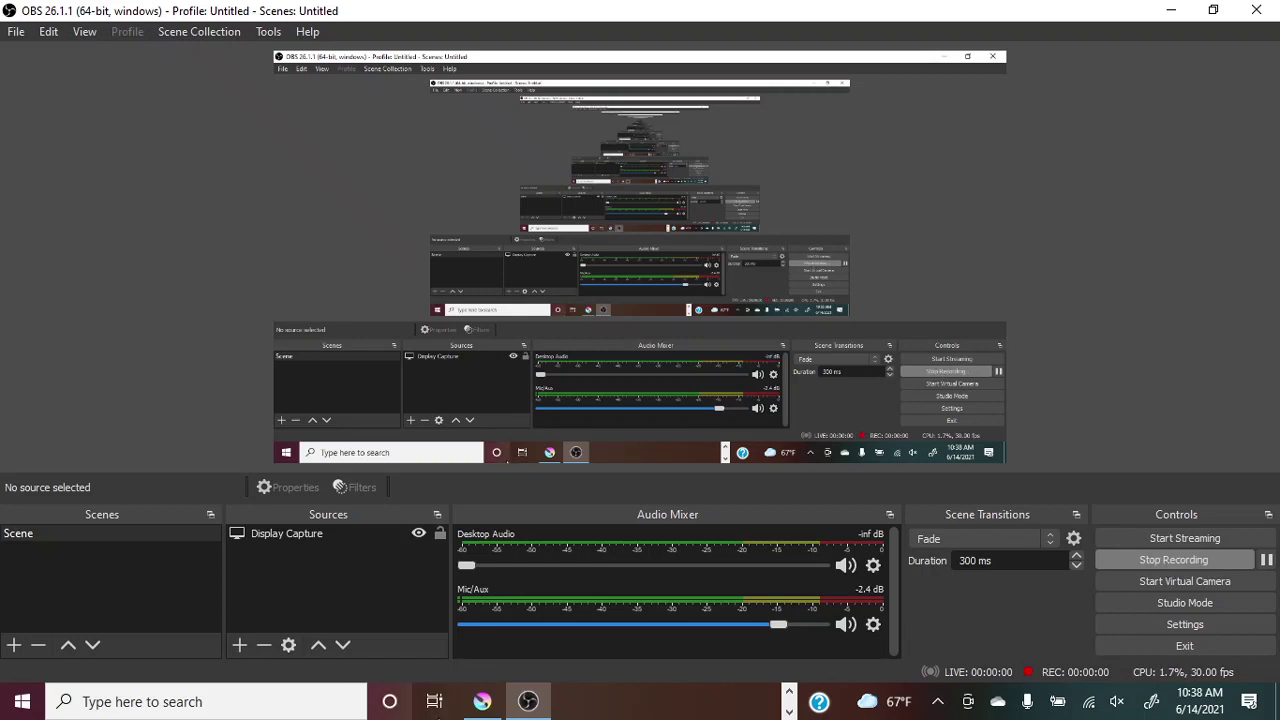
# Start the OBS screen recording and bring up Krita's blank 2,480 x 3,508 canvas.
pyautogui.click(482, 701)
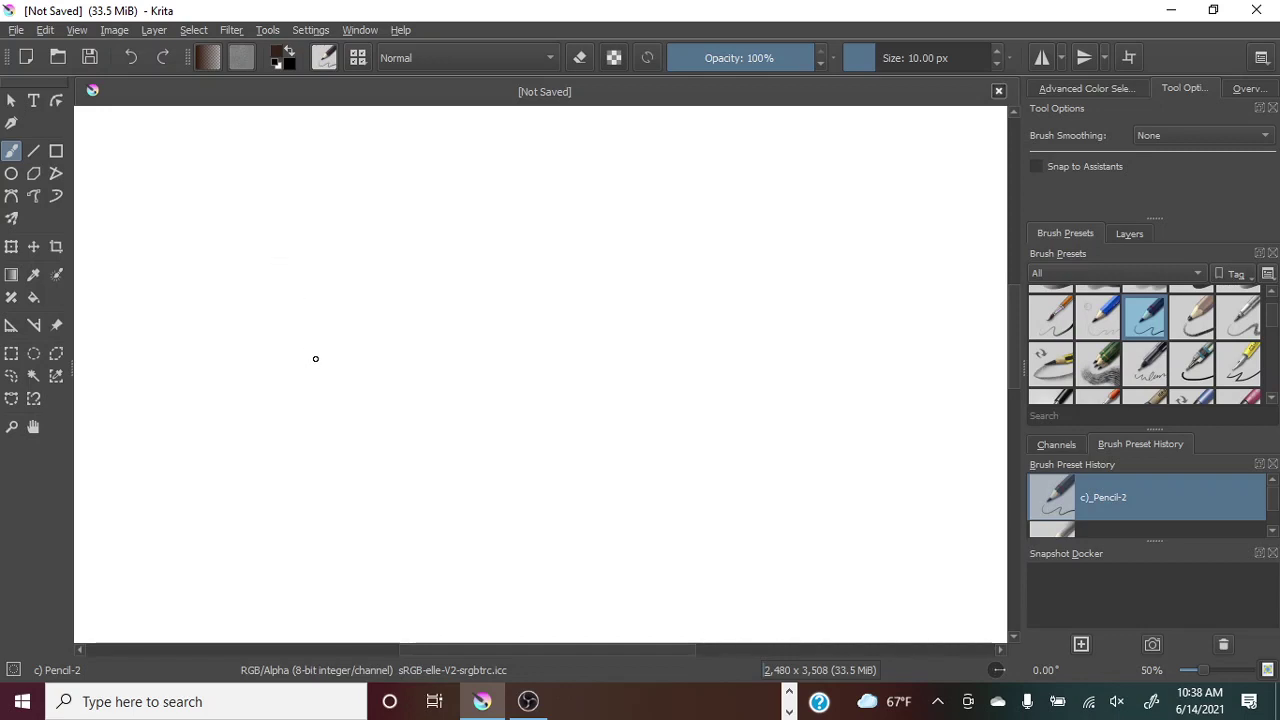
# Enlarge the pencil to 15.63 px and draw the left cheek line curving down to the chin.
pyautogui.moveTo(314, 412); pyautogui.dragTo(315, 364)
pyautogui.click(131, 58)
pyautogui.moveTo(857, 57); pyautogui.dragTo(882, 48)
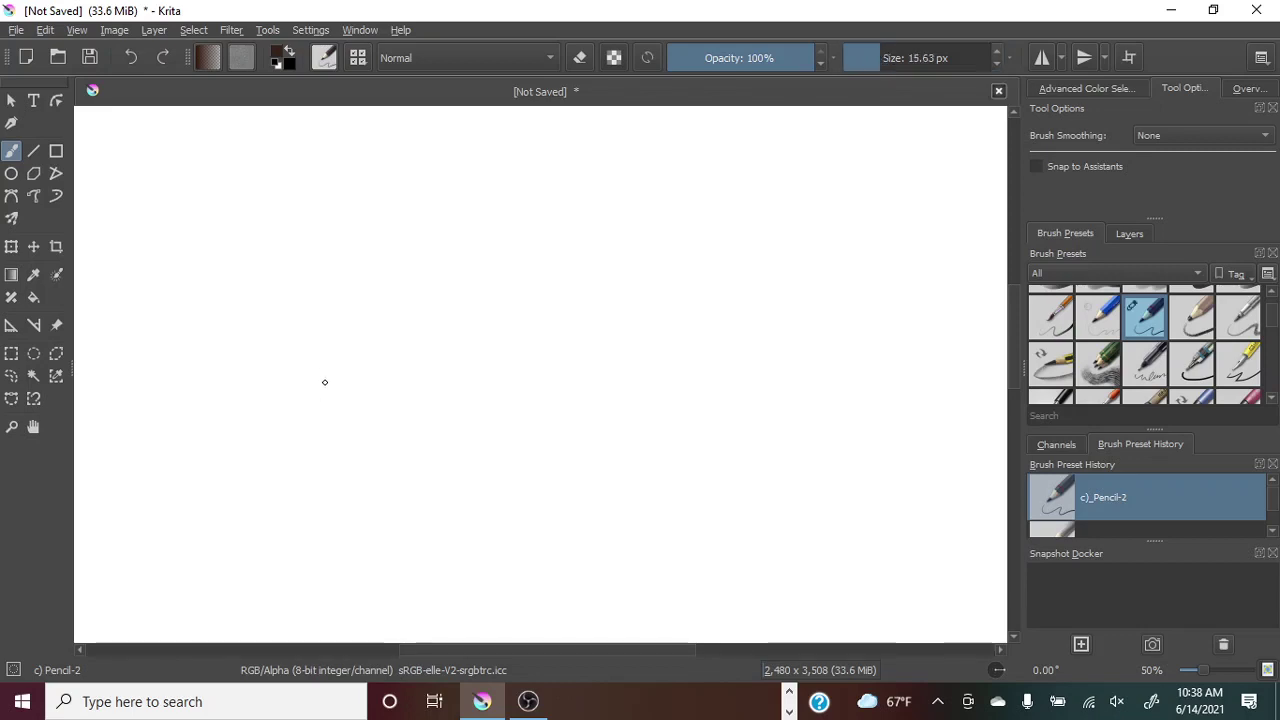
pyautogui.moveTo(324, 378); pyautogui.dragTo(330, 436)
pyautogui.click(131, 58)
pyautogui.moveTo(347, 378); pyautogui.dragTo(352, 452)
pyautogui.click(130, 57)
pyautogui.moveTo(334, 383)
pyautogui.mouseDown()
pyautogui.moveTo(360, 523)
pyautogui.moveTo(494, 514)
pyautogui.moveTo(543, 497)
pyautogui.moveTo(542, 482)
pyautogui.mouseUp()
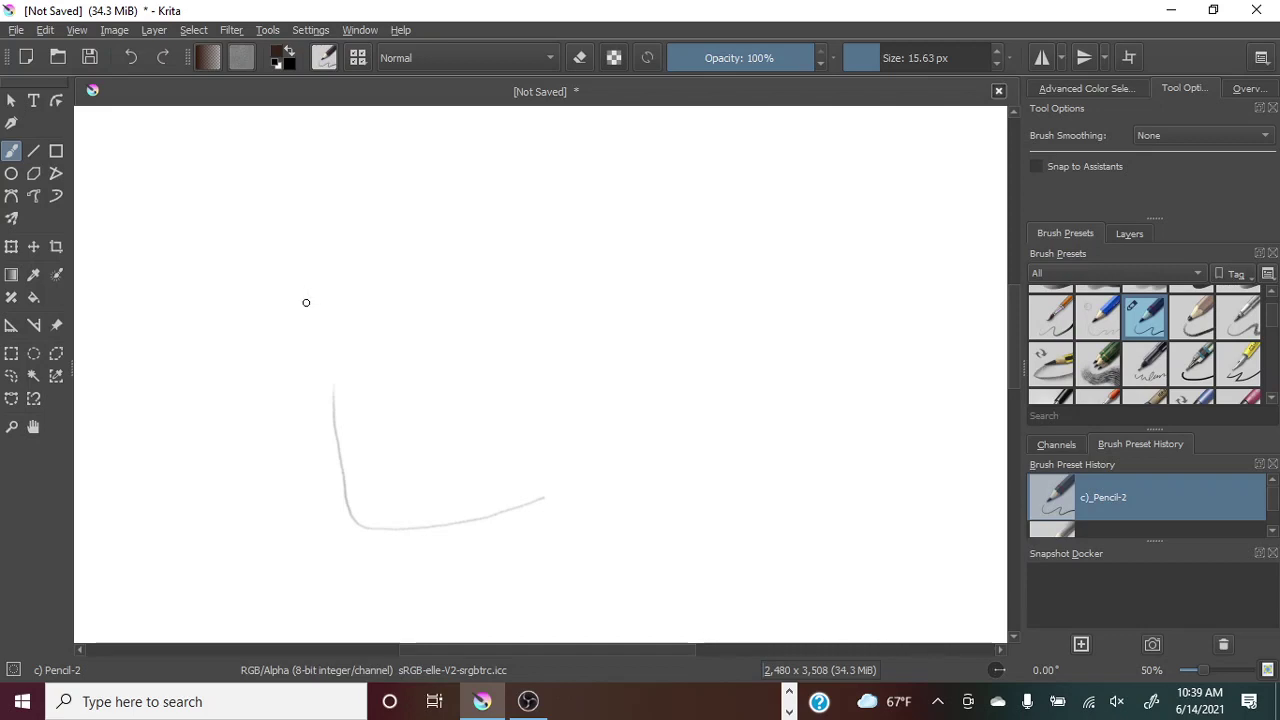
# Draw the upper lids of the left and right eyes.
pyautogui.moveTo(304, 299)
pyautogui.mouseDown()
pyautogui.moveTo(349, 307)
pyautogui.moveTo(310, 322)
pyautogui.moveTo(314, 289)
pyautogui.moveTo(303, 290)
pyautogui.mouseUp()
pyautogui.moveTo(491, 294); pyautogui.dragTo(537, 300)
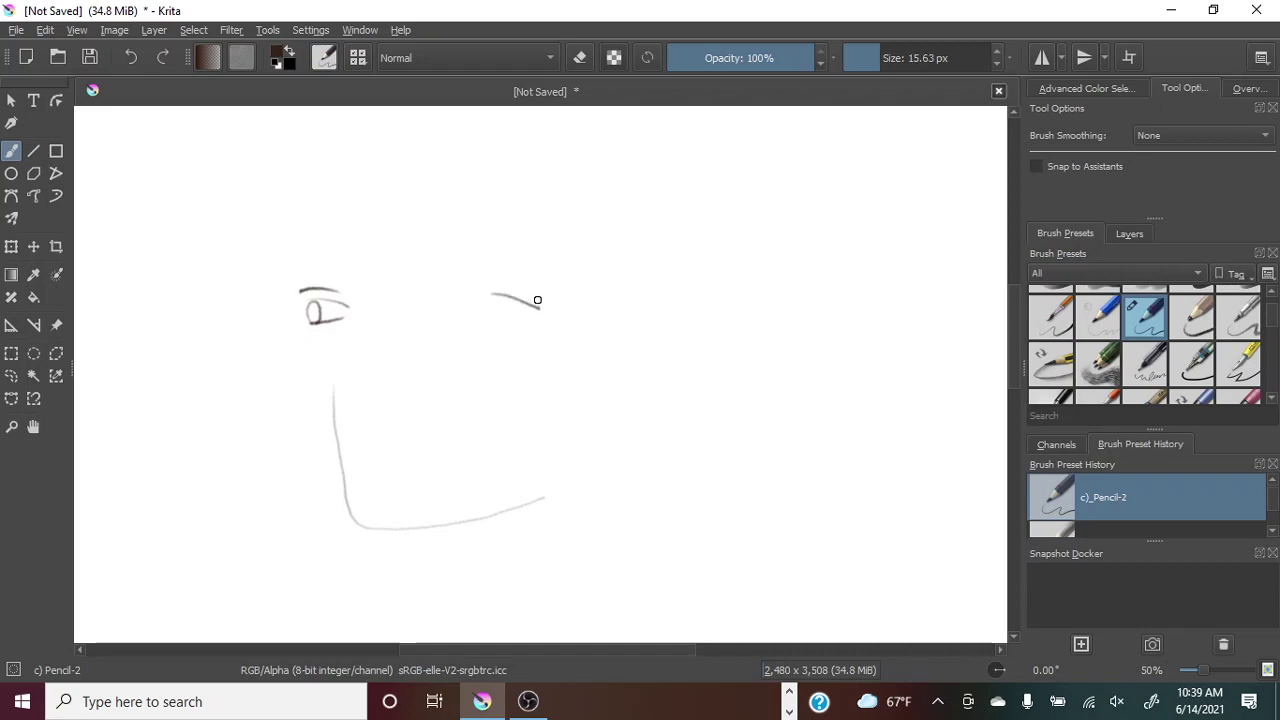
pyautogui.click(130, 56)
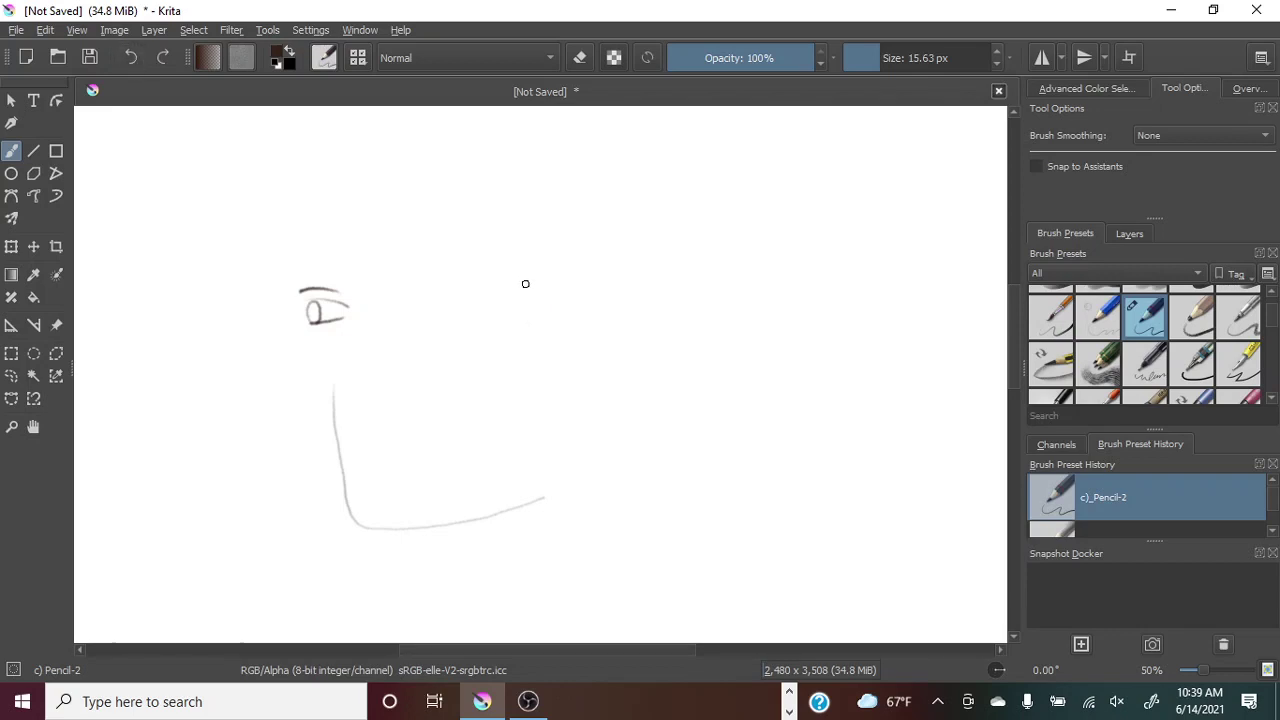
pyautogui.moveTo(517, 292)
pyautogui.mouseDown()
pyautogui.moveTo(575, 302)
pyautogui.moveTo(551, 320)
pyautogui.moveTo(572, 316)
pyautogui.moveTo(520, 308)
pyautogui.moveTo(540, 324)
pyautogui.mouseUp()
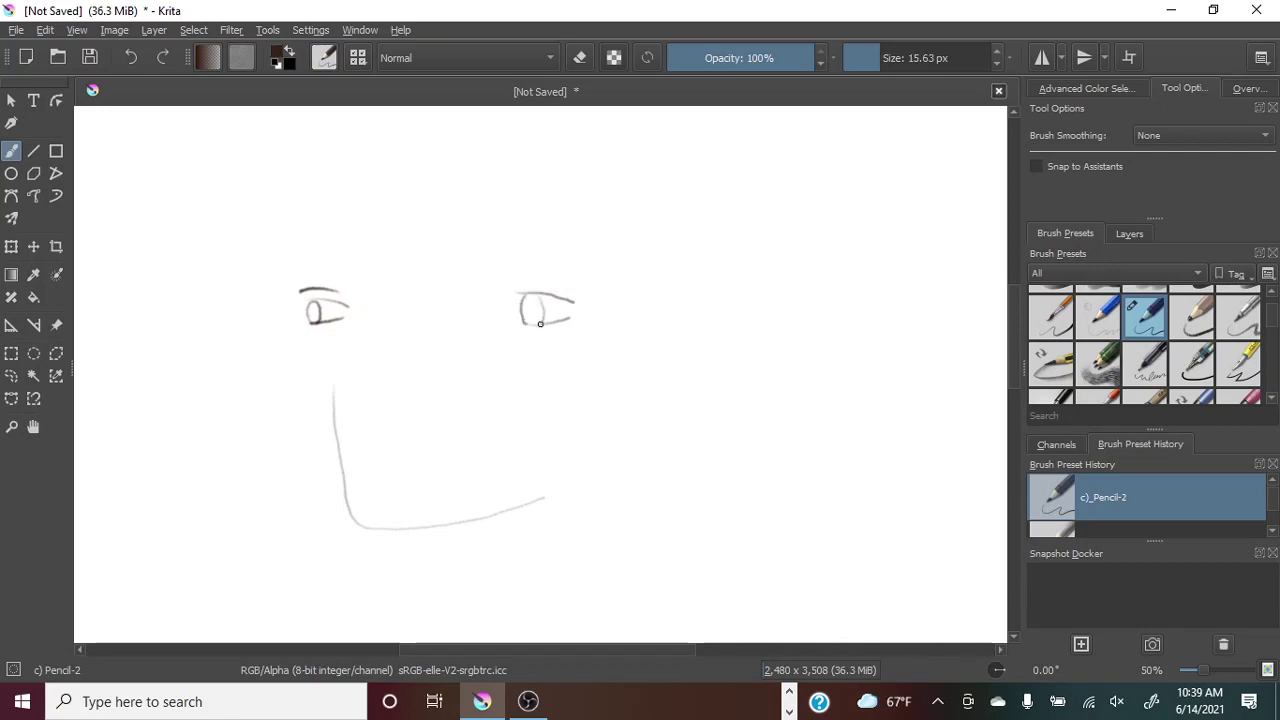
# Remove the right eye's iris and lower strokes, then redraw its lower curve.
pyautogui.click(132, 56)
pyautogui.click(134, 56)
pyautogui.click(136, 56)
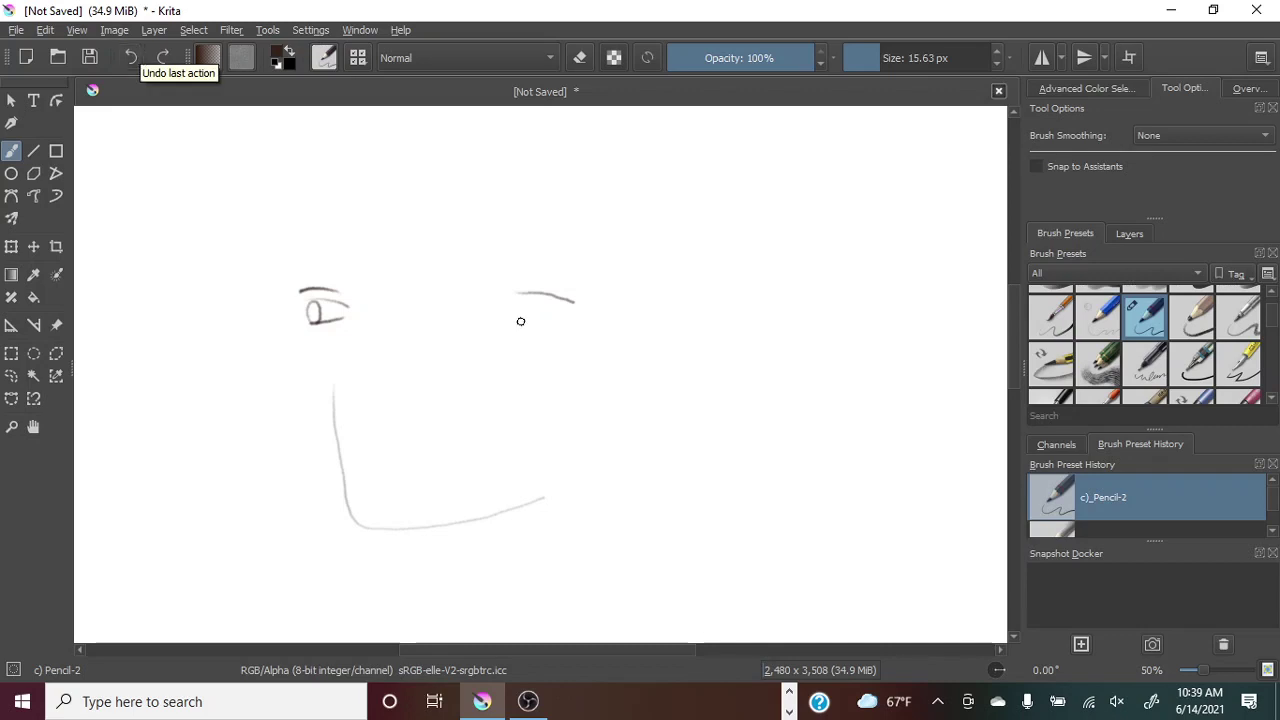
pyautogui.moveTo(525, 318)
pyautogui.mouseDown()
pyautogui.moveTo(563, 318)
pyautogui.moveTo(520, 310)
pyautogui.moveTo(522, 322)
pyautogui.moveTo(537, 306)
pyautogui.moveTo(538, 320)
pyautogui.moveTo(552, 283)
pyautogui.moveTo(574, 287)
pyautogui.mouseUp()
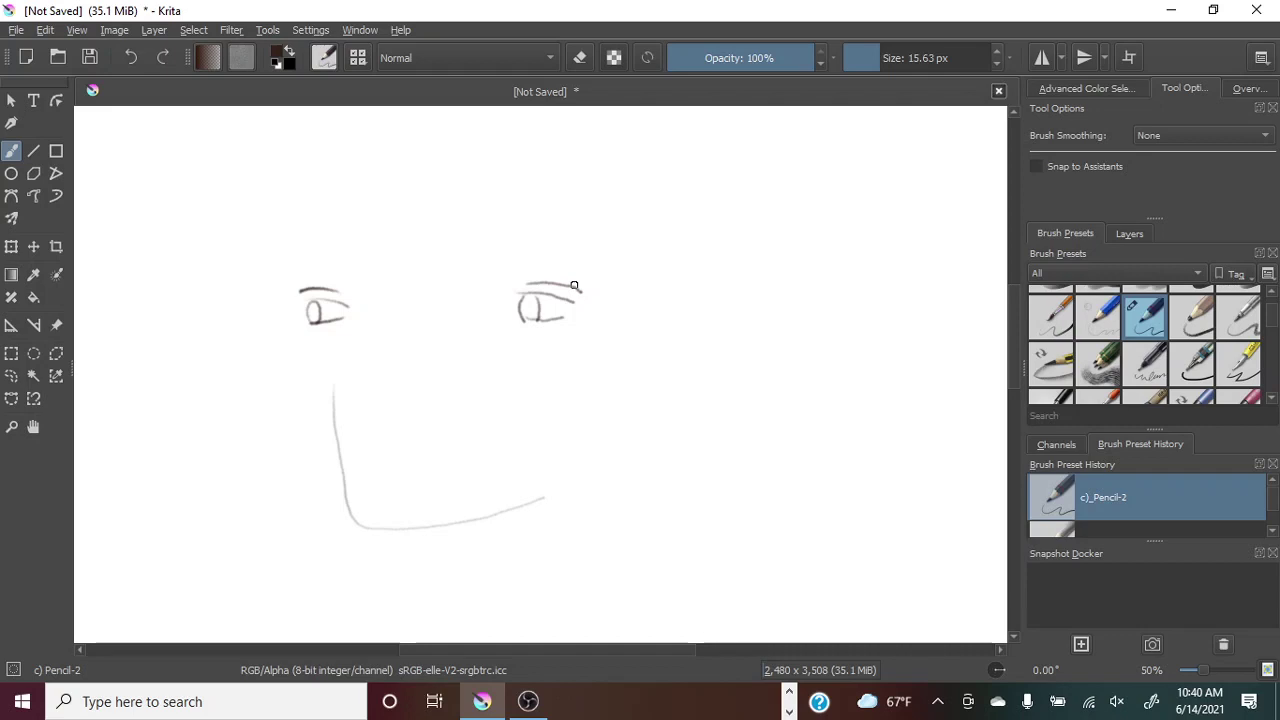
# Draw the nose, a short mouth line and a strengthened left face outline.
pyautogui.moveTo(385, 331); pyautogui.dragTo(380, 401)
pyautogui.moveTo(371, 474); pyautogui.dragTo(387, 479)
pyautogui.moveTo(346, 391)
pyautogui.mouseDown()
pyautogui.moveTo(291, 368)
pyautogui.moveTo(216, 240)
pyautogui.mouseUp()
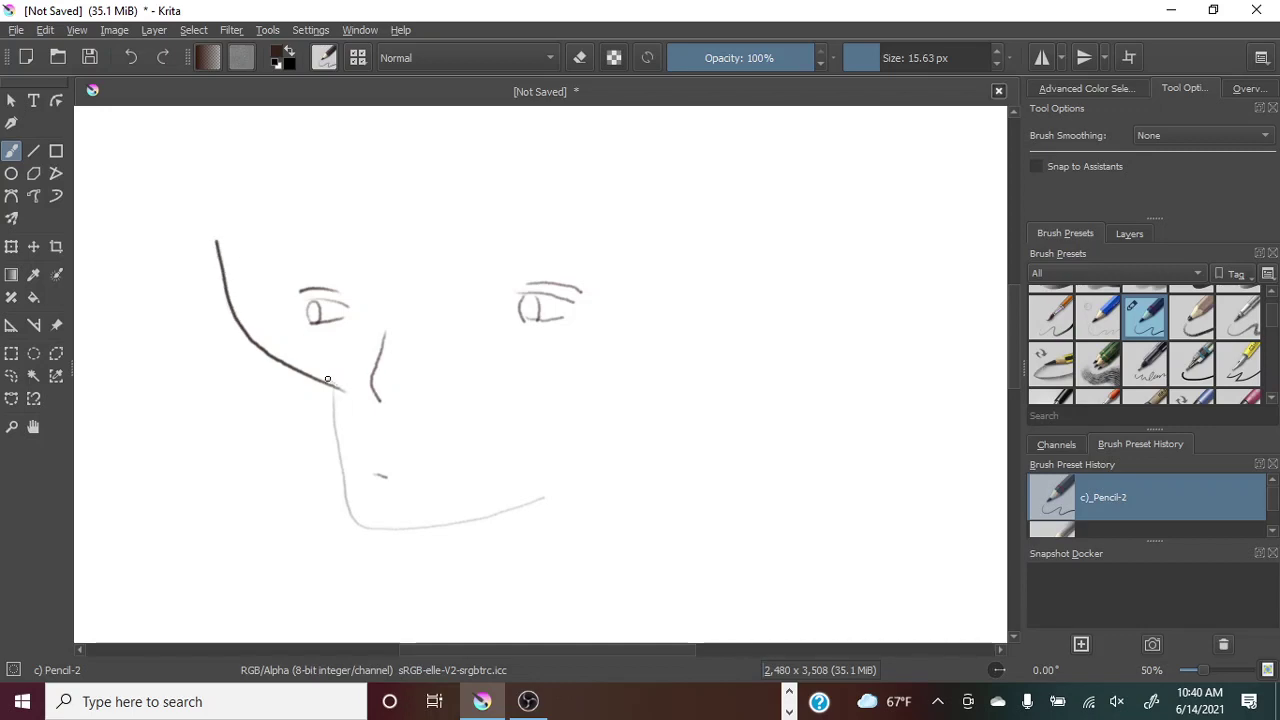
pyautogui.moveTo(340, 388)
pyautogui.mouseDown()
pyautogui.moveTo(272, 320)
pyautogui.moveTo(243, 230)
pyautogui.mouseUp()
# Draw spiky V-shaped hair strands across the forehead as bangs, from the left eye to the right end.
pyautogui.moveTo(416, 189)
pyautogui.mouseDown()
pyautogui.moveTo(420, 230)
pyautogui.moveTo(390, 245)
pyautogui.moveTo(376, 188)
pyautogui.moveTo(352, 280)
pyautogui.moveTo(290, 192)
pyautogui.mouseUp()
pyautogui.moveTo(534, 194)
pyautogui.mouseDown()
pyautogui.moveTo(548, 272)
pyautogui.moveTo(491, 177)
pyautogui.moveTo(474, 306)
pyautogui.mouseUp()
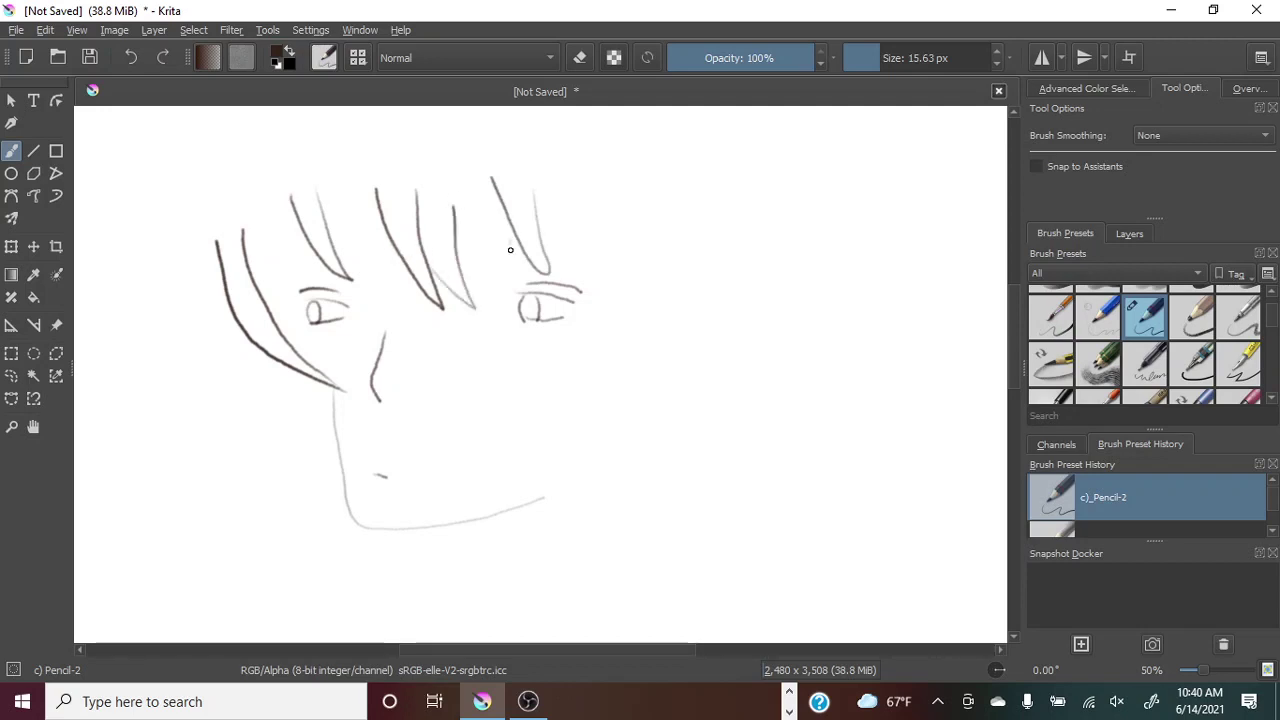
pyautogui.moveTo(516, 240); pyautogui.dragTo(490, 290)
pyautogui.moveTo(490, 290)
pyautogui.mouseDown()
pyautogui.moveTo(475, 228)
pyautogui.moveTo(490, 292)
pyautogui.mouseUp()
pyautogui.moveTo(336, 250); pyautogui.dragTo(380, 295)
pyautogui.moveTo(380, 295); pyautogui.dragTo(357, 207)
pyautogui.moveTo(392, 253); pyautogui.dragTo(408, 300)
pyautogui.moveTo(408, 300)
pyautogui.mouseDown()
pyautogui.moveTo(362, 243)
pyautogui.moveTo(320, 288)
pyautogui.moveTo(276, 236)
pyautogui.moveTo(305, 340)
pyautogui.mouseUp()
pyautogui.moveTo(268, 266)
pyautogui.mouseDown()
pyautogui.moveTo(290, 293)
pyautogui.moveTo(284, 254)
pyautogui.mouseUp()
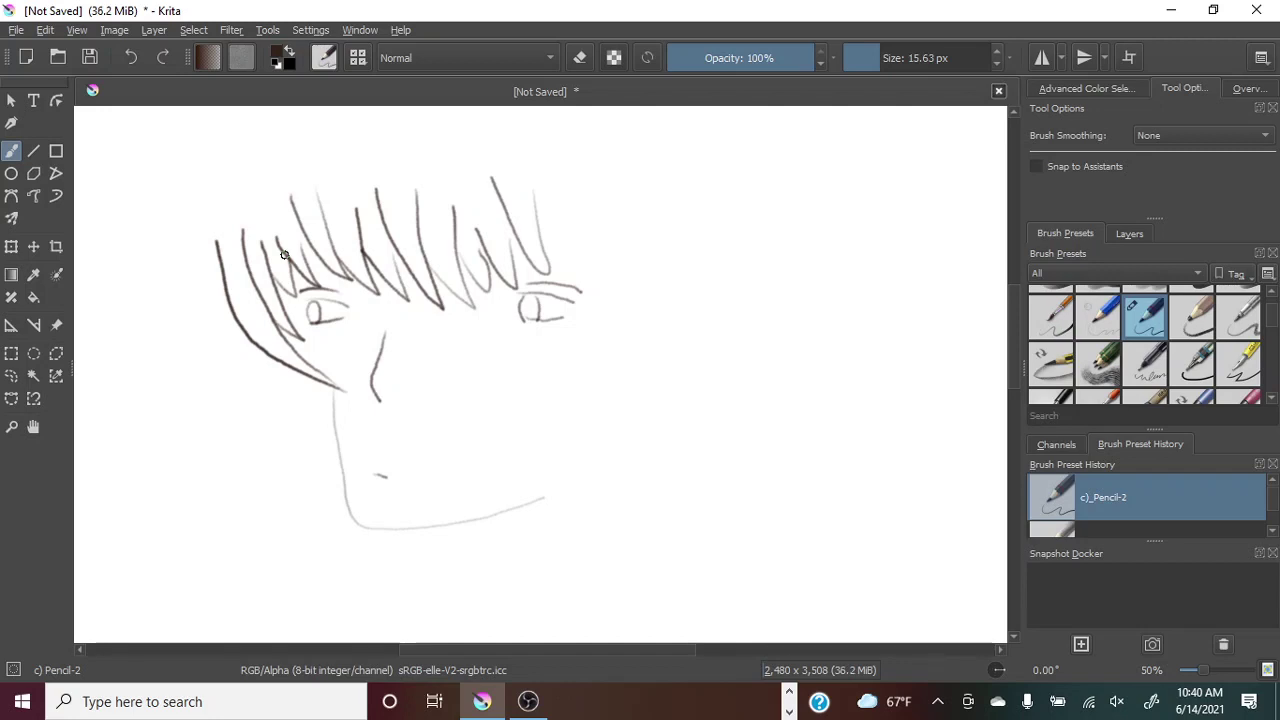
pyautogui.moveTo(545, 250); pyautogui.dragTo(588, 298)
pyautogui.moveTo(588, 298); pyautogui.dragTo(572, 214)
pyautogui.moveTo(708, 214)
pyautogui.mouseDown()
pyautogui.moveTo(636, 363)
pyautogui.moveTo(557, 403)
pyautogui.moveTo(620, 328)
pyautogui.moveTo(680, 208)
pyautogui.mouseUp()
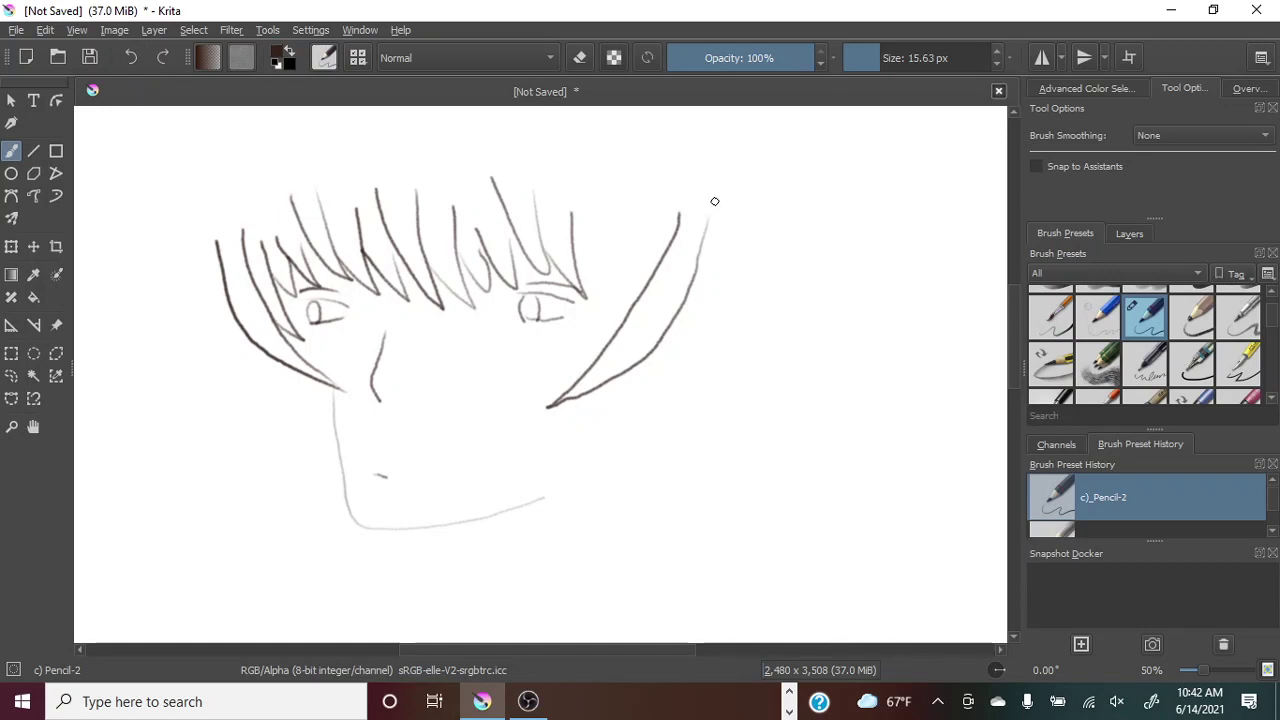
pyautogui.click(132, 59)
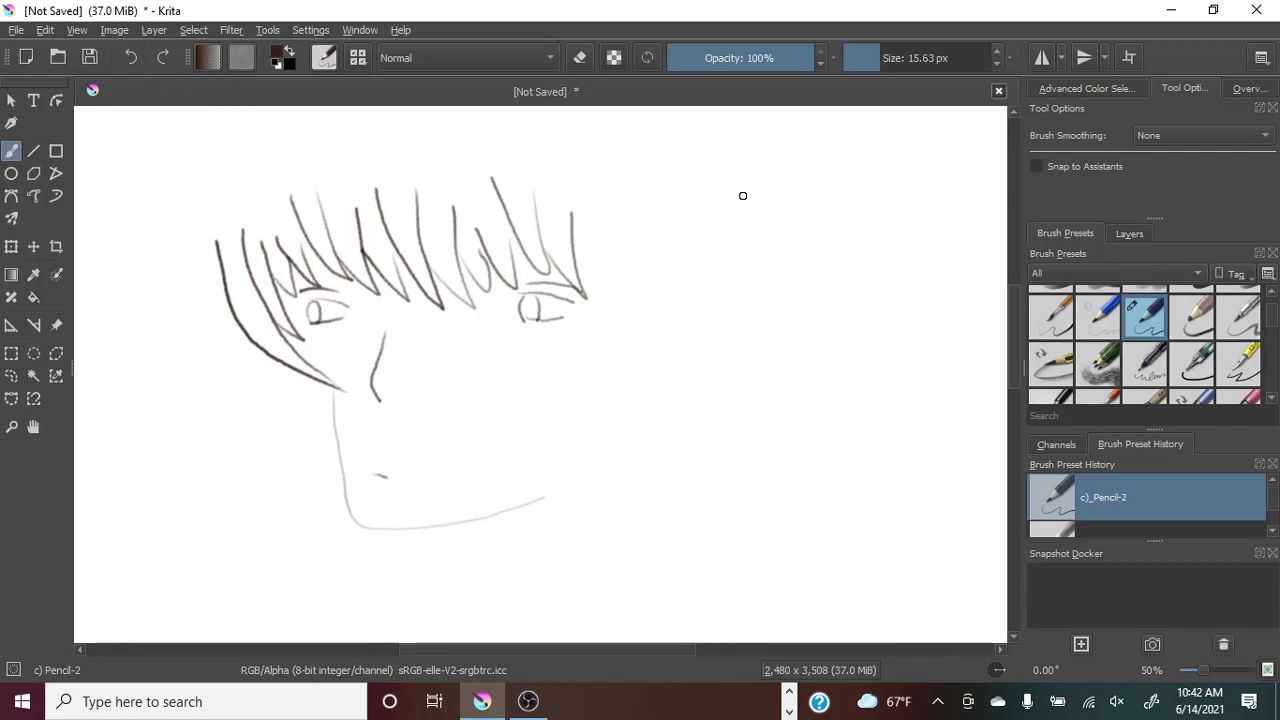
pyautogui.moveTo(744, 197)
pyautogui.mouseDown()
pyautogui.moveTo(703, 298)
pyautogui.moveTo(648, 352)
pyautogui.moveTo(551, 399)
pyautogui.moveTo(629, 336)
pyautogui.moveTo(710, 193)
pyautogui.mouseUp()
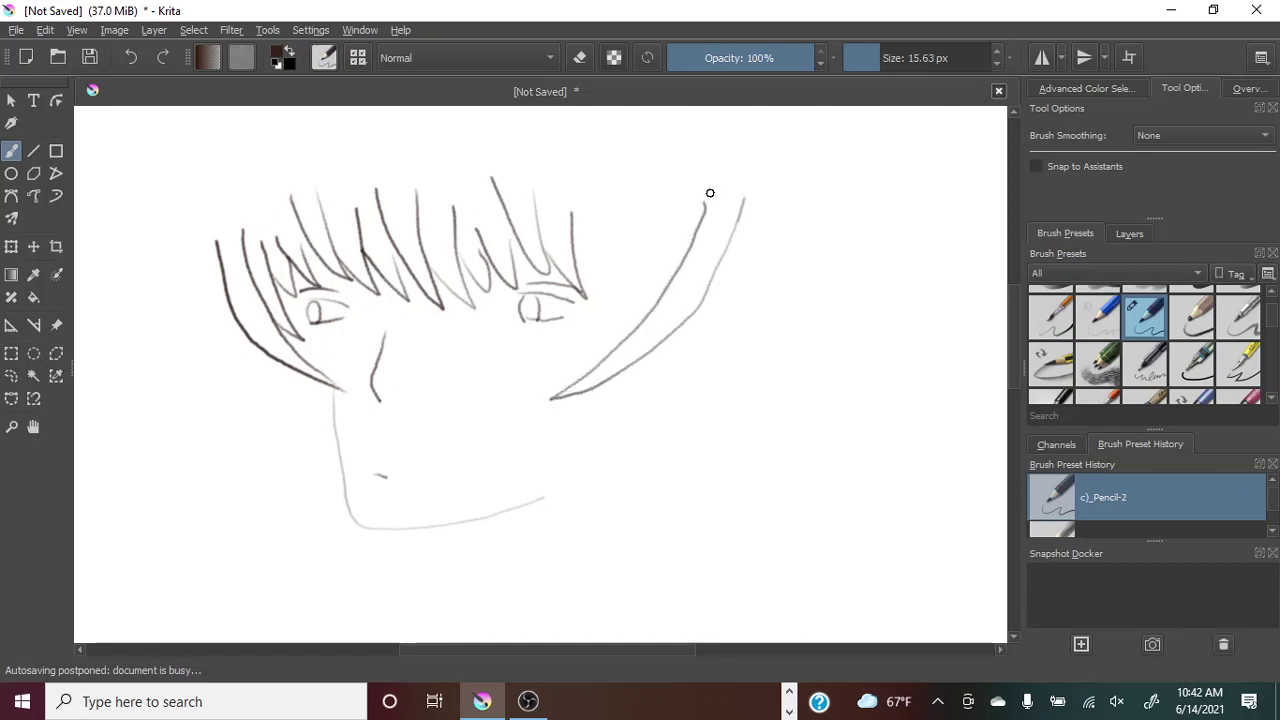
pyautogui.moveTo(637, 323)
pyautogui.mouseDown()
pyautogui.moveTo(570, 366)
pyautogui.moveTo(619, 224)
pyautogui.mouseUp()
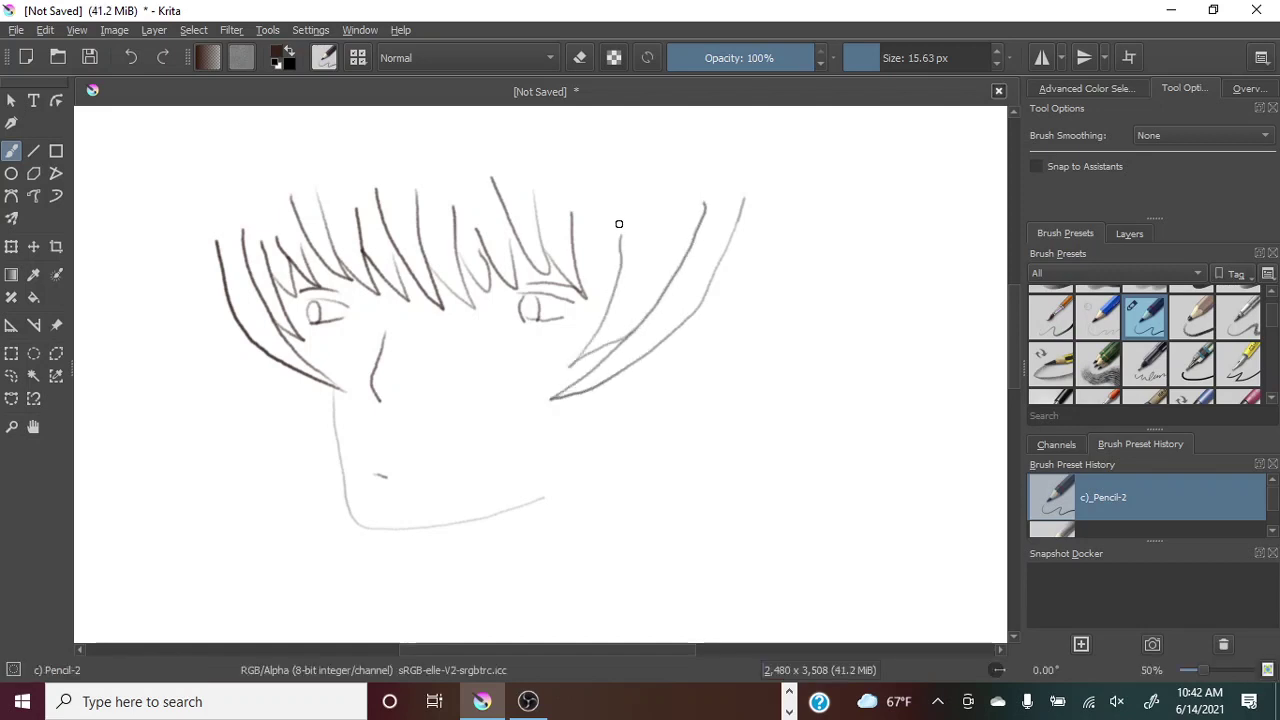
pyautogui.moveTo(592, 300)
pyautogui.mouseDown()
pyautogui.moveTo(609, 246)
pyautogui.moveTo(590, 318)
pyautogui.moveTo(599, 269)
pyautogui.mouseUp()
pyautogui.click(133, 63)
pyautogui.click(131, 58)
pyautogui.click(134, 56)
pyautogui.click(135, 57)
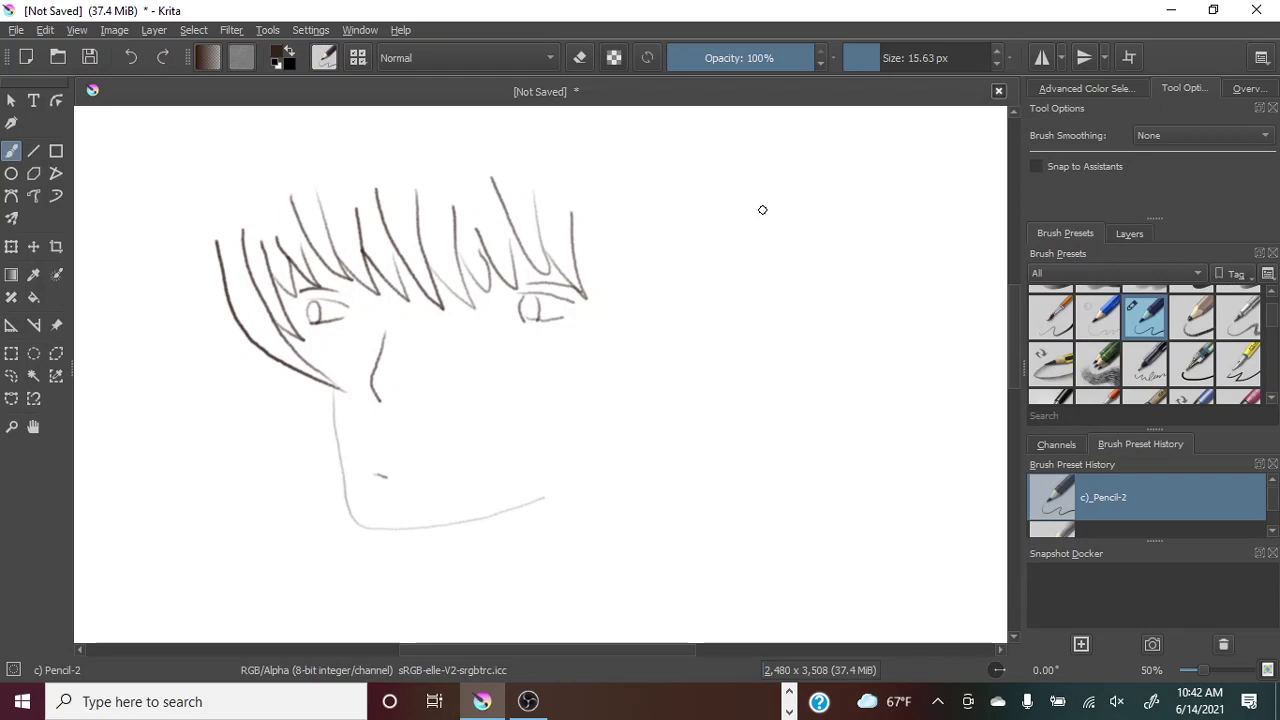
pyautogui.moveTo(766, 206)
pyautogui.mouseDown()
pyautogui.moveTo(748, 266)
pyautogui.moveTo(685, 363)
pyautogui.moveTo(634, 404)
pyautogui.moveTo(576, 421)
pyautogui.mouseUp()
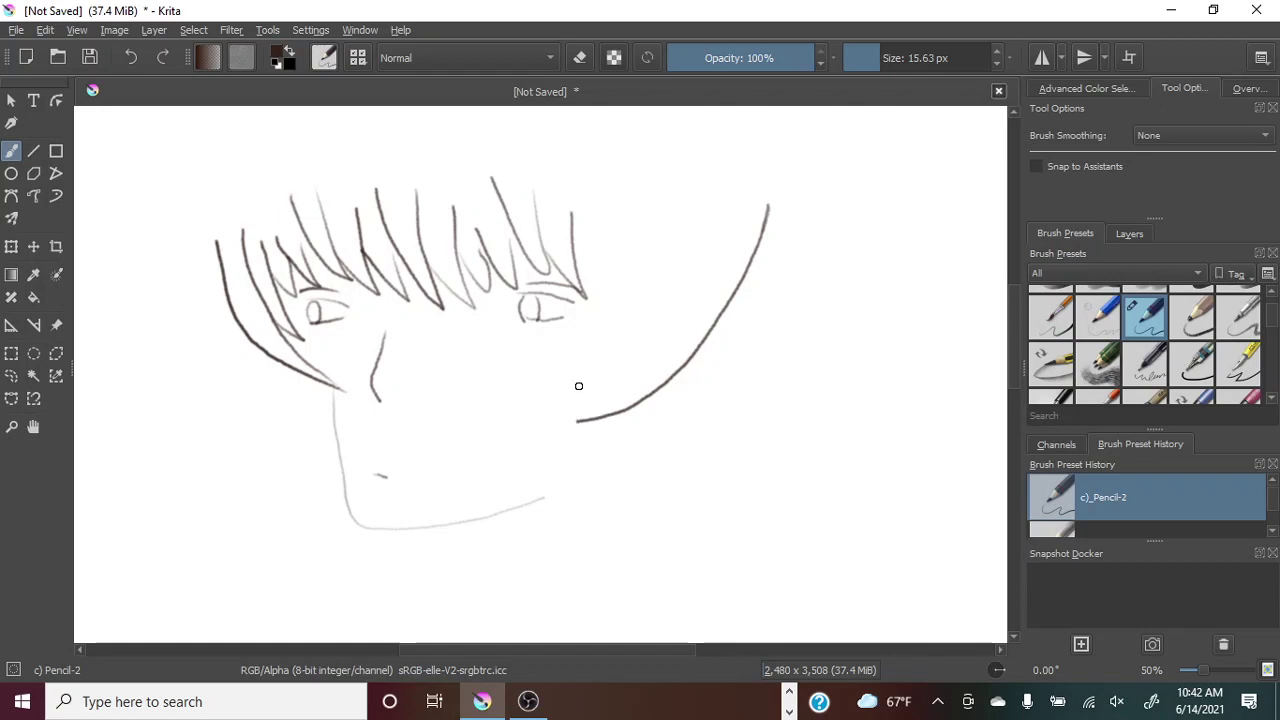
pyautogui.click(129, 58)
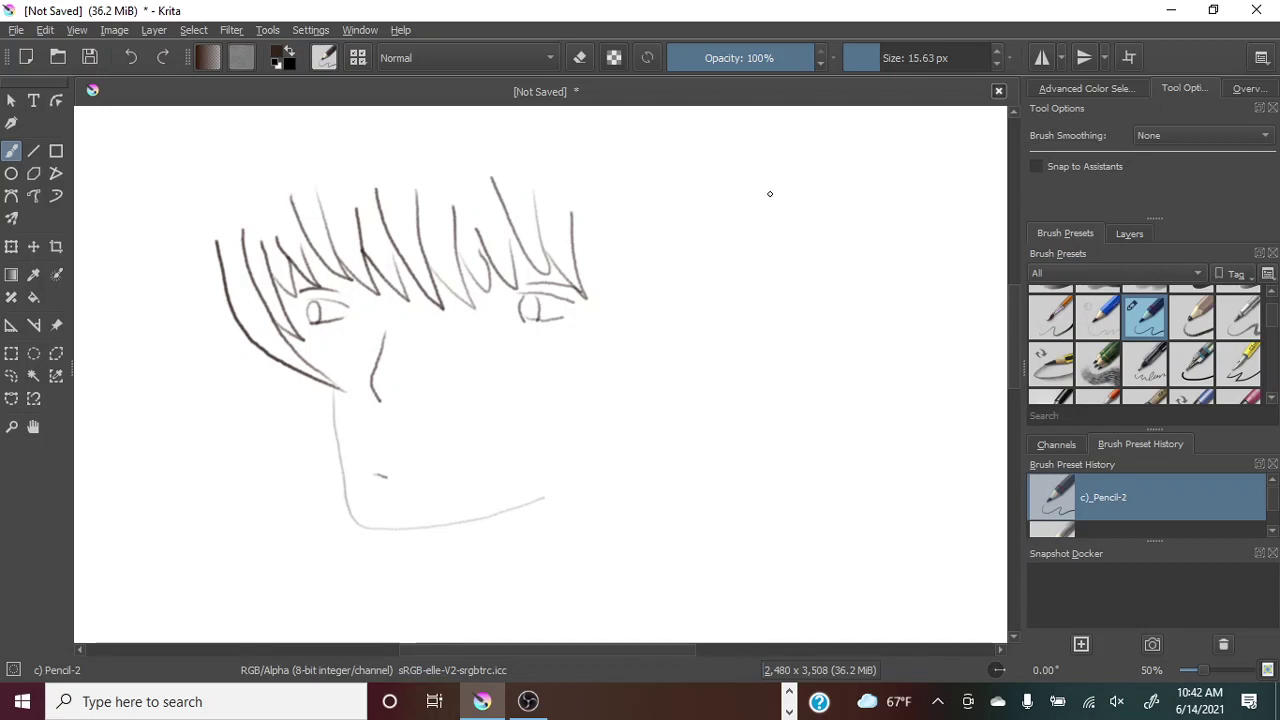
pyautogui.moveTo(771, 196)
pyautogui.mouseDown()
pyautogui.moveTo(740, 298)
pyautogui.moveTo(612, 397)
pyautogui.moveTo(585, 401)
pyautogui.moveTo(668, 348)
pyautogui.moveTo(712, 296)
pyautogui.moveTo(722, 250)
pyautogui.mouseUp()
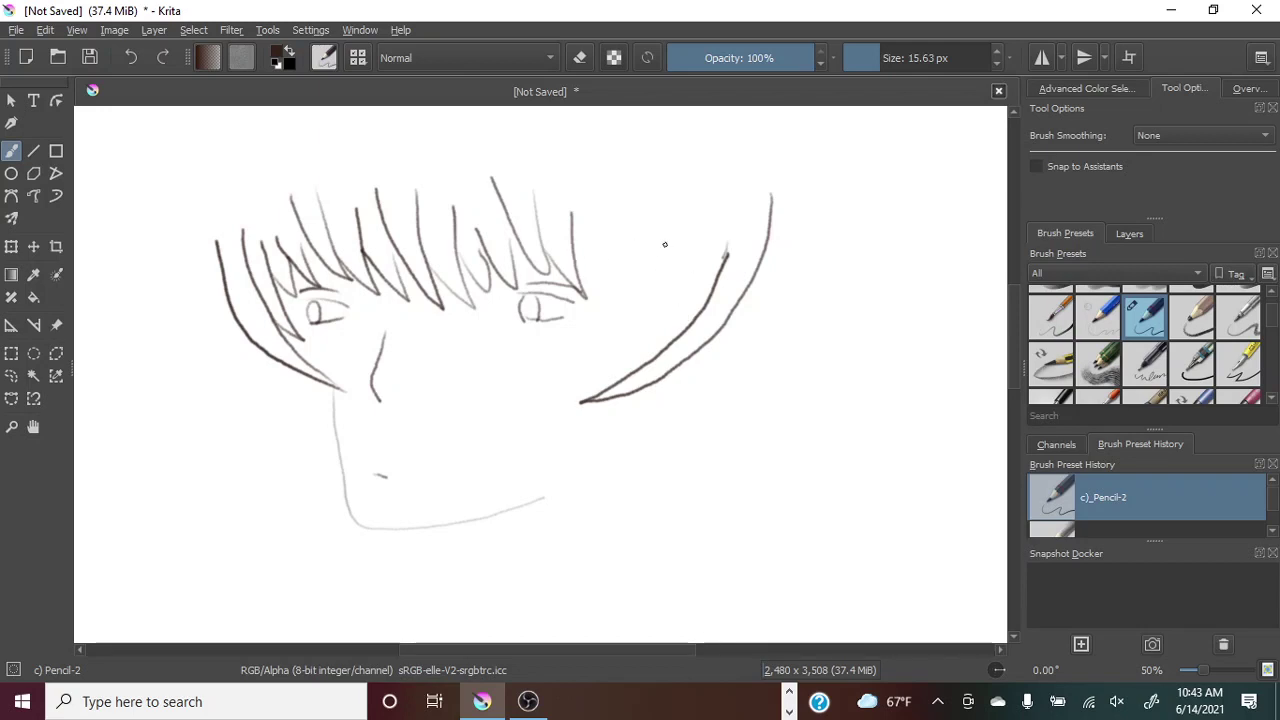
# Try several strands inside the right hair, then undo them all.
pyautogui.moveTo(663, 247)
pyautogui.mouseDown()
pyautogui.moveTo(618, 316)
pyautogui.moveTo(634, 220)
pyautogui.mouseUp()
pyautogui.moveTo(660, 350)
pyautogui.mouseDown()
pyautogui.moveTo(629, 366)
pyautogui.moveTo(656, 295)
pyautogui.moveTo(613, 346)
pyautogui.mouseUp()
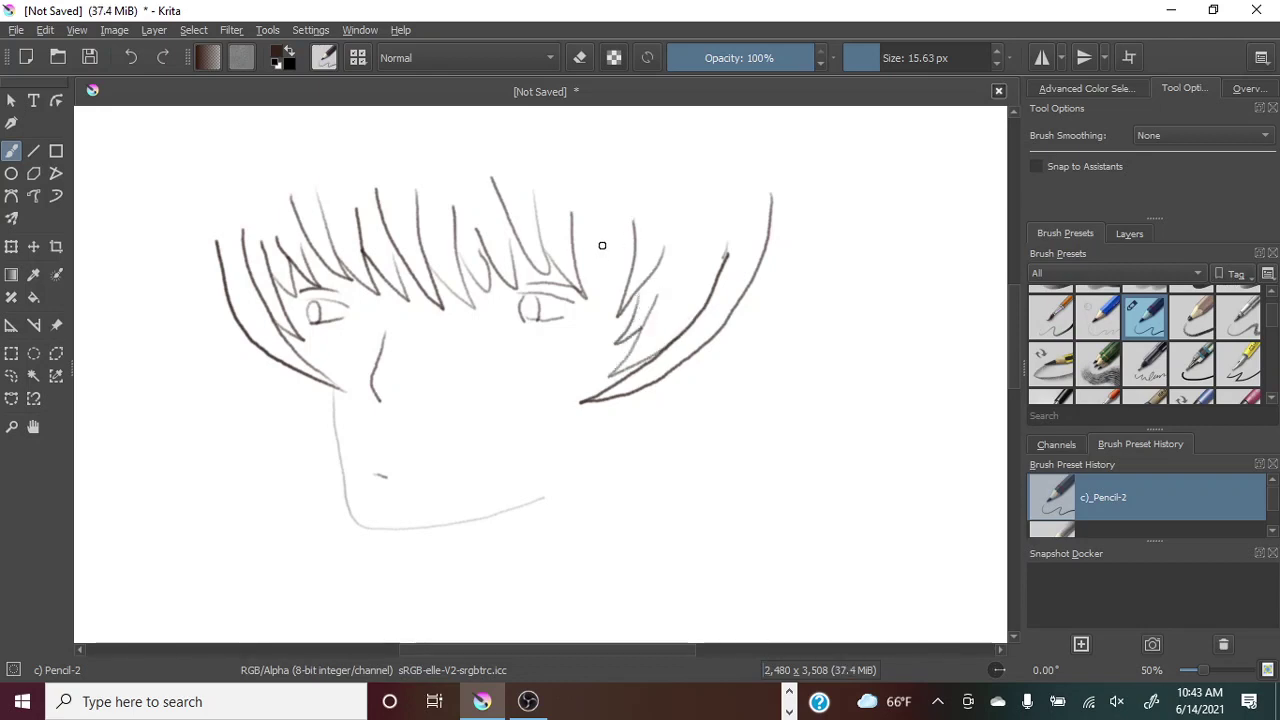
pyautogui.moveTo(604, 238)
pyautogui.mouseDown()
pyautogui.moveTo(582, 290)
pyautogui.moveTo(600, 296)
pyautogui.mouseUp()
pyautogui.moveTo(611, 222); pyautogui.dragTo(602, 248)
pyautogui.click(134, 55)
pyautogui.click(134, 54)
pyautogui.click(133, 55)
pyautogui.click(132, 54)
pyautogui.click(133, 52)
pyautogui.click(136, 53)
pyautogui.click(136, 52)
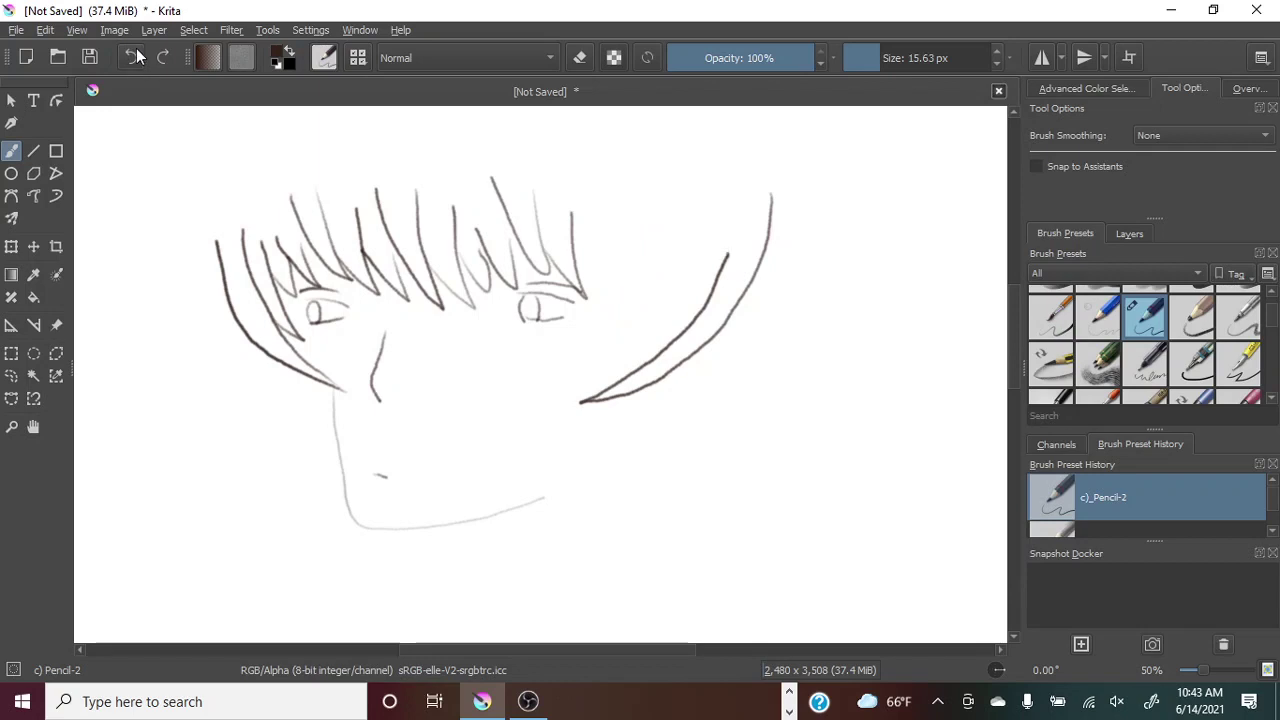
pyautogui.click(135, 48)
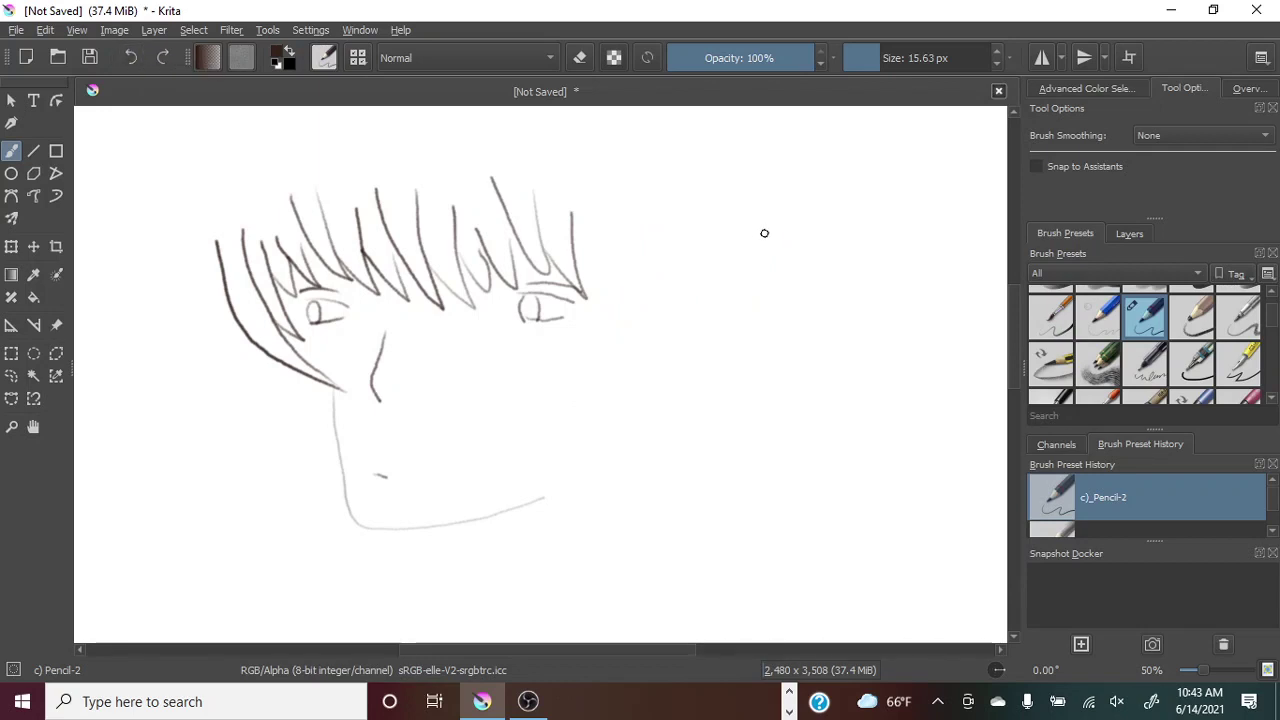
# Redraw the right hair curve through several attempts, ending with a long curve up to the top right.
pyautogui.moveTo(774, 227)
pyautogui.mouseDown()
pyautogui.moveTo(676, 393)
pyautogui.moveTo(590, 405)
pyautogui.moveTo(640, 376)
pyautogui.moveTo(749, 267)
pyautogui.mouseUp()
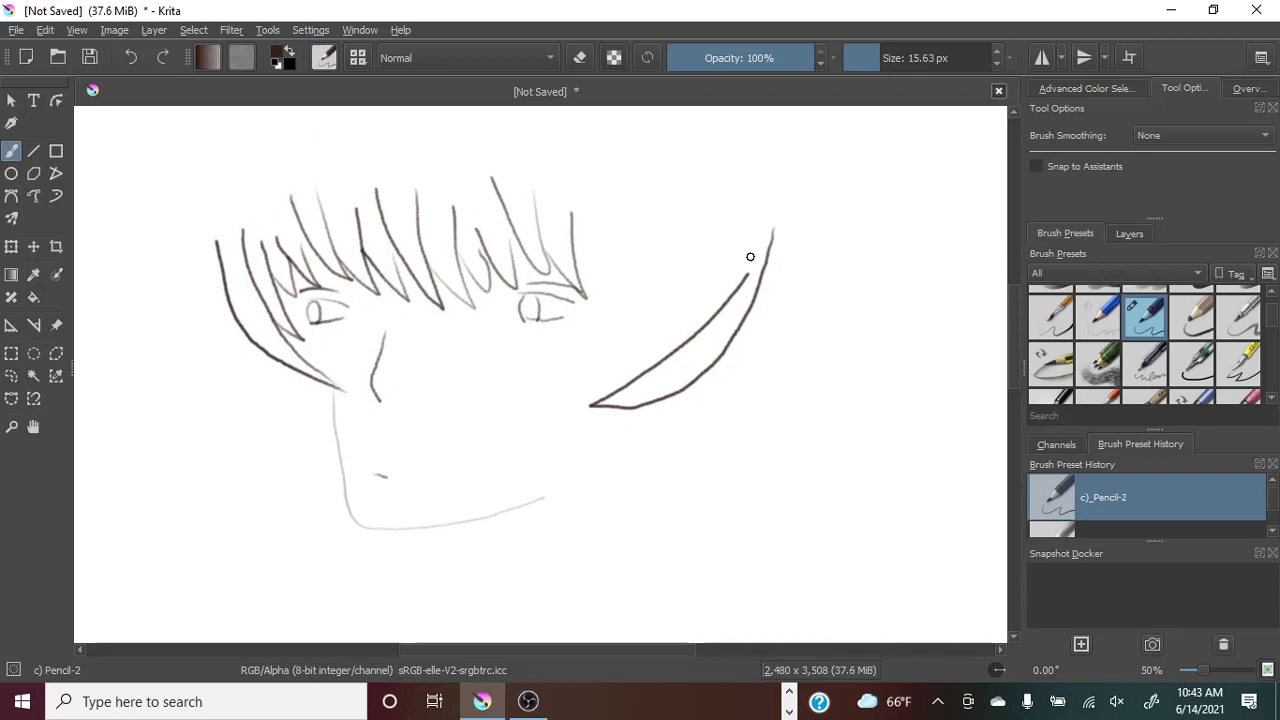
pyautogui.click(129, 57)
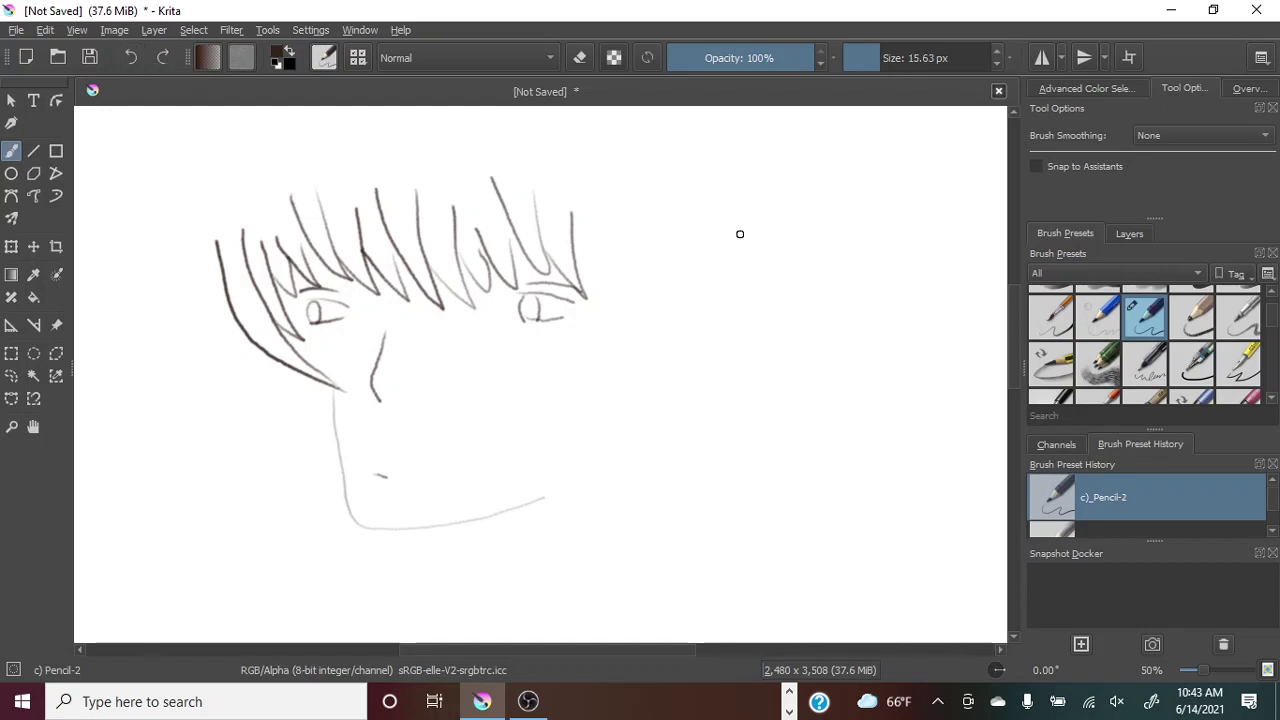
pyautogui.moveTo(752, 214)
pyautogui.mouseDown()
pyautogui.moveTo(575, 411)
pyautogui.moveTo(691, 268)
pyautogui.mouseUp()
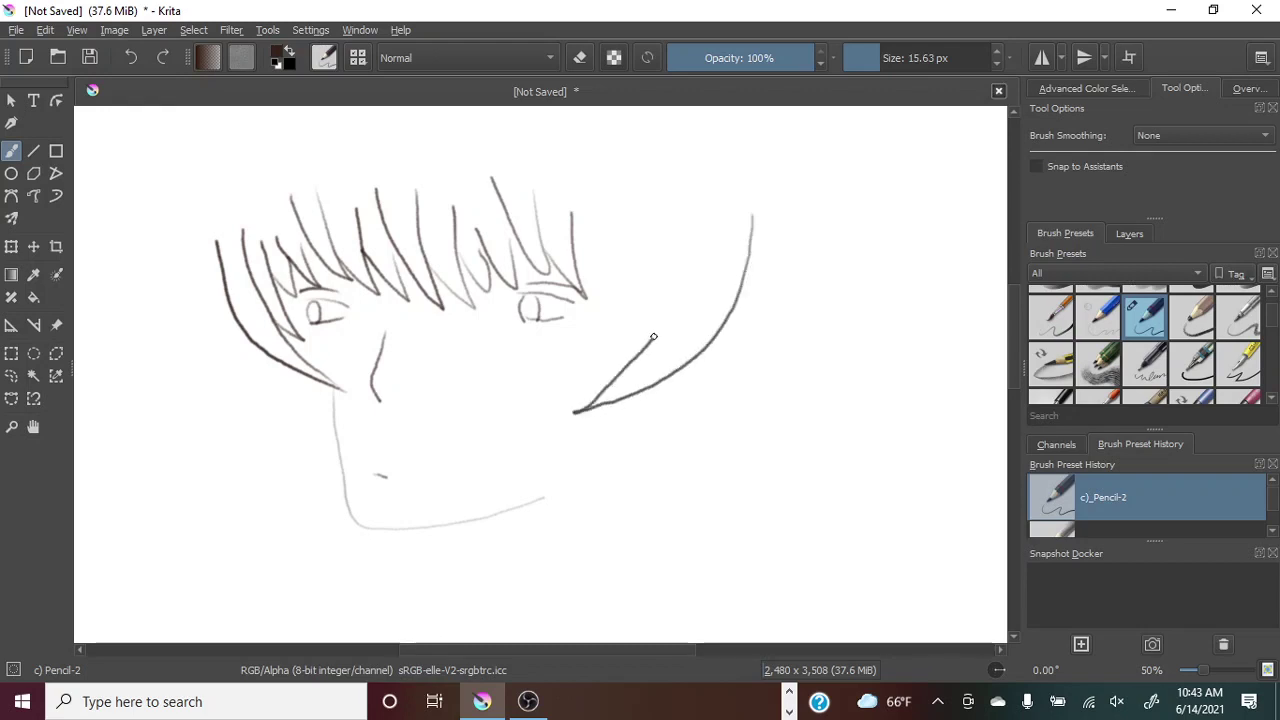
pyautogui.hotkey('ctrl', 'z')
pyautogui.hotkey('ctrl', 'z')
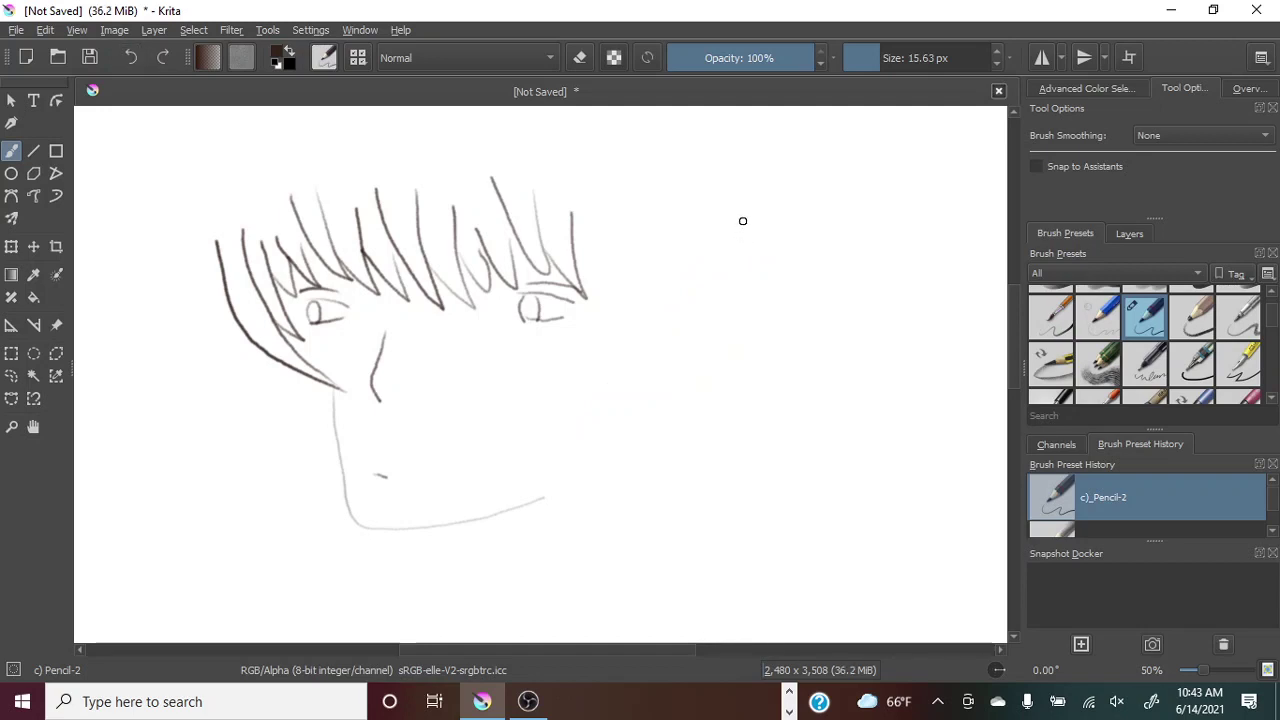
pyautogui.moveTo(743, 213)
pyautogui.mouseDown()
pyautogui.moveTo(679, 334)
pyautogui.moveTo(606, 383)
pyautogui.mouseUp()
pyautogui.click(134, 55)
pyautogui.moveTo(575, 399); pyautogui.dragTo(698, 321)
pyautogui.click(134, 57)
pyautogui.moveTo(603, 400)
pyautogui.mouseDown()
pyautogui.moveTo(677, 374)
pyautogui.moveTo(737, 306)
pyautogui.moveTo(770, 192)
pyautogui.moveTo(672, 346)
pyautogui.moveTo(597, 400)
pyautogui.mouseUp()
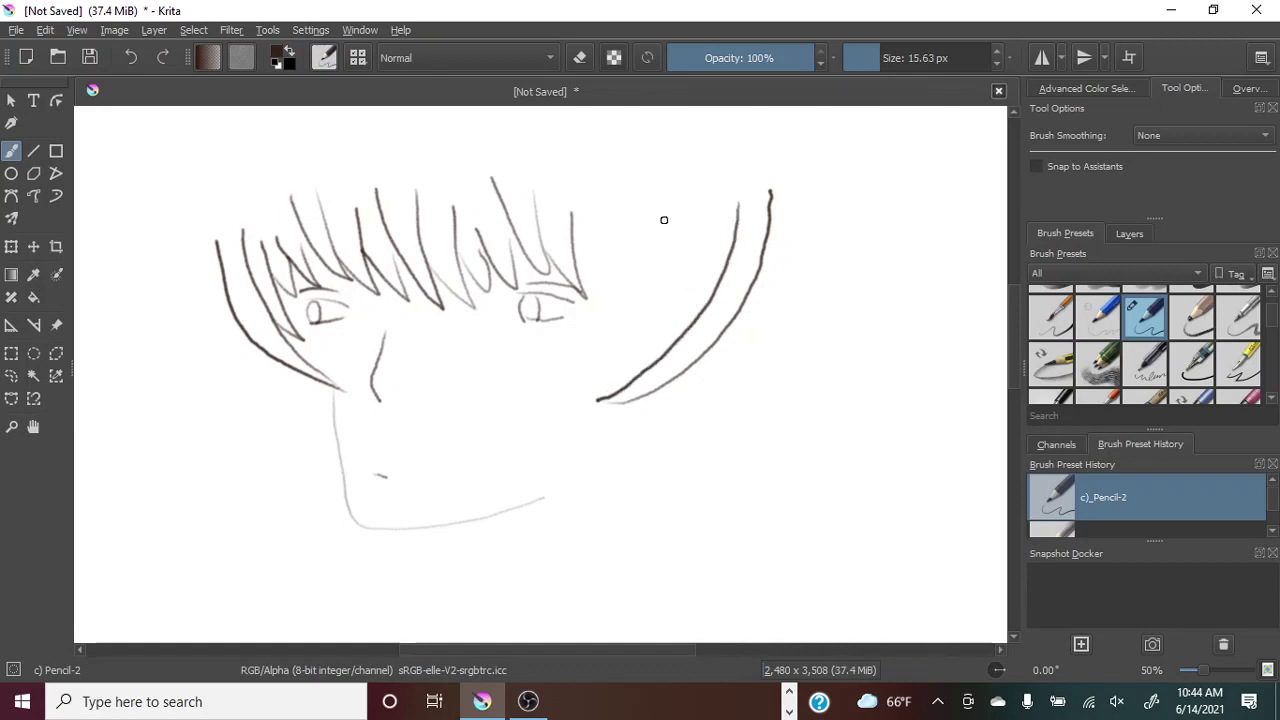
# Add V-shaped and short strands inside the right hair lock.
pyautogui.moveTo(698, 225)
pyautogui.mouseDown()
pyautogui.moveTo(622, 338)
pyautogui.moveTo(663, 212)
pyautogui.mouseUp()
pyautogui.moveTo(650, 358)
pyautogui.mouseDown()
pyautogui.moveTo(664, 298)
pyautogui.moveTo(630, 214)
pyautogui.mouseUp()
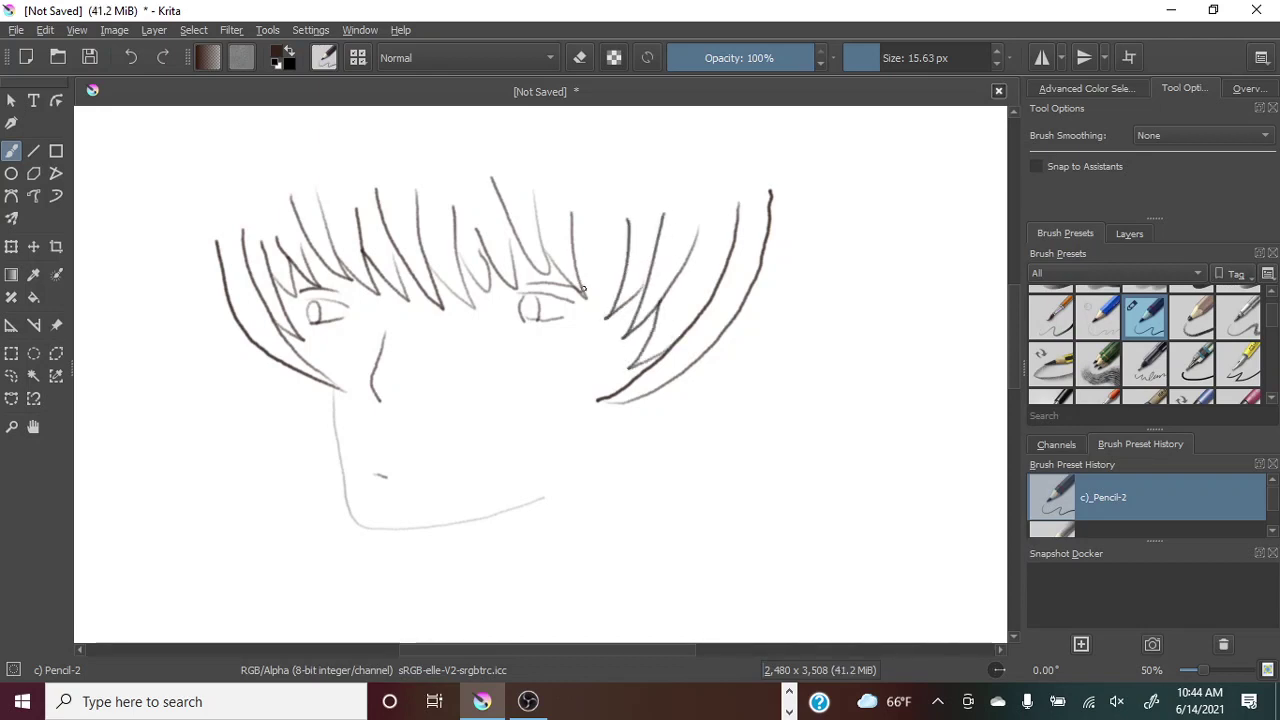
pyautogui.moveTo(583, 298); pyautogui.dragTo(609, 220)
pyautogui.moveTo(597, 316); pyautogui.dragTo(603, 274)
# Draw a curved outer right hair stroke plus the back and front neck lines.
pyautogui.moveTo(746, 297); pyautogui.dragTo(673, 410)
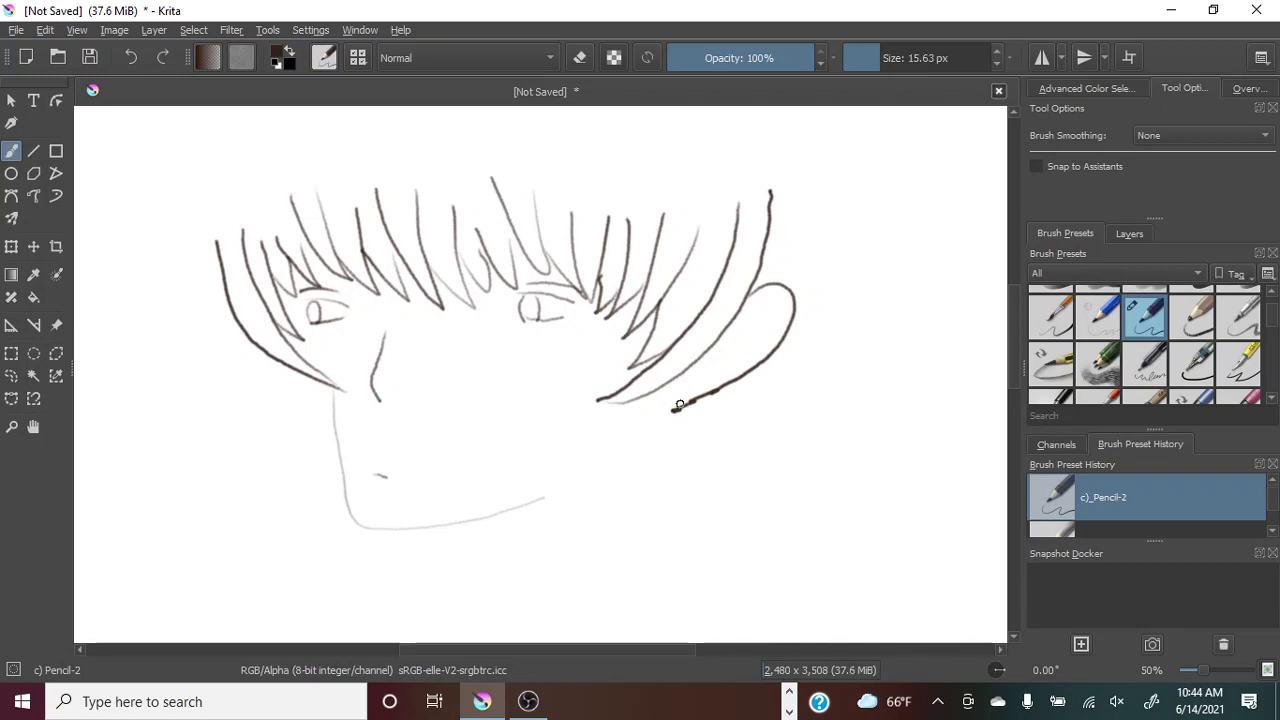
pyautogui.moveTo(699, 399); pyautogui.dragTo(743, 499)
pyautogui.moveTo(509, 512); pyautogui.dragTo(514, 578)
# Add a thin vertical line below the neck, redrawn and darkened with a second stroke.
pyautogui.moveTo(720, 472); pyautogui.dragTo(718, 553)
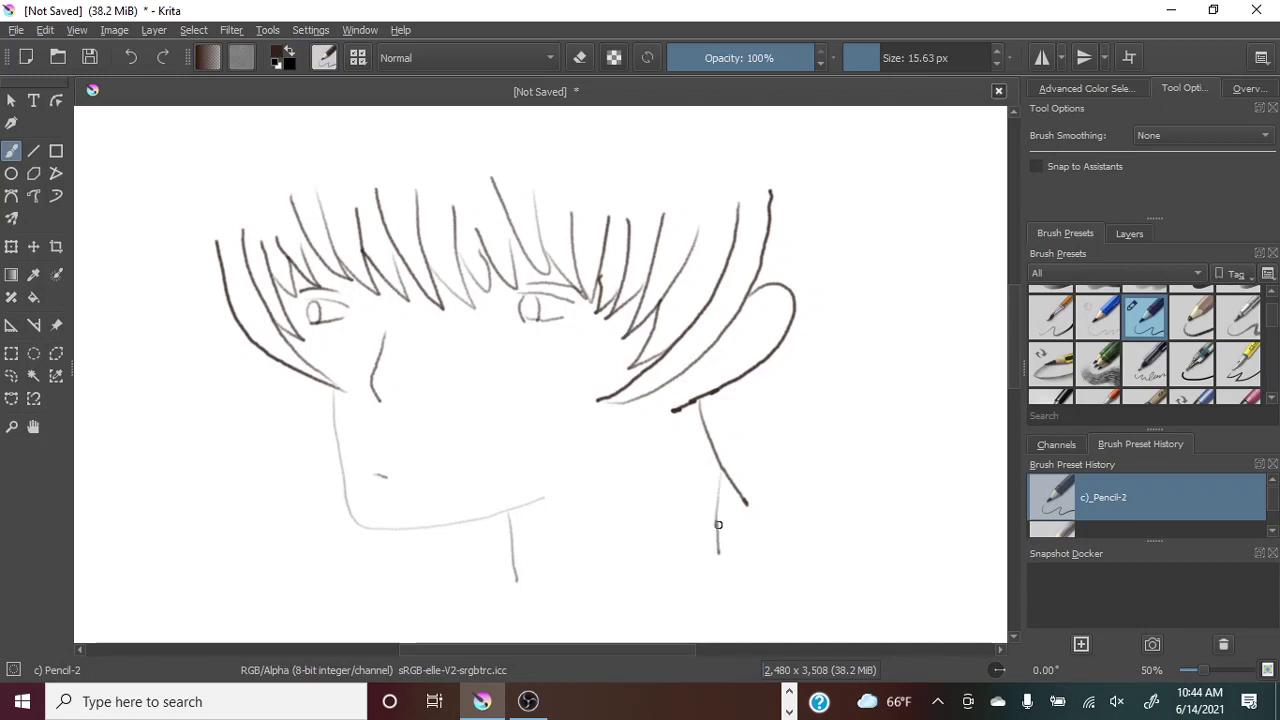
pyautogui.click(131, 57)
pyautogui.moveTo(729, 492); pyautogui.dragTo(725, 575)
pyautogui.moveTo(730, 491); pyautogui.dragTo(725, 562)
# Zoom out and draw the outer hair outline over the crown and down the left side, discarding right-side attempts.
pyautogui.moveTo(1212, 669); pyautogui.dragTo(1200, 670)
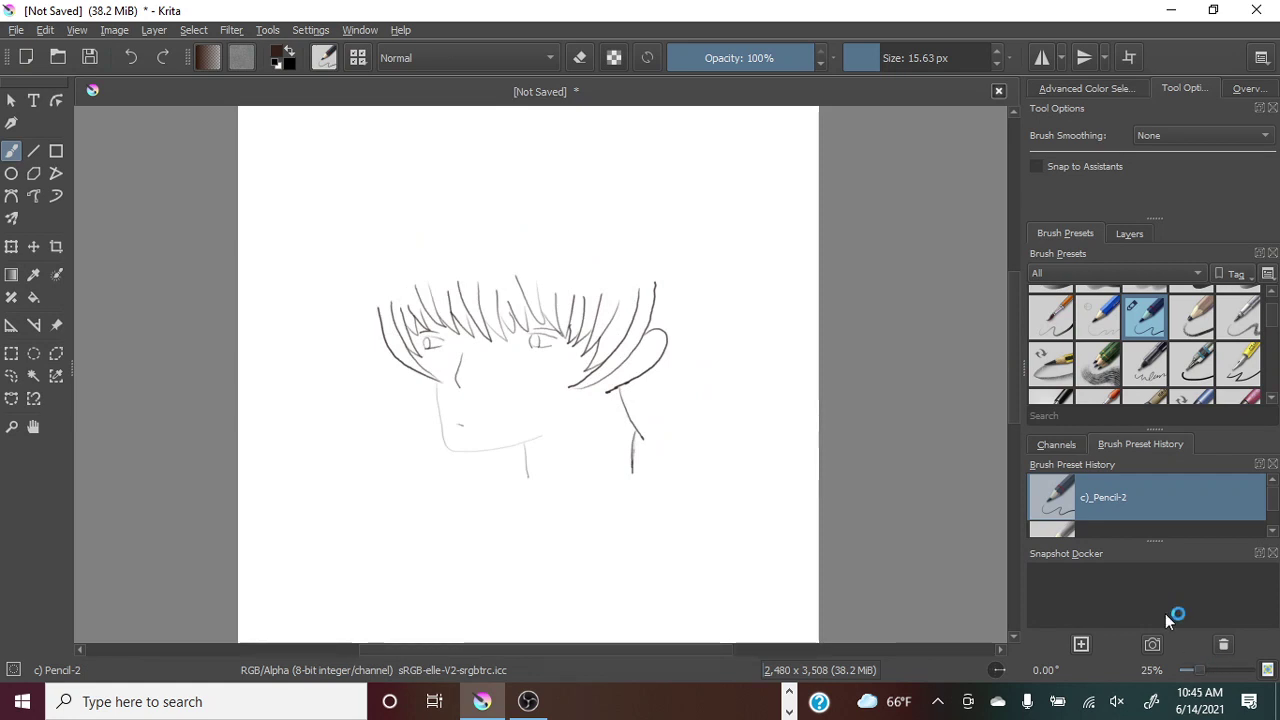
pyautogui.moveTo(1010, 315); pyautogui.dragTo(1017, 294)
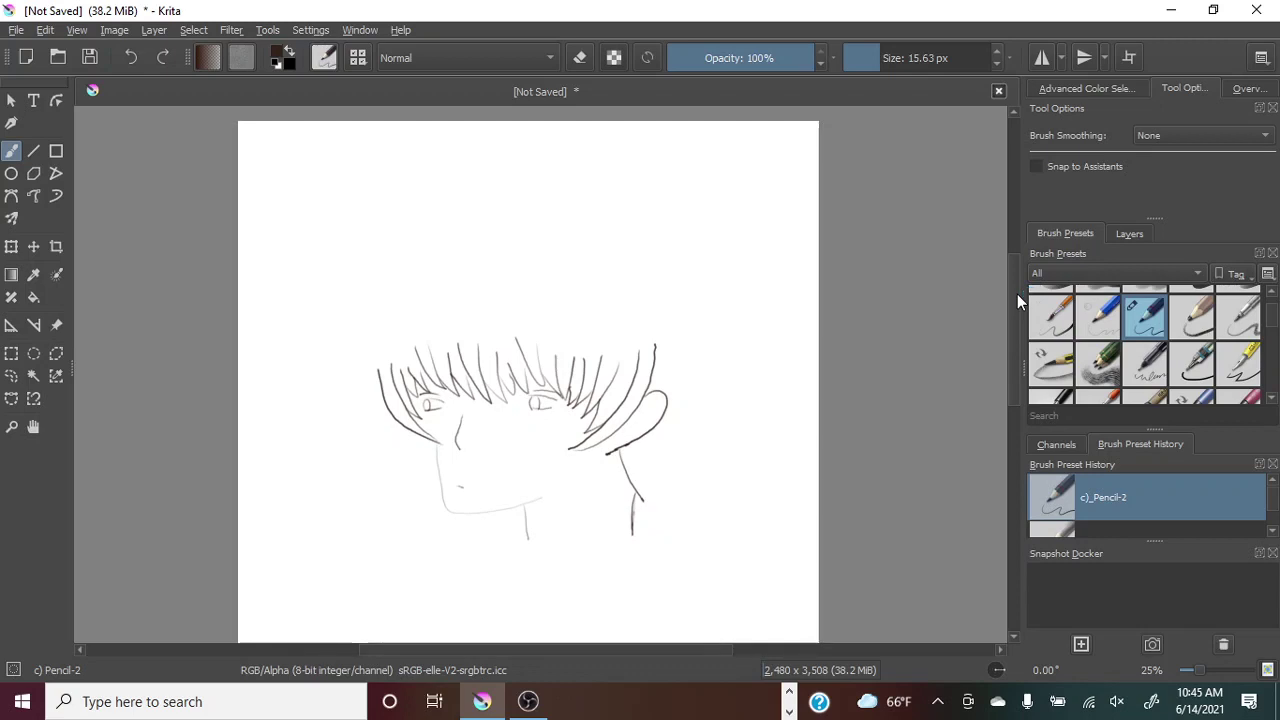
pyautogui.moveTo(621, 129)
pyautogui.mouseDown()
pyautogui.moveTo(508, 142)
pyautogui.moveTo(377, 189)
pyautogui.moveTo(324, 248)
pyautogui.moveTo(326, 360)
pyautogui.moveTo(390, 505)
pyautogui.mouseUp()
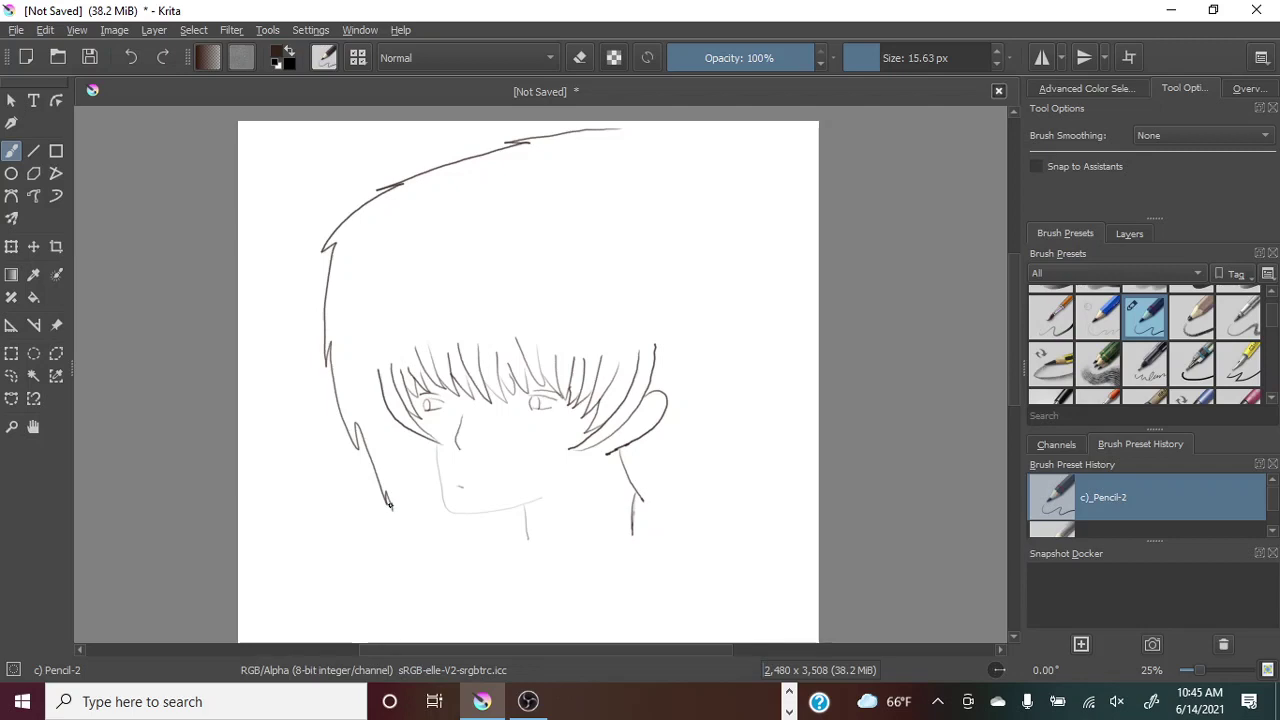
pyautogui.moveTo(612, 129)
pyautogui.mouseDown()
pyautogui.moveTo(700, 145)
pyautogui.moveTo(785, 213)
pyautogui.moveTo(797, 436)
pyautogui.mouseUp()
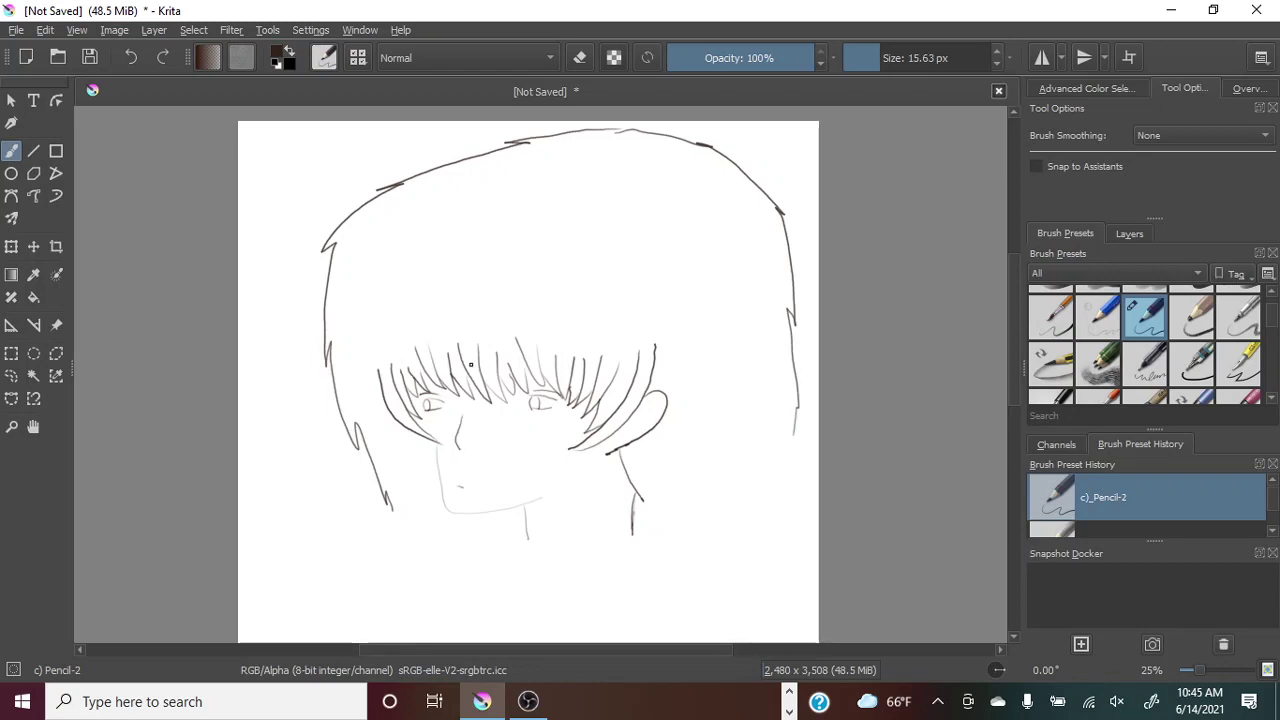
pyautogui.click(133, 58)
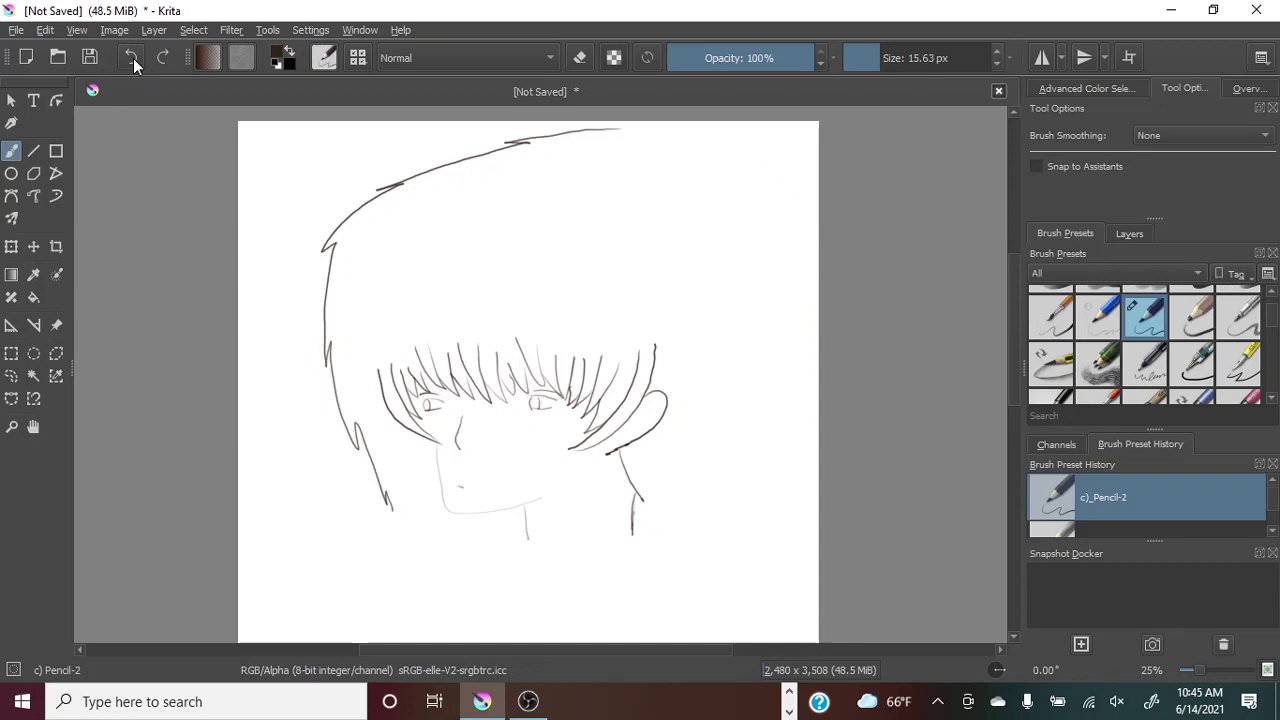
pyautogui.moveTo(626, 128)
pyautogui.mouseDown()
pyautogui.moveTo(768, 211)
pyautogui.moveTo(786, 466)
pyautogui.moveTo(770, 548)
pyautogui.mouseUp()
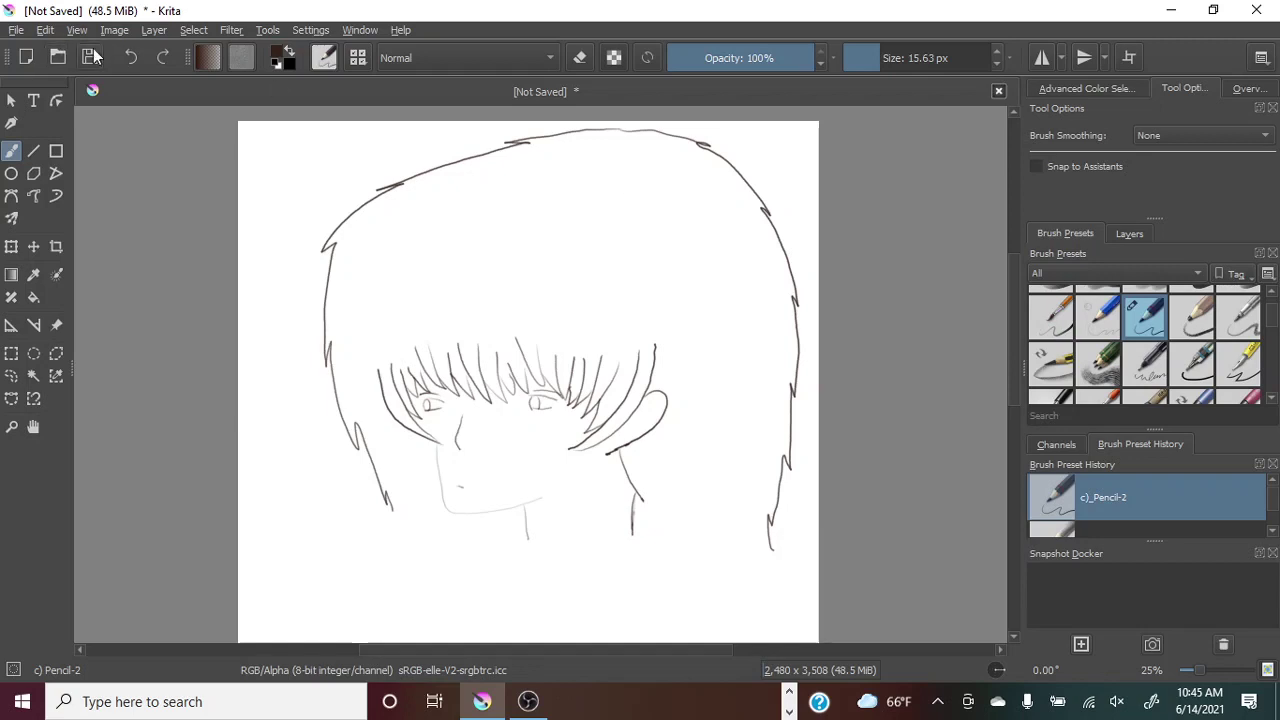
pyautogui.click(134, 56)
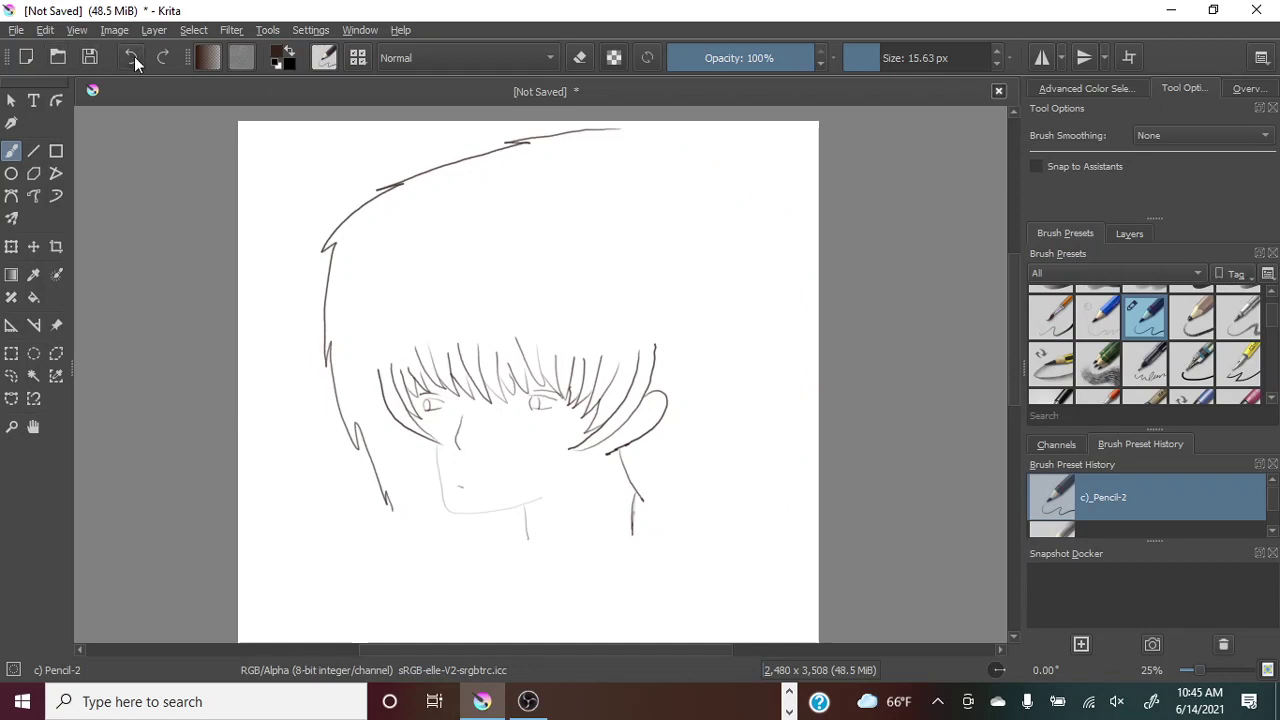
# Resize the canvas width from 2480 to 3480 px, shift the drawing's offset, and apply.
pyautogui.click(77, 30)
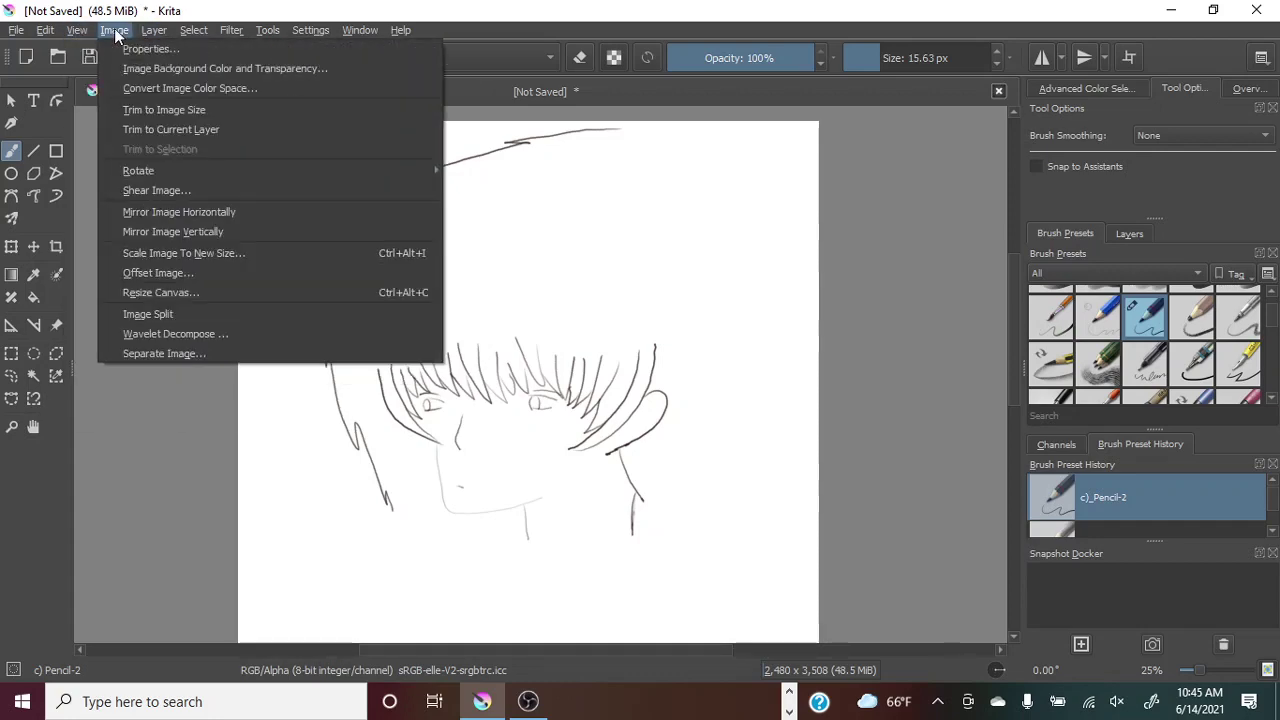
pyautogui.click(298, 292)
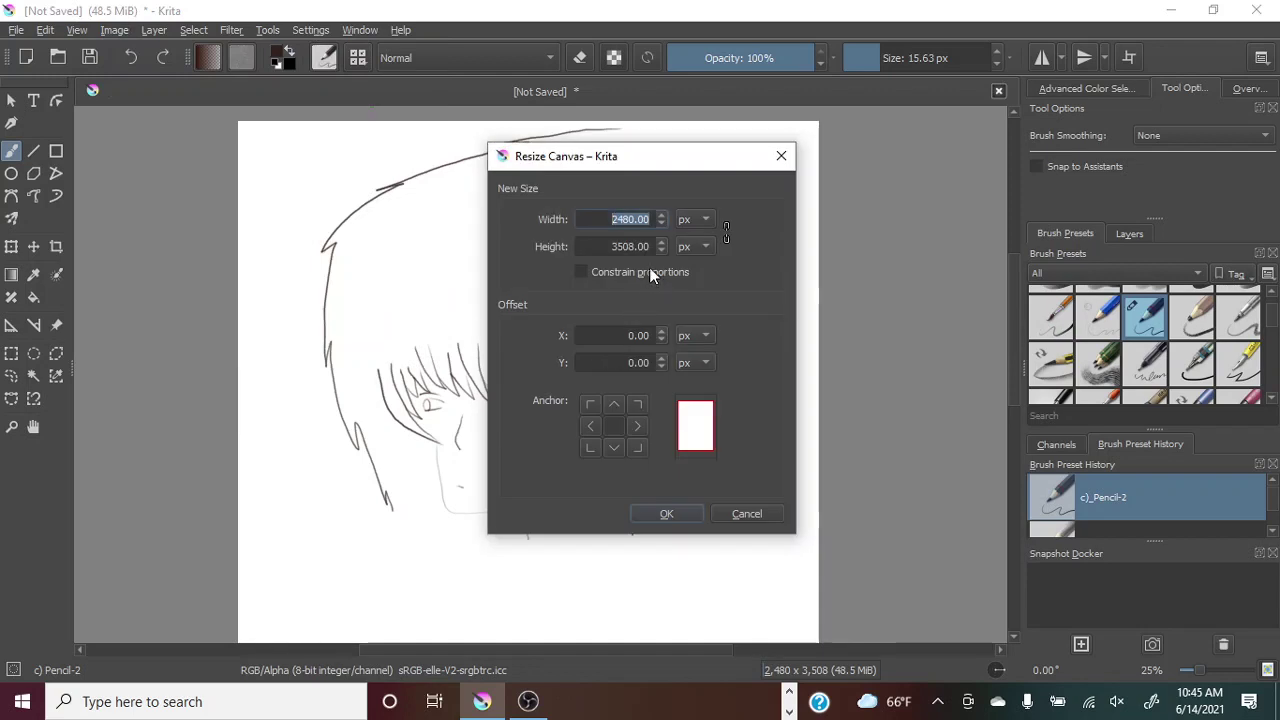
pyautogui.click(618, 219)
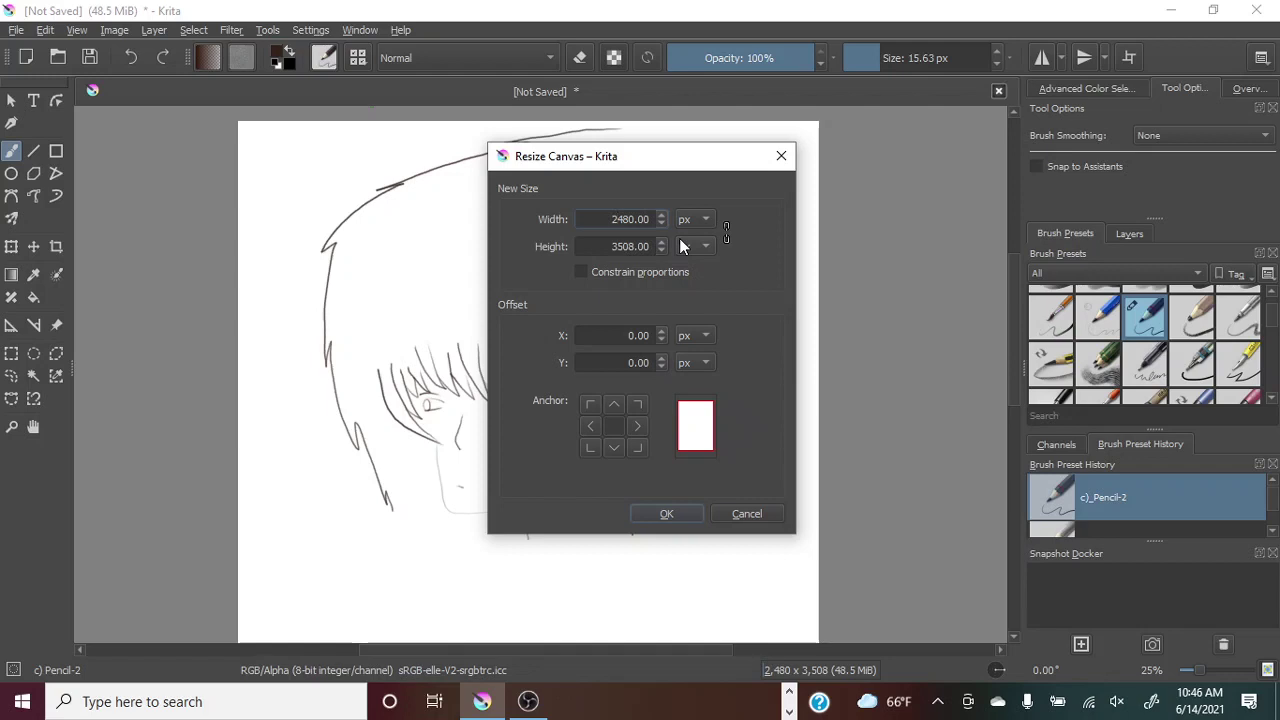
pyautogui.press('BackSpace')
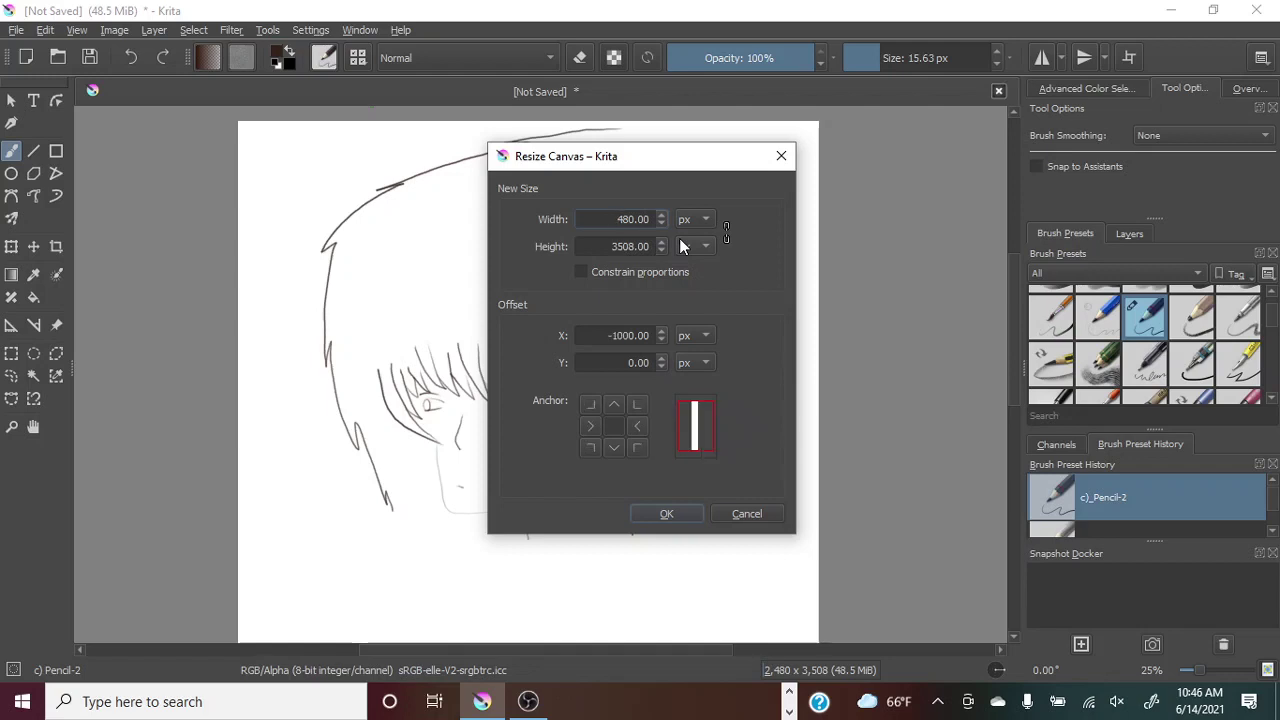
pyautogui.write('3')
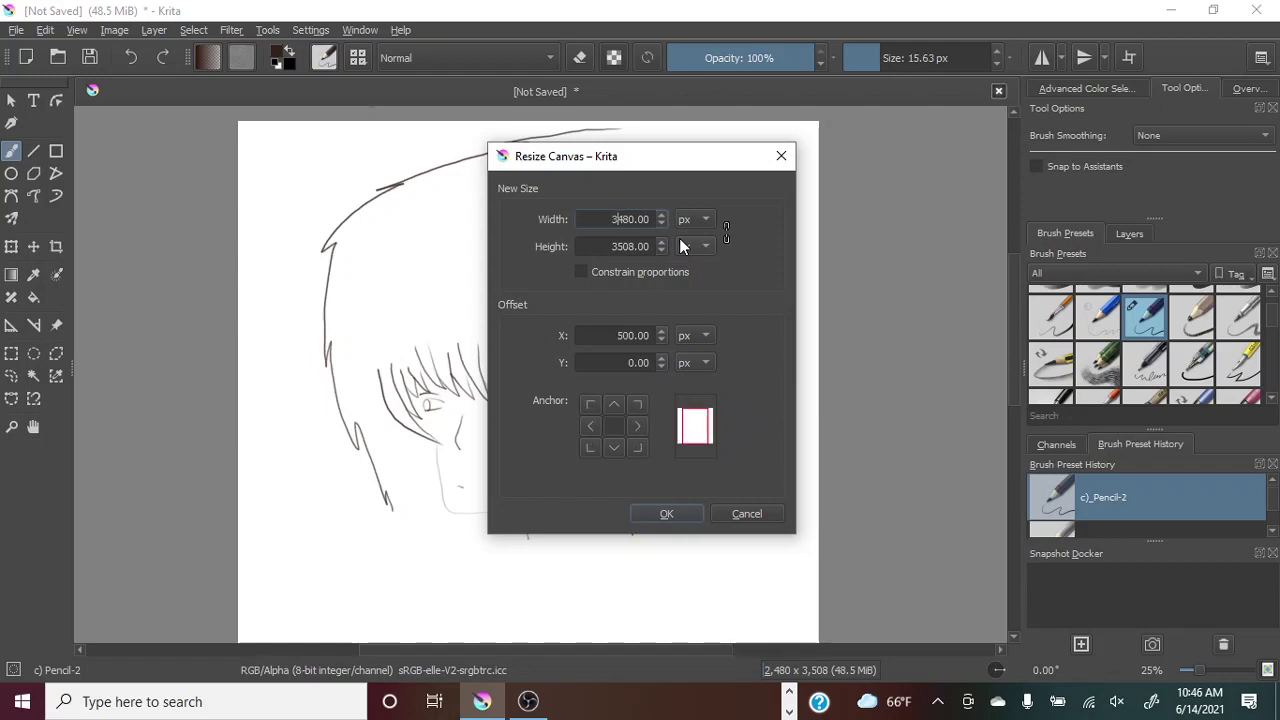
pyautogui.moveTo(703, 411); pyautogui.dragTo(685, 424)
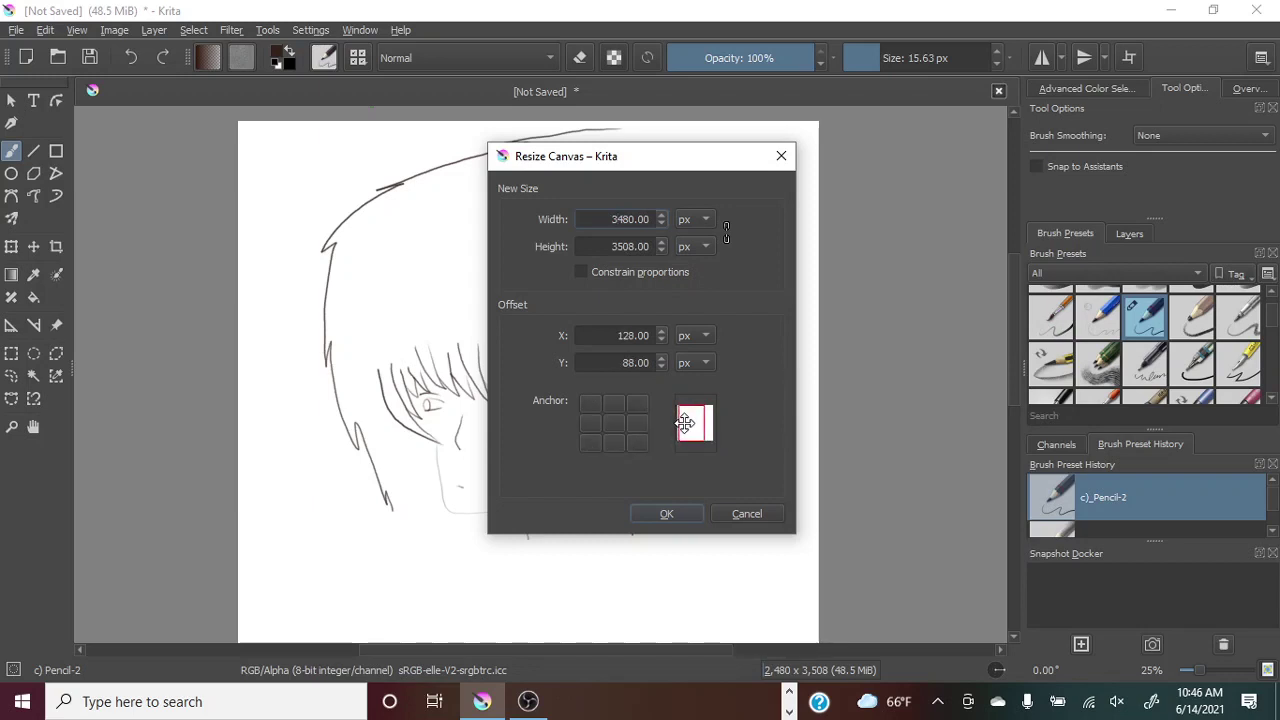
pyautogui.click(667, 519)
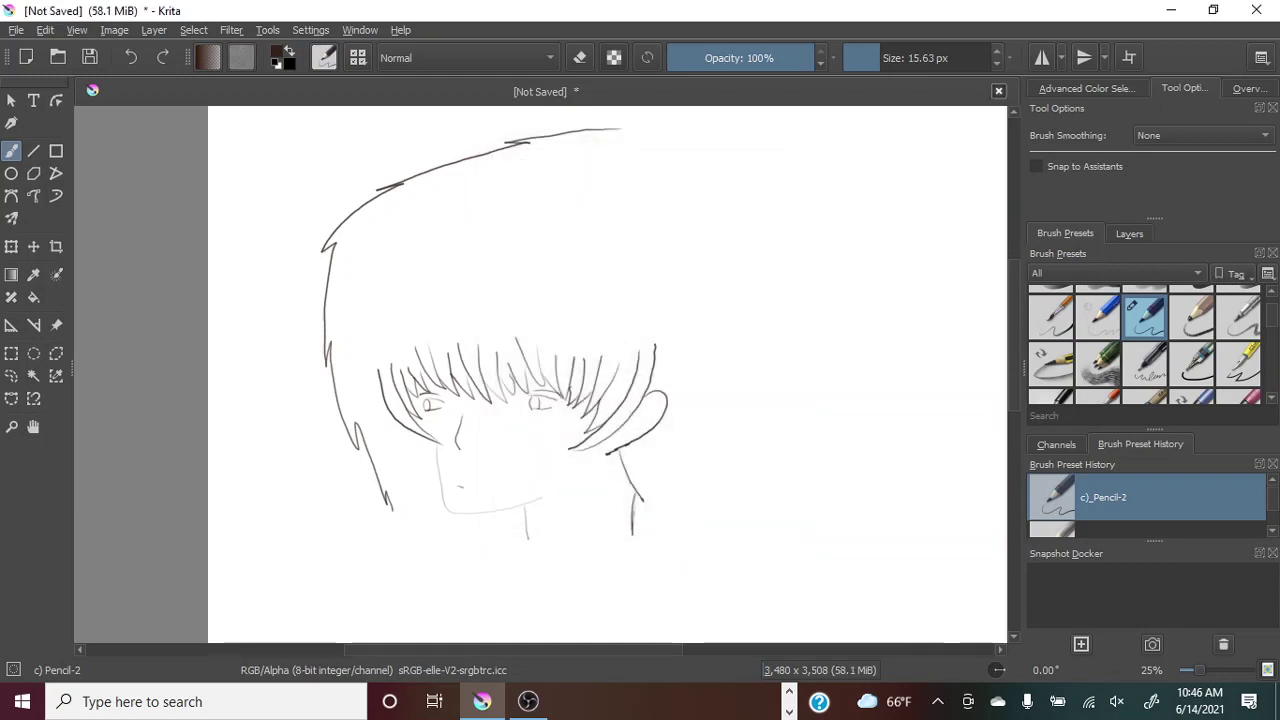
# Draw the hair outline from the crown down the right side, retrying the curve several times.
pyautogui.moveTo(620, 129)
pyautogui.mouseDown()
pyautogui.moveTo(748, 140)
pyautogui.moveTo(812, 233)
pyautogui.mouseUp()
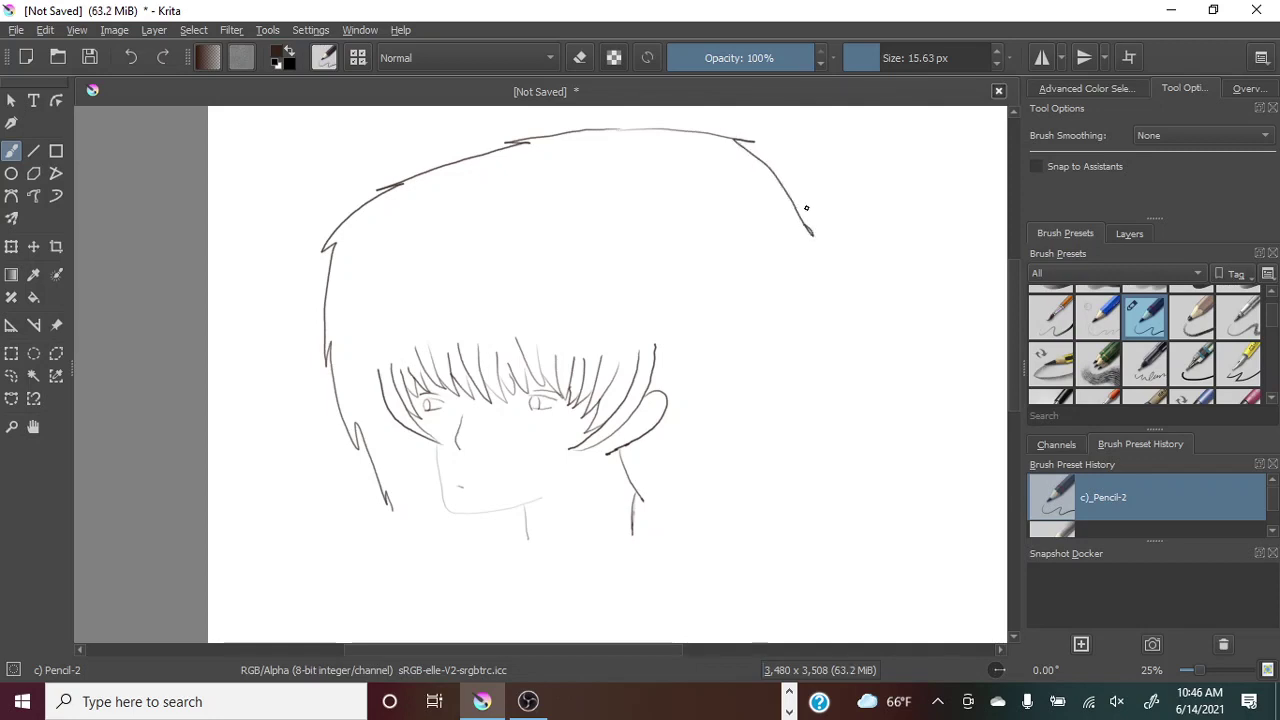
pyautogui.click(129, 58)
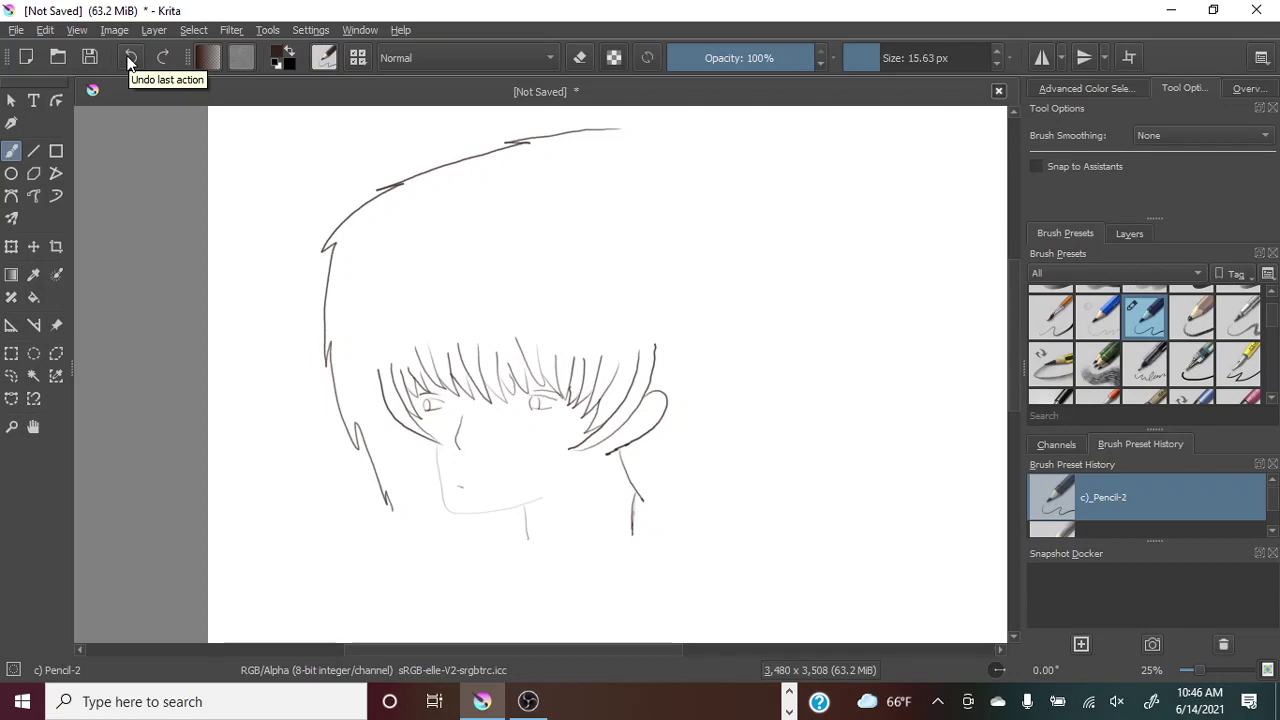
pyautogui.moveTo(620, 128)
pyautogui.mouseDown()
pyautogui.moveTo(757, 128)
pyautogui.moveTo(838, 185)
pyautogui.moveTo(883, 287)
pyautogui.moveTo(897, 391)
pyautogui.moveTo(841, 508)
pyautogui.mouseUp()
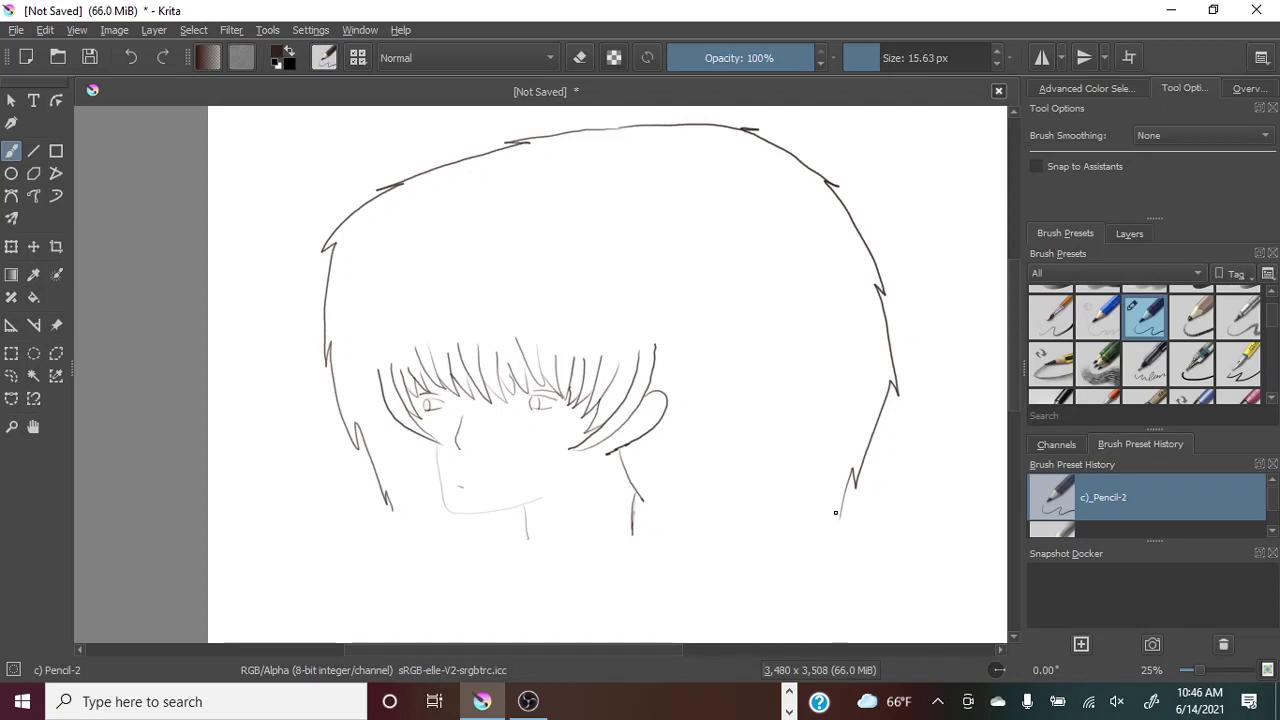
pyautogui.click(130, 57)
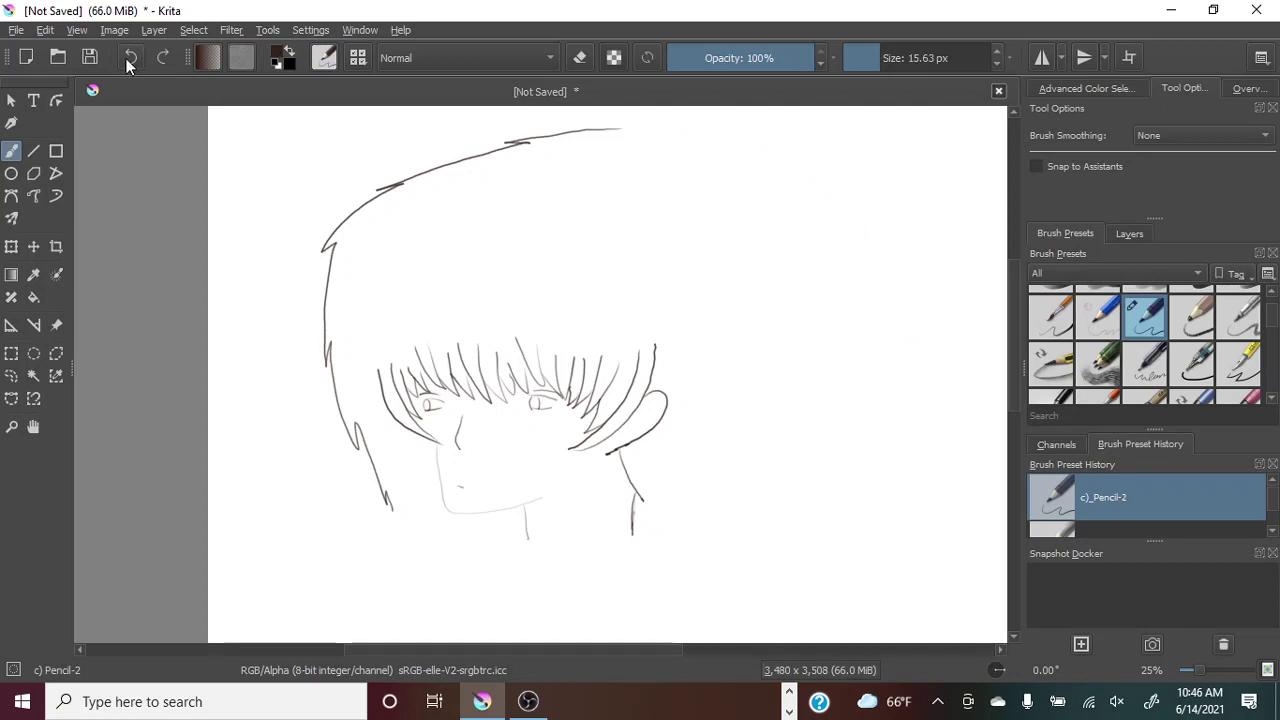
pyautogui.moveTo(617, 129); pyautogui.dragTo(735, 143)
pyautogui.click(132, 59)
pyautogui.moveTo(623, 126)
pyautogui.mouseDown()
pyautogui.moveTo(734, 131)
pyautogui.moveTo(786, 149)
pyautogui.moveTo(852, 216)
pyautogui.moveTo(888, 336)
pyautogui.moveTo(898, 455)
pyautogui.moveTo(876, 522)
pyautogui.mouseUp()
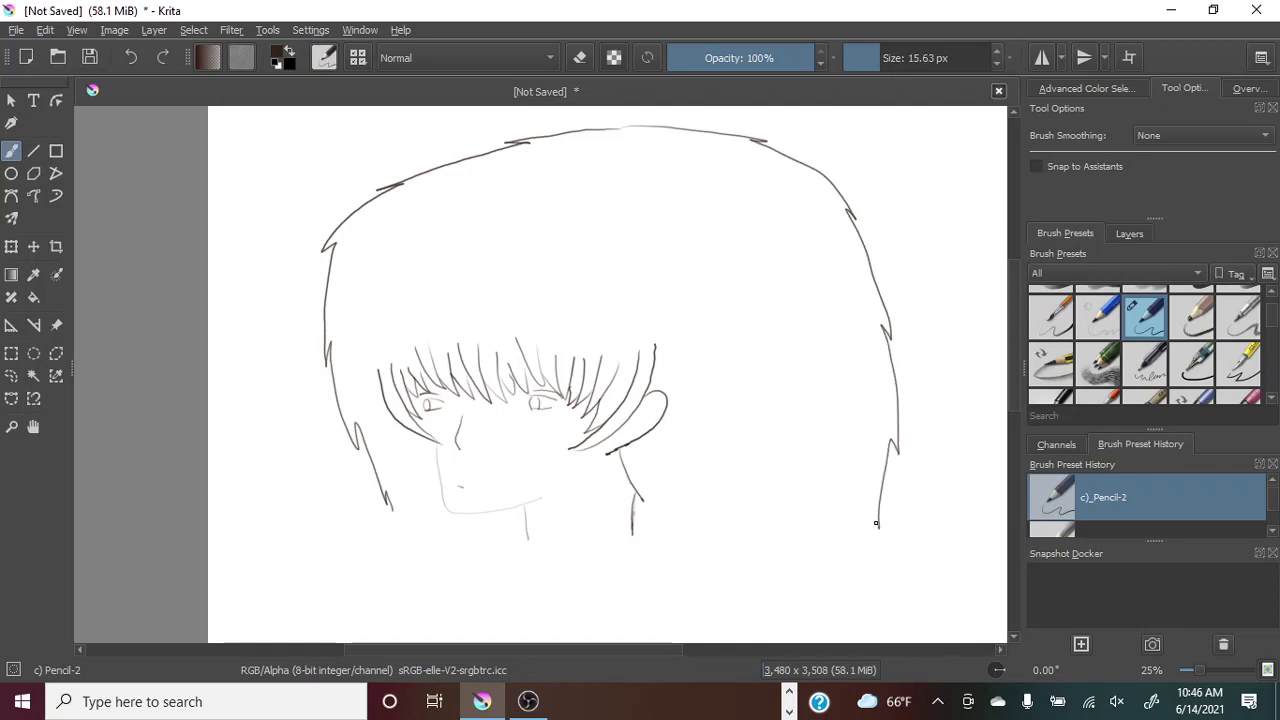
pyautogui.click(129, 61)
pyautogui.moveTo(617, 128)
pyautogui.mouseDown()
pyautogui.moveTo(759, 141)
pyautogui.moveTo(800, 175)
pyautogui.moveTo(830, 246)
pyautogui.mouseUp()
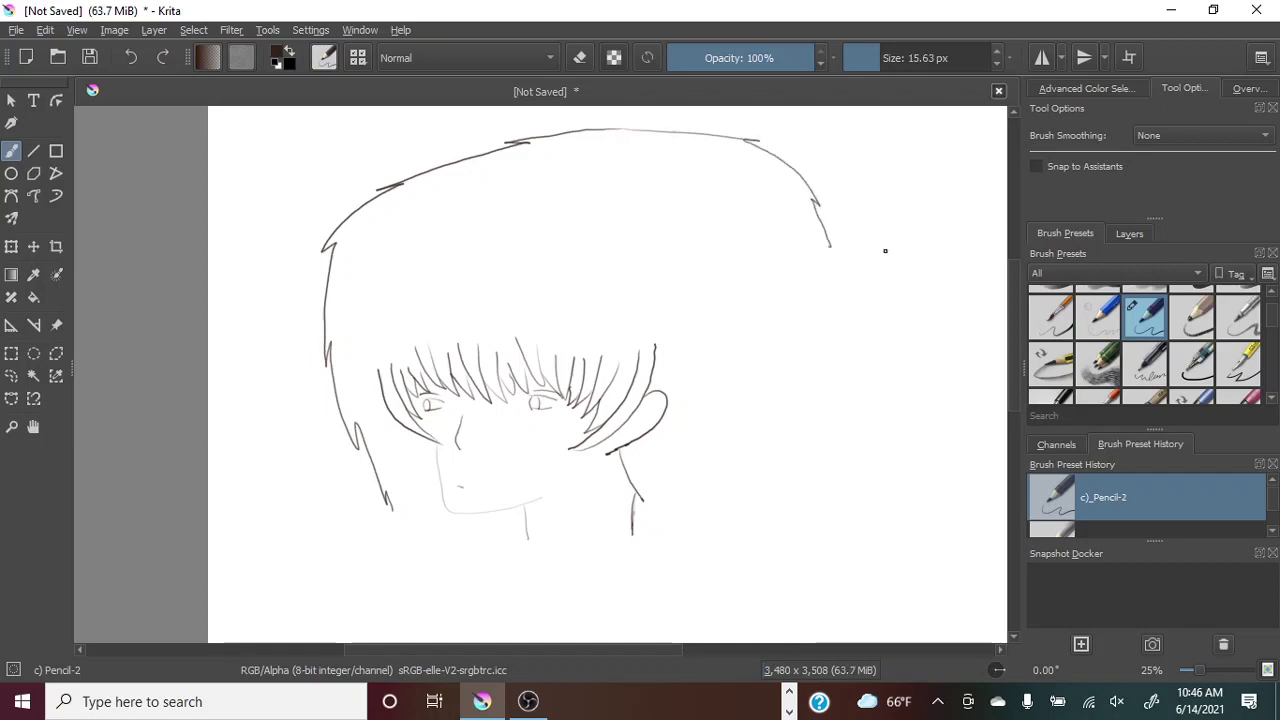
pyautogui.click(140, 56)
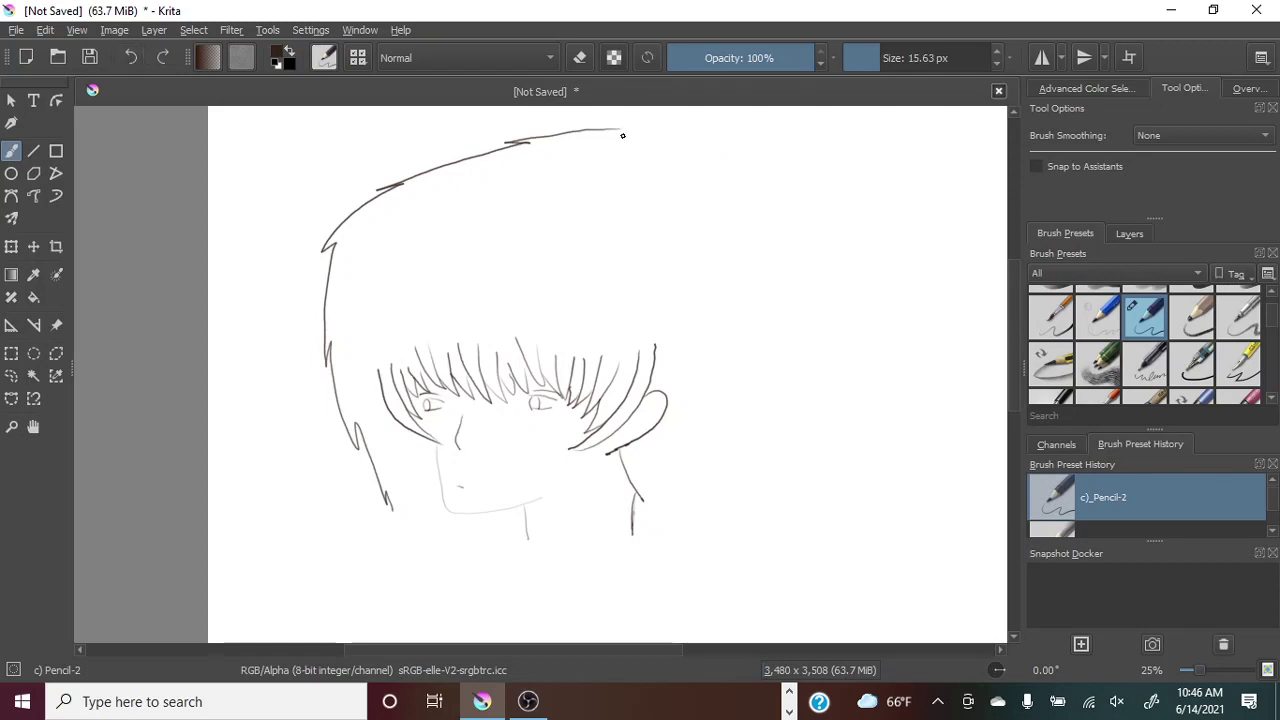
pyautogui.moveTo(617, 128)
pyautogui.mouseDown()
pyautogui.moveTo(744, 128)
pyautogui.moveTo(815, 185)
pyautogui.moveTo(864, 340)
pyautogui.moveTo(861, 526)
pyautogui.mouseUp()
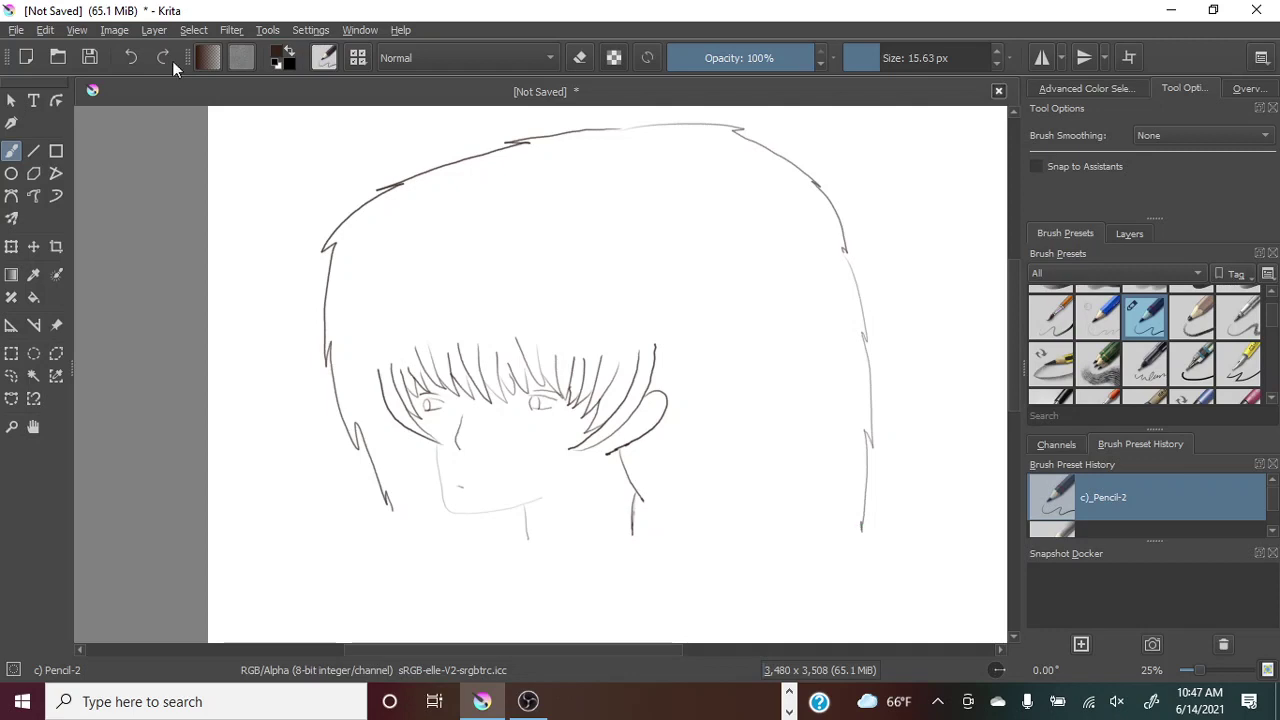
# Undo the lower right hair stroke and redraw the right side of the hair down past the neck.
pyautogui.click(129, 61)
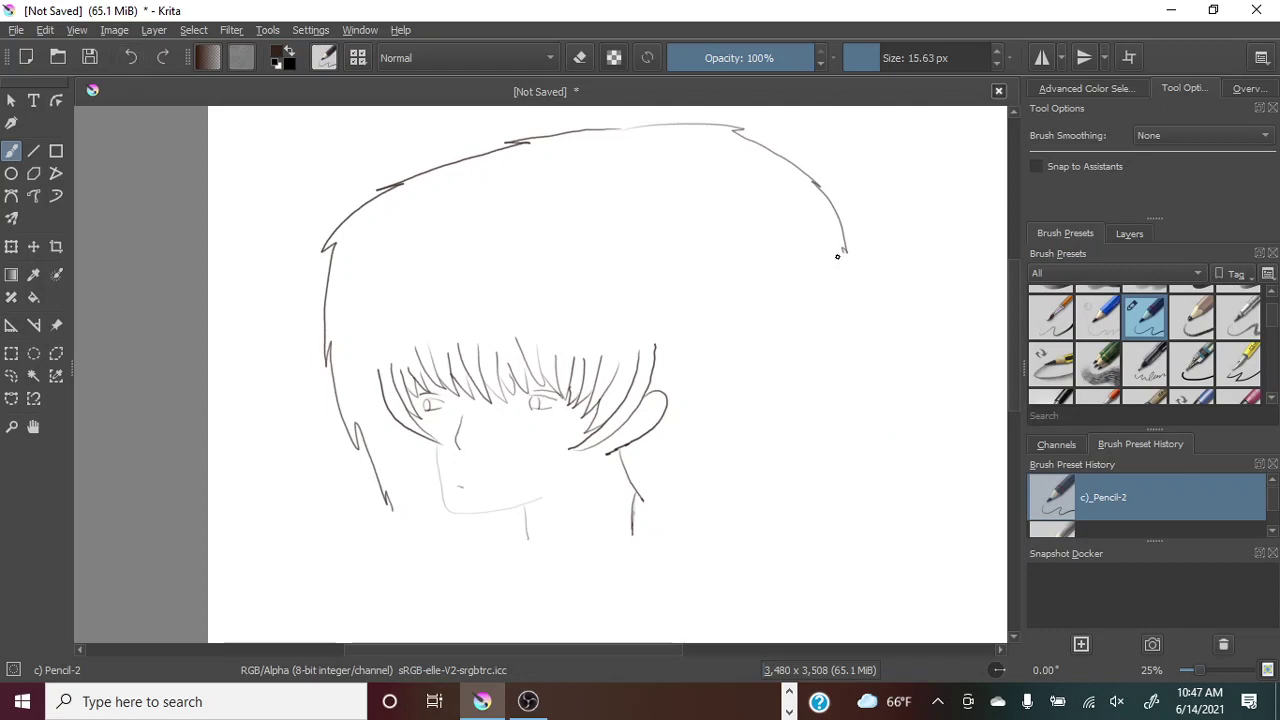
pyautogui.moveTo(841, 263); pyautogui.dragTo(832, 517)
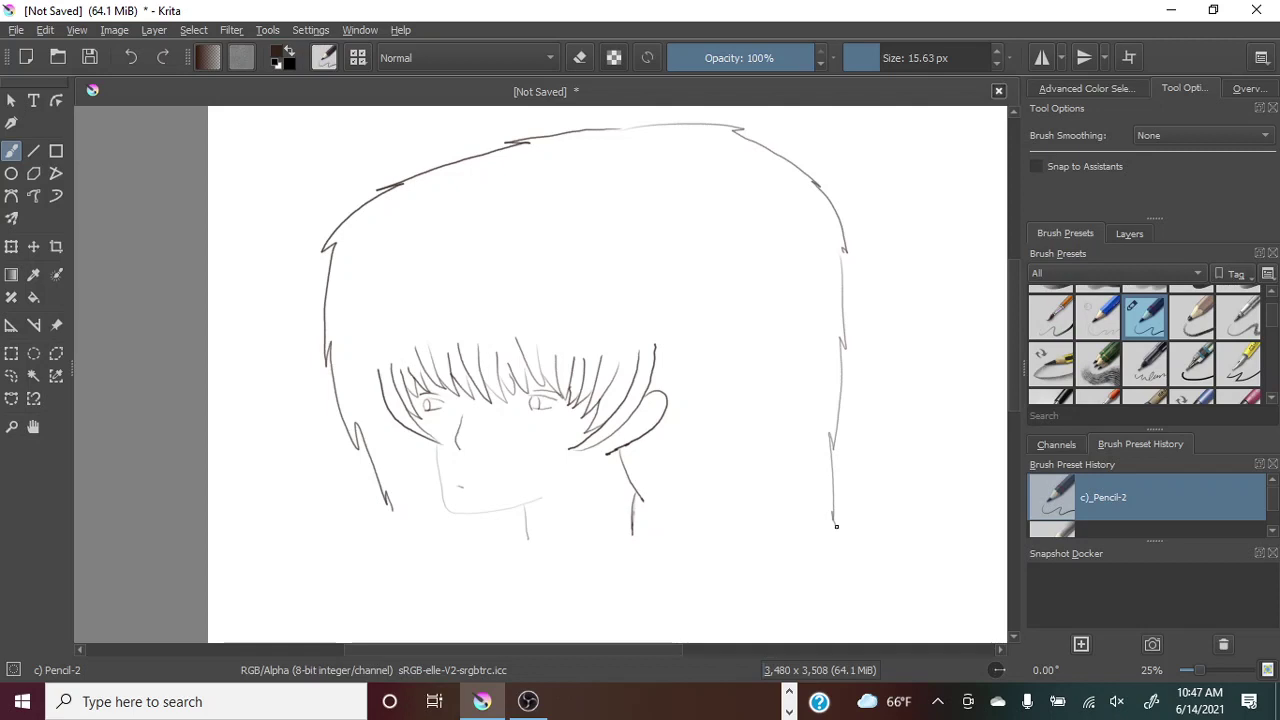
# Draw the right shoulder line curving from the neck down to the page bottom.
pyautogui.scroll(-1, 1012, 348)
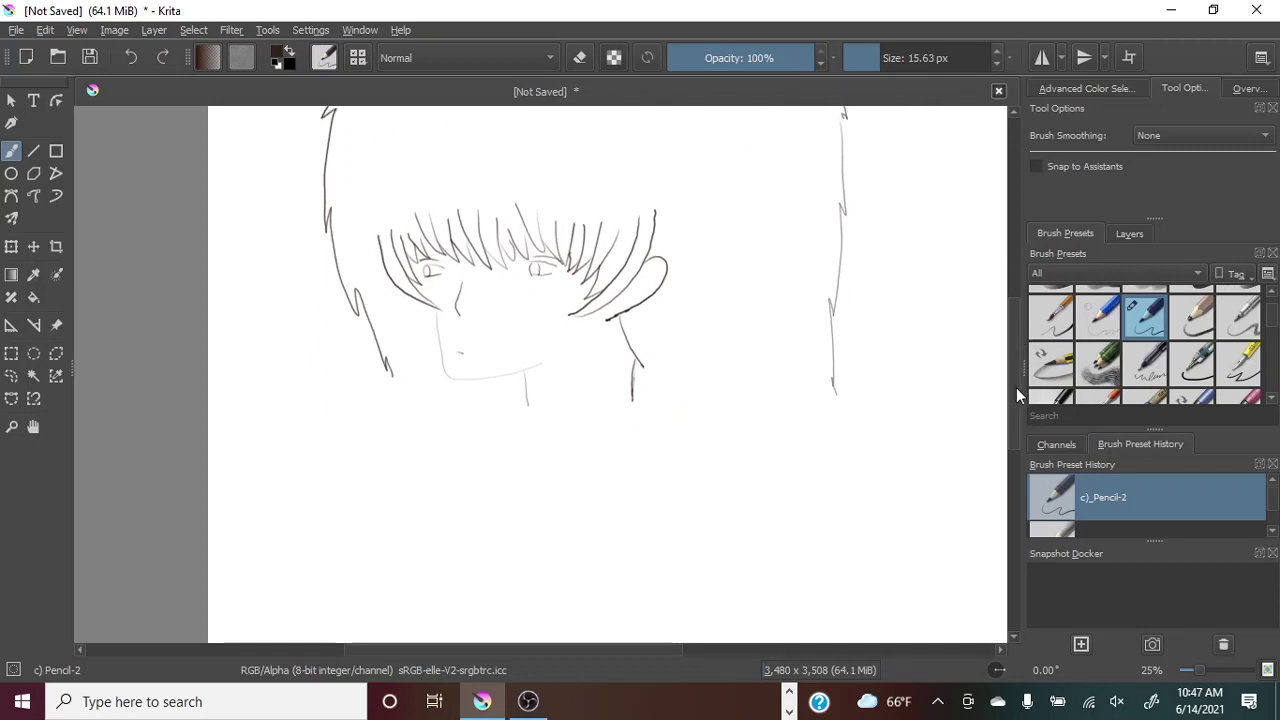
pyautogui.scroll(-1, 1020, 377)
pyautogui.scroll(1, 1020, 377)
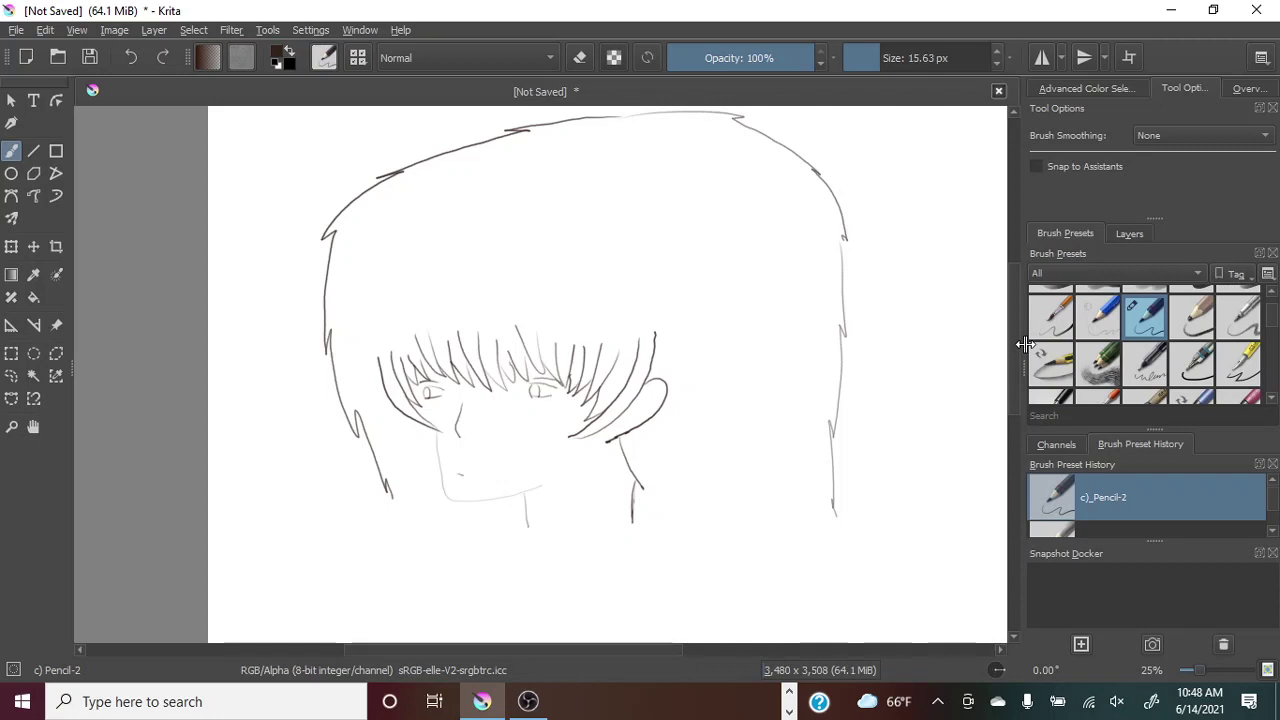
pyautogui.moveTo(632, 522)
pyautogui.mouseDown()
pyautogui.moveTo(777, 565)
pyautogui.moveTo(871, 643)
pyautogui.mouseUp()
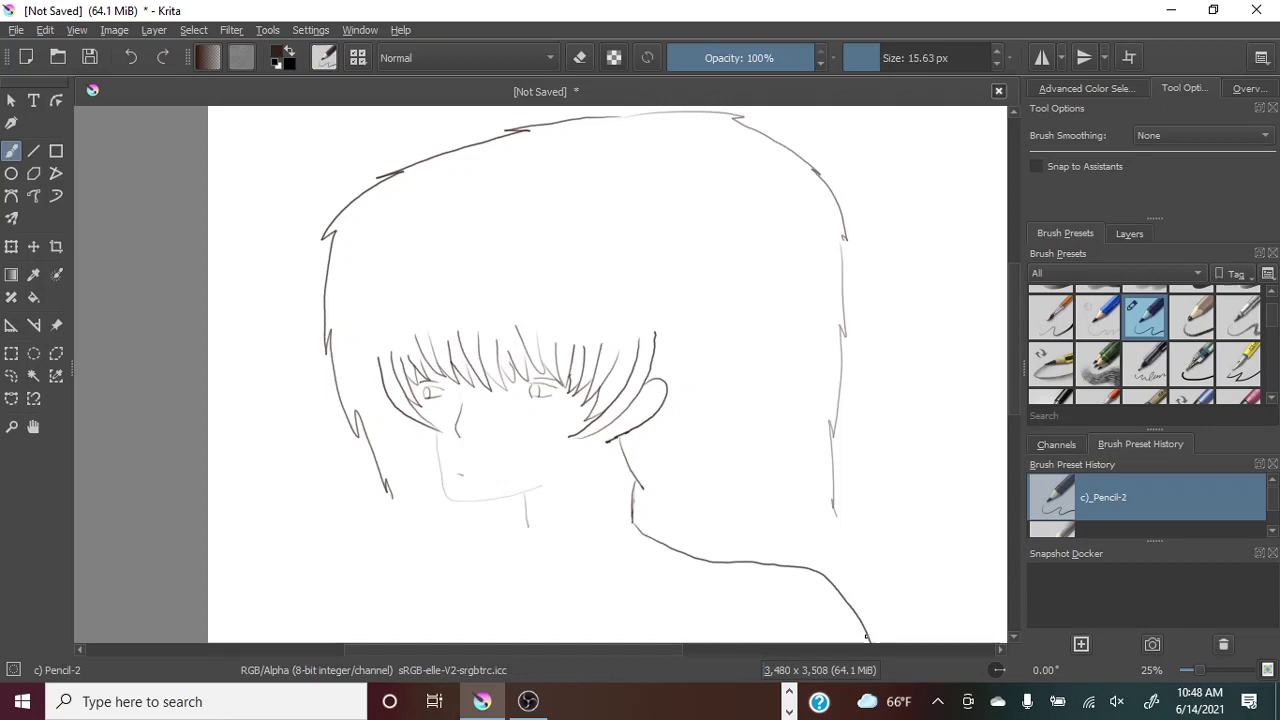
pyautogui.click(135, 59)
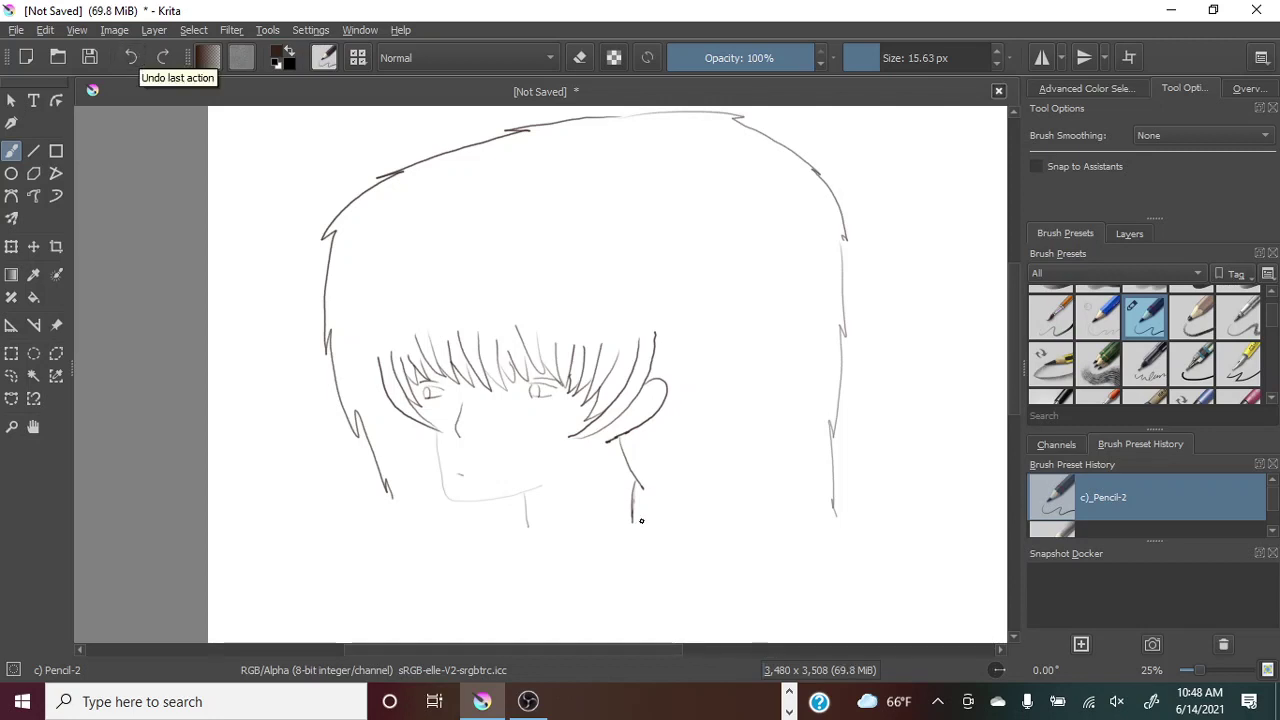
pyautogui.moveTo(634, 532); pyautogui.dragTo(881, 641)
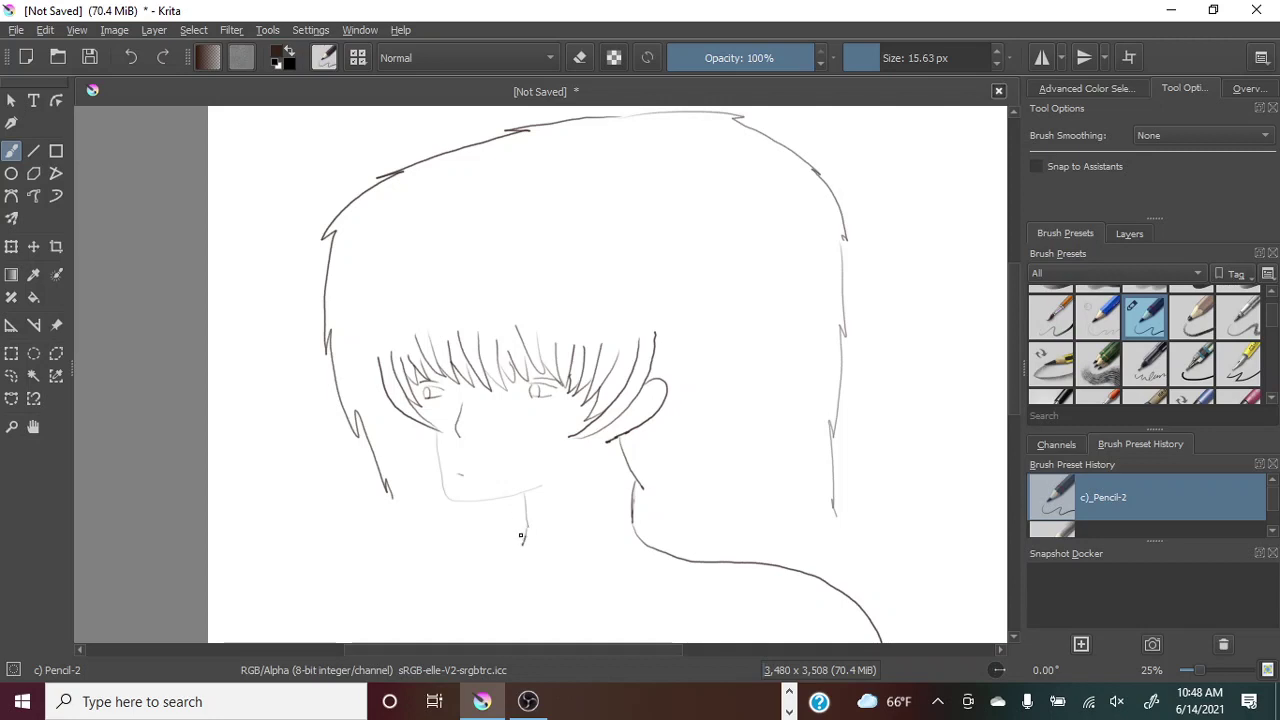
# Draw the jawline sweeping down-left from the chin, undoing rejected attempts.
pyautogui.moveTo(524, 517)
pyautogui.mouseDown()
pyautogui.moveTo(360, 503)
pyautogui.moveTo(294, 550)
pyautogui.moveTo(260, 633)
pyautogui.mouseUp()
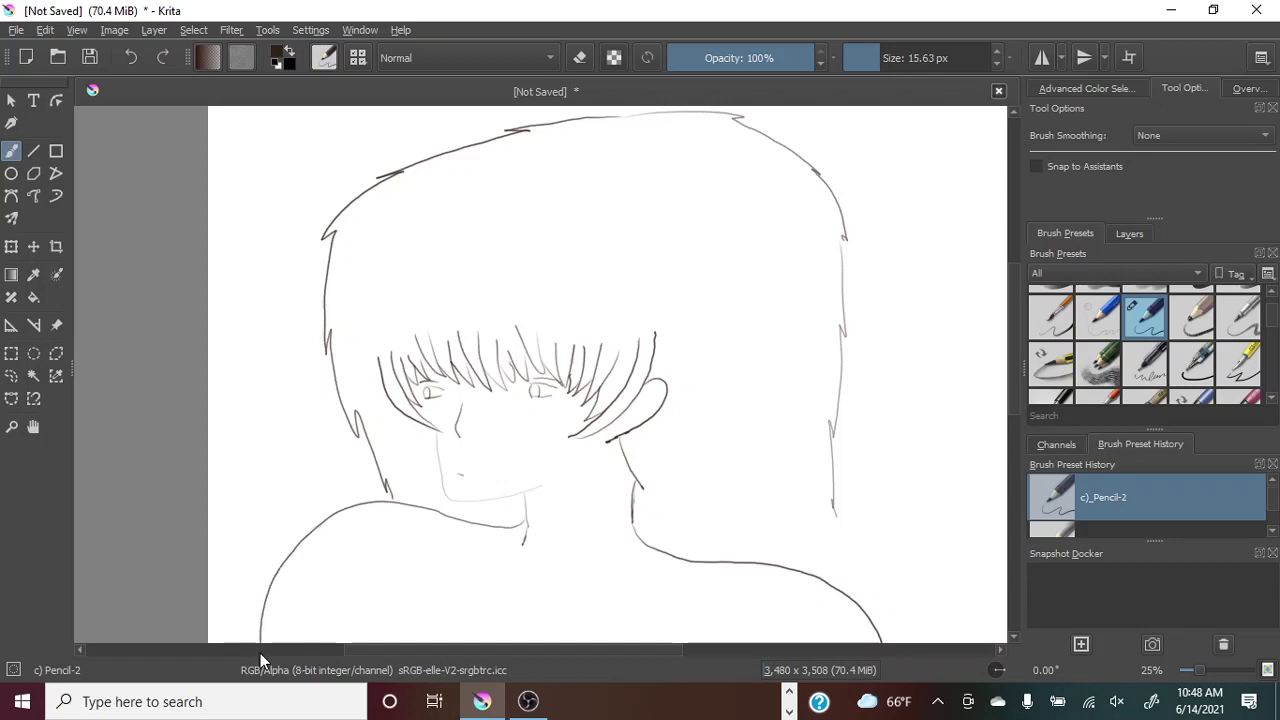
pyautogui.click(131, 58)
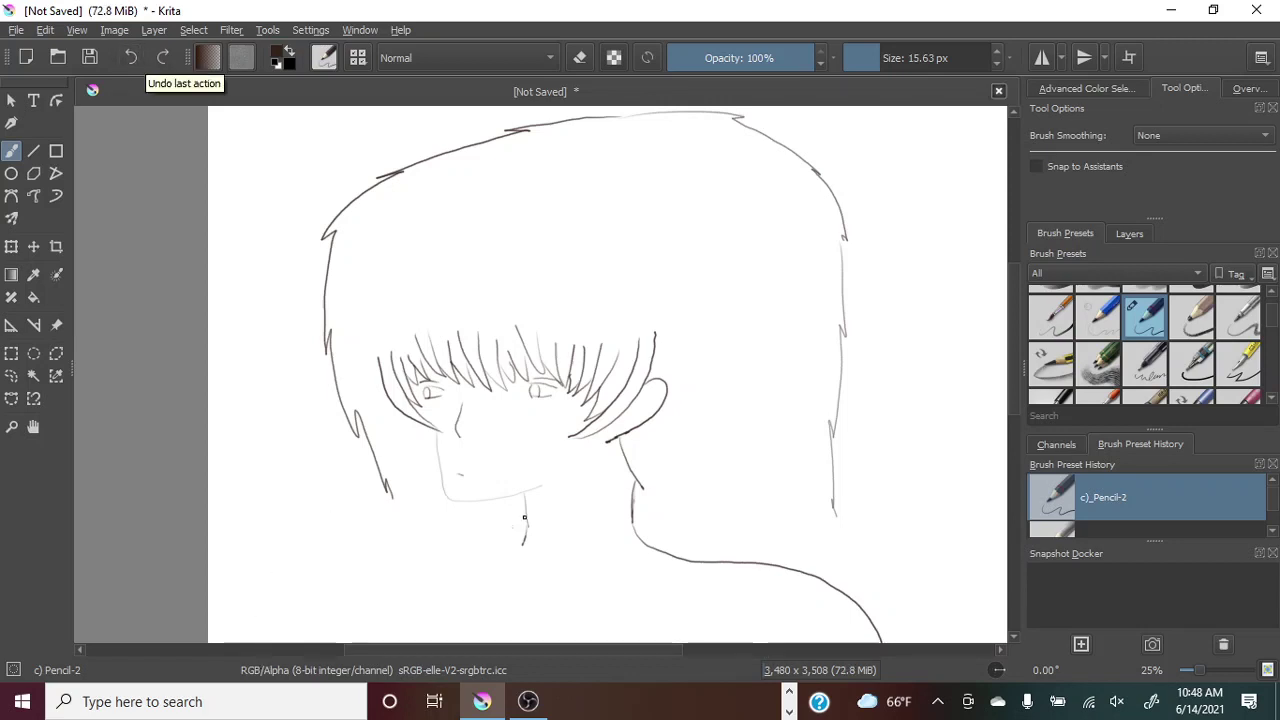
pyautogui.moveTo(524, 517)
pyautogui.mouseDown()
pyautogui.moveTo(450, 537)
pyautogui.moveTo(376, 512)
pyautogui.mouseUp()
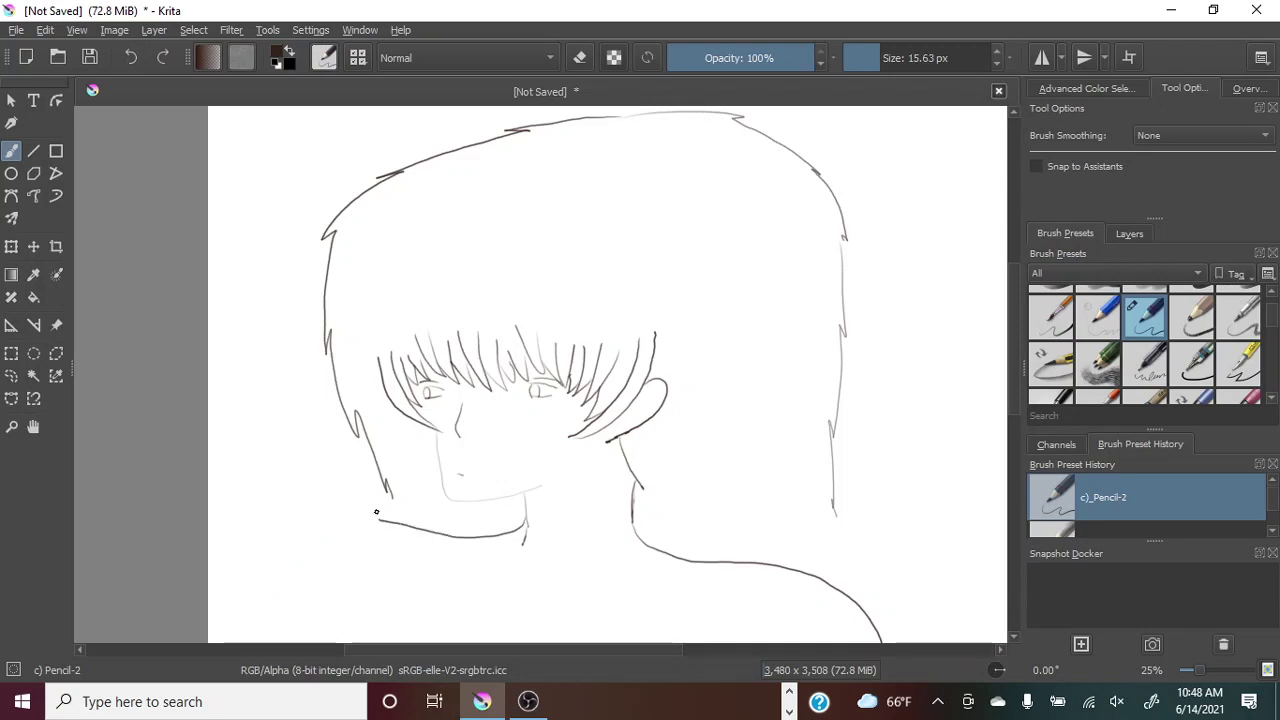
pyautogui.click(129, 57)
pyautogui.moveTo(523, 514)
pyautogui.mouseDown()
pyautogui.moveTo(450, 514)
pyautogui.moveTo(388, 492)
pyautogui.moveTo(340, 514)
pyautogui.moveTo(294, 604)
pyautogui.moveTo(297, 648)
pyautogui.mouseUp()
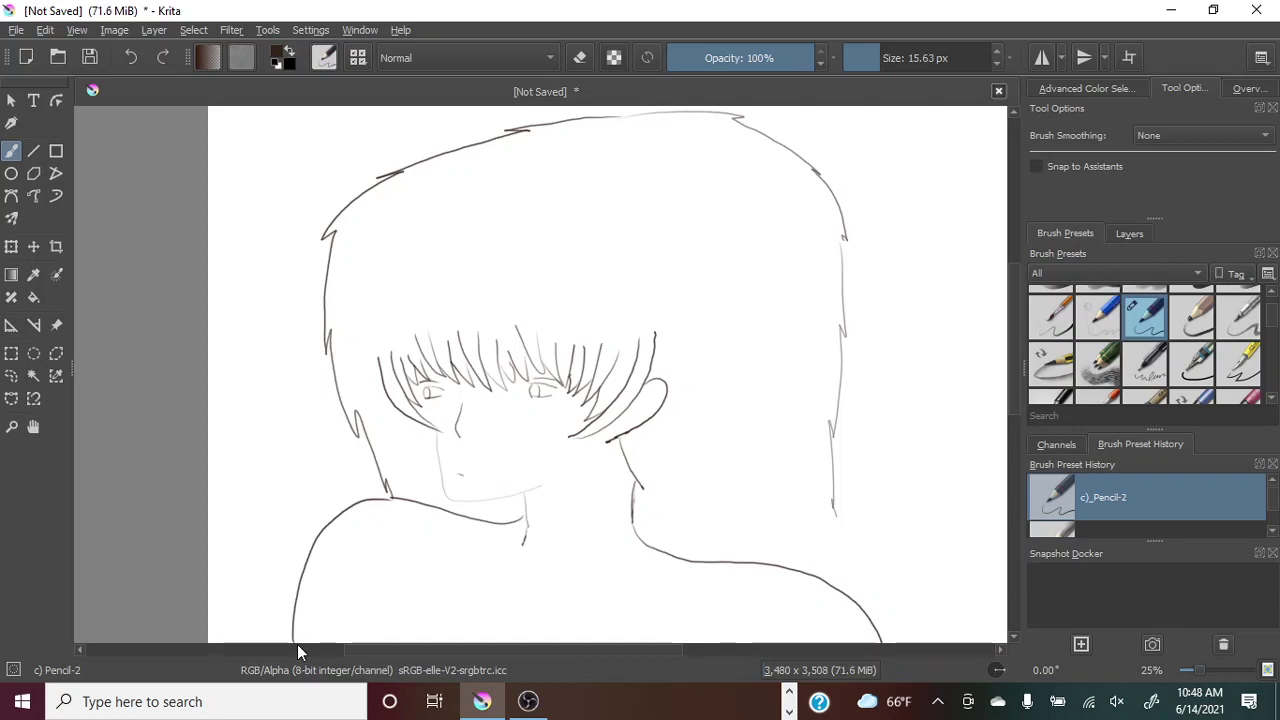
# Undo the last three strokes, then redraw the right neck-to-shoulder curve and jawline.
pyautogui.click(132, 58)
pyautogui.click(132, 58)
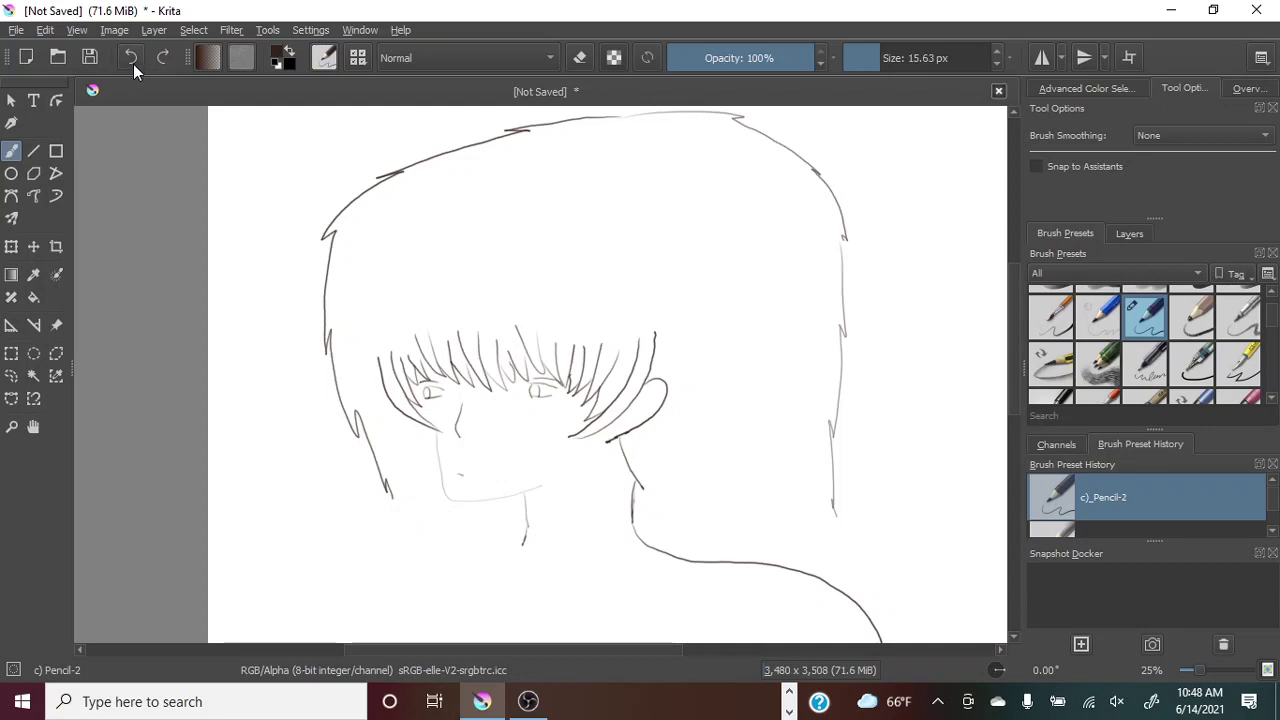
pyautogui.click(132, 58)
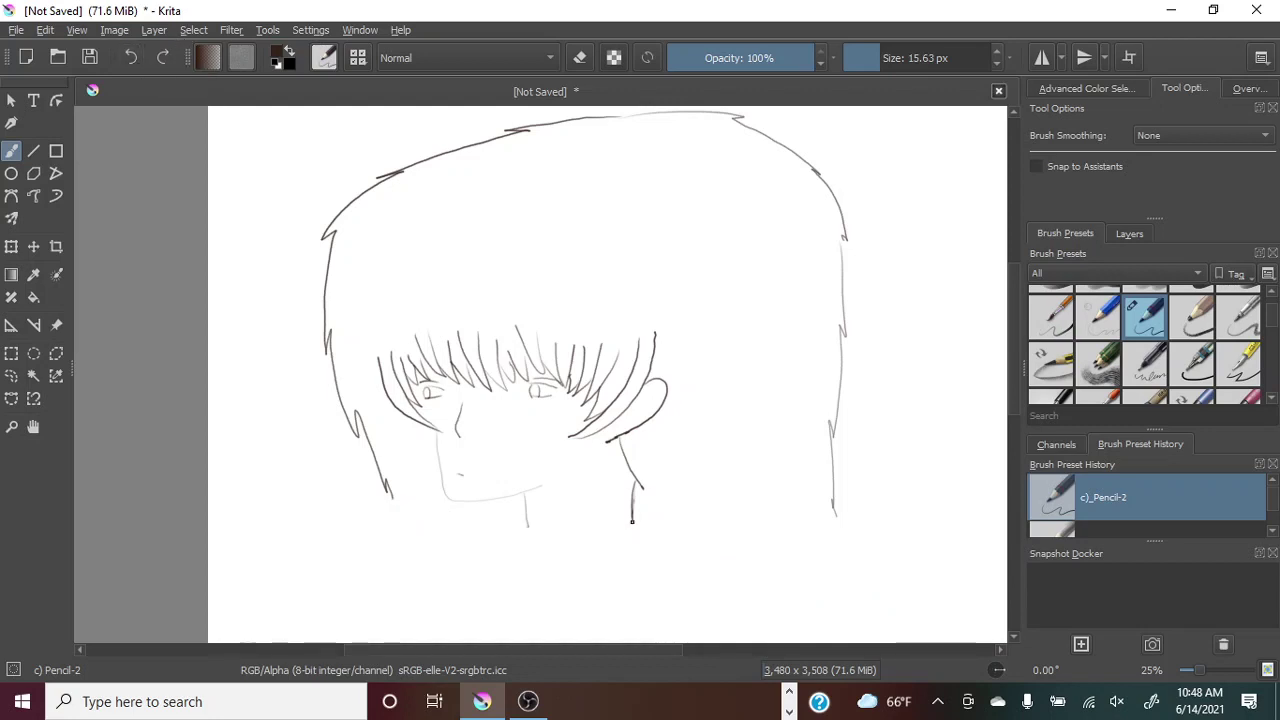
pyautogui.moveTo(632, 520)
pyautogui.mouseDown()
pyautogui.moveTo(871, 606)
pyautogui.moveTo(887, 643)
pyautogui.mouseUp()
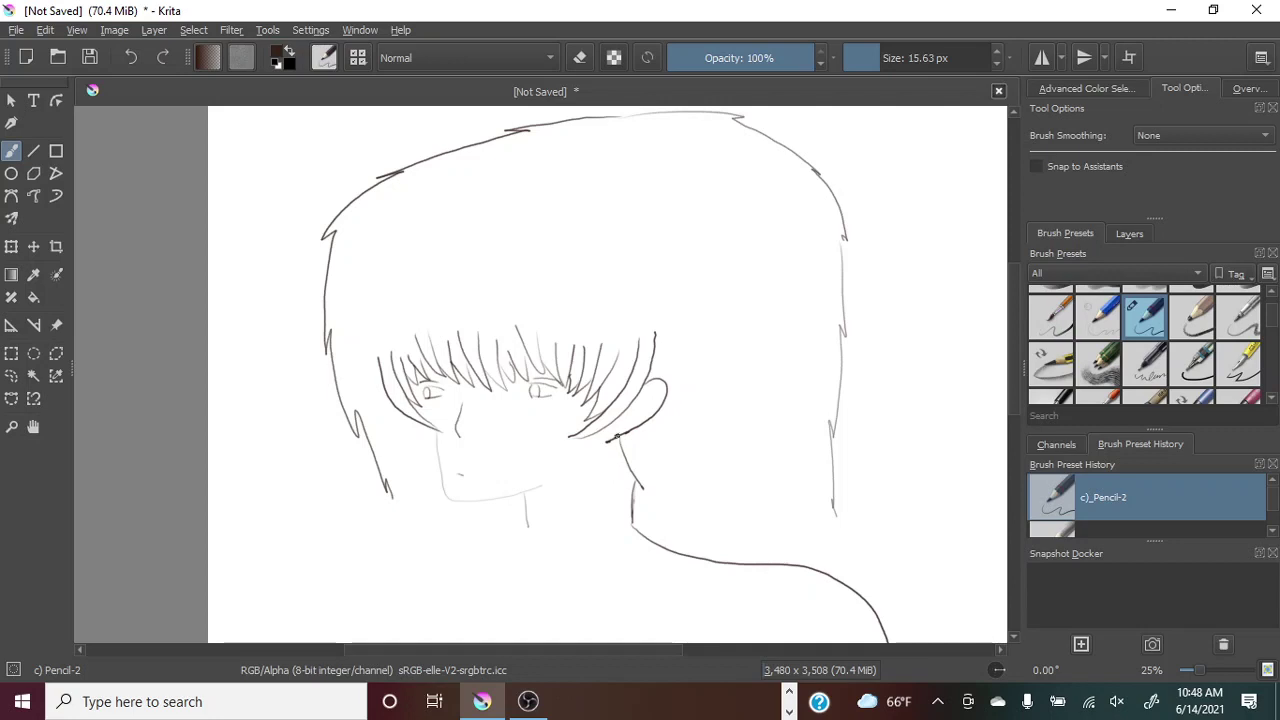
pyautogui.moveTo(520, 514)
pyautogui.mouseDown()
pyautogui.moveTo(397, 516)
pyautogui.moveTo(307, 636)
pyautogui.mouseUp()
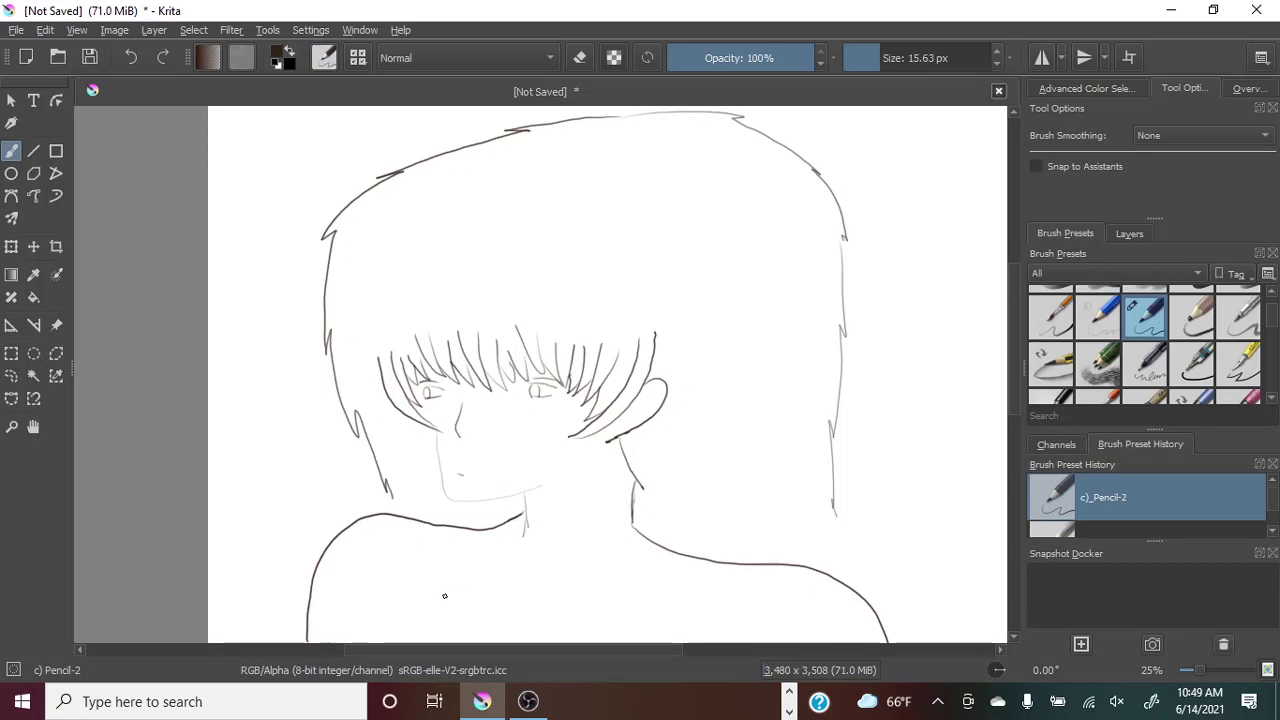
# Sketch two light collarbone lines across the left and lower-right chest.
pyautogui.moveTo(448, 588); pyautogui.dragTo(388, 575)
pyautogui.moveTo(615, 602); pyautogui.dragTo(710, 595)
pyautogui.click(134, 57)
pyautogui.moveTo(592, 618); pyautogui.dragTo(723, 625)
# Try short strokes near the left shoulder, chest and right shoulder, then undo all three.
pyautogui.scroll(-3, 1012, 350)
pyautogui.scroll(-2, 1014, 367)
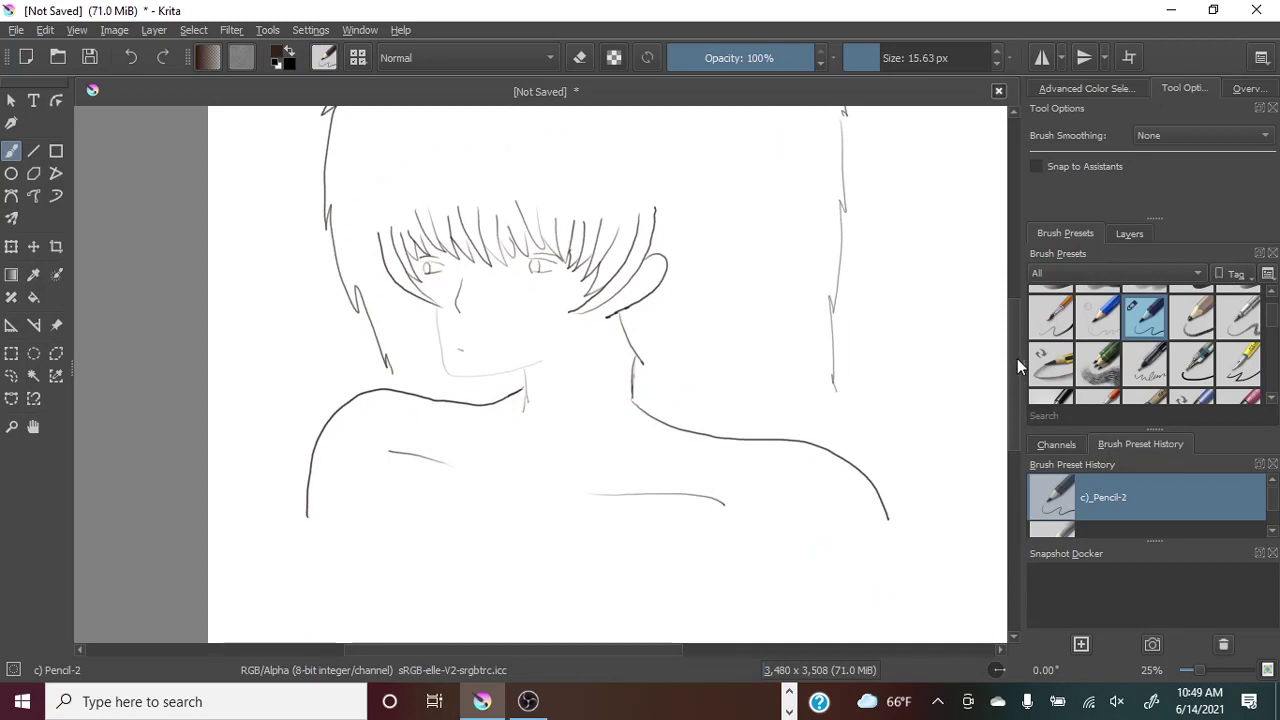
pyautogui.moveTo(1014, 364); pyautogui.dragTo(1014, 398)
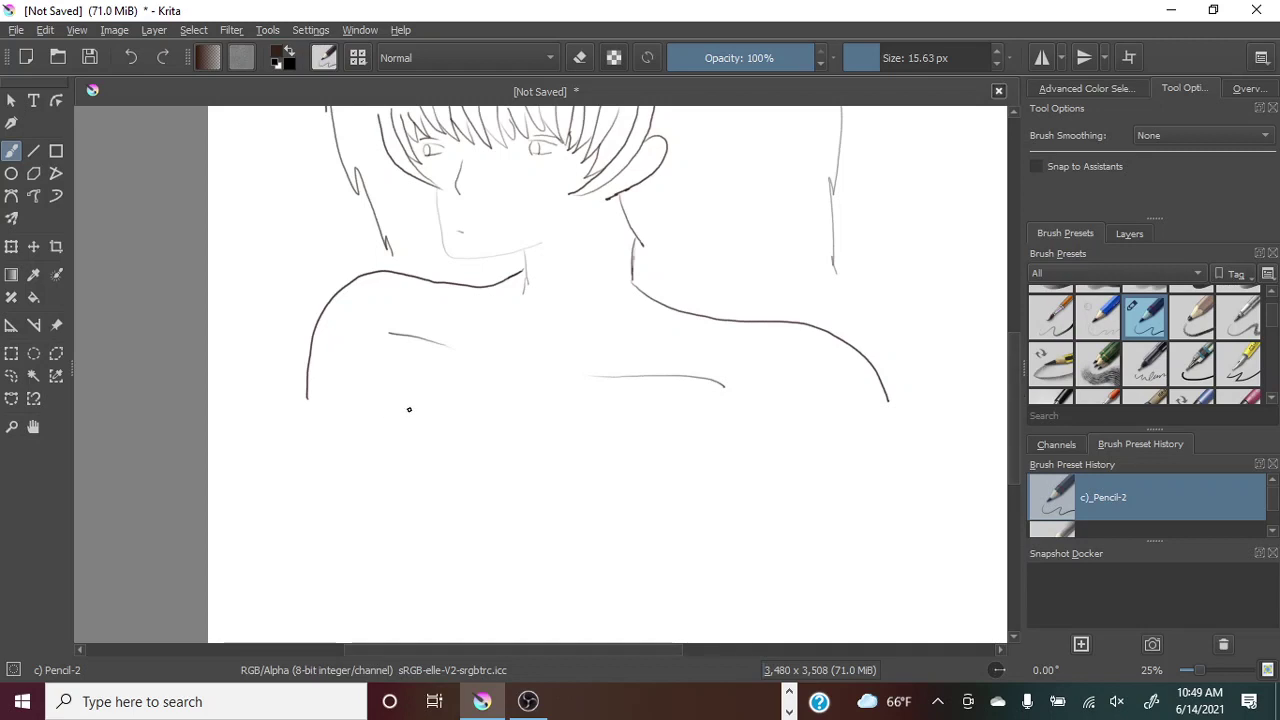
pyautogui.moveTo(410, 422); pyautogui.dragTo(392, 452)
pyautogui.moveTo(758, 457); pyautogui.dragTo(760, 486)
pyautogui.moveTo(888, 403); pyautogui.dragTo(911, 547)
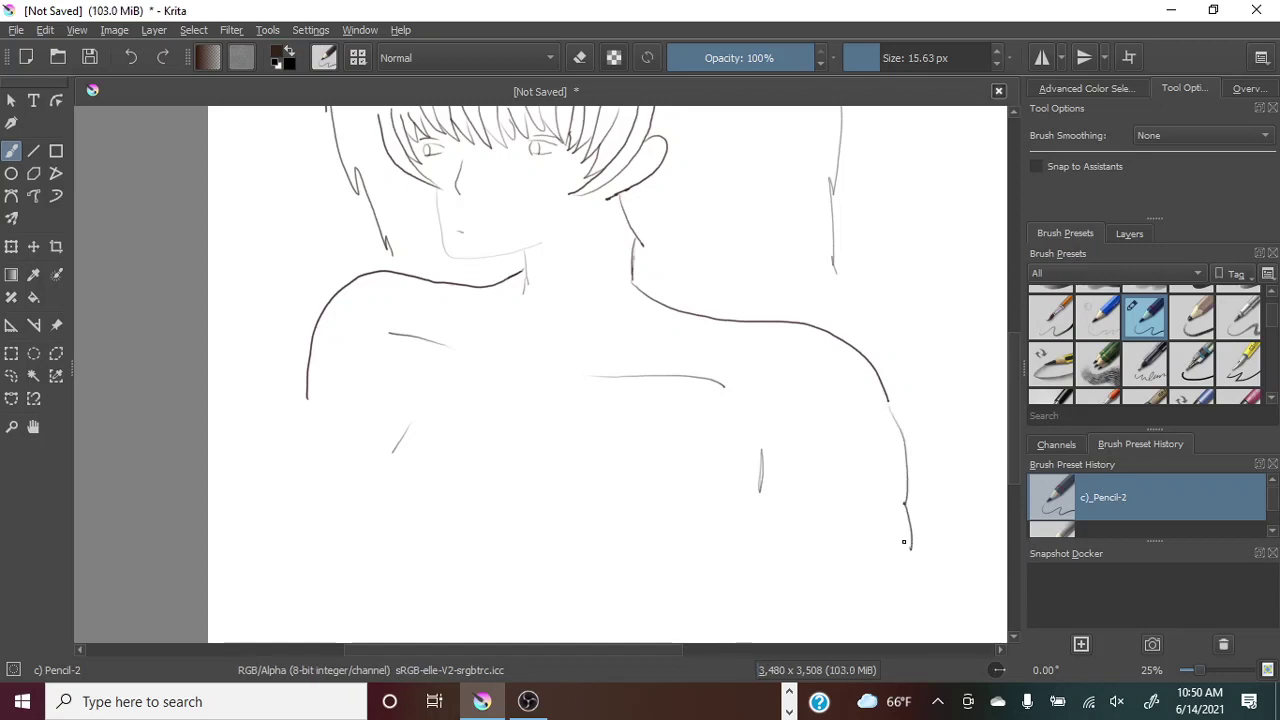
pyautogui.click(130, 60)
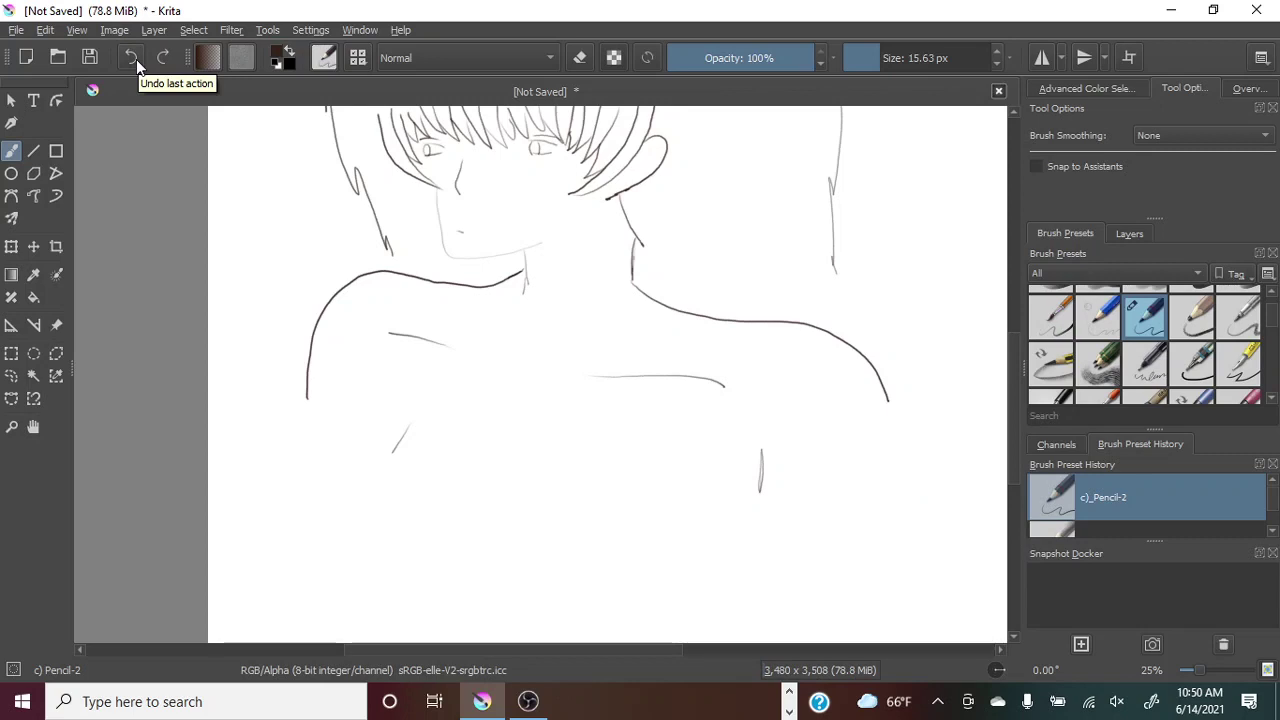
pyautogui.click(129, 58)
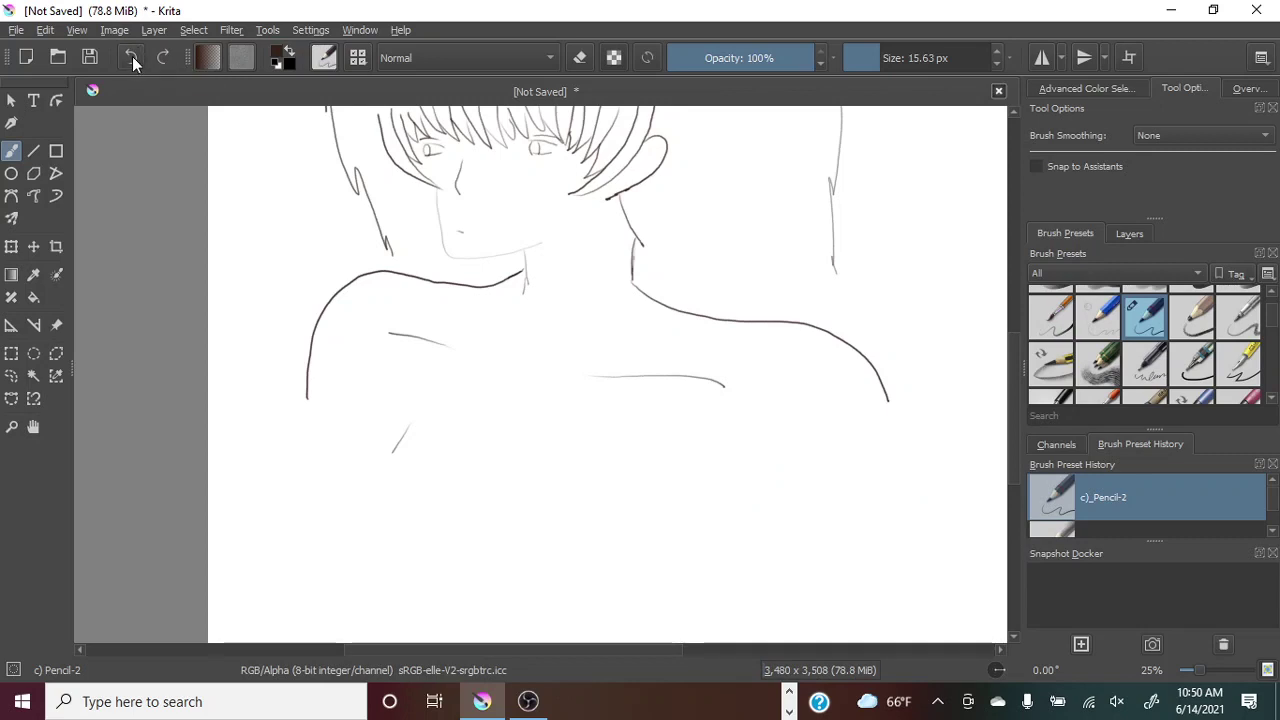
pyautogui.click(129, 59)
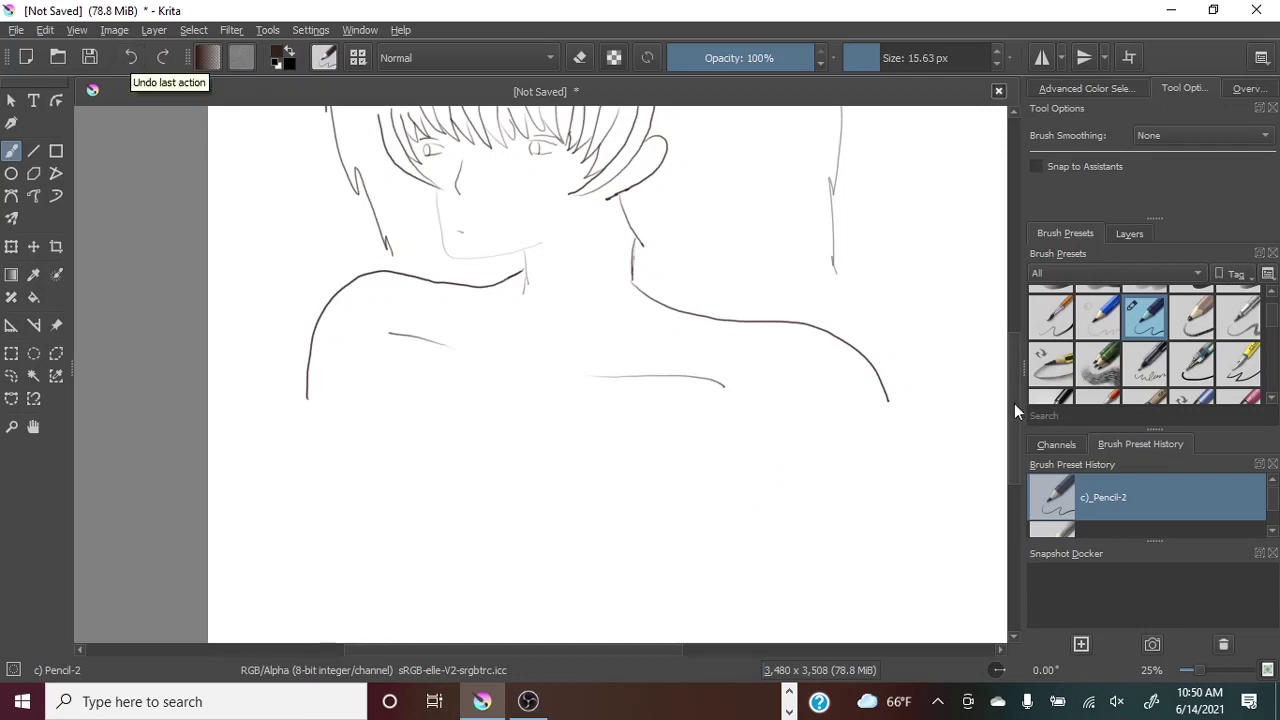
# Draw zigzag hair tips behind the right side of the neck.
pyautogui.moveTo(1014, 403); pyautogui.dragTo(1013, 349)
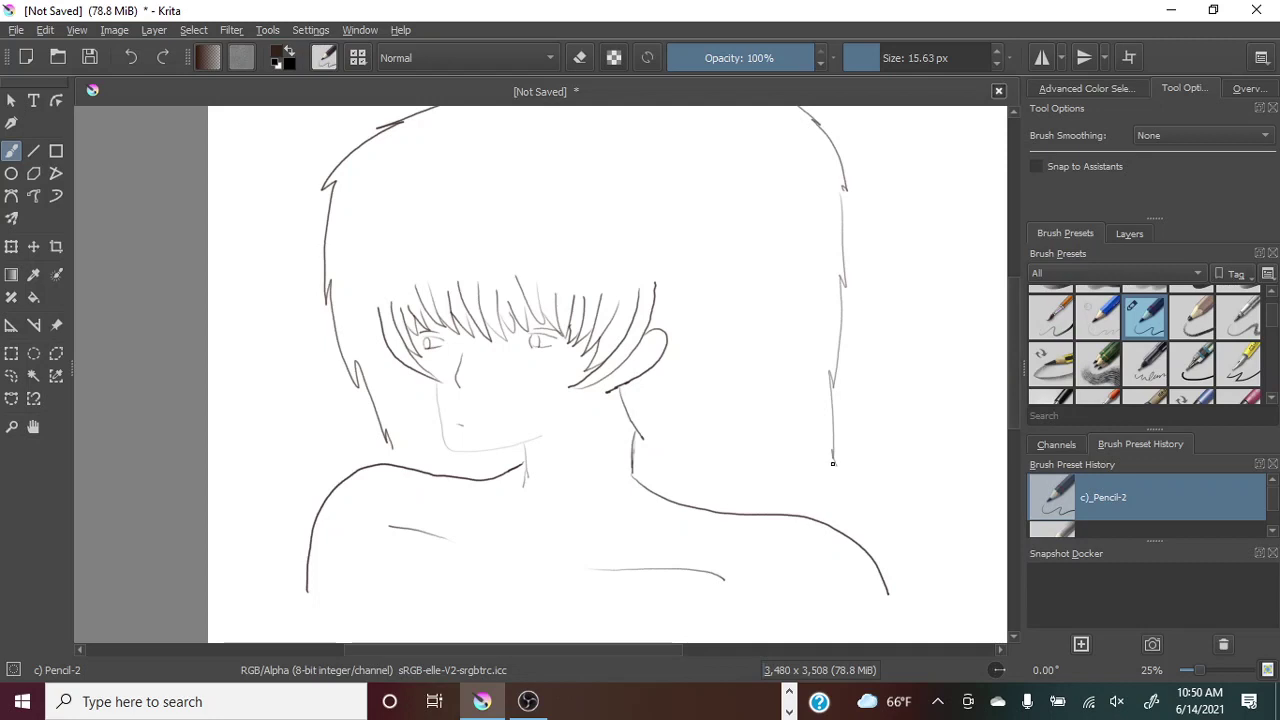
pyautogui.moveTo(832, 463)
pyautogui.mouseDown()
pyautogui.moveTo(855, 503)
pyautogui.moveTo(800, 463)
pyautogui.mouseUp()
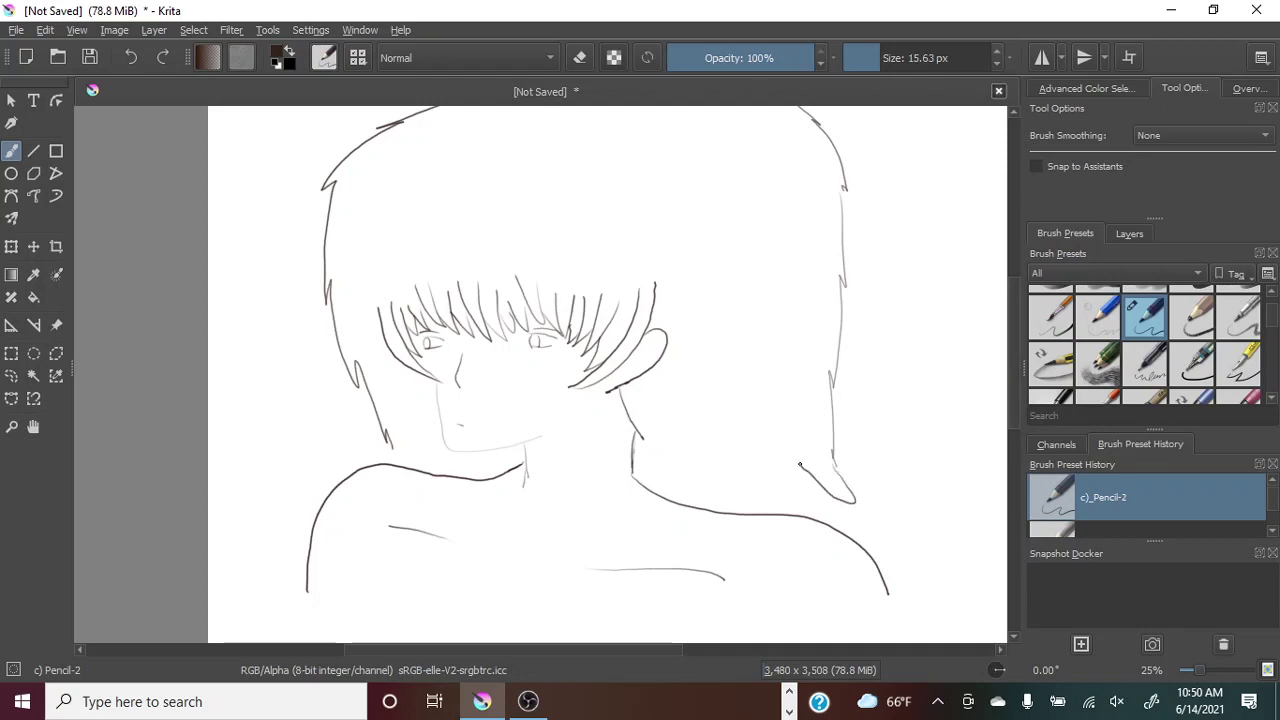
pyautogui.click(130, 57)
pyautogui.moveTo(835, 472)
pyautogui.mouseDown()
pyautogui.moveTo(802, 468)
pyautogui.moveTo(802, 486)
pyautogui.moveTo(750, 468)
pyautogui.moveTo(740, 507)
pyautogui.moveTo(705, 469)
pyautogui.moveTo(700, 496)
pyautogui.moveTo(667, 468)
pyautogui.moveTo(658, 490)
pyautogui.mouseUp()
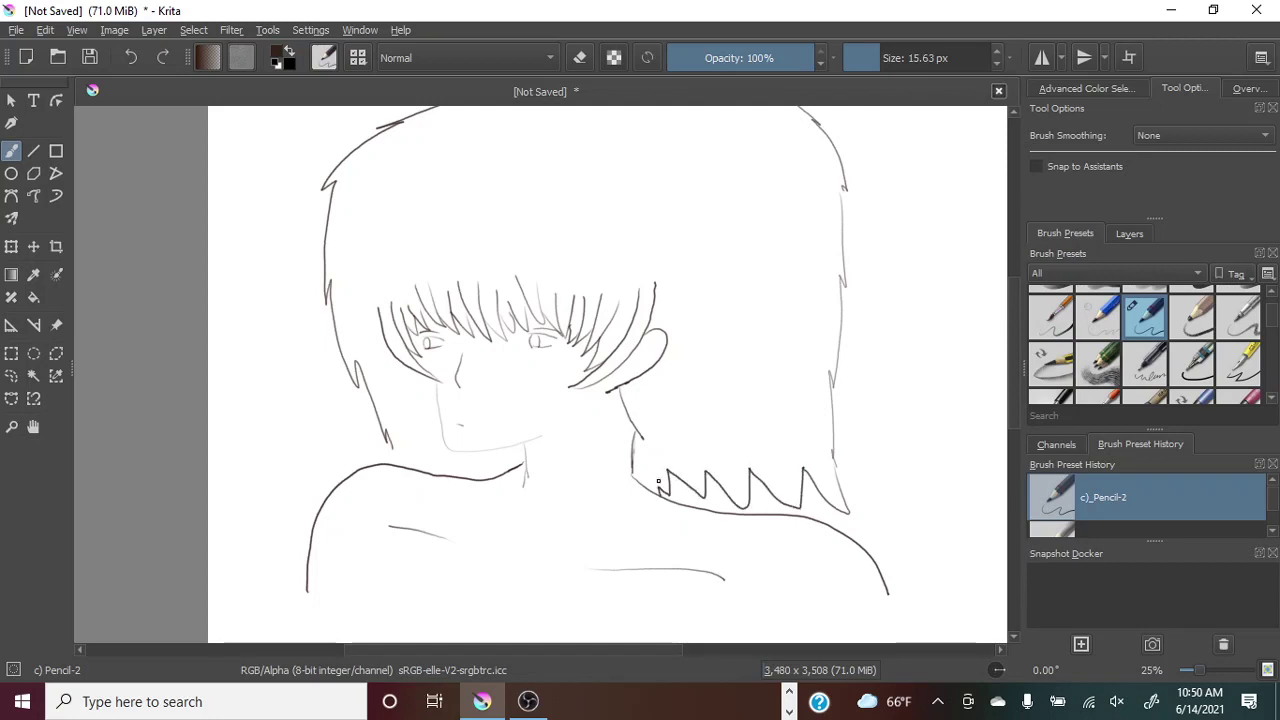
# Add jagged hair tips along the left side of the neck and collar.
pyautogui.moveTo(393, 446); pyautogui.dragTo(410, 466)
pyautogui.moveTo(504, 454)
pyautogui.mouseDown()
pyautogui.moveTo(500, 476)
pyautogui.moveTo(478, 456)
pyautogui.moveTo(413, 449)
pyautogui.mouseUp()
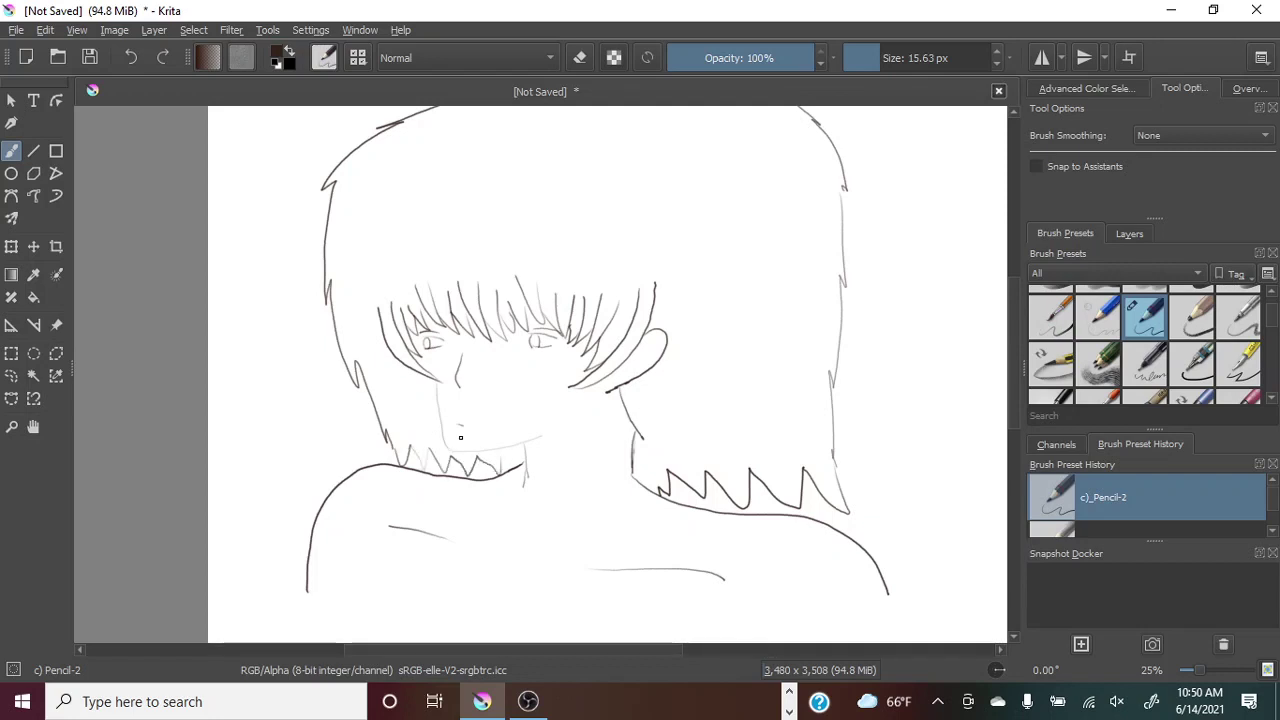
pyautogui.moveTo(509, 469); pyautogui.dragTo(501, 461)
pyautogui.scroll(3, 1010, 320)
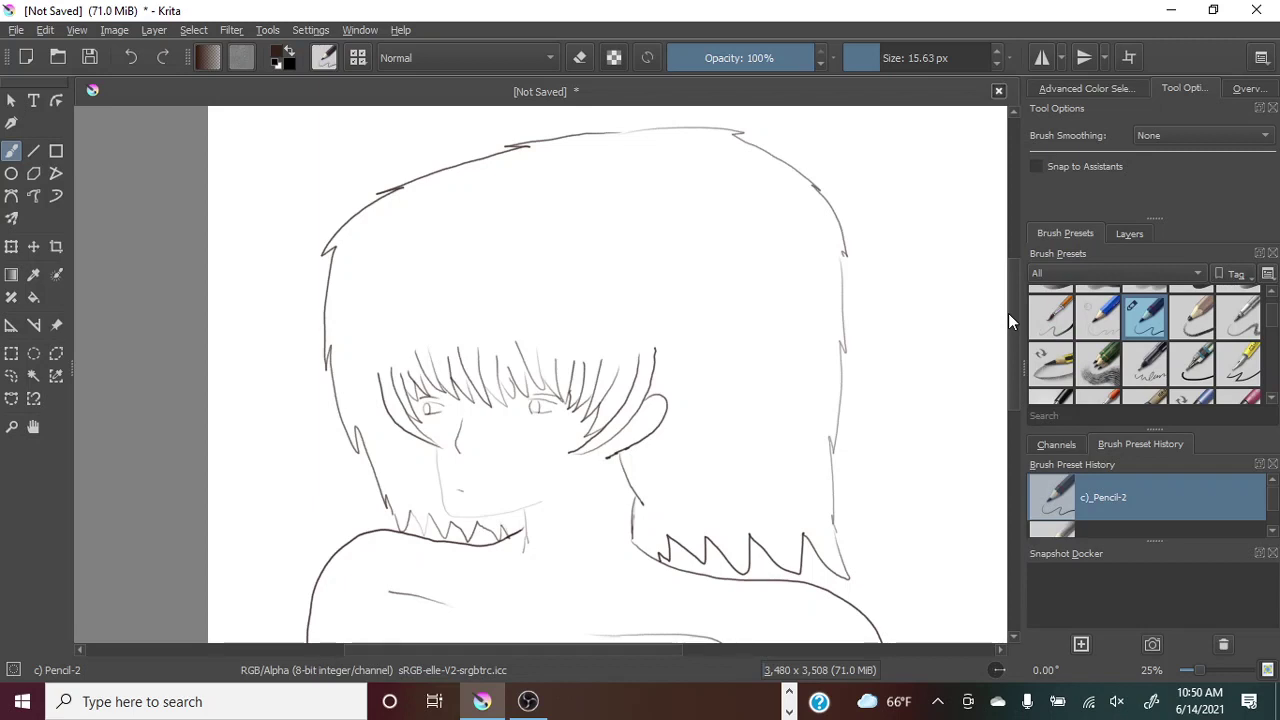
# Add a new paint layer above Paint Layer 1 and float an enlarged Advanced Color Selector.
pyautogui.click(1121, 234)
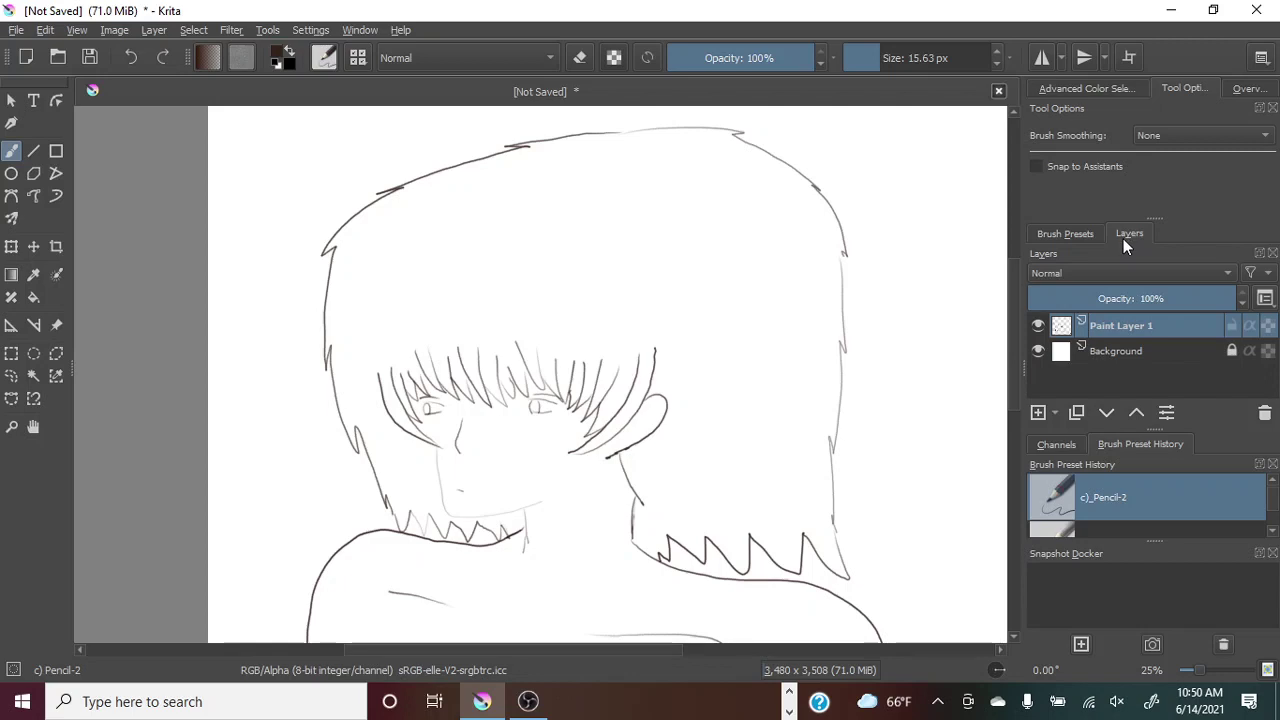
pyautogui.click(1037, 413)
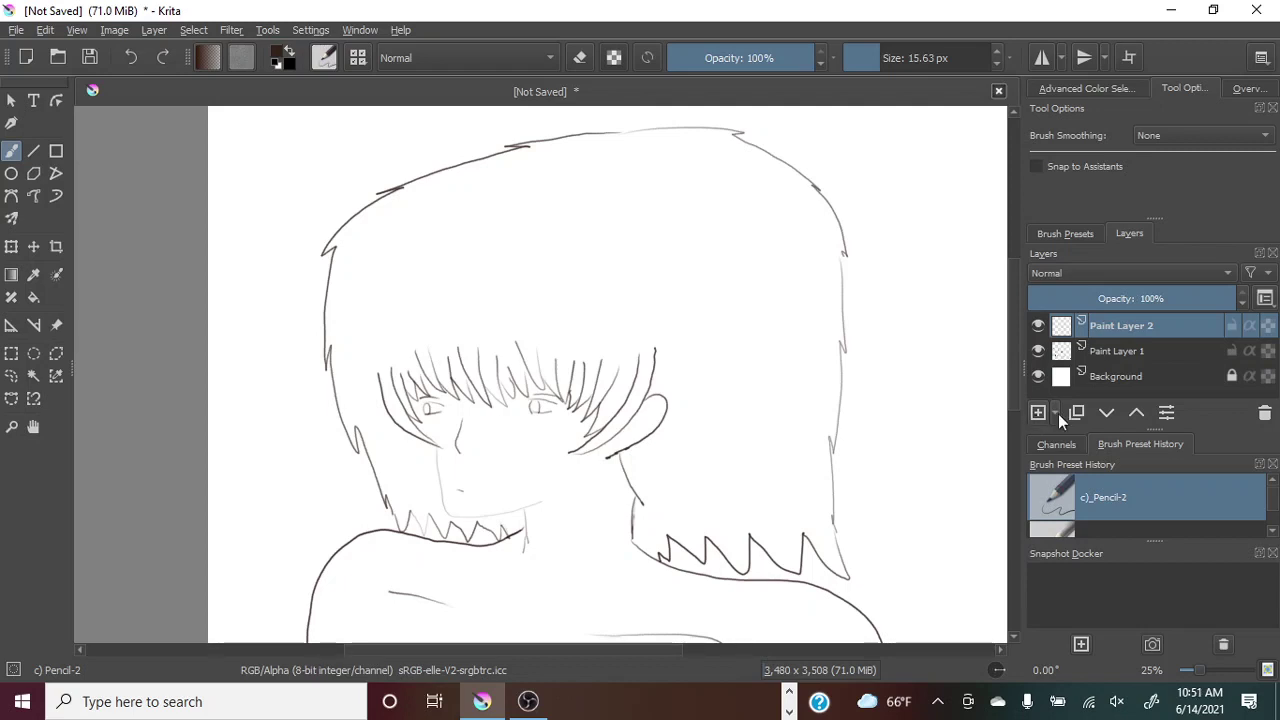
pyautogui.click(1082, 83)
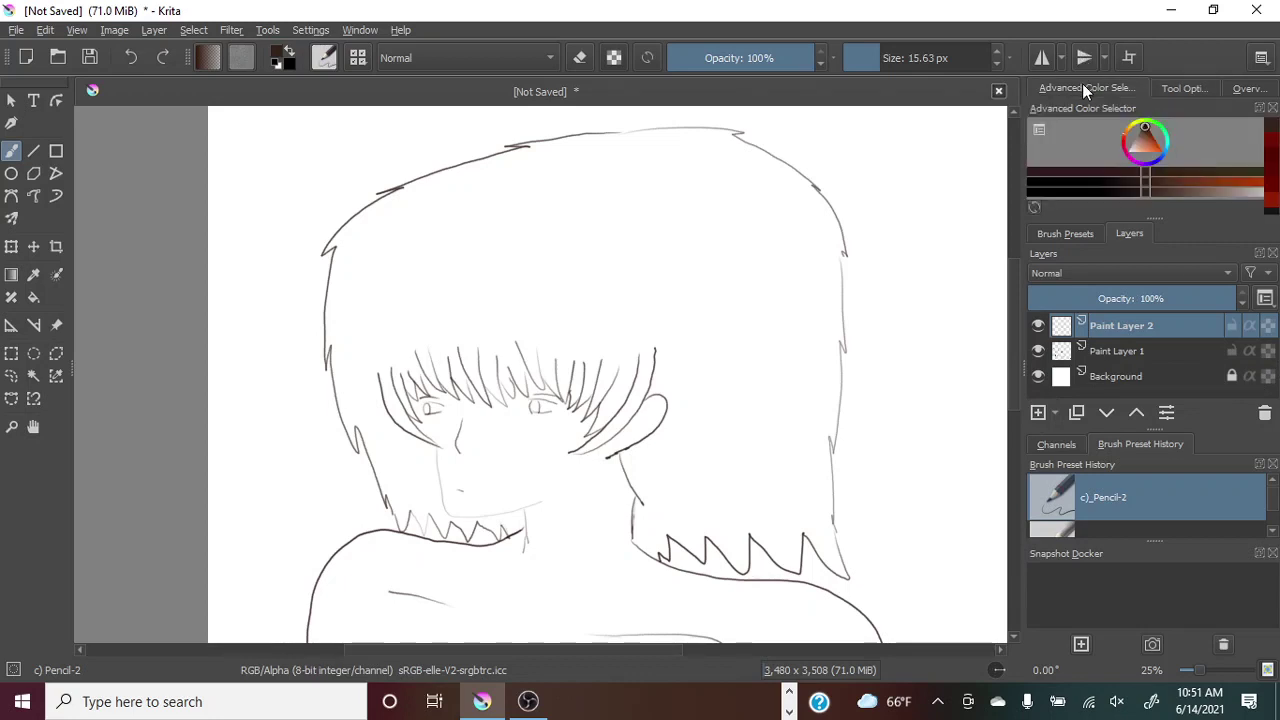
pyautogui.moveTo(1109, 116); pyautogui.dragTo(983, 306)
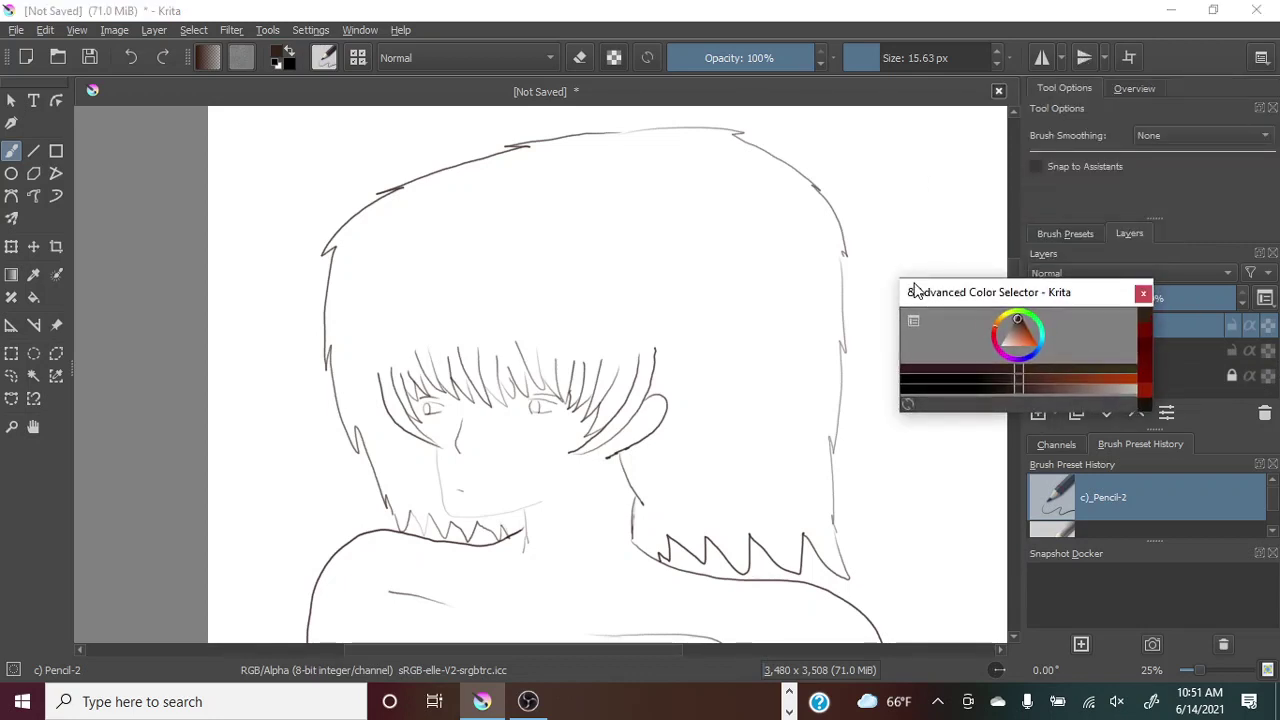
pyautogui.moveTo(897, 276); pyautogui.dragTo(490, 108)
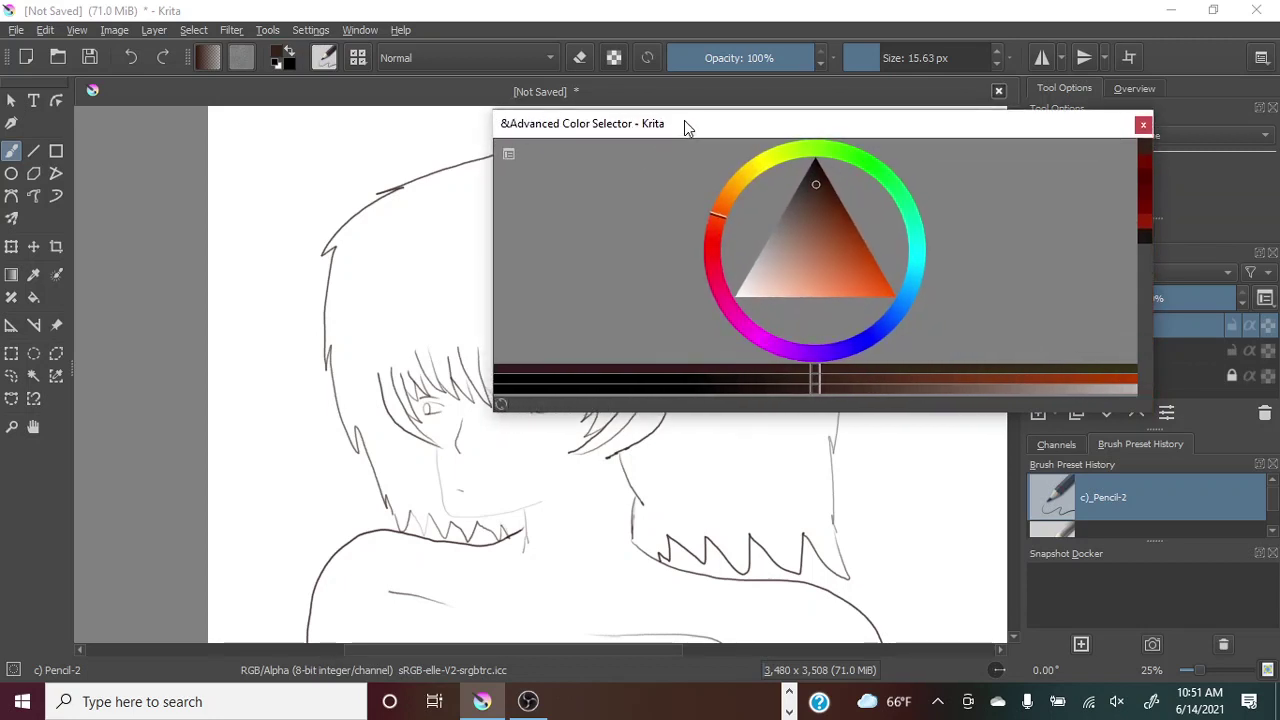
pyautogui.moveTo(684, 120); pyautogui.dragTo(651, 268)
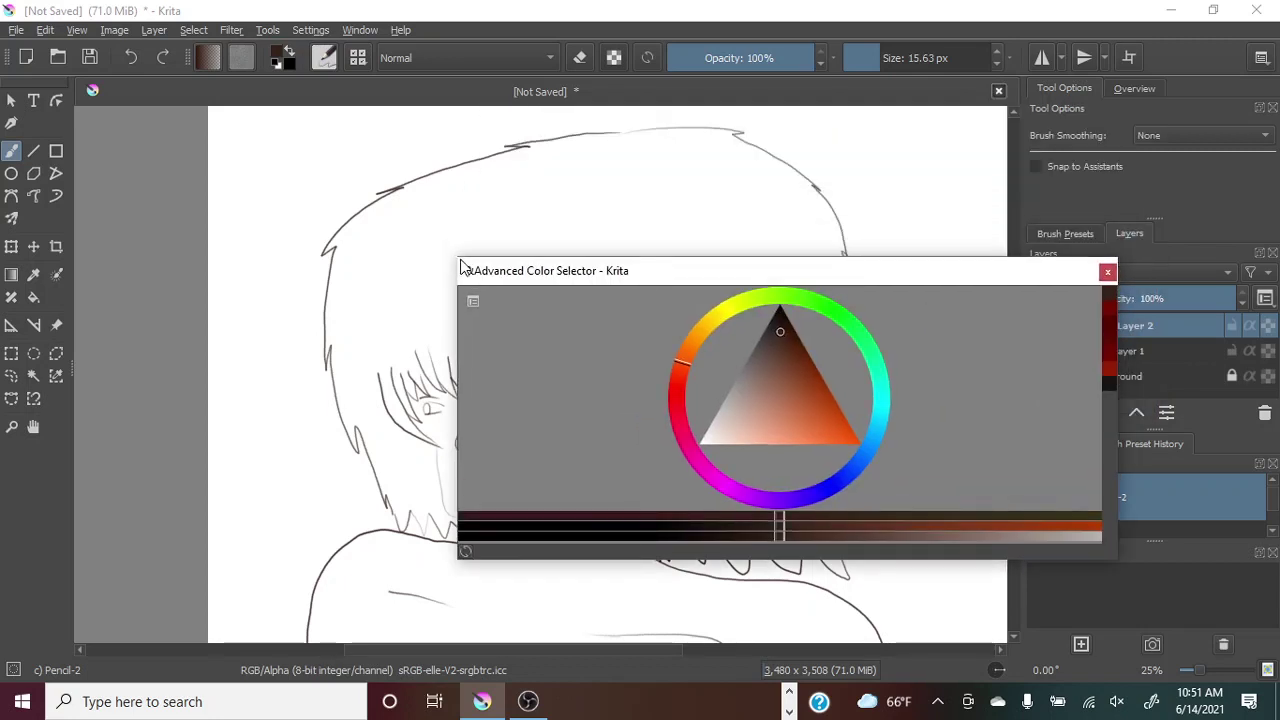
pyautogui.moveTo(459, 260); pyautogui.dragTo(357, 176)
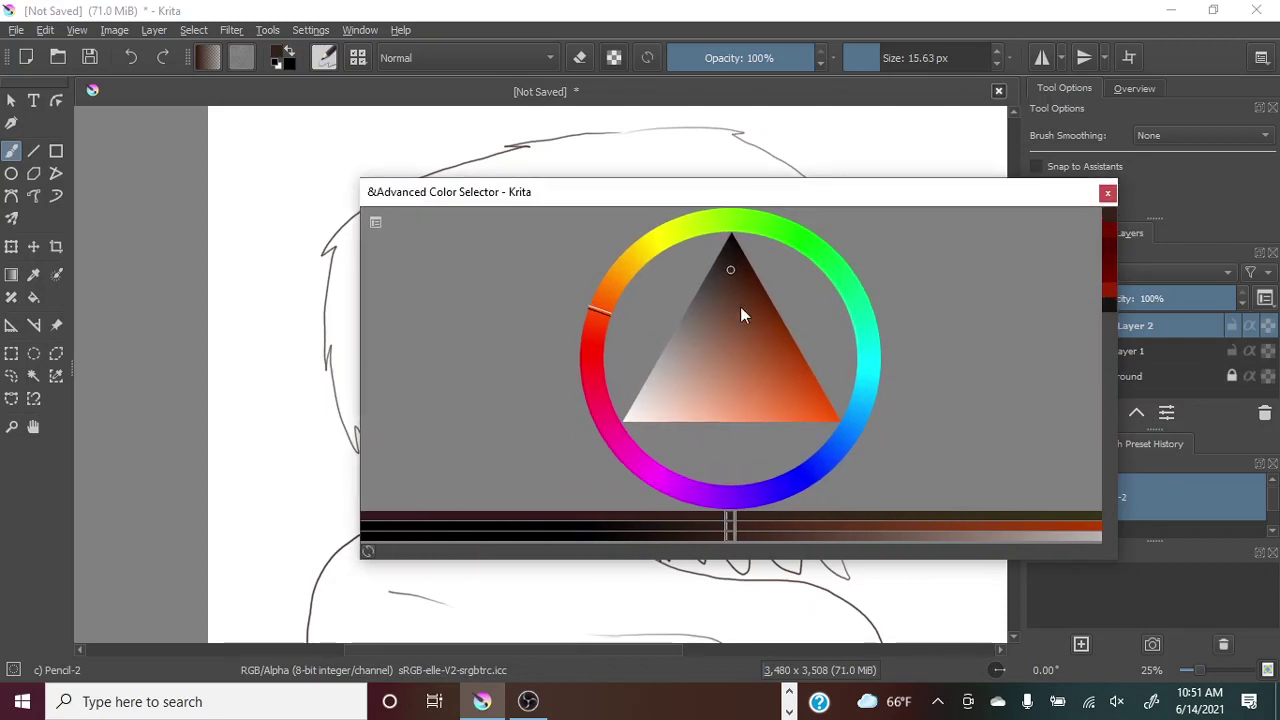
# Choose a very dark reddish brown-black colour and dock the selector with the side panels.
pyautogui.click(597, 330)
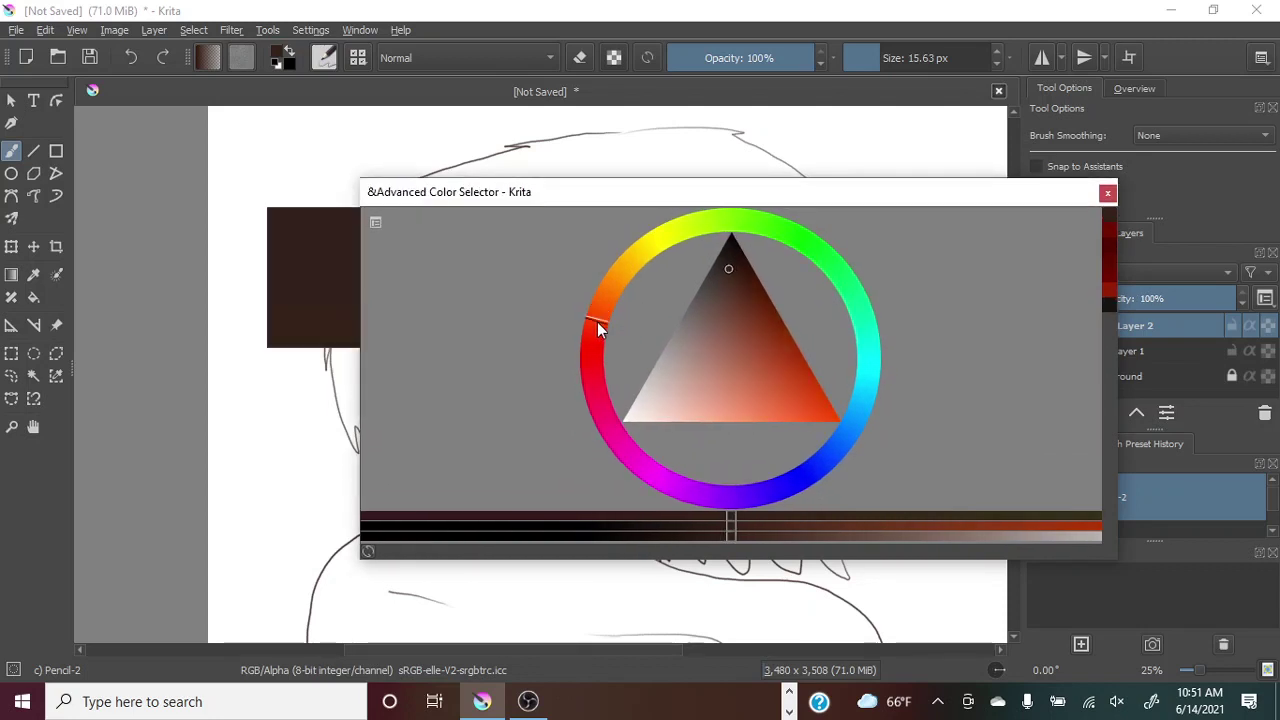
pyautogui.moveTo(597, 330); pyautogui.dragTo(602, 316)
pyautogui.moveTo(728, 268); pyautogui.dragTo(730, 263)
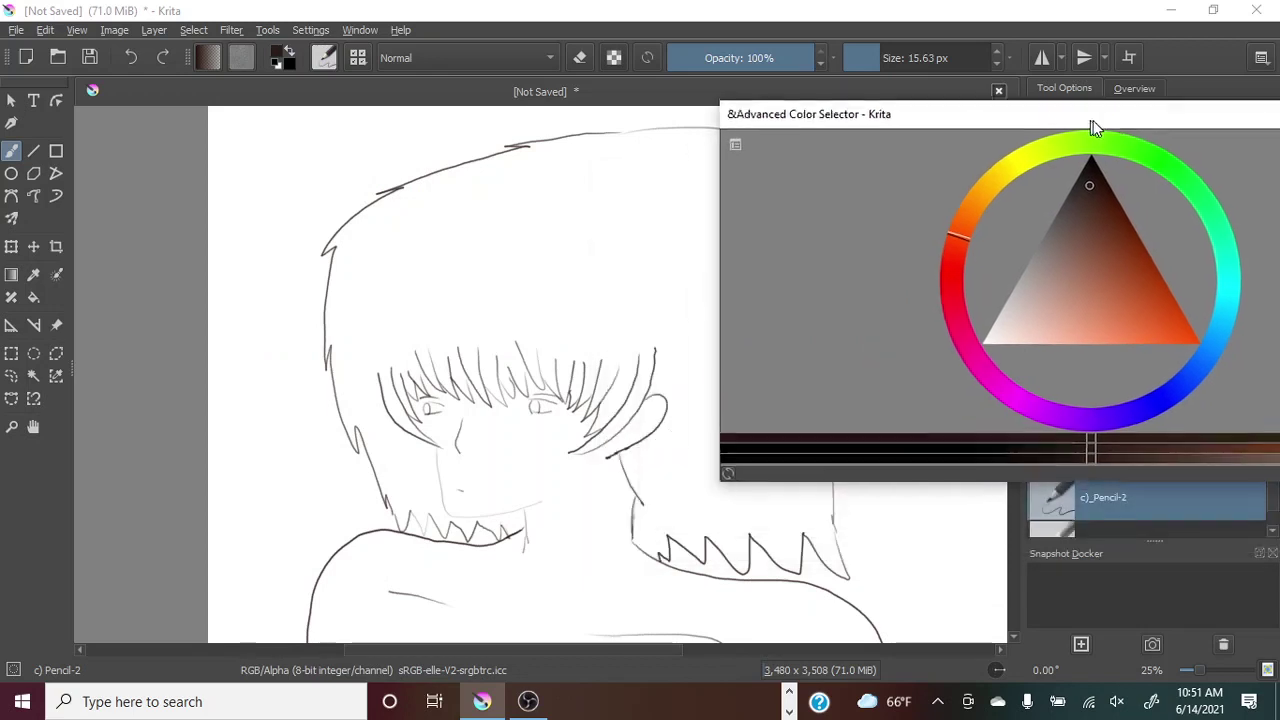
pyautogui.moveTo(976, 197); pyautogui.dragTo(1098, 118)
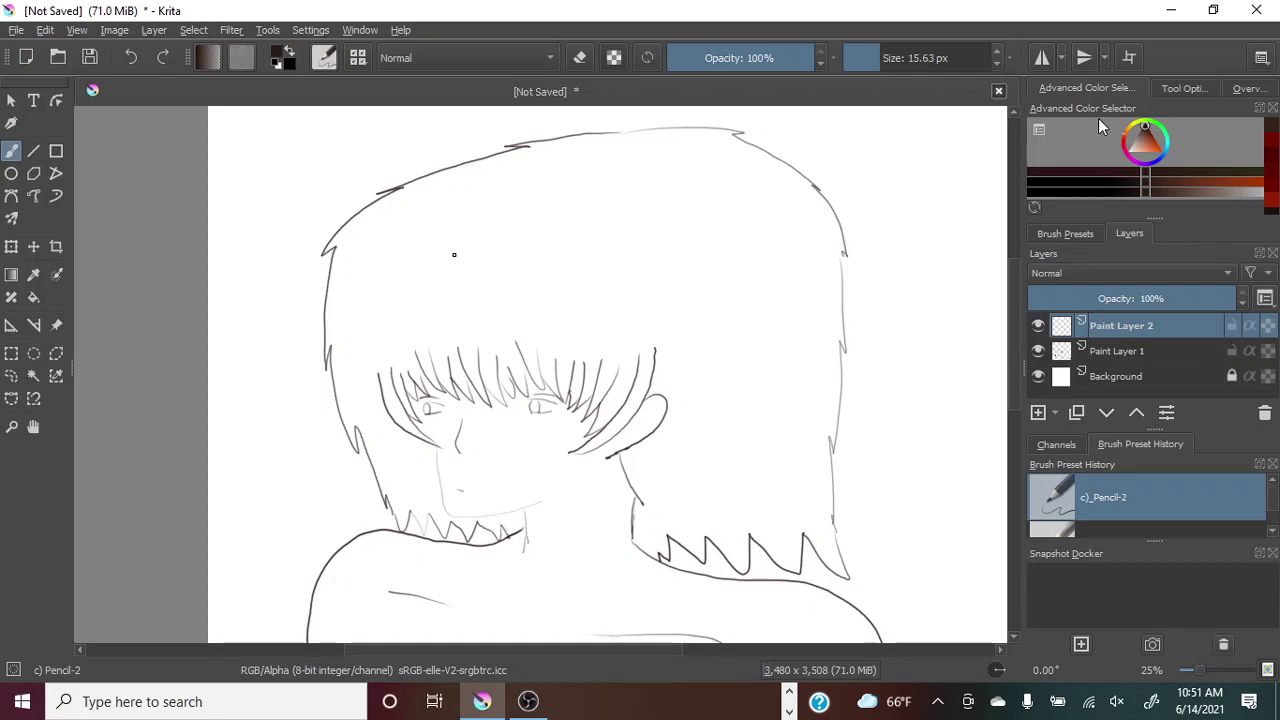
# Zoom in on the canvas and bring up the Brush Presets list from Tool Options.
pyautogui.scroll(1, 1209, 673)
pyautogui.scroll(1, 1209, 673)
pyautogui.scroll(1, 1209, 673)
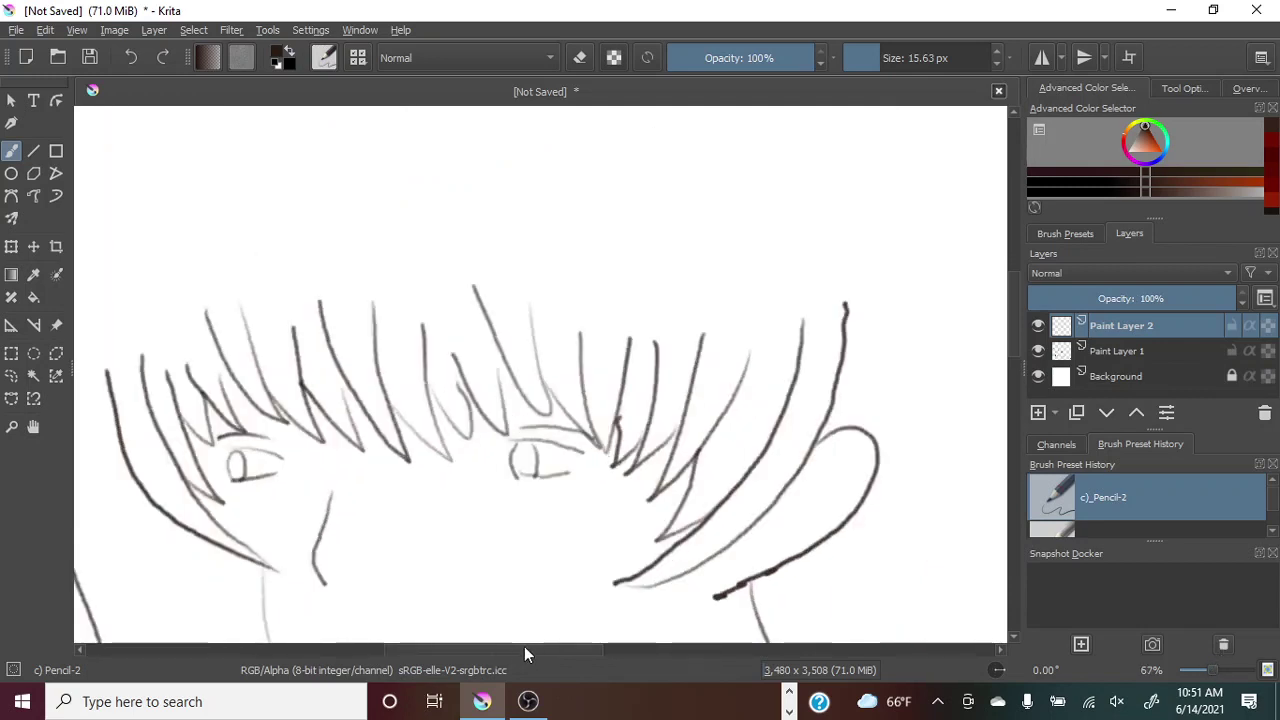
pyautogui.moveTo(524, 647); pyautogui.dragTo(440, 665)
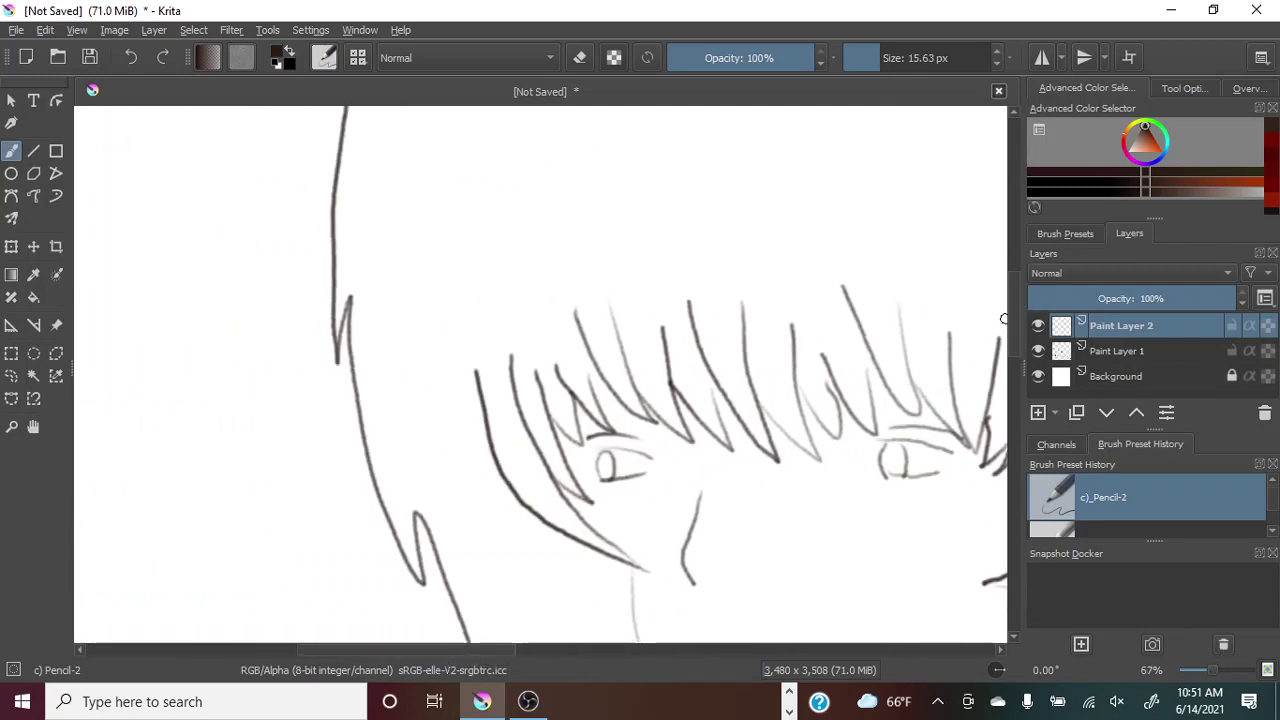
pyautogui.moveTo(1014, 308)
pyautogui.mouseDown()
pyautogui.moveTo(1015, 356)
pyautogui.moveTo(1019, 343)
pyautogui.mouseUp()
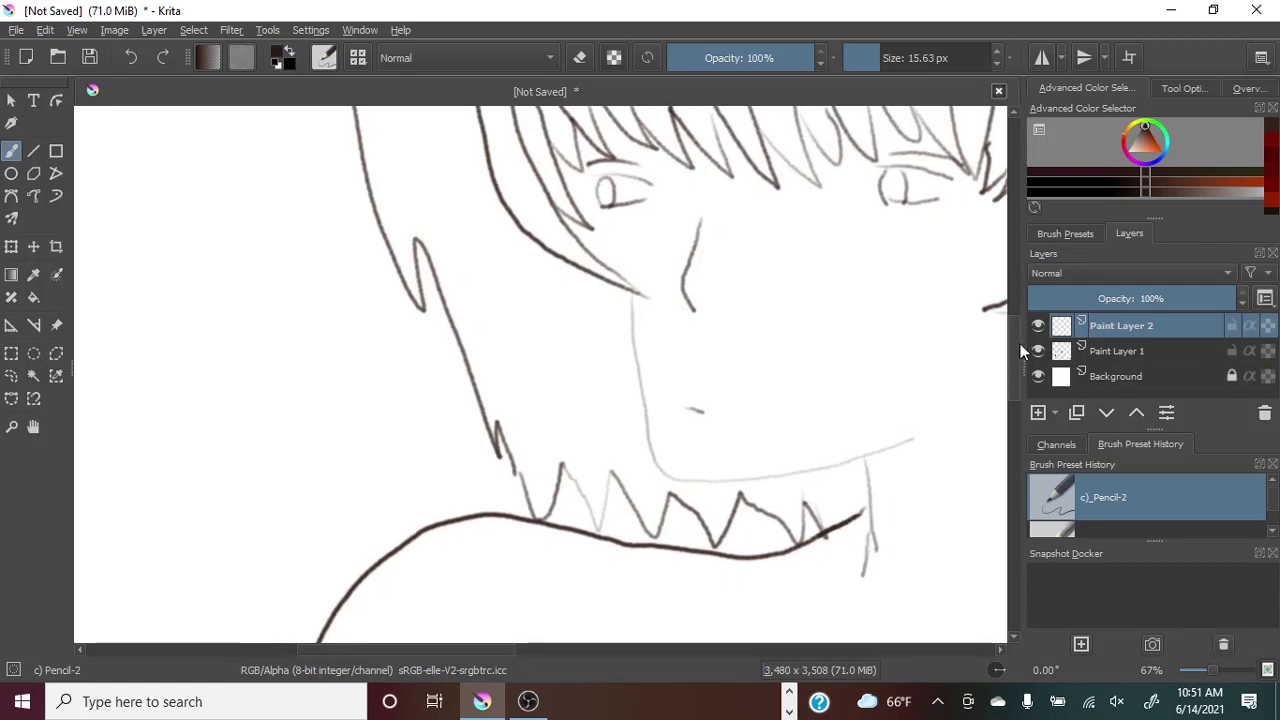
pyautogui.click(1182, 88)
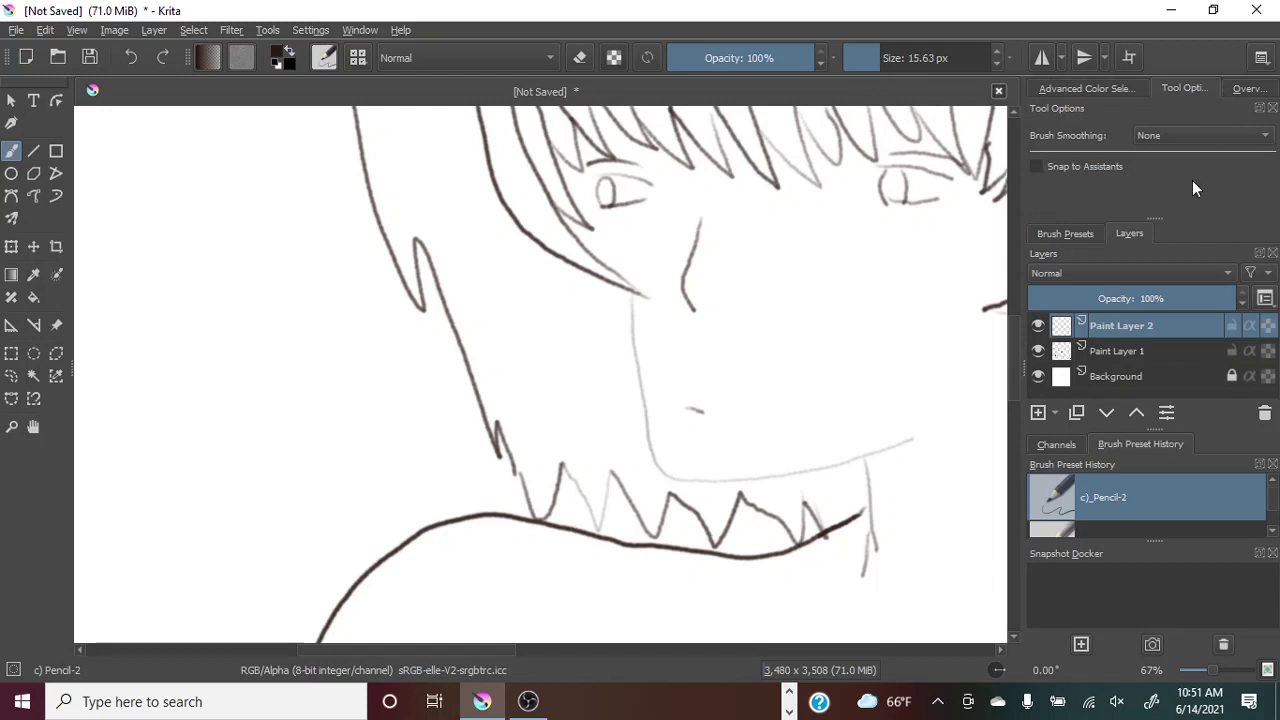
pyautogui.click(1058, 234)
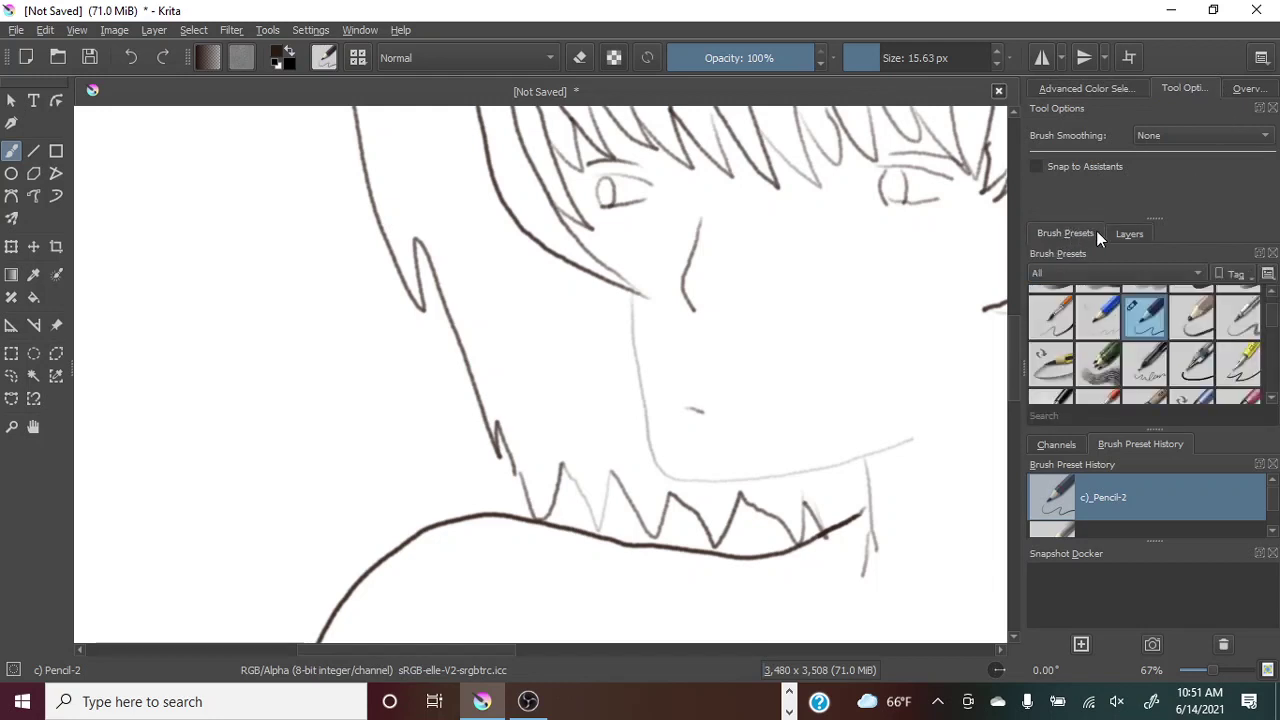
pyautogui.scroll(2, 1276, 322)
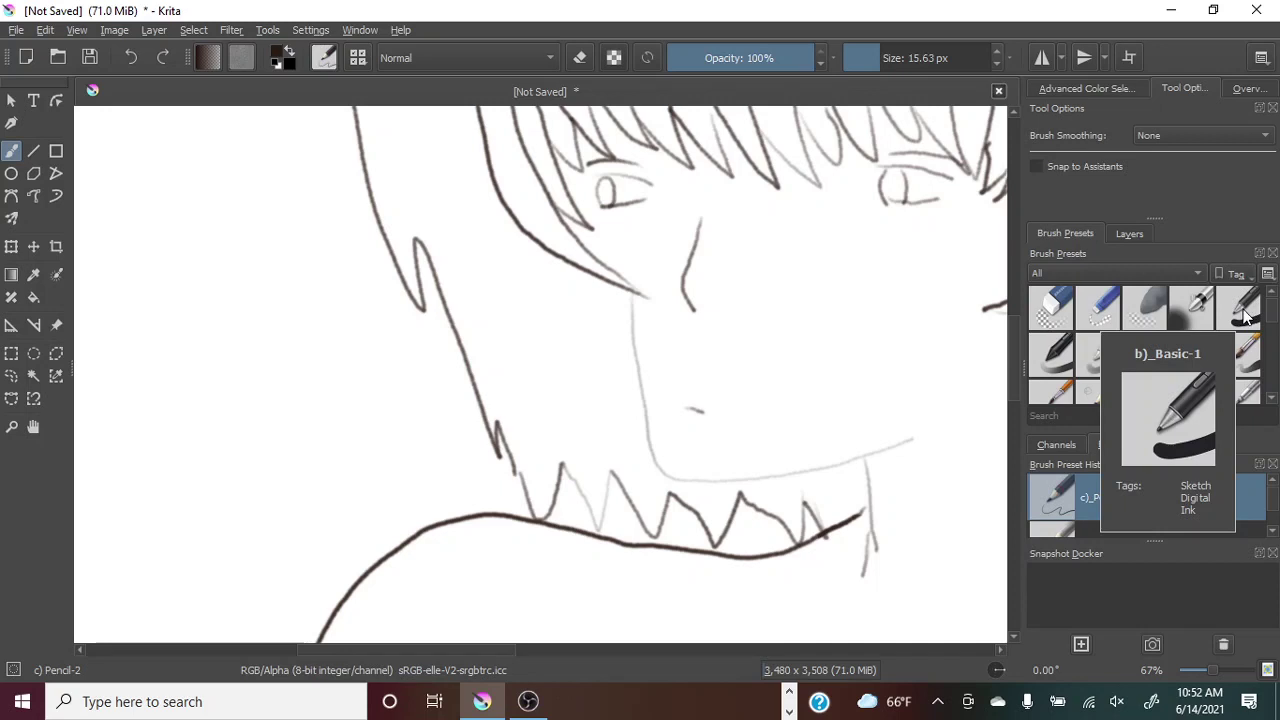
# Switch to the b)_Basic-1 brush, undo a test dab, and shrink it to 2.81 px.
pyautogui.click(1245, 316)
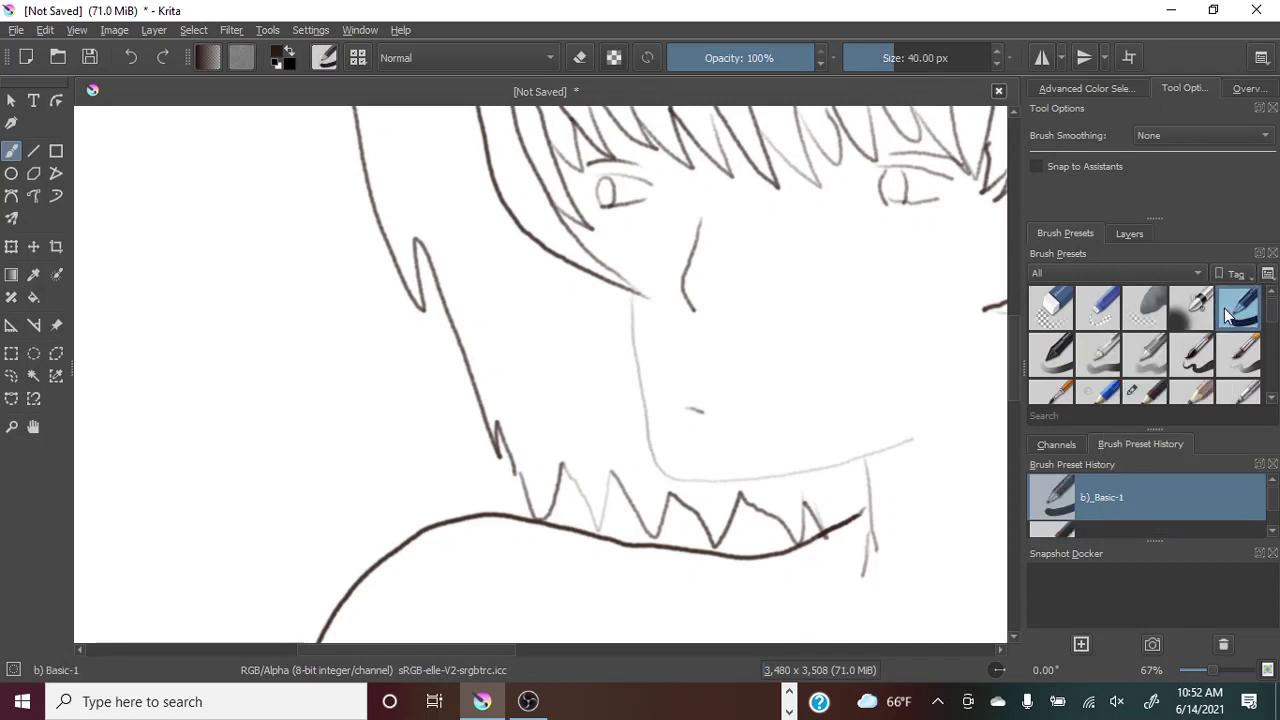
pyautogui.moveTo(1008, 365); pyautogui.dragTo(1012, 356)
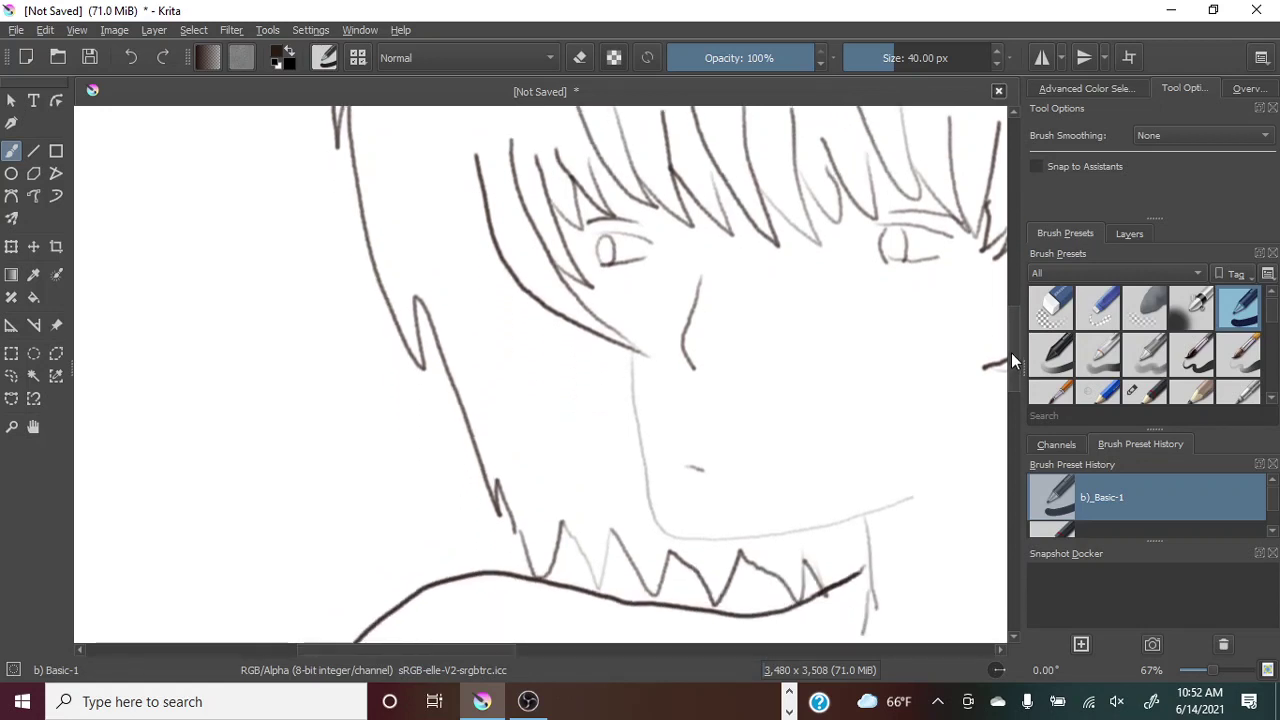
pyautogui.click(520, 532)
pyautogui.click(131, 57)
pyautogui.moveTo(857, 57); pyautogui.dragTo(862, 61)
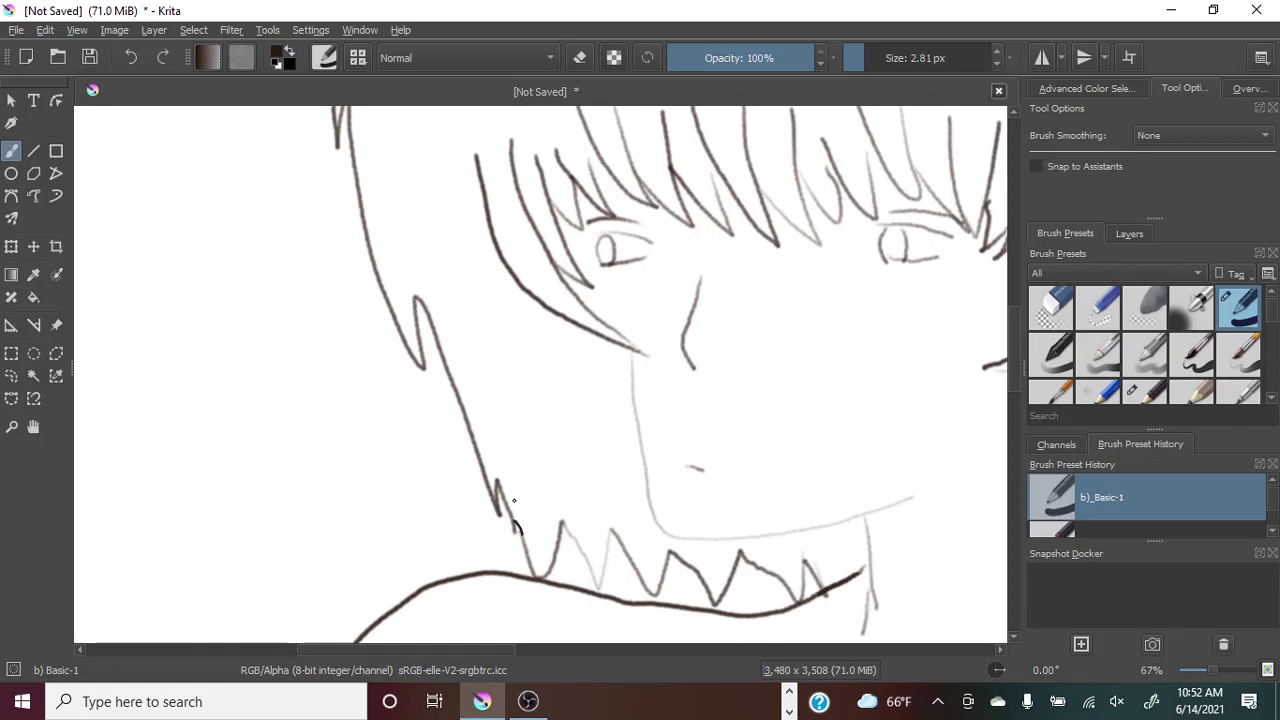
# Ink the neck line, a gap in the hair outline and the zigzag hair tips with dark strokes.
pyautogui.moveTo(1008, 365); pyautogui.dragTo(1032, 234)
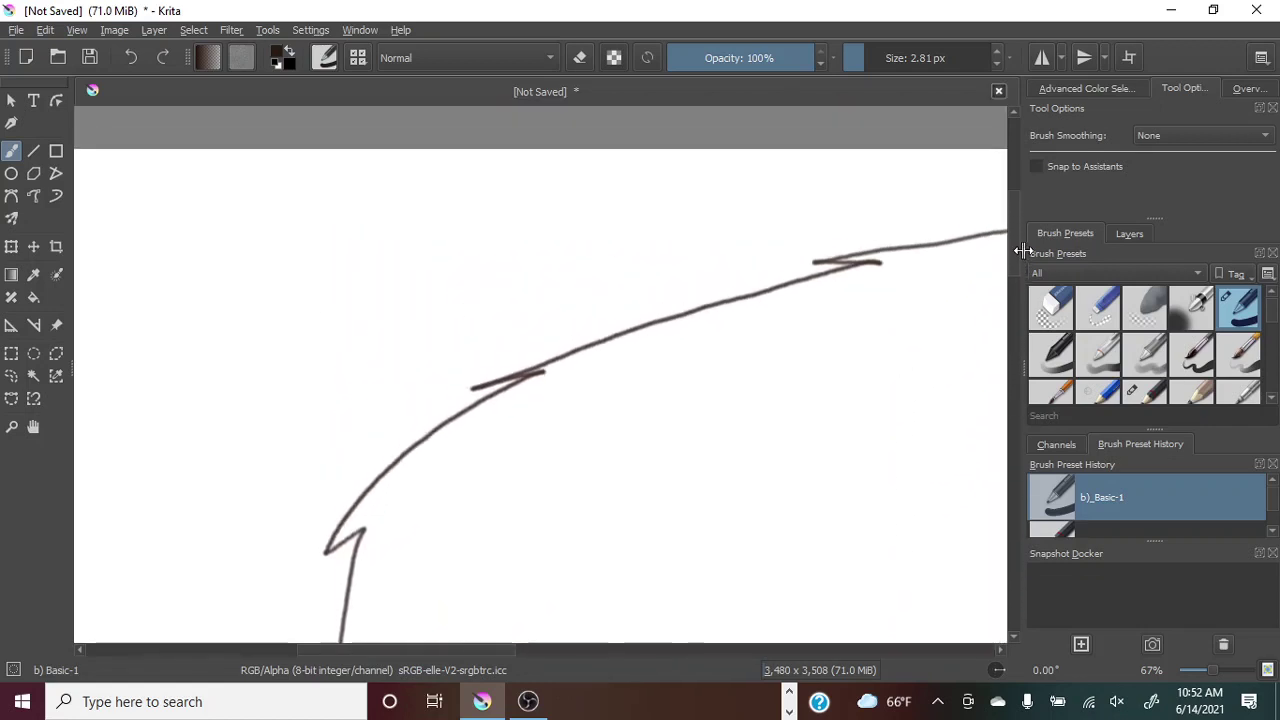
pyautogui.moveTo(490, 650); pyautogui.dragTo(628, 645)
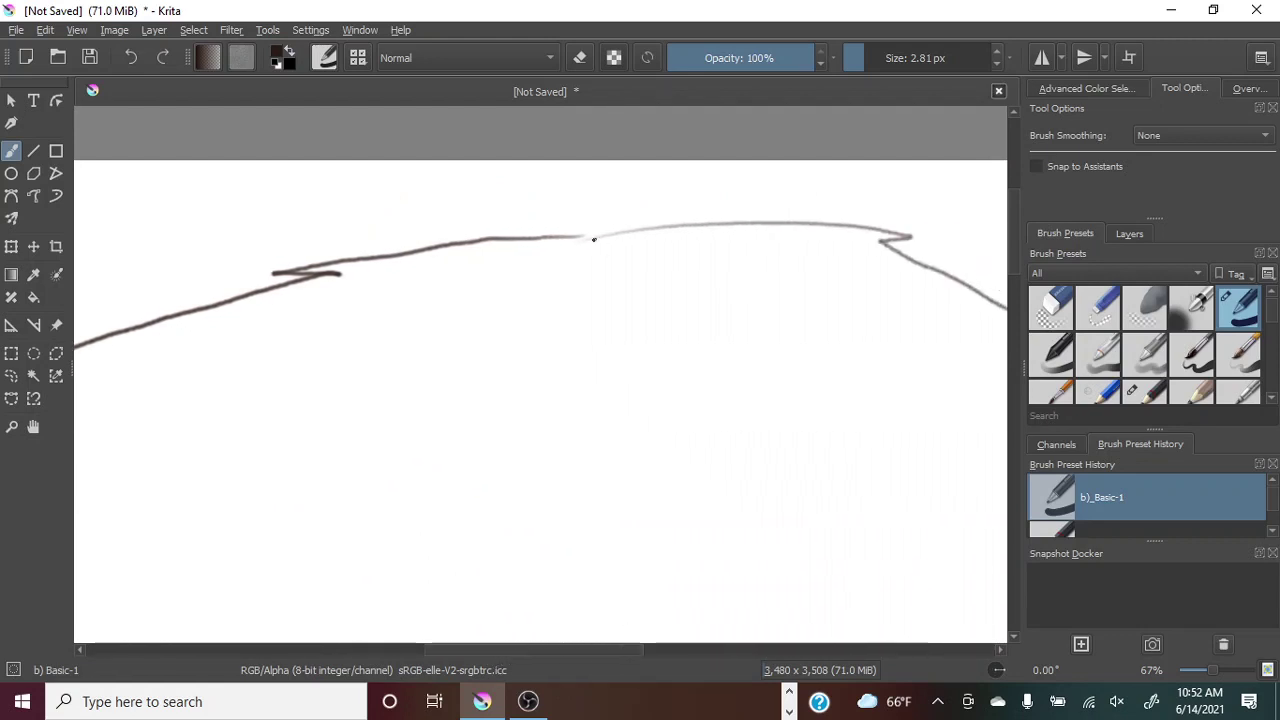
pyautogui.moveTo(593, 240); pyautogui.dragTo(570, 238)
pyautogui.moveTo(565, 644); pyautogui.dragTo(684, 657)
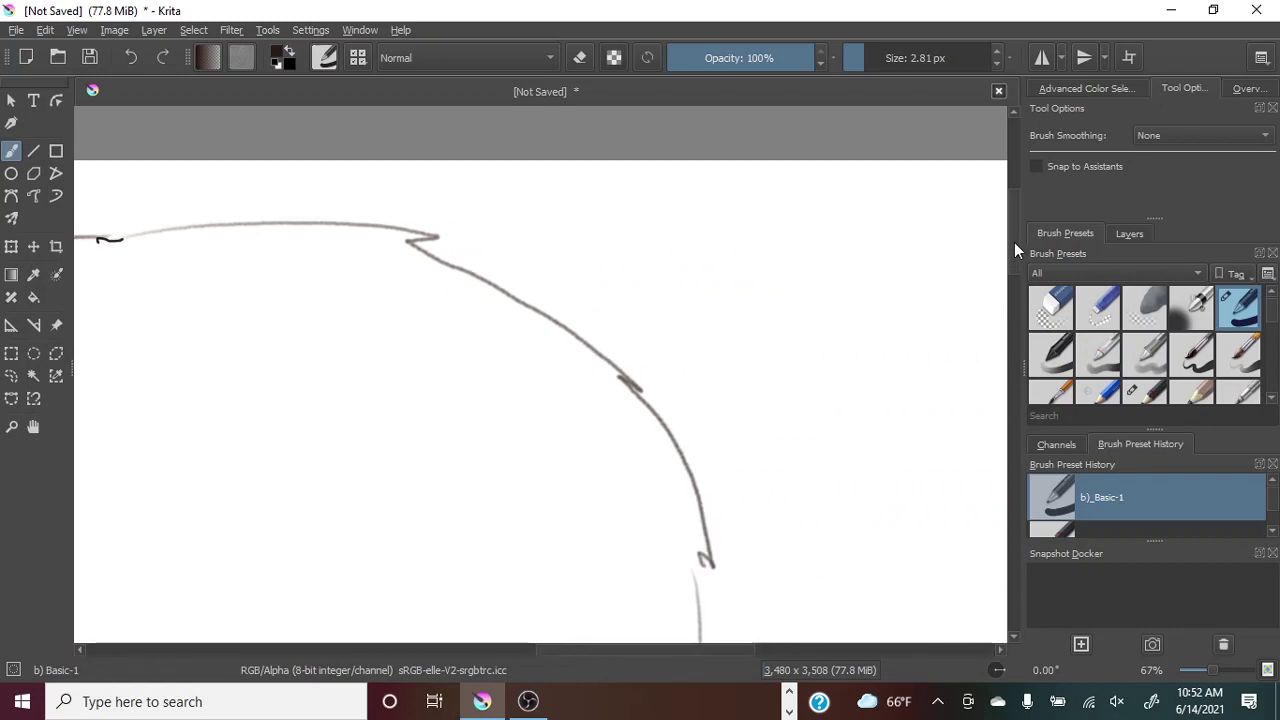
pyautogui.moveTo(1015, 250); pyautogui.dragTo(1015, 280)
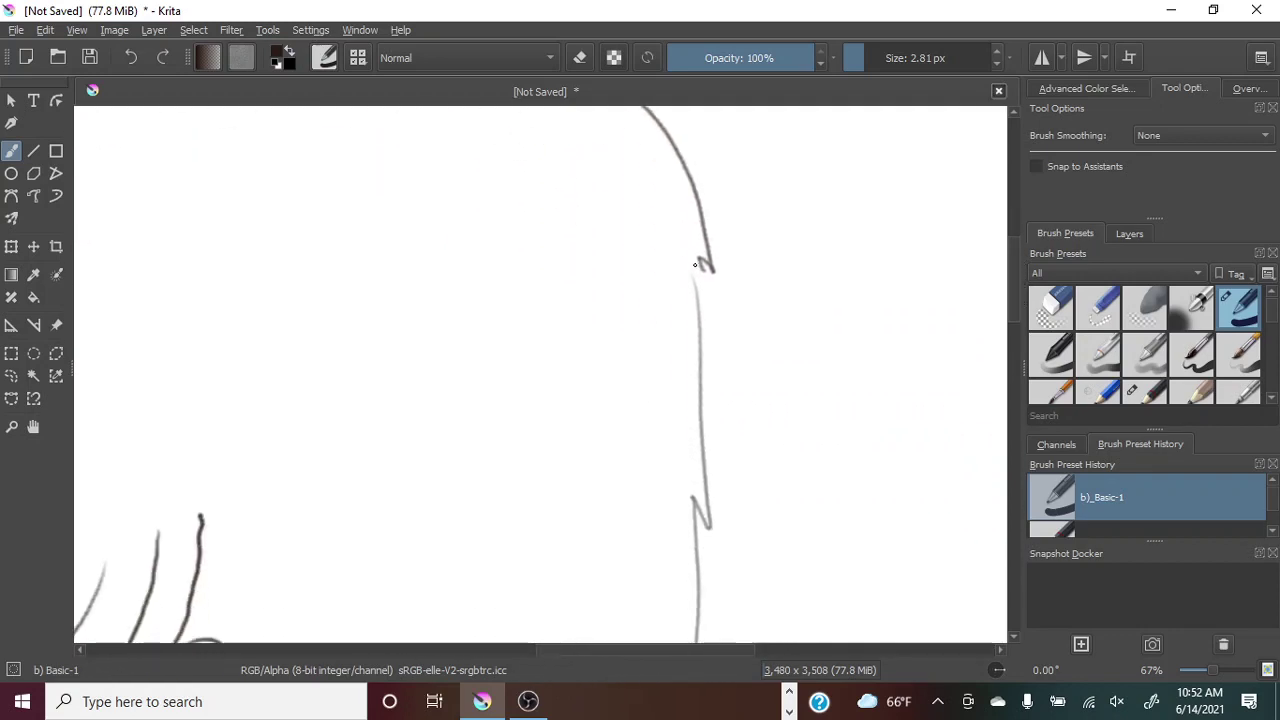
pyautogui.moveTo(695, 264); pyautogui.dragTo(697, 325)
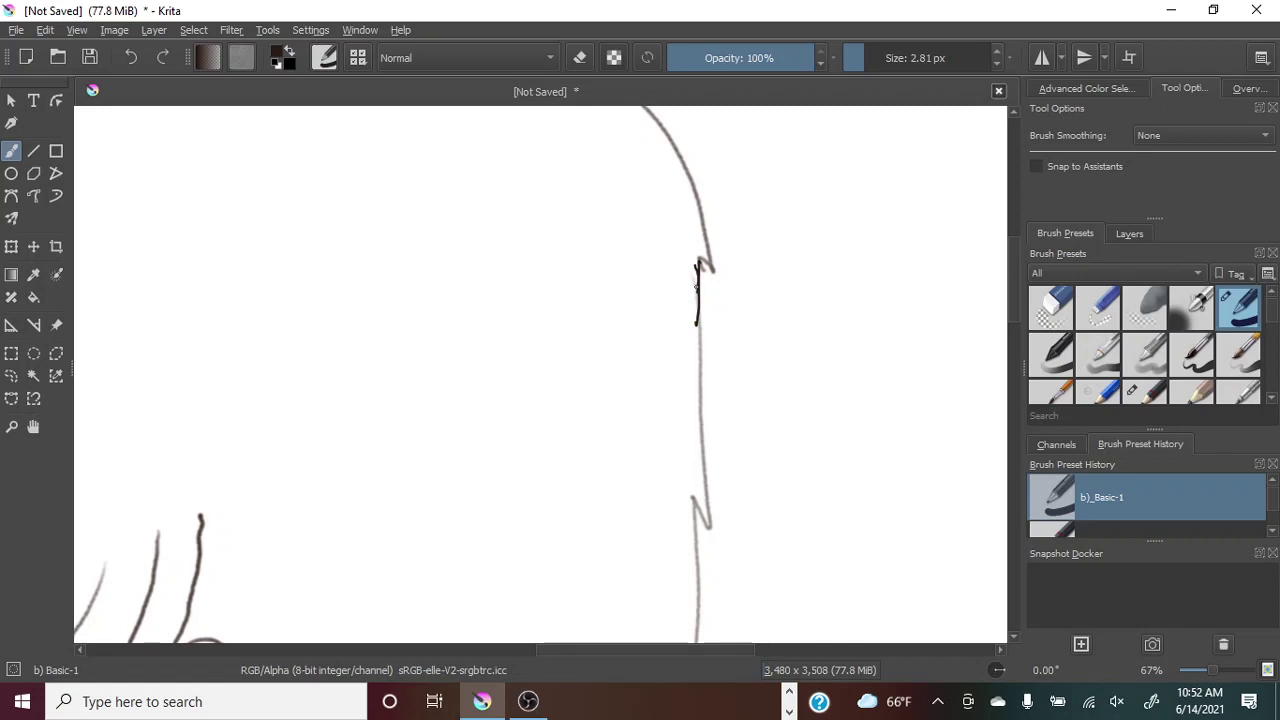
pyautogui.moveTo(1015, 277); pyautogui.dragTo(1020, 368)
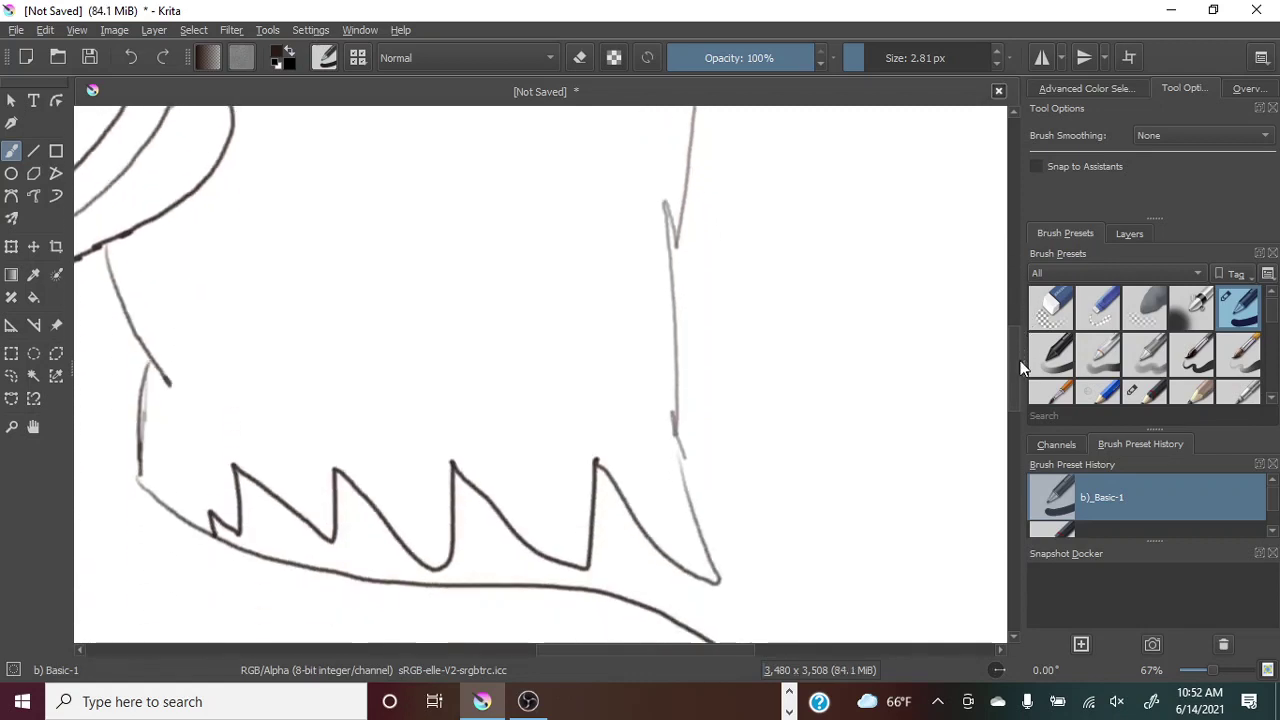
pyautogui.moveTo(680, 413); pyautogui.dragTo(678, 380)
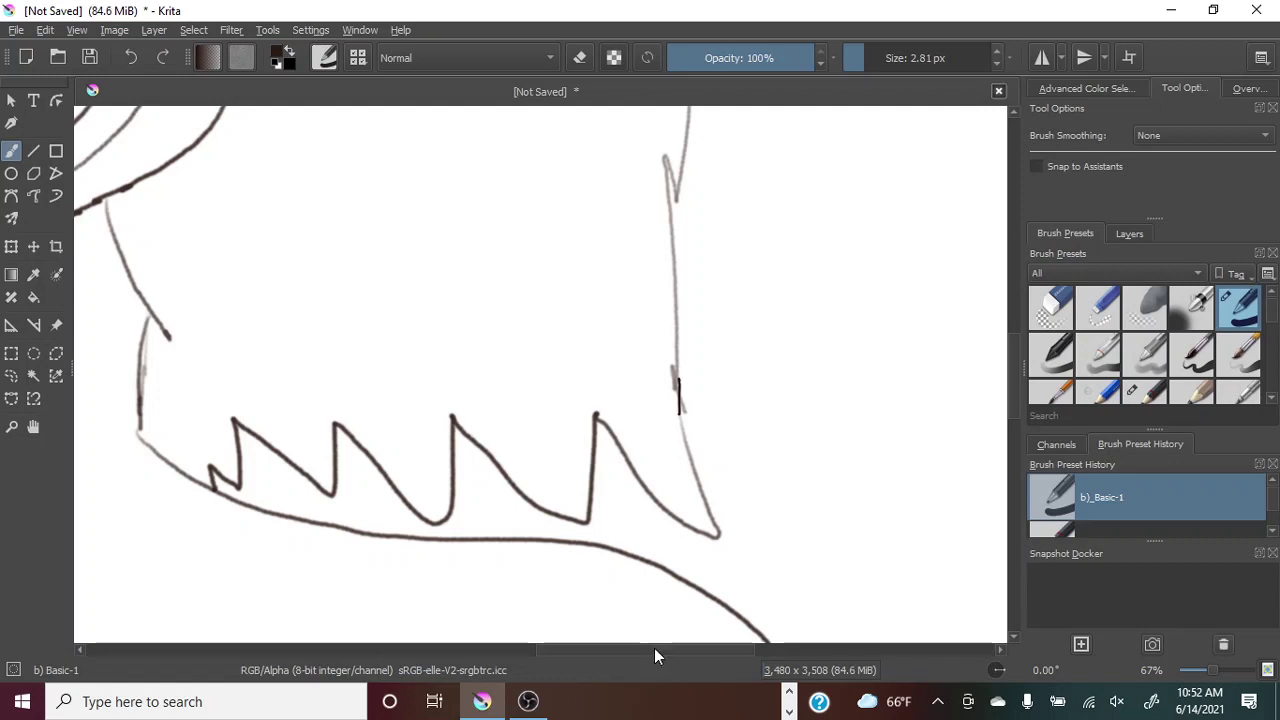
pyautogui.moveTo(671, 653); pyautogui.dragTo(573, 647)
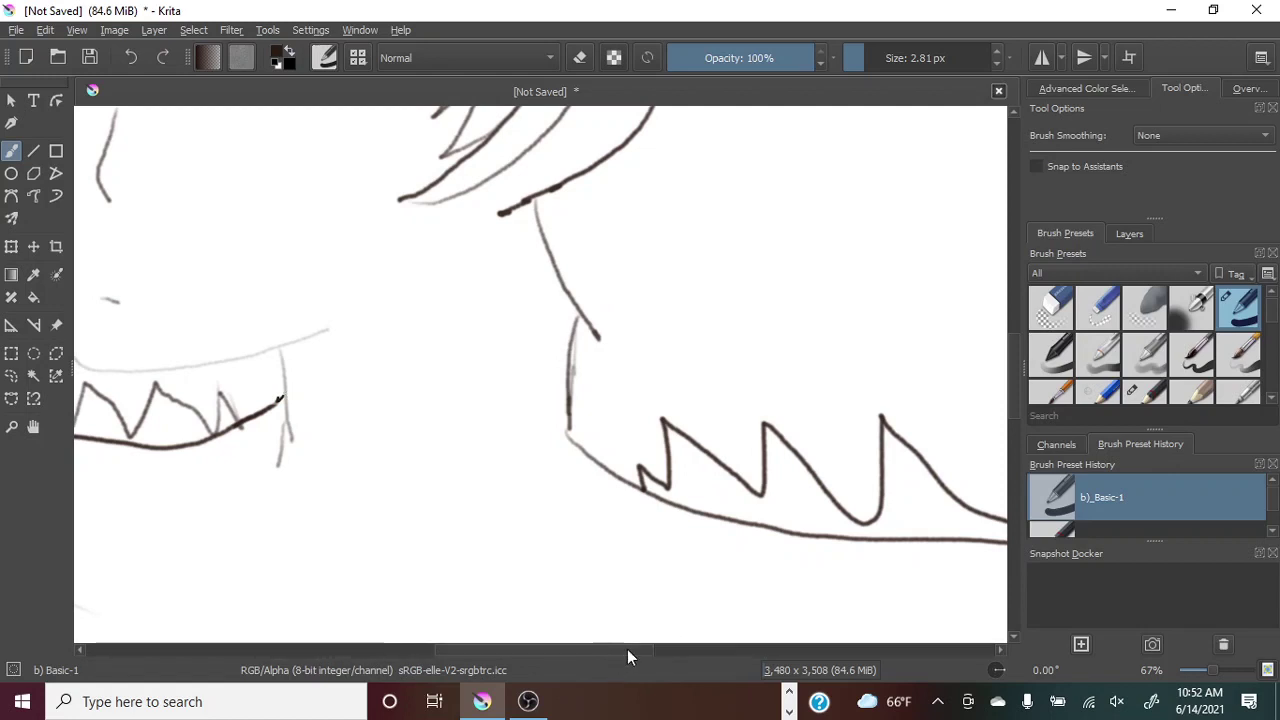
pyautogui.moveTo(627, 649)
pyautogui.mouseDown()
pyautogui.moveTo(597, 659)
pyautogui.moveTo(593, 646)
pyautogui.mouseUp()
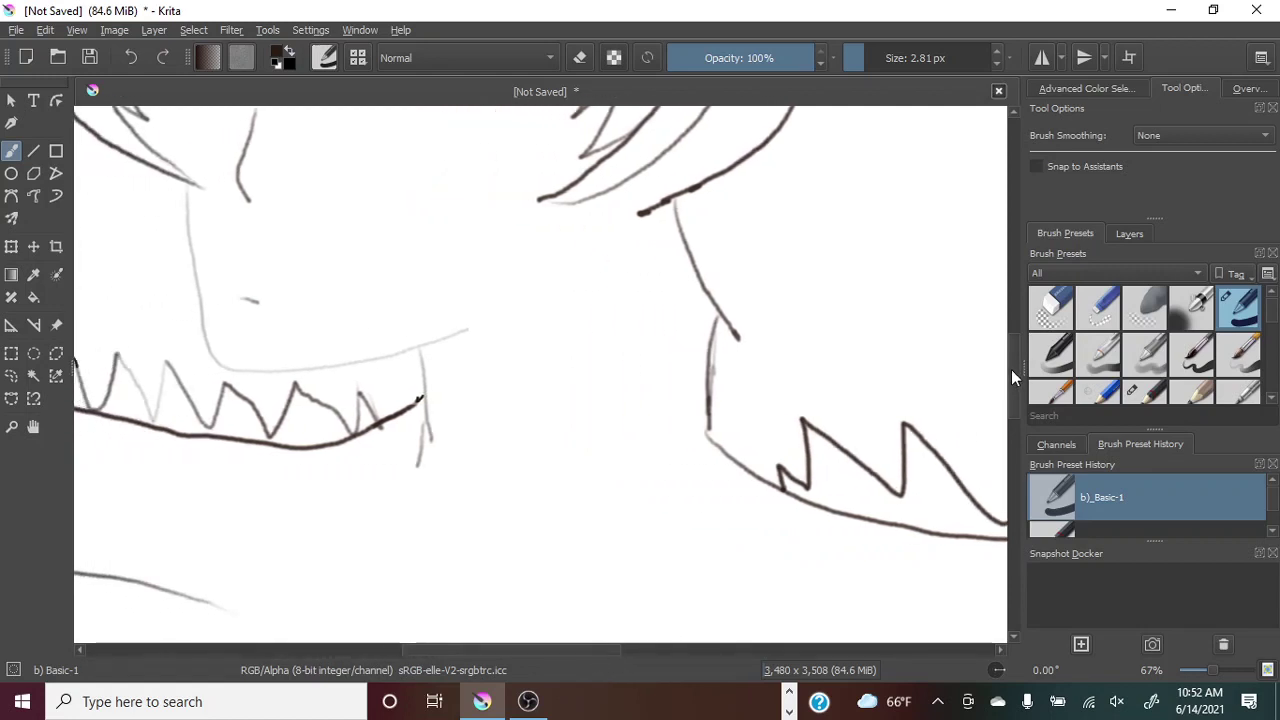
pyautogui.moveTo(1011, 369); pyautogui.dragTo(1013, 339)
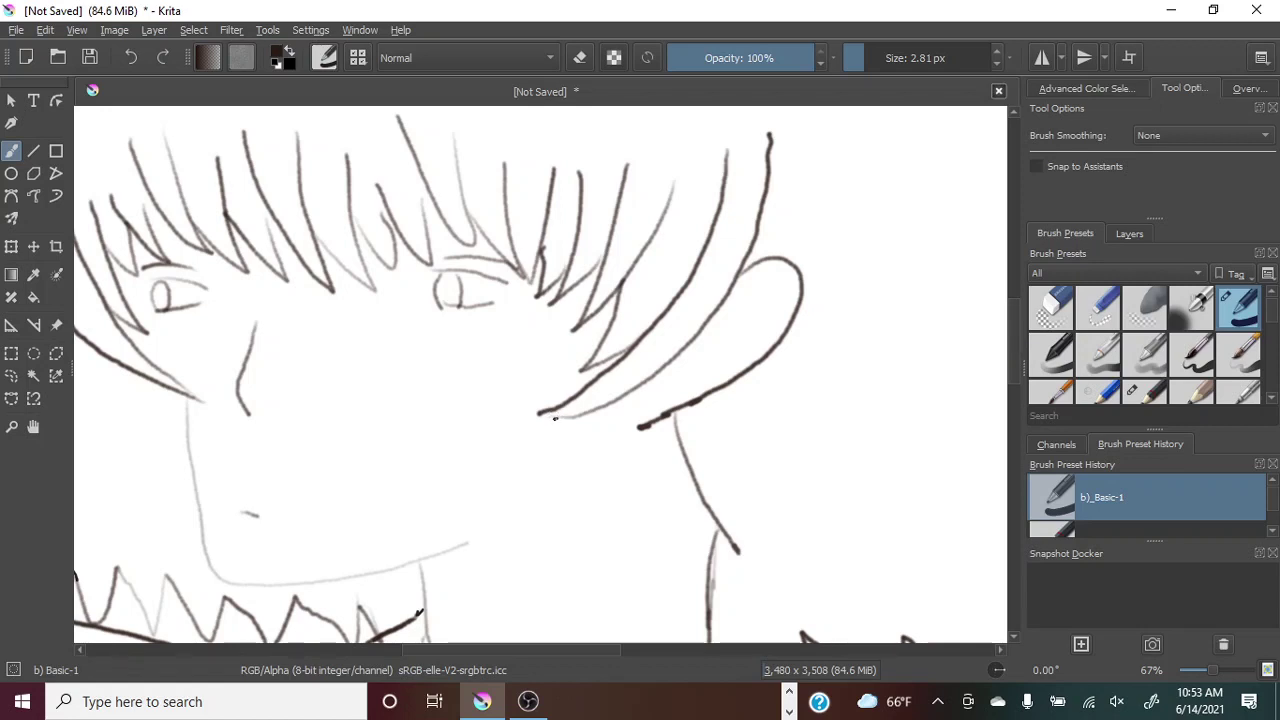
# Reinforce the lower hair line's tip and add dark flicks among the fringe strands.
pyautogui.moveTo(557, 418); pyautogui.dragTo(535, 414)
pyautogui.moveTo(419, 205); pyautogui.dragTo(420, 177)
pyautogui.moveTo(353, 213); pyautogui.dragTo(359, 228)
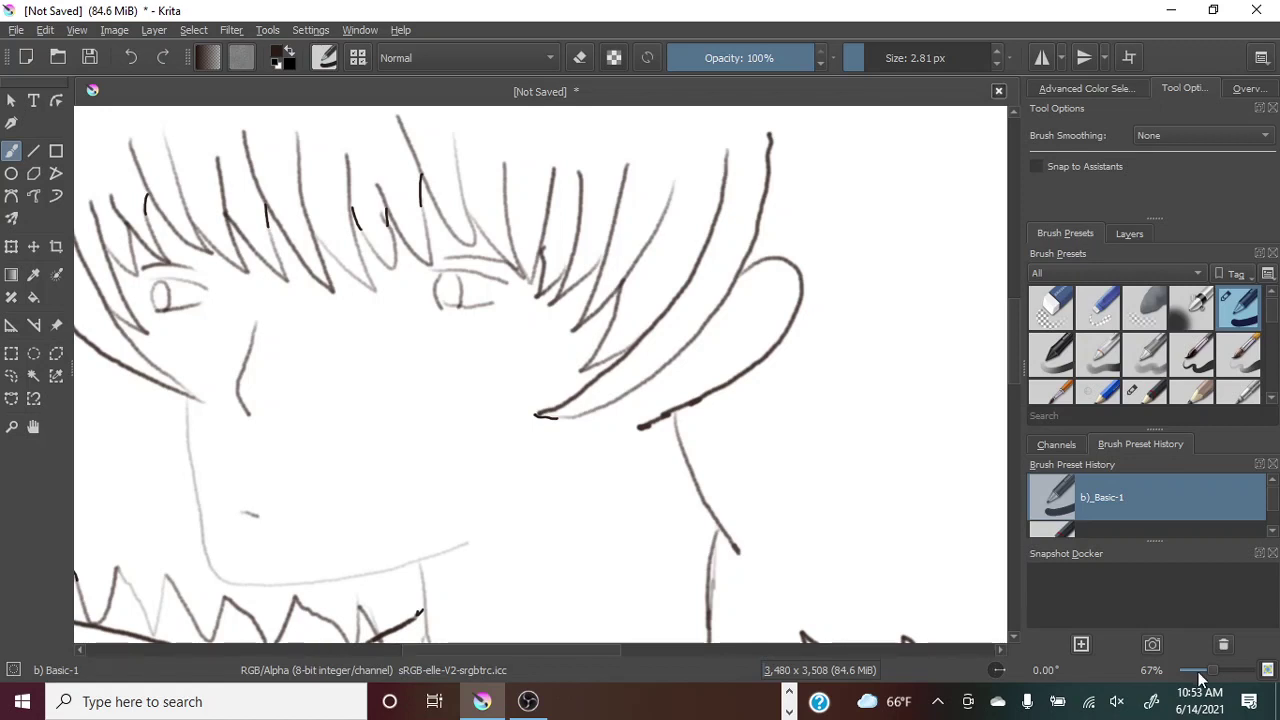
pyautogui.moveTo(1009, 371); pyautogui.dragTo(1010, 393)
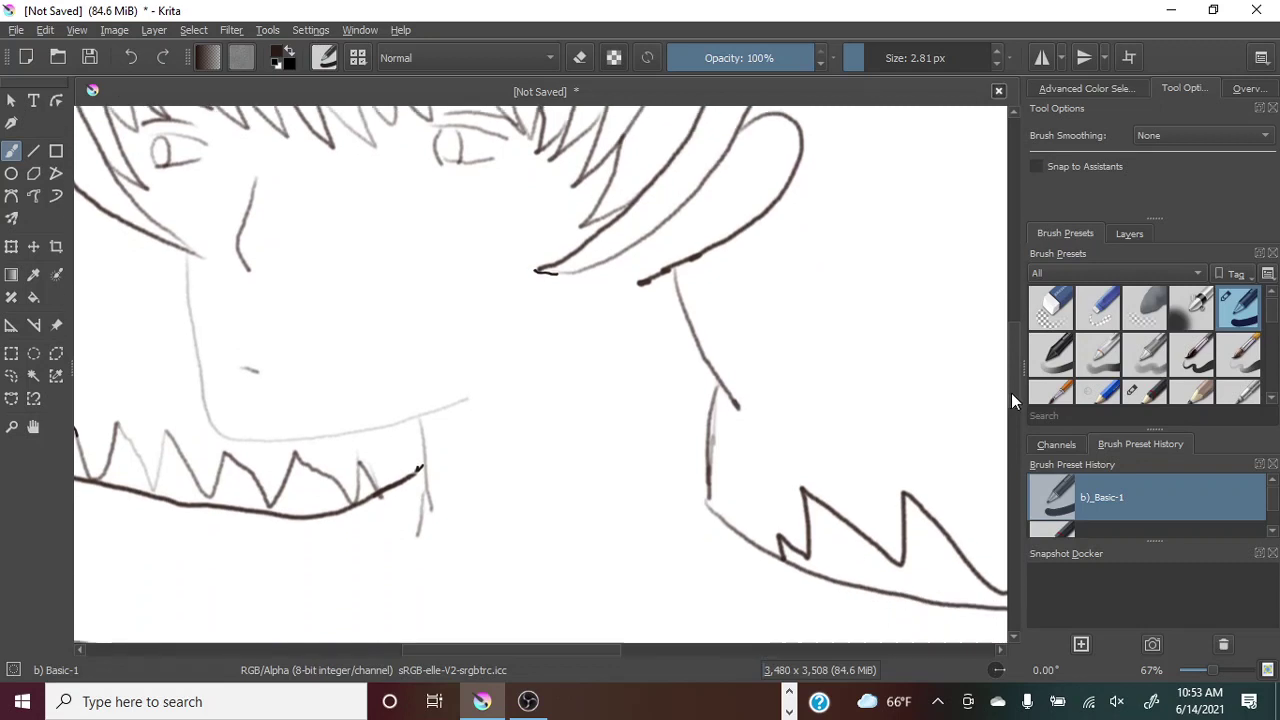
pyautogui.scroll(-1, 1011, 393)
pyautogui.moveTo(567, 651); pyautogui.dragTo(701, 652)
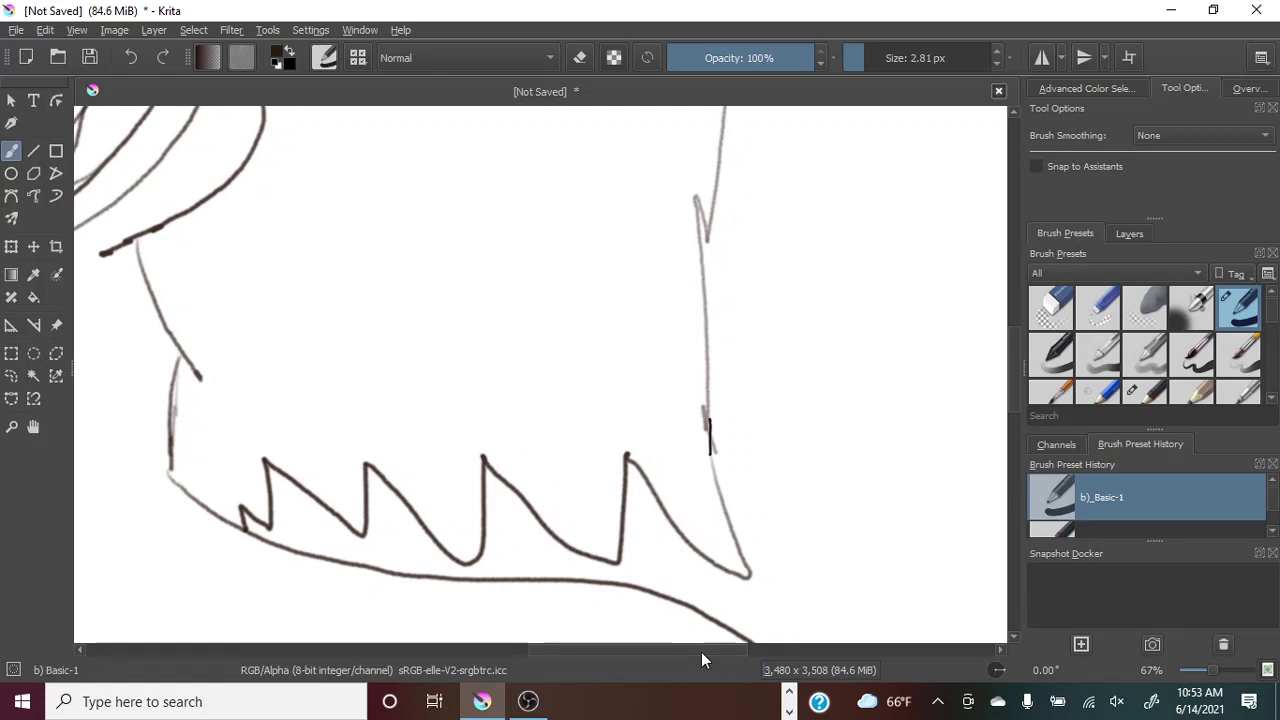
pyautogui.moveTo(1013, 367); pyautogui.dragTo(1016, 219)
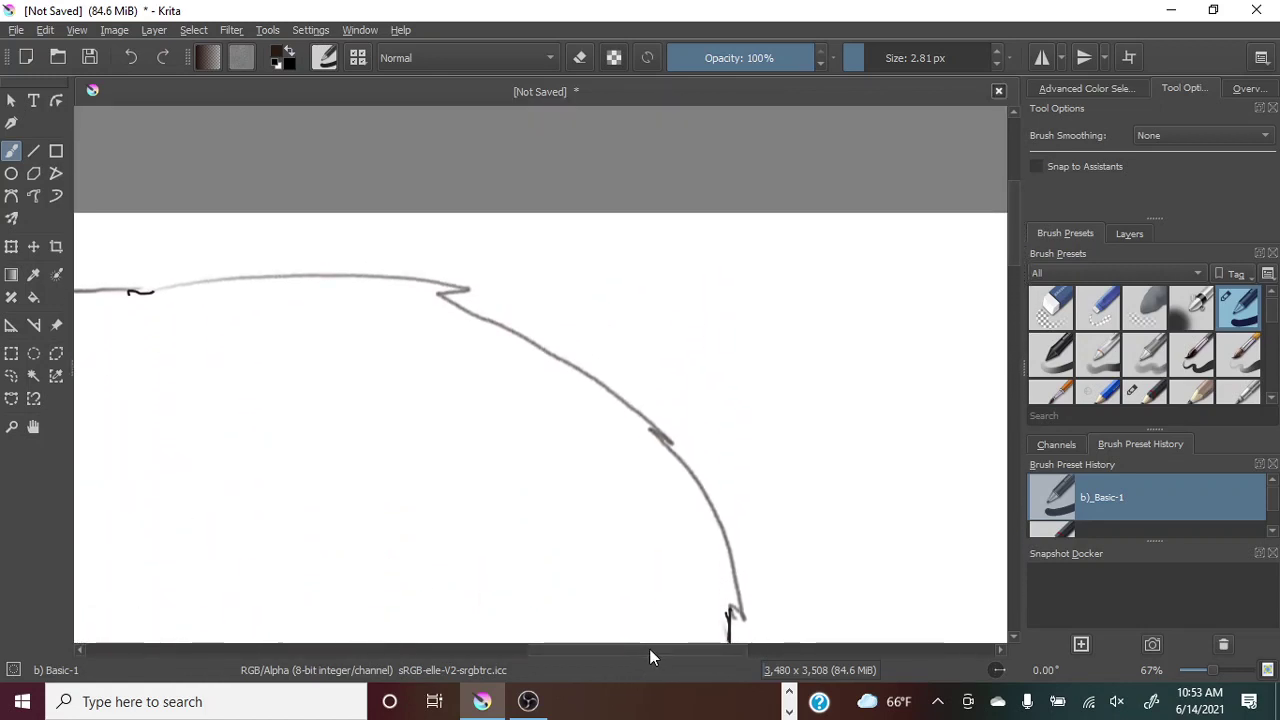
pyautogui.moveTo(649, 648); pyautogui.dragTo(426, 648)
pyautogui.moveTo(1004, 239)
pyautogui.mouseDown()
pyautogui.moveTo(1018, 378)
pyautogui.moveTo(1022, 340)
pyautogui.mouseUp()
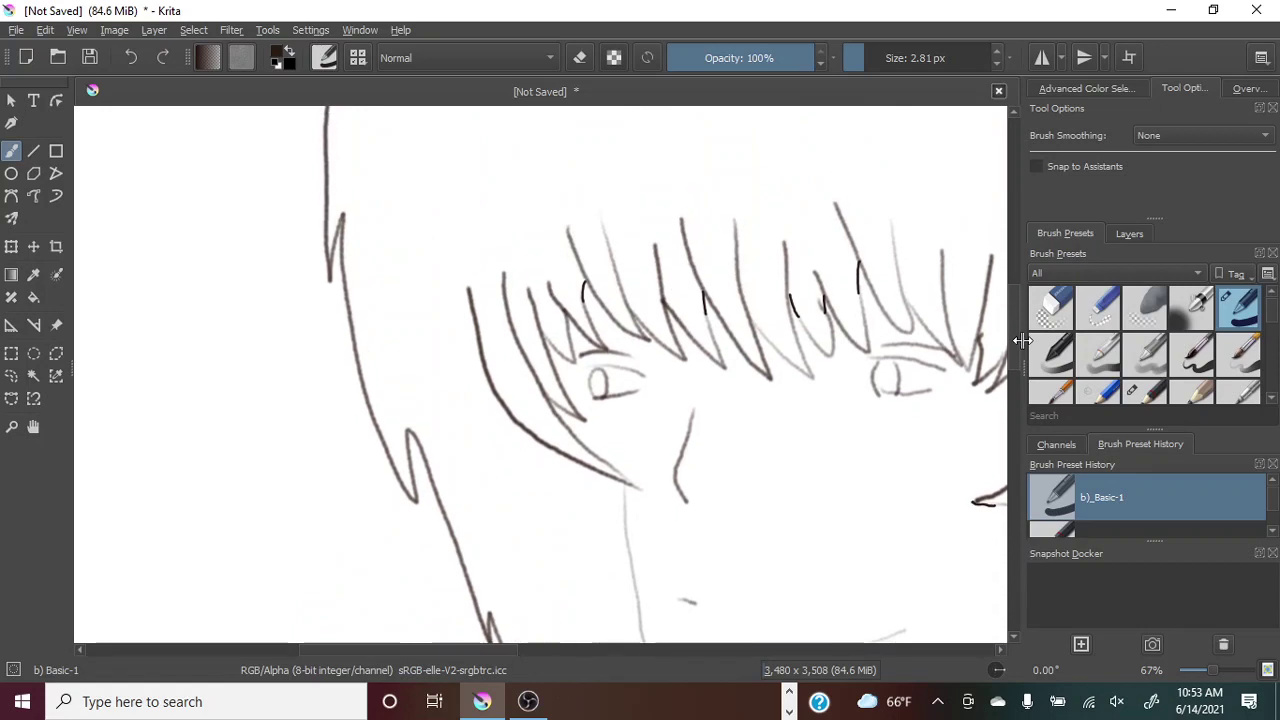
pyautogui.moveTo(504, 651); pyautogui.dragTo(584, 658)
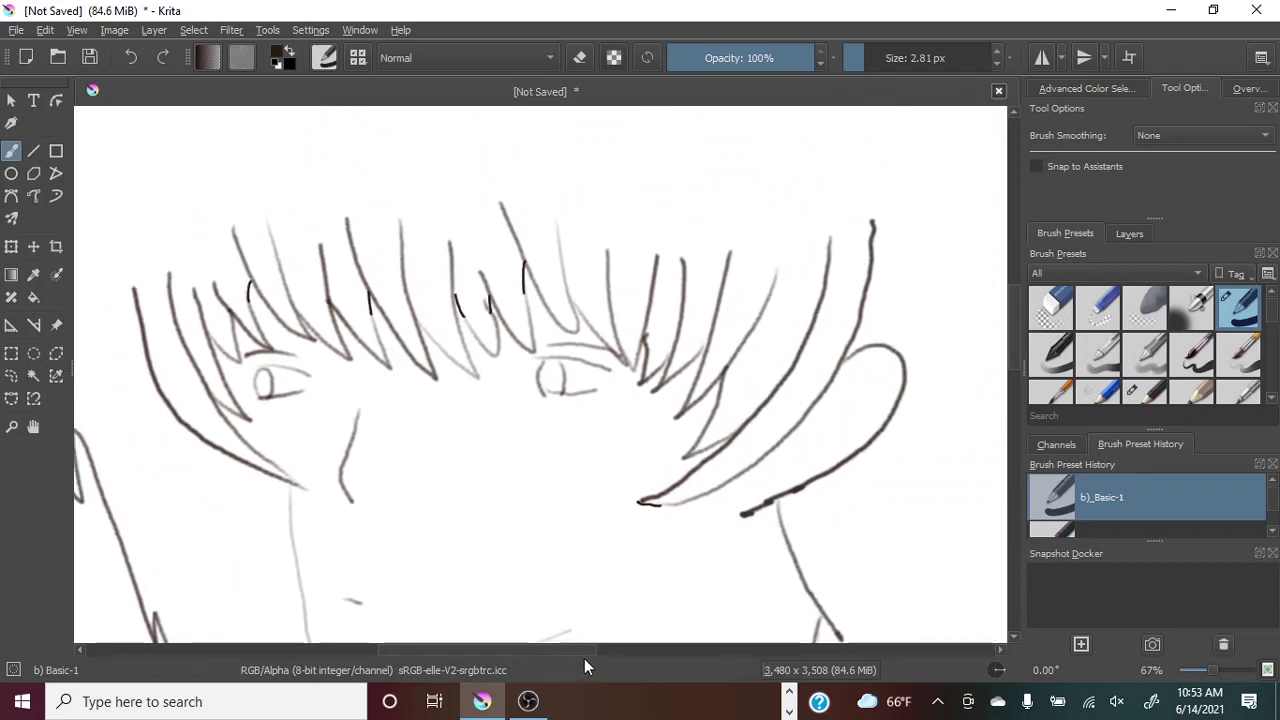
pyautogui.moveTo(1013, 307); pyautogui.dragTo(1014, 320)
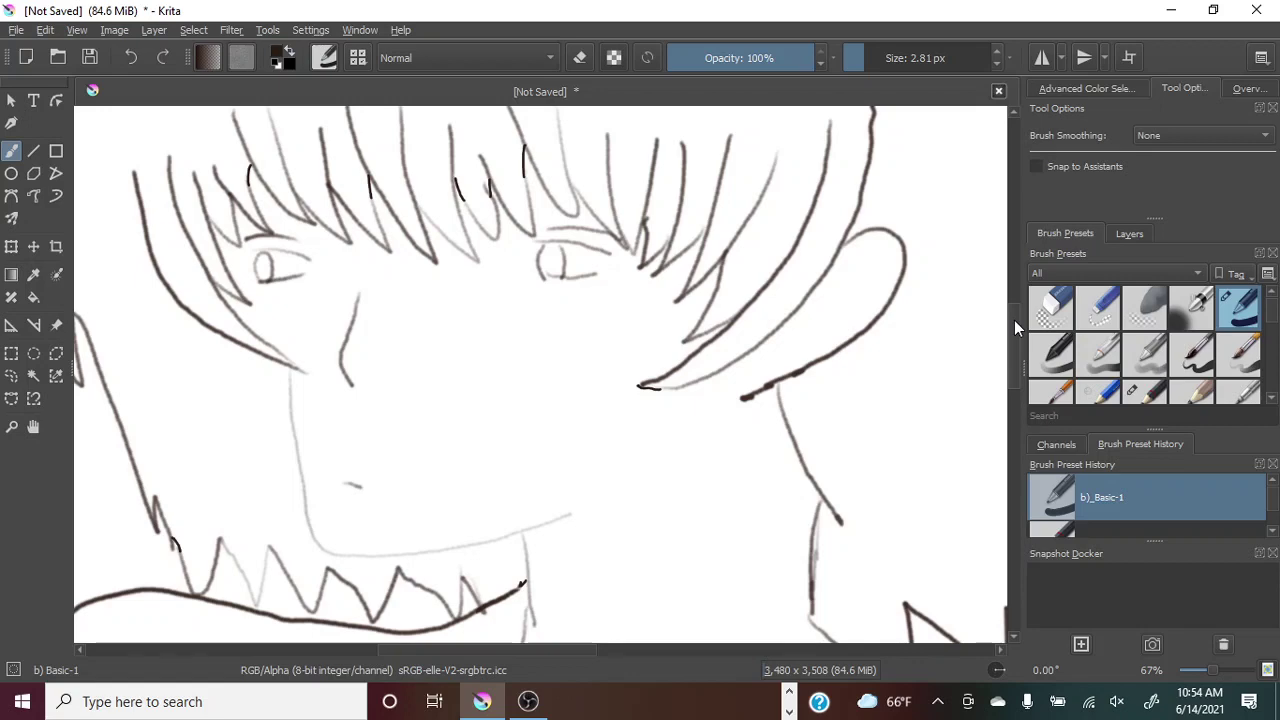
# Zoom out to about 17% to see the whole head on the page.
pyautogui.scroll(-1, 1200, 670)
pyautogui.scroll(-1, 1200, 670)
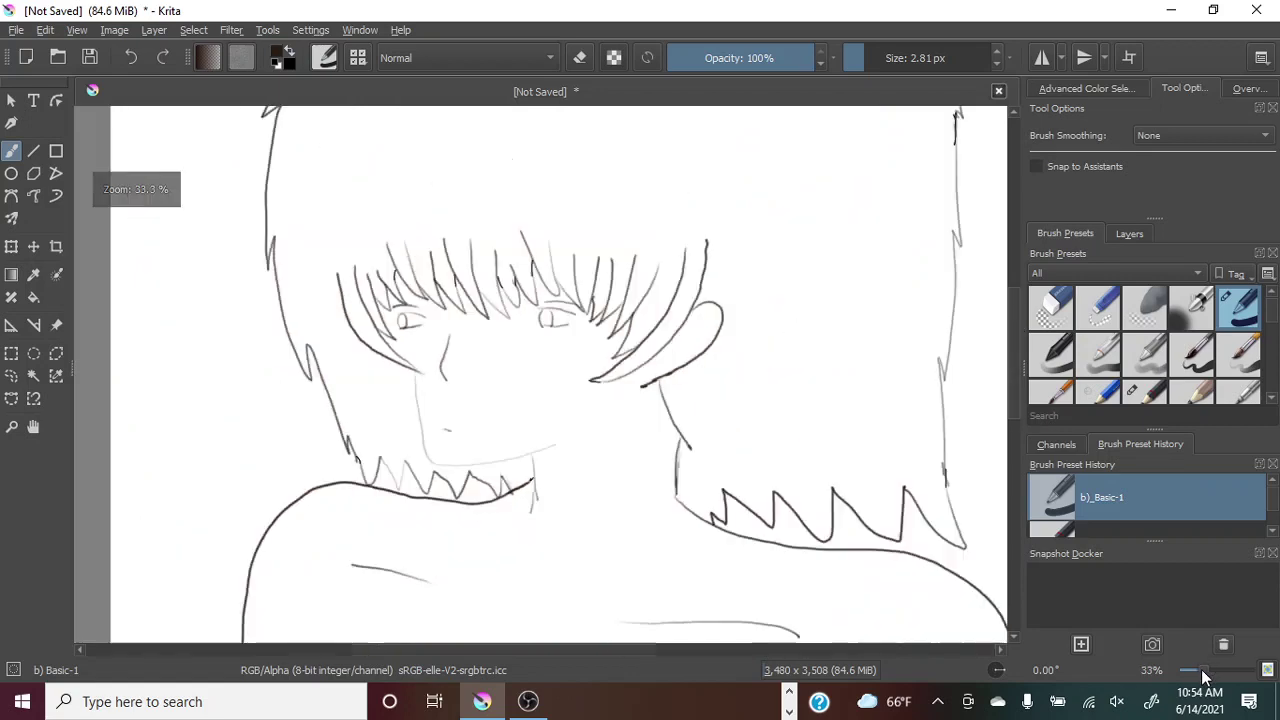
pyautogui.scroll(-1, 1198, 670)
pyautogui.scroll(-1, 1197, 670)
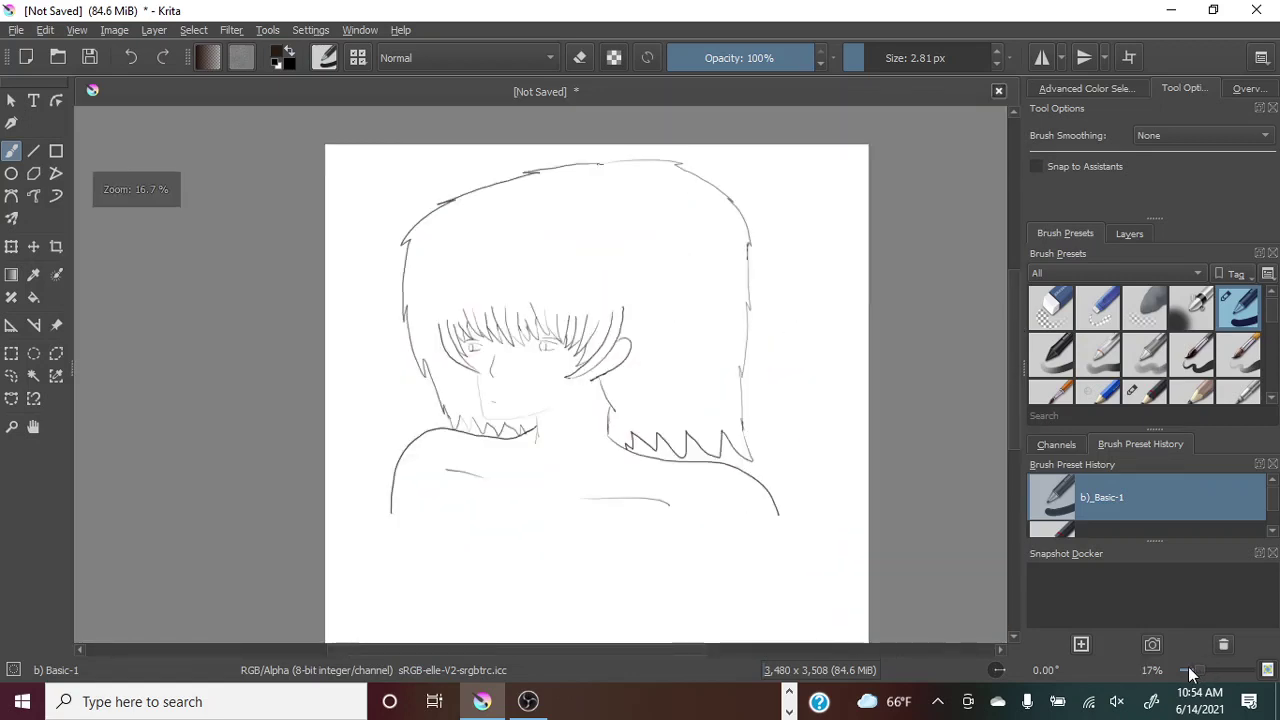
# Set the Fill Tool threshold to 1, undo a trial hair fill, and float the colour wheel.
pyautogui.click(33, 298)
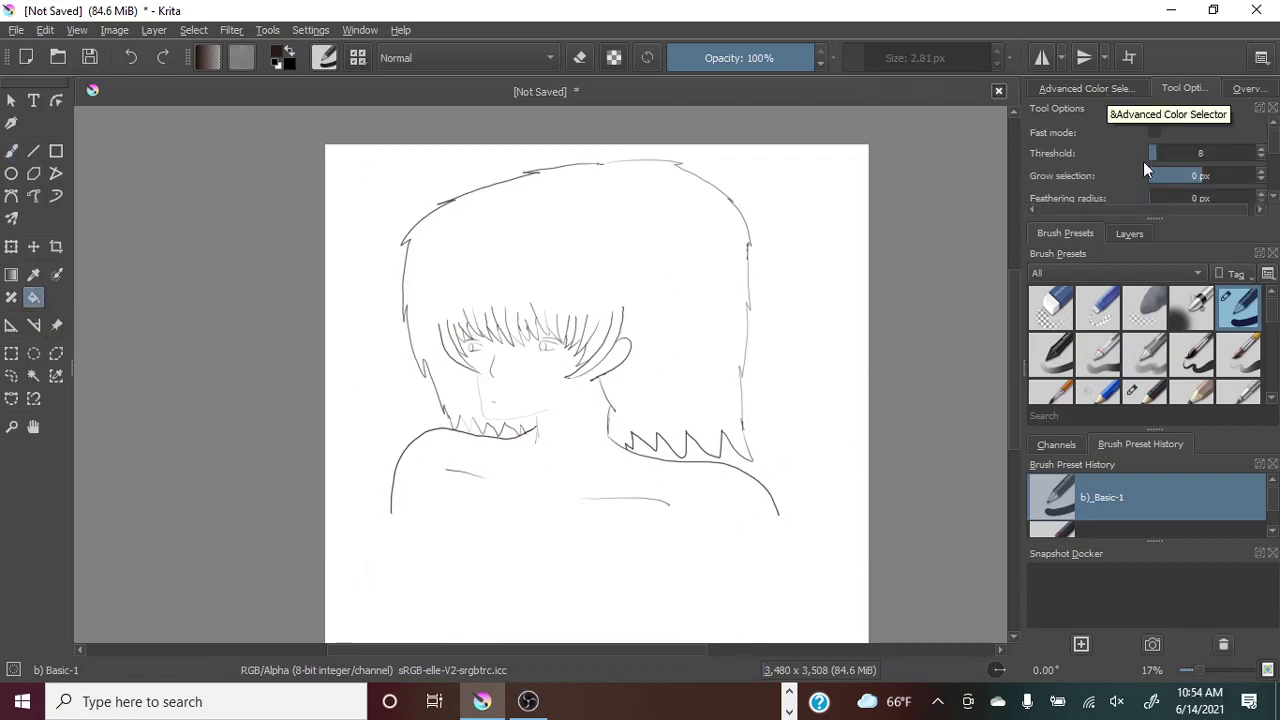
pyautogui.moveTo(1156, 154); pyautogui.dragTo(1139, 152)
pyautogui.click(615, 268)
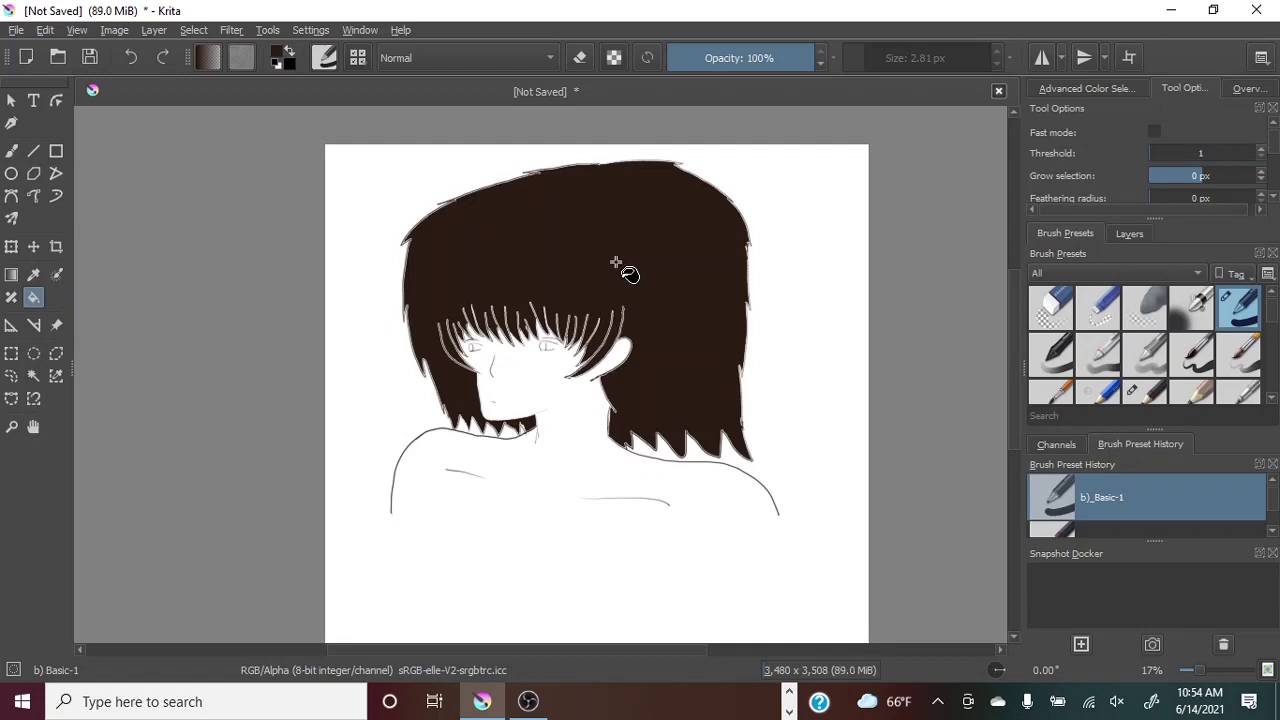
pyautogui.click(133, 57)
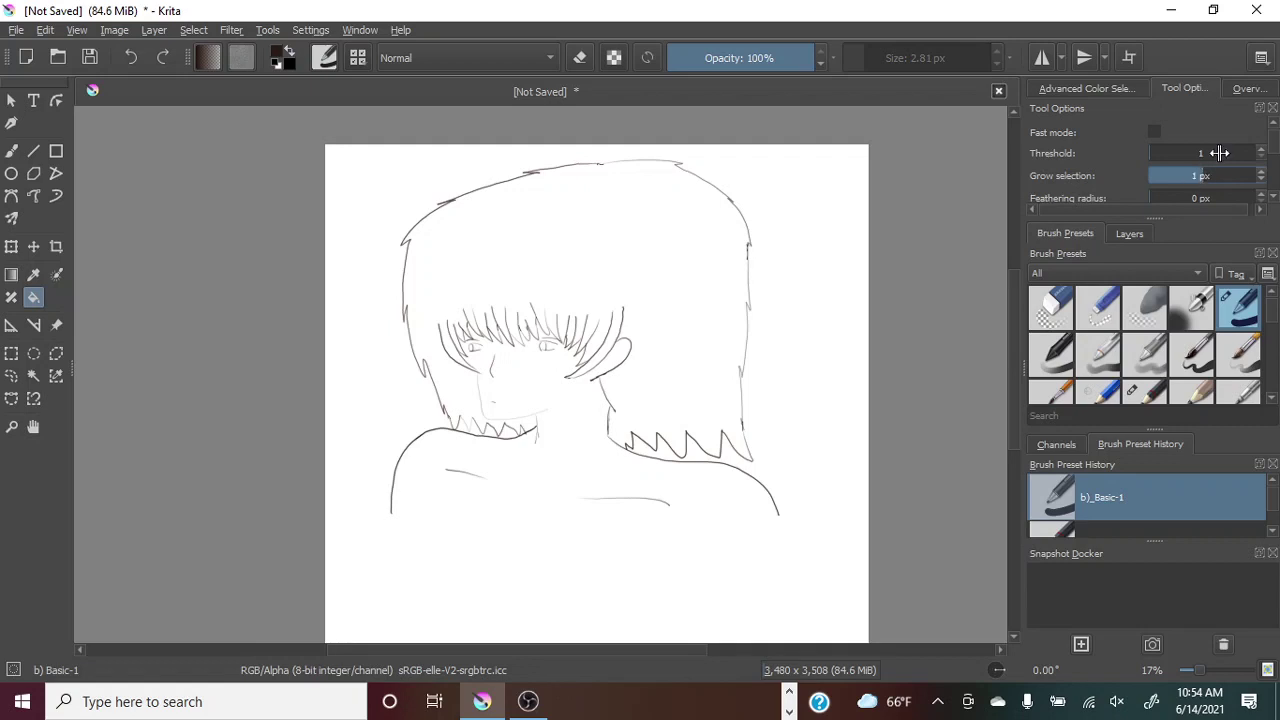
pyautogui.click(1102, 95)
pyautogui.moveTo(1119, 119); pyautogui.dragTo(1023, 278)
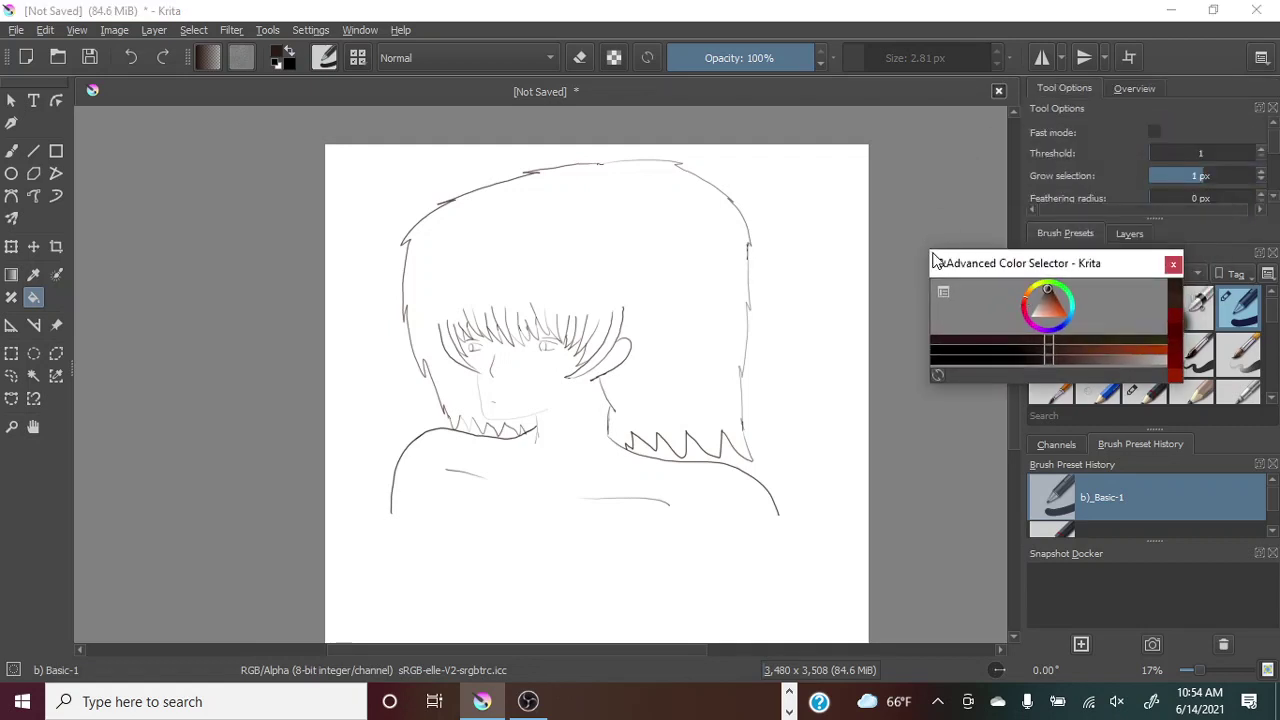
# Pick dark brown in the colour wheel, dock it, and flood-fill the hair region.
pyautogui.moveTo(928, 247)
pyautogui.mouseDown()
pyautogui.moveTo(872, 163)
pyautogui.moveTo(950, 254)
pyautogui.moveTo(826, 93)
pyautogui.mouseUp()
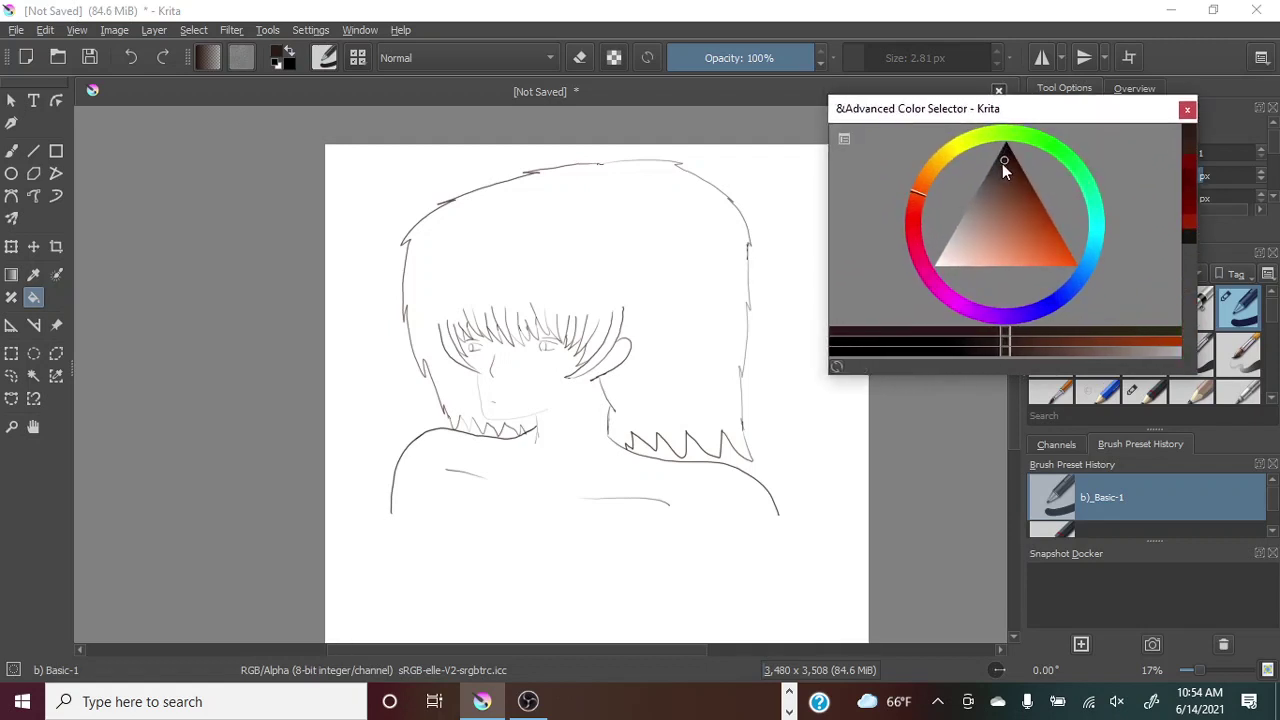
pyautogui.click(1002, 165)
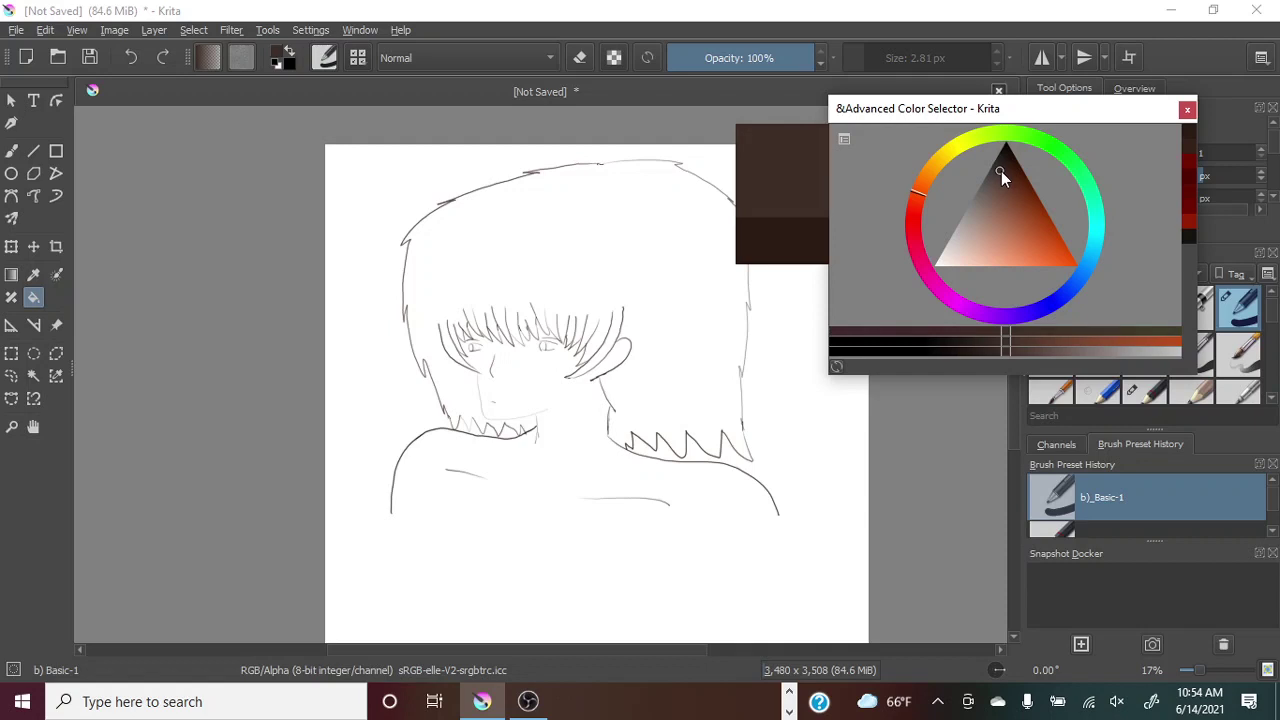
pyautogui.moveTo(1020, 120); pyautogui.dragTo(1157, 118)
pyautogui.click(621, 246)
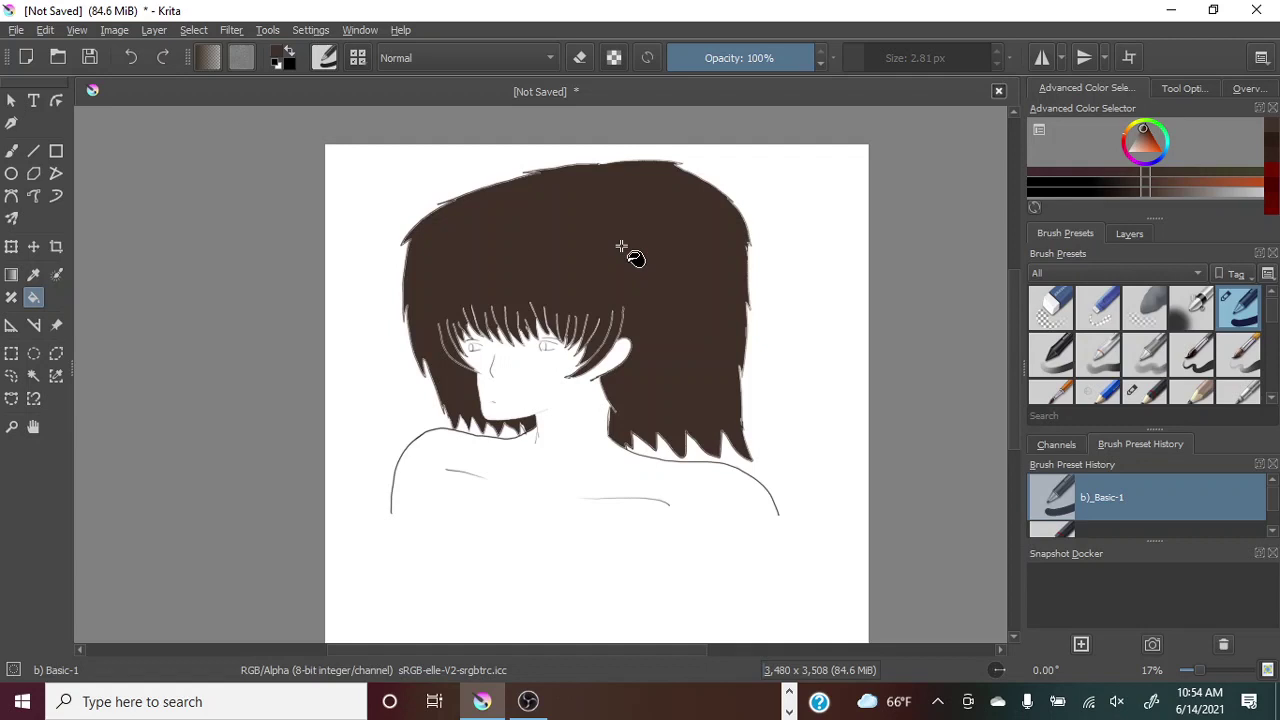
pyautogui.click(1185, 89)
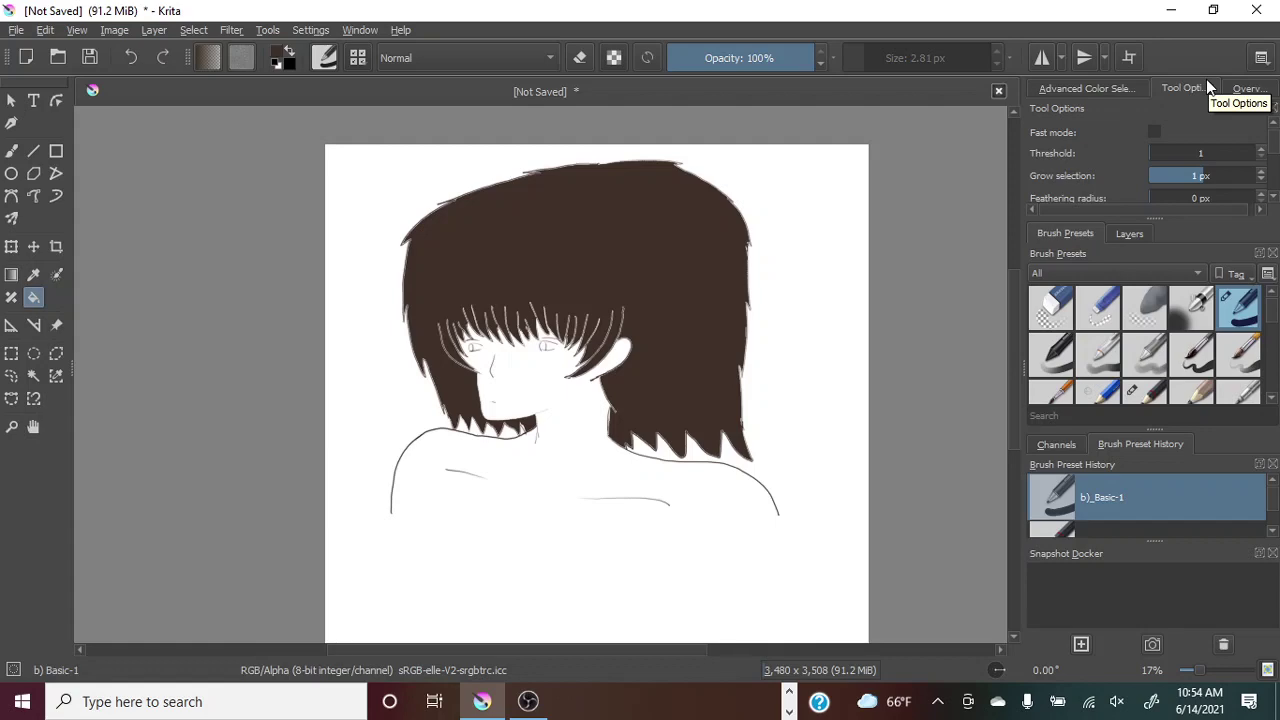
pyautogui.moveTo(1196, 671); pyautogui.dragTo(1213, 669)
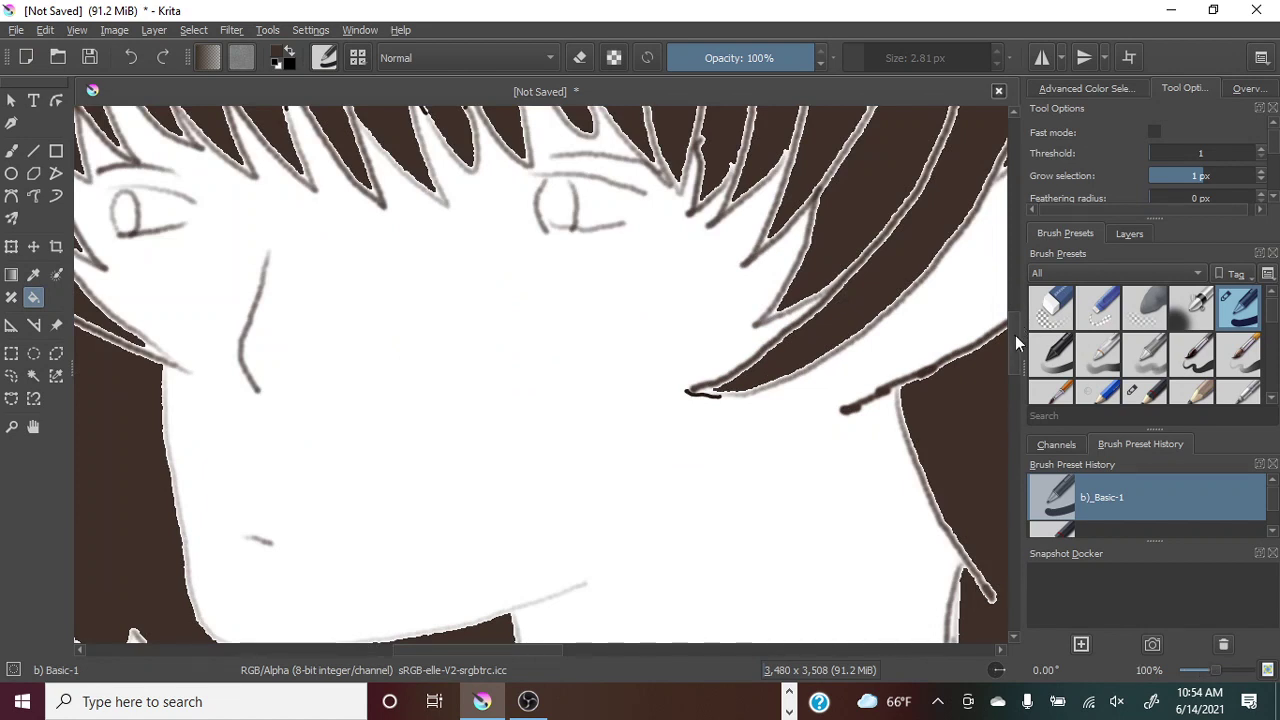
pyautogui.moveTo(1015, 335); pyautogui.dragTo(1015, 296)
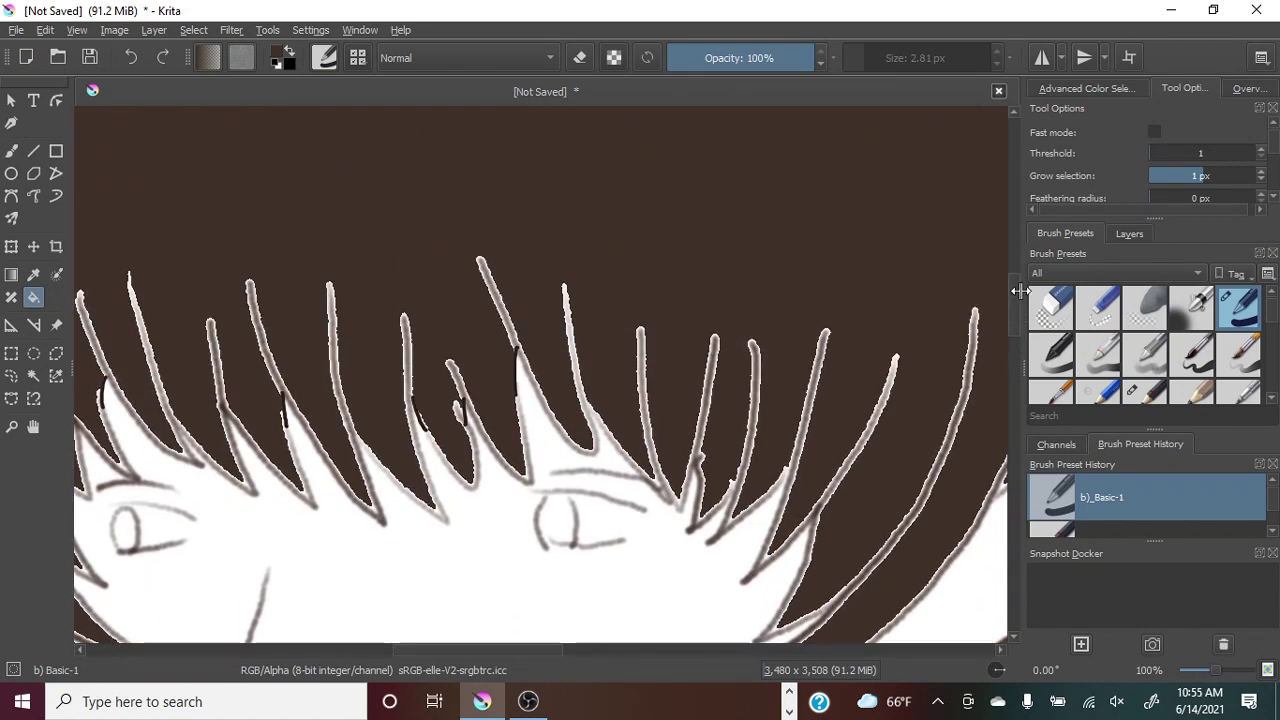
pyautogui.click(131, 56)
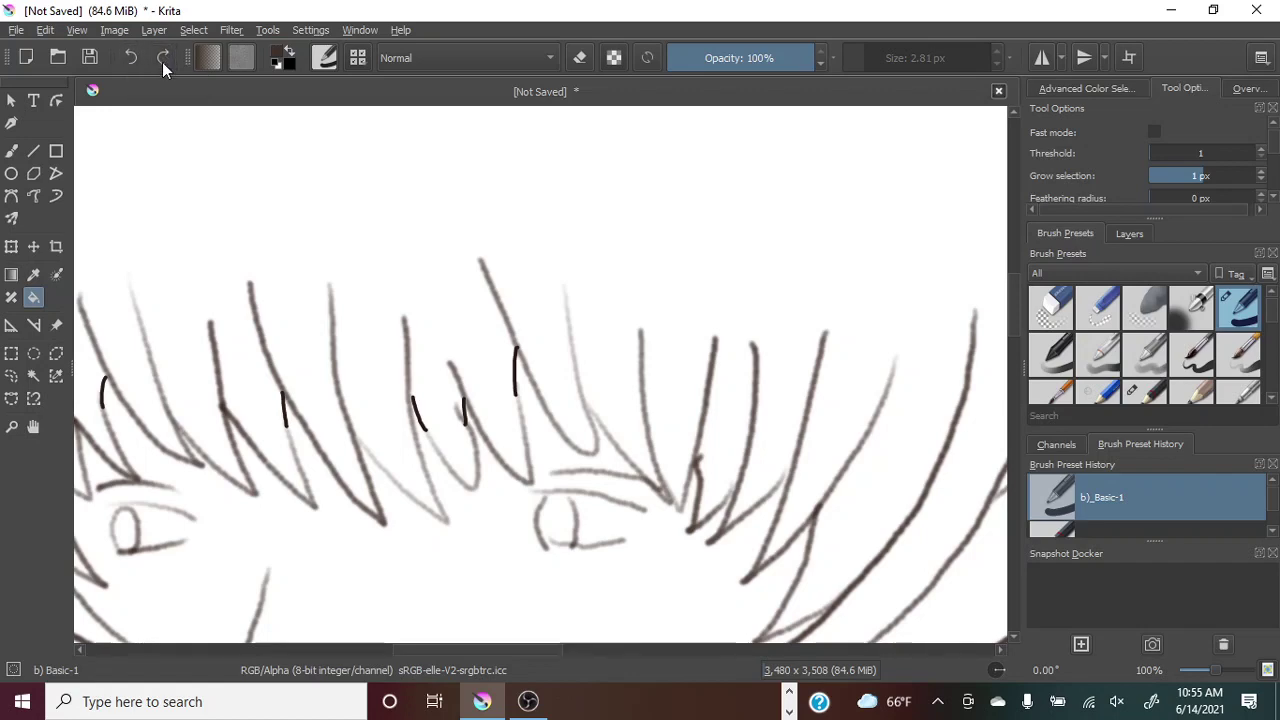
pyautogui.click(165, 67)
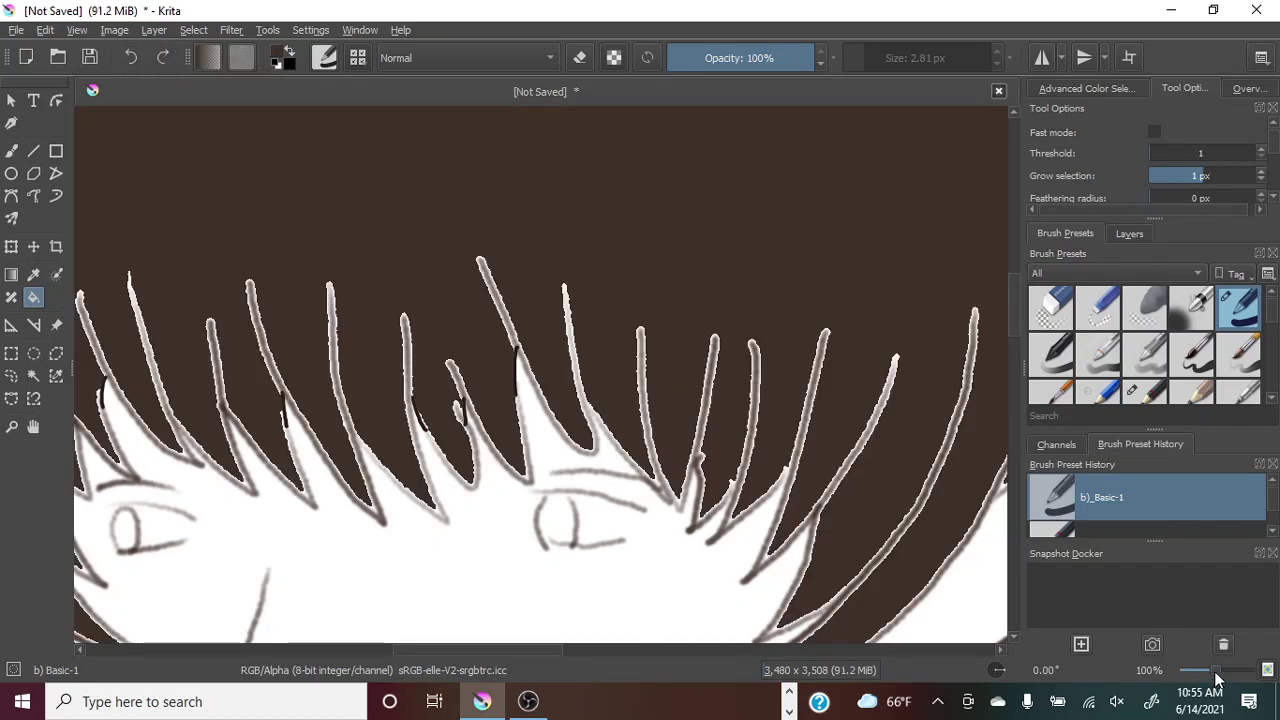
pyautogui.moveTo(1216, 671); pyautogui.dragTo(1200, 671)
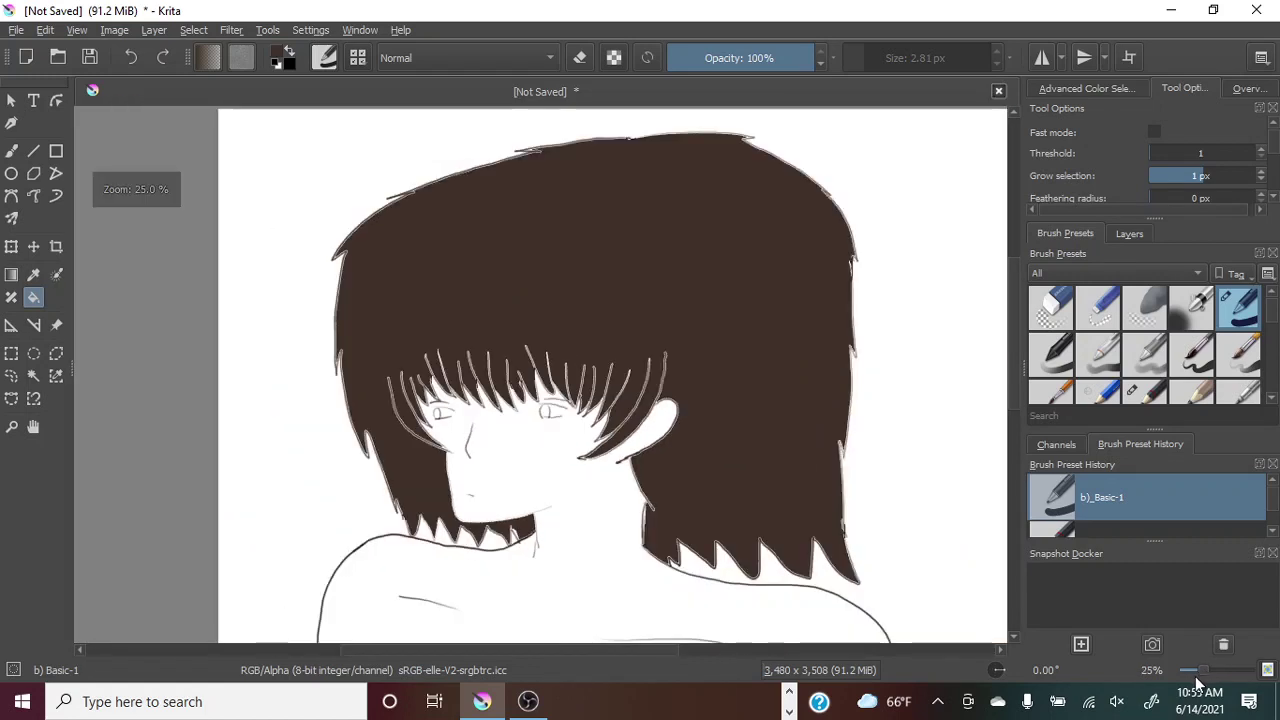
pyautogui.moveTo(1014, 300); pyautogui.dragTo(1015, 338)
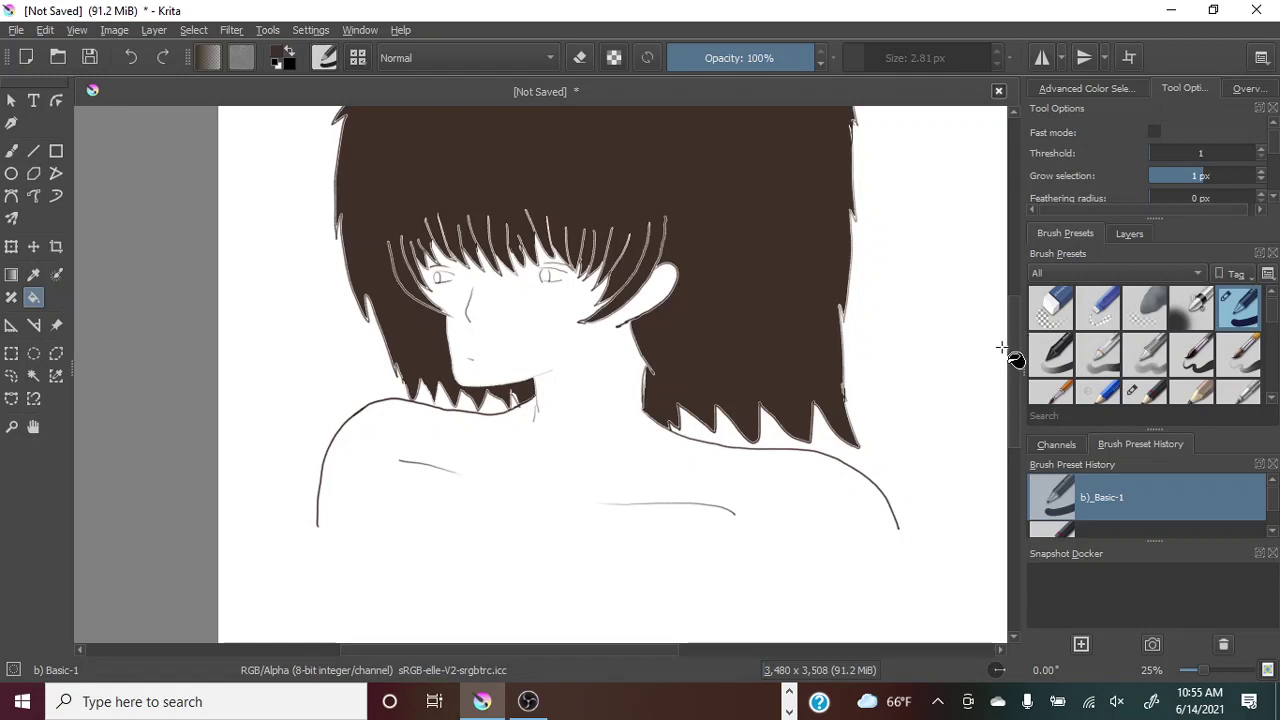
pyautogui.scroll(1, 1010, 347)
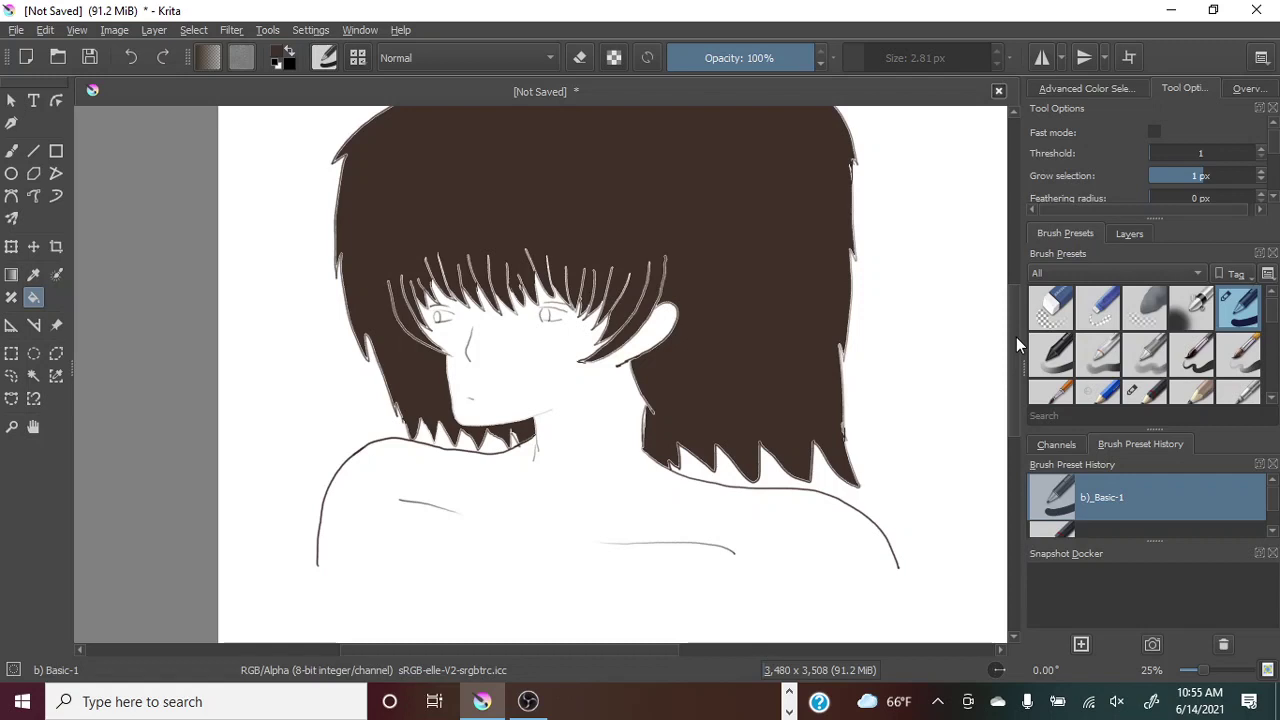
pyautogui.moveTo(1016, 337); pyautogui.dragTo(1016, 325)
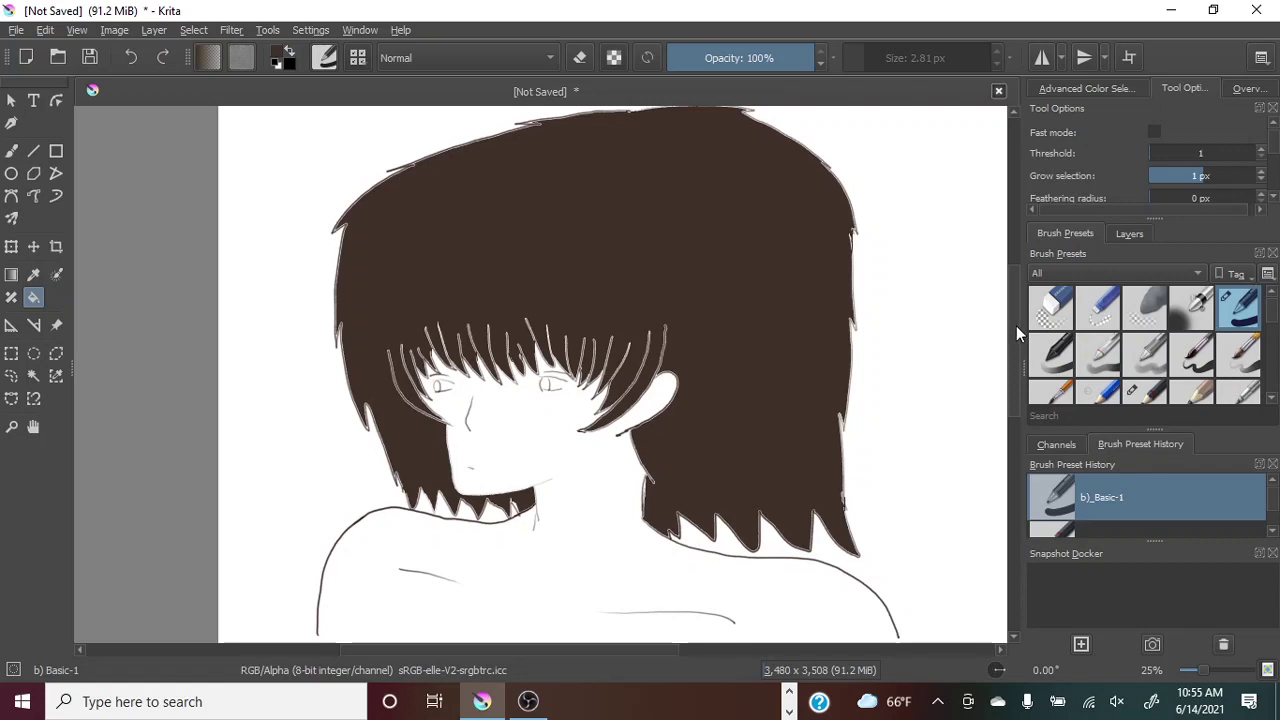
pyautogui.moveTo(1016, 325); pyautogui.dragTo(1021, 359)
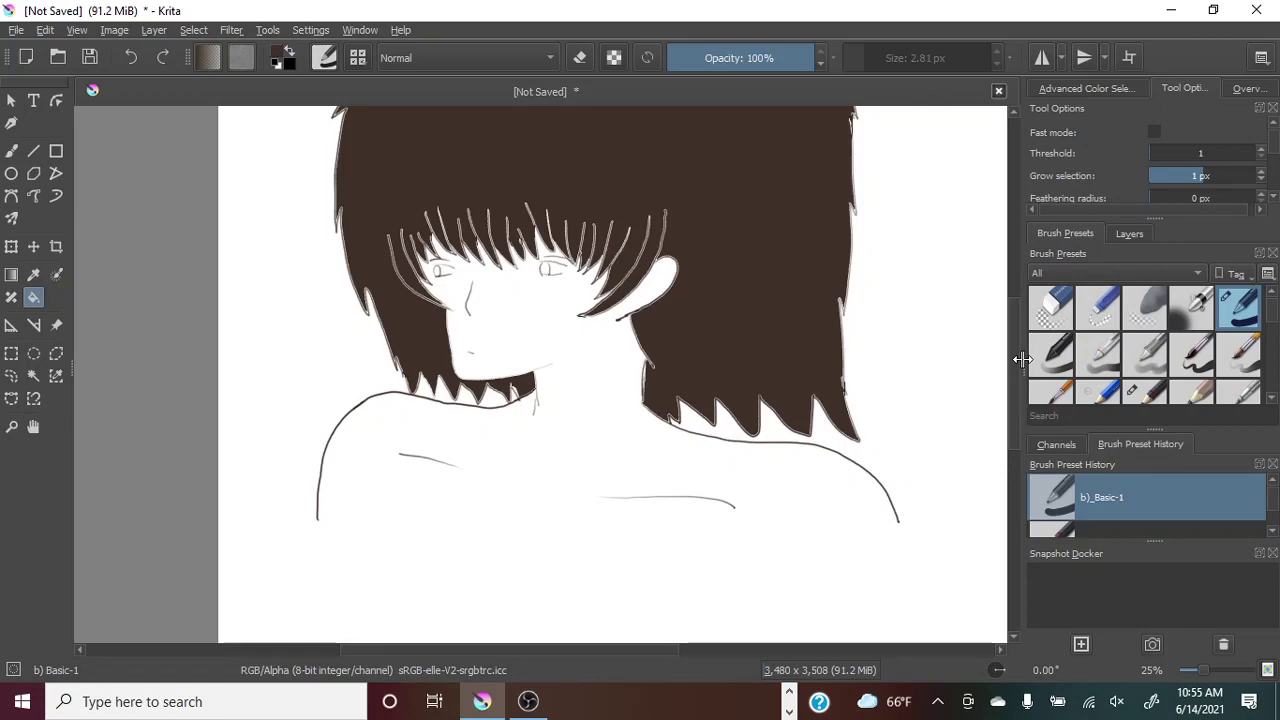
pyautogui.moveTo(1203, 670); pyautogui.dragTo(1216, 681)
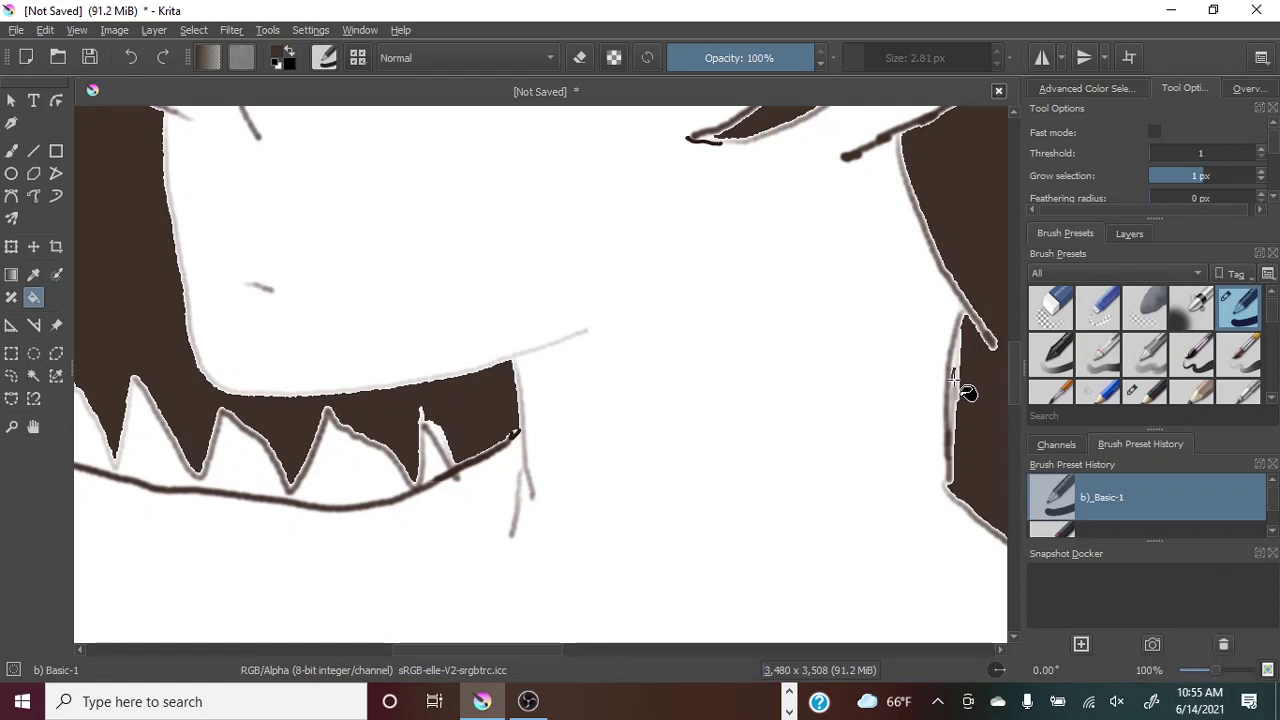
# Fill the white background pale grey with the fill threshold raised to 17.
pyautogui.moveTo(1160, 152); pyautogui.dragTo(1185, 150)
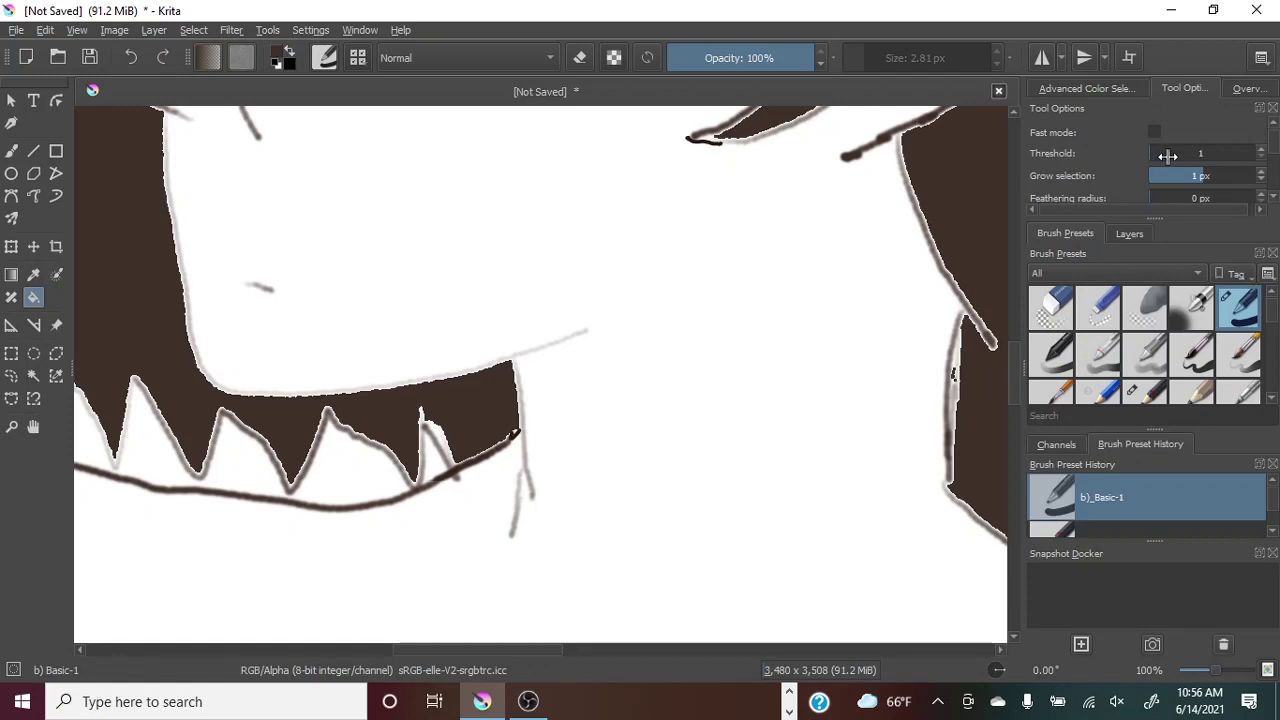
pyautogui.click(954, 368)
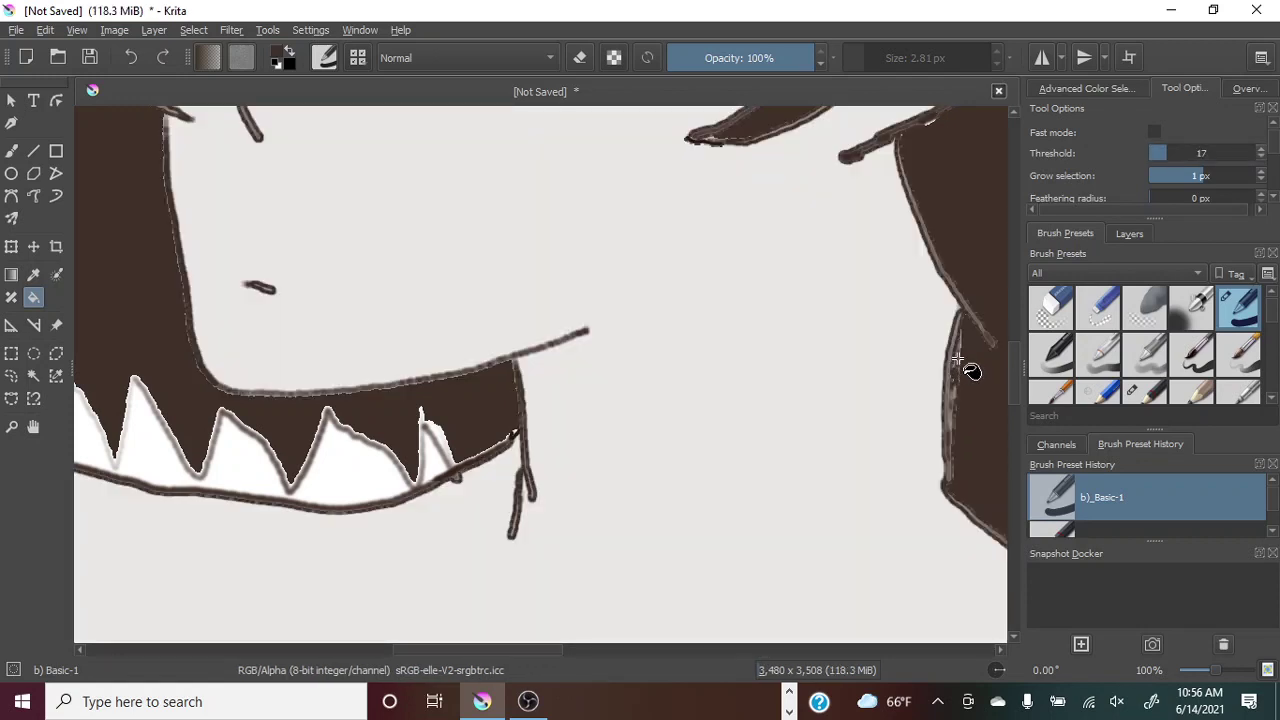
pyautogui.moveTo(1212, 668); pyautogui.dragTo(1192, 668)
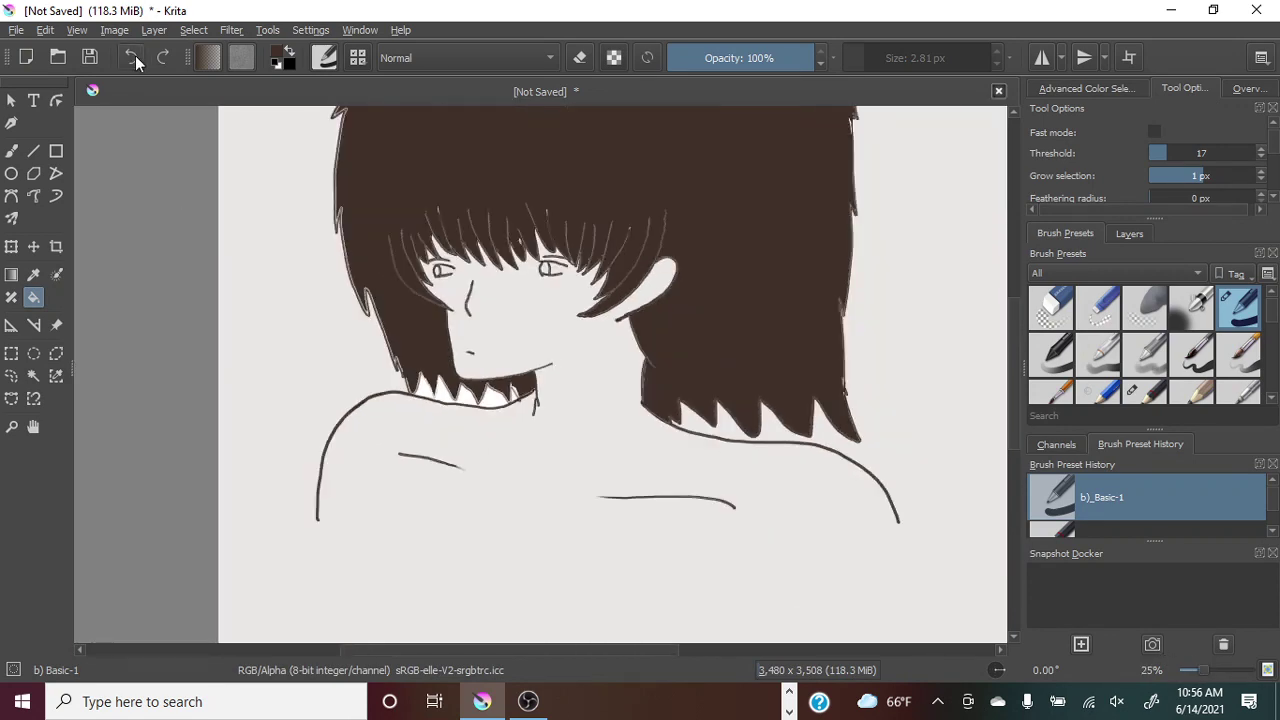
# Compare the grey fill with undo and redo, keep it, and reset the fill threshold to 1.
pyautogui.click(133, 57)
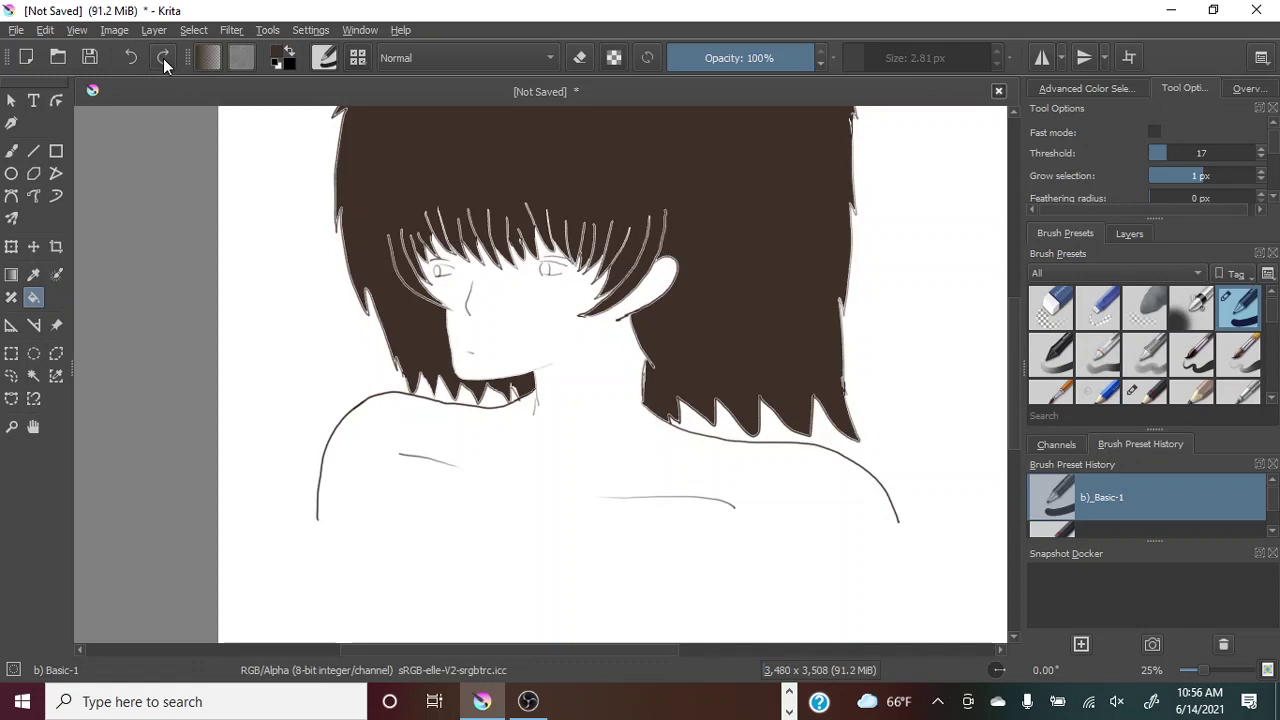
pyautogui.click(163, 57)
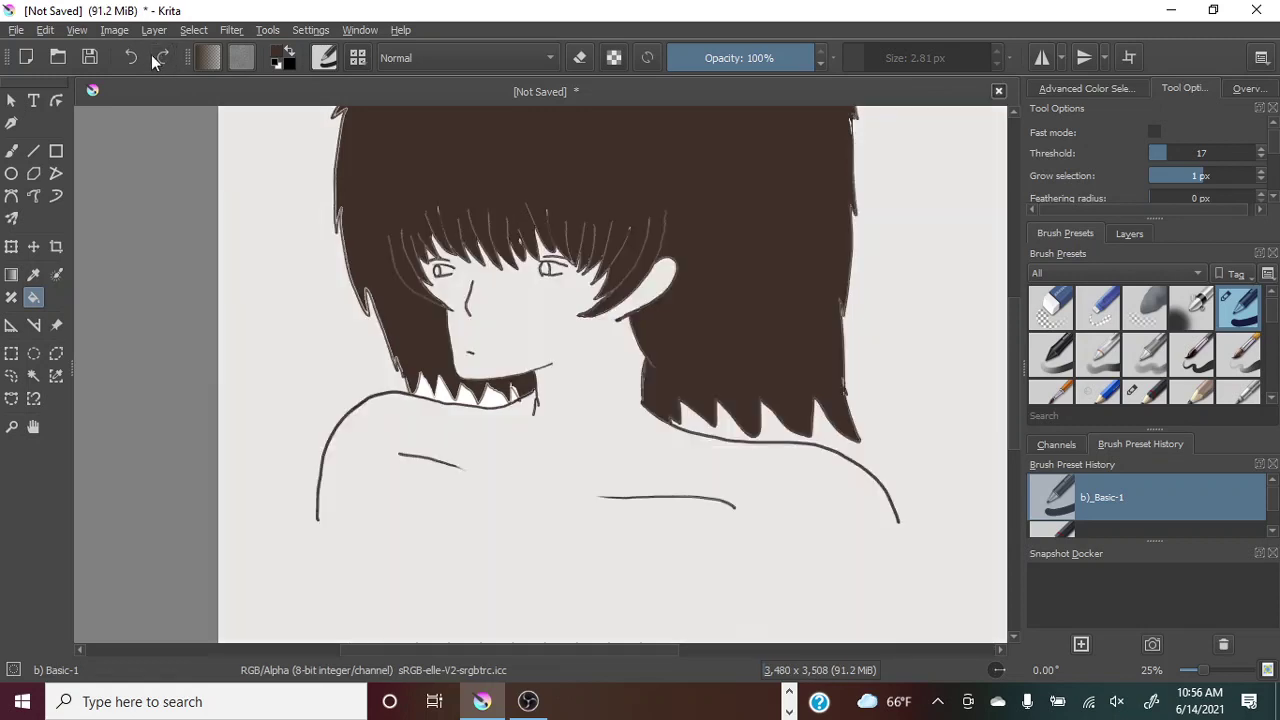
pyautogui.click(133, 57)
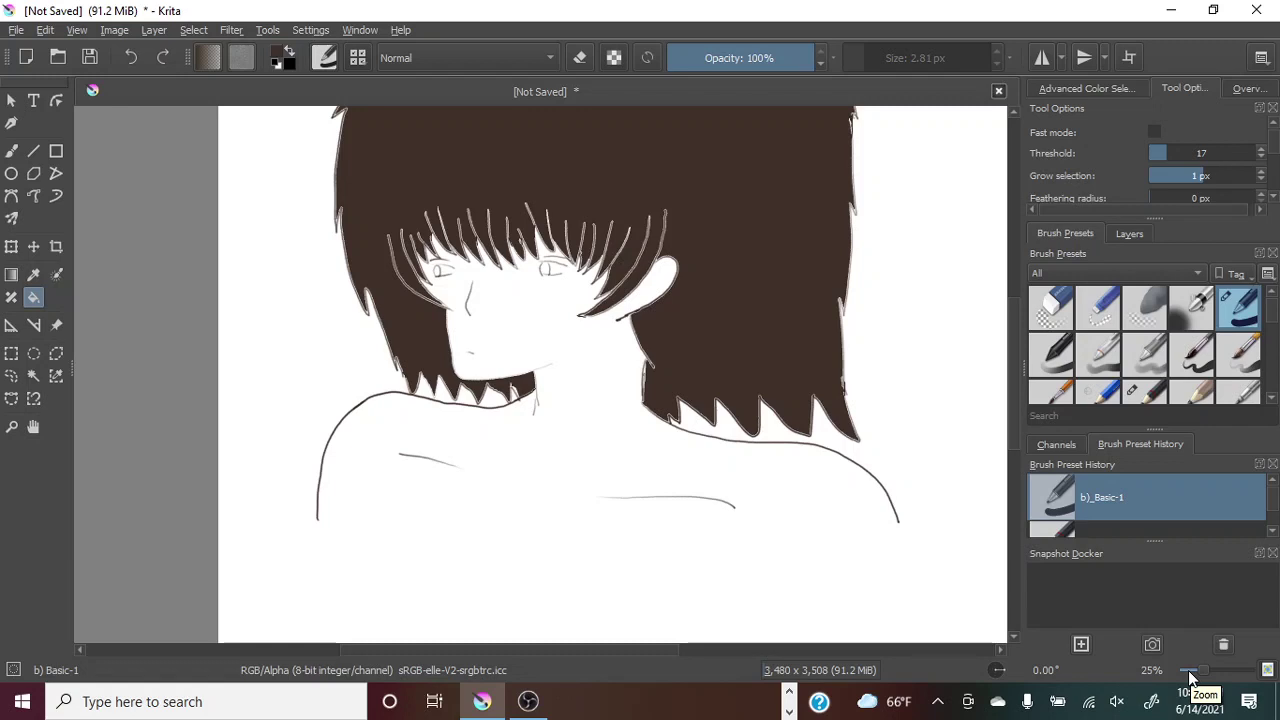
pyautogui.click(162, 57)
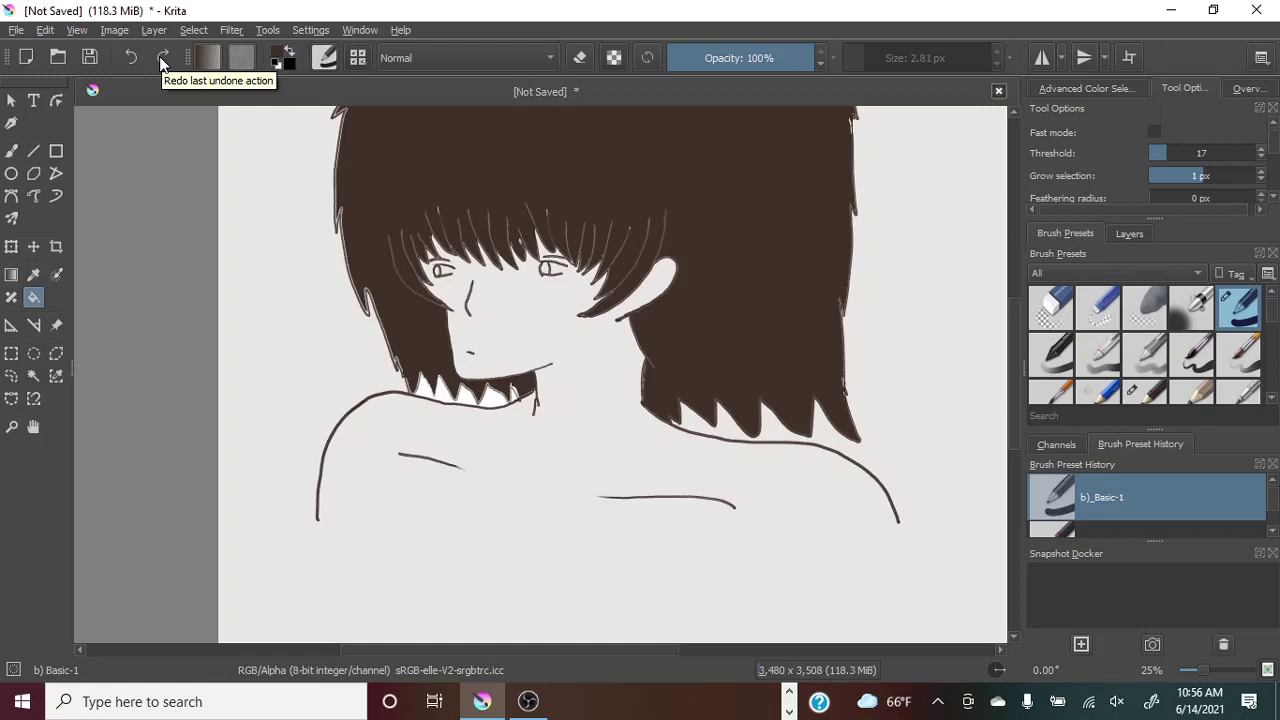
pyautogui.click(1152, 152)
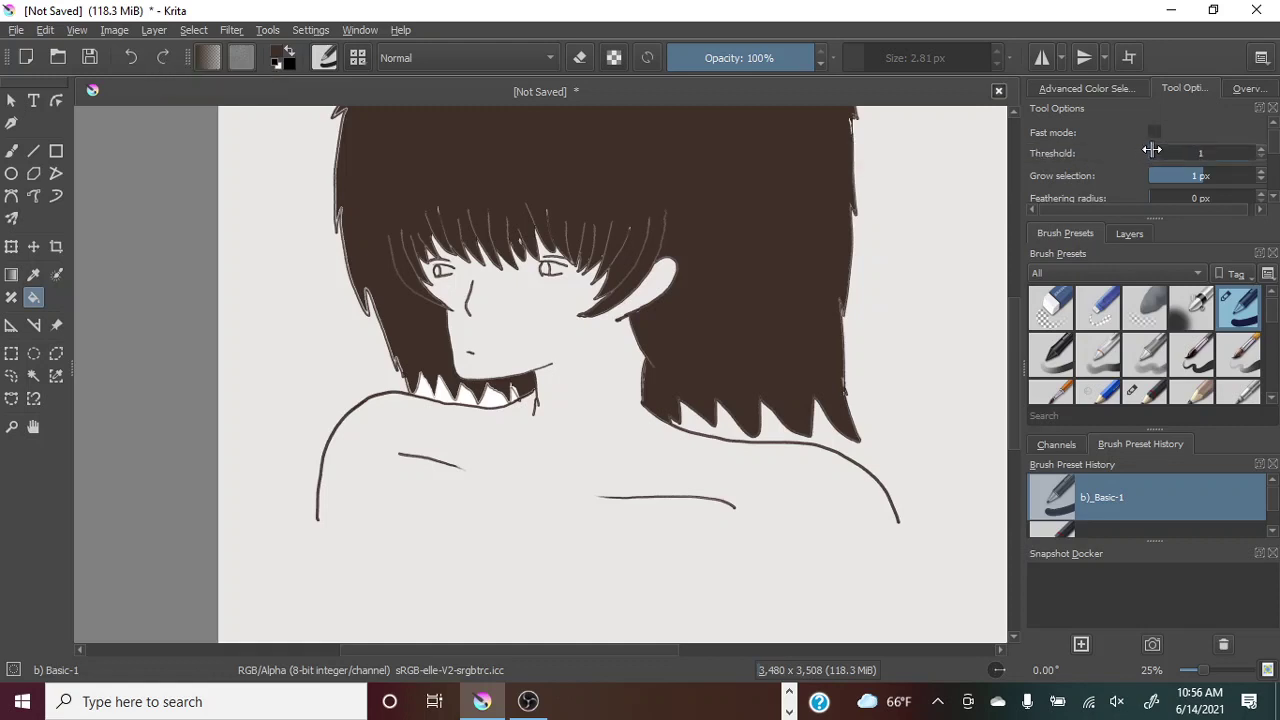
pyautogui.click(1082, 92)
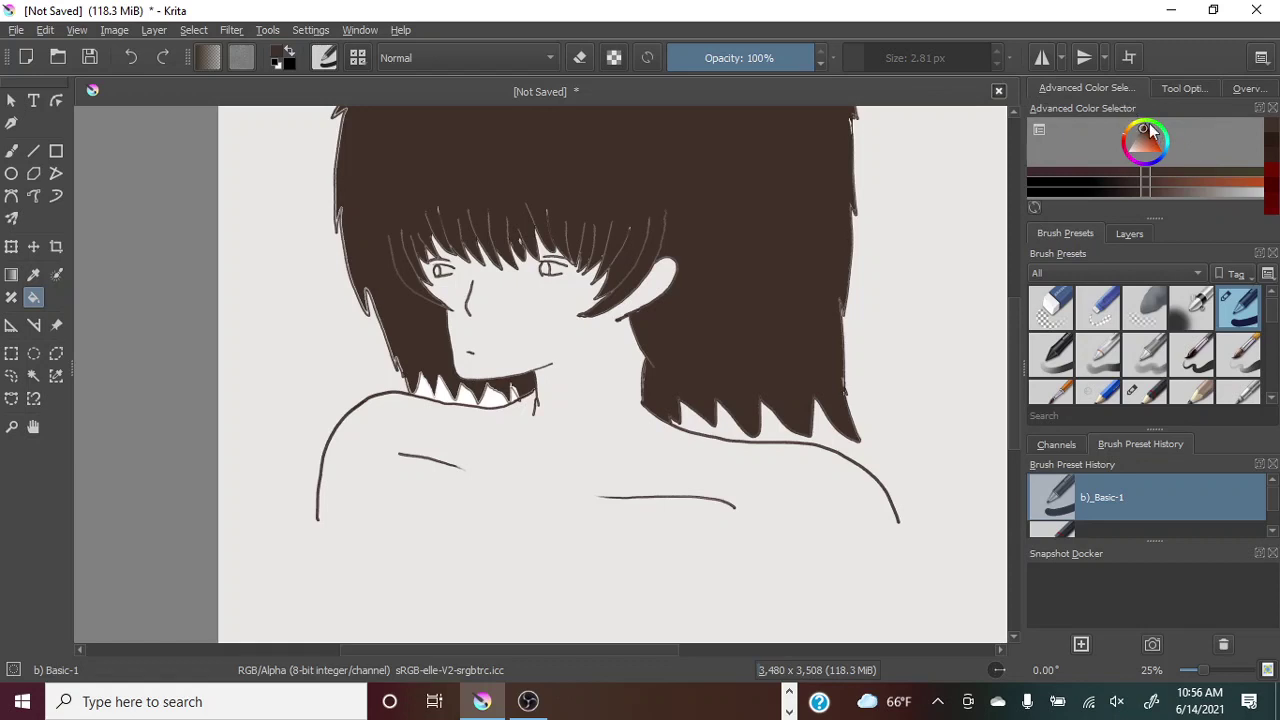
# Refill the grey background with near-white and show the Fill tool's threshold and grow settings.
pyautogui.moveTo(1145, 137); pyautogui.dragTo(1125, 160)
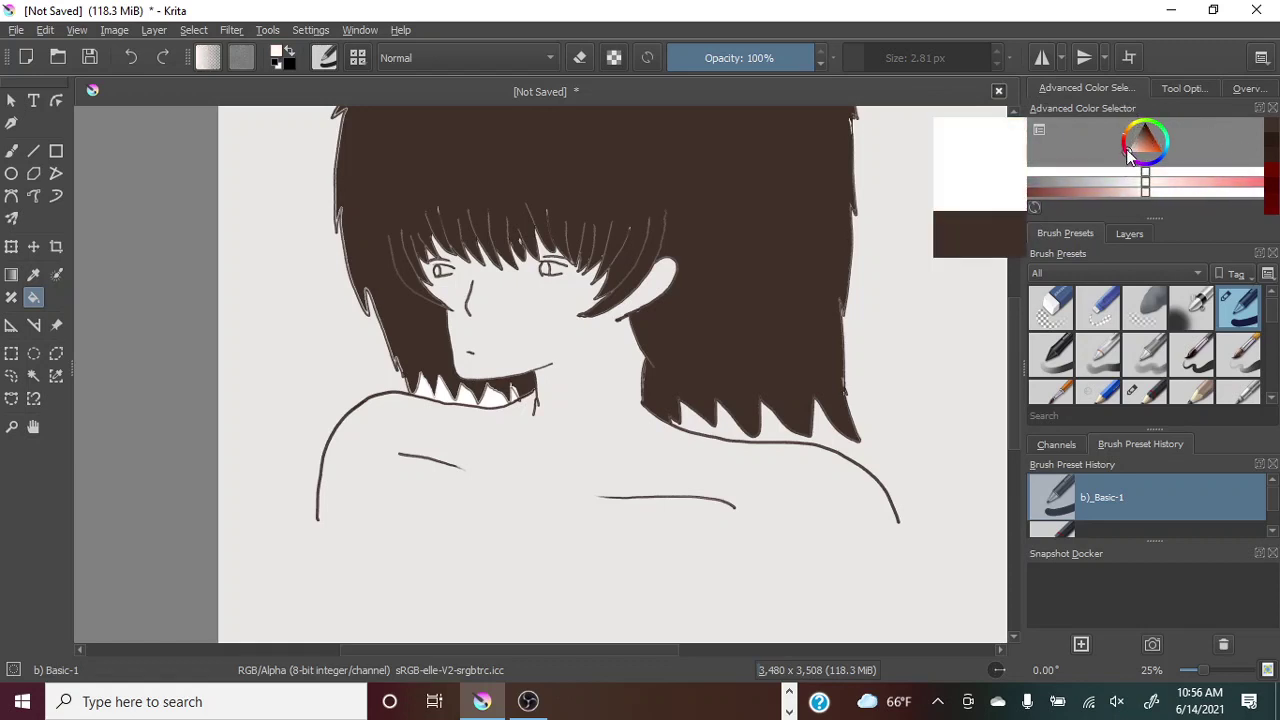
pyautogui.click(940, 352)
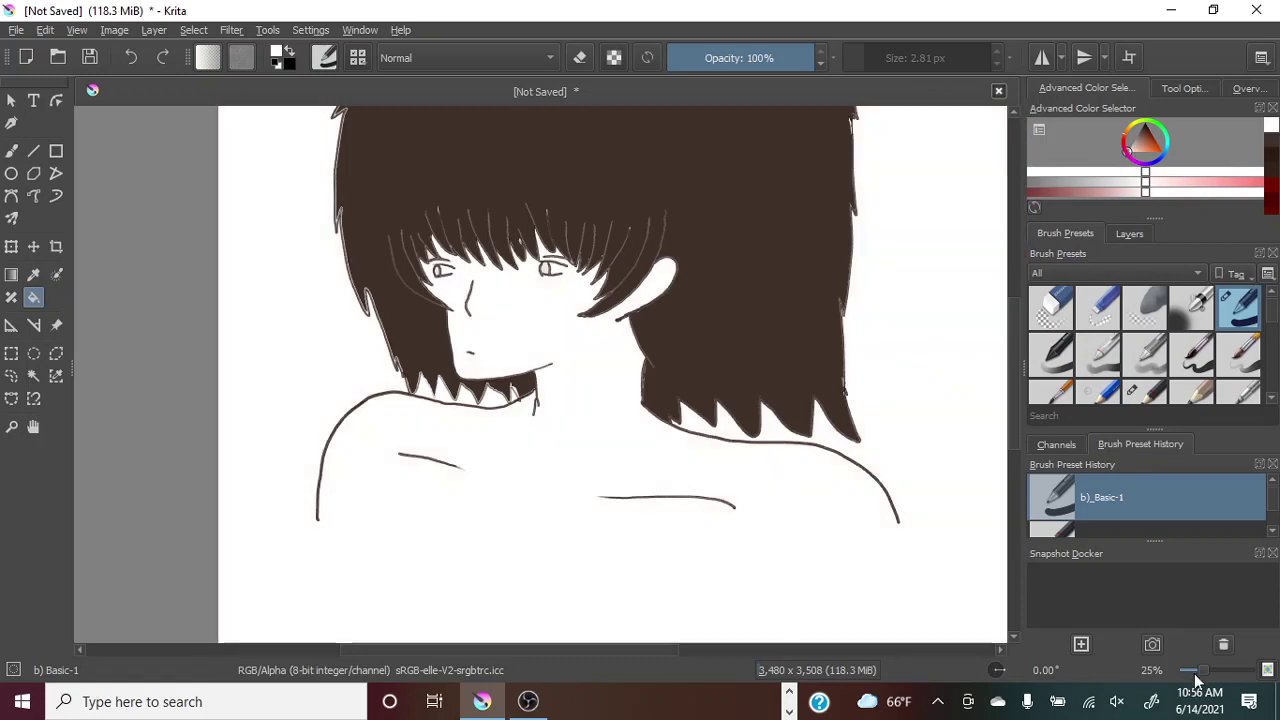
pyautogui.moveTo(1014, 347); pyautogui.dragTo(1015, 315)
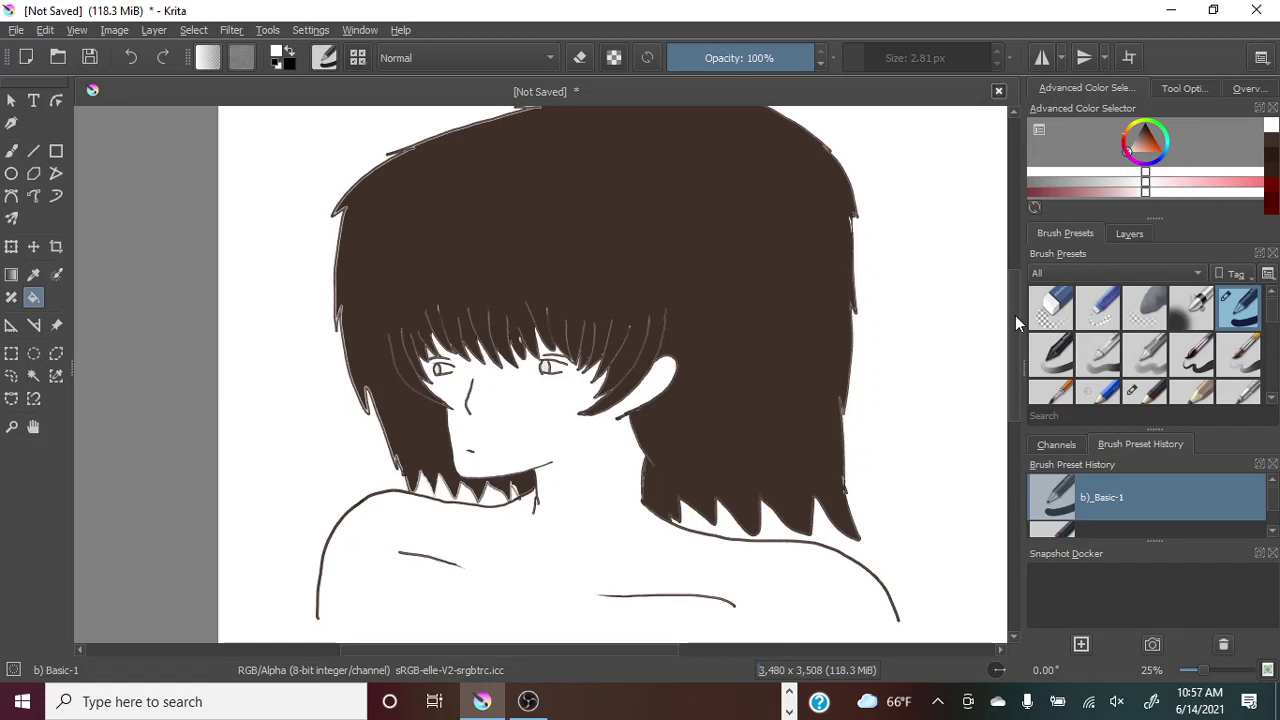
pyautogui.click(1179, 91)
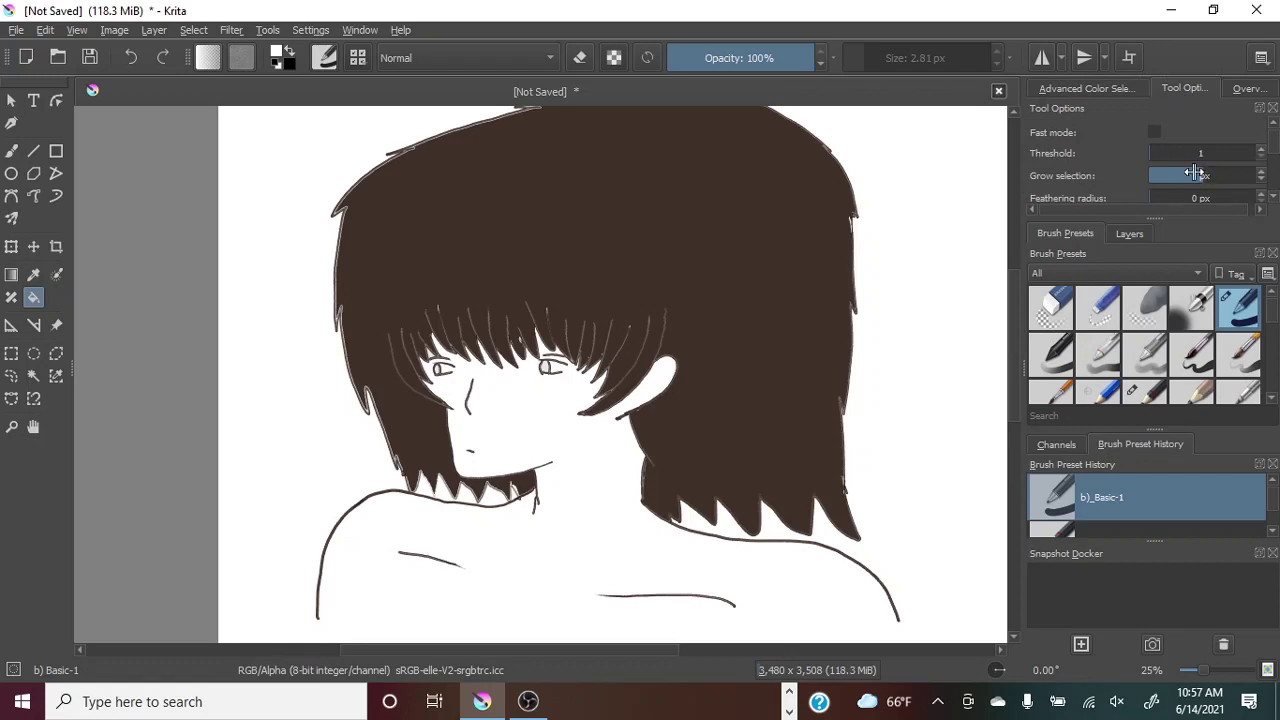
pyautogui.scroll(-3, 1010, 398)
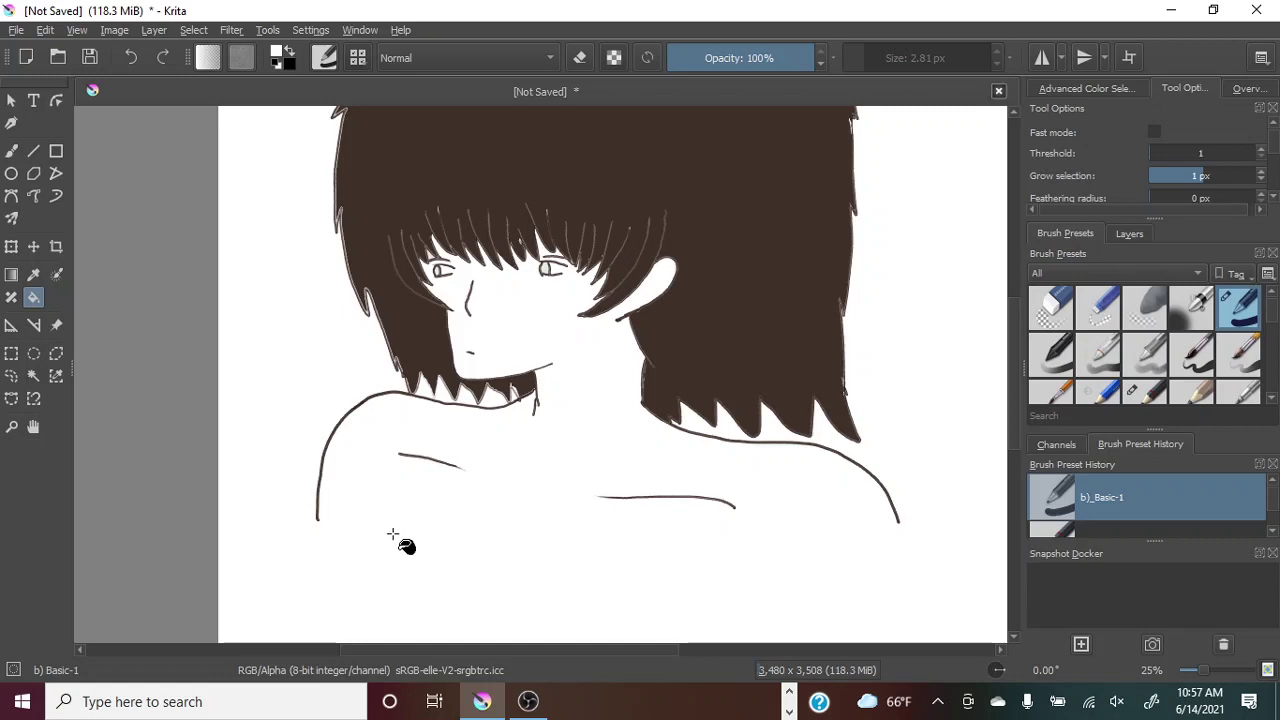
# Switch to the Freehand Brush with the c) Pencil-2 preset at 15.63 px.
pyautogui.click(12, 152)
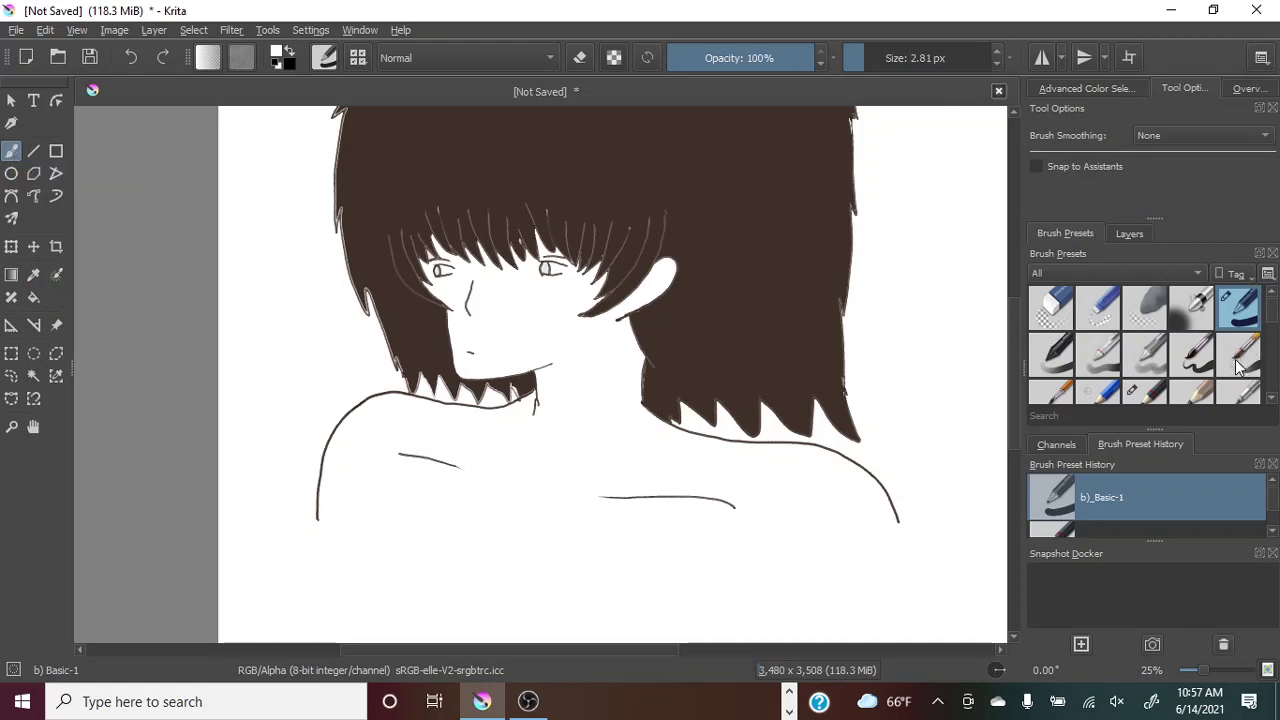
pyautogui.scroll(-1, 1274, 322)
pyautogui.scroll(-1, 1274, 322)
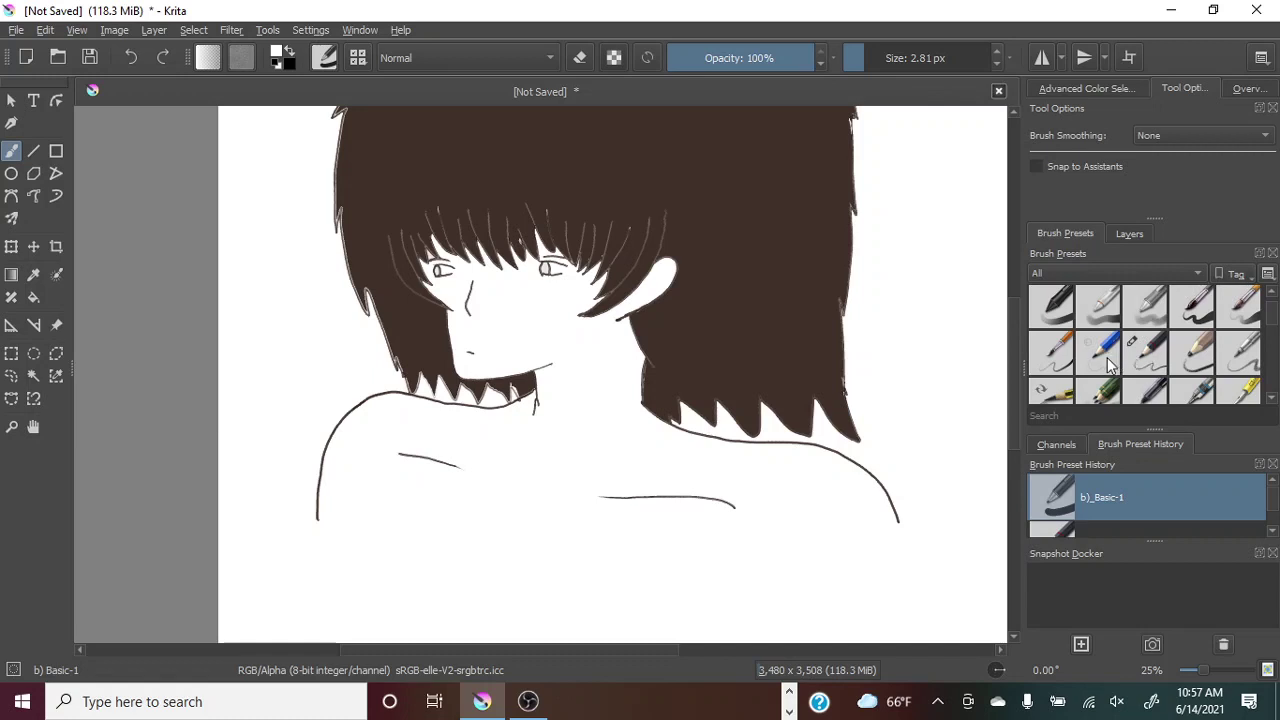
pyautogui.click(1145, 357)
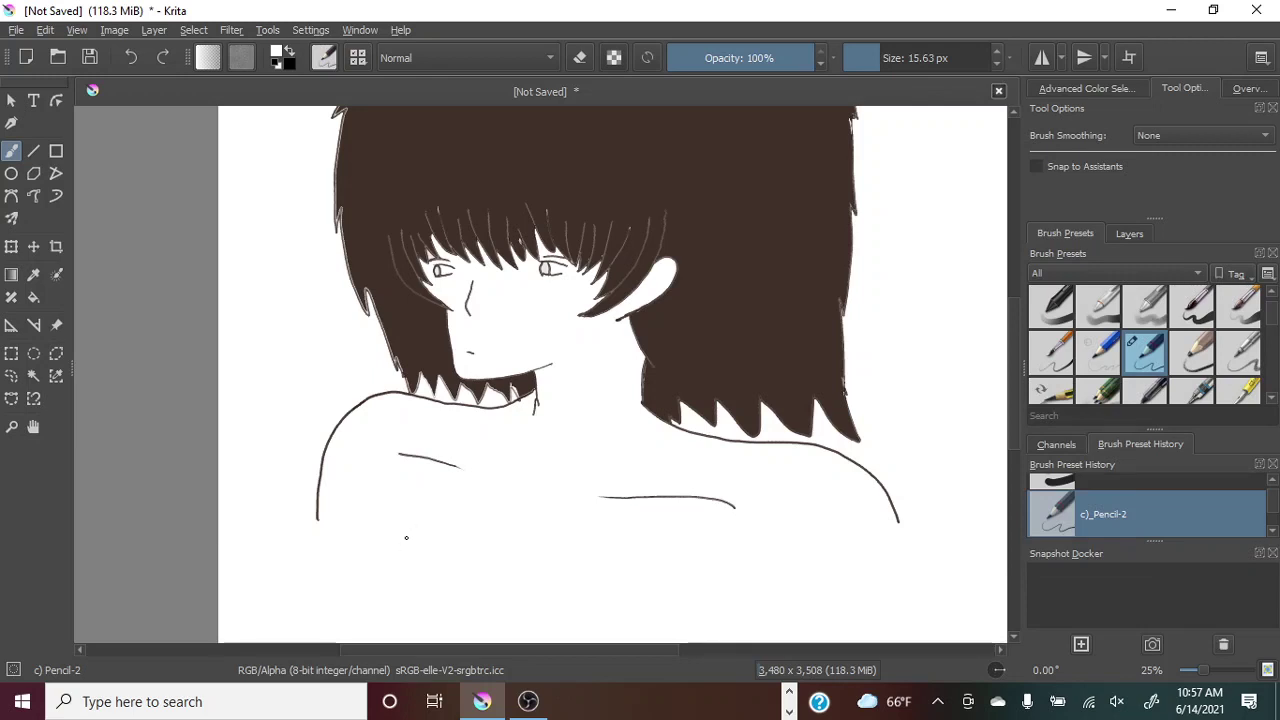
# Show the Layers docker and toggle Paint Layer 2's visibility to check the hair fill.
pyautogui.click(1129, 233)
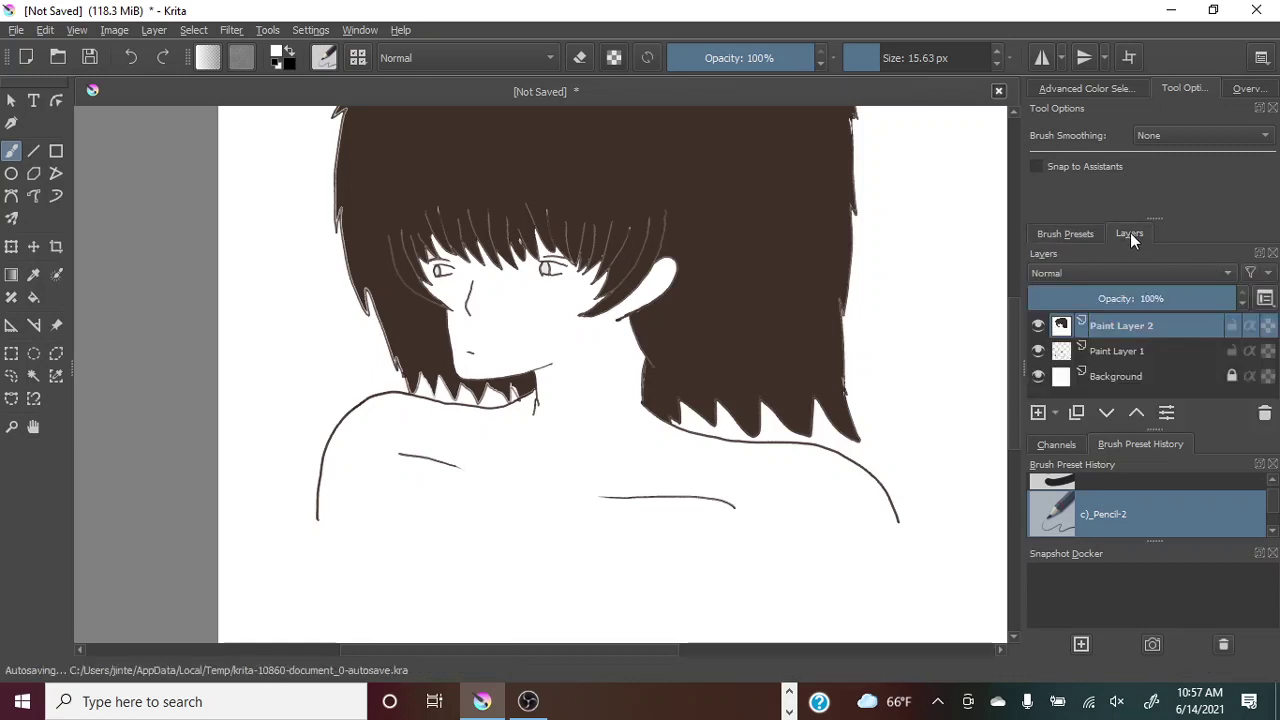
pyautogui.click(1038, 326)
pyautogui.click(1038, 326)
pyautogui.click(1037, 327)
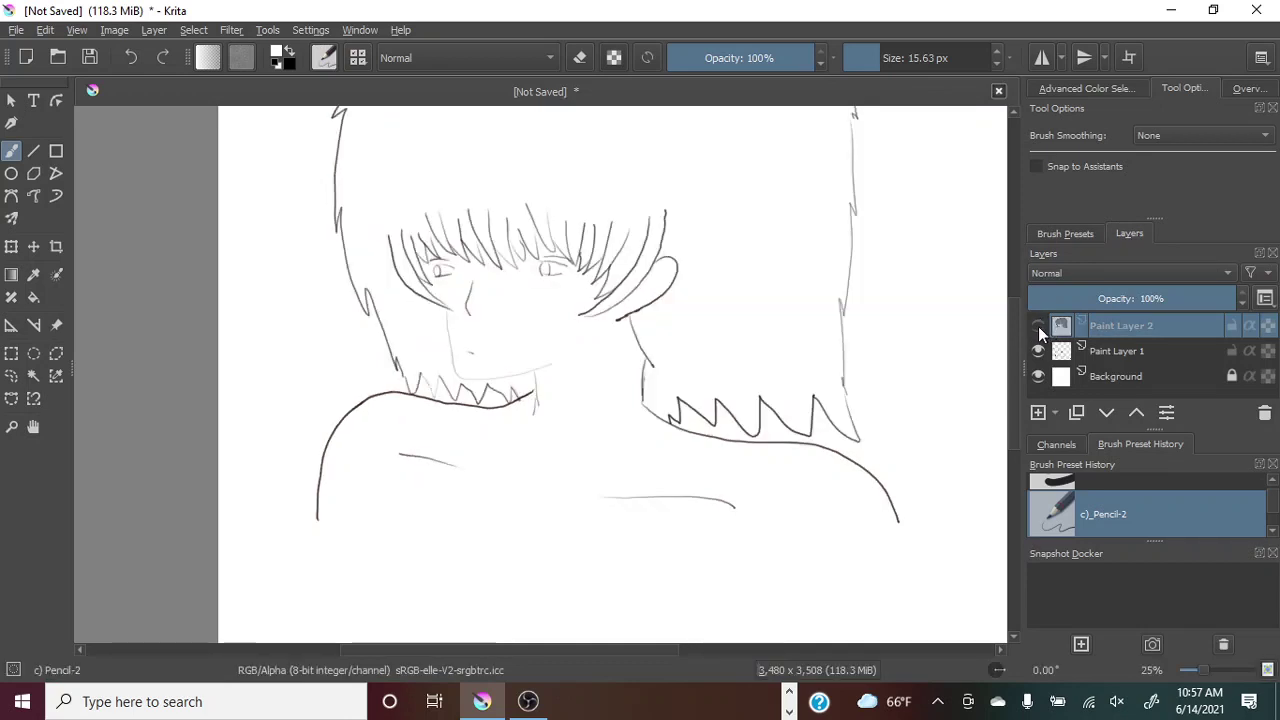
pyautogui.click(1038, 326)
pyautogui.click(1039, 328)
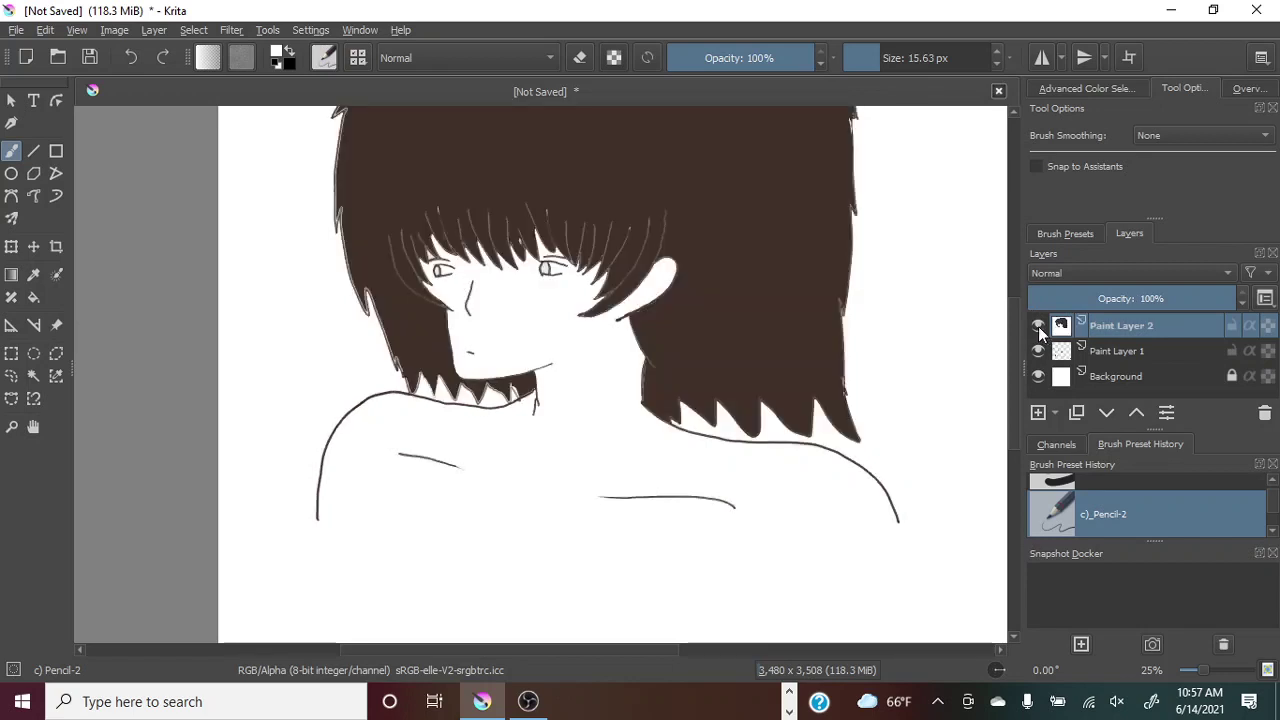
pyautogui.click(1038, 326)
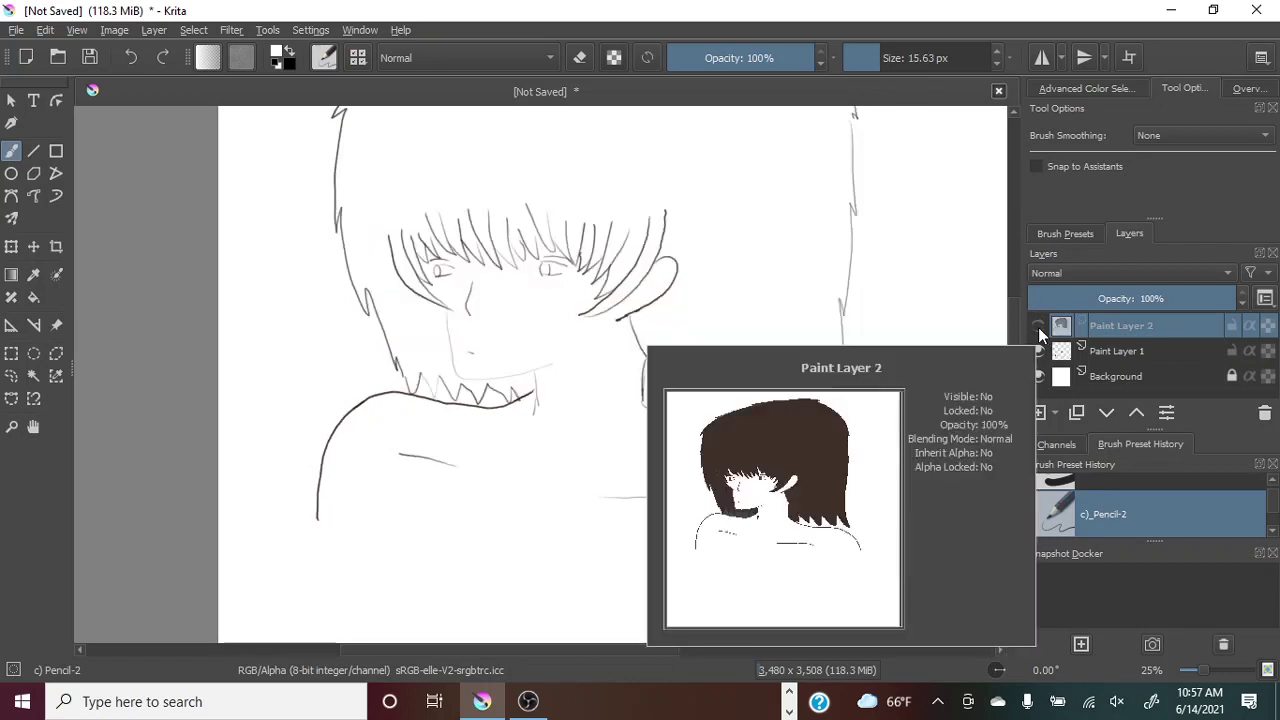
pyautogui.click(1037, 327)
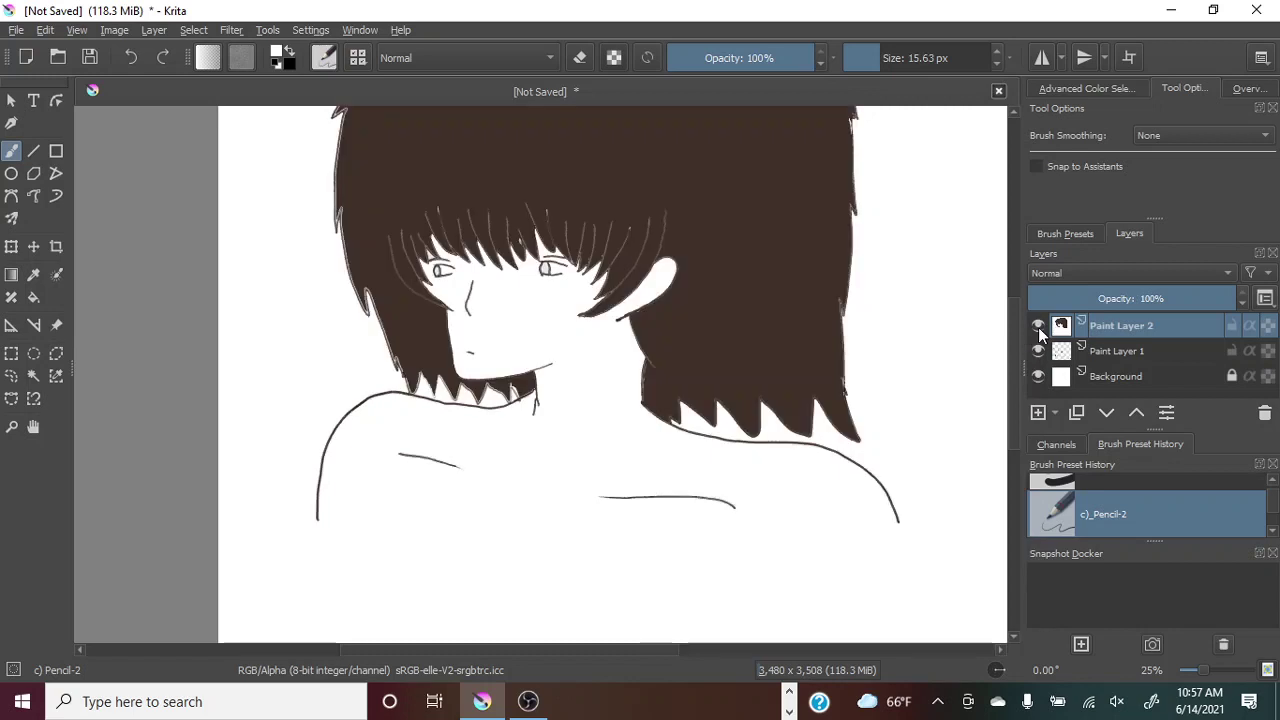
pyautogui.click(1038, 327)
pyautogui.click(1038, 327)
pyautogui.click(1038, 327)
pyautogui.click(1038, 326)
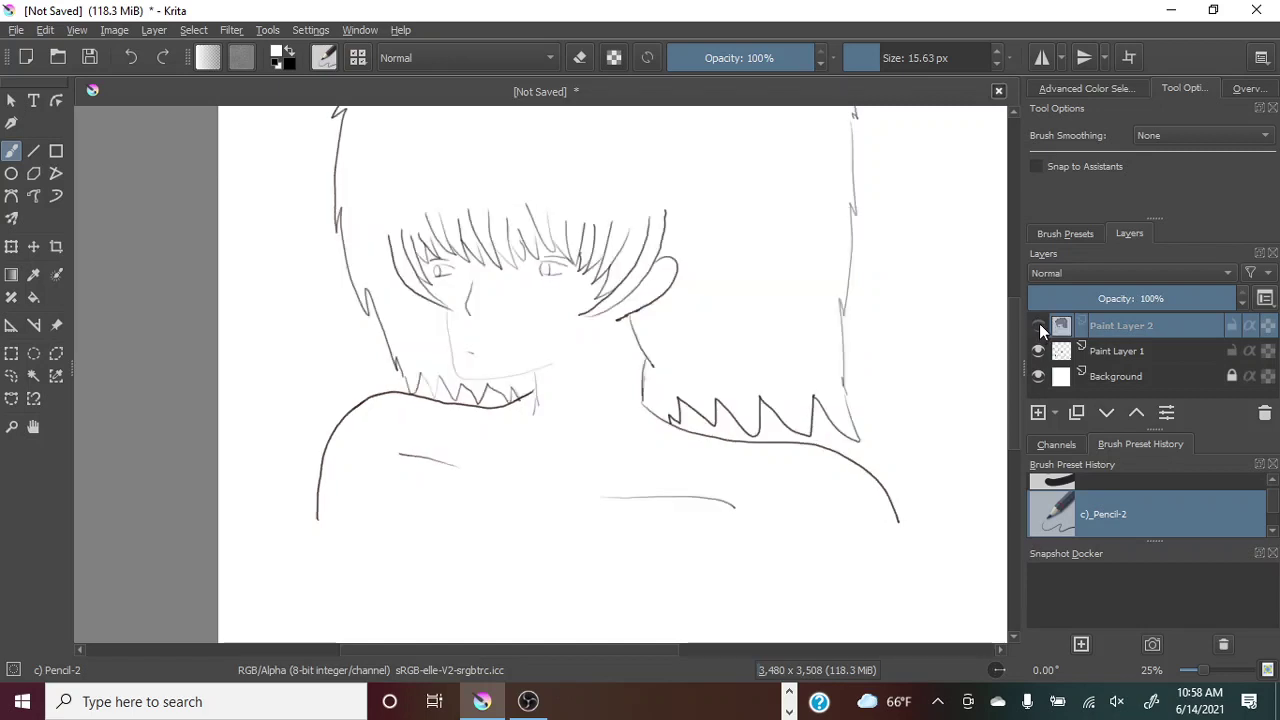
pyautogui.click(1039, 324)
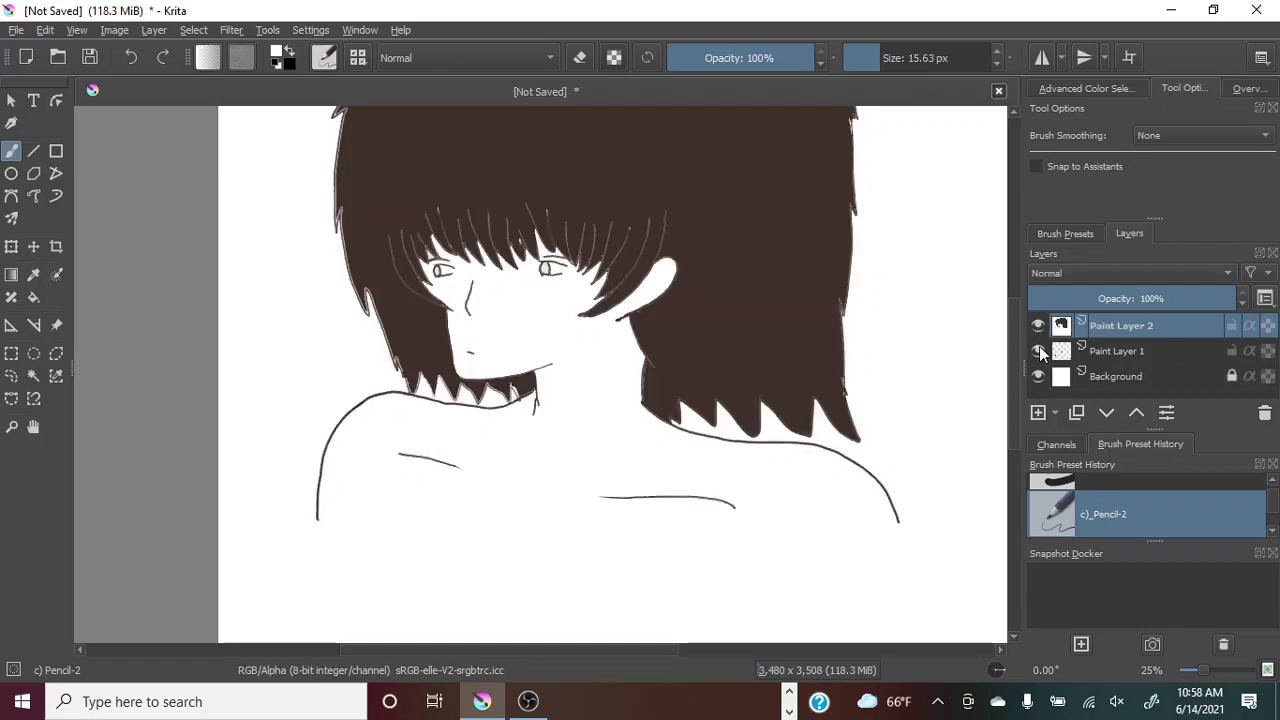
pyautogui.click(1038, 349)
pyautogui.click(1038, 349)
pyautogui.click(1039, 350)
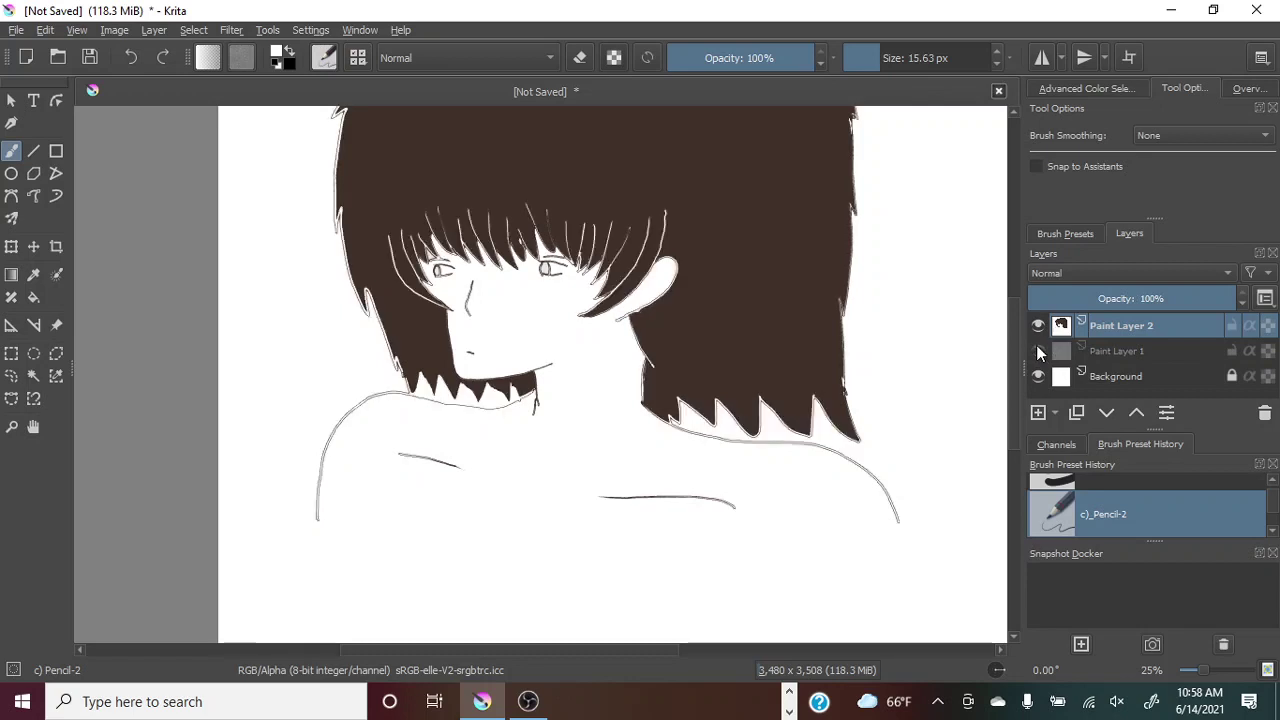
pyautogui.click(1037, 347)
pyautogui.click(1037, 347)
pyautogui.click(1038, 349)
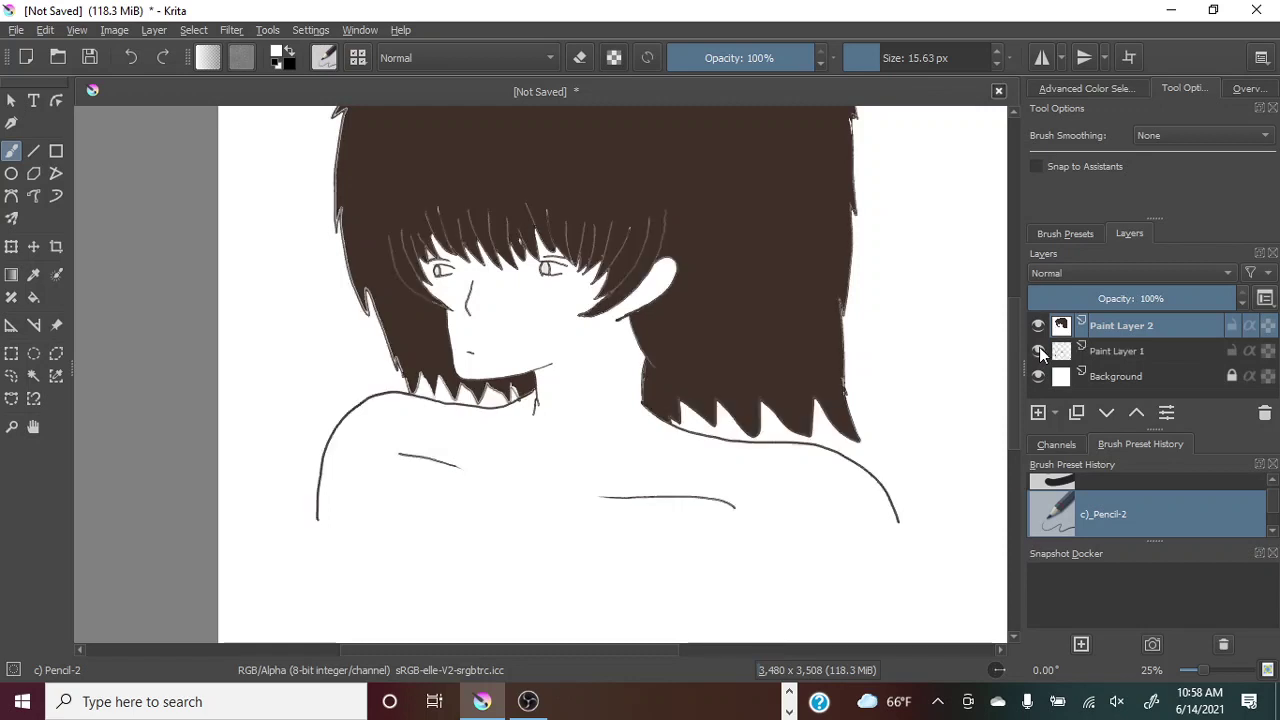
pyautogui.click(1038, 349)
pyautogui.click(1038, 349)
# Zoom out to 17% to see the whole page and show the Advanced Color Selector.
pyautogui.moveTo(1010, 333); pyautogui.dragTo(1013, 302)
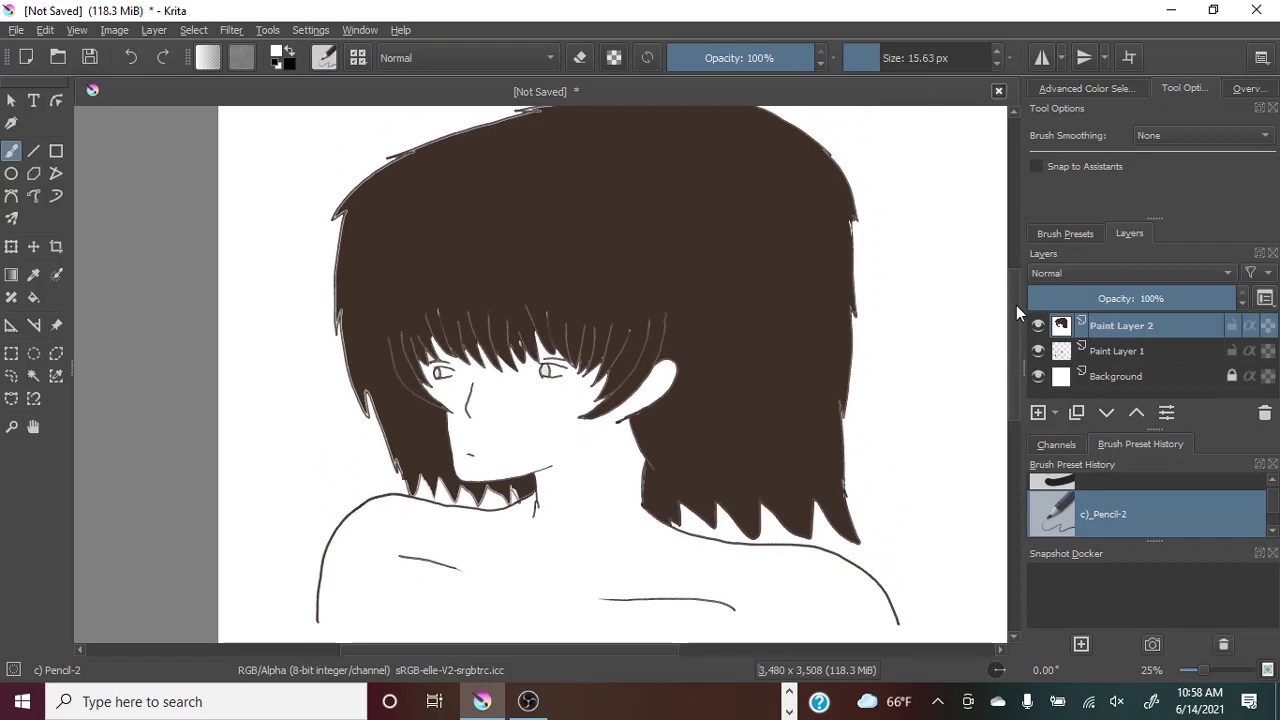
pyautogui.moveTo(1201, 666); pyautogui.dragTo(1196, 665)
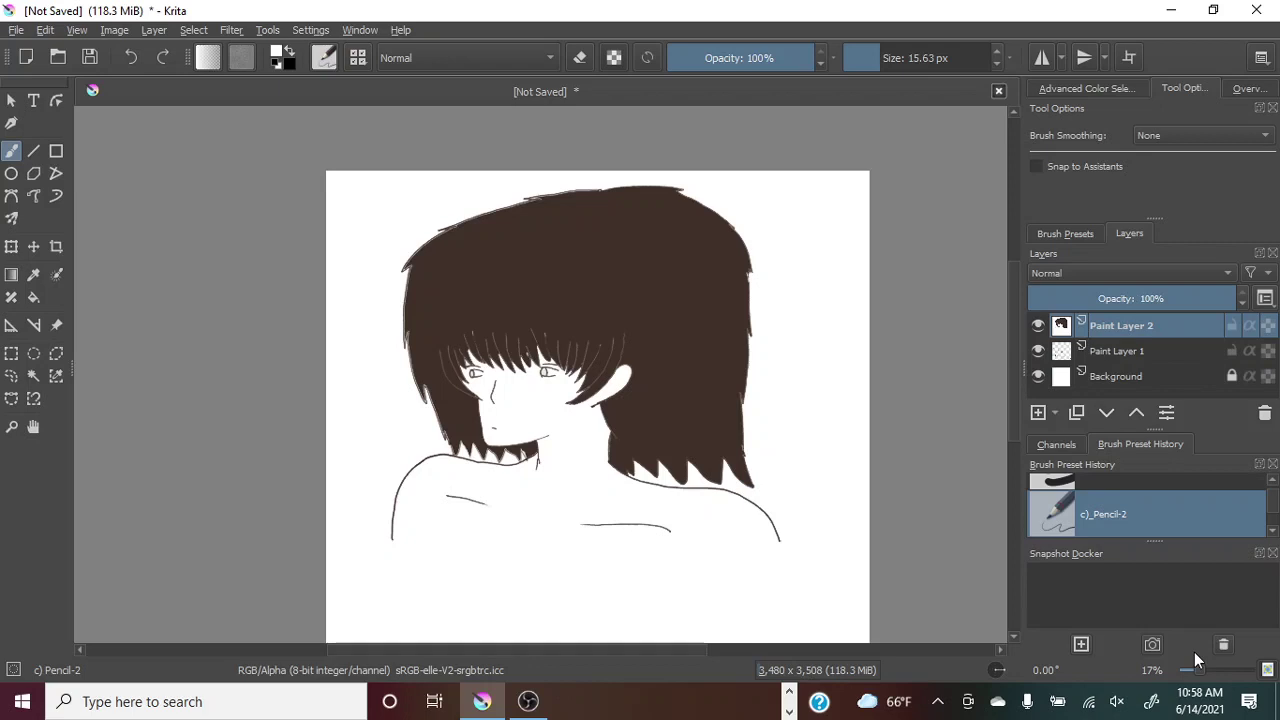
pyautogui.click(1108, 90)
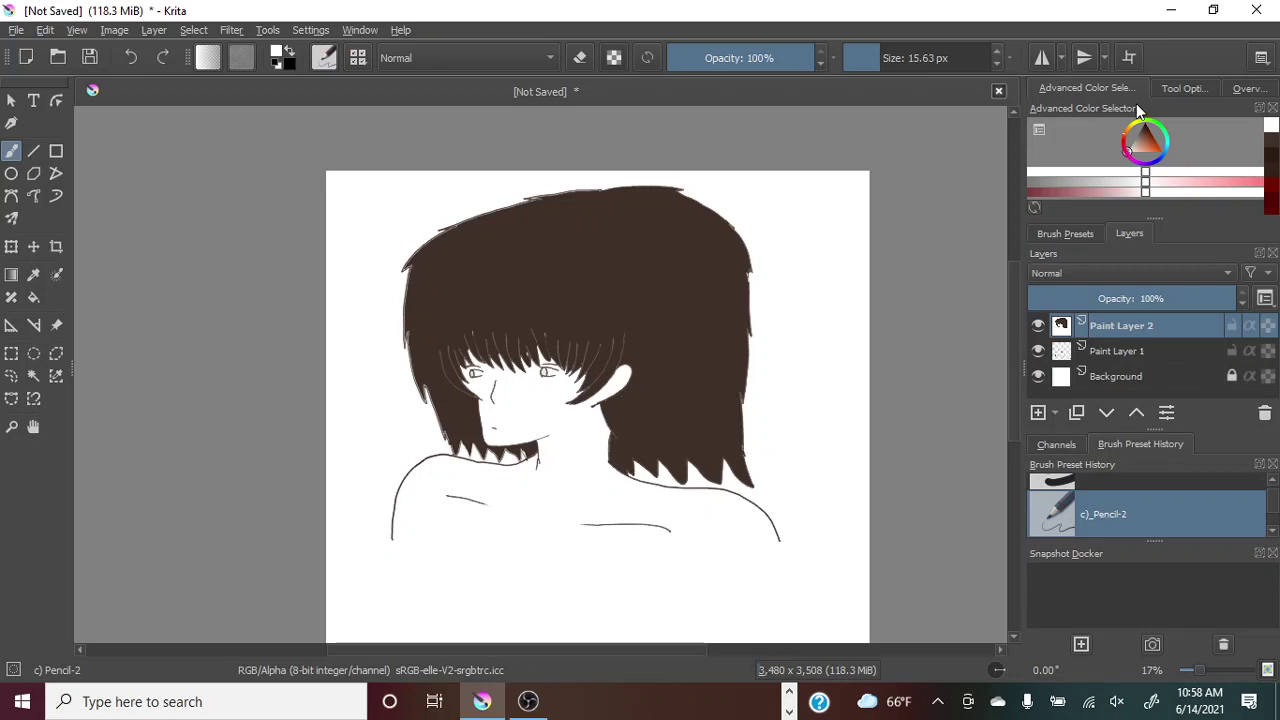
# Pick a deep maroon in the floated, enlarged Advanced Color Selector, then dock it back.
pyautogui.moveTo(1136, 103); pyautogui.dragTo(905, 460)
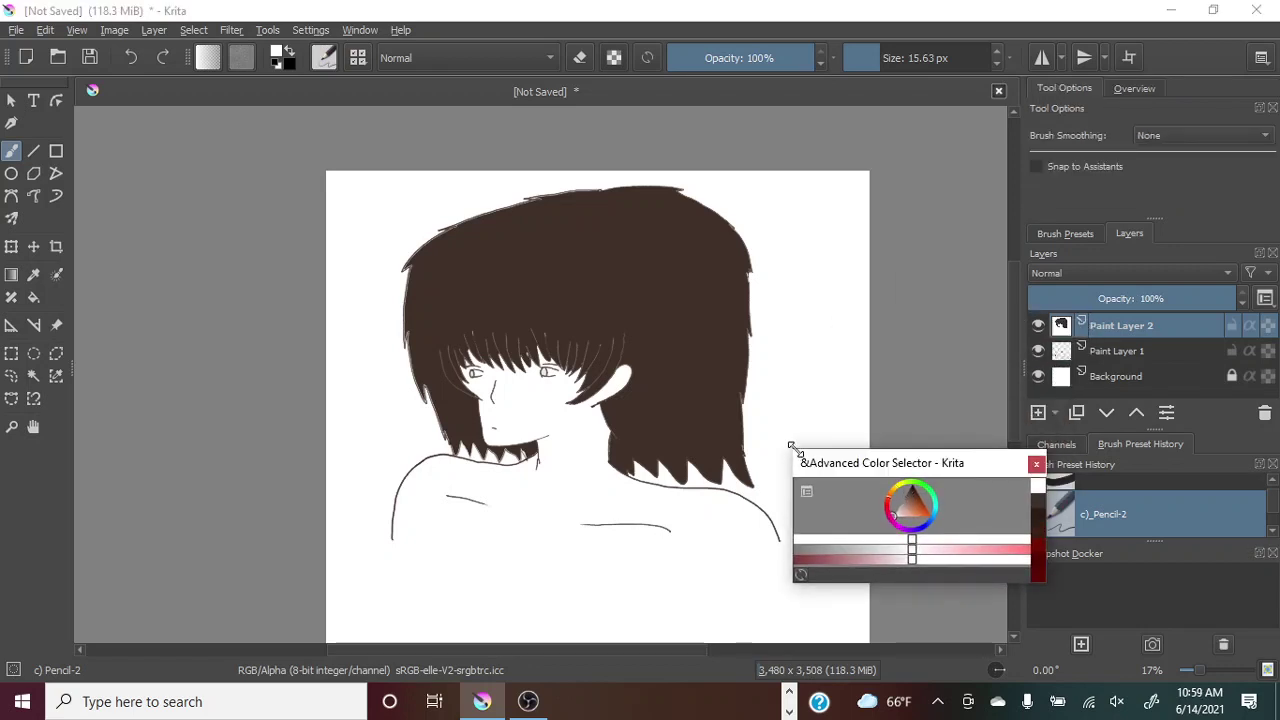
pyautogui.moveTo(800, 450); pyautogui.dragTo(530, 190)
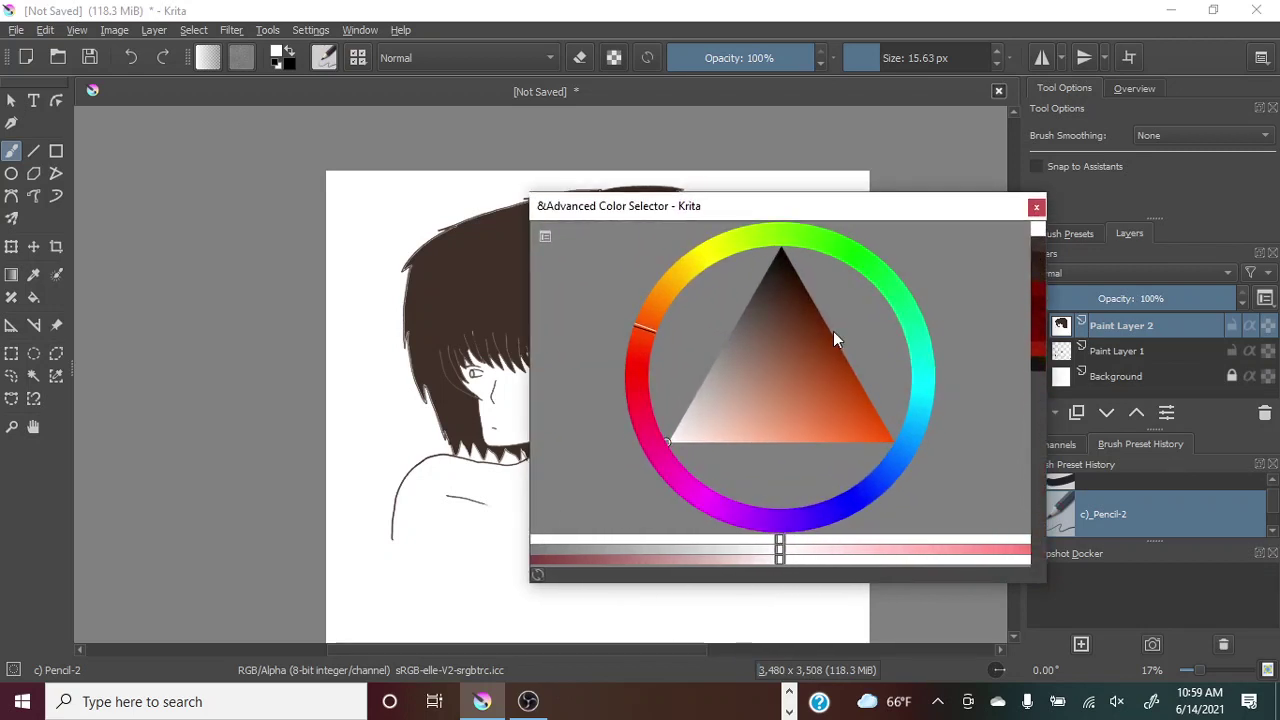
pyautogui.moveTo(833, 351); pyautogui.dragTo(855, 350)
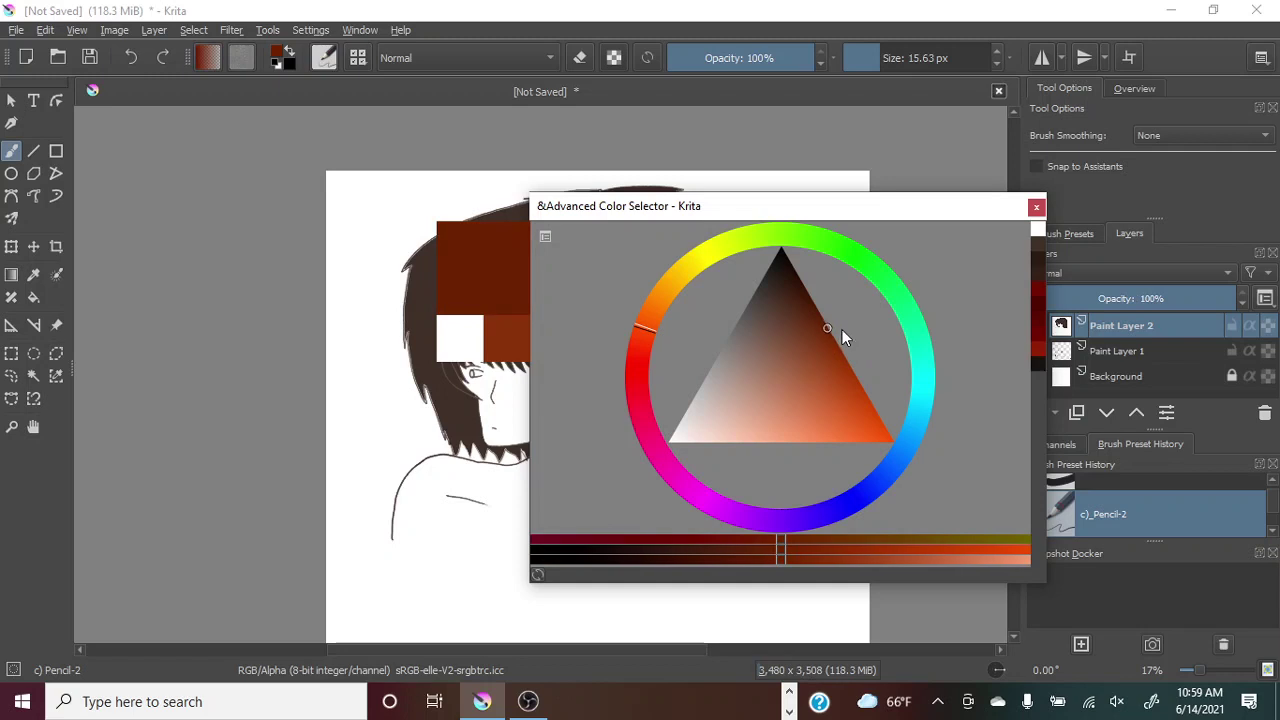
pyautogui.moveTo(855, 350); pyautogui.dragTo(856, 355)
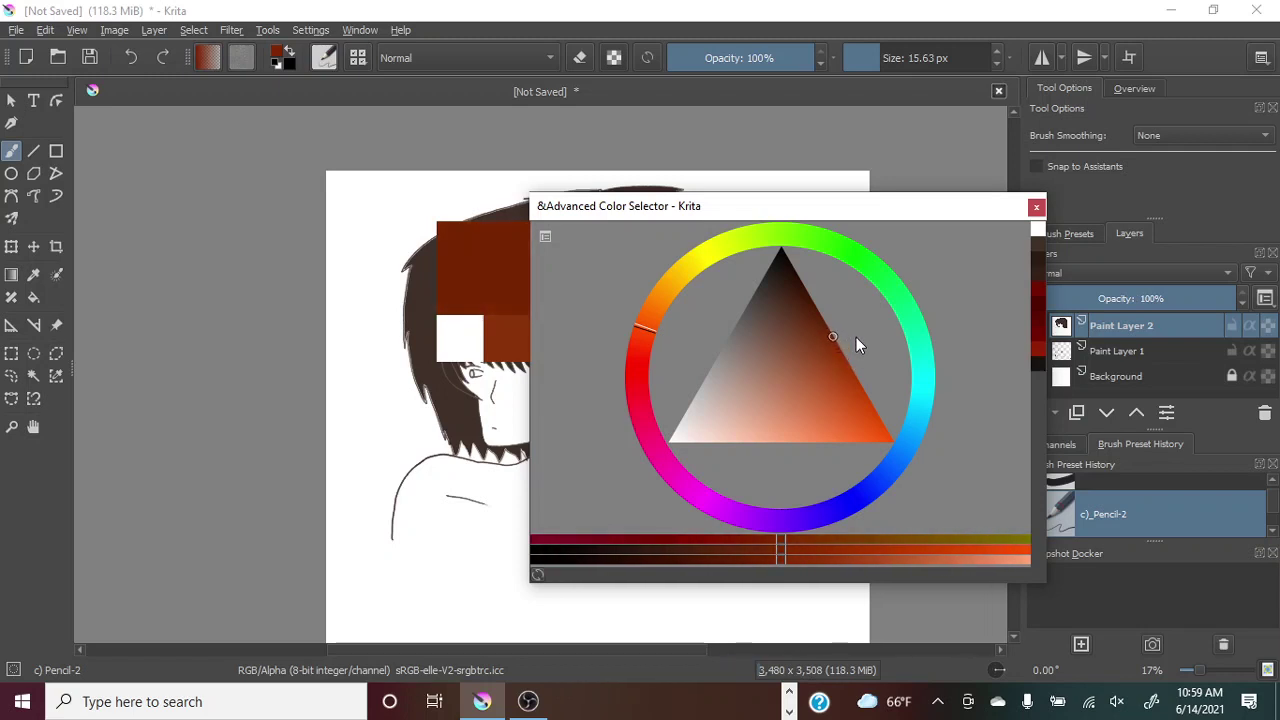
pyautogui.click(649, 338)
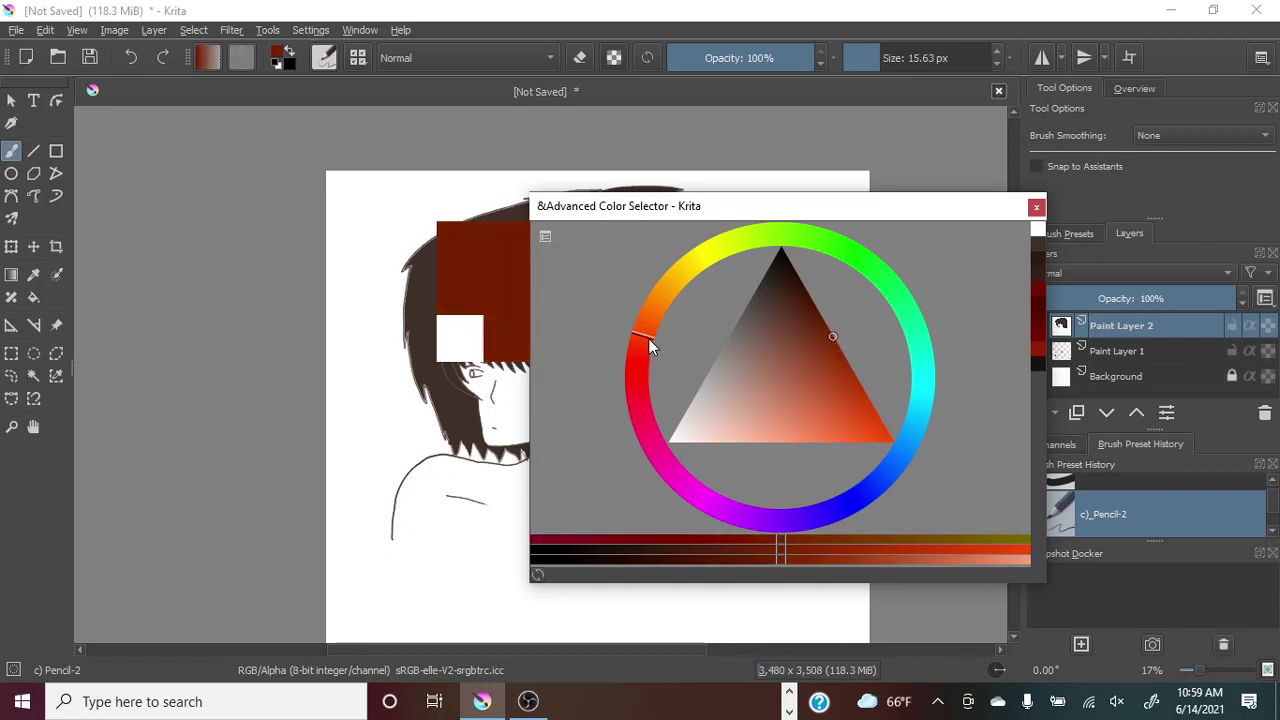
pyautogui.click(644, 347)
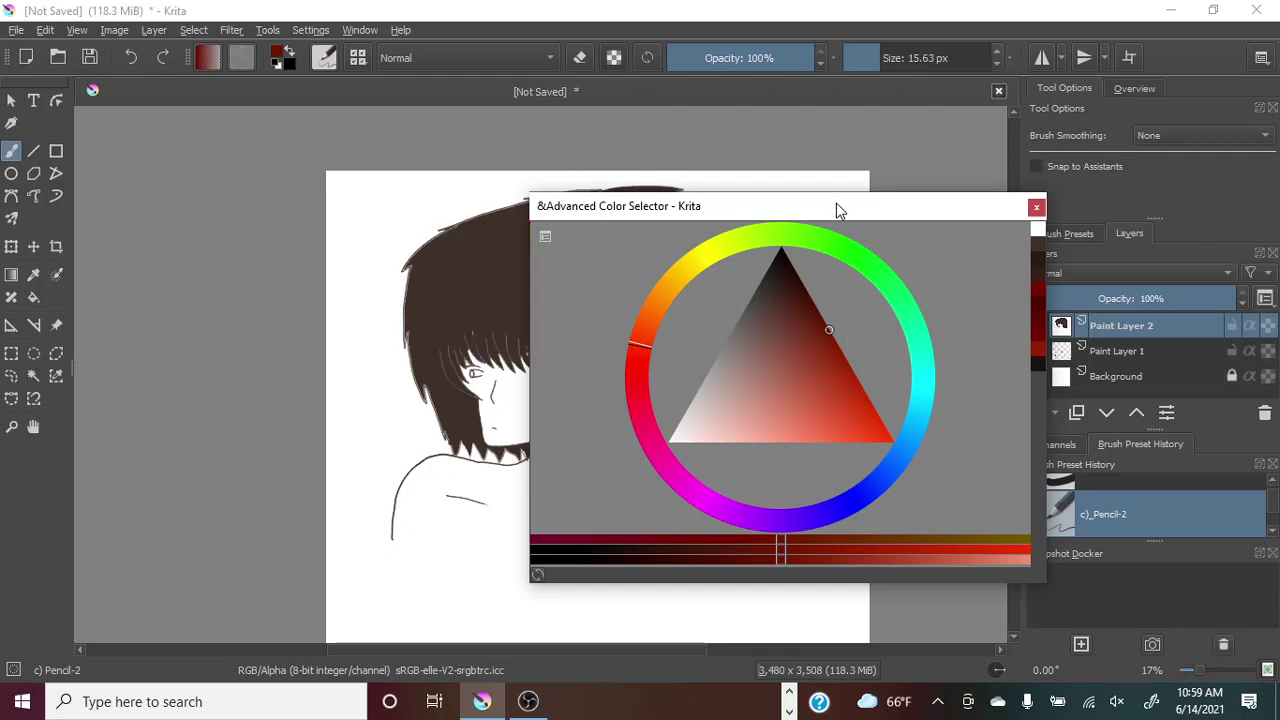
pyautogui.moveTo(838, 210); pyautogui.dragTo(1085, 146)
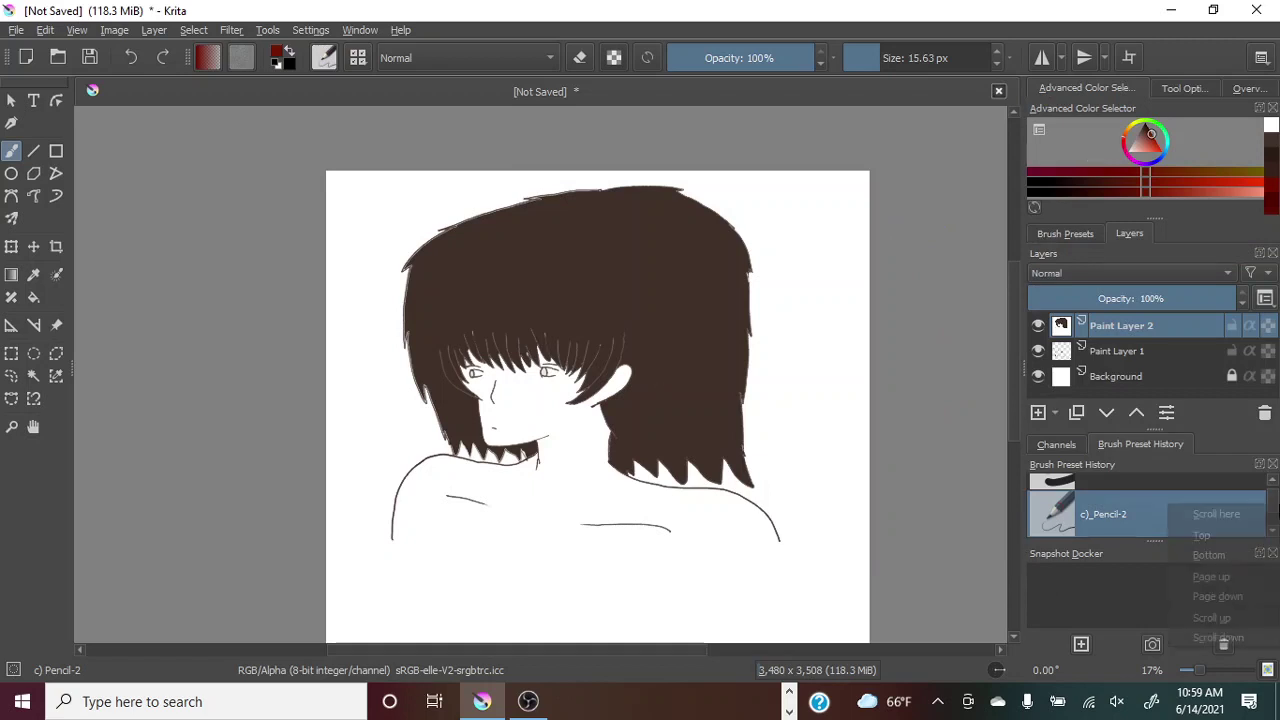
# Paint a thin maroon line along the shoulders' lower edge with the 2.81 px Basic-1 brush.
pyautogui.scroll(-1, 1272, 510)
pyautogui.scroll(1, 1272, 510)
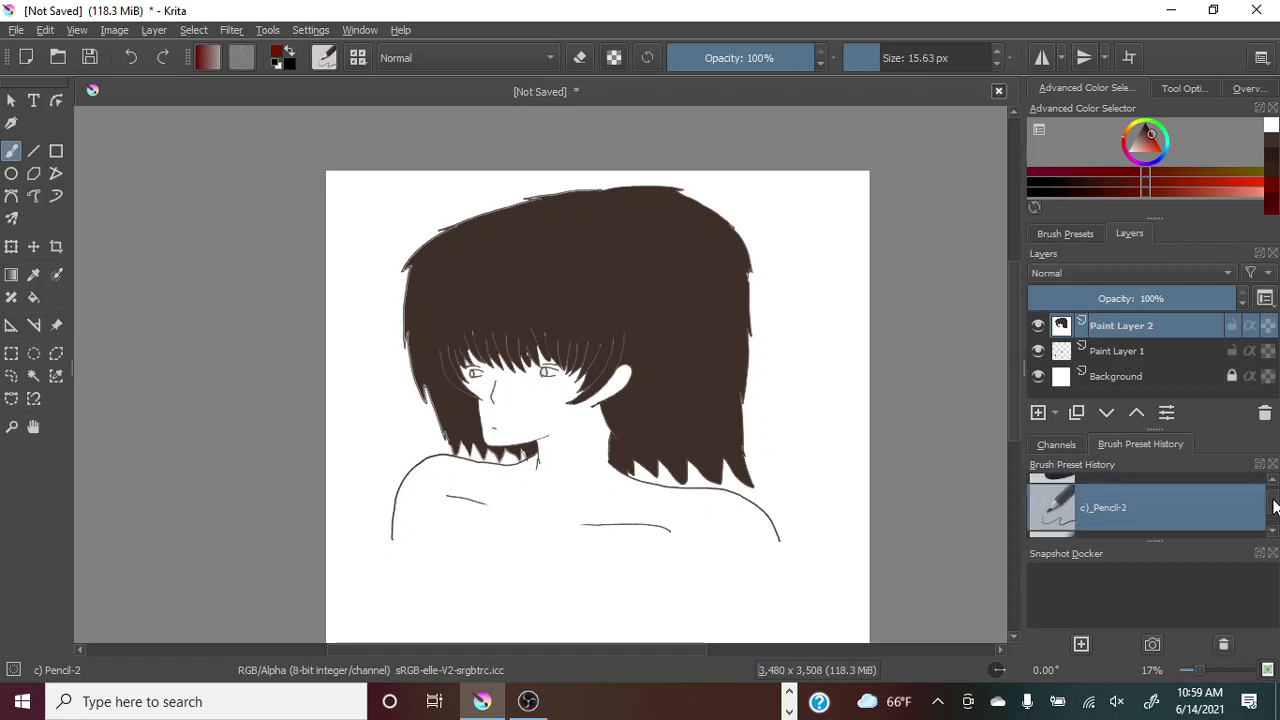
pyautogui.scroll(1, 1272, 510)
pyautogui.click(1105, 499)
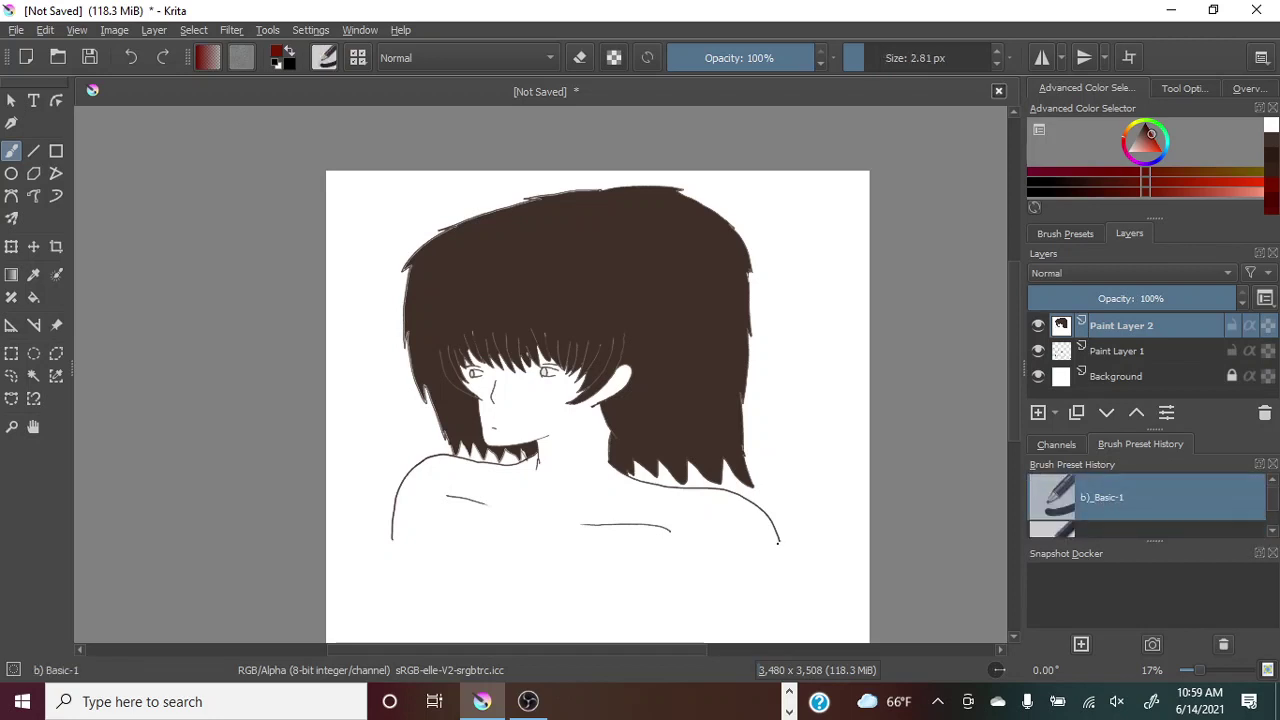
pyautogui.moveTo(770, 548)
pyautogui.mouseDown()
pyautogui.moveTo(654, 575)
pyautogui.moveTo(552, 574)
pyautogui.moveTo(417, 548)
pyautogui.mouseUp()
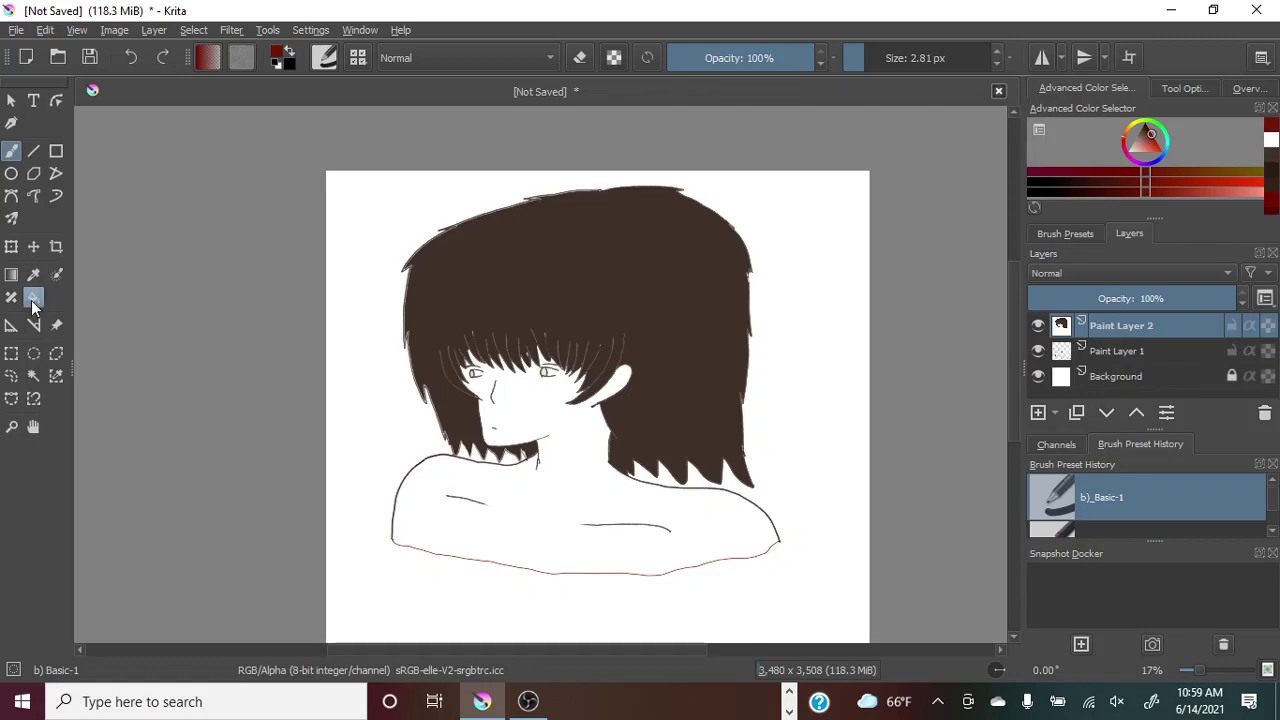
# Zoom in and paint thin maroon accents along the inner and outer corners of both eyes.
pyautogui.click(1214, 670)
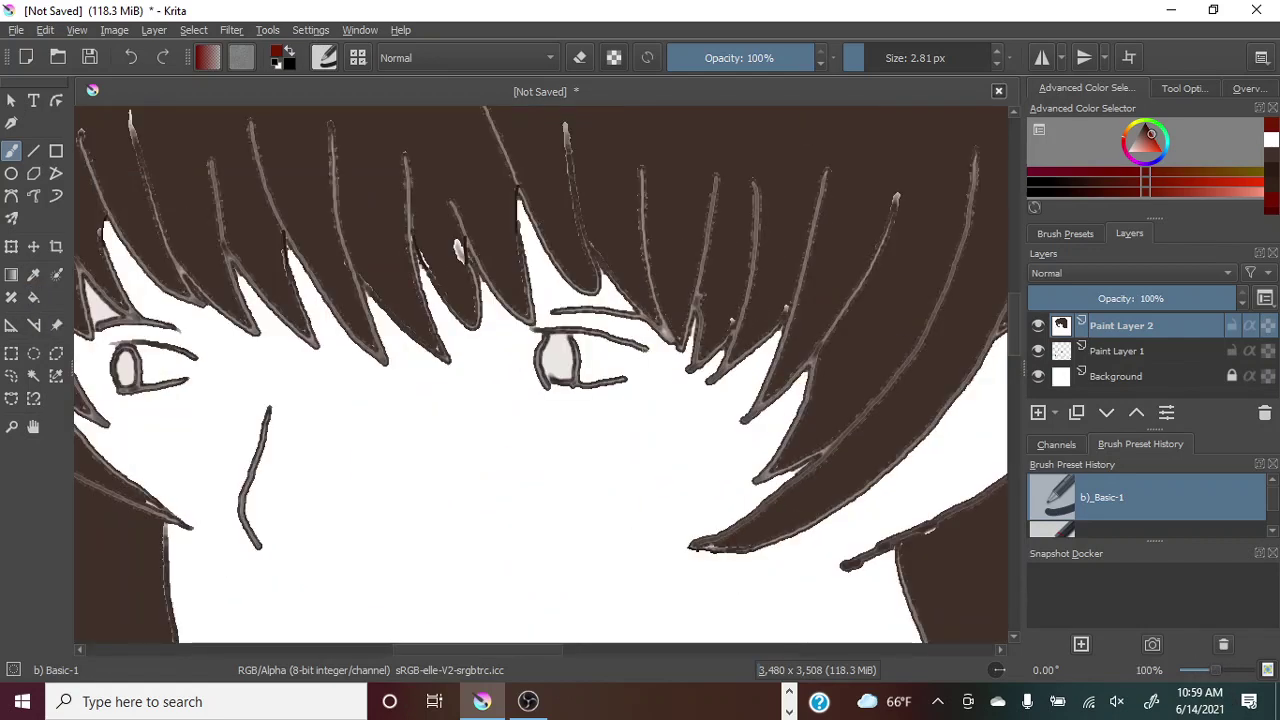
pyautogui.moveTo(646, 349); pyautogui.dragTo(627, 377)
pyautogui.moveTo(530, 329); pyautogui.dragTo(541, 386)
pyautogui.moveTo(197, 355); pyautogui.dragTo(184, 385)
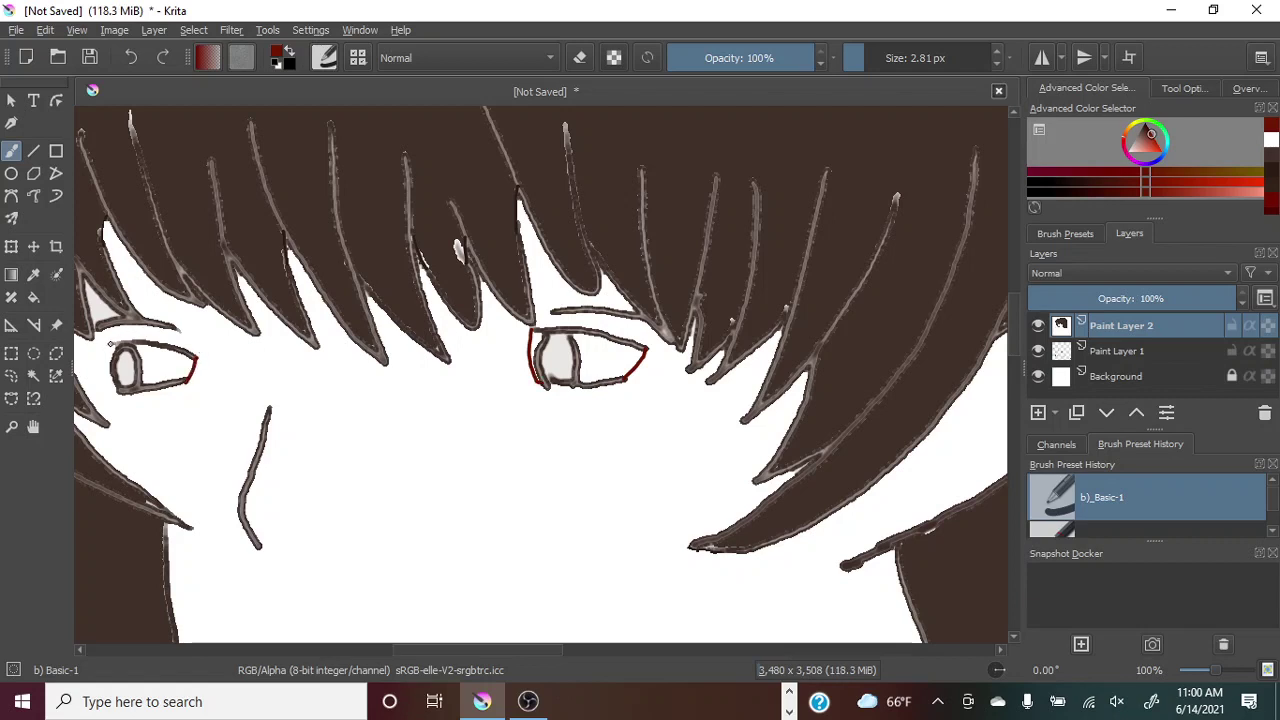
pyautogui.moveTo(110, 342)
pyautogui.mouseDown()
pyautogui.moveTo(109, 382)
pyautogui.moveTo(123, 392)
pyautogui.mouseUp()
# Flood-fill the face, neck and shoulders maroon, plus a small light gap between hair strands.
pyautogui.click(33, 297)
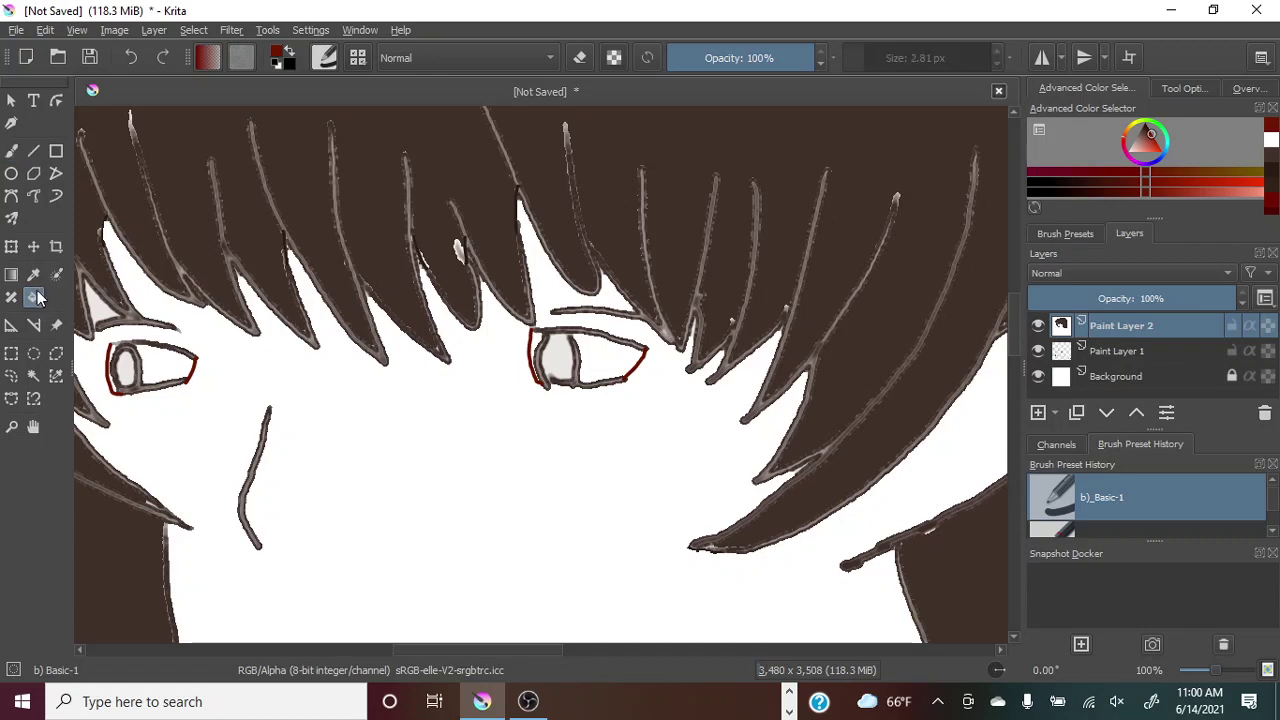
pyautogui.click(501, 485)
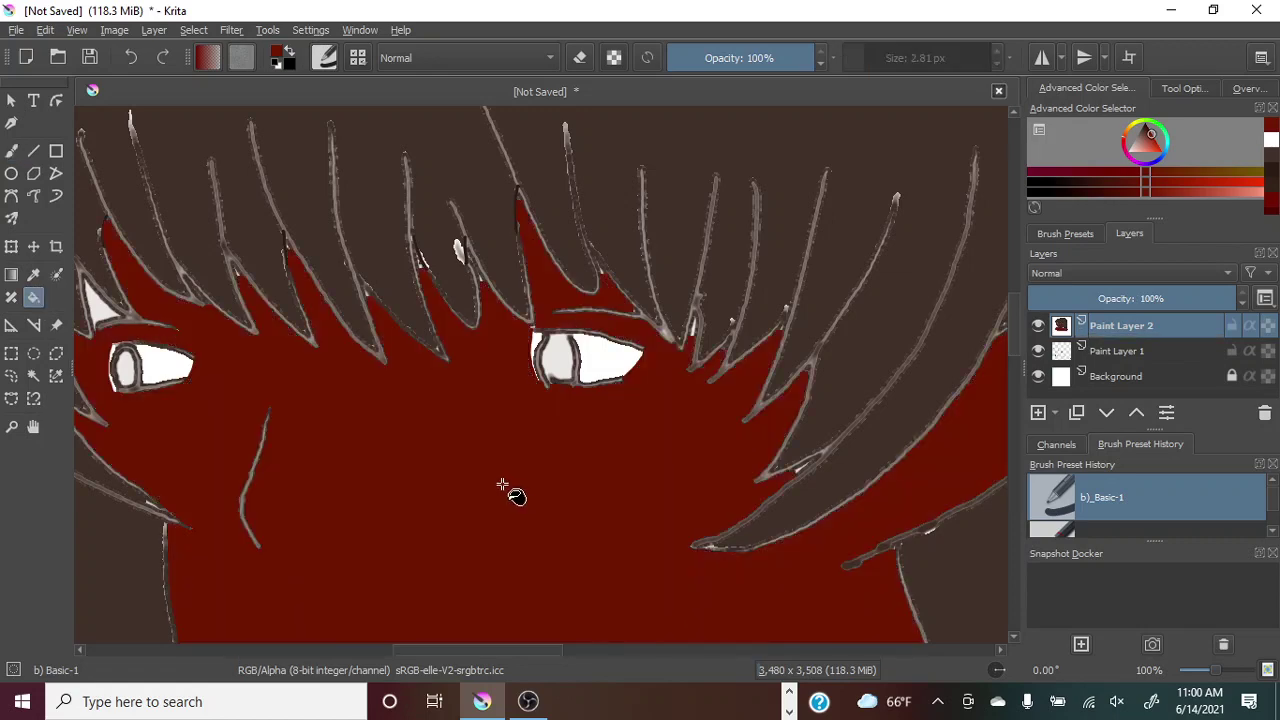
pyautogui.scroll(-1, 1170, 670)
pyautogui.scroll(-2, 1205, 670)
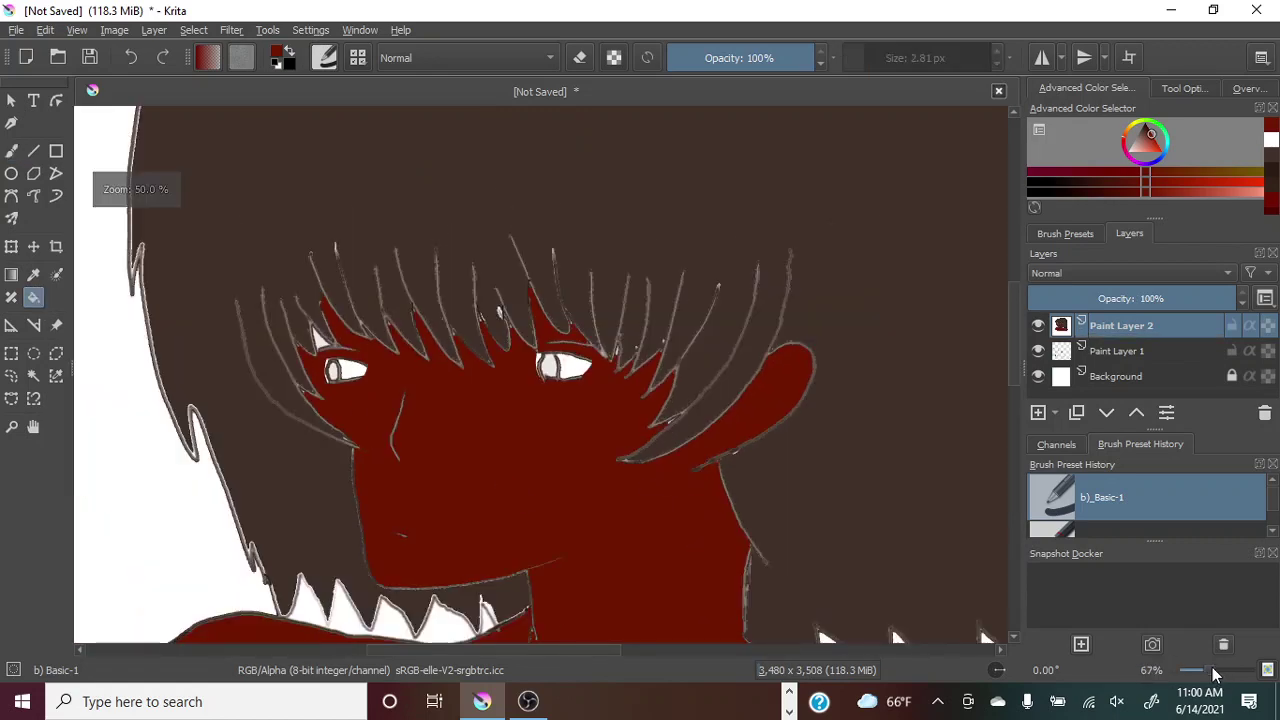
pyautogui.scroll(-2, 1205, 670)
pyautogui.scroll(-1, 1205, 670)
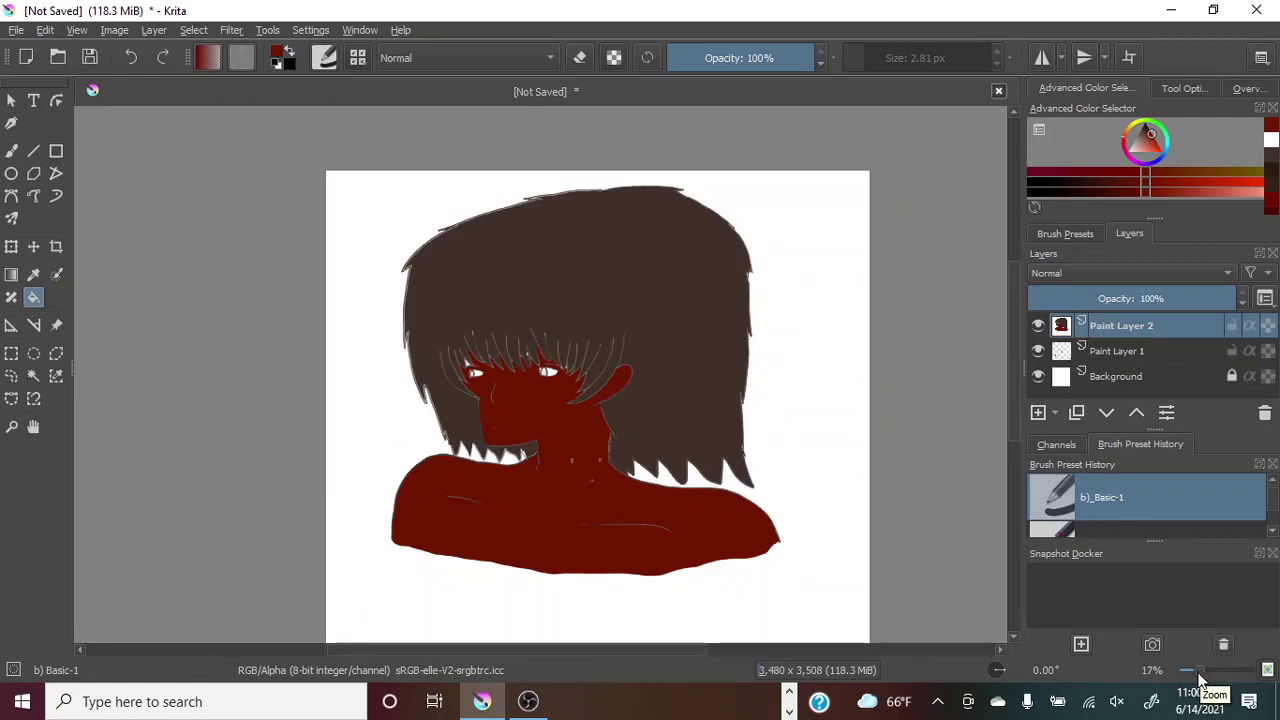
pyautogui.scroll(2, 1205, 674)
pyautogui.scroll(2, 1210, 678)
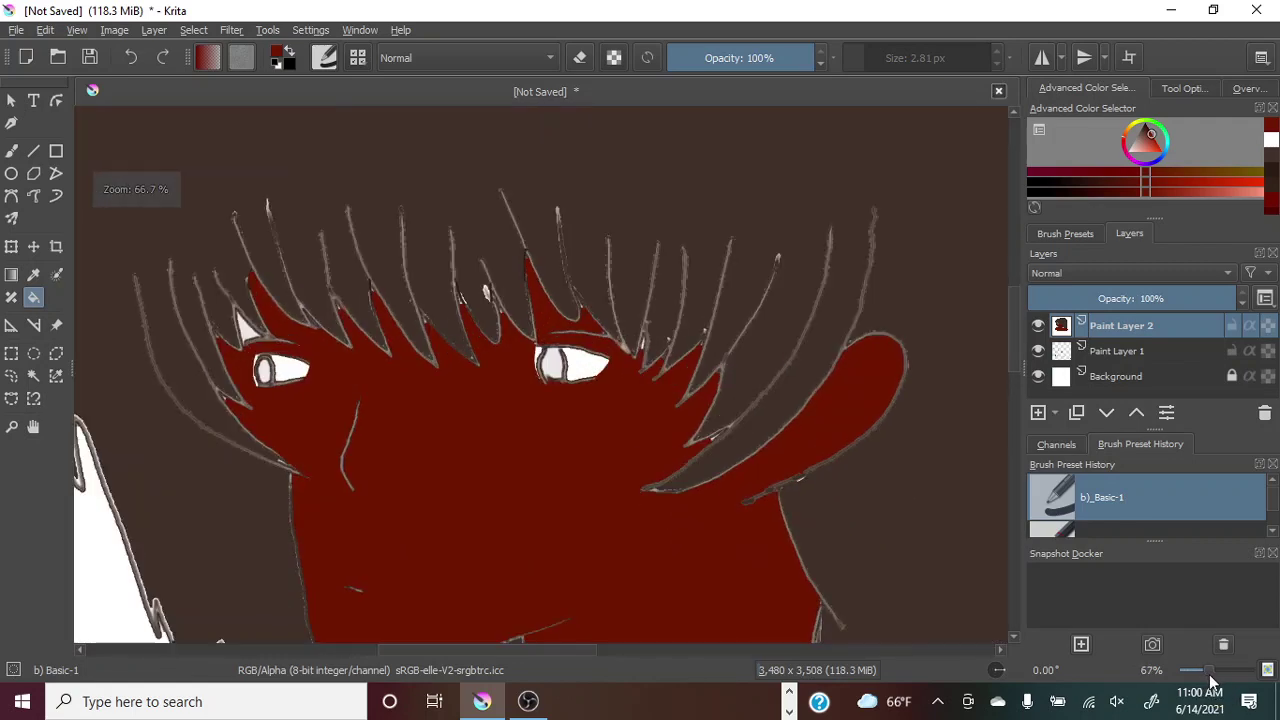
pyautogui.click(243, 329)
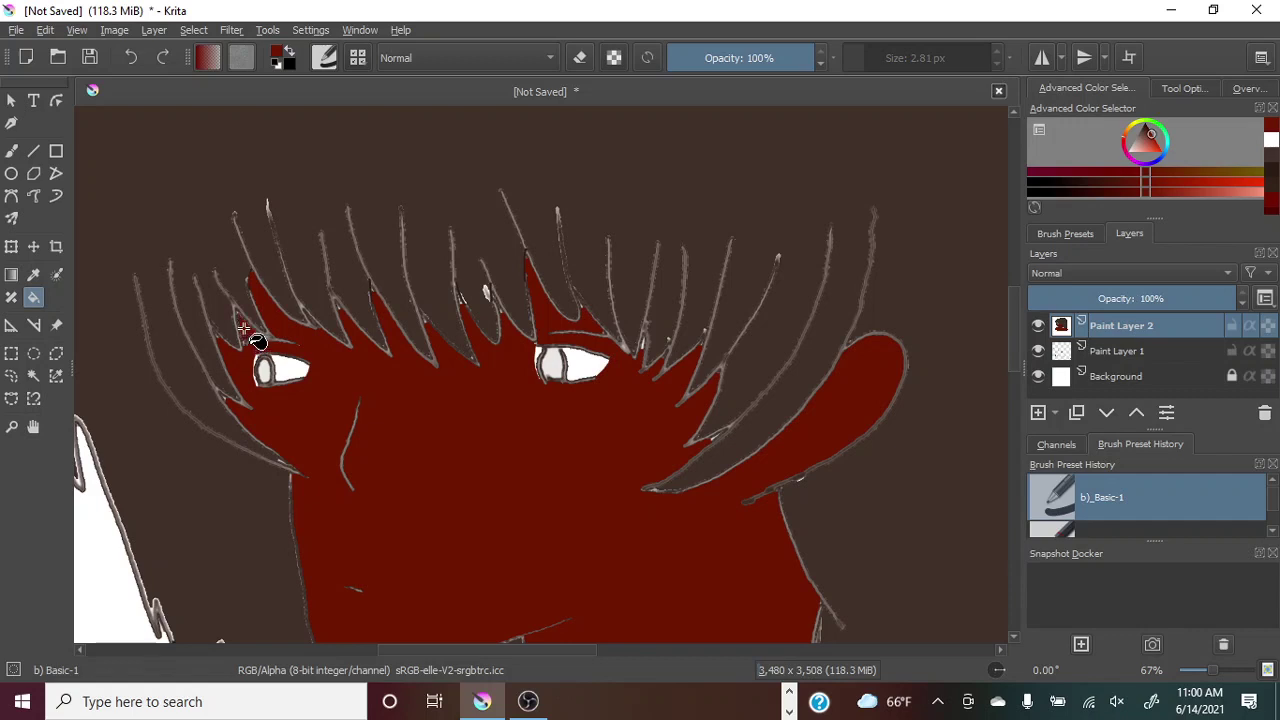
# Show the fill settings and zoom out to 17% to view the whole figure.
pyautogui.click(1182, 88)
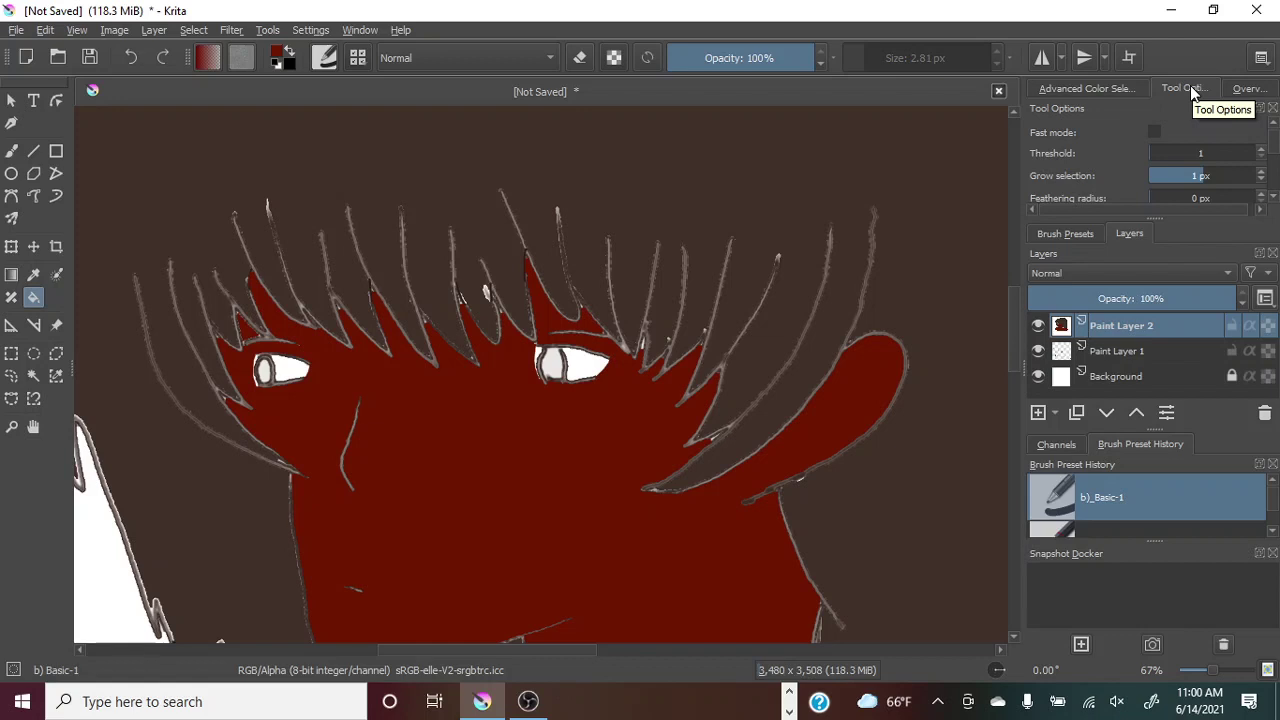
pyautogui.moveTo(1013, 334); pyautogui.dragTo(1013, 384)
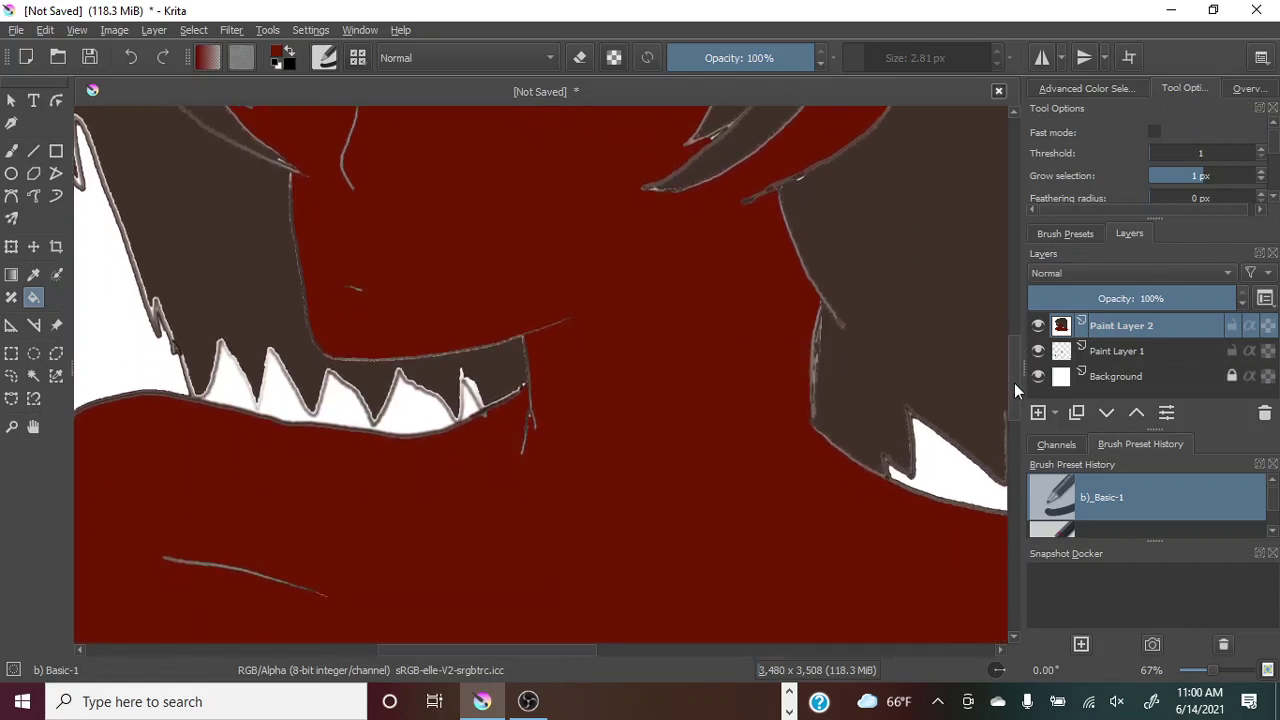
pyautogui.moveTo(1214, 672); pyautogui.dragTo(1191, 668)
pyautogui.moveTo(1013, 395); pyautogui.dragTo(1013, 381)
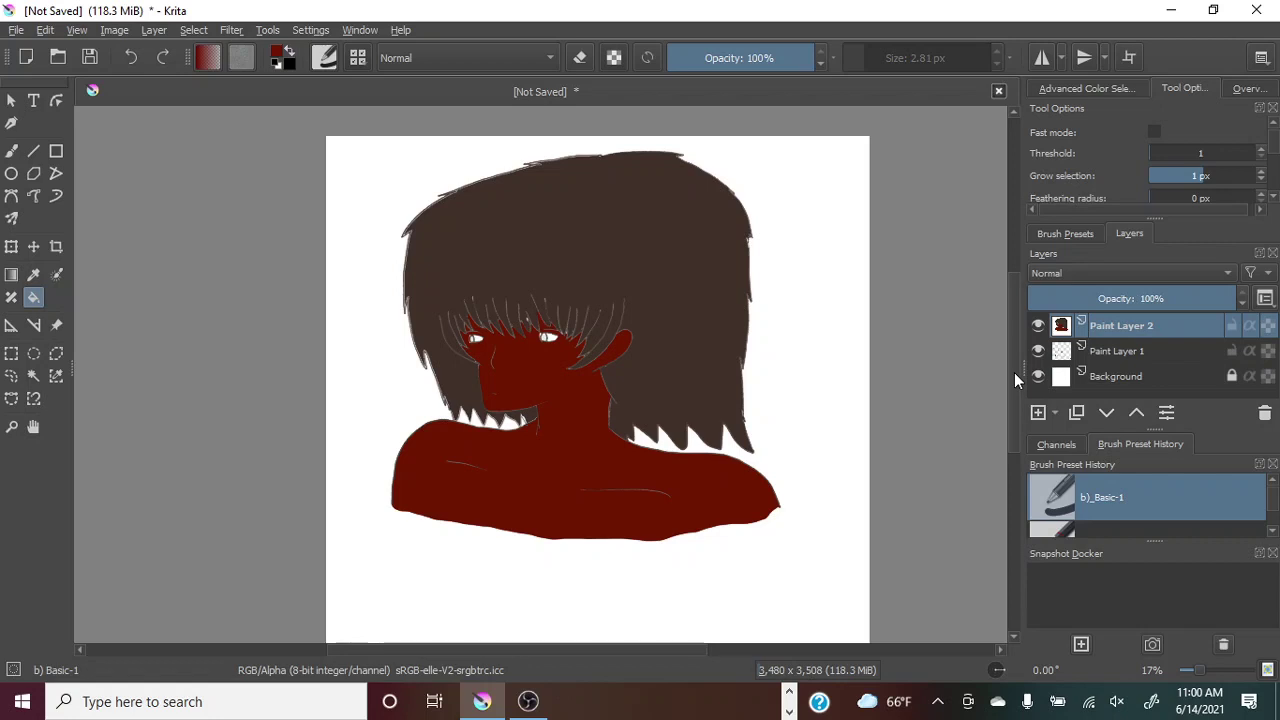
pyautogui.click(36, 277)
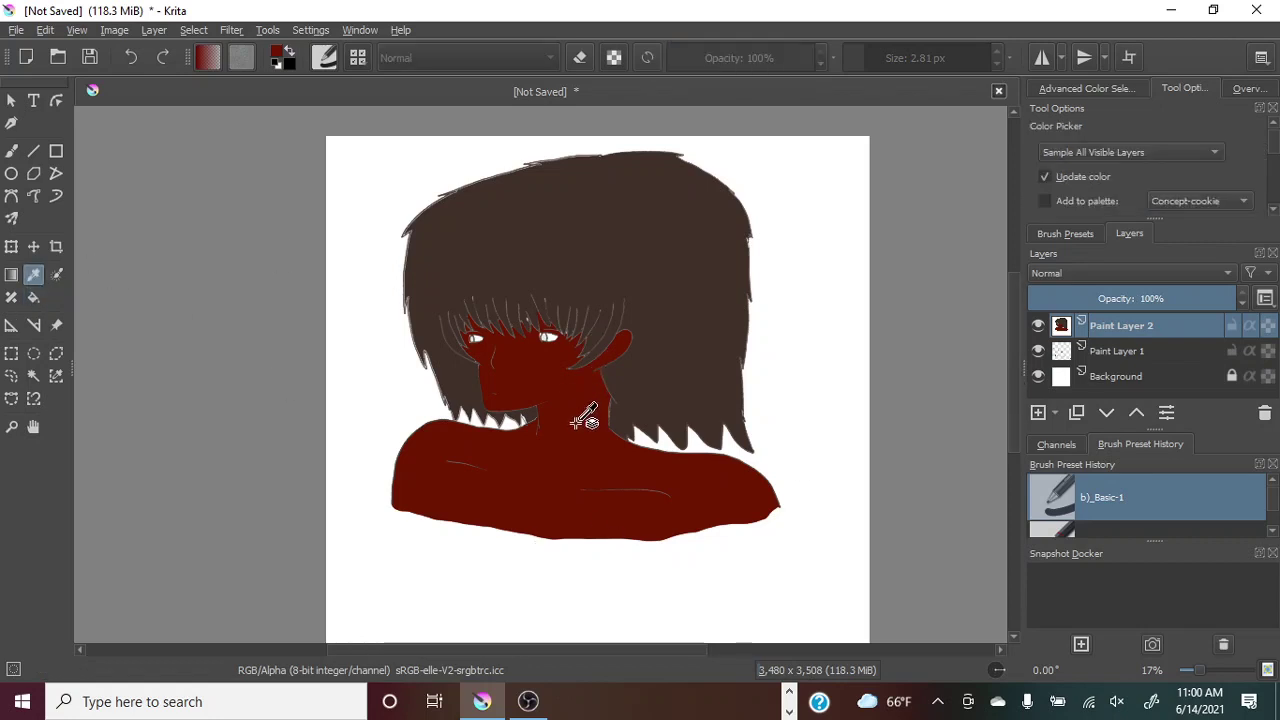
pyautogui.click(1095, 88)
pyautogui.moveTo(1121, 115); pyautogui.dragTo(788, 470)
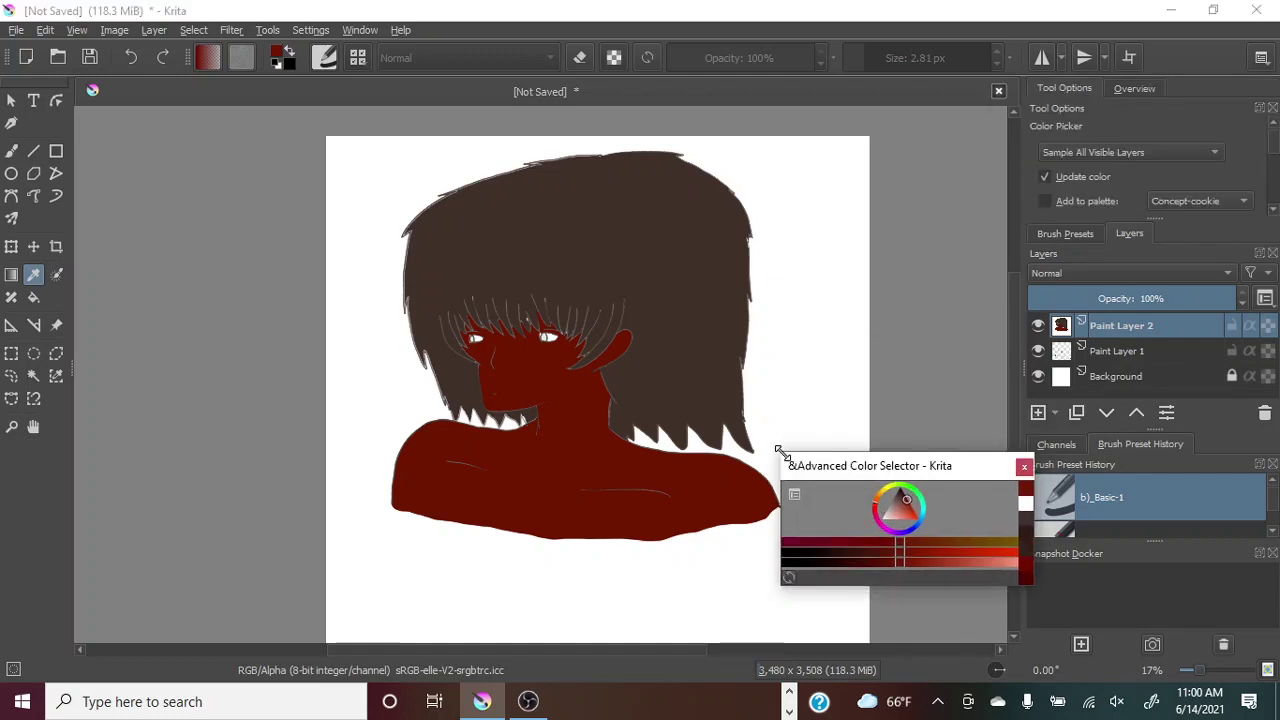
pyautogui.moveTo(782, 454); pyautogui.dragTo(593, 256)
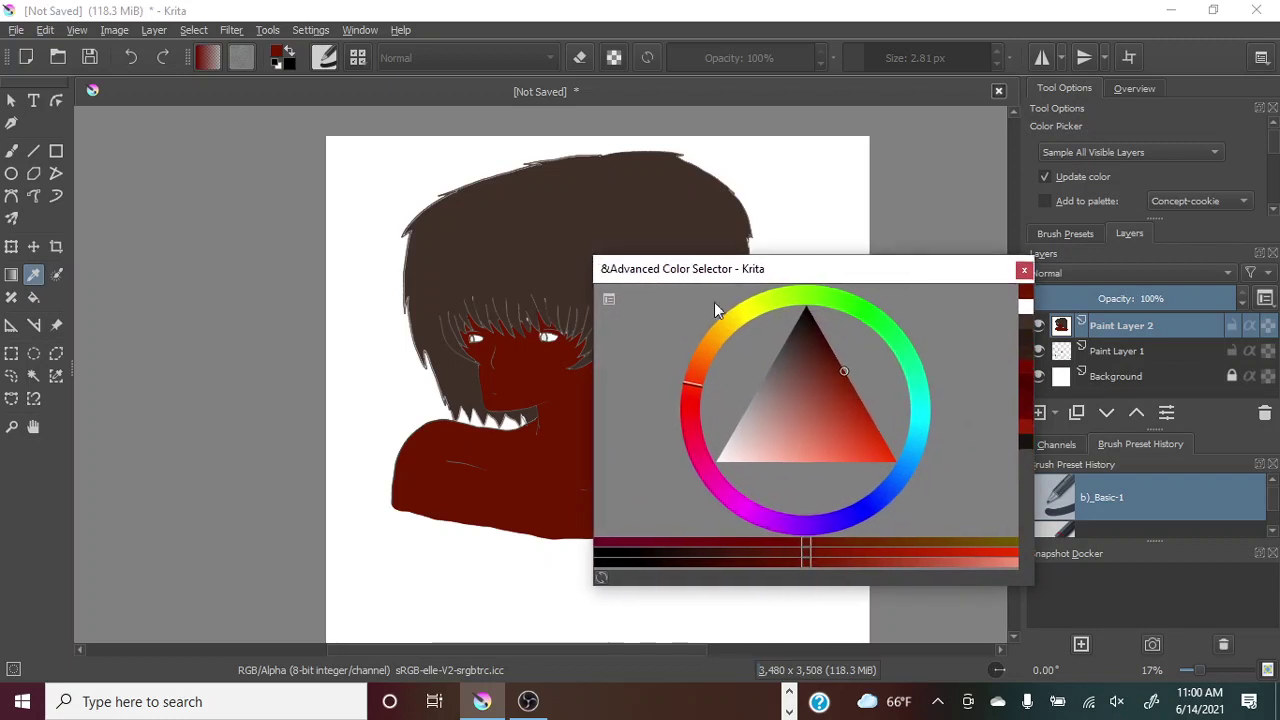
pyautogui.click(848, 379)
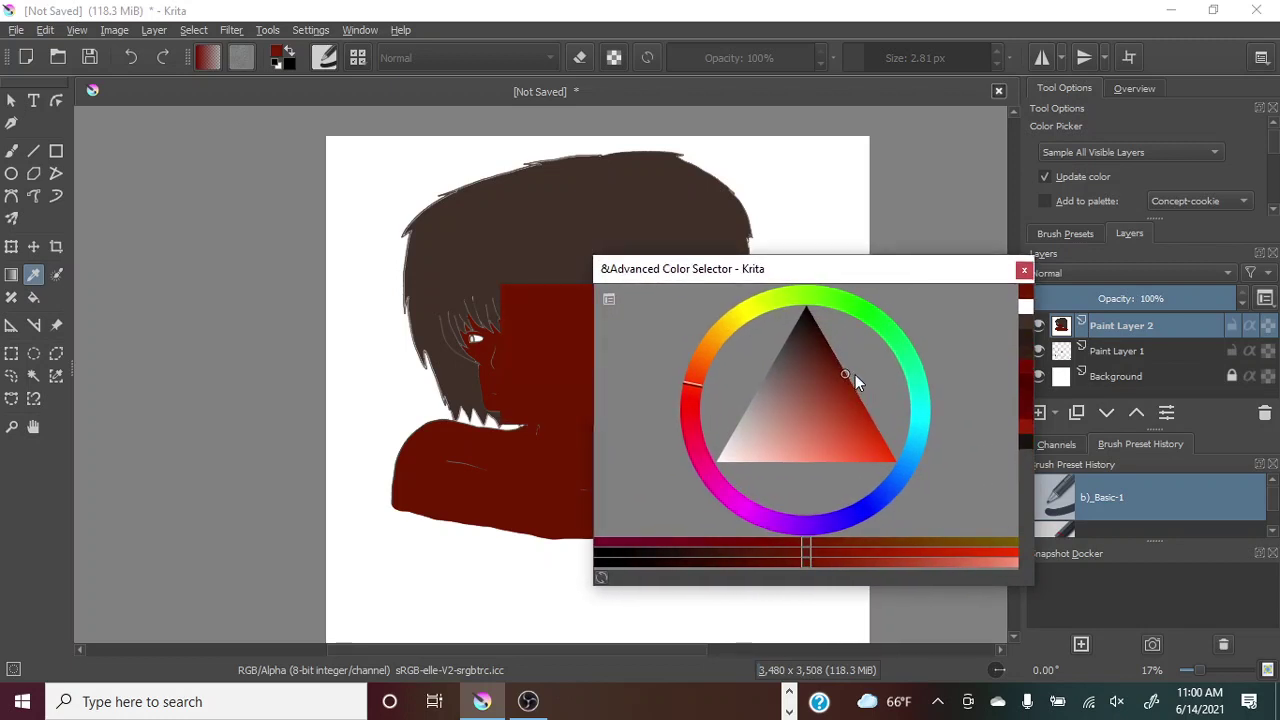
pyautogui.moveTo(855, 376); pyautogui.dragTo(859, 379)
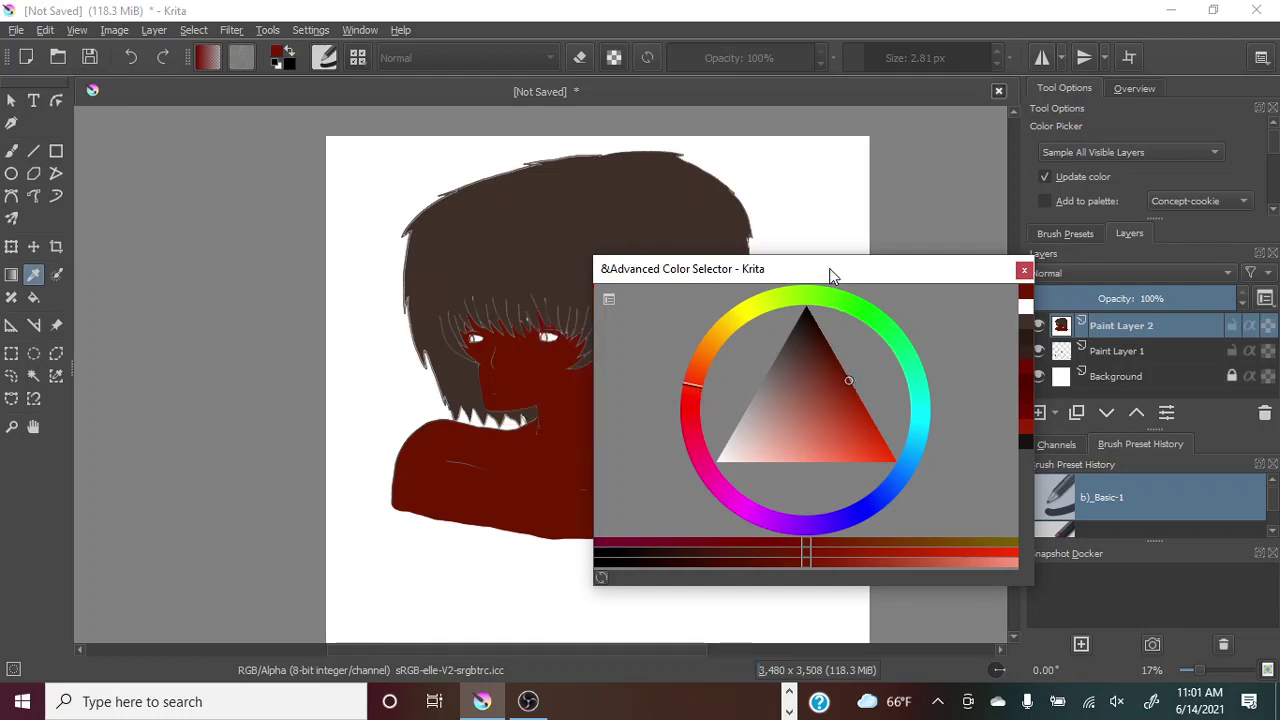
pyautogui.moveTo(829, 268)
pyautogui.mouseDown()
pyautogui.moveTo(1101, 197)
pyautogui.moveTo(1156, 160)
pyautogui.mouseUp()
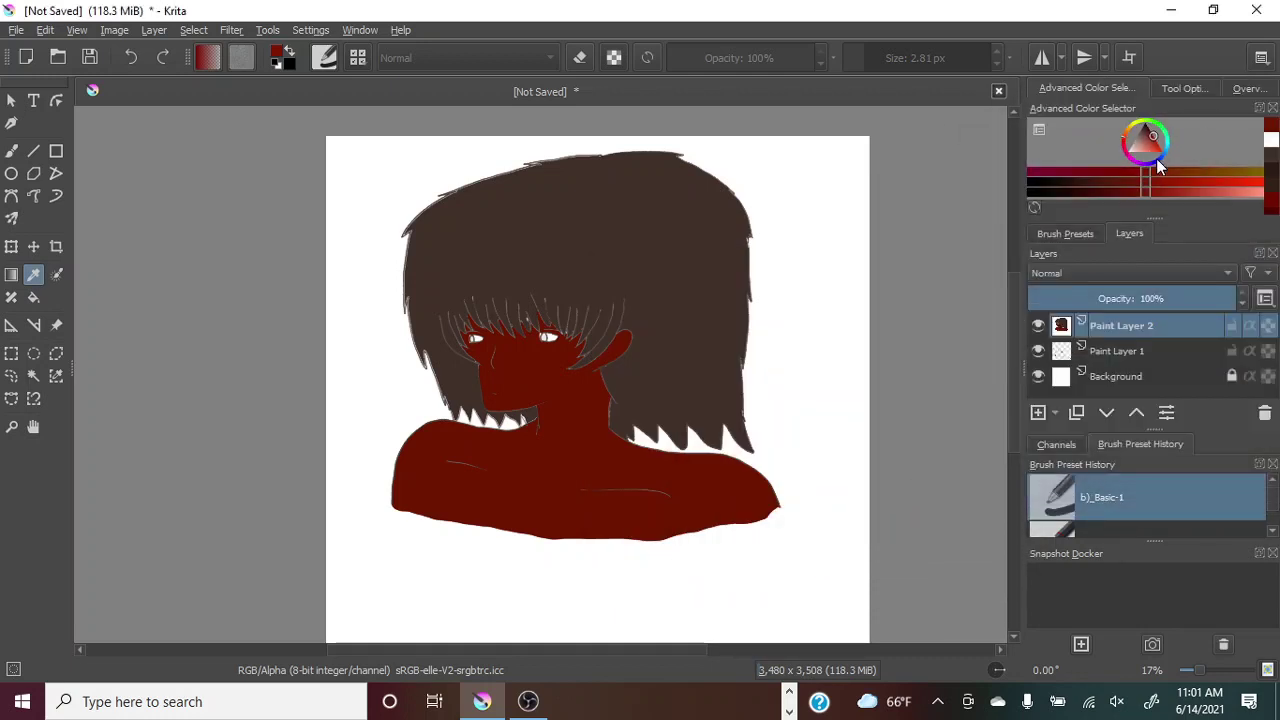
pyautogui.click(1248, 89)
pyautogui.click(1110, 88)
pyautogui.click(1176, 88)
pyautogui.click(1247, 90)
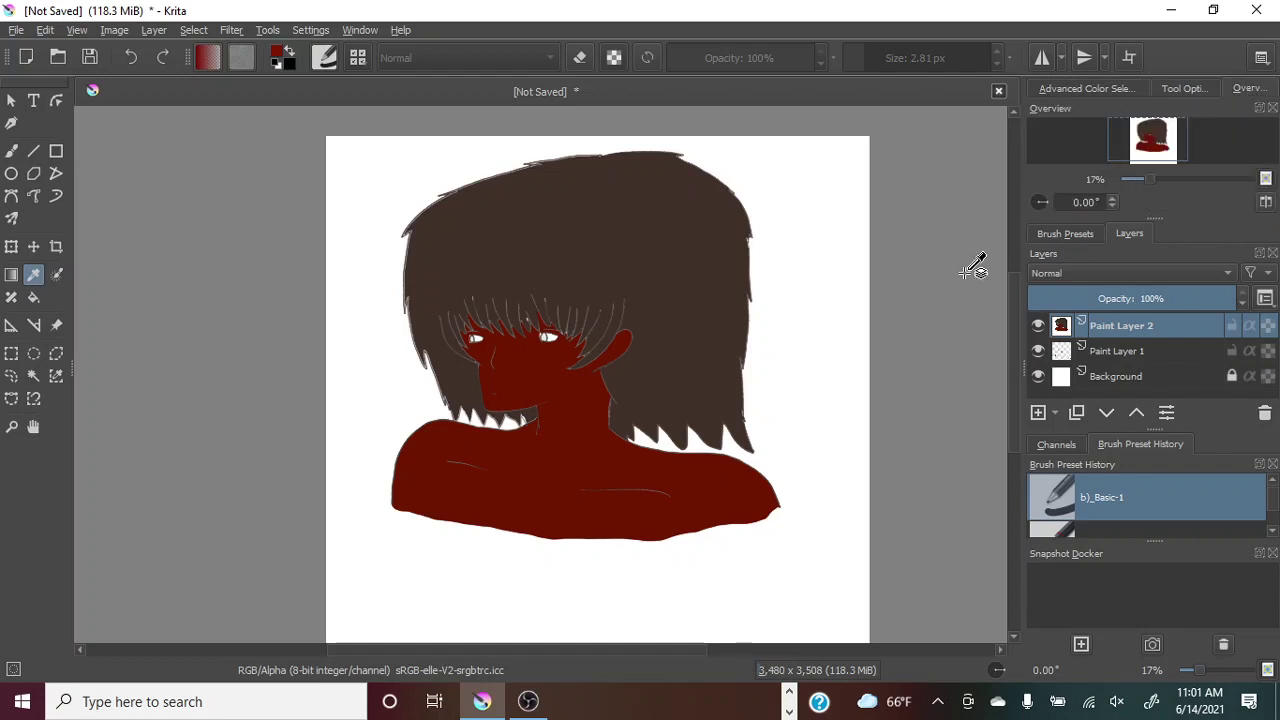
pyautogui.click(36, 298)
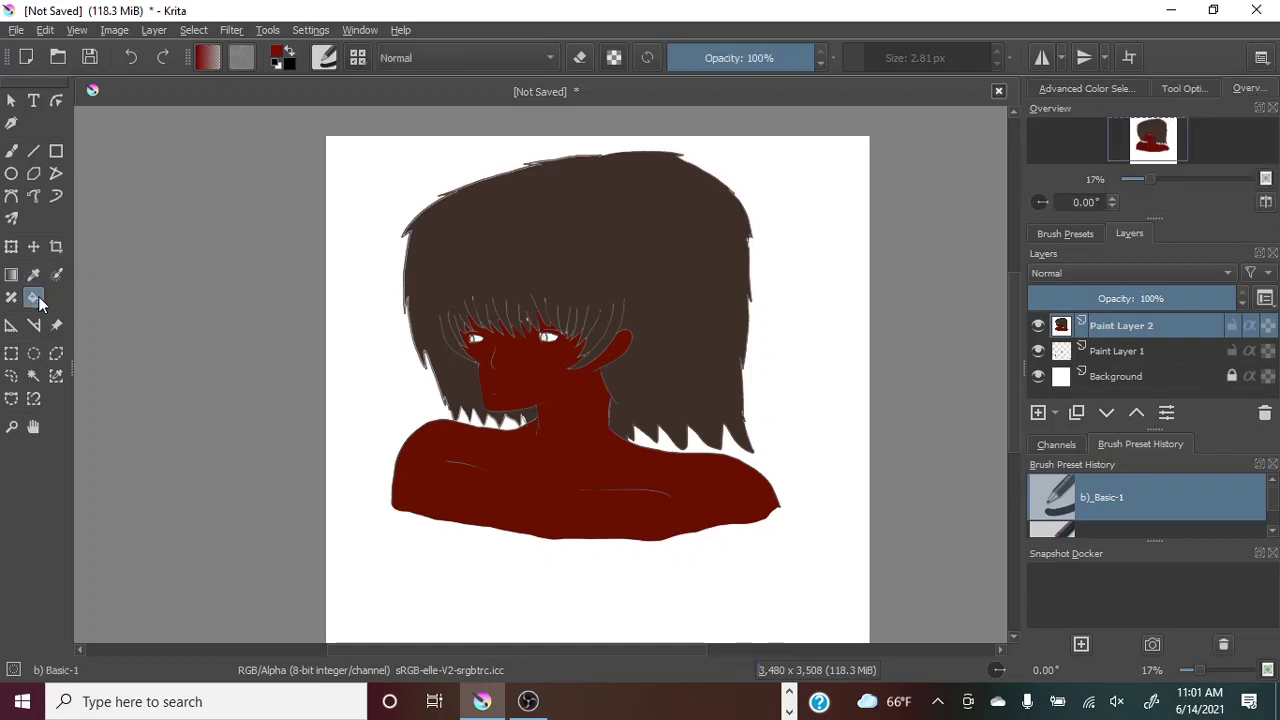
pyautogui.click(1184, 86)
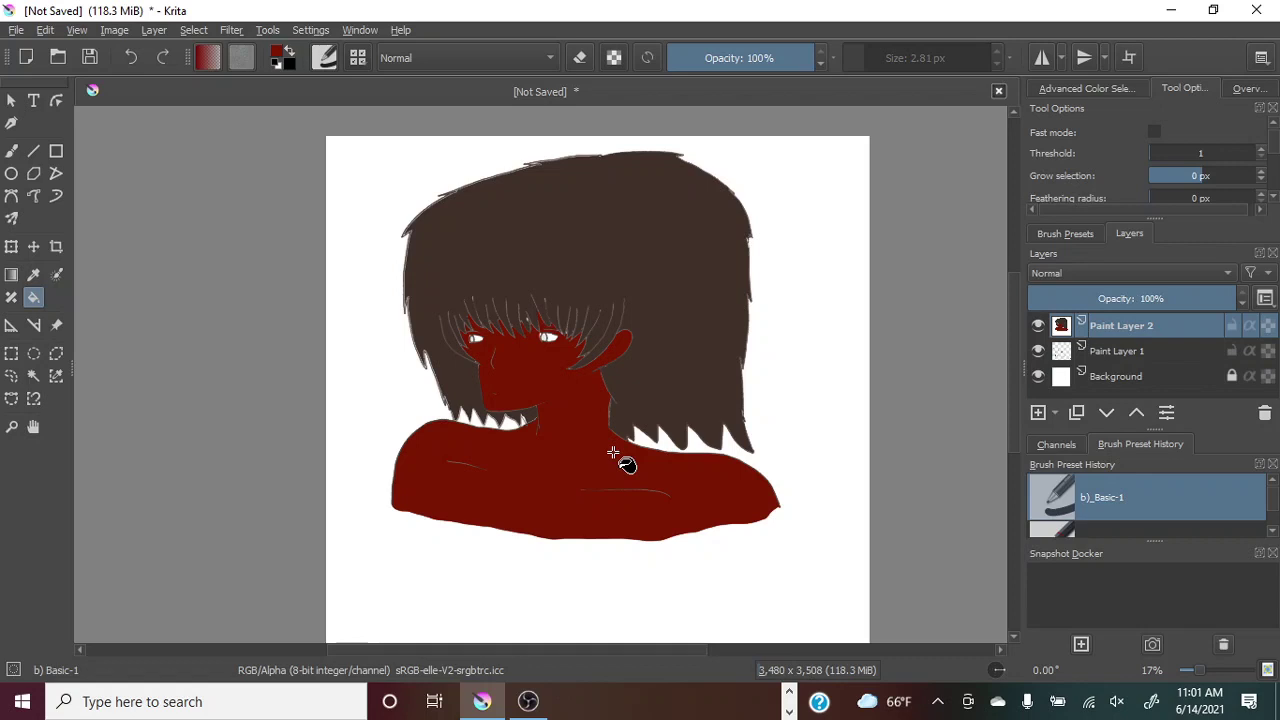
pyautogui.click(1073, 89)
pyautogui.moveTo(1100, 103); pyautogui.dragTo(887, 420)
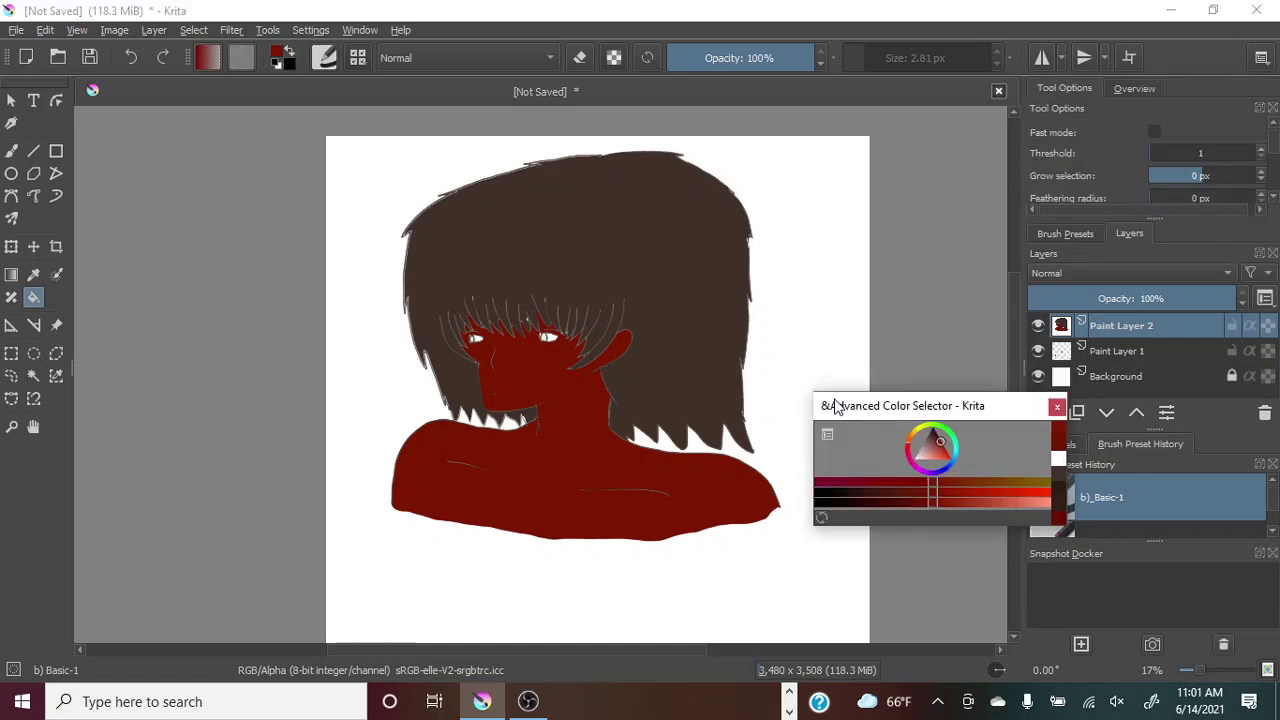
pyautogui.moveTo(812, 389); pyautogui.dragTo(614, 237)
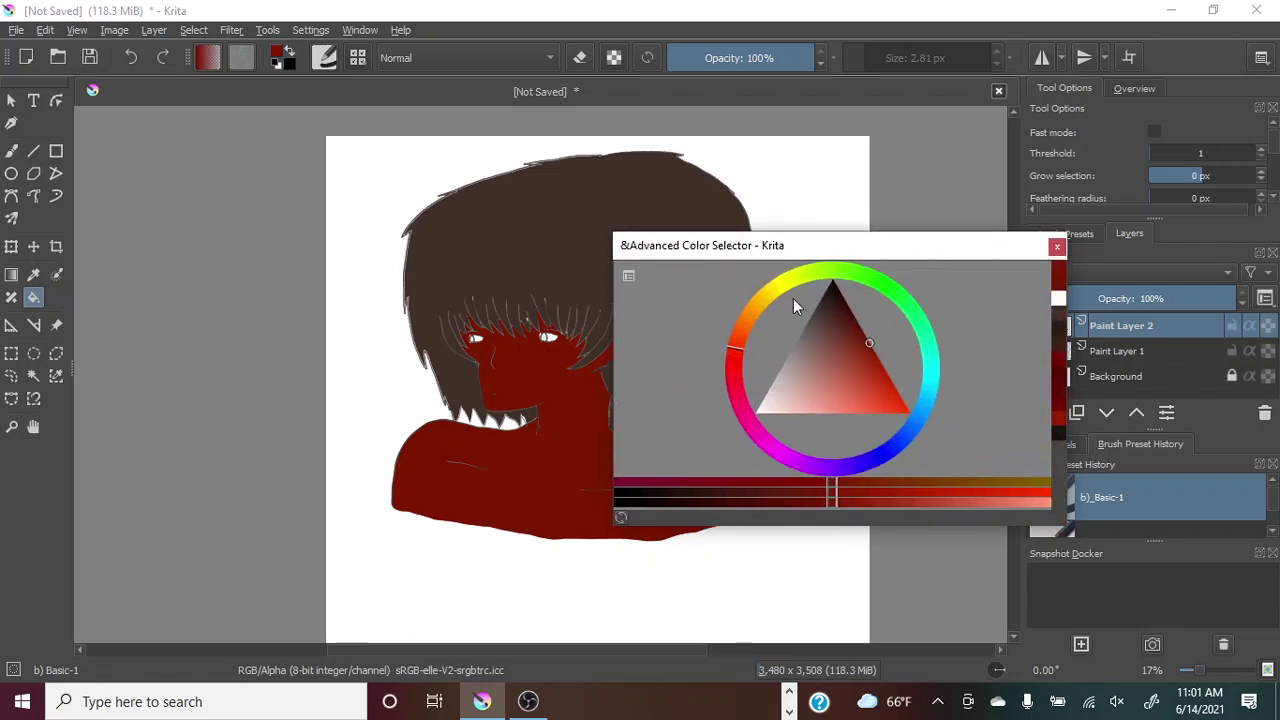
pyautogui.click(870, 343)
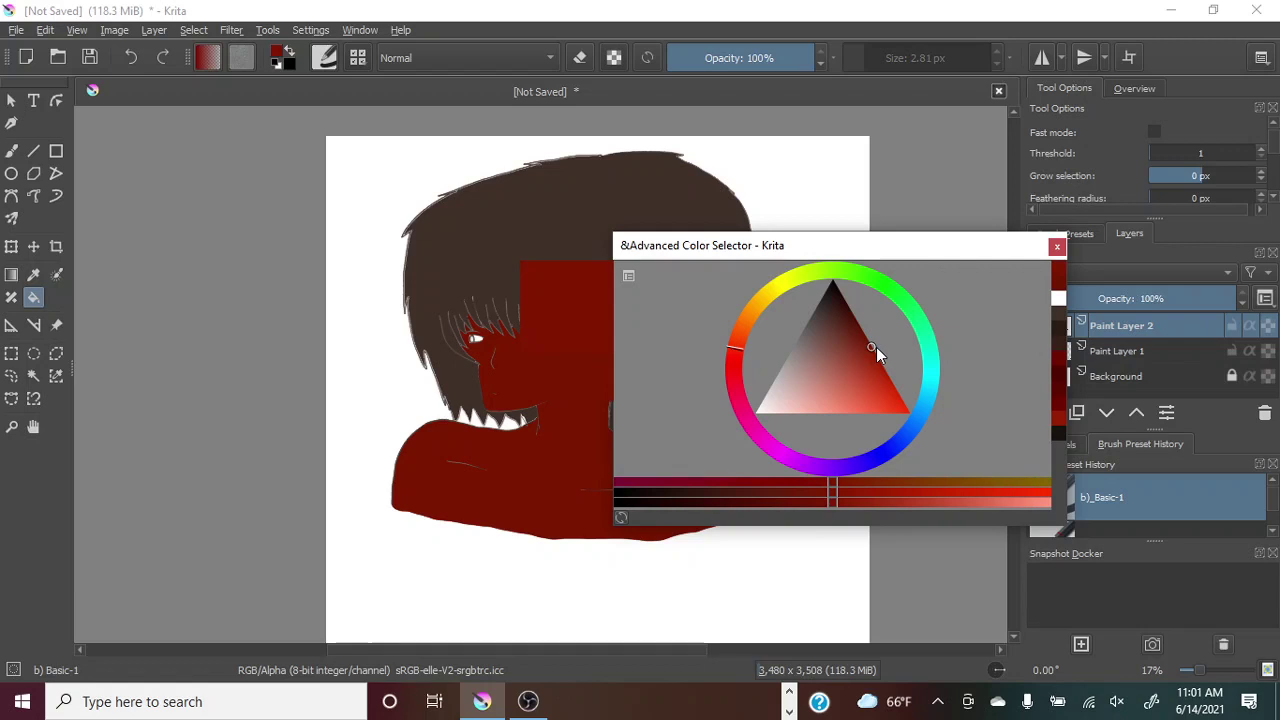
pyautogui.hotkey('ctrl', 'z')
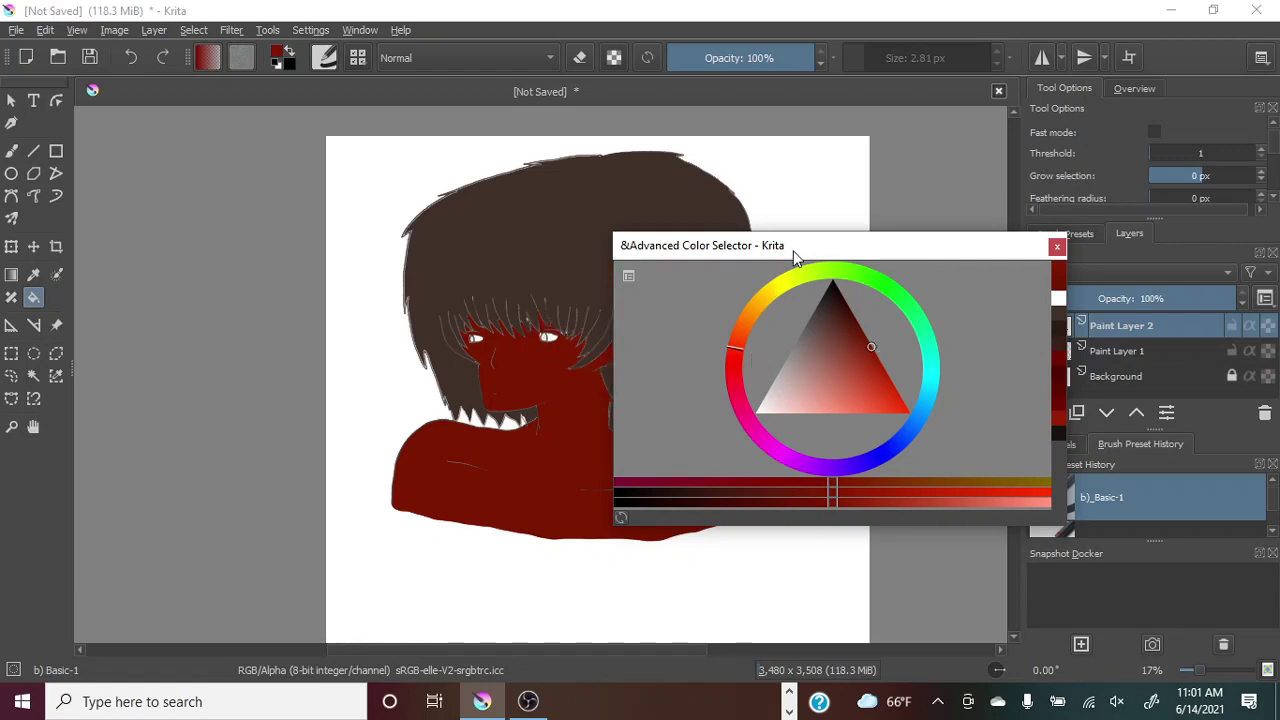
pyautogui.moveTo(798, 249); pyautogui.dragTo(1089, 171)
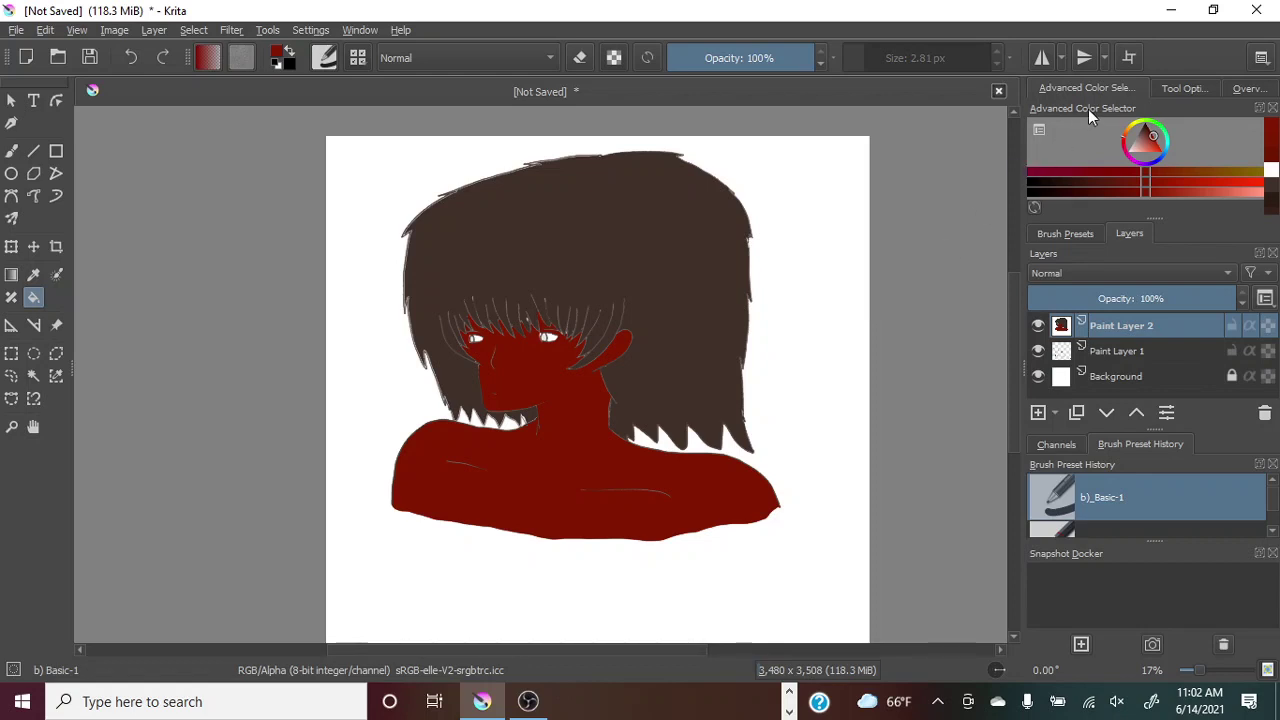
pyautogui.moveTo(1090, 106); pyautogui.dragTo(841, 440)
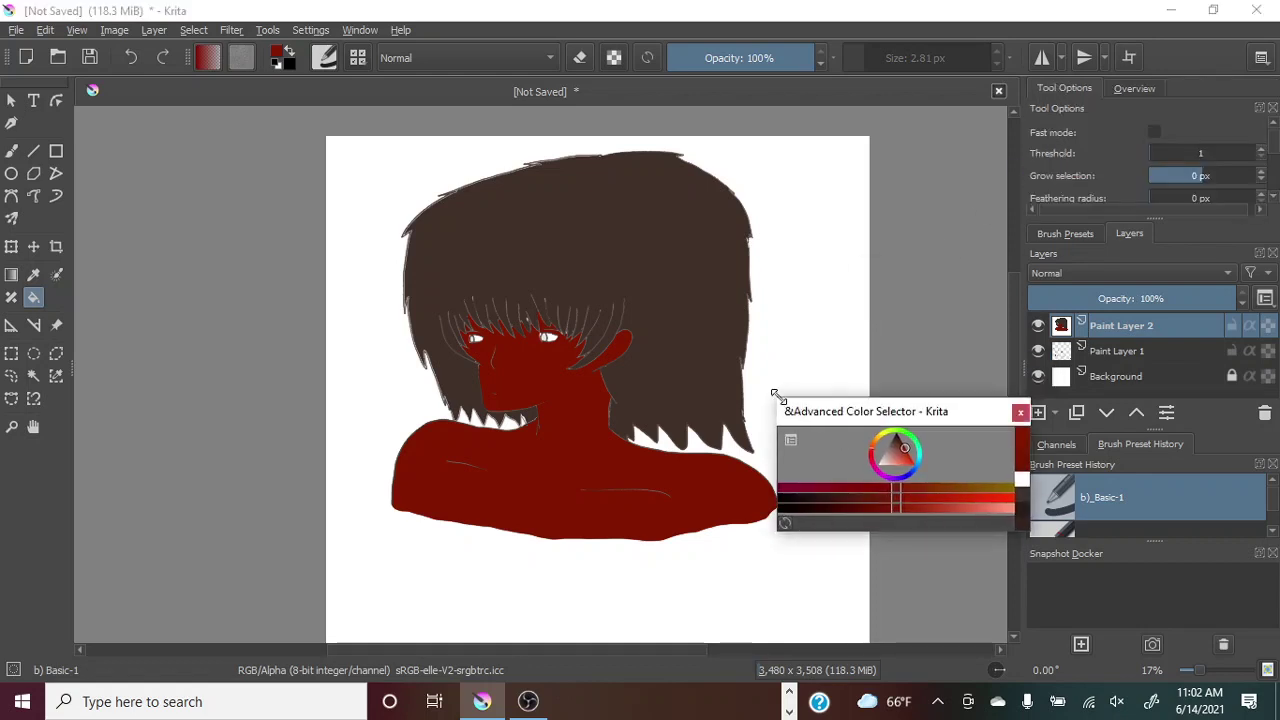
pyautogui.moveTo(777, 399); pyautogui.dragTo(562, 205)
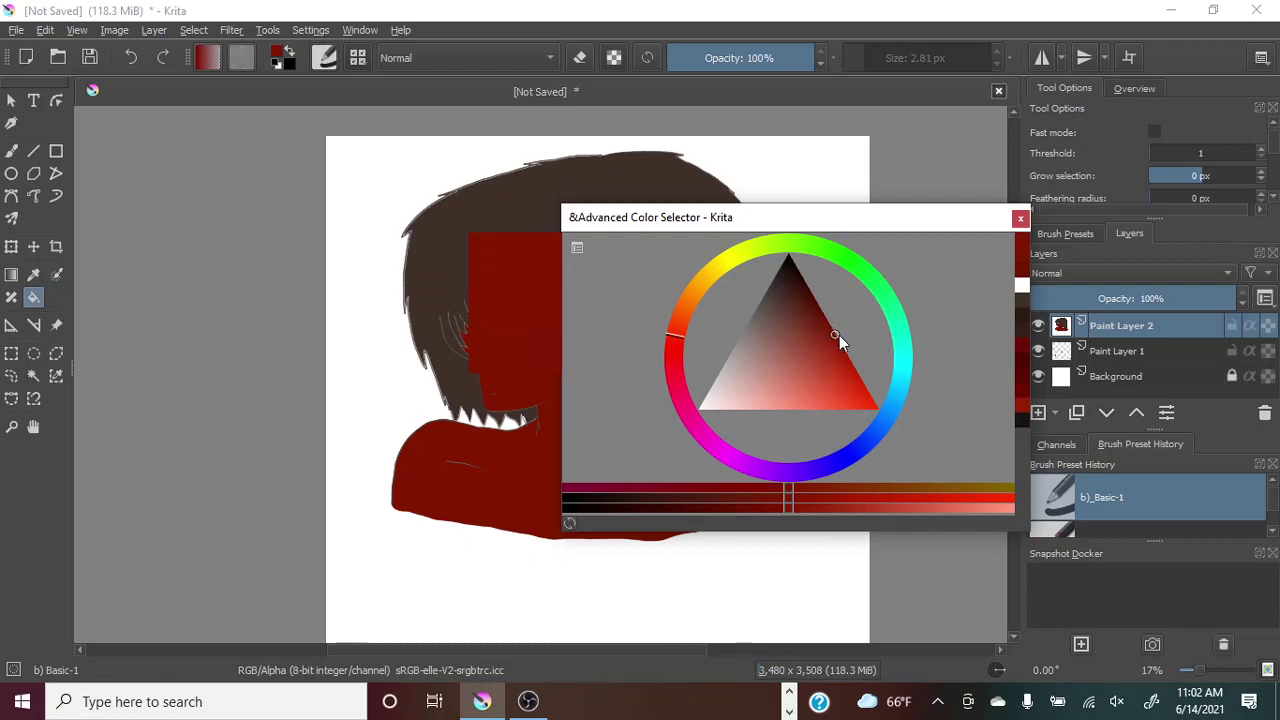
pyautogui.moveTo(786, 218); pyautogui.dragTo(1081, 176)
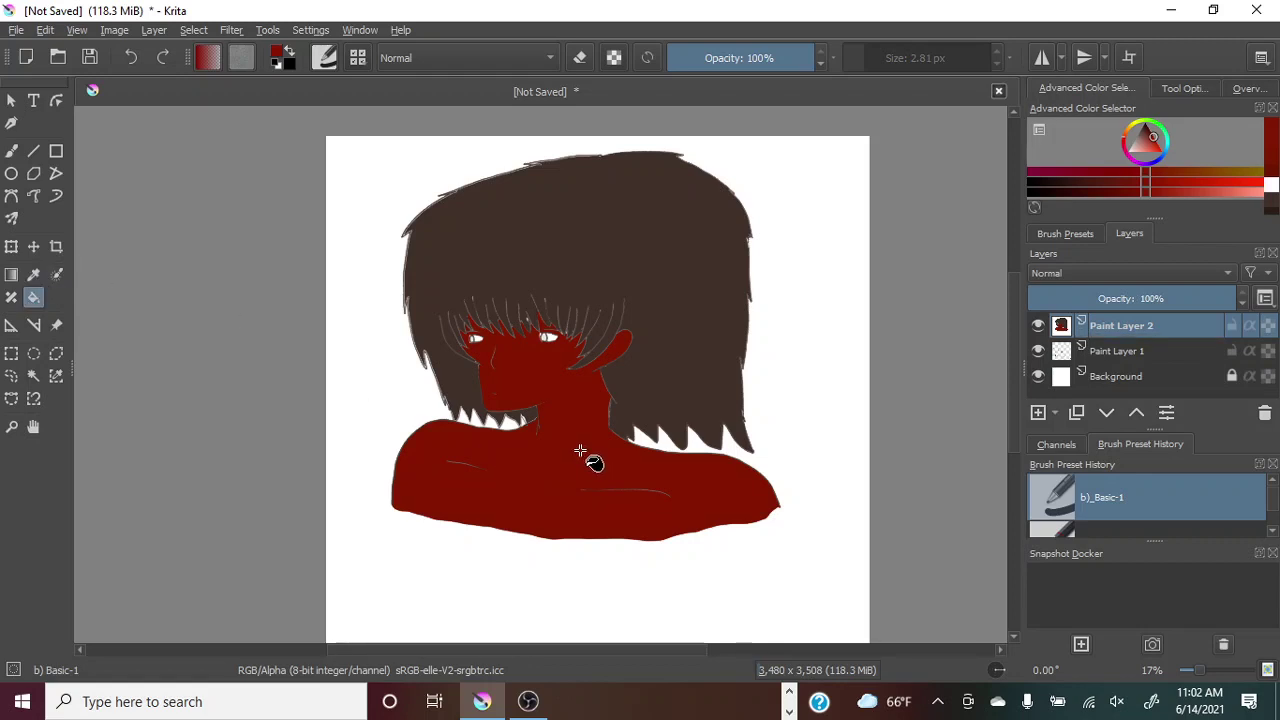
# Sample the hair brown, choose a darker near-black brown, and refill the hair with it.
pyautogui.click(33, 274)
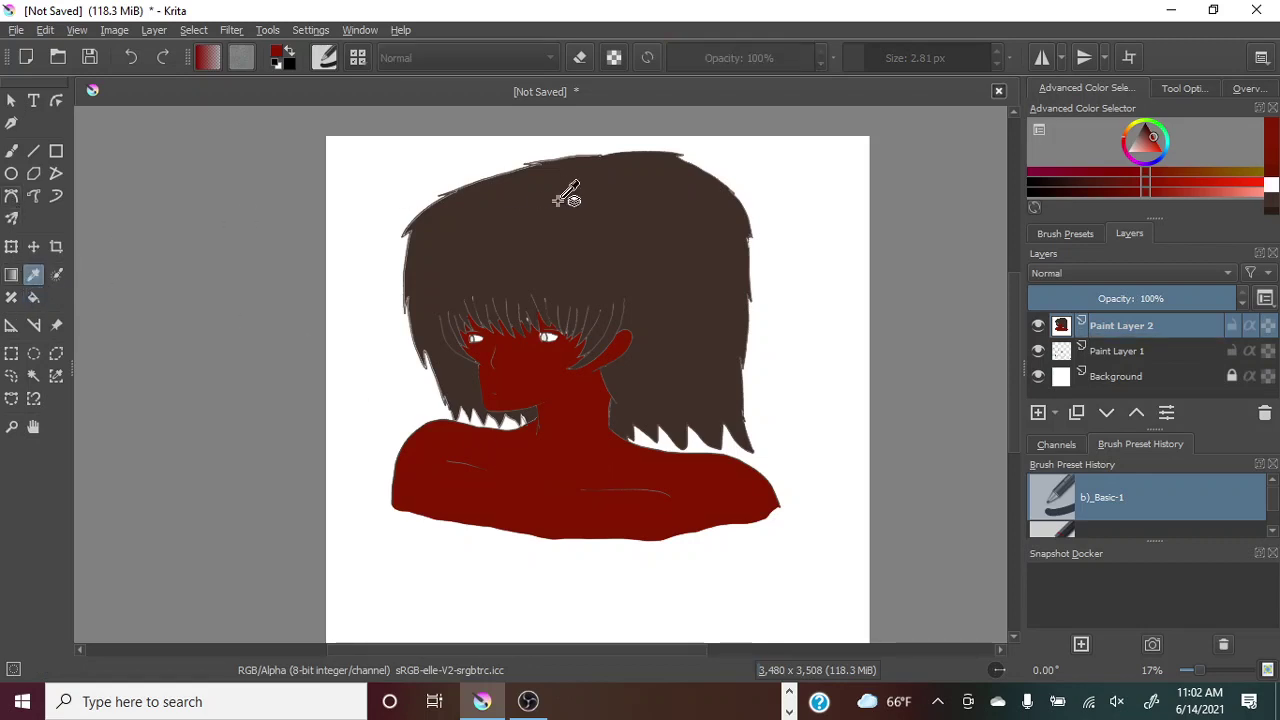
pyautogui.click(567, 197)
pyautogui.moveTo(1090, 110); pyautogui.dragTo(857, 368)
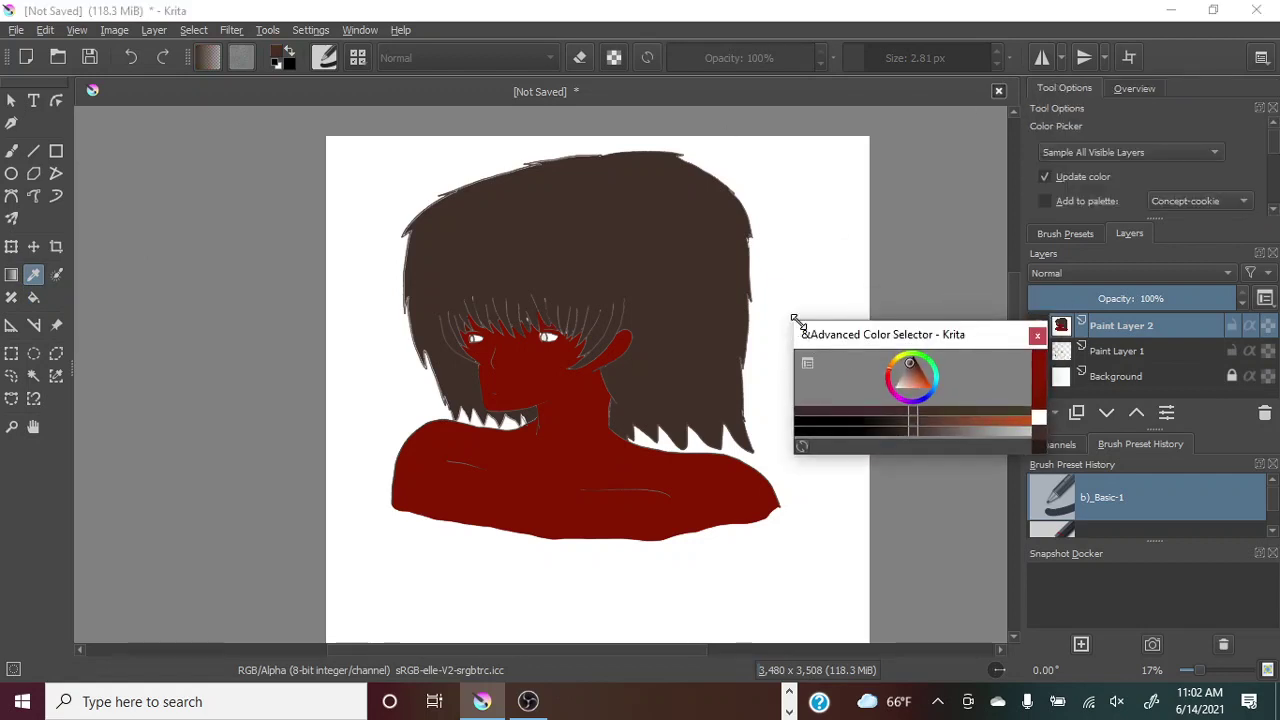
pyautogui.moveTo(795, 320); pyautogui.dragTo(636, 178)
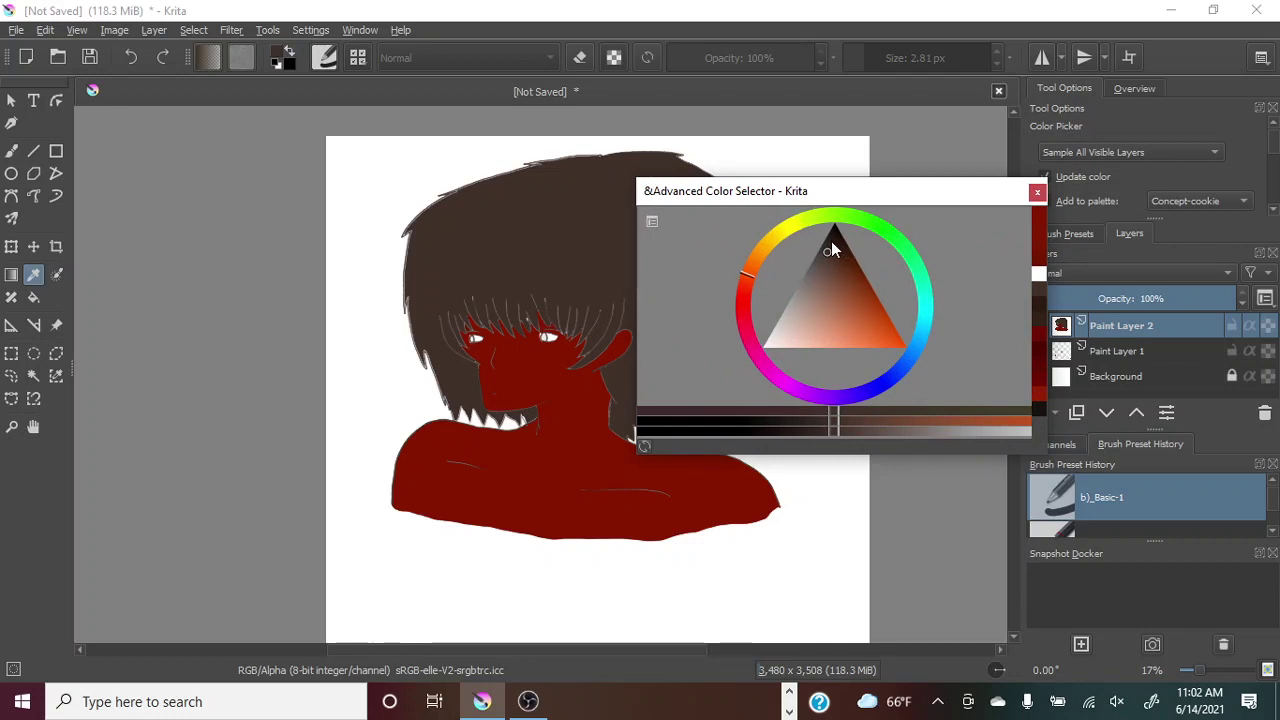
pyautogui.click(831, 243)
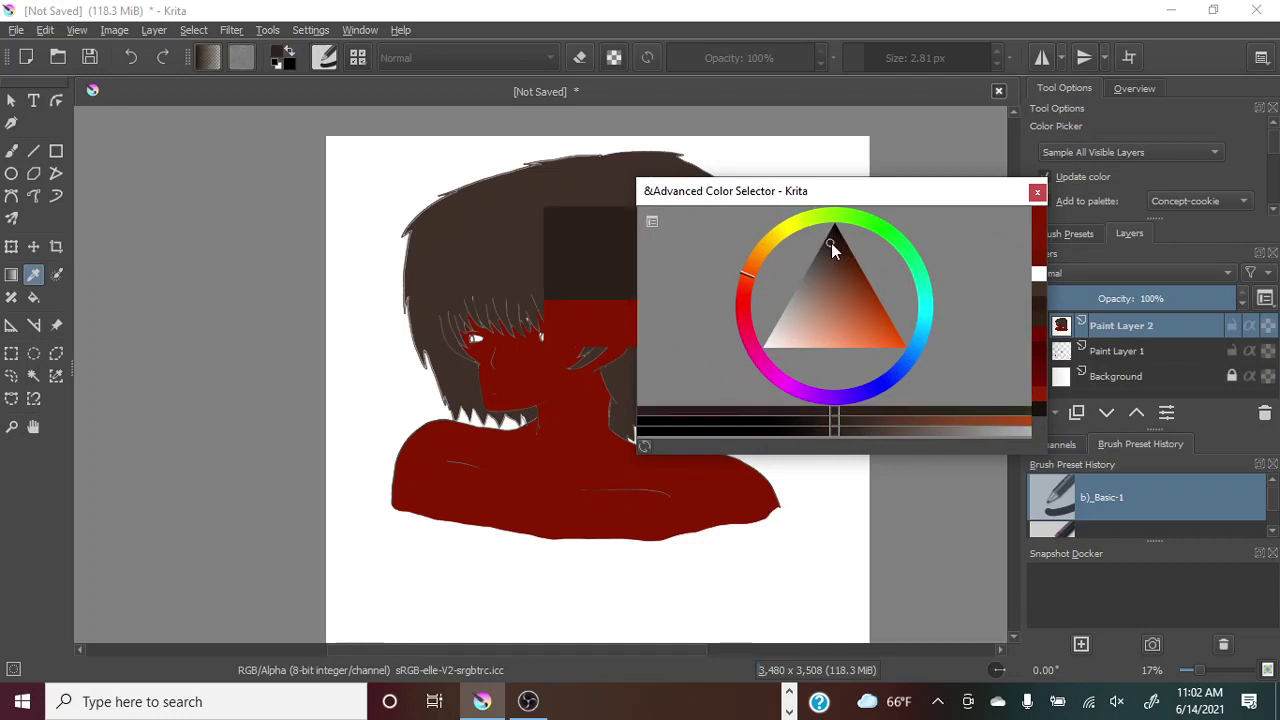
pyautogui.moveTo(830, 192); pyautogui.dragTo(1110, 140)
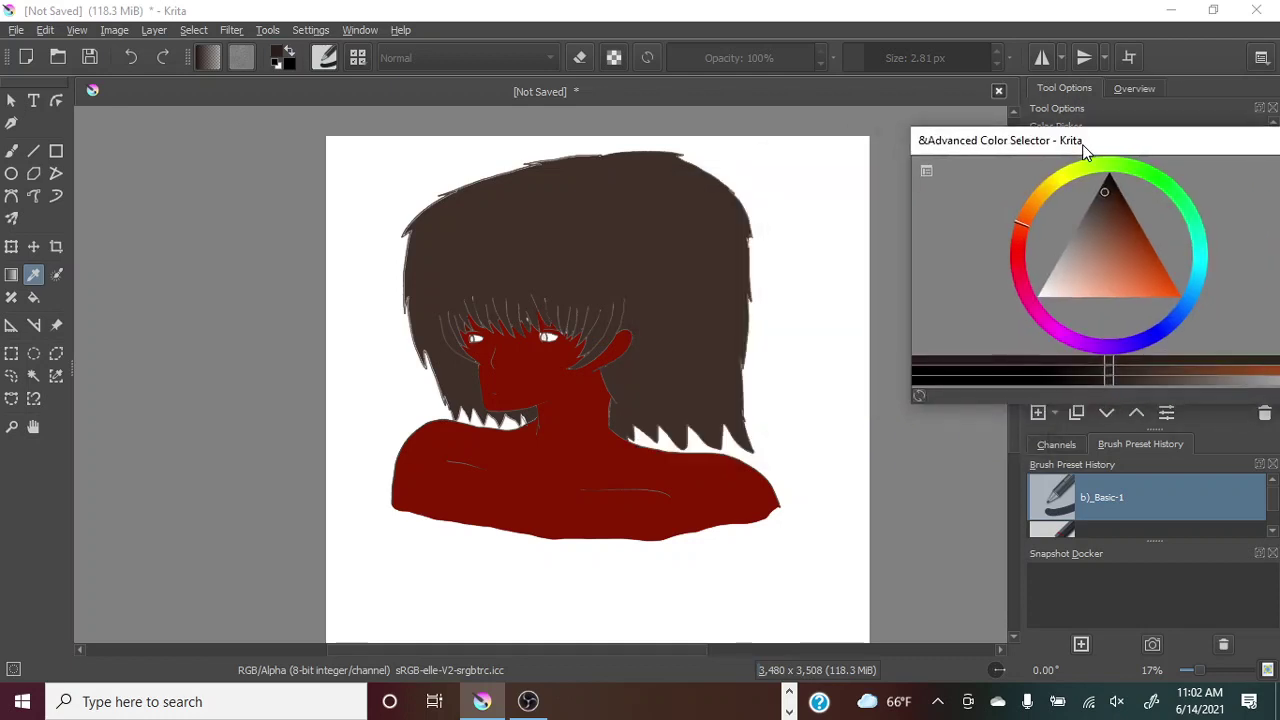
pyautogui.click(33, 297)
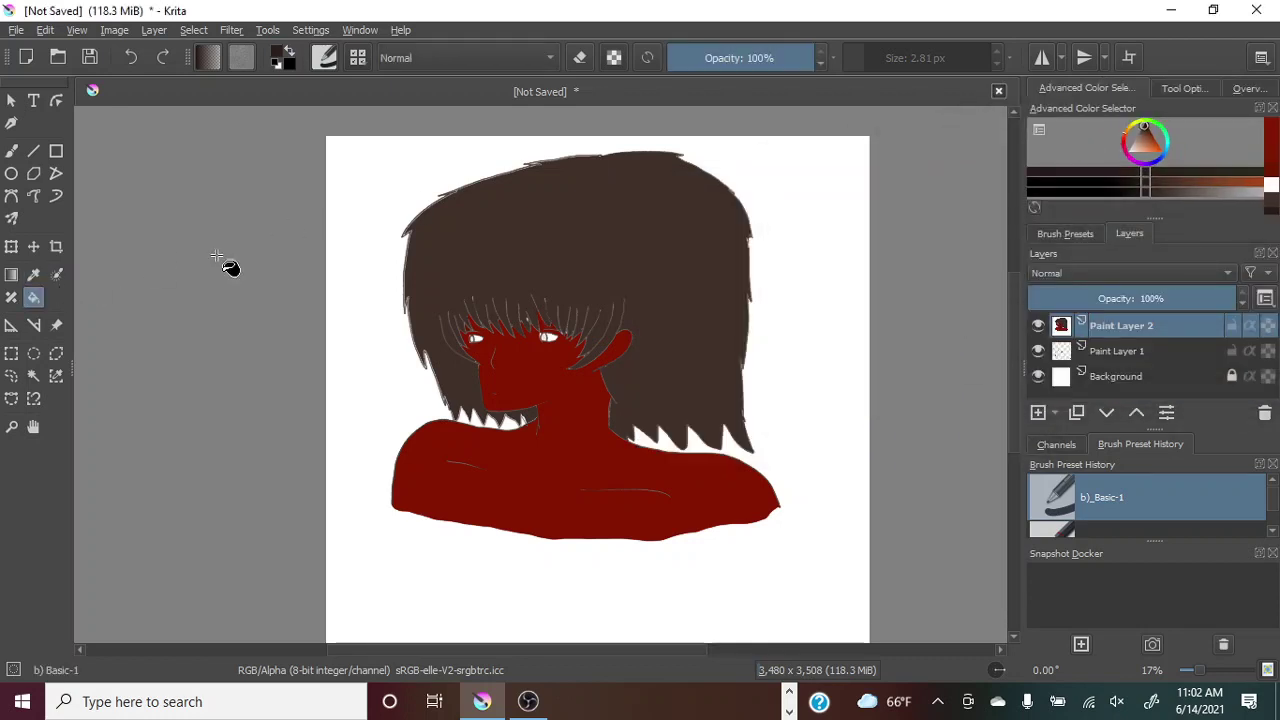
pyautogui.click(604, 220)
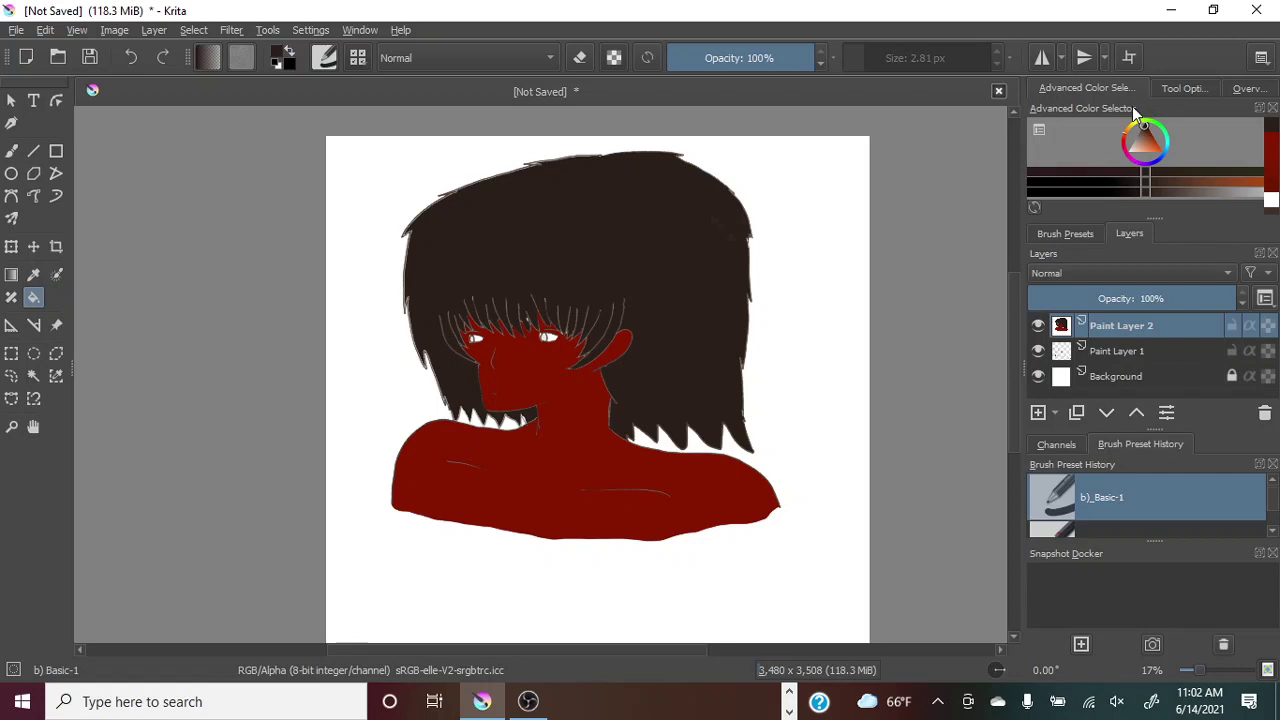
# Pick an even darker near-black colour in the floated Advanced Color Selector, then re-dock it.
pyautogui.moveTo(1132, 106); pyautogui.dragTo(971, 366)
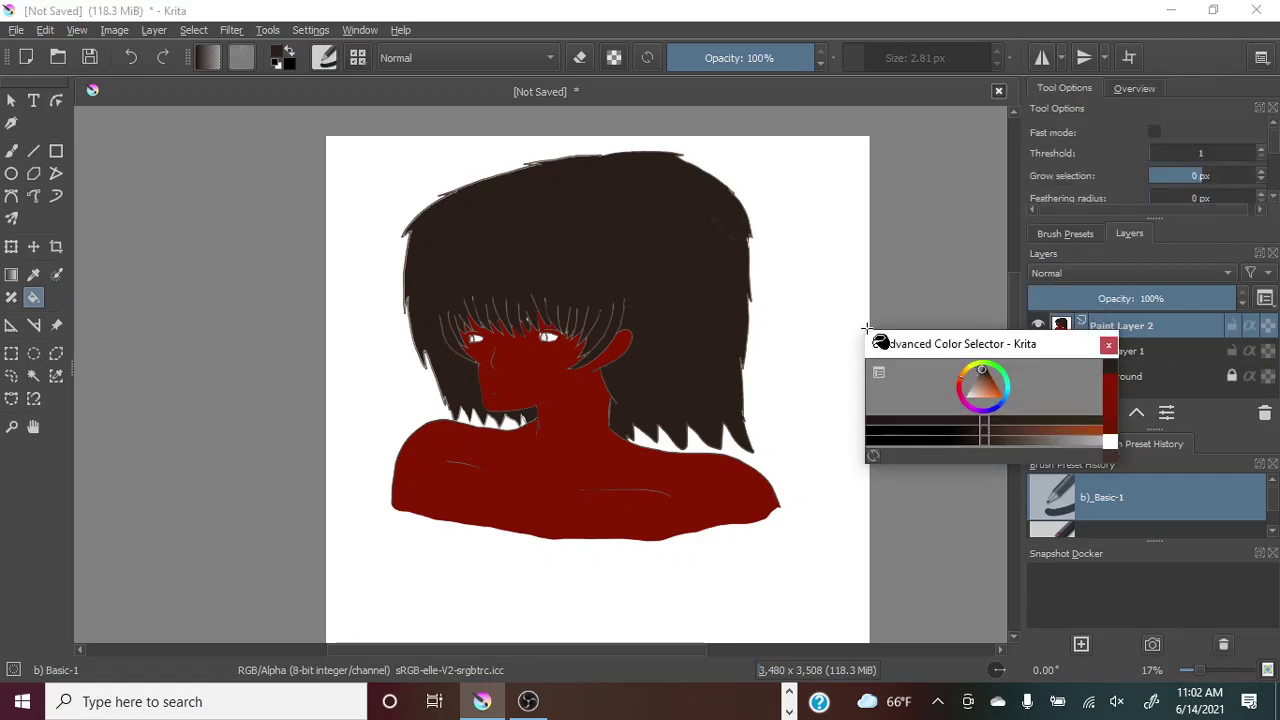
pyautogui.moveTo(865, 327); pyautogui.dragTo(704, 150)
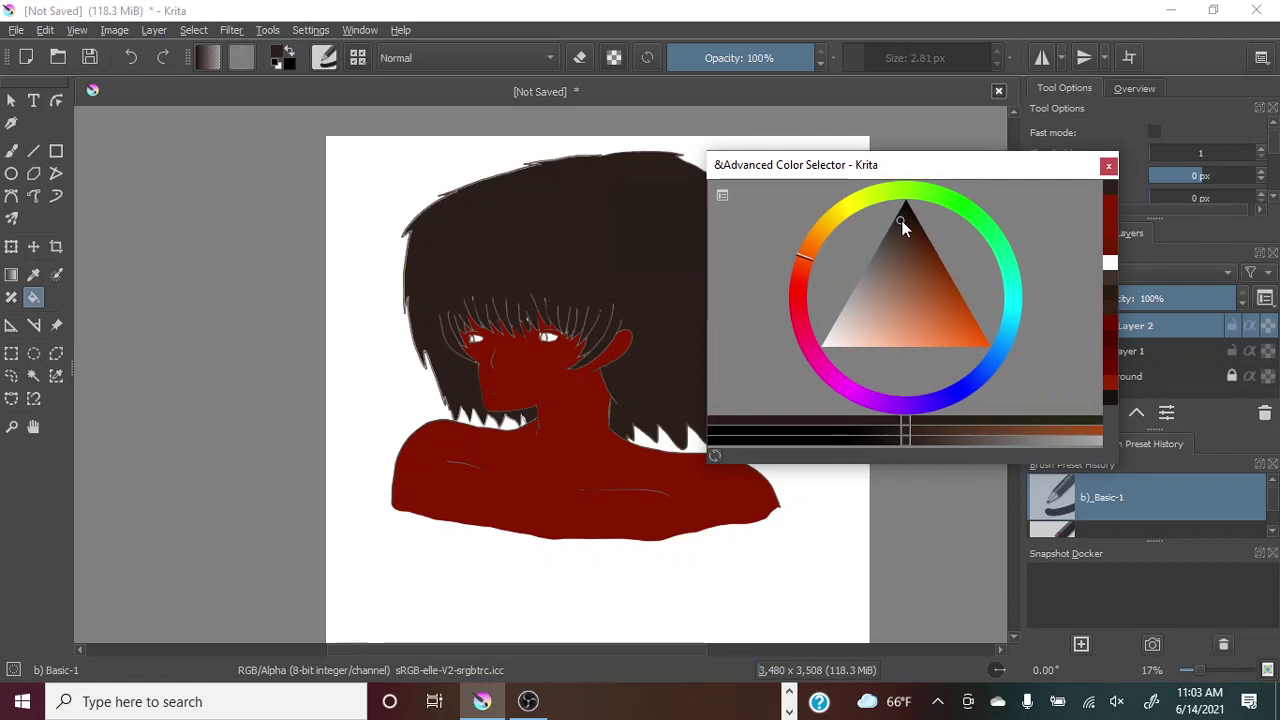
pyautogui.click(905, 219)
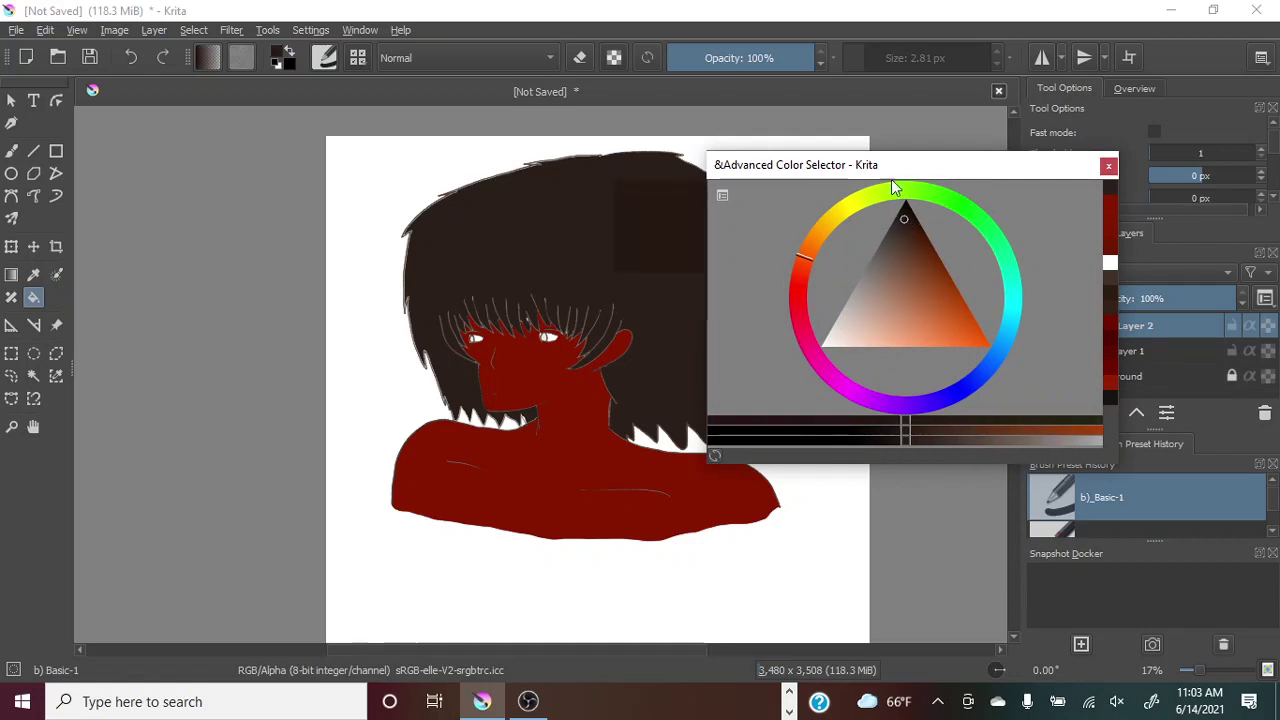
pyautogui.moveTo(890, 166); pyautogui.dragTo(1076, 144)
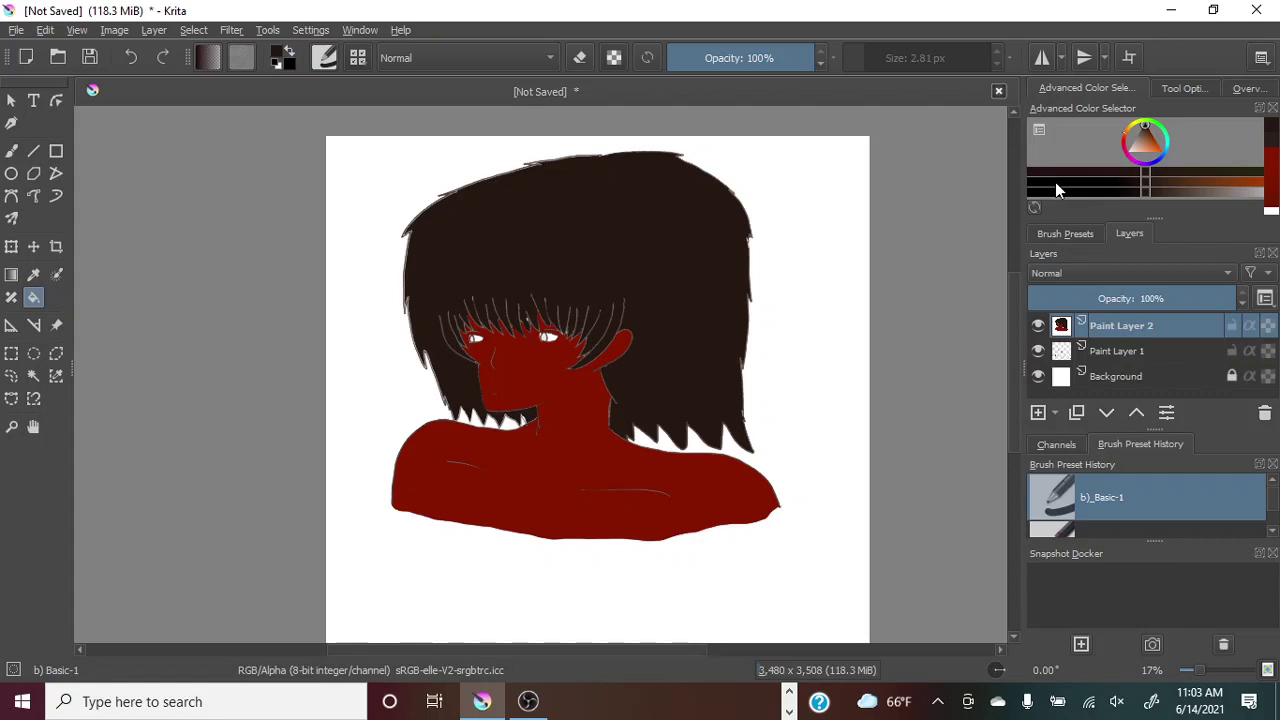
# Pick the darkest shade at the triangle's top and fill the right eye's pupil with it.
pyautogui.scroll(5, 1205, 684)
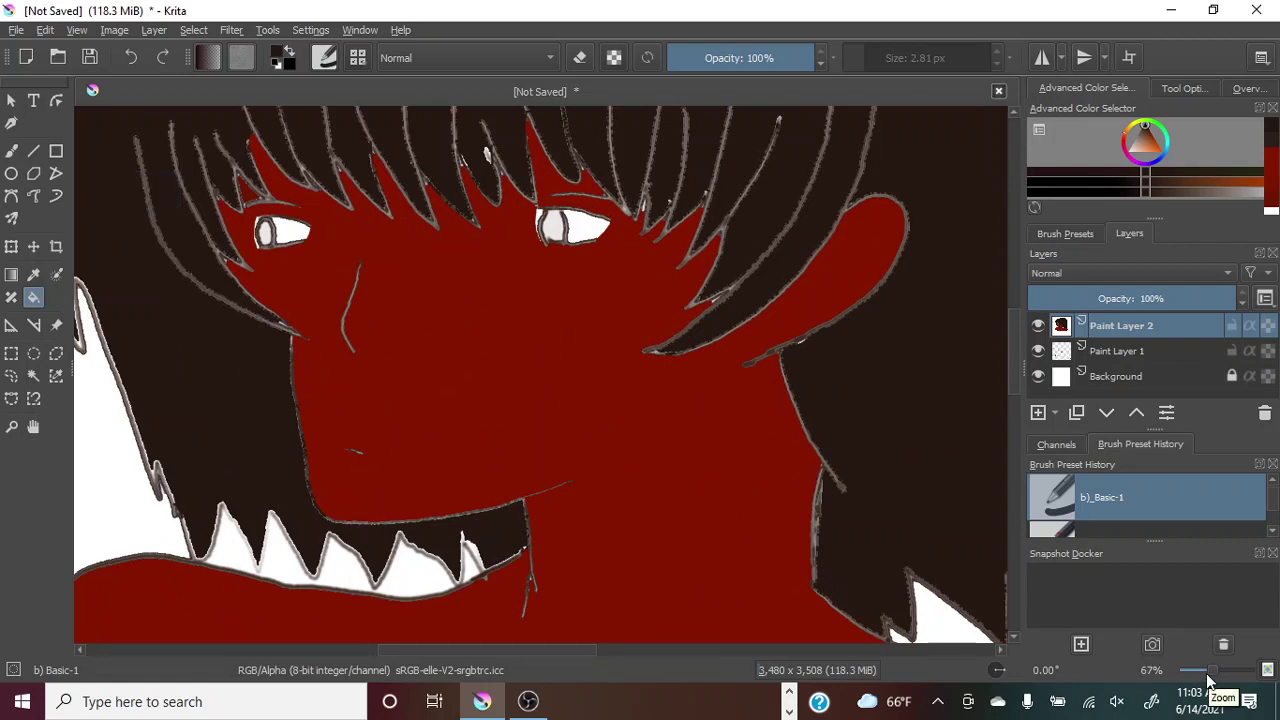
pyautogui.click(1186, 88)
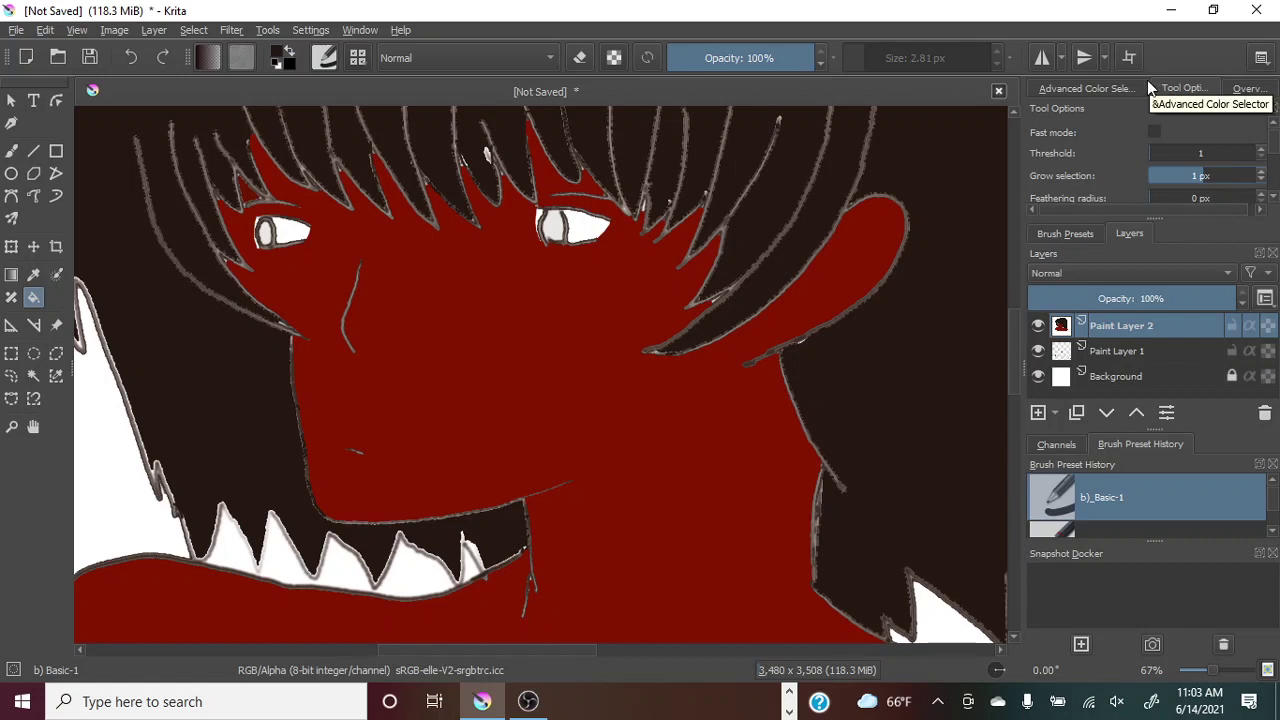
pyautogui.moveTo(1106, 91); pyautogui.dragTo(1117, 150)
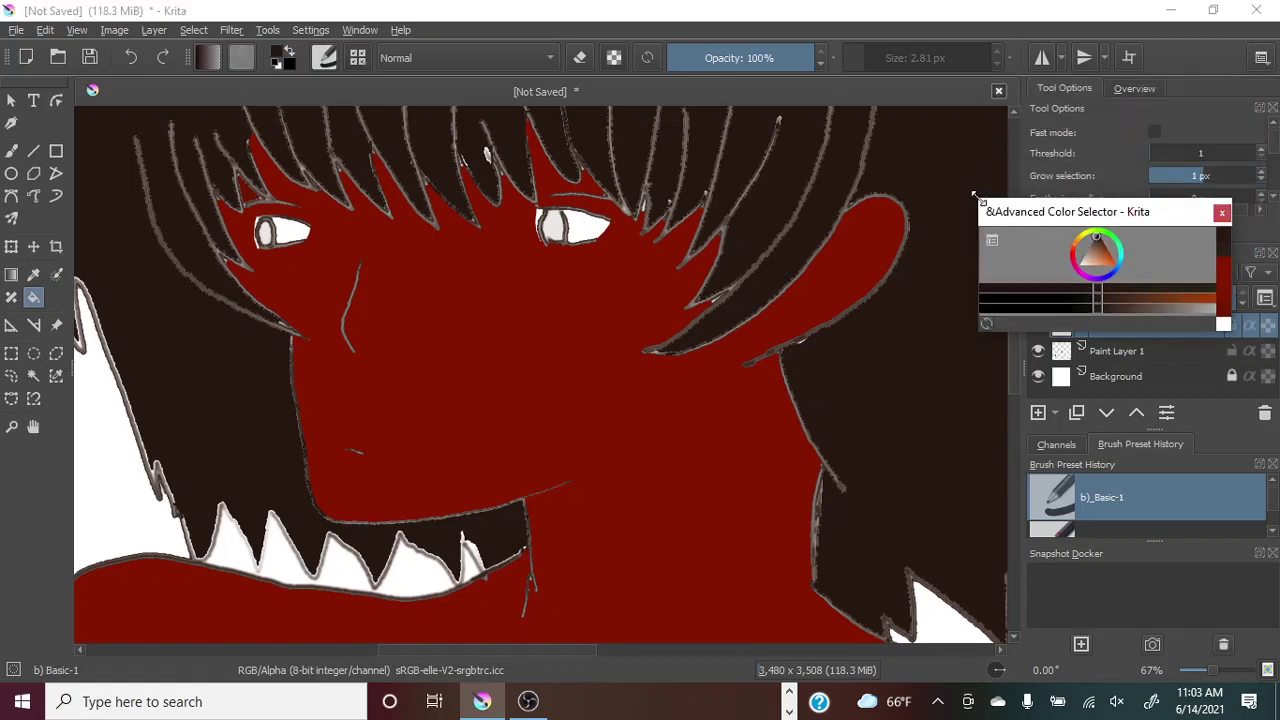
pyautogui.moveTo(972, 194); pyautogui.dragTo(842, 70)
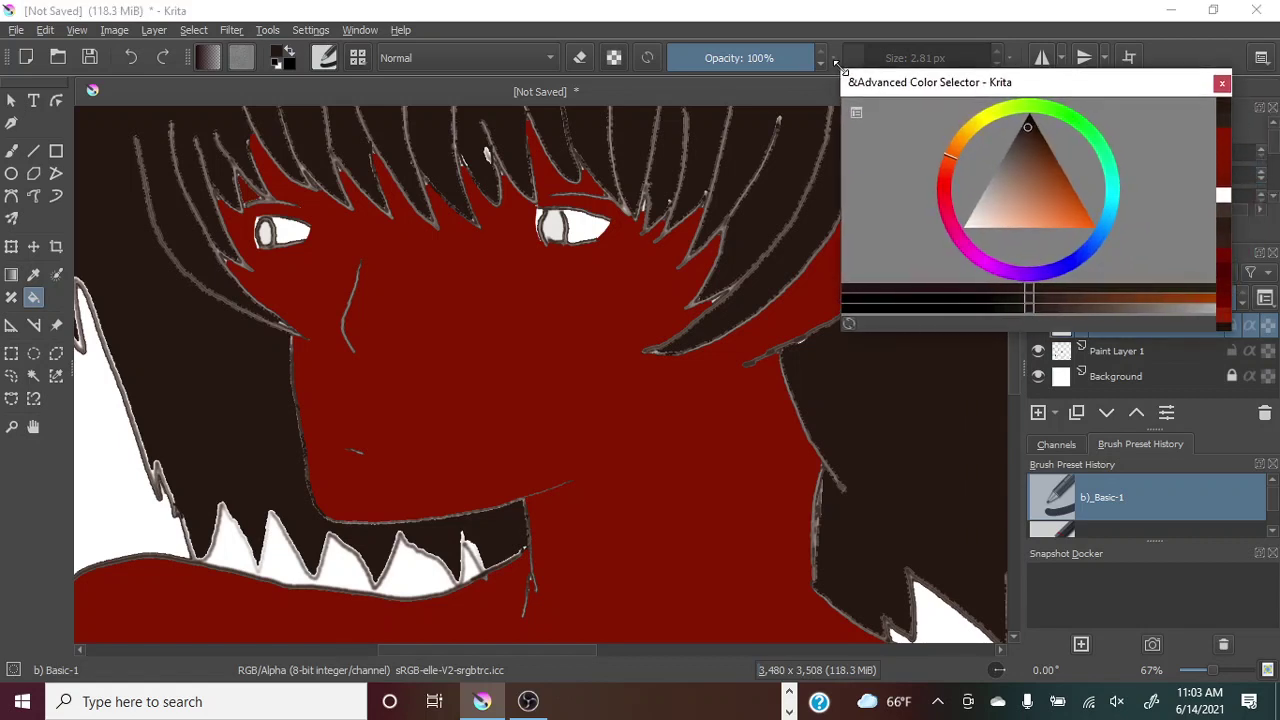
pyautogui.click(1031, 121)
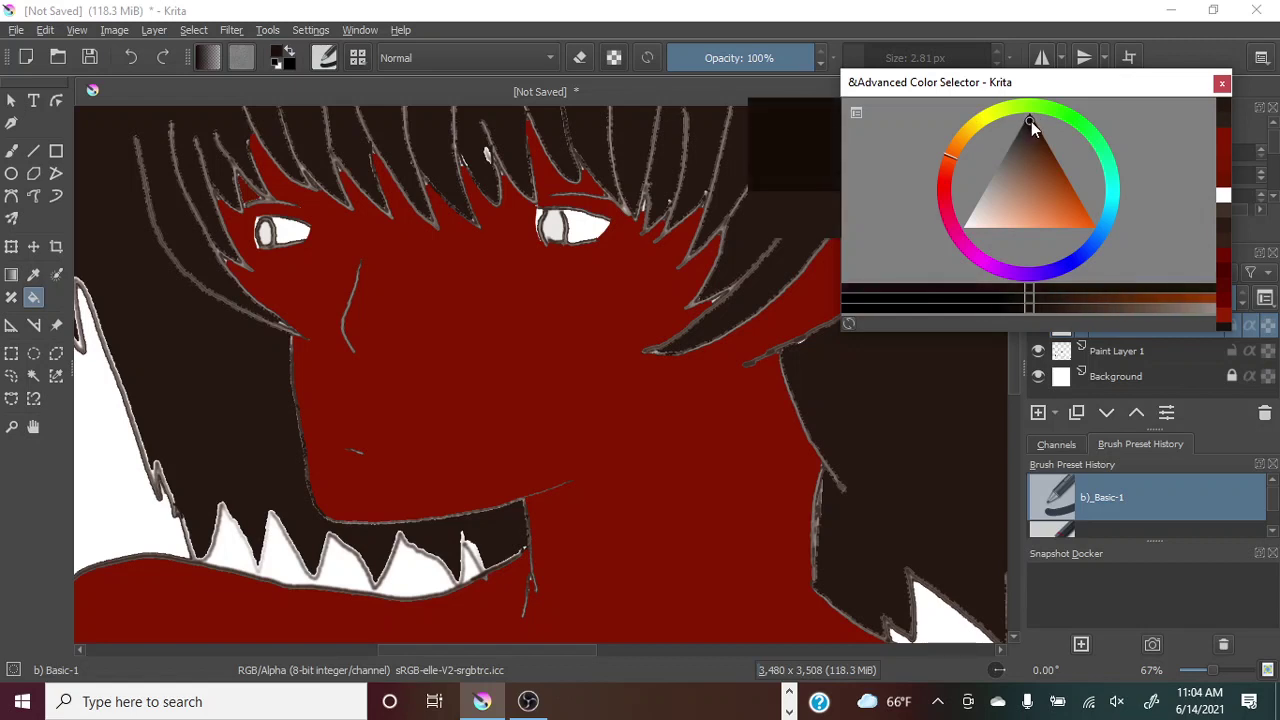
pyautogui.moveTo(1038, 90); pyautogui.dragTo(1186, 104)
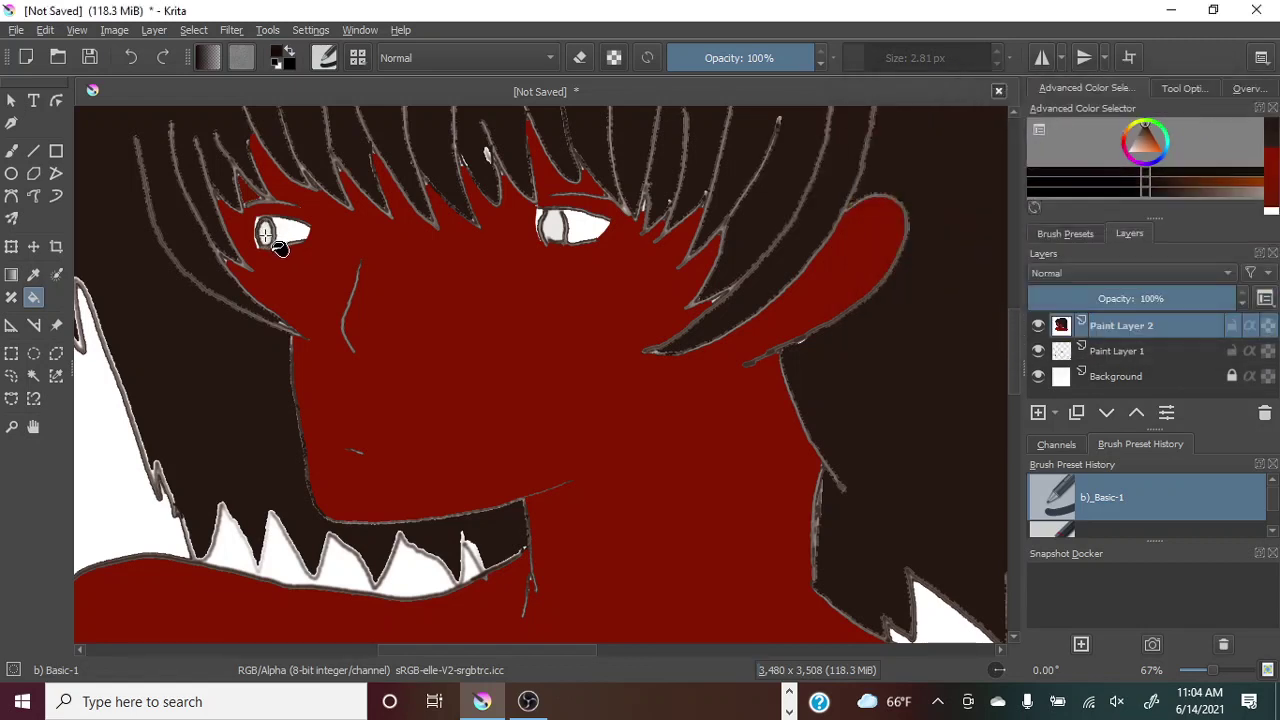
pyautogui.click(552, 226)
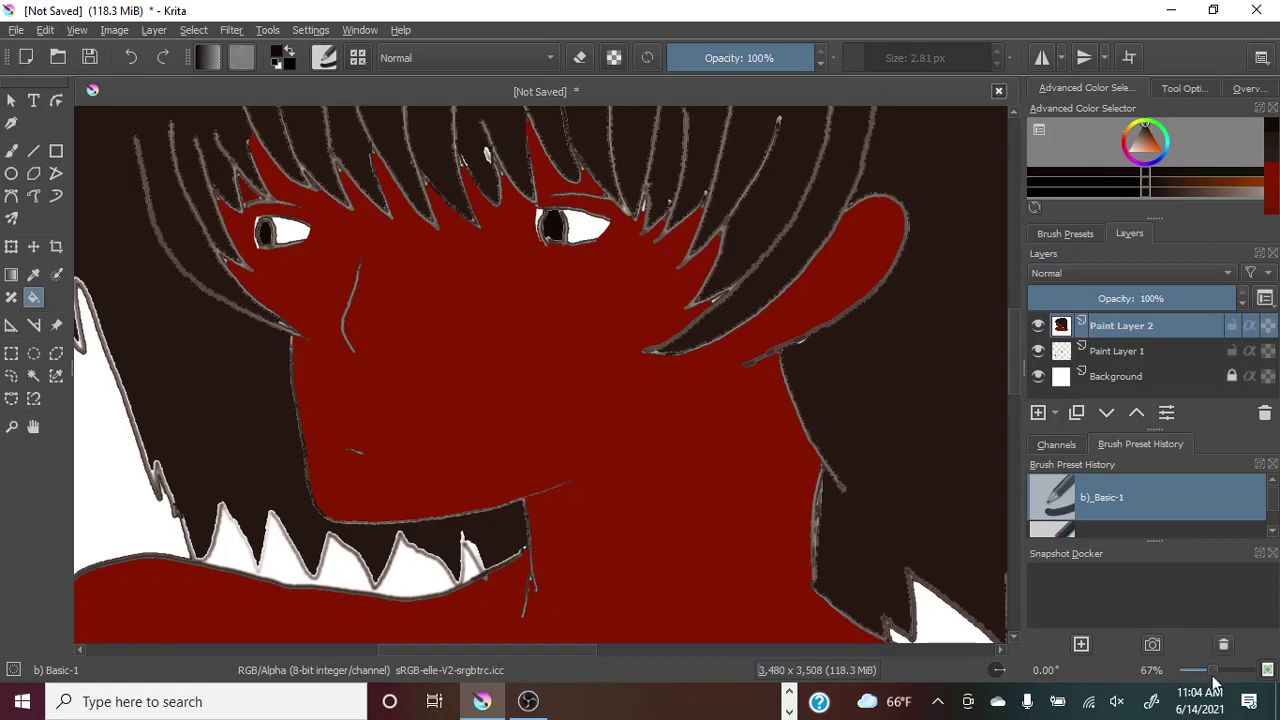
pyautogui.moveTo(1214, 672); pyautogui.dragTo(1202, 673)
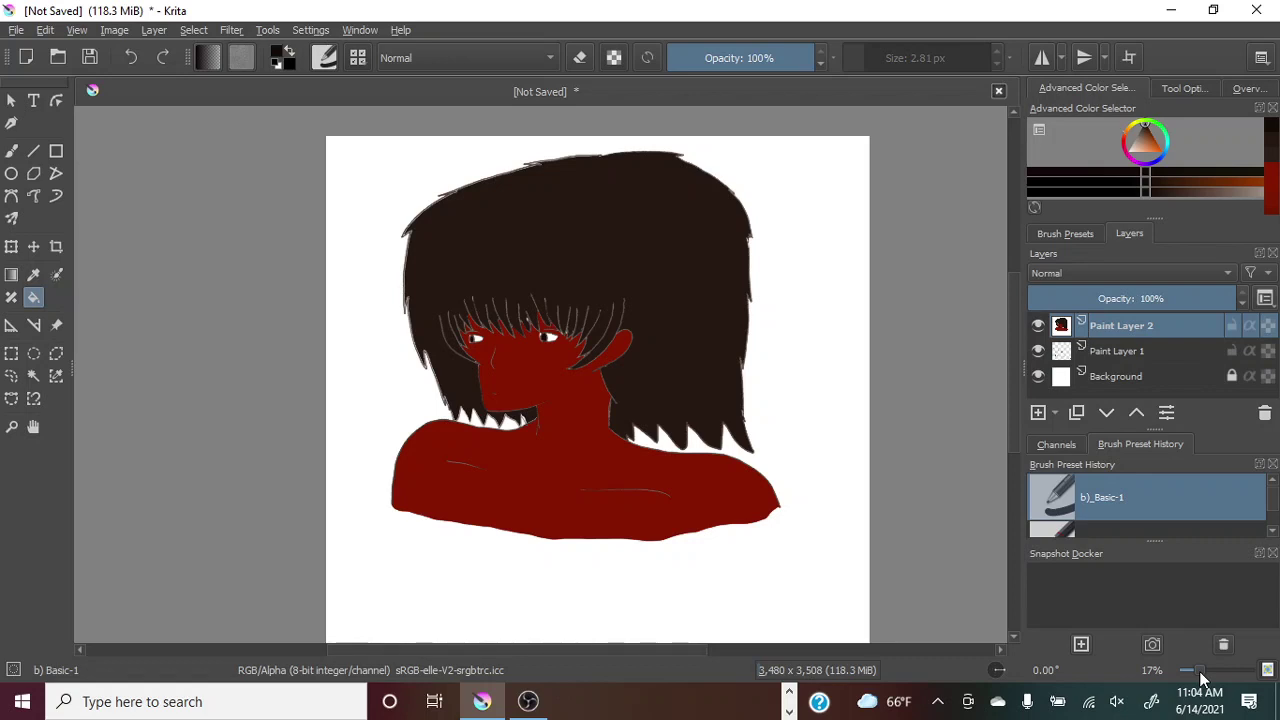
# Toggle Paint Layer 2's visibility repeatedly to compare the colours against the lineart, ending with it visible.
pyautogui.click(1185, 90)
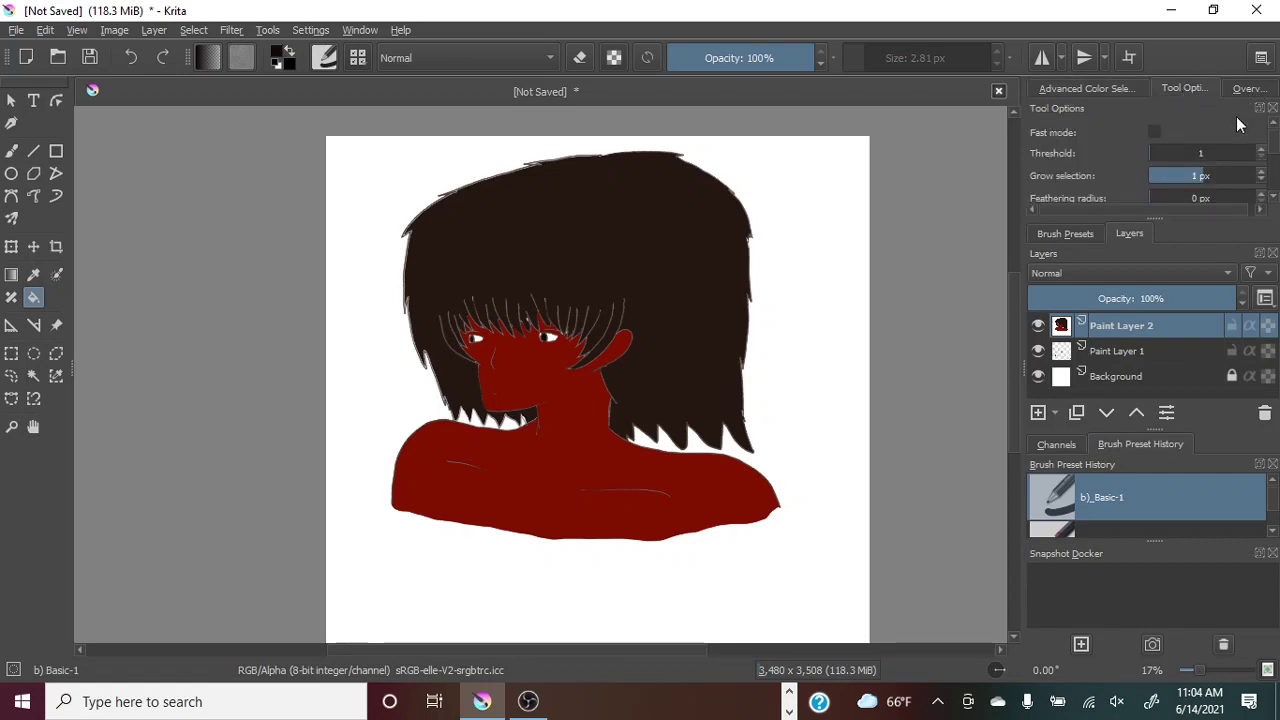
pyautogui.scroll(-1, 1274, 500)
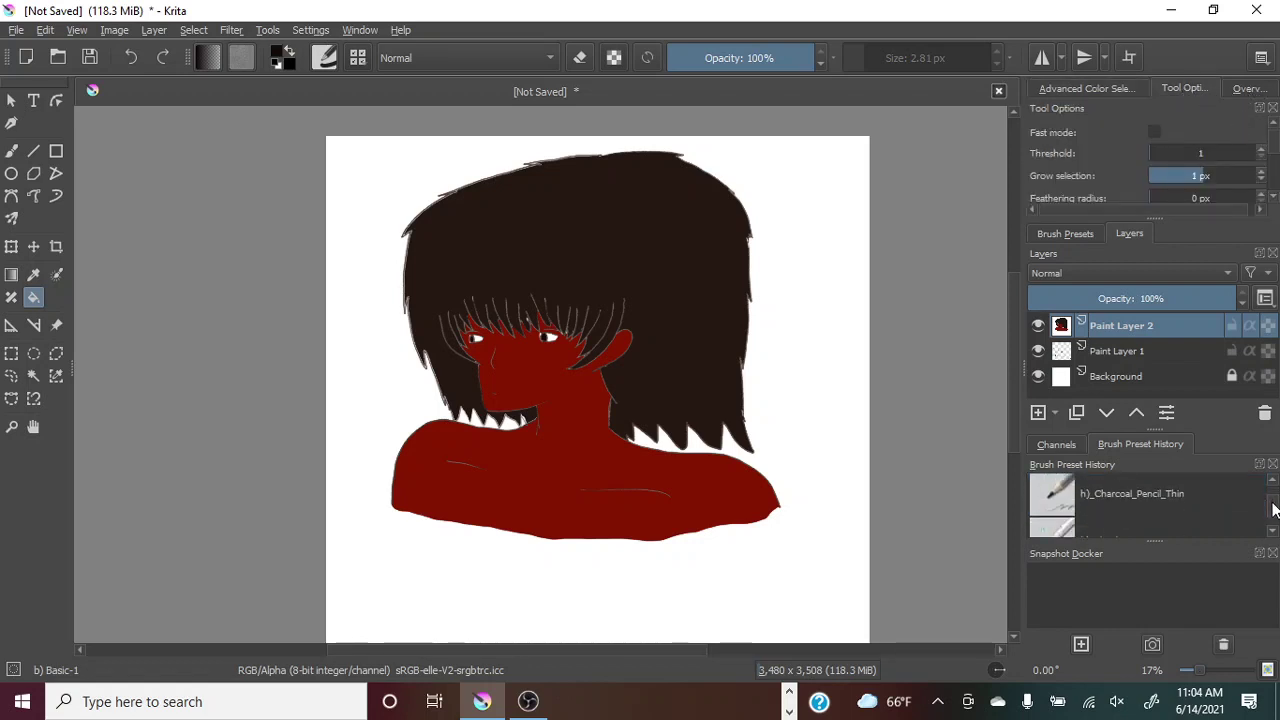
pyautogui.scroll(1, 1276, 500)
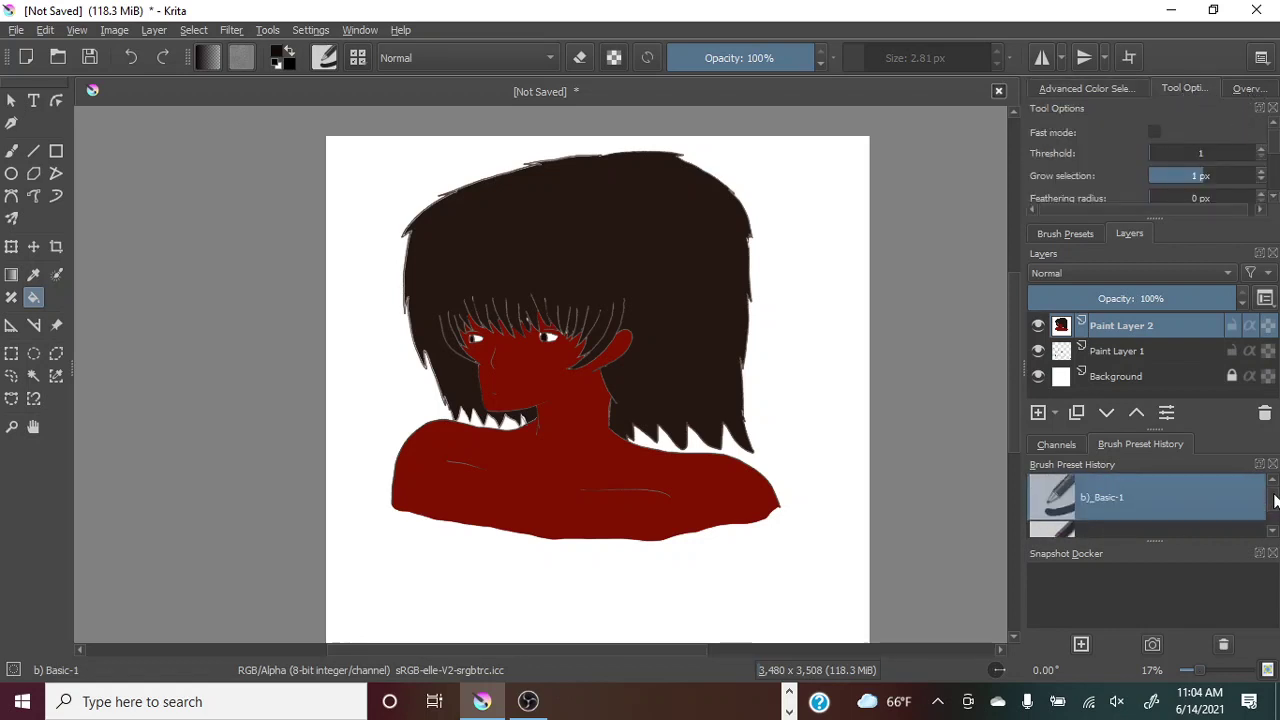
pyautogui.click(1038, 326)
pyautogui.click(1036, 326)
pyautogui.click(1036, 326)
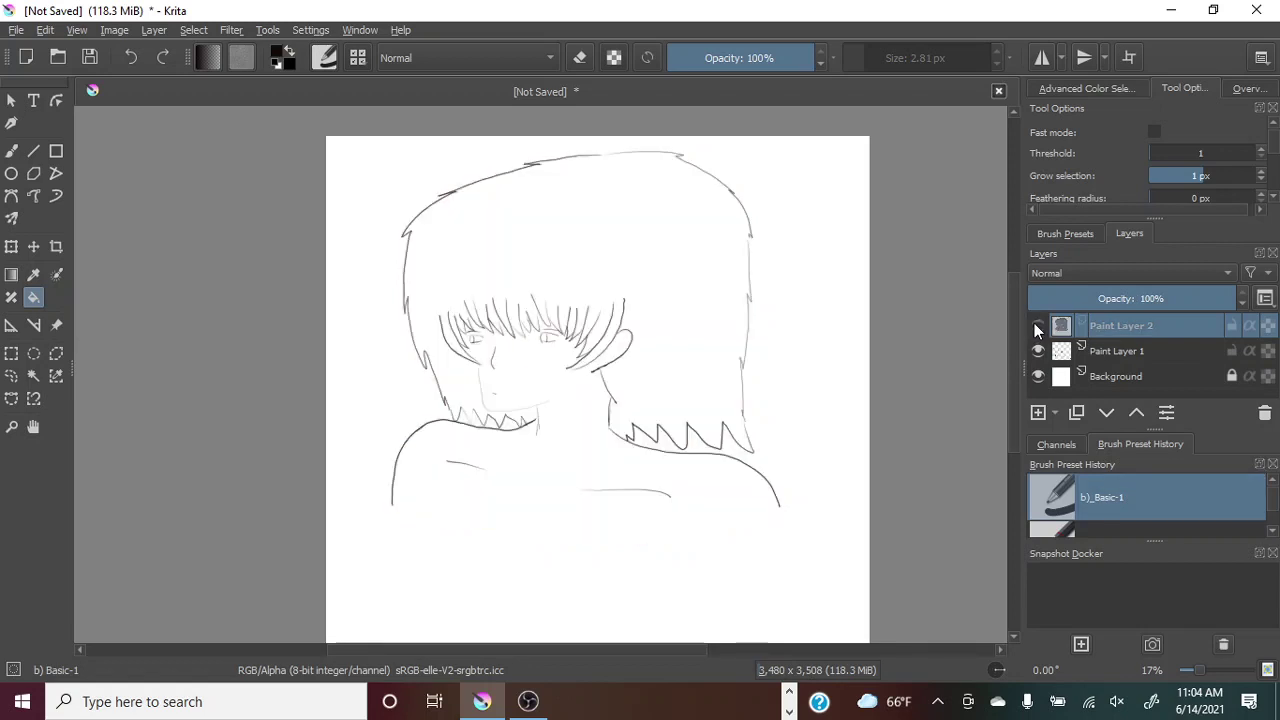
pyautogui.click(1036, 326)
pyautogui.click(1036, 326)
pyautogui.click(1037, 327)
pyautogui.click(1037, 327)
pyautogui.click(1037, 329)
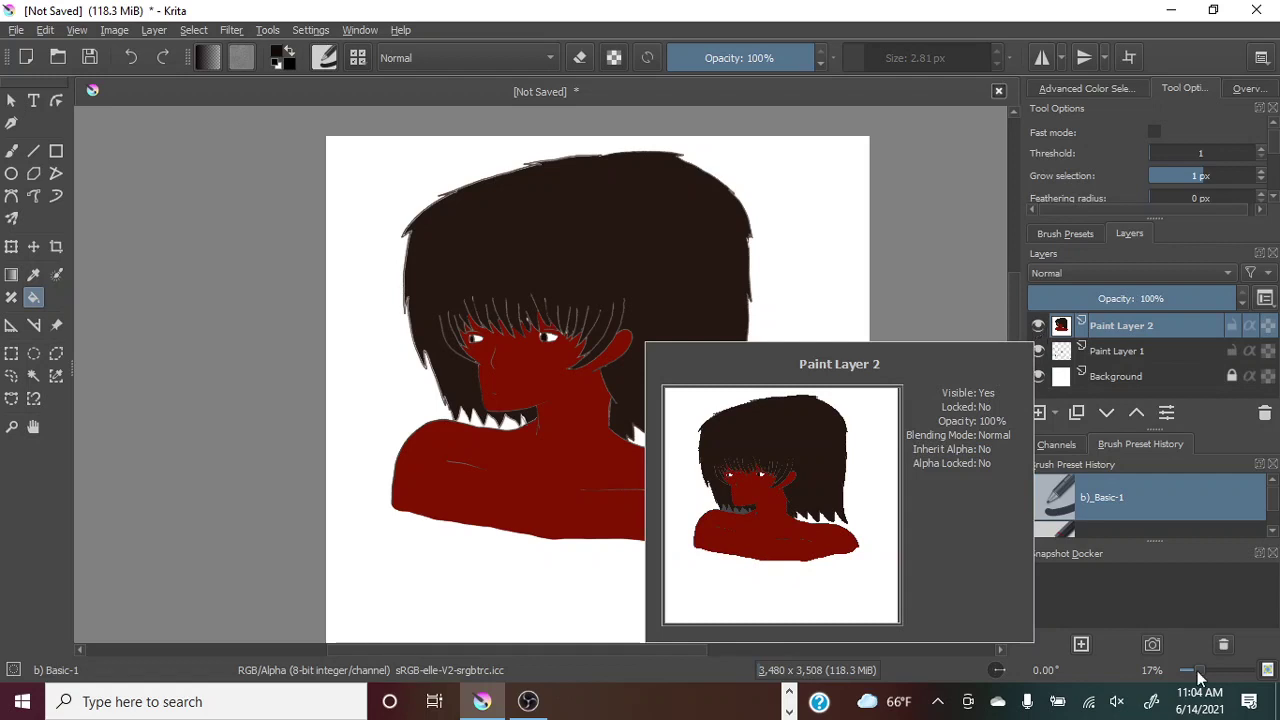
# Zoom in on the drawing and add an empty Paint Layer 3 at the top of the stack.
pyautogui.scroll(-1, 1197, 672)
pyautogui.moveTo(1195, 674); pyautogui.dragTo(1203, 680)
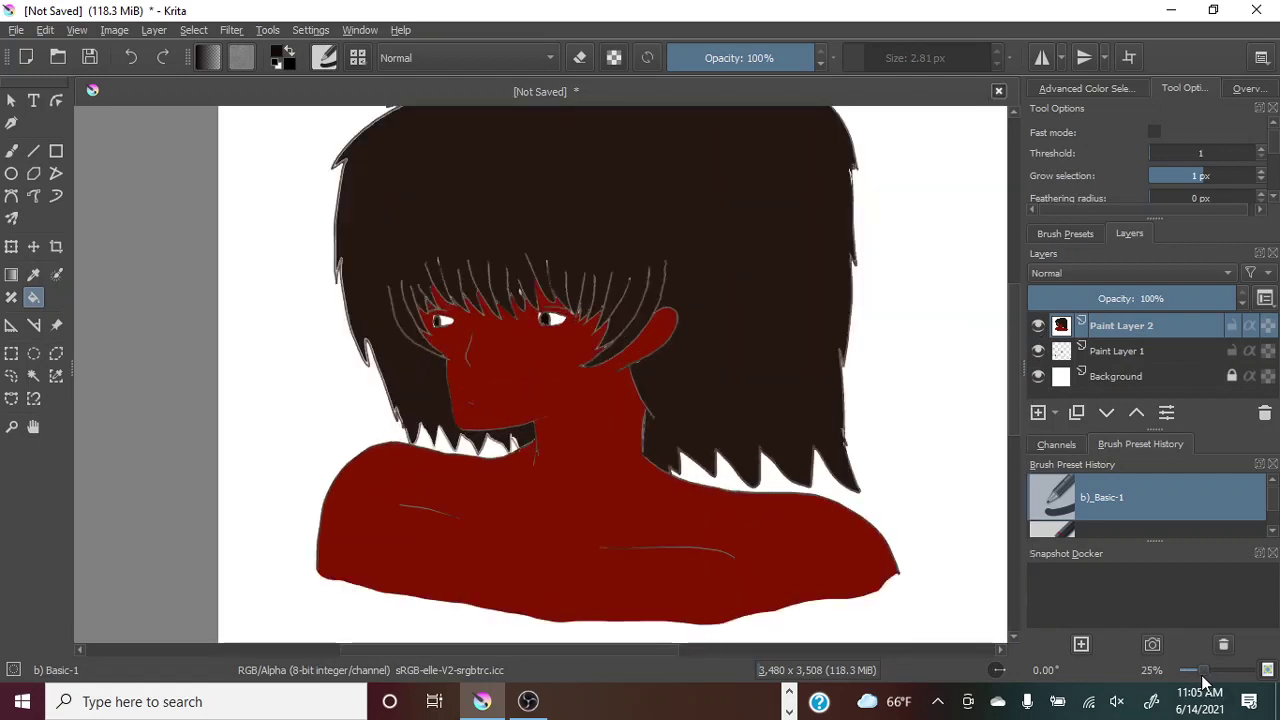
pyautogui.scroll(-1, 1203, 680)
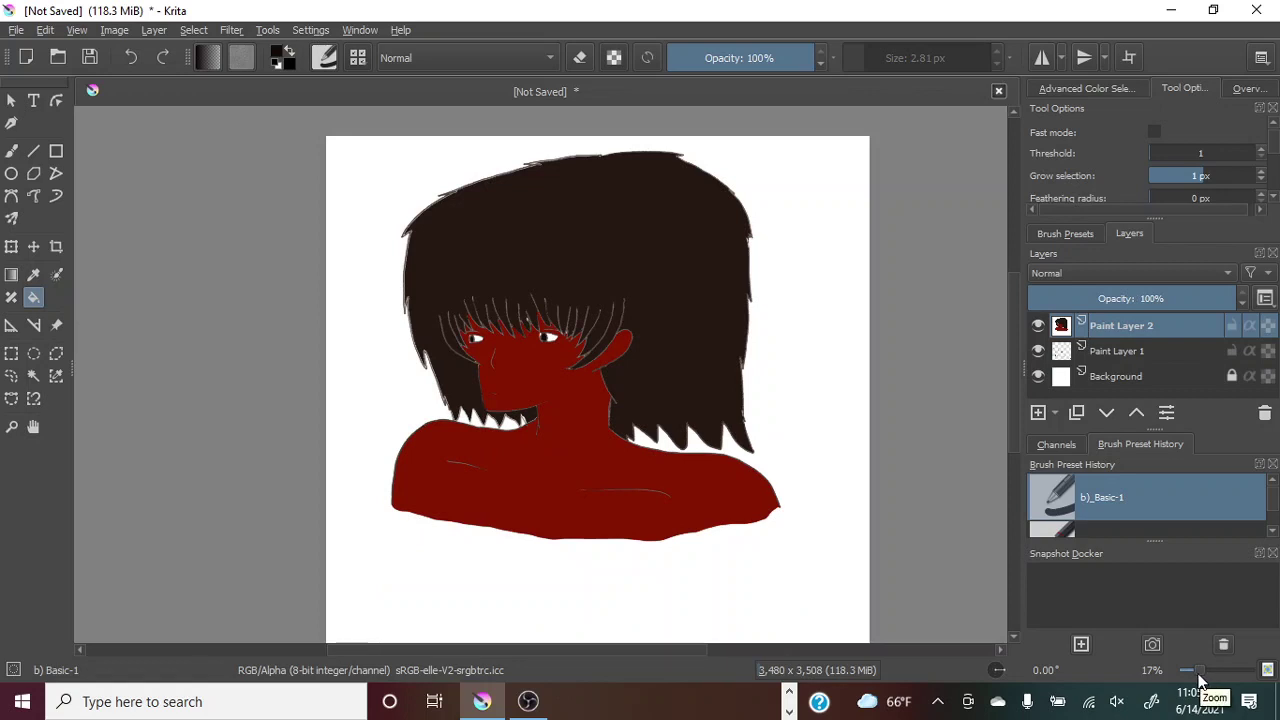
pyautogui.click(1038, 414)
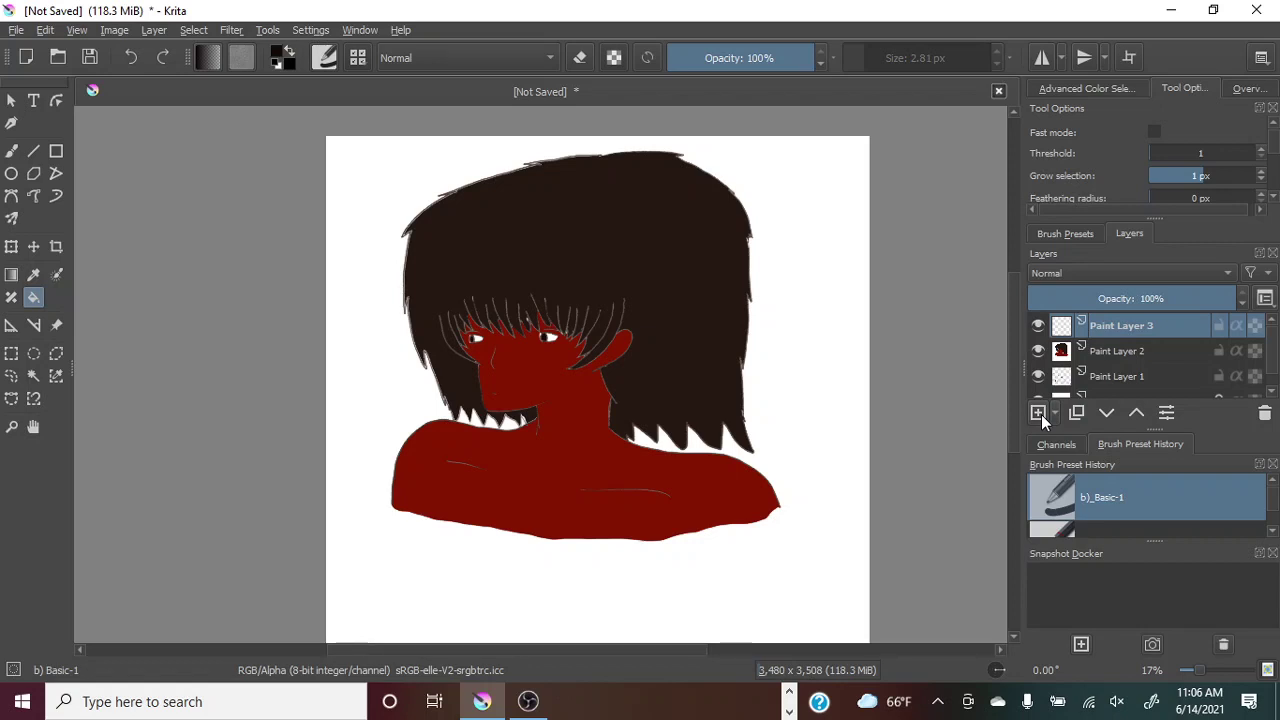
# Show the Advanced Color Selector docker and zoom out to fit the whole portrait.
pyautogui.click(1243, 89)
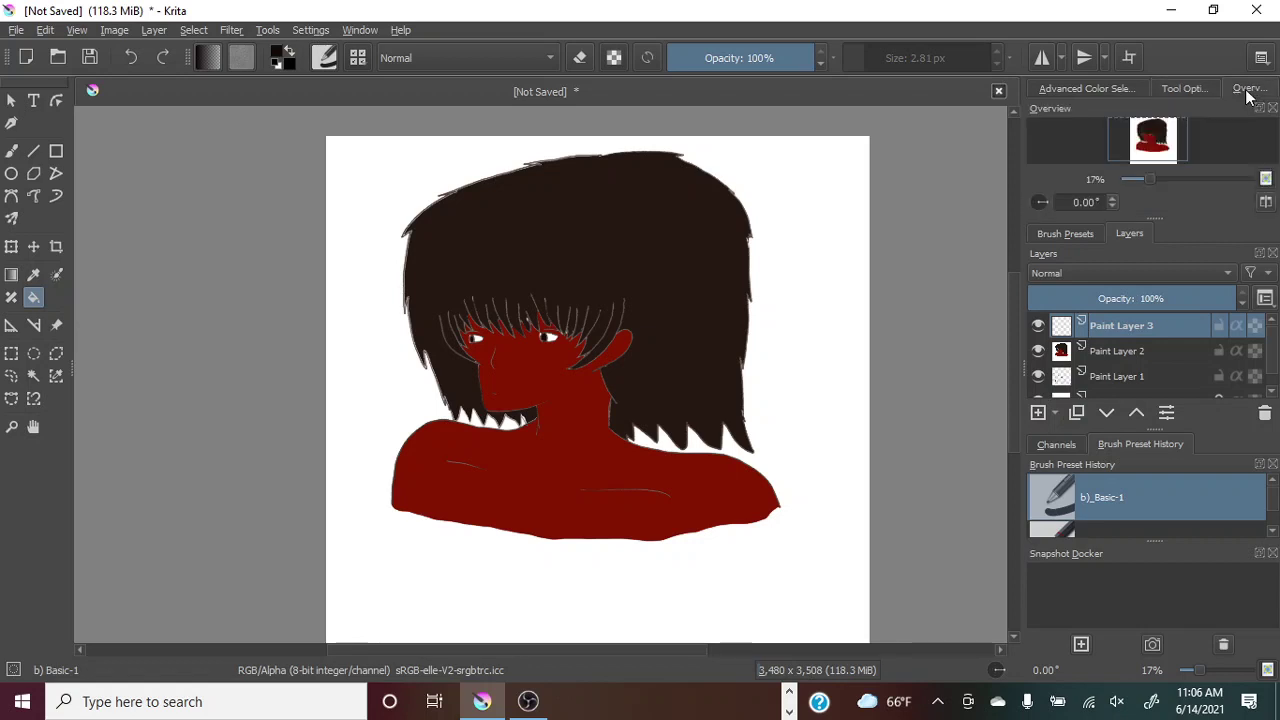
pyautogui.click(1090, 88)
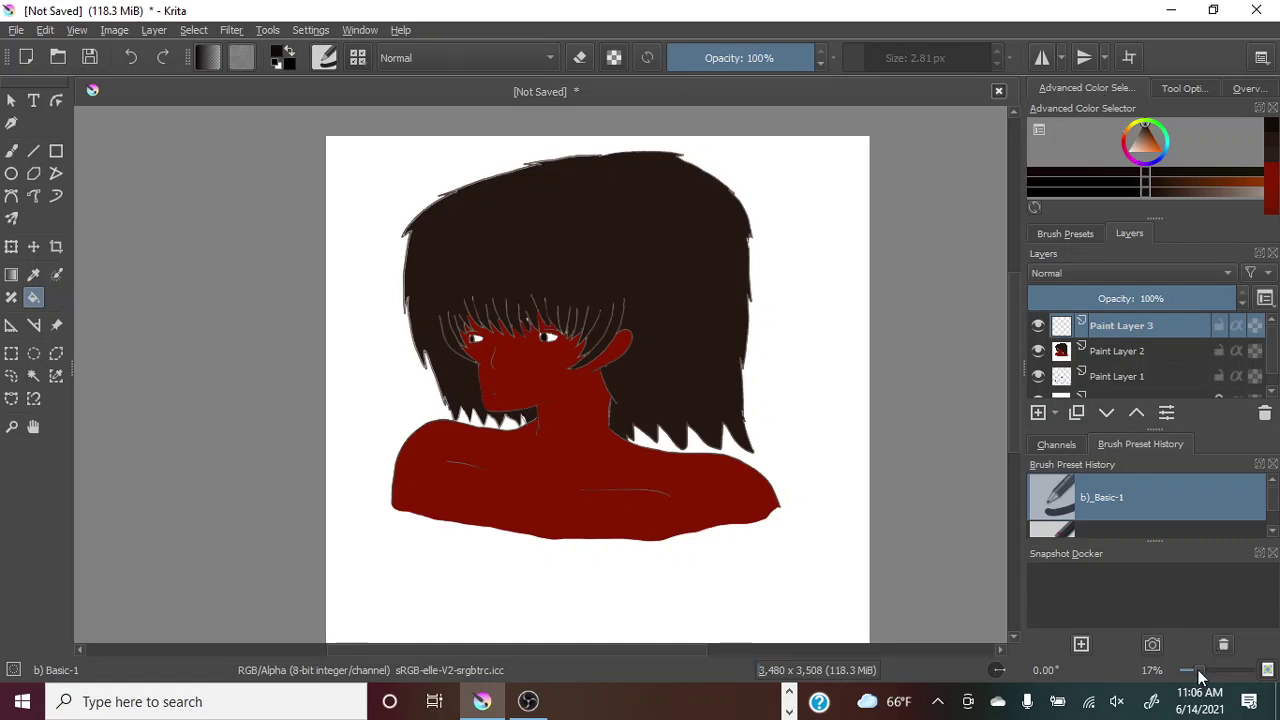
pyautogui.moveTo(1198, 670); pyautogui.dragTo(1202, 672)
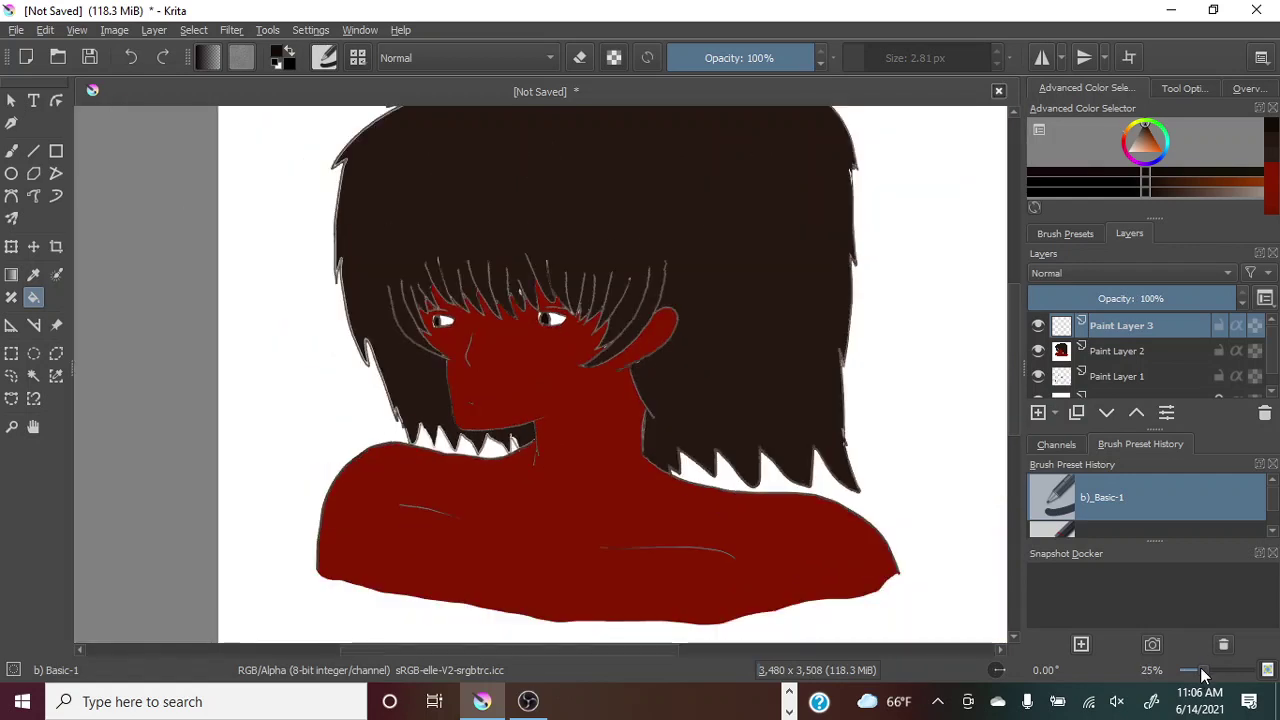
pyautogui.moveTo(1012, 375); pyautogui.dragTo(1014, 366)
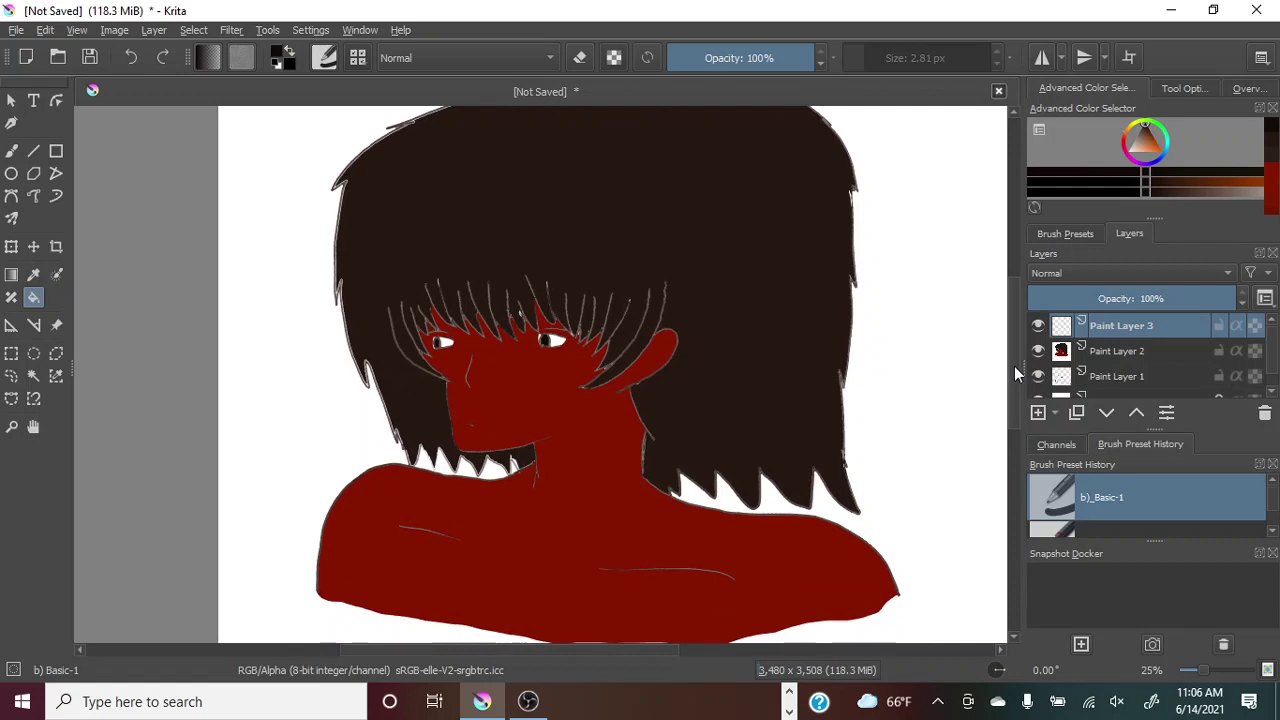
pyautogui.click(1197, 670)
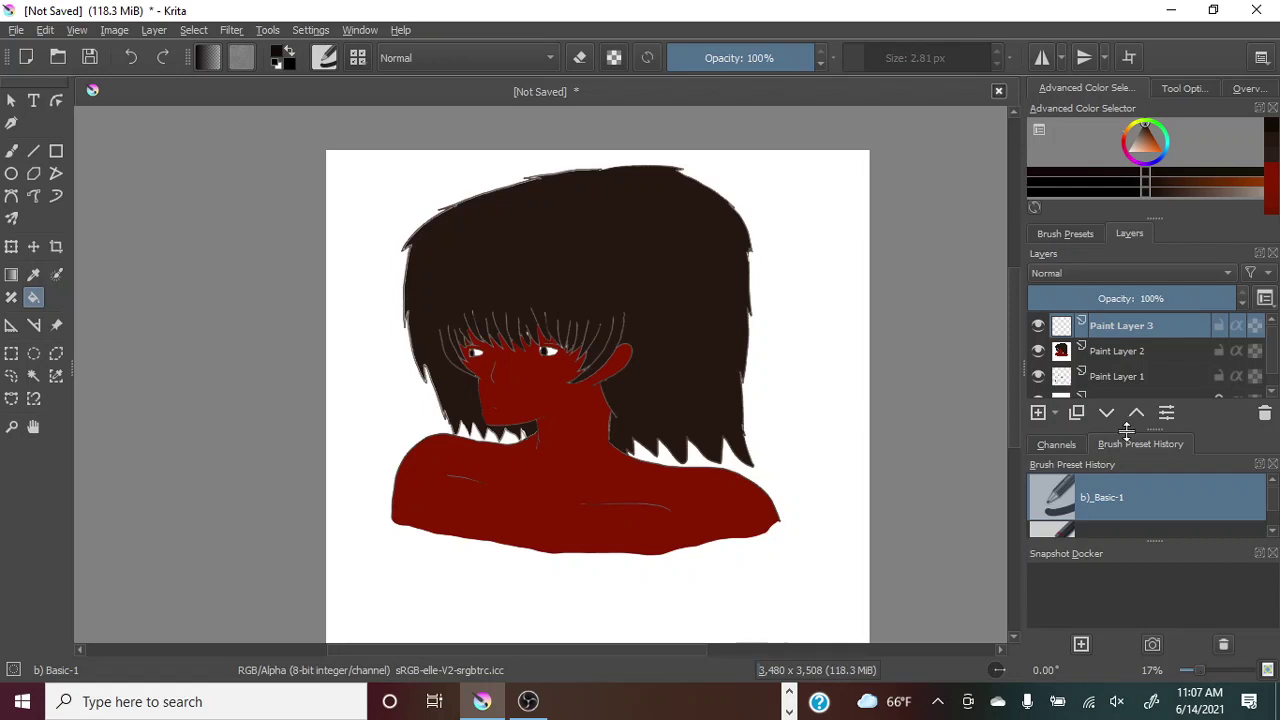
# Select the Pencil-6 Quick Shade brush preset at 60 px.
pyautogui.click(1057, 234)
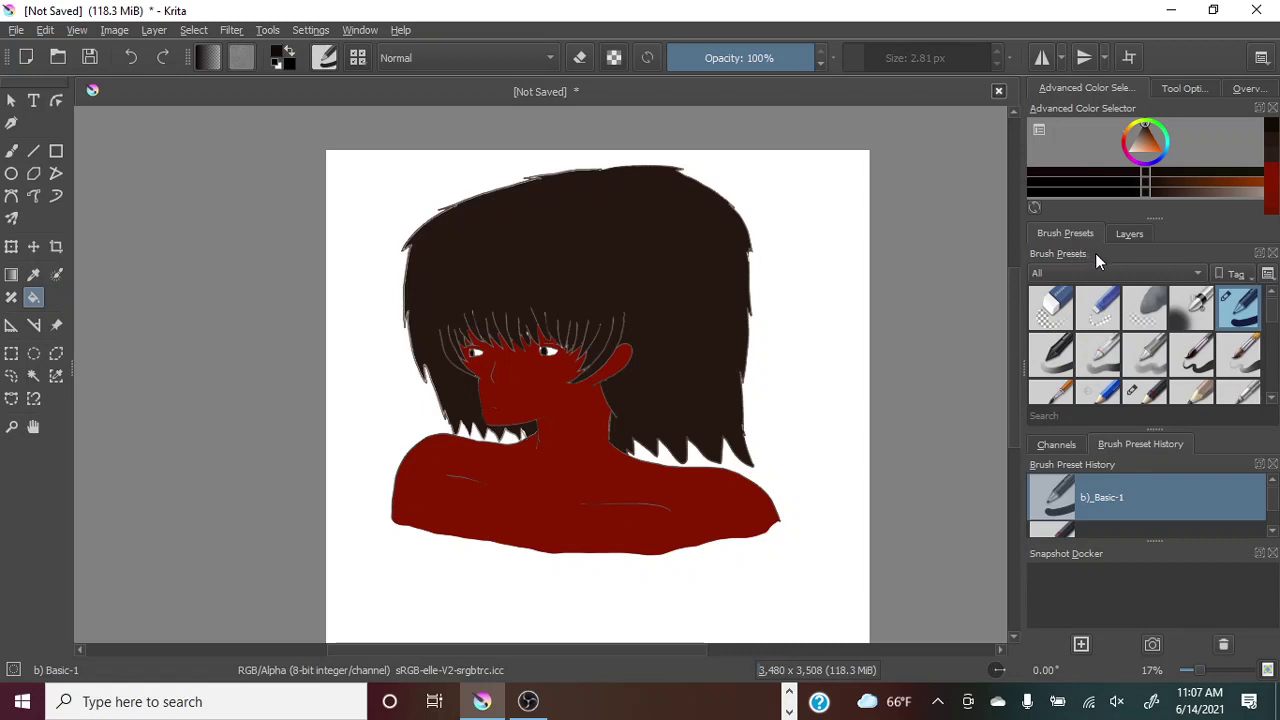
pyautogui.scroll(-1, 1274, 323)
pyautogui.scroll(-1, 1273, 323)
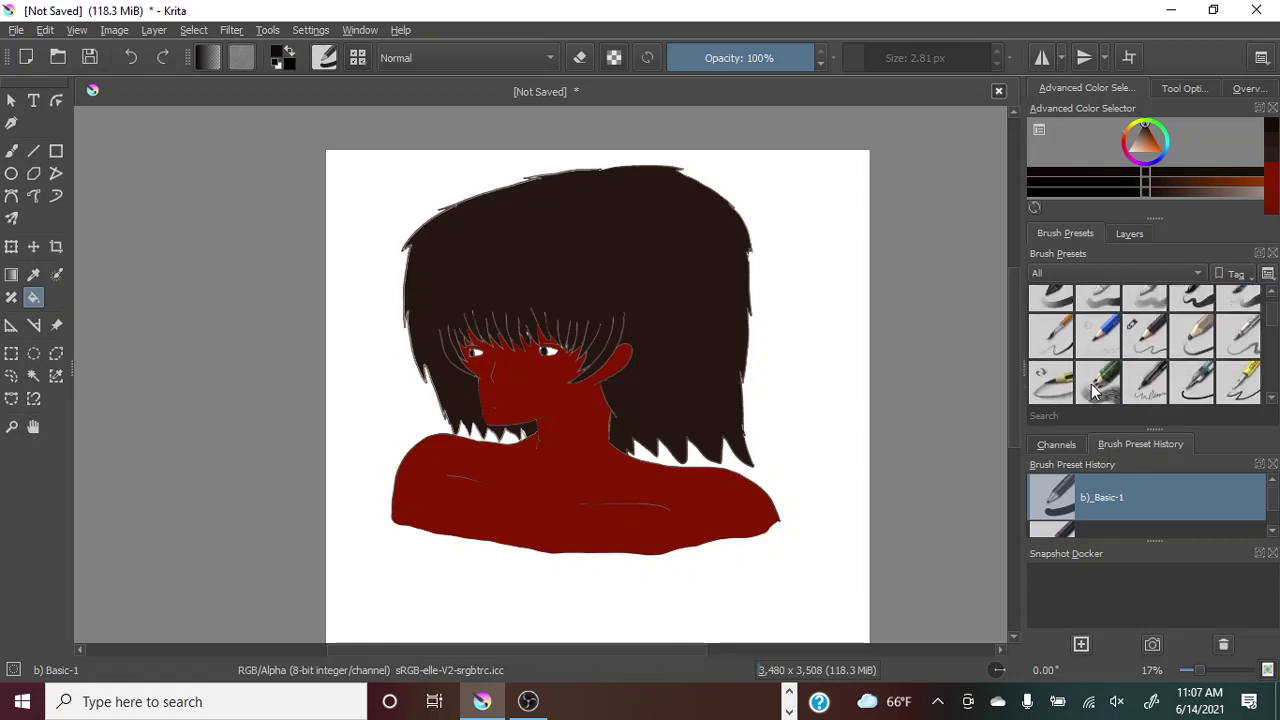
pyautogui.click(1099, 388)
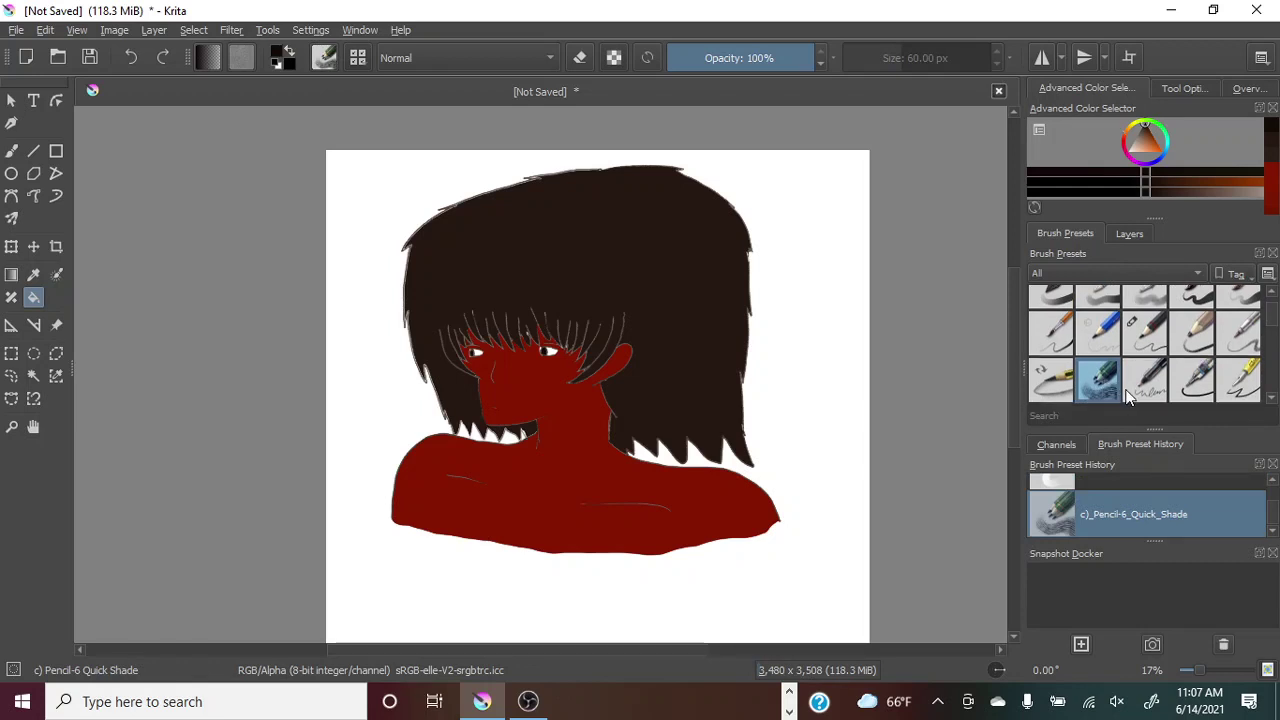
pyautogui.click(1179, 89)
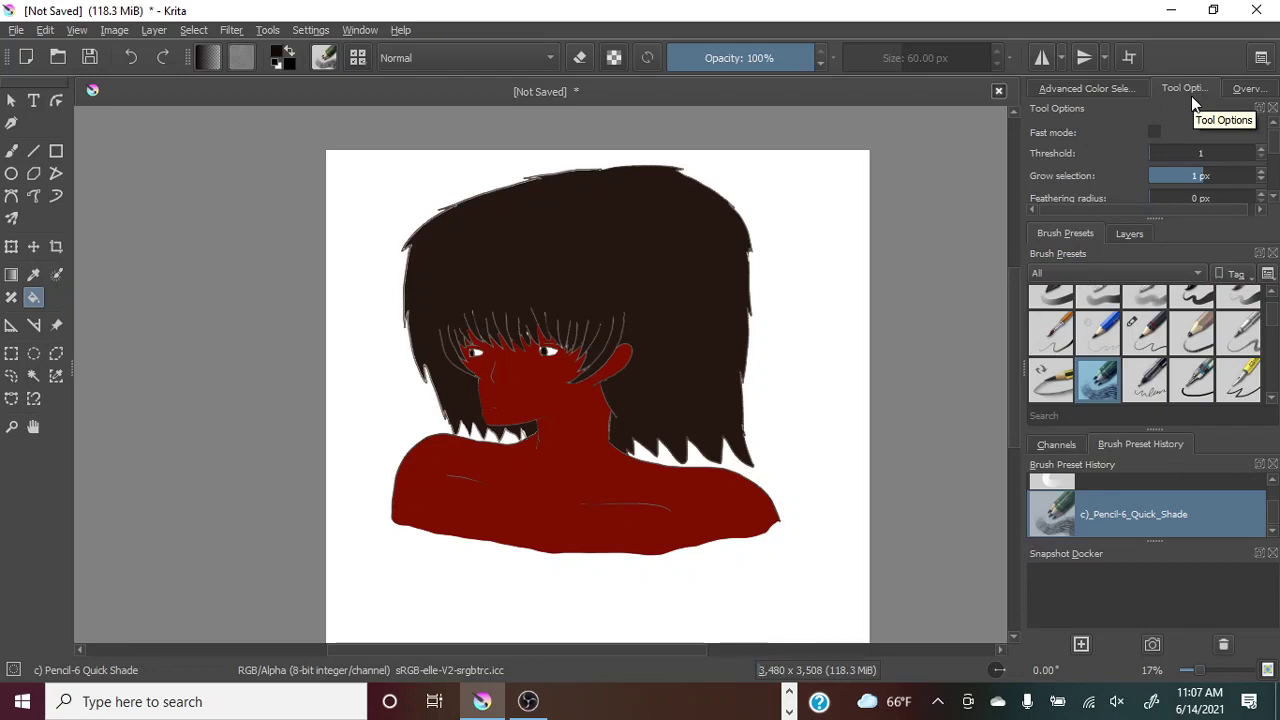
# Sample the shoulder's skin red, then choose a deeper dark red in the colour triangle.
pyautogui.click(1094, 90)
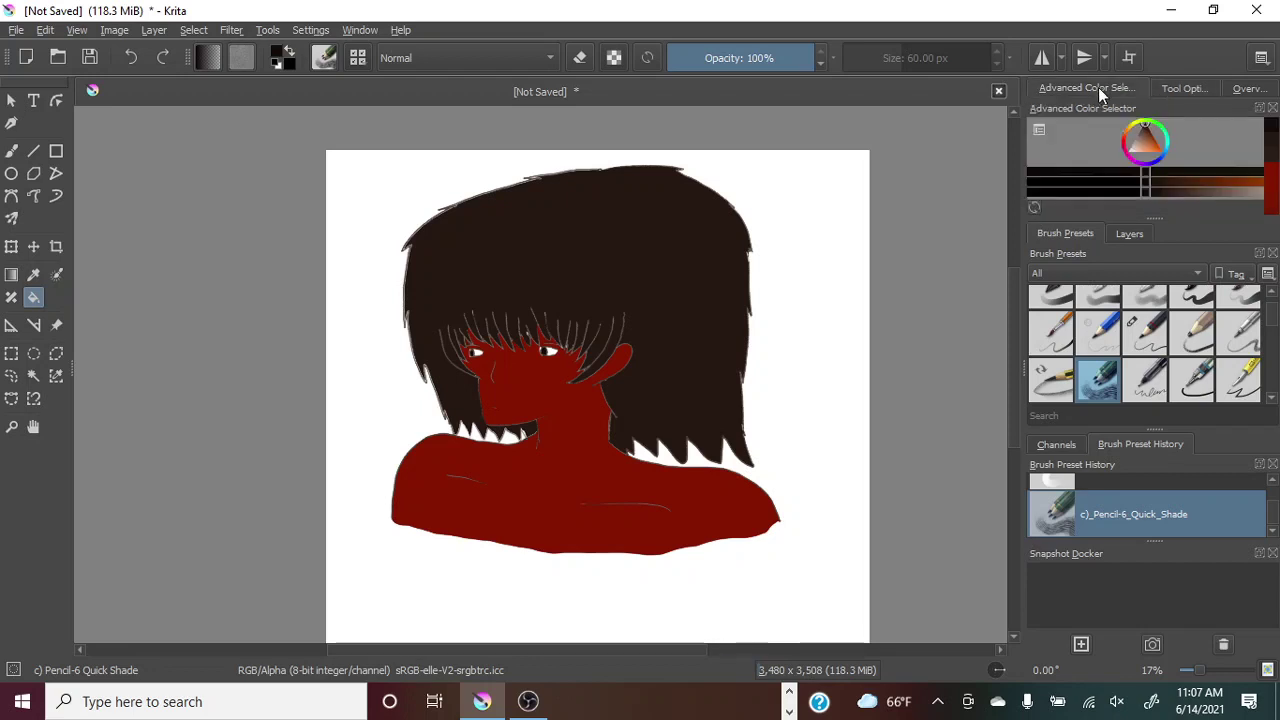
pyautogui.click(33, 274)
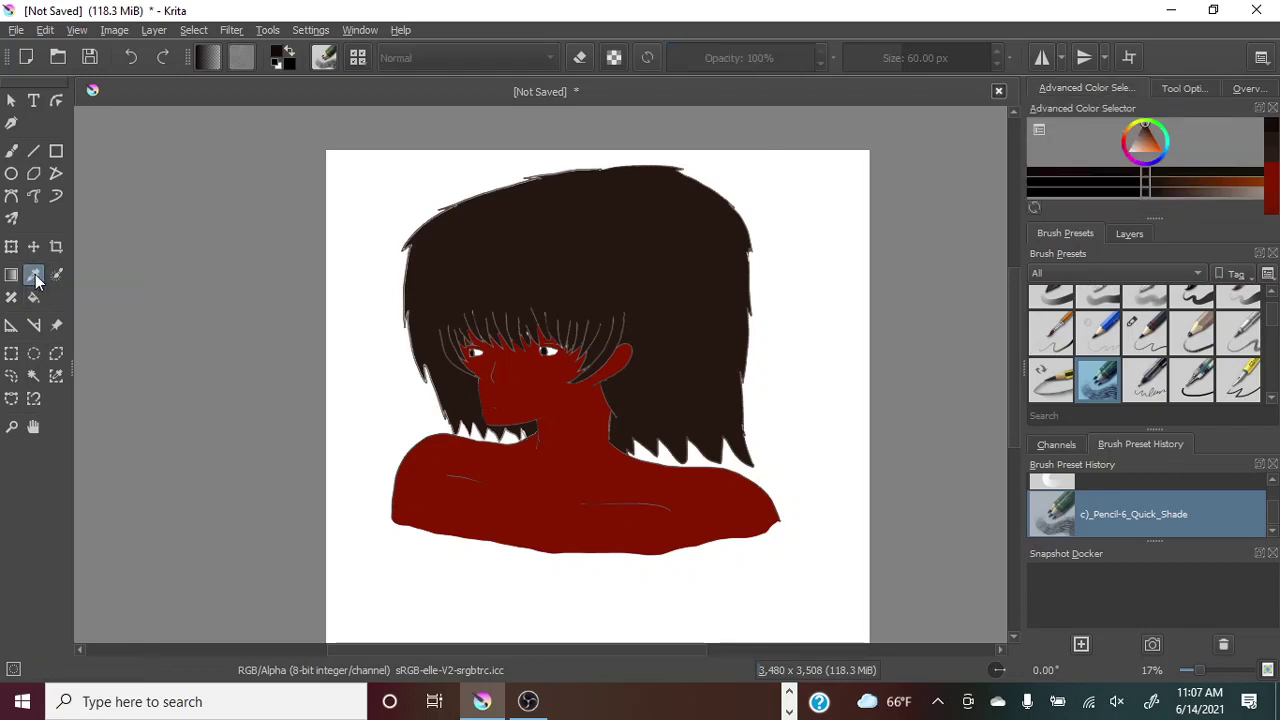
pyautogui.click(673, 484)
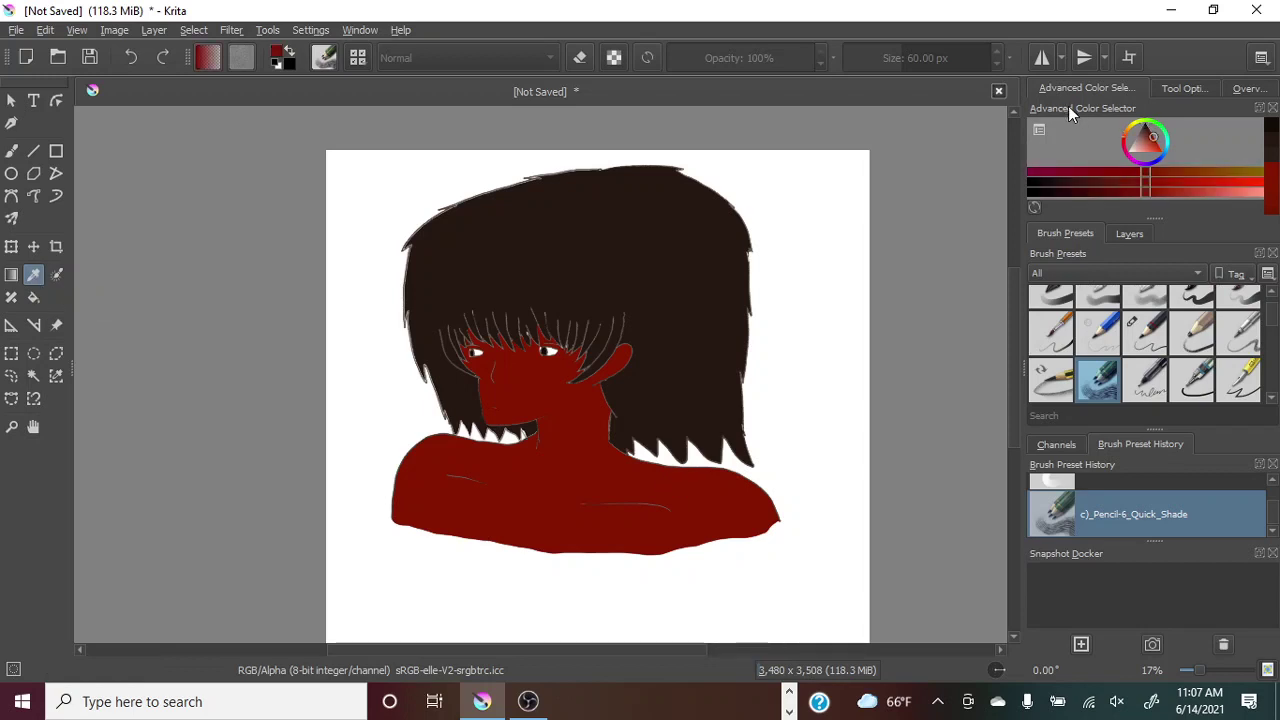
pyautogui.moveTo(1068, 106)
pyautogui.mouseDown()
pyautogui.moveTo(988, 302)
pyautogui.moveTo(782, 101)
pyautogui.mouseUp()
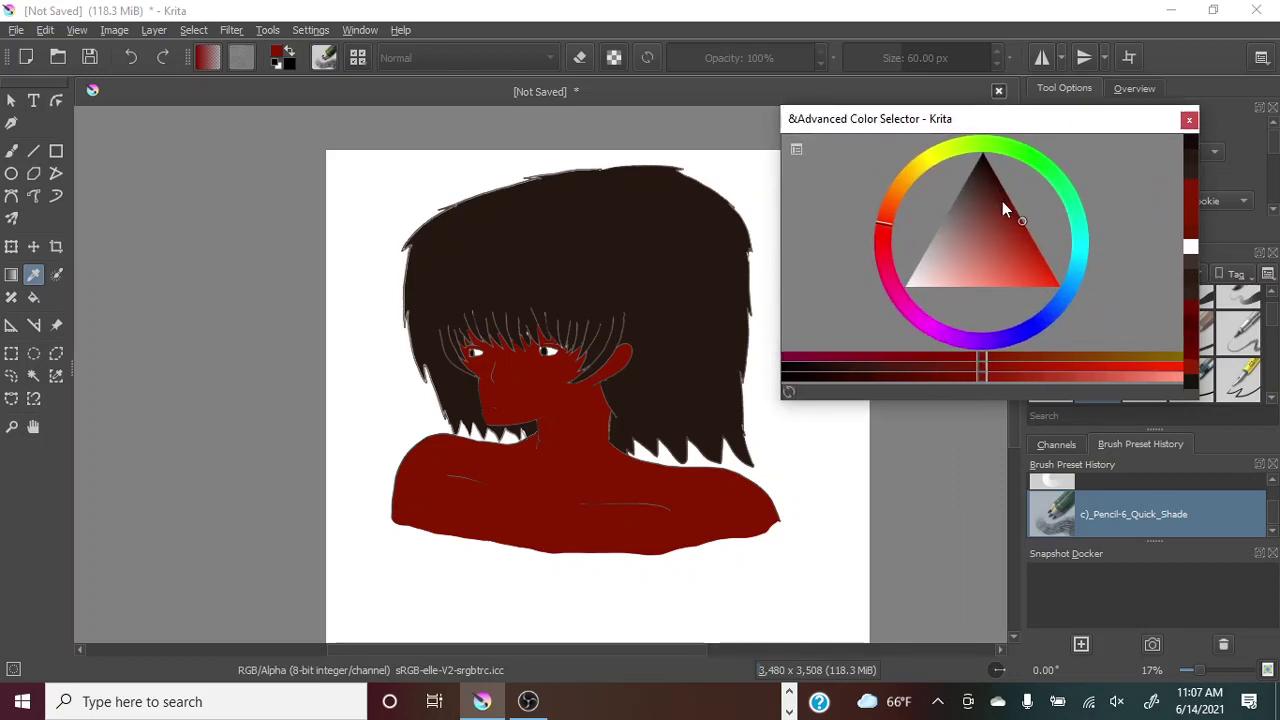
pyautogui.click(1006, 201)
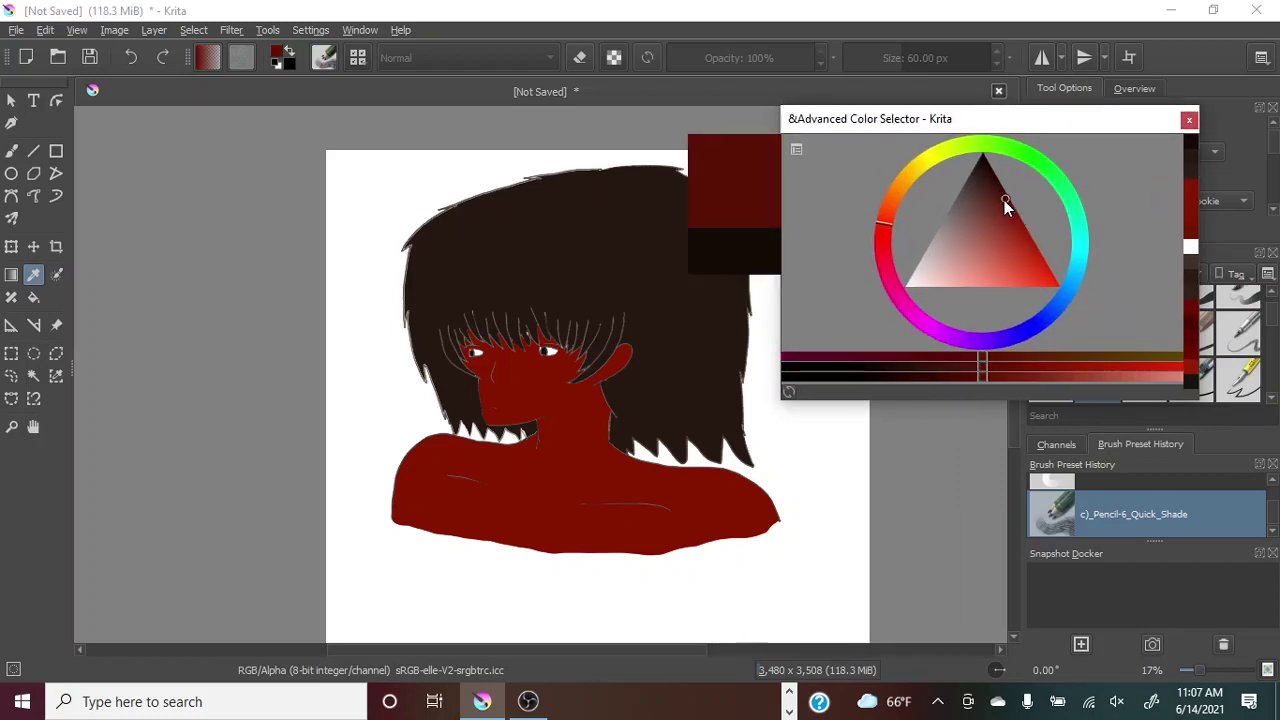
pyautogui.click(1004, 200)
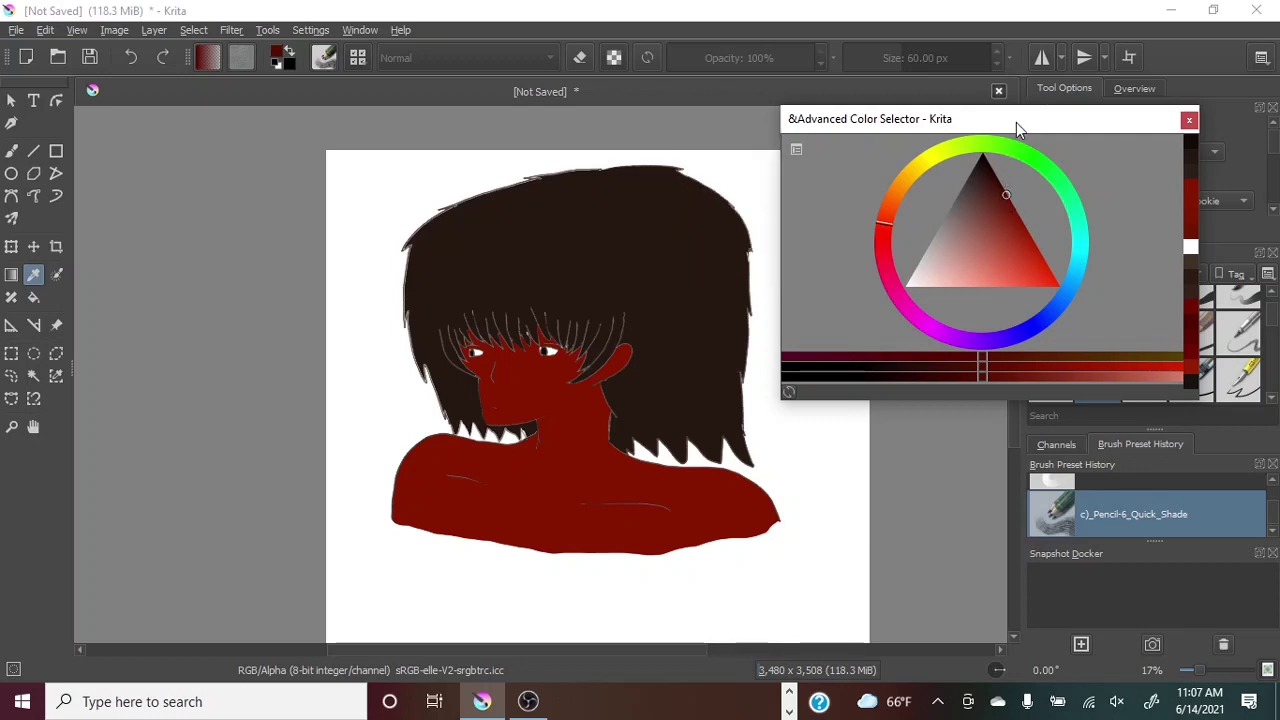
# Re-dock the colour selector and set the freehand brush to 80% opacity.
pyautogui.moveTo(1020, 118); pyautogui.dragTo(1194, 115)
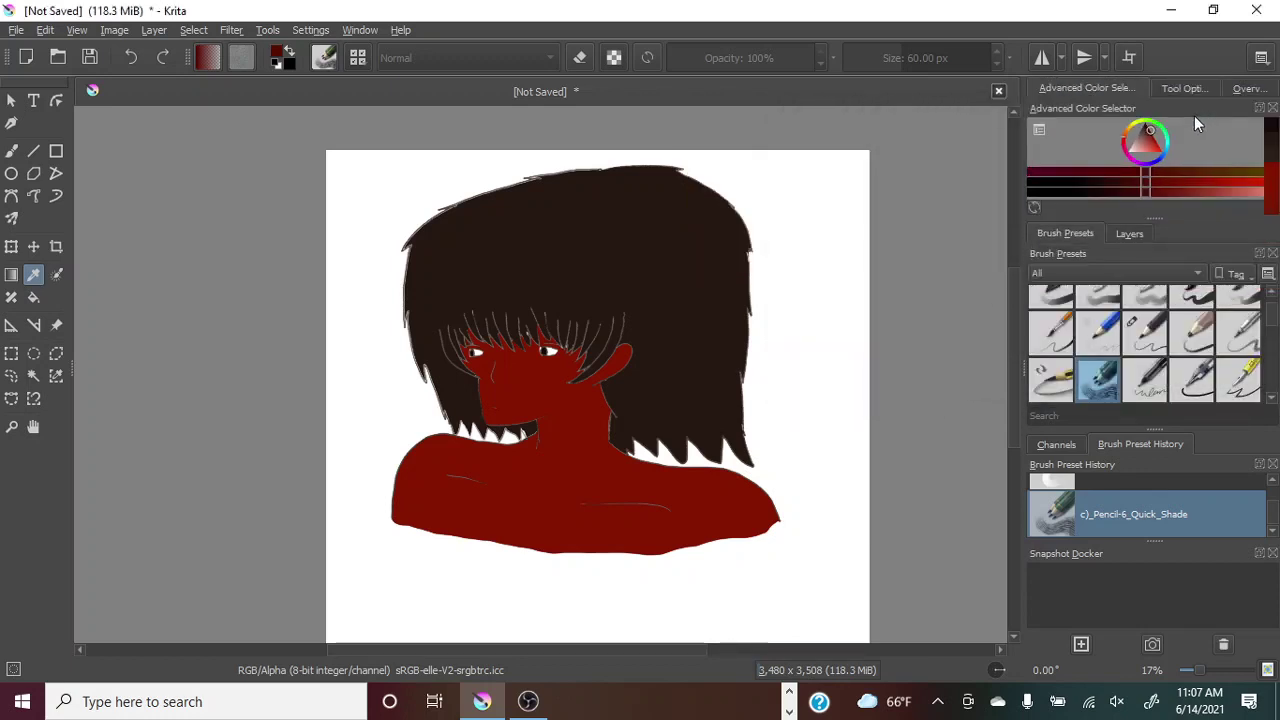
pyautogui.click(11, 155)
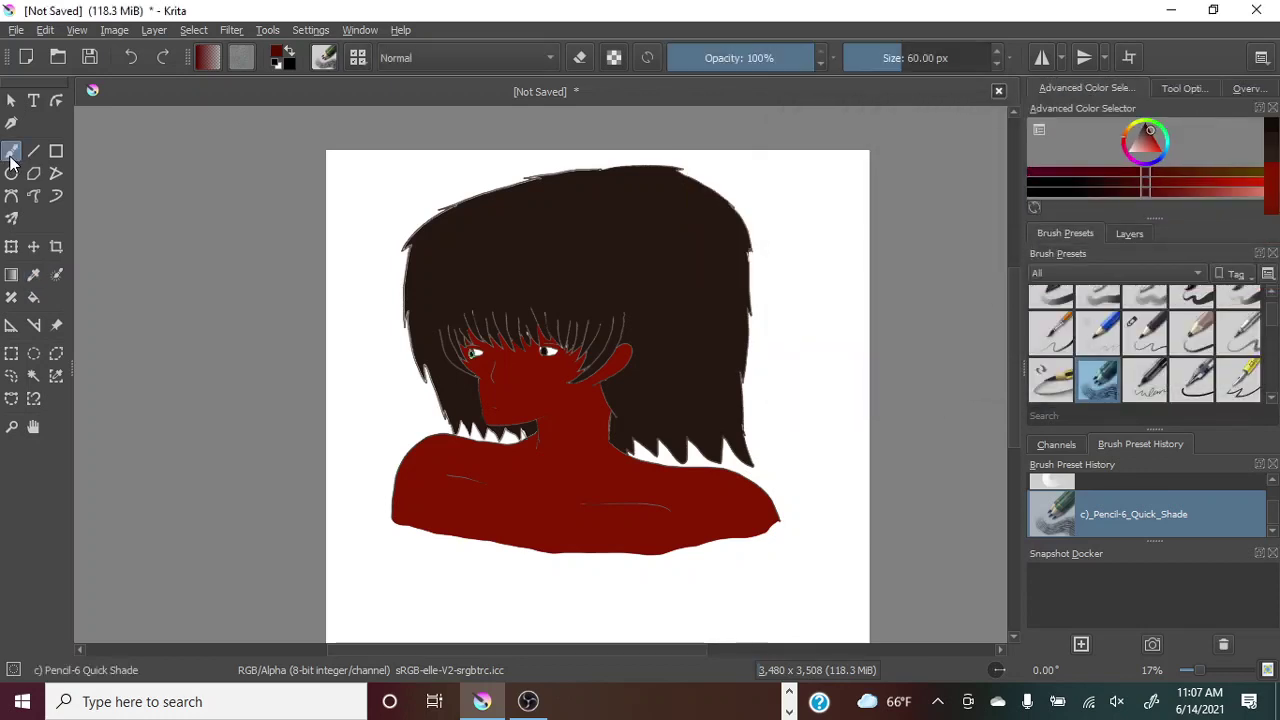
pyautogui.moveTo(808, 58); pyautogui.dragTo(785, 58)
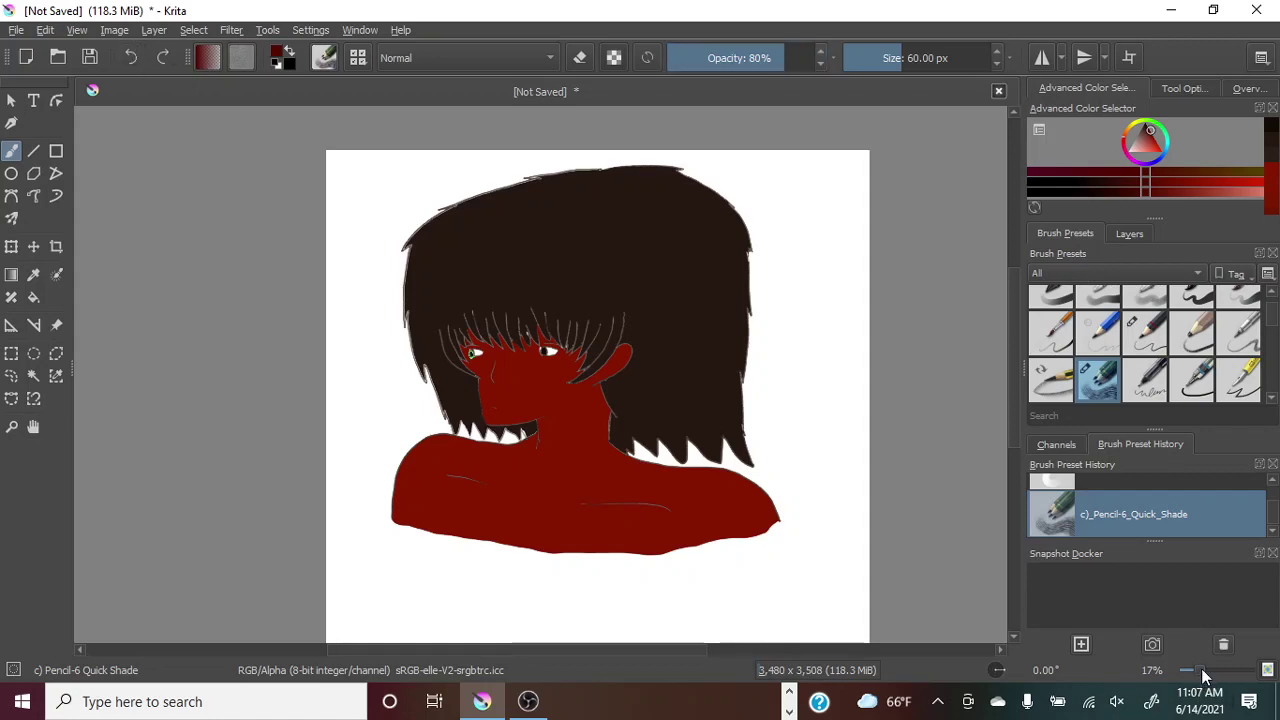
# Zoom to 100% and pan until the eyes and fringe fill the view.
pyautogui.moveTo(1201, 668); pyautogui.dragTo(1212, 674)
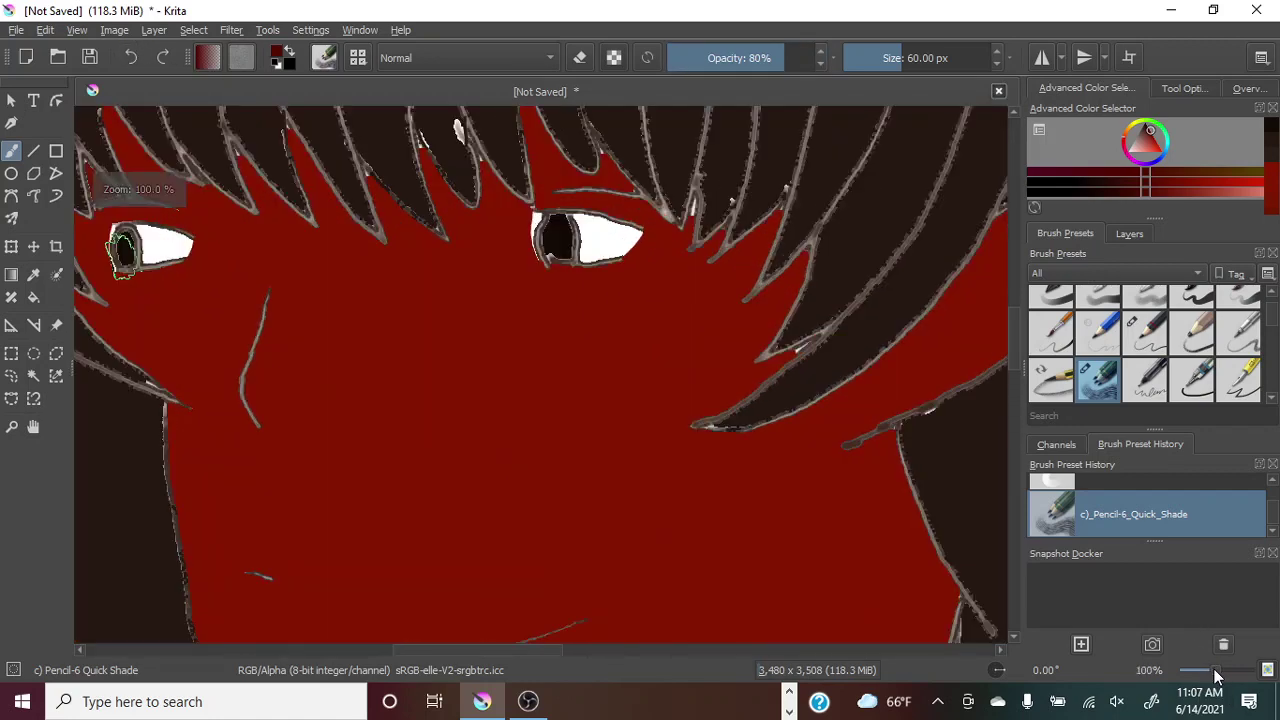
pyautogui.moveTo(541, 652)
pyautogui.mouseDown()
pyautogui.moveTo(509, 660)
pyautogui.moveTo(513, 648)
pyautogui.mouseUp()
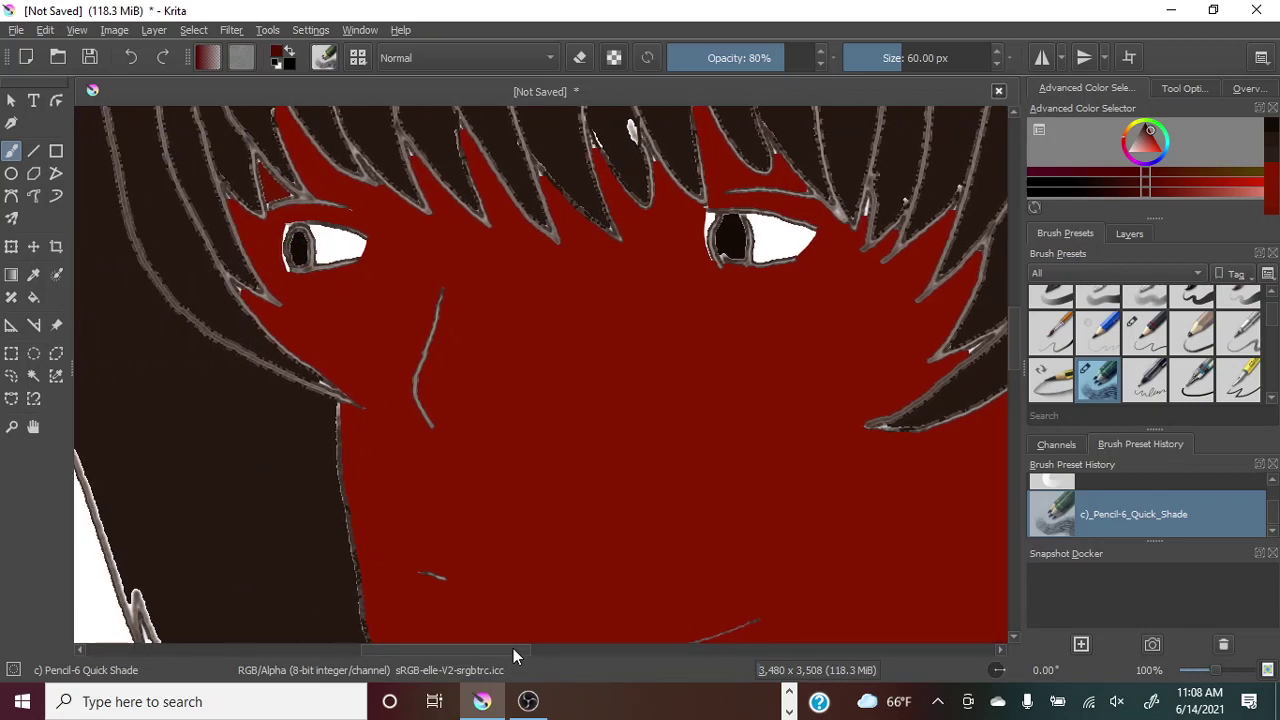
pyautogui.scroll(2, 1016, 335)
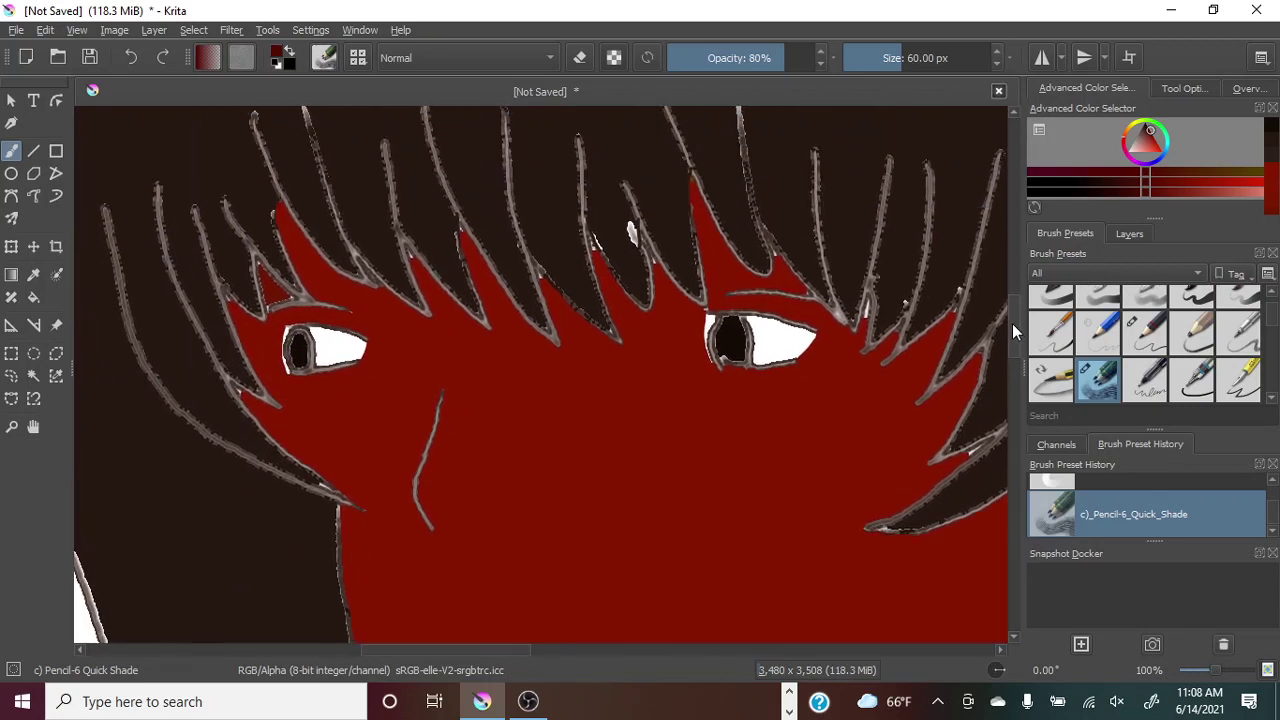
pyautogui.scroll(-1, 1016, 335)
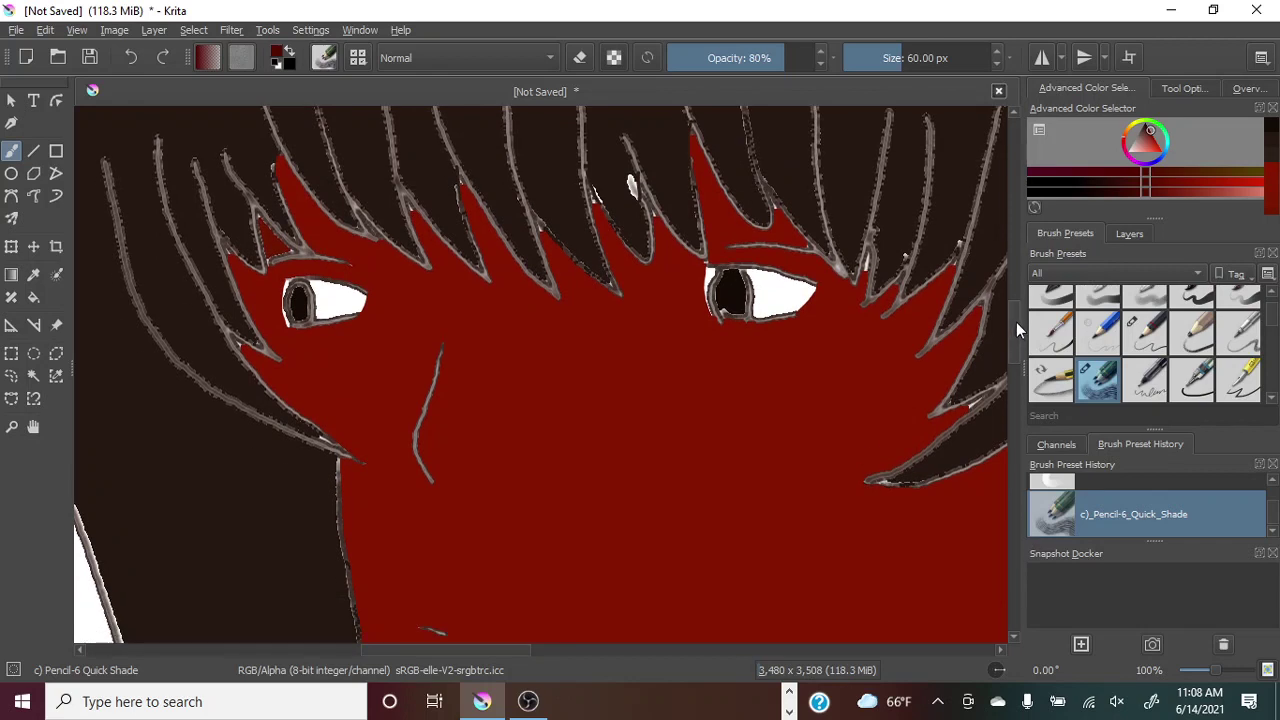
# Select the red face skin plus the red gap between hair spikes as contiguous regions.
pyautogui.click(33, 376)
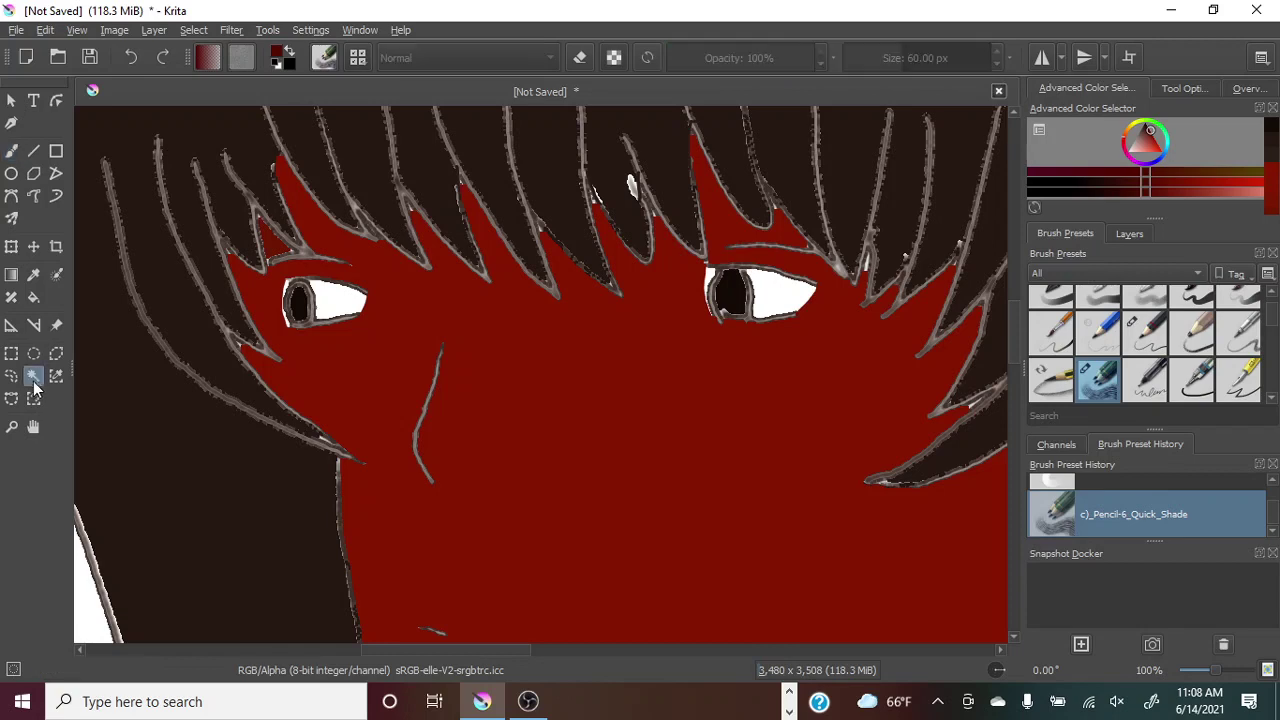
pyautogui.click(670, 470)
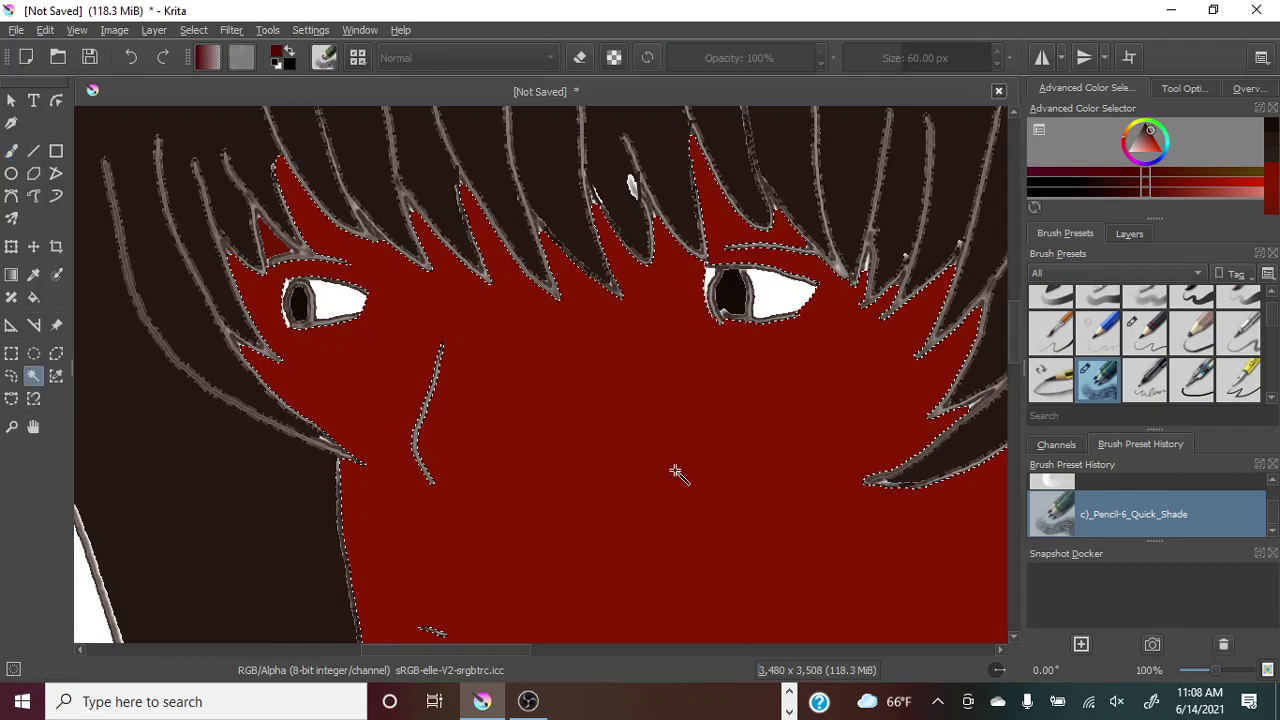
pyautogui.click(291, 180)
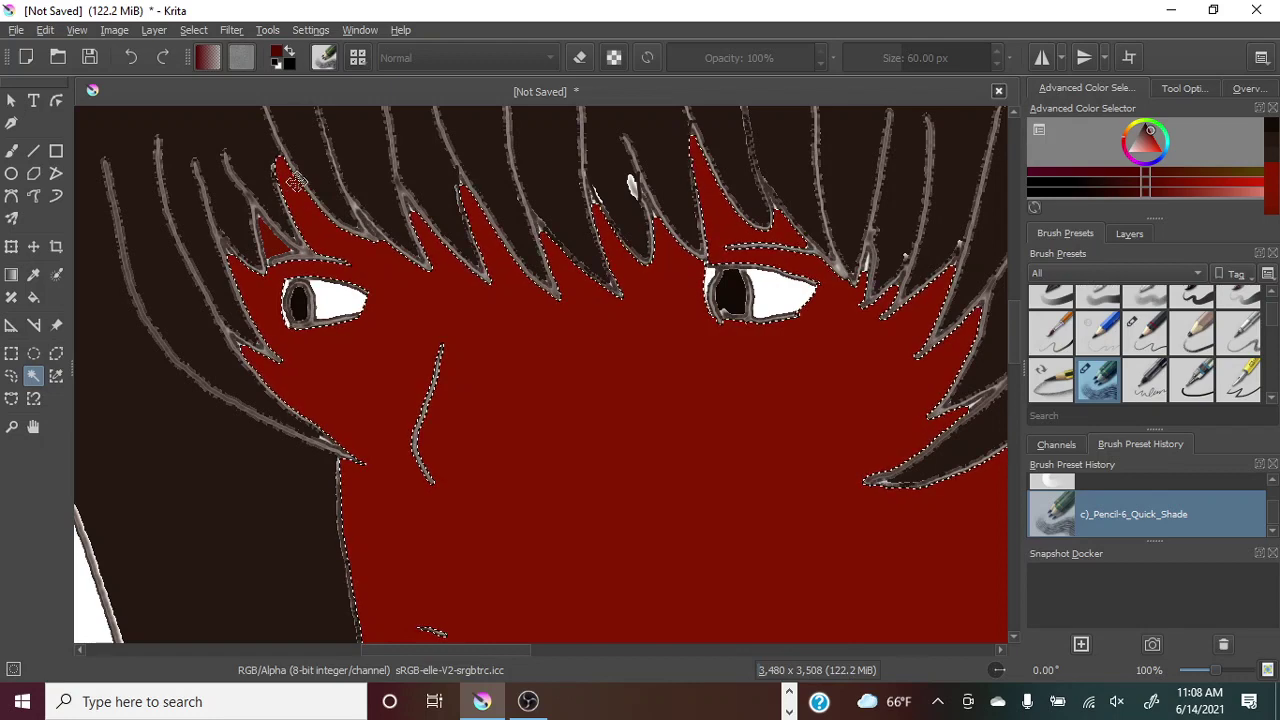
# Shade darker red under the fringe and along the left cheek edge, then zoom out.
pyautogui.click(12, 153)
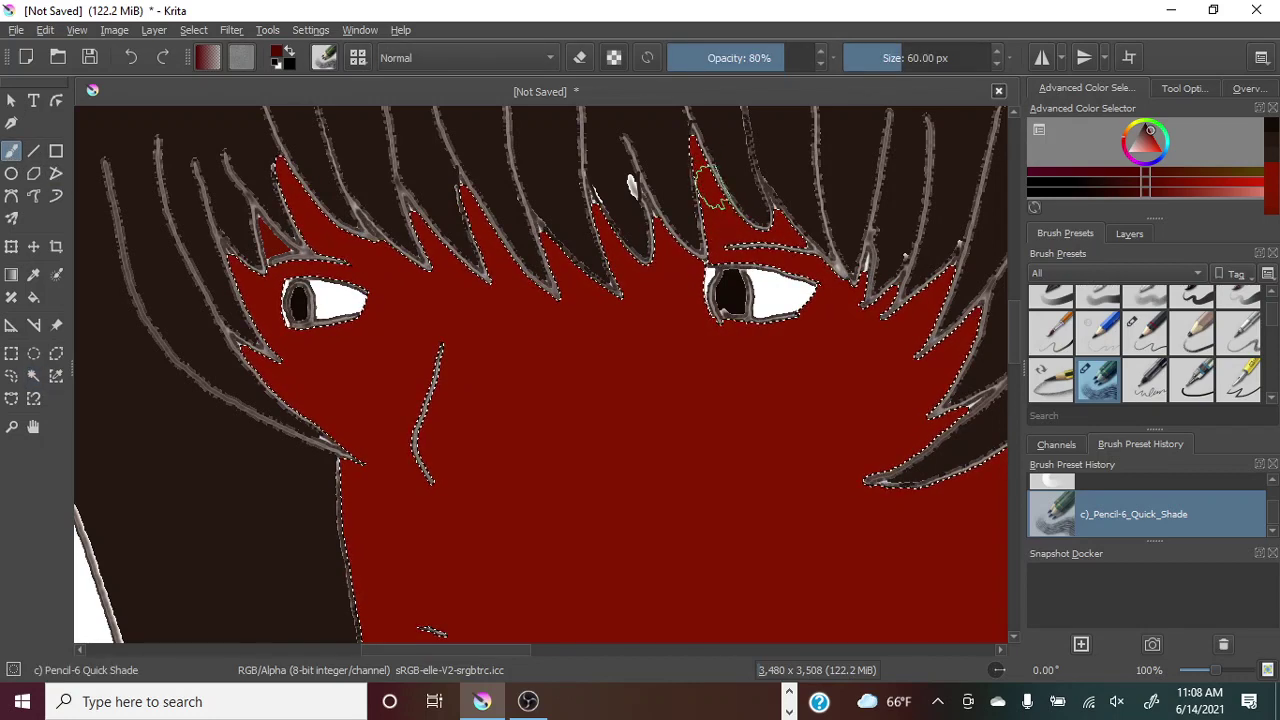
pyautogui.moveTo(707, 172); pyautogui.dragTo(718, 222)
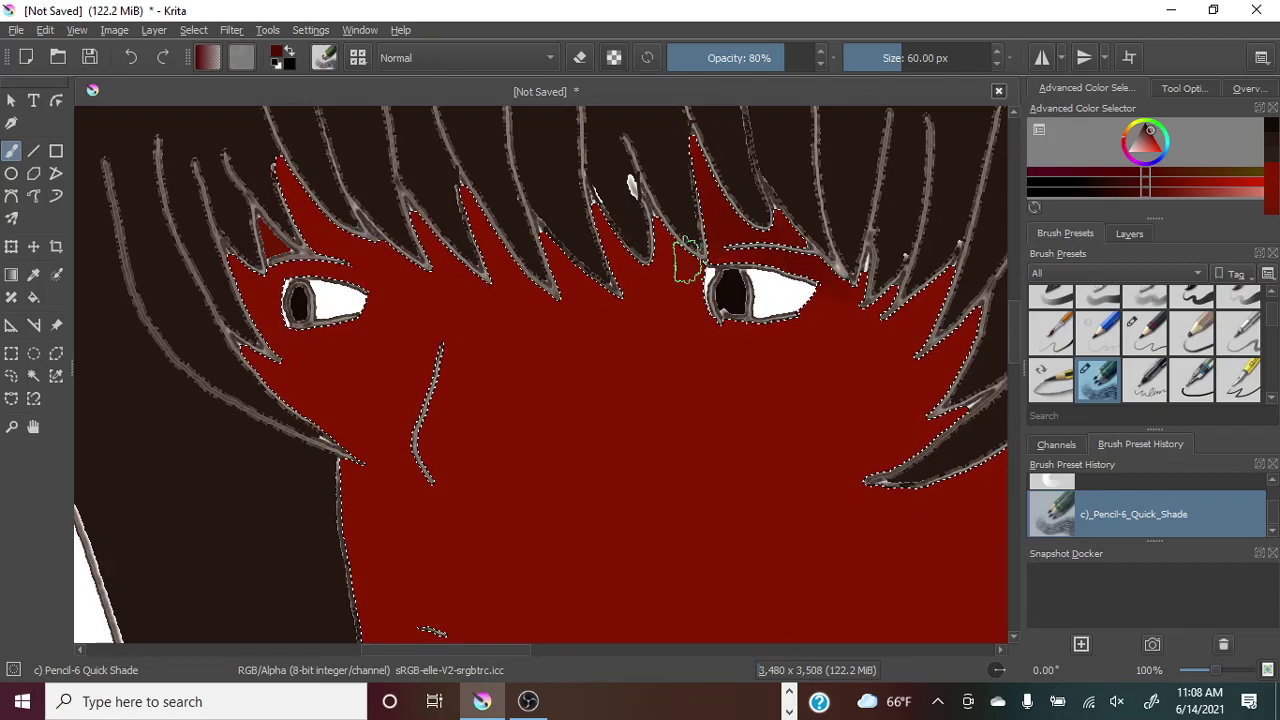
pyautogui.moveTo(657, 286)
pyautogui.mouseDown()
pyautogui.moveTo(552, 288)
pyautogui.moveTo(514, 309)
pyautogui.moveTo(486, 294)
pyautogui.moveTo(507, 265)
pyautogui.mouseUp()
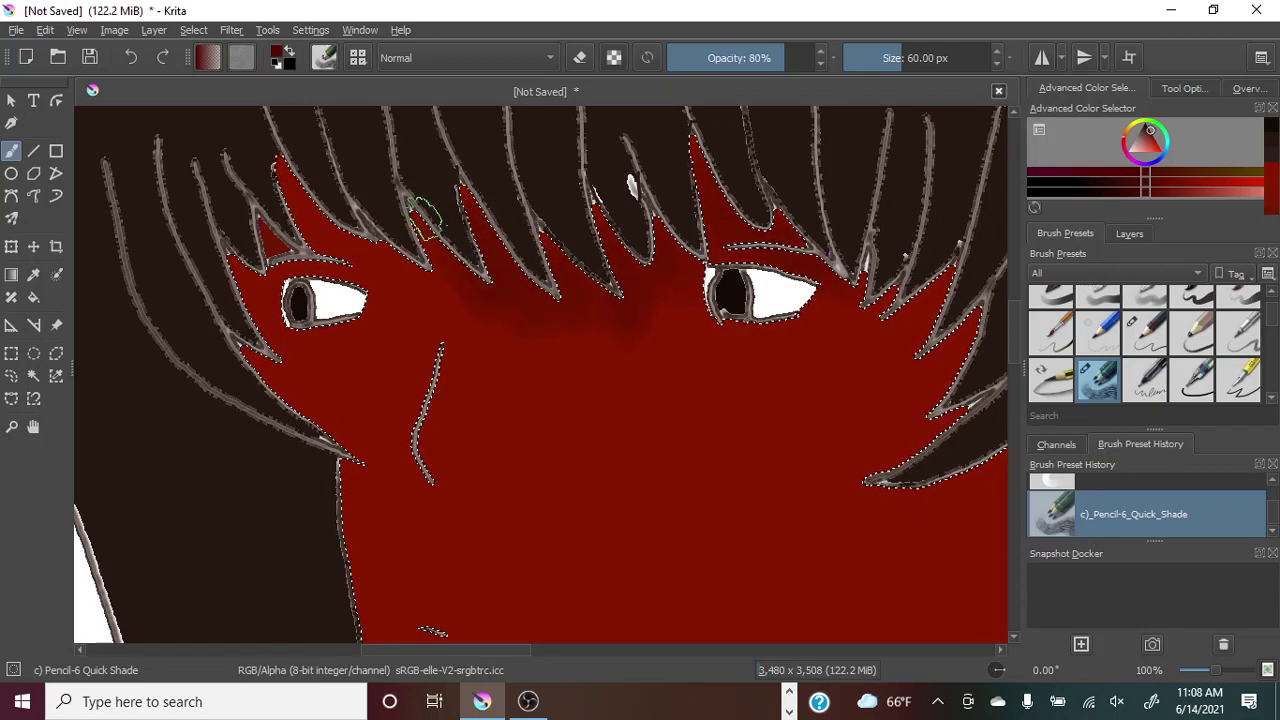
pyautogui.moveTo(425, 215)
pyautogui.mouseDown()
pyautogui.moveTo(380, 206)
pyautogui.moveTo(365, 232)
pyautogui.mouseUp()
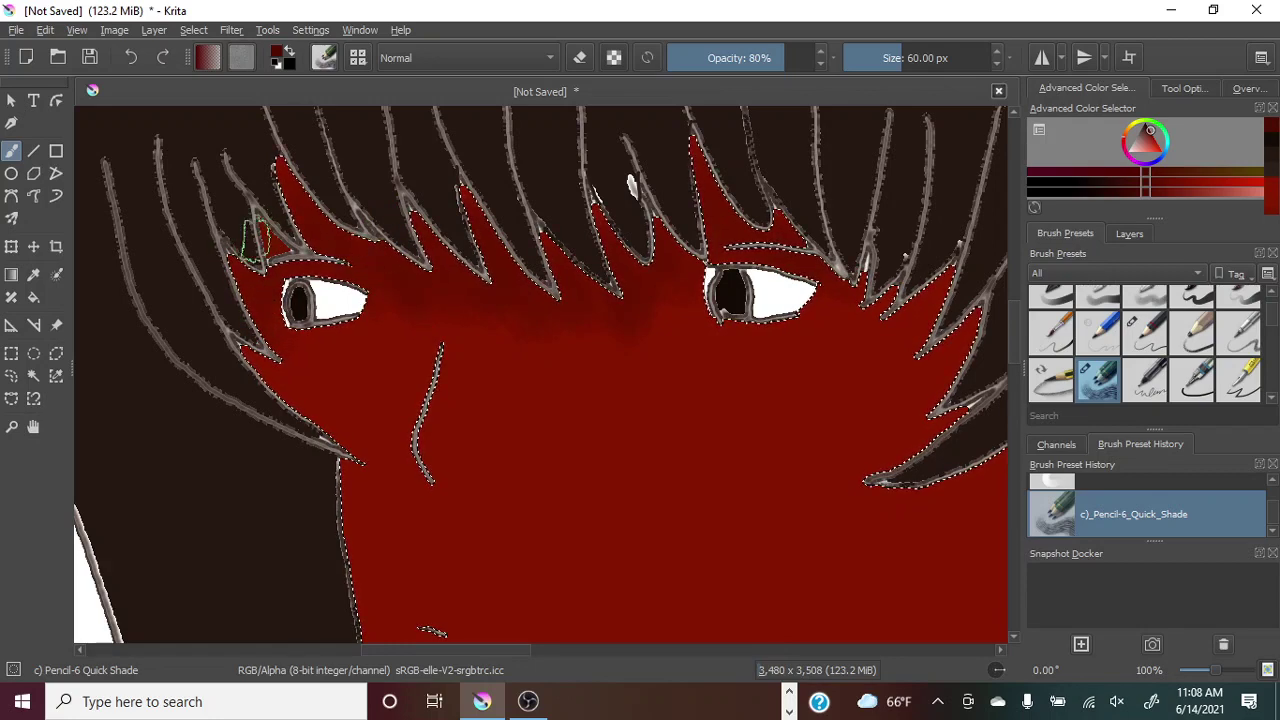
pyautogui.moveTo(333, 403); pyautogui.dragTo(245, 335)
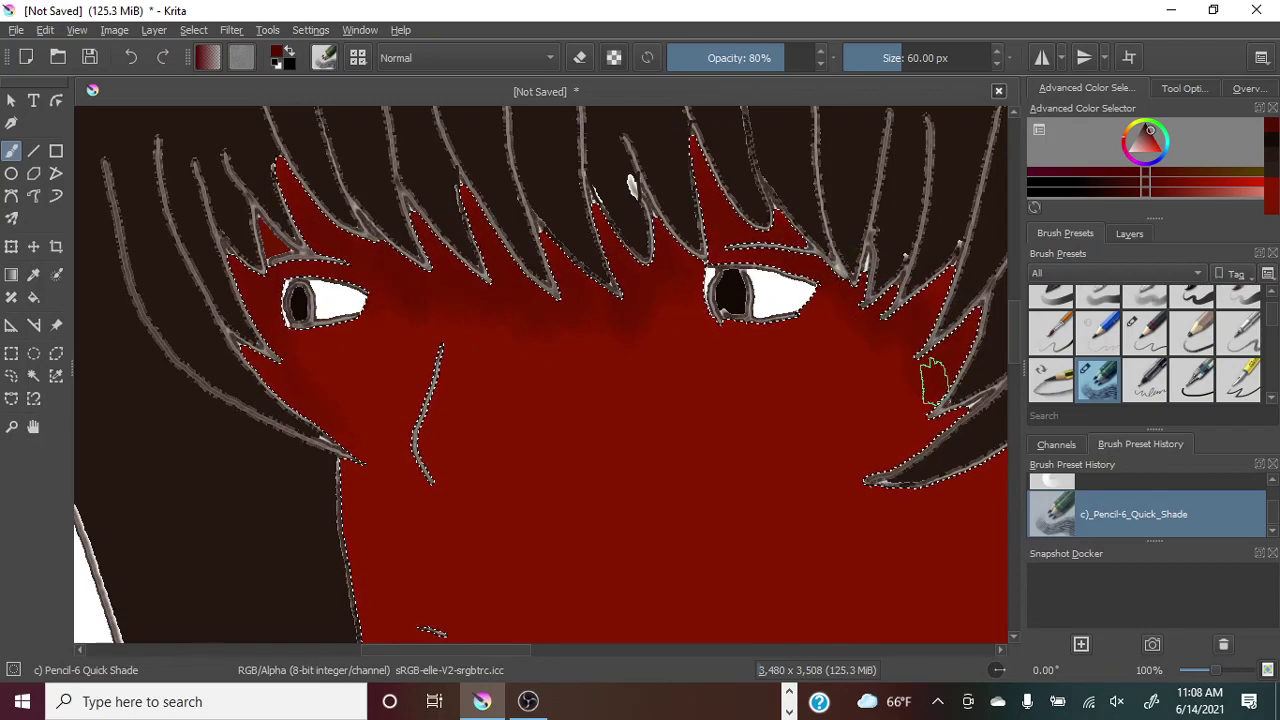
pyautogui.scroll(-1, 1216, 674)
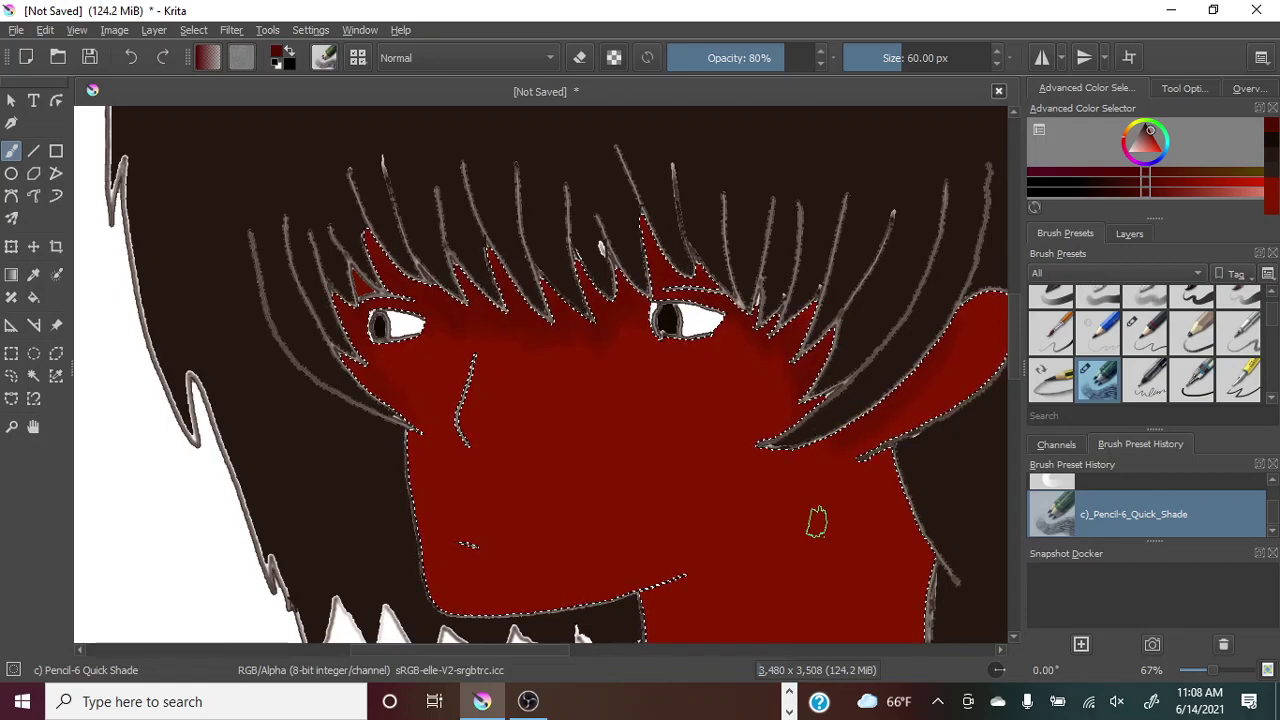
# Shade along the chin and beside the nose, undoing the stroke under the right eye.
pyautogui.moveTo(684, 576); pyautogui.dragTo(640, 588)
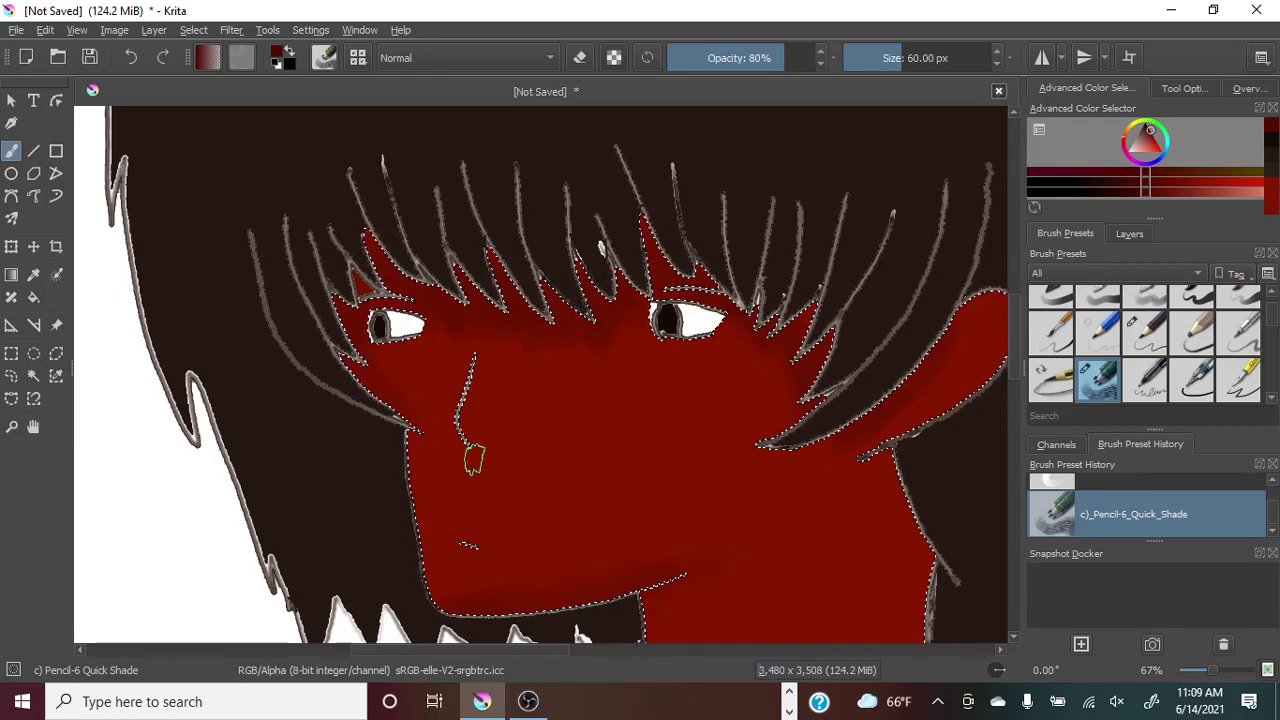
pyautogui.moveTo(474, 460); pyautogui.dragTo(486, 472)
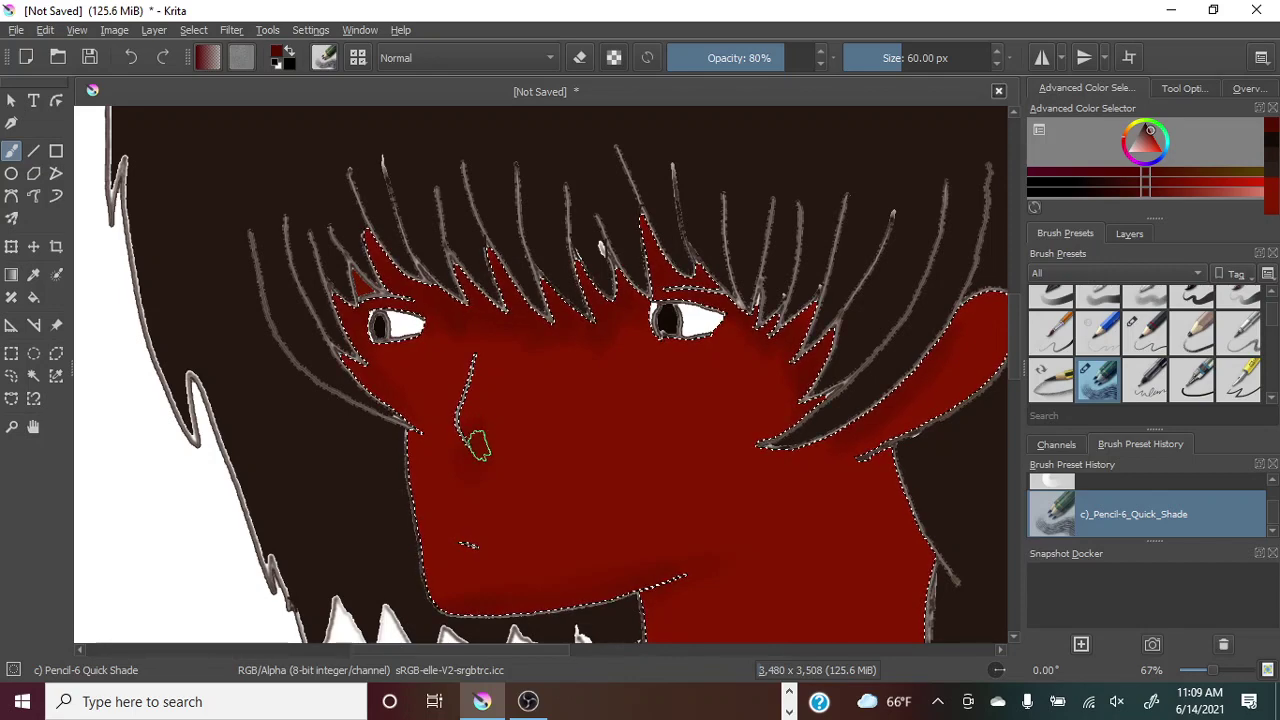
pyautogui.moveTo(476, 450); pyautogui.dragTo(482, 430)
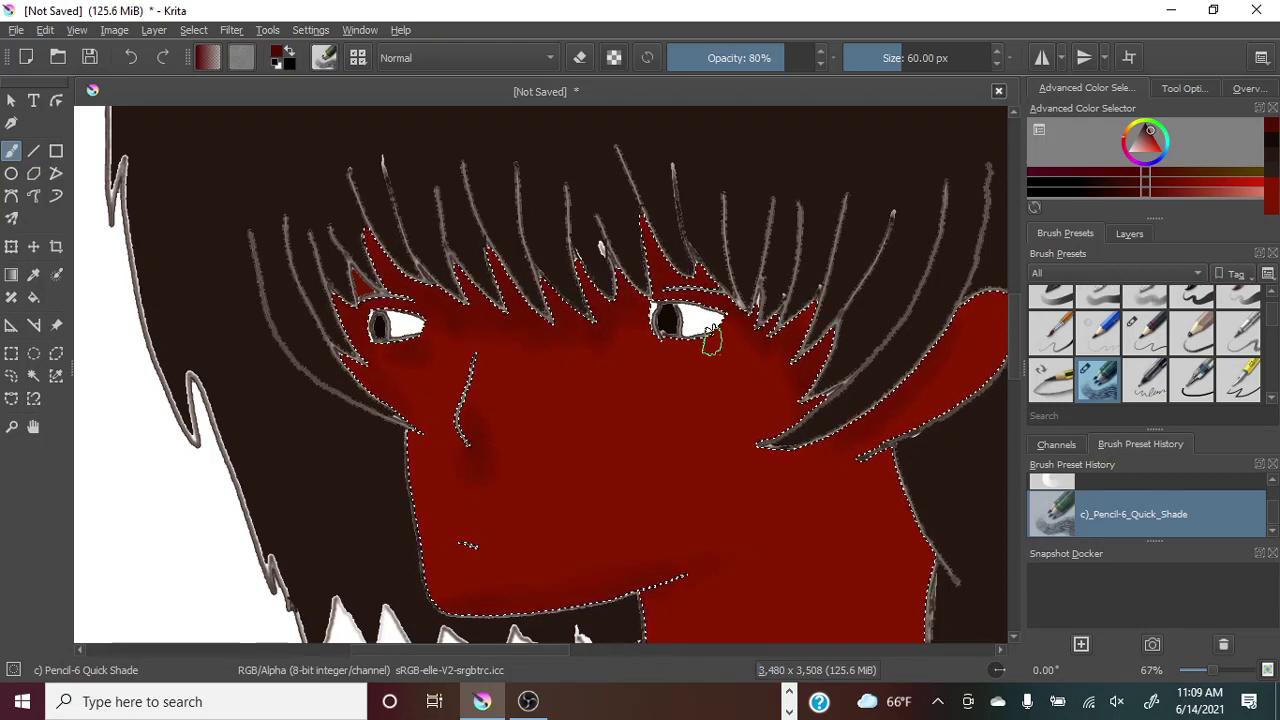
pyautogui.moveTo(710, 342)
pyautogui.mouseDown()
pyautogui.moveTo(634, 357)
pyautogui.moveTo(686, 357)
pyautogui.moveTo(707, 338)
pyautogui.mouseUp()
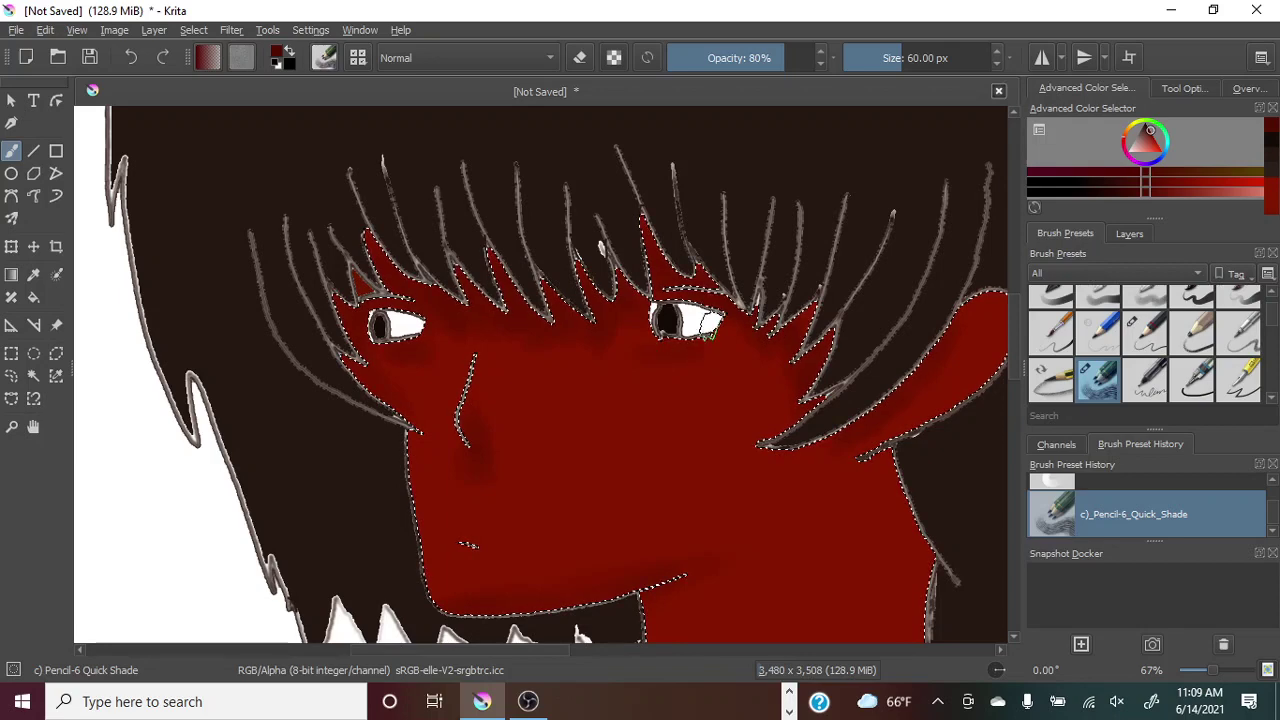
pyautogui.hotkey('ctrl', 'z')
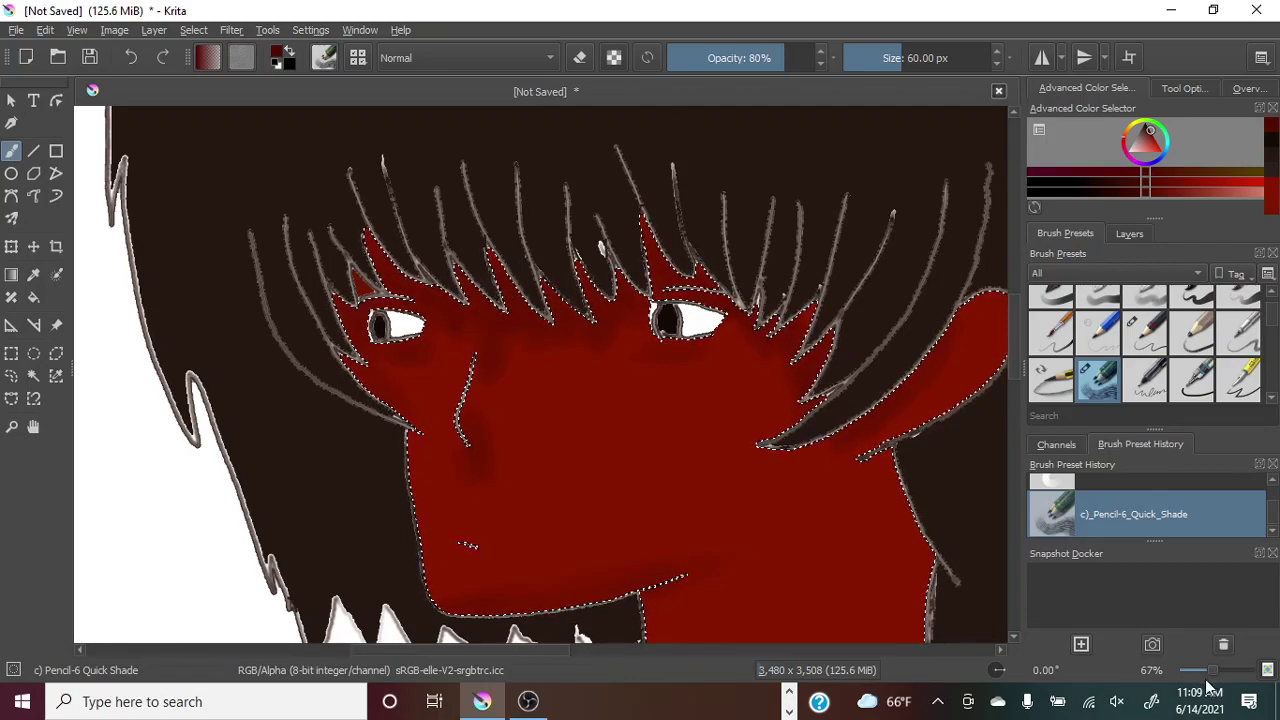
# Paint darker red shading along the neck edge and the tops of both shoulders.
pyautogui.moveTo(1207, 672); pyautogui.dragTo(1197, 672)
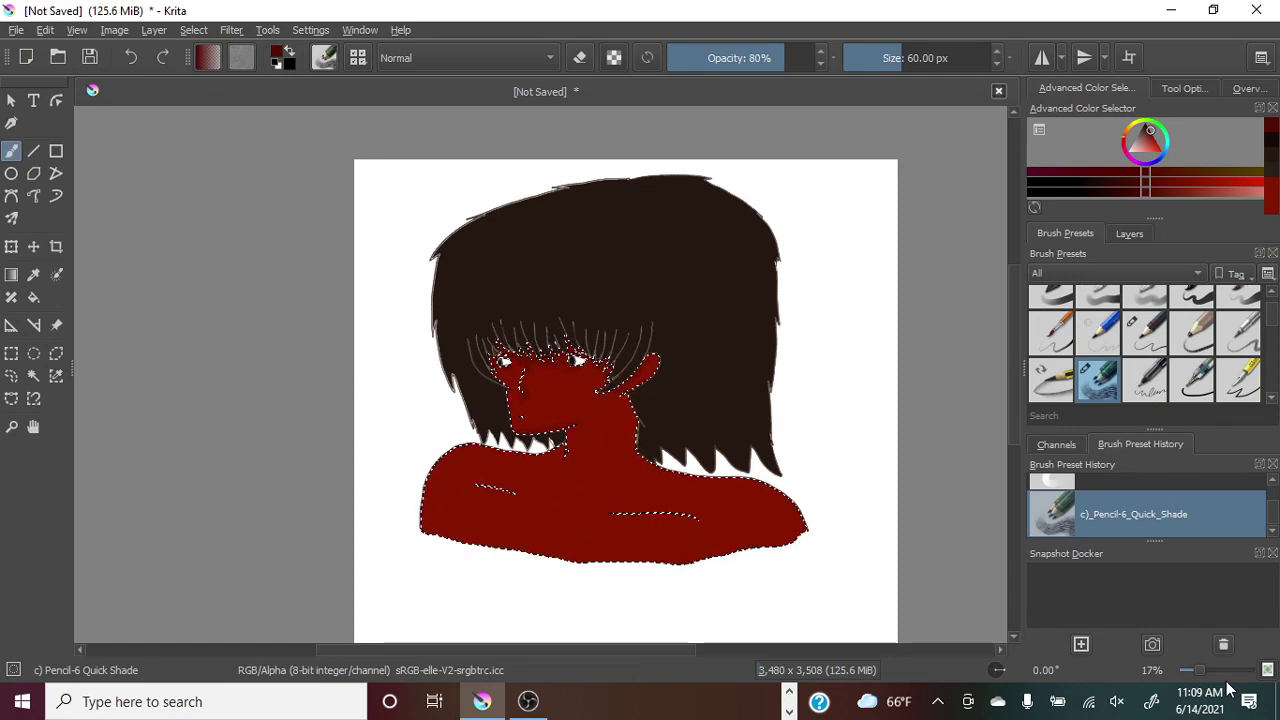
pyautogui.moveTo(1198, 671); pyautogui.dragTo(1205, 671)
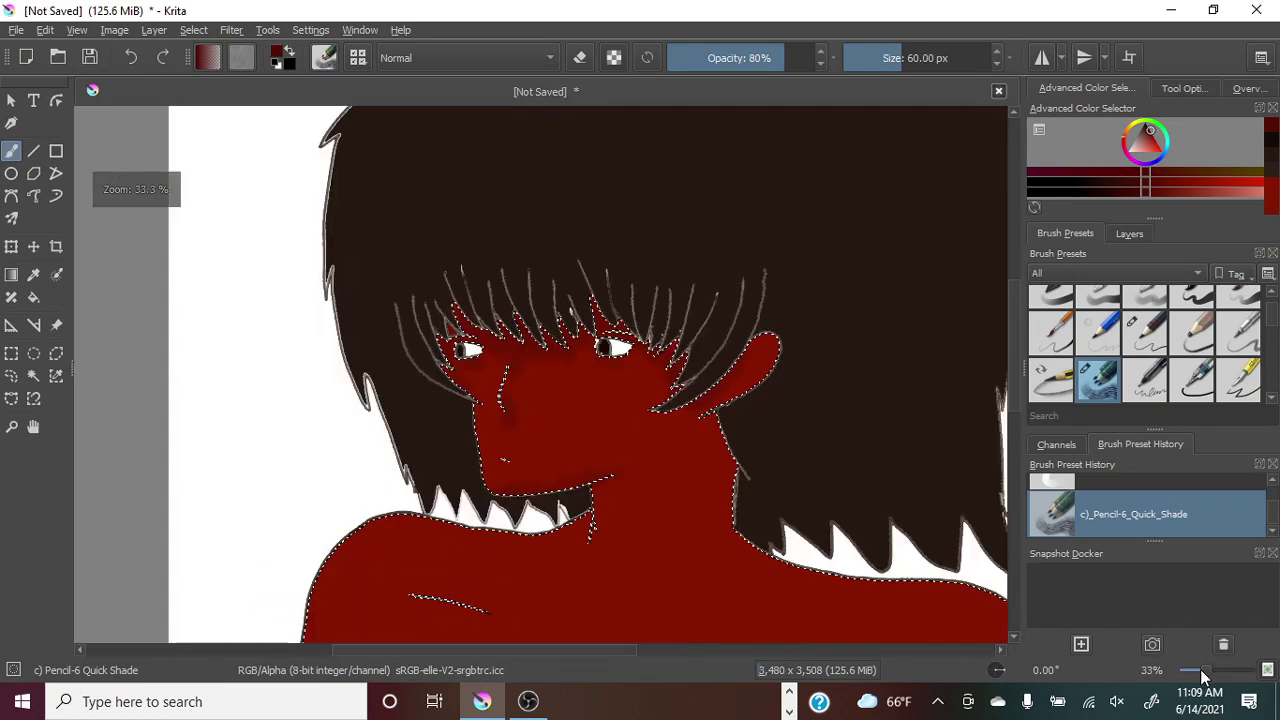
pyautogui.moveTo(1011, 349); pyautogui.dragTo(1011, 372)
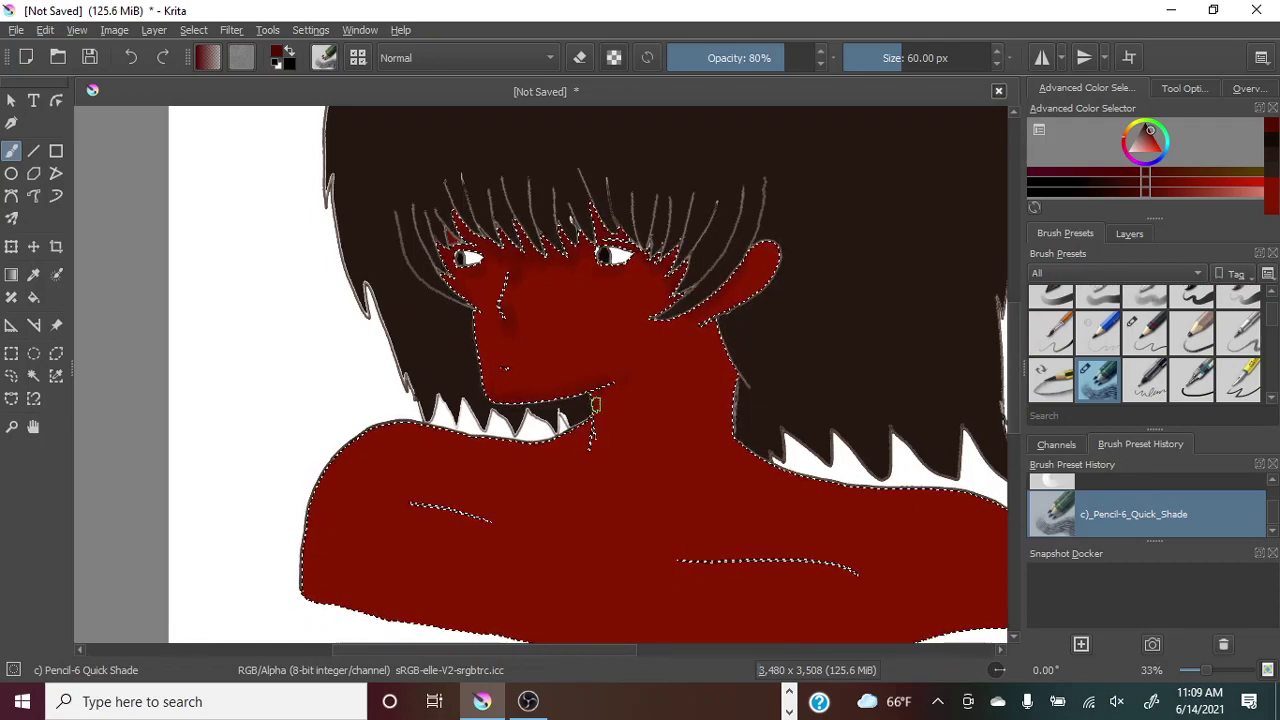
pyautogui.moveTo(734, 394); pyautogui.dragTo(733, 381)
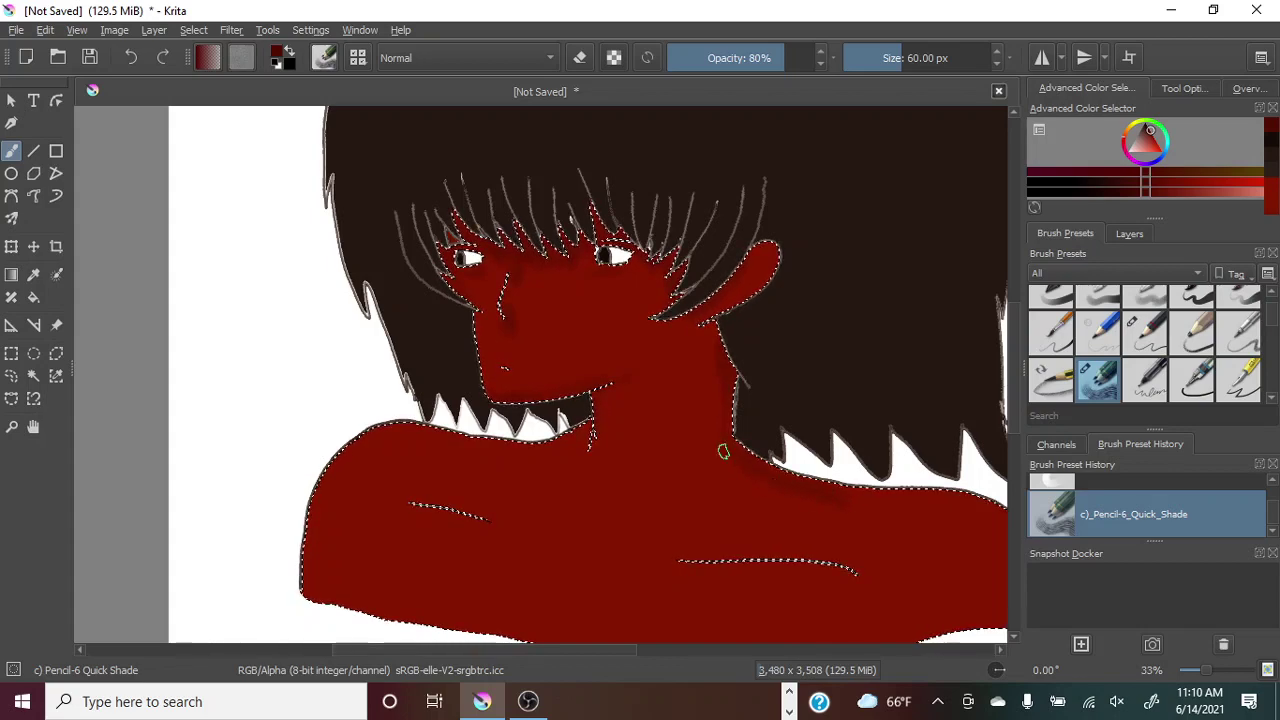
pyautogui.moveTo(585, 423); pyautogui.dragTo(594, 442)
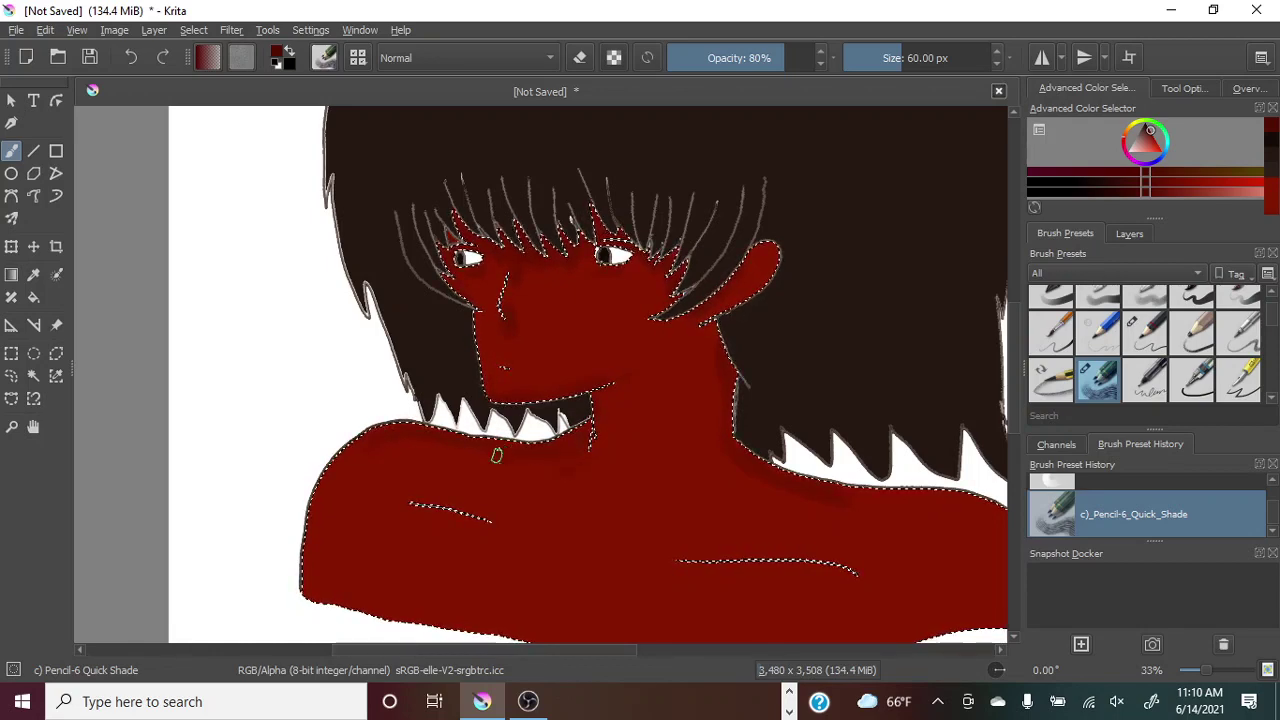
pyautogui.moveTo(497, 456); pyautogui.dragTo(468, 454)
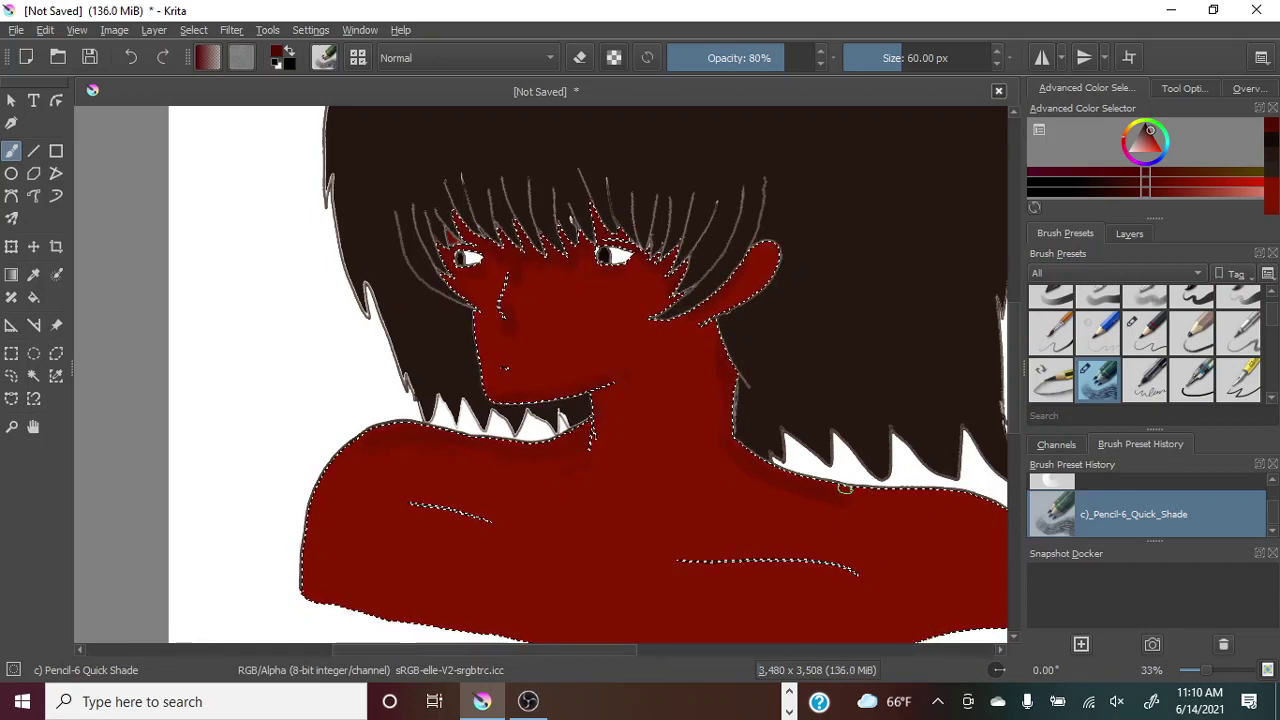
pyautogui.moveTo(985, 496); pyautogui.dragTo(935, 490)
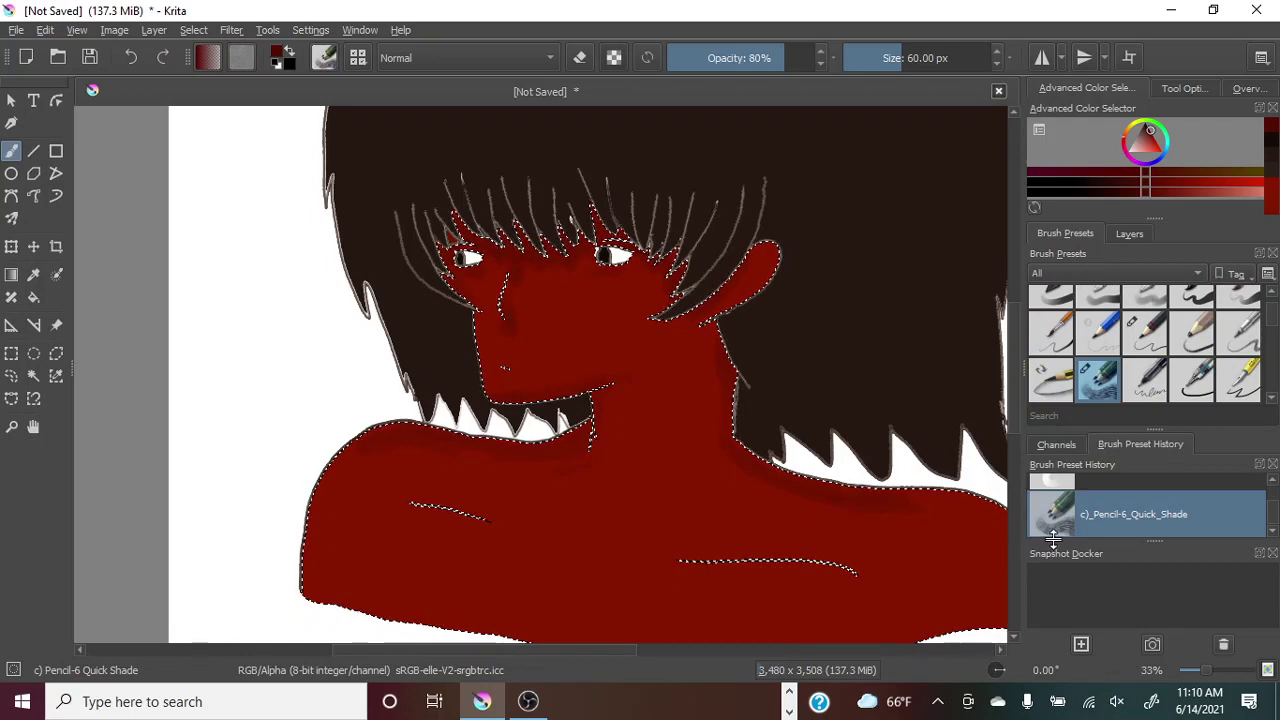
# Zoom the view to 50% and pan up to the face.
pyautogui.scroll(-2, 1015, 433)
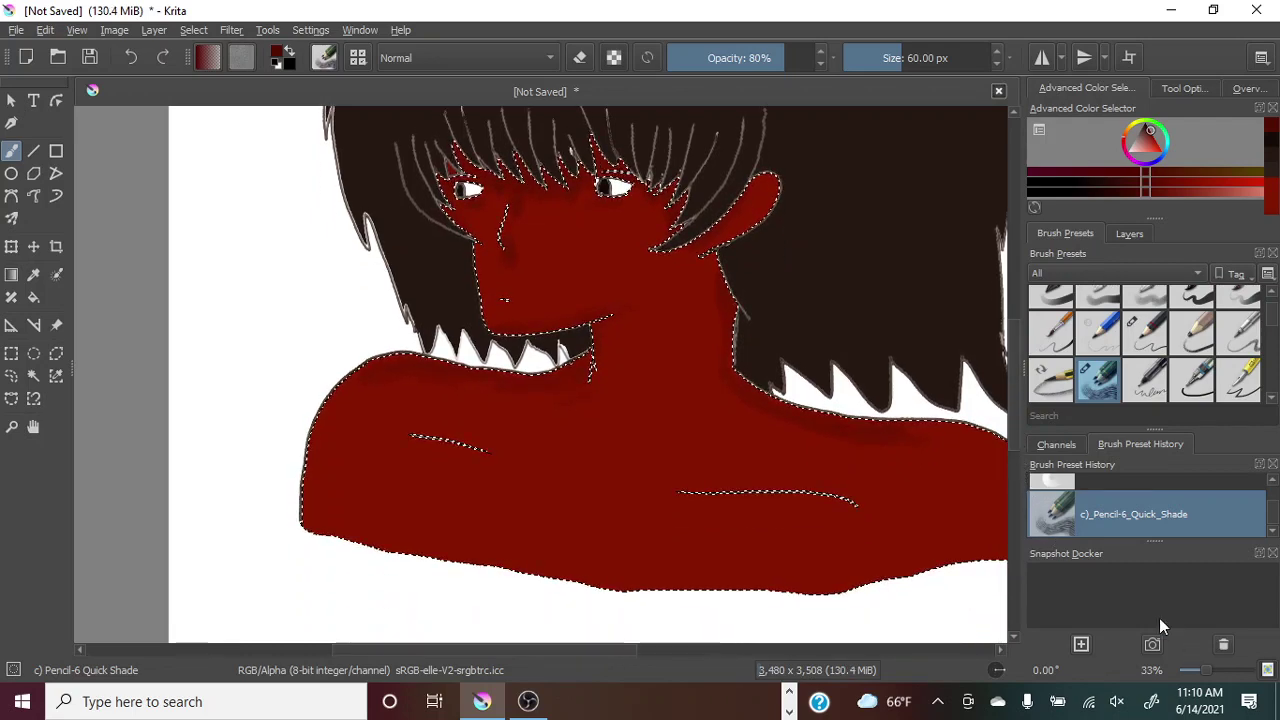
pyautogui.hscroll(3, 553, 649)
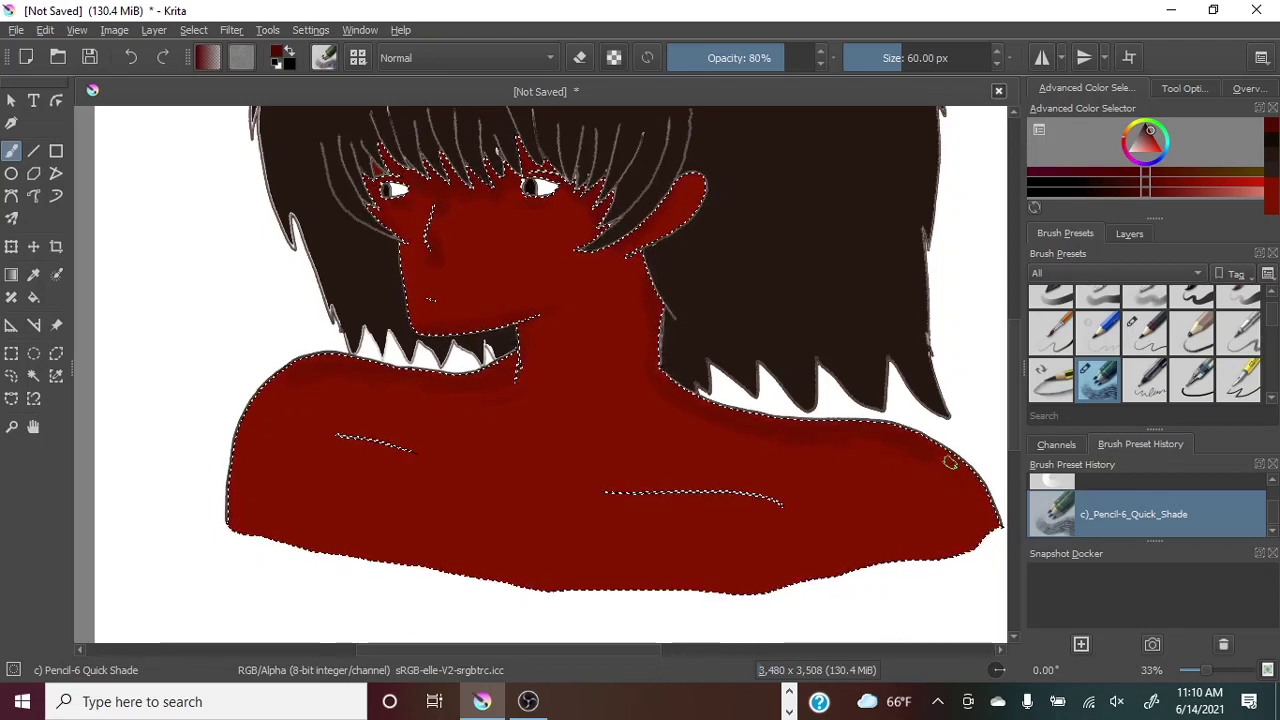
pyautogui.moveTo(1212, 668); pyautogui.dragTo(1207, 671)
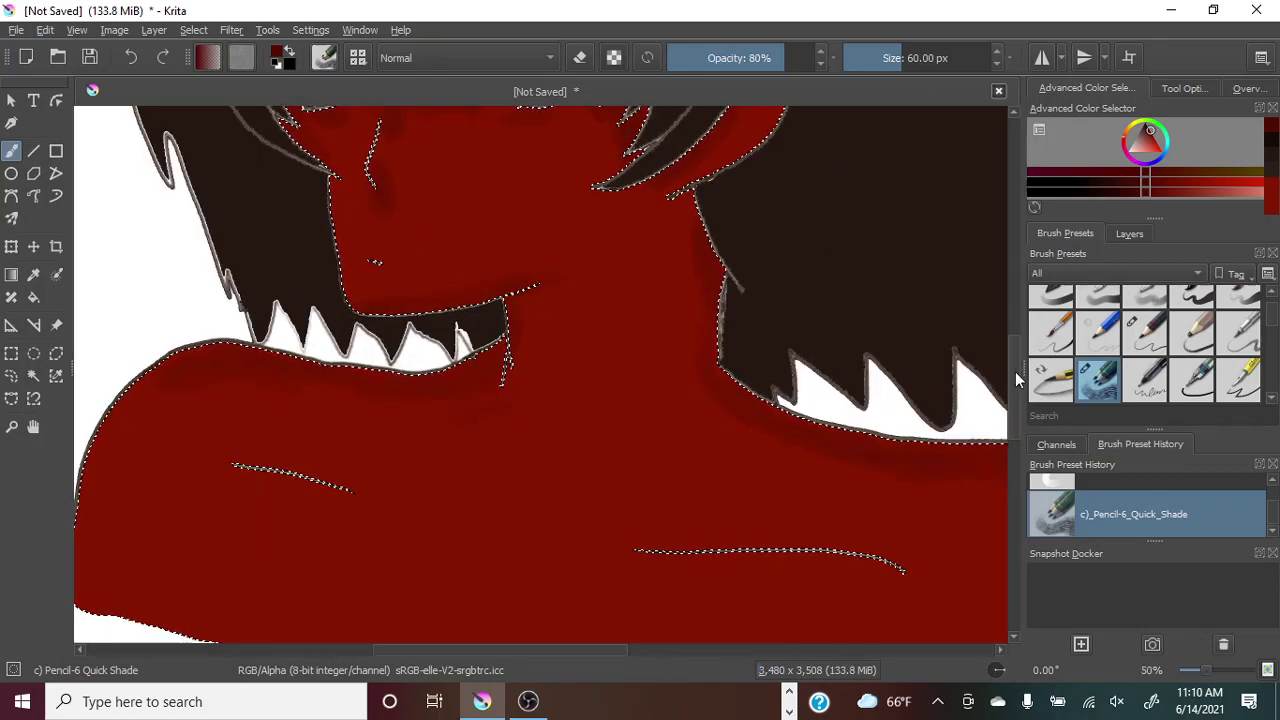
pyautogui.moveTo(1015, 371); pyautogui.dragTo(1017, 335)
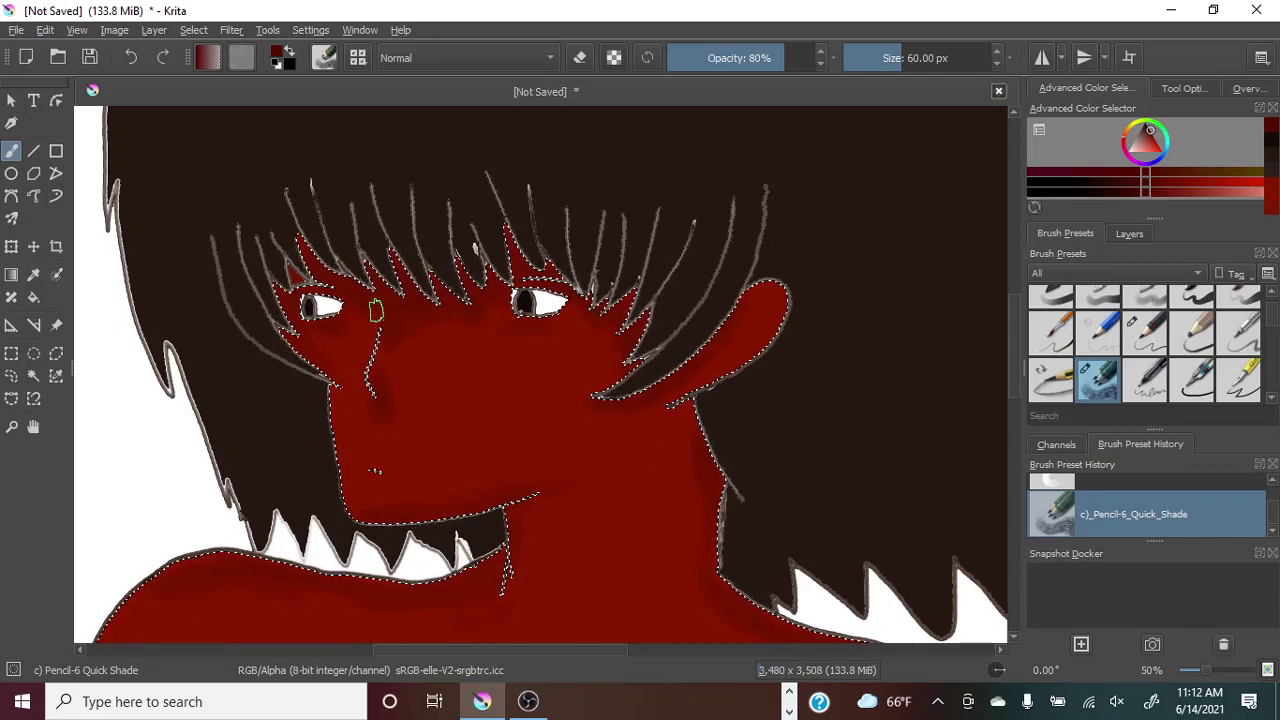
# Darken the nose line shadow after undoing a stray stroke by the left eye, then zoom to 25%.
pyautogui.moveTo(376, 311); pyautogui.dragTo(372, 321)
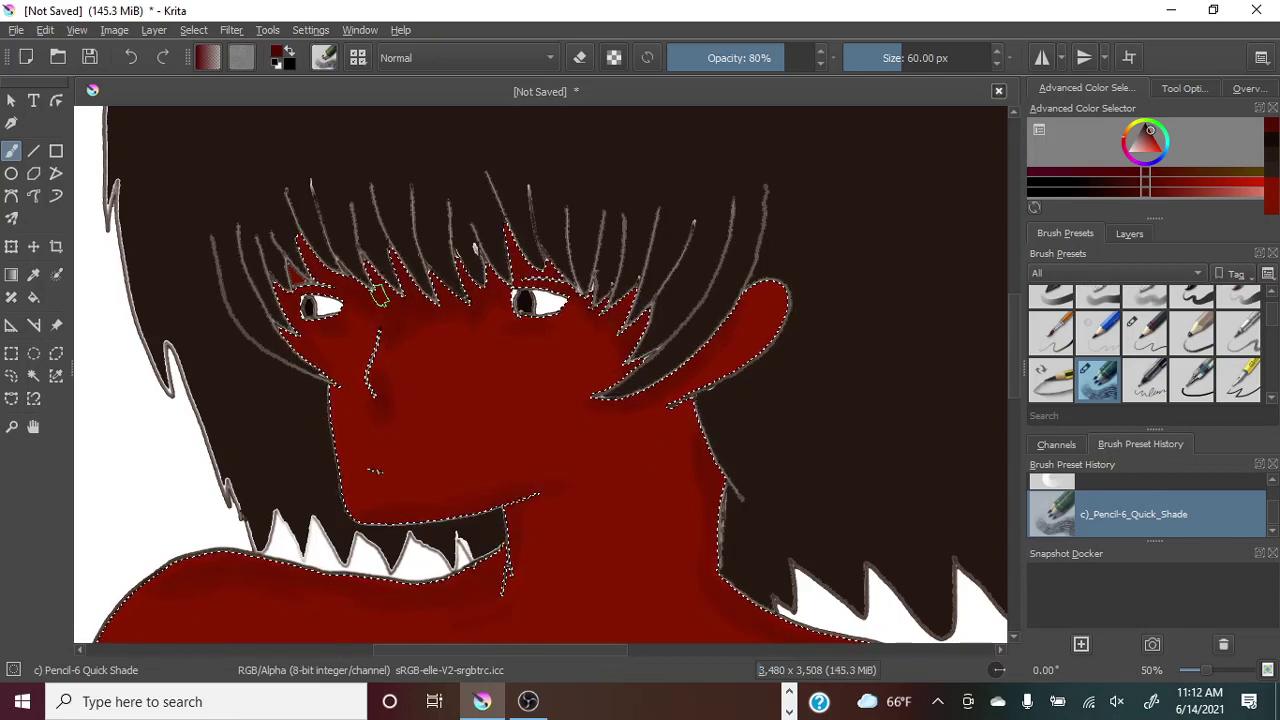
pyautogui.hotkey('ctrl', 'z')
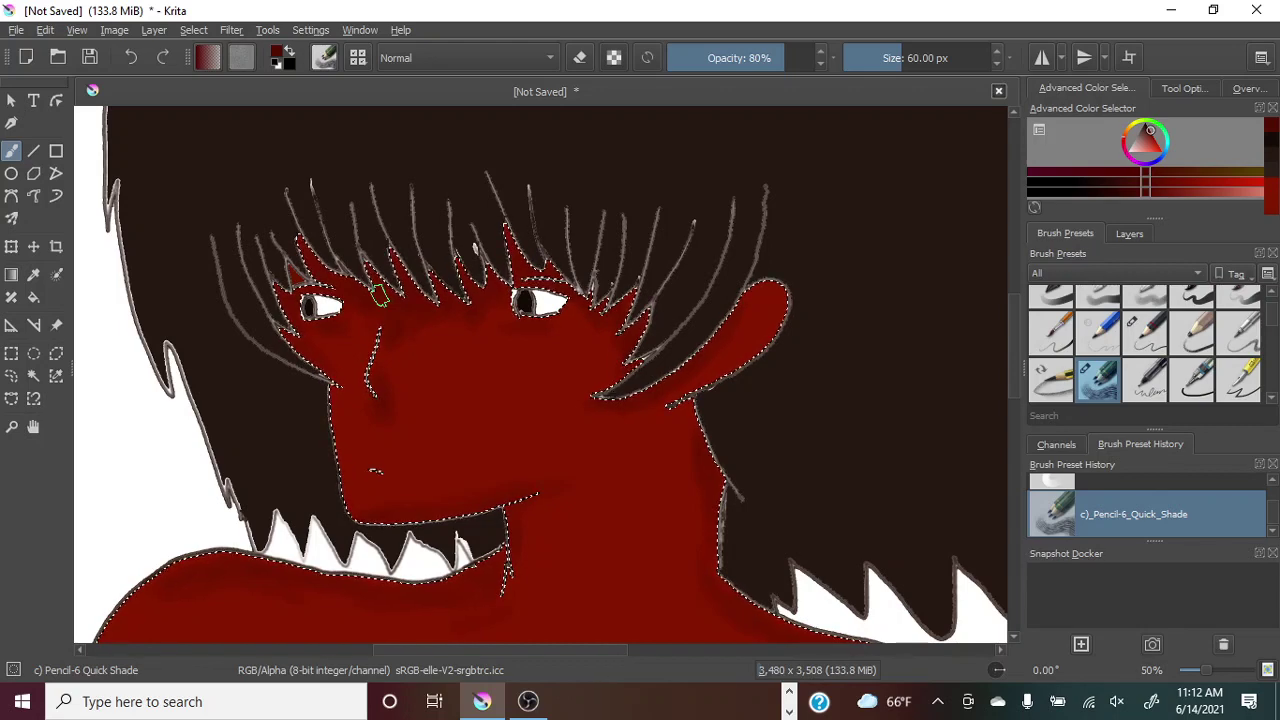
pyautogui.moveTo(378, 328); pyautogui.dragTo(368, 382)
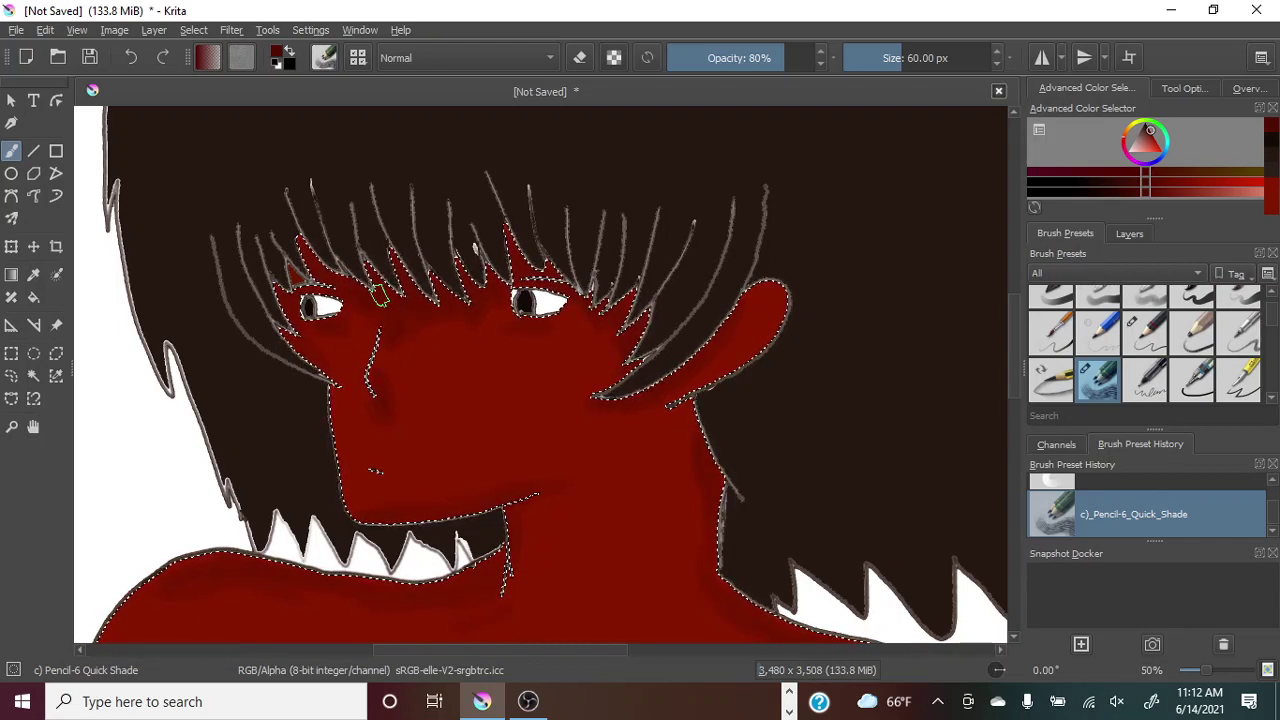
pyautogui.moveTo(1205, 670); pyautogui.dragTo(1200, 672)
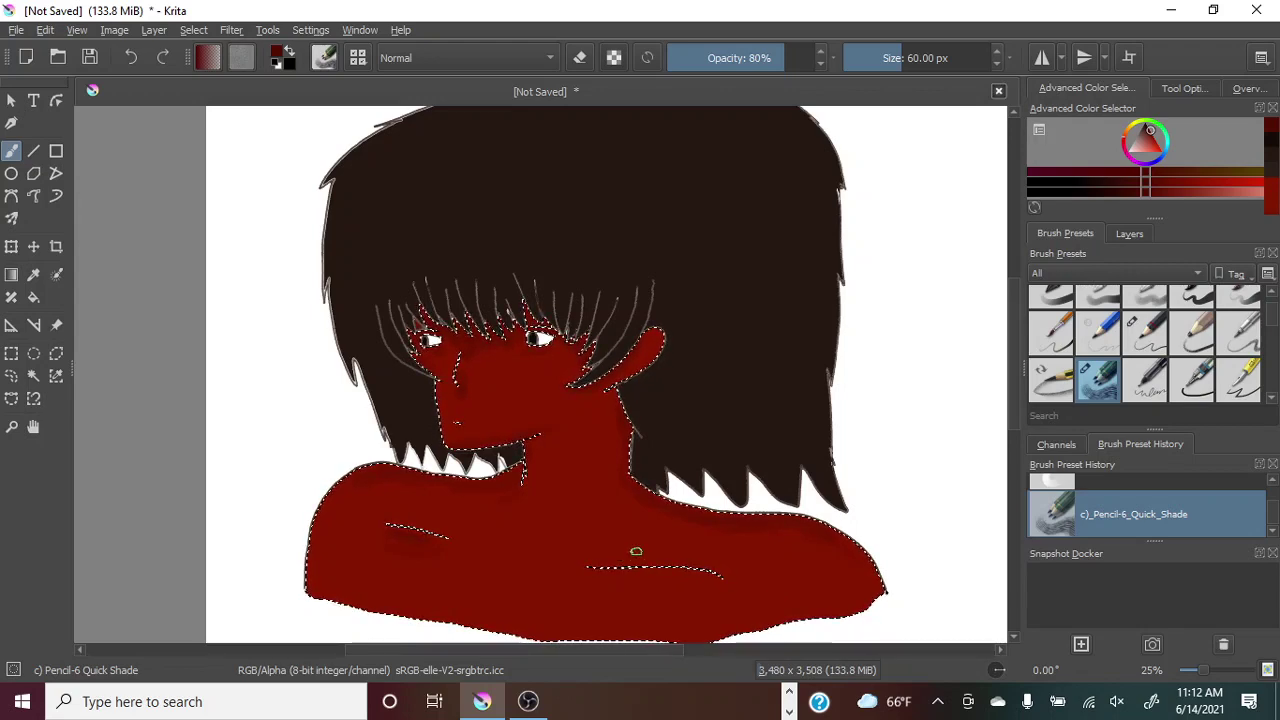
# Paint a darker red streak of shading across the shoulders and chest.
pyautogui.moveTo(635, 550); pyautogui.dragTo(710, 562)
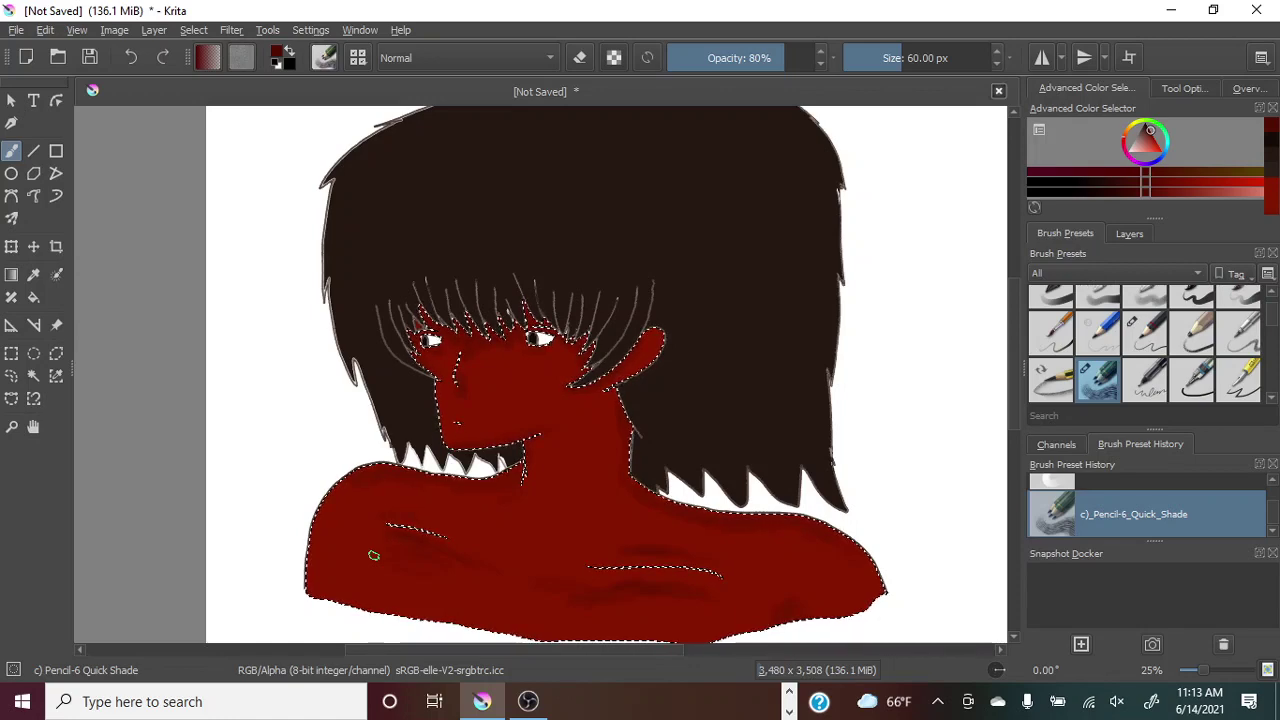
pyautogui.scroll(2, 1150, 510)
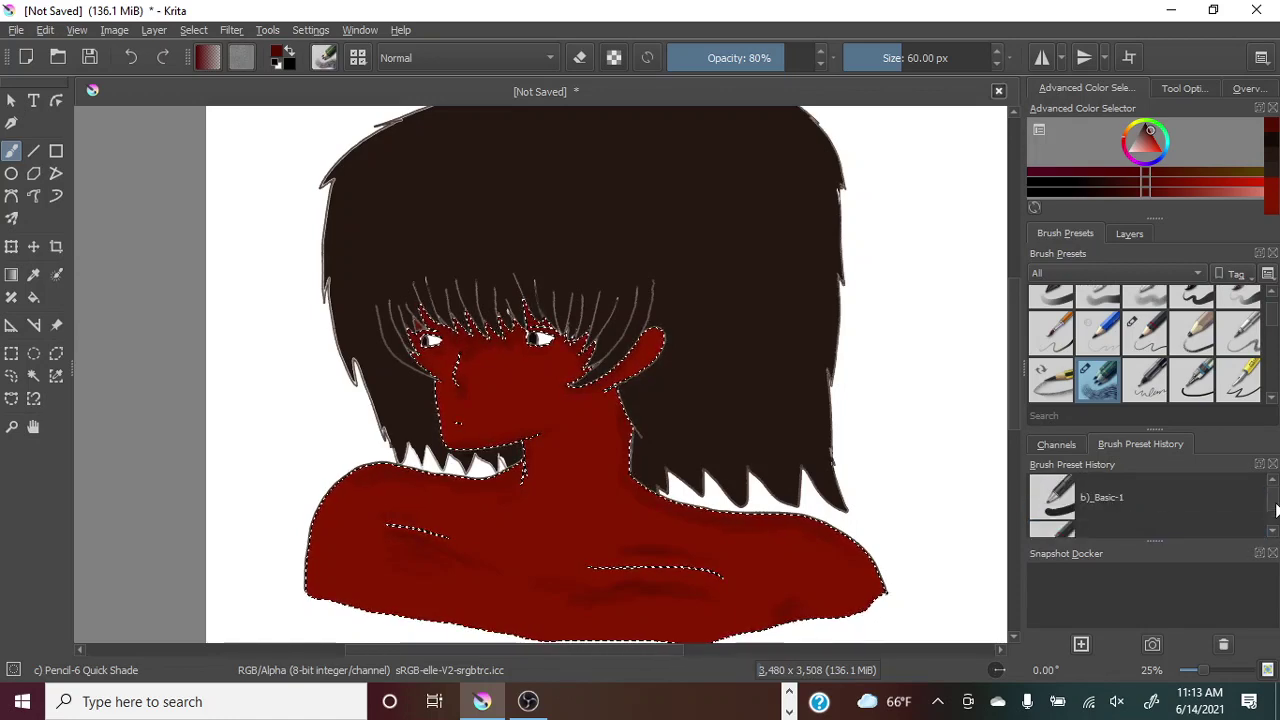
# Select the k)_Blender_Basic brush preset and zoom the canvas to 50% on the face.
pyautogui.moveTo(1276, 502); pyautogui.dragTo(1276, 528)
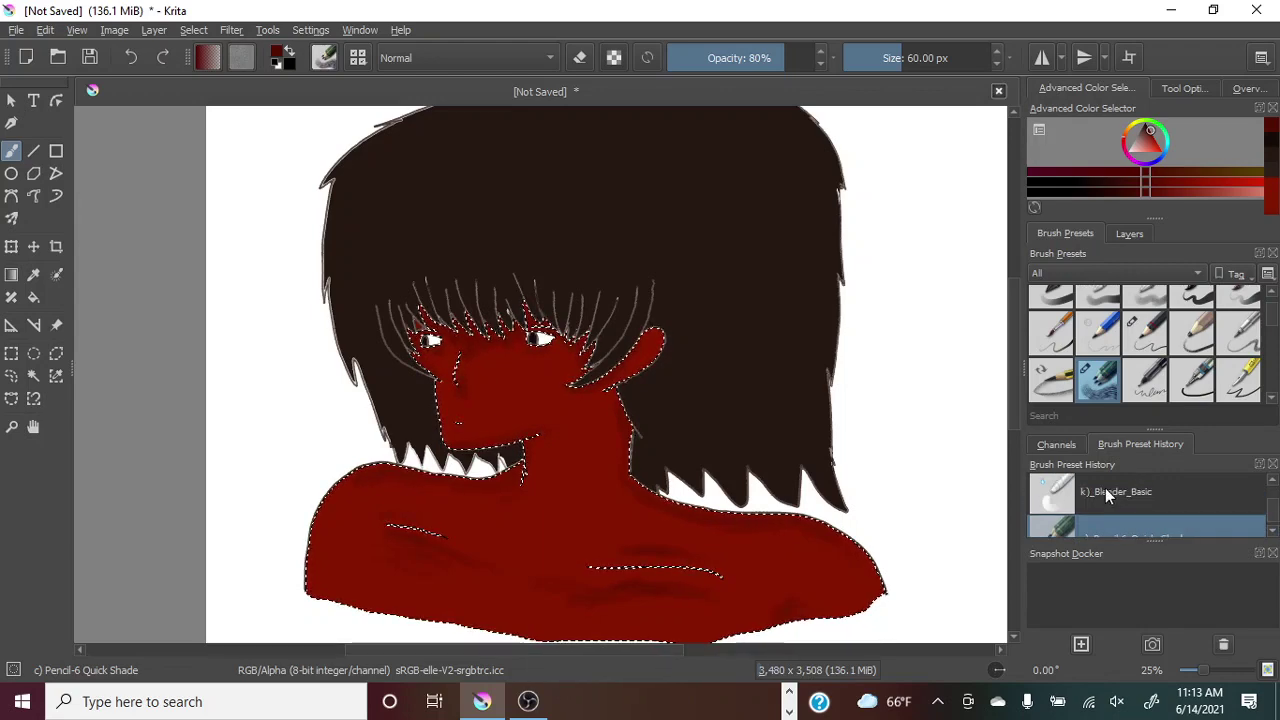
pyautogui.click(1090, 497)
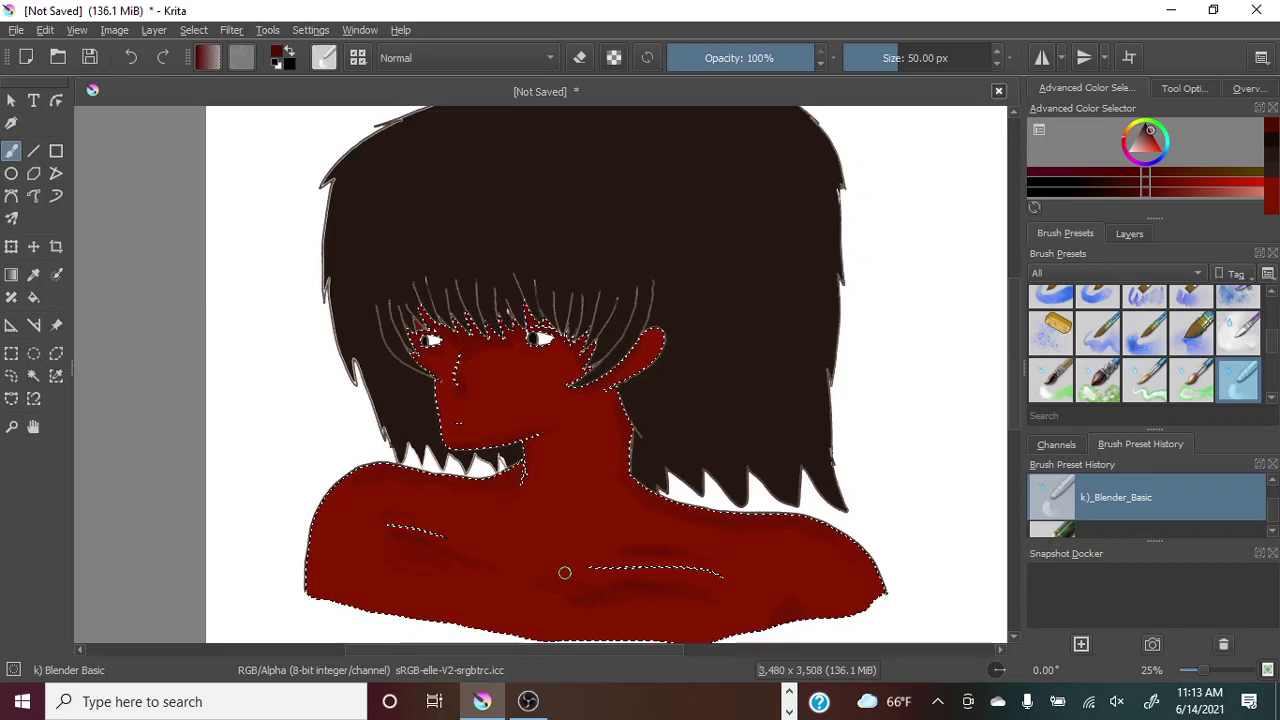
pyautogui.click(1210, 670)
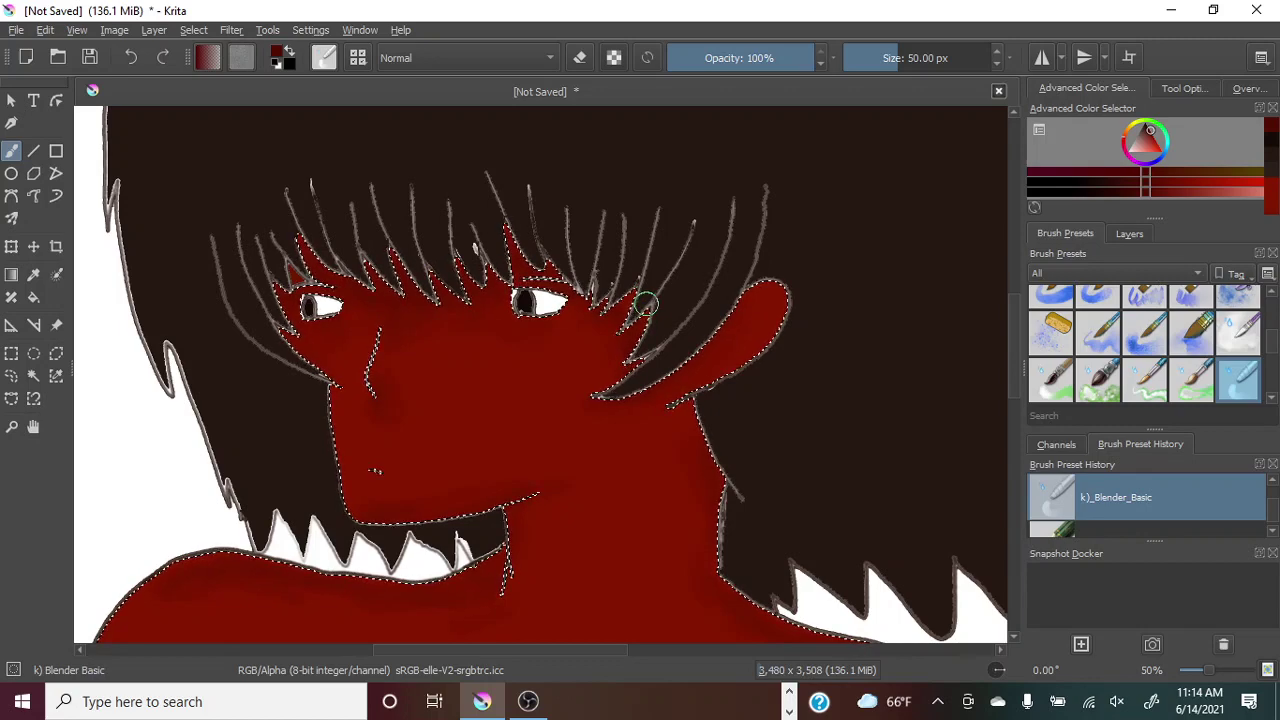
# Switch back to the Pencil-6 Quick Shade brush preset from Brush Preset History.
pyautogui.scroll(-2, 1274, 509)
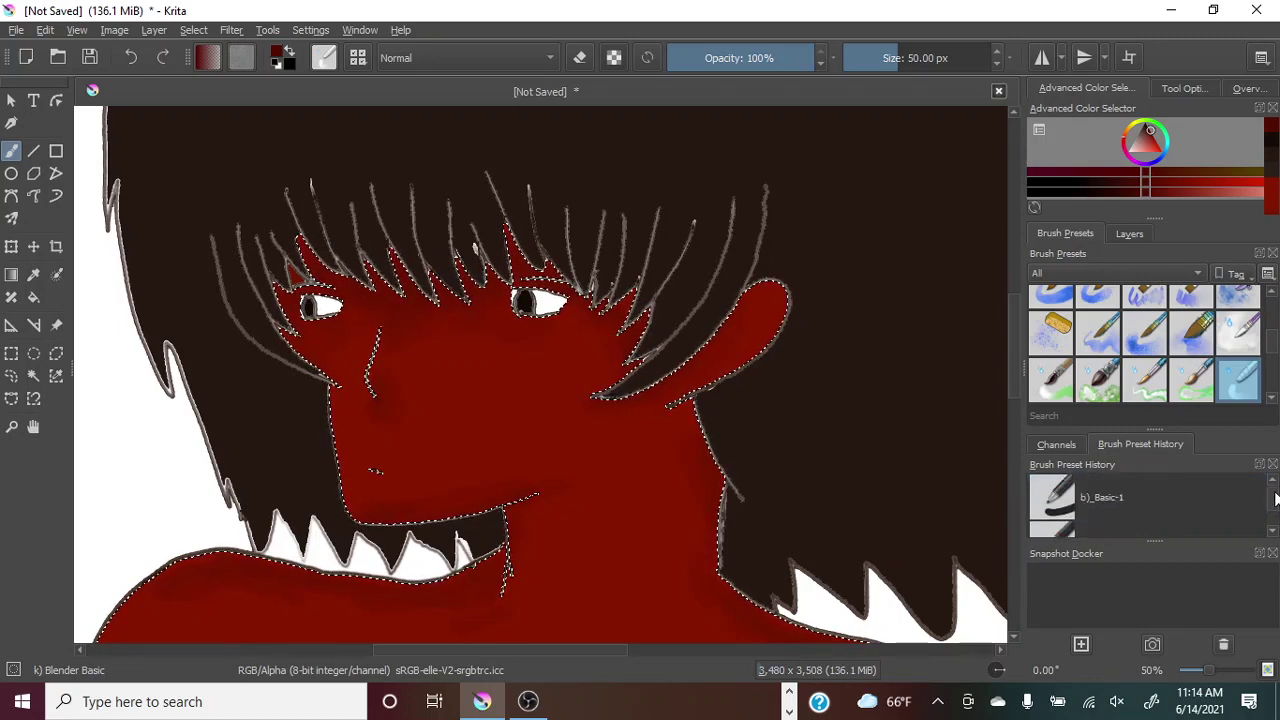
pyautogui.moveTo(1276, 497); pyautogui.dragTo(1276, 514)
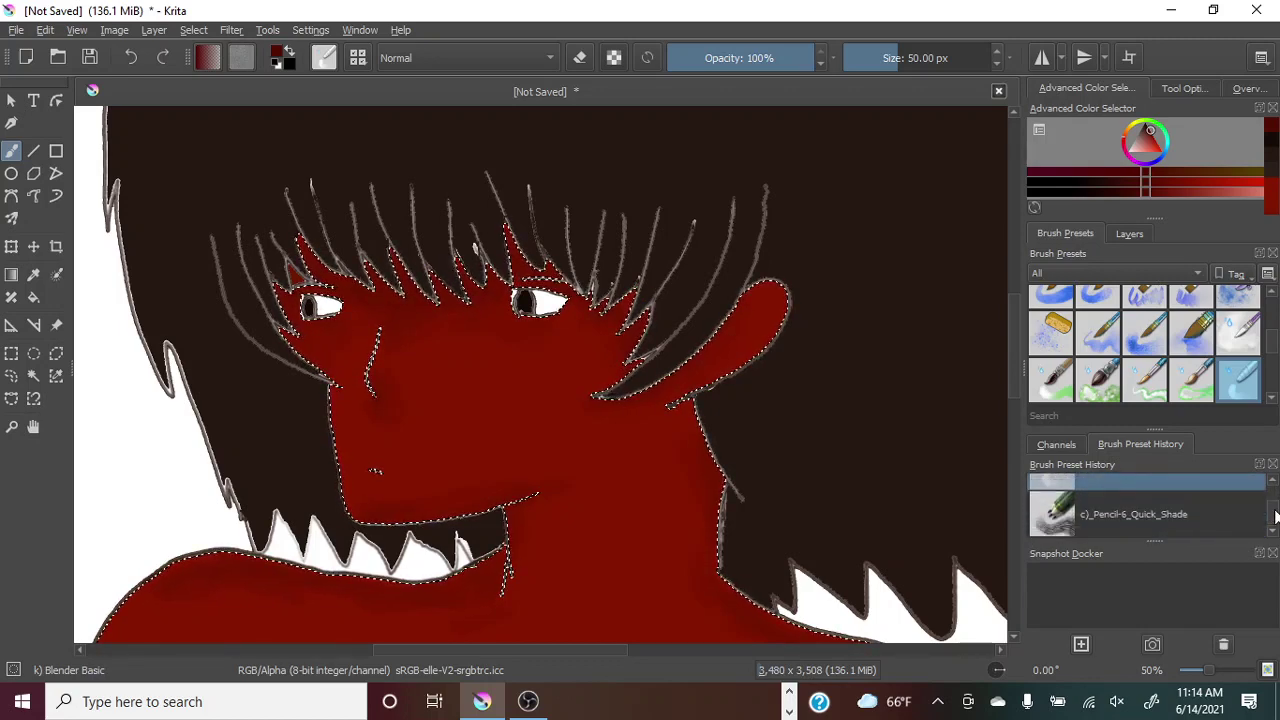
pyautogui.click(1093, 513)
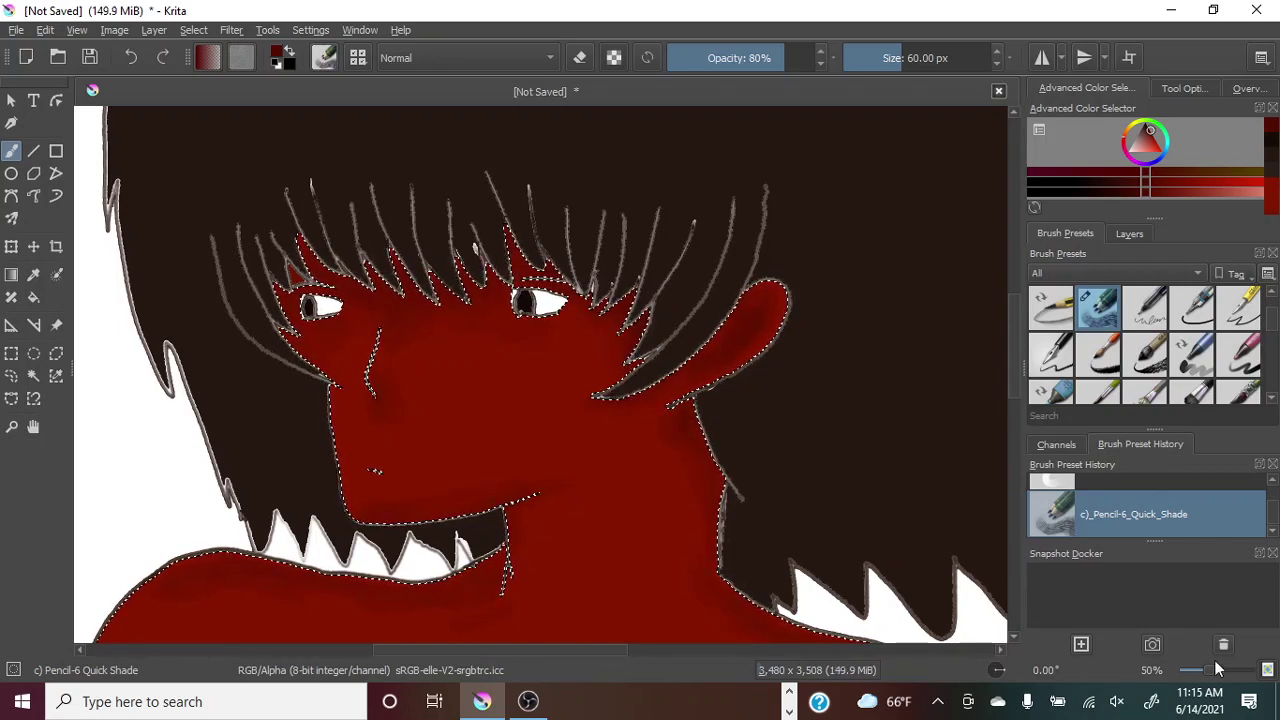
# Paint darker red streaks across the shoulders and chest, adding faint strokes along the lower chest.
pyautogui.scroll(-4, 1013, 377)
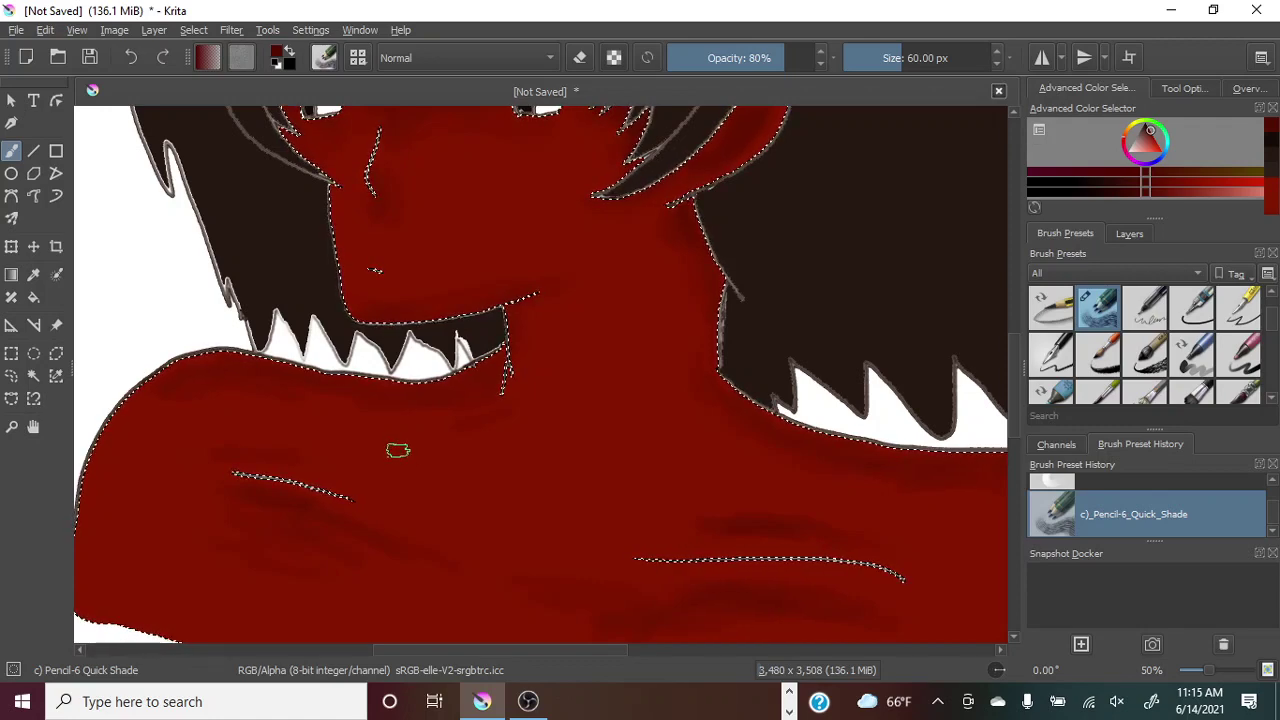
pyautogui.moveTo(398, 450)
pyautogui.mouseDown()
pyautogui.moveTo(432, 503)
pyautogui.moveTo(352, 465)
pyautogui.moveTo(284, 461)
pyautogui.mouseUp()
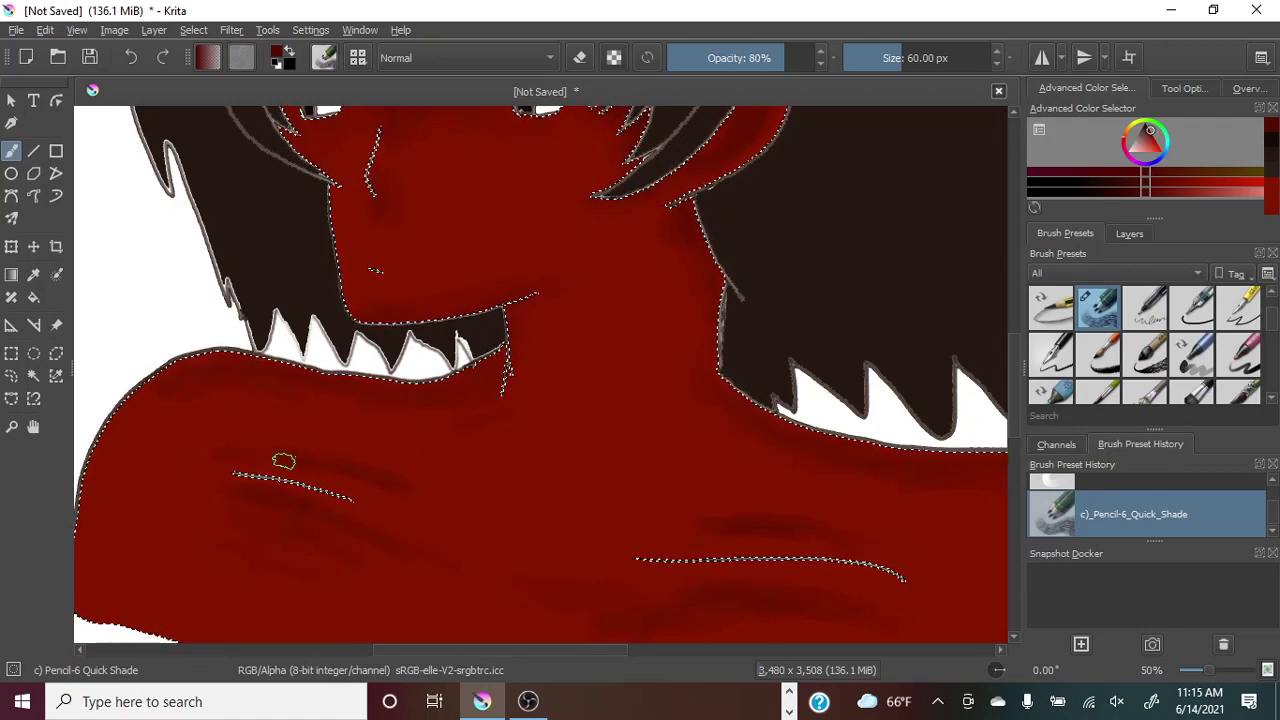
pyautogui.moveTo(723, 517)
pyautogui.mouseDown()
pyautogui.moveTo(660, 529)
pyautogui.moveTo(711, 530)
pyautogui.mouseUp()
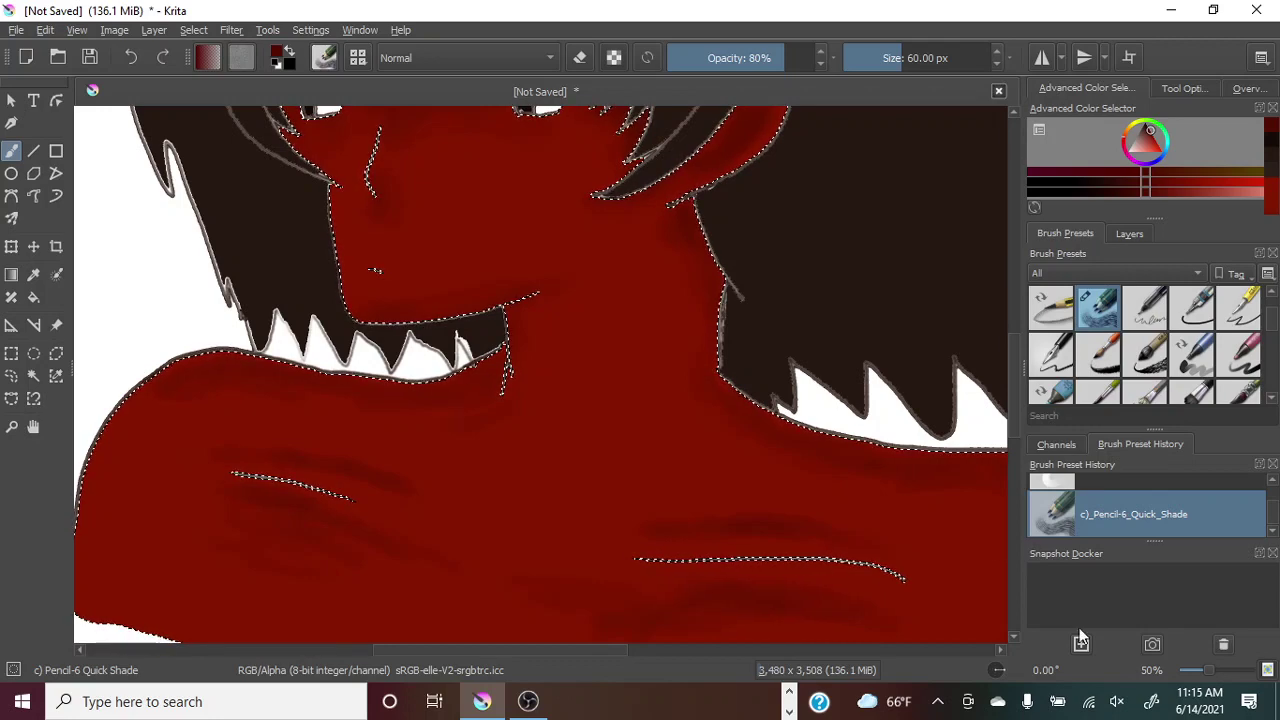
pyautogui.moveTo(604, 654); pyautogui.dragTo(666, 654)
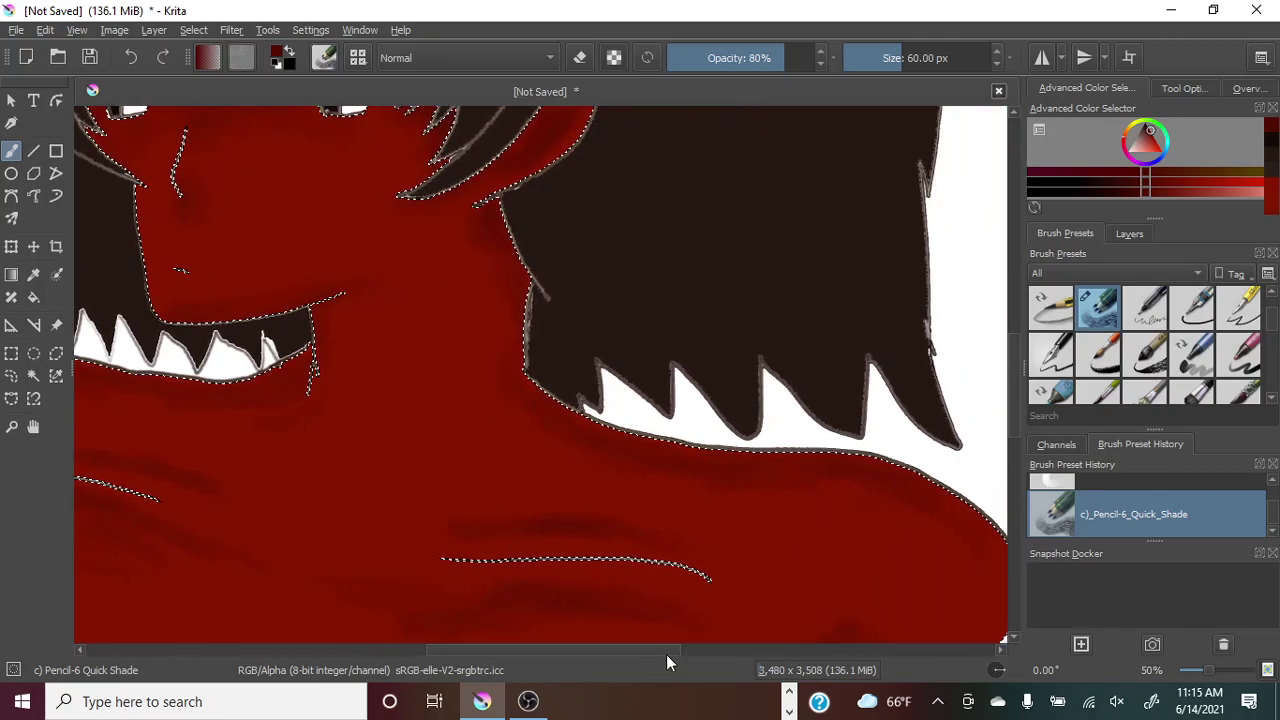
pyautogui.moveTo(1018, 374); pyautogui.dragTo(1016, 394)
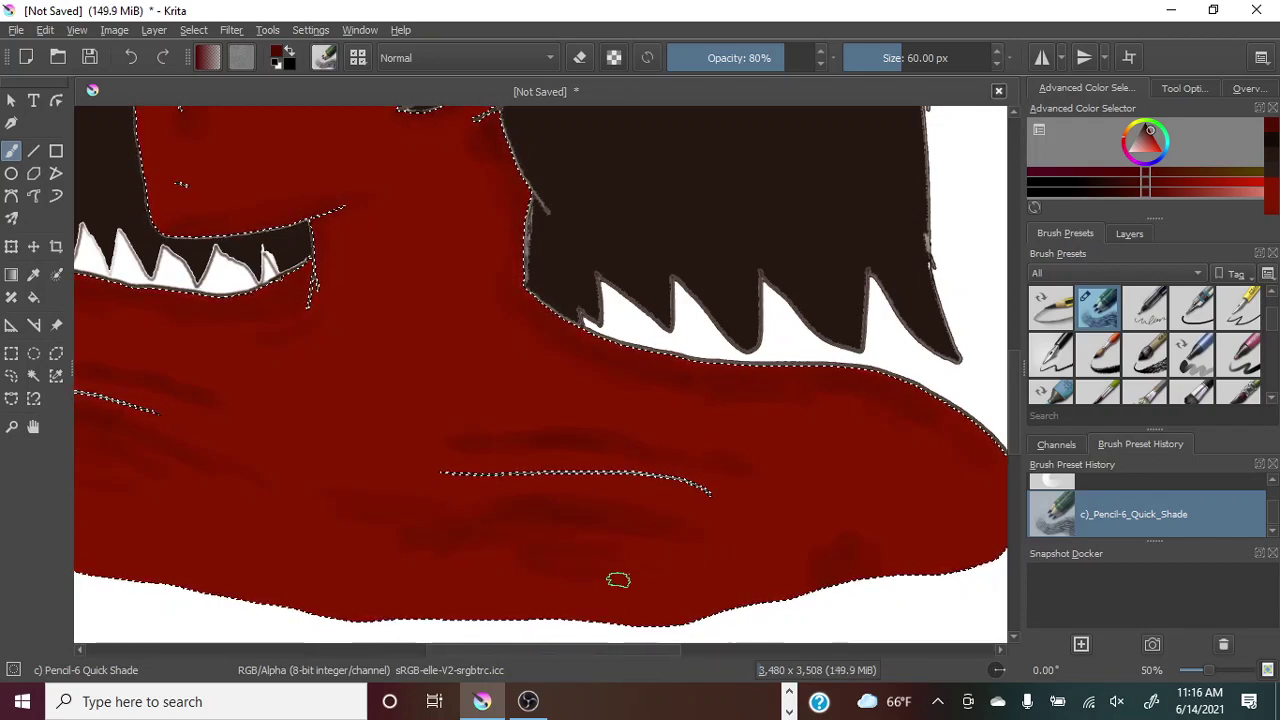
pyautogui.moveTo(611, 558); pyautogui.dragTo(506, 540)
pyautogui.moveTo(555, 649); pyautogui.dragTo(460, 649)
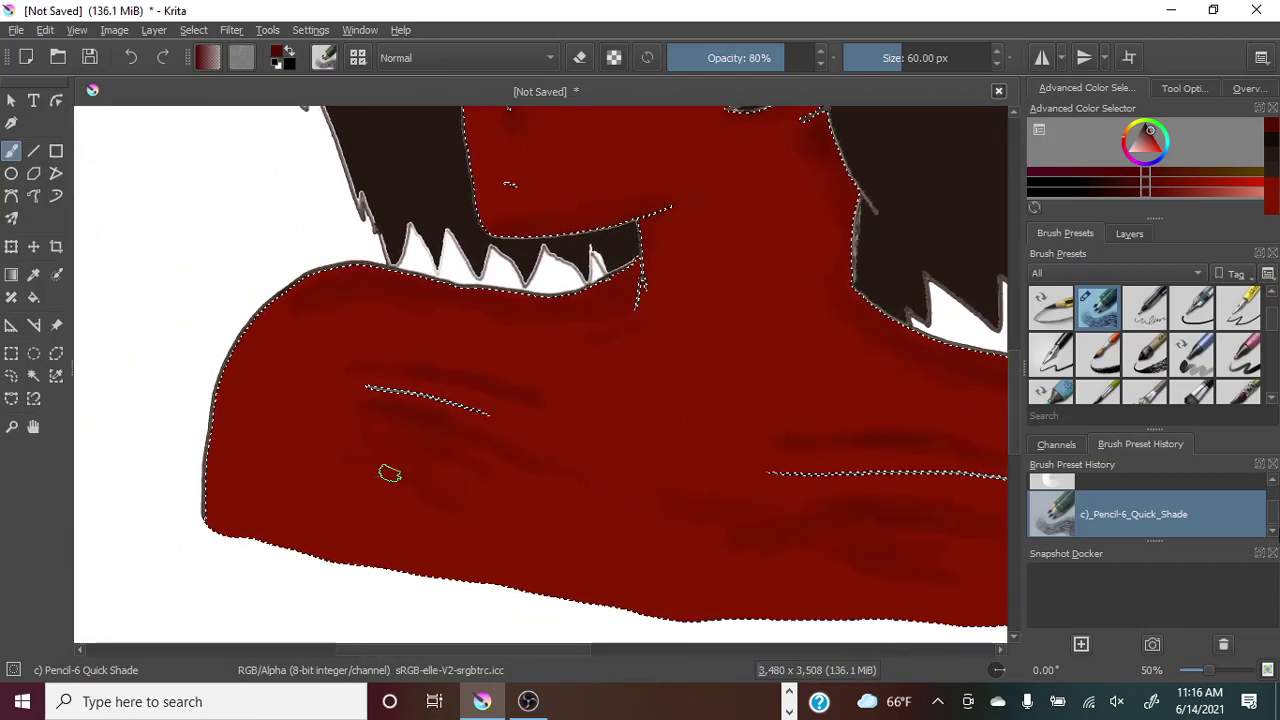
# Select the k)_Blender_Basic brush and blend a few strokes across the lower chest.
pyautogui.scroll(1, 1274, 518)
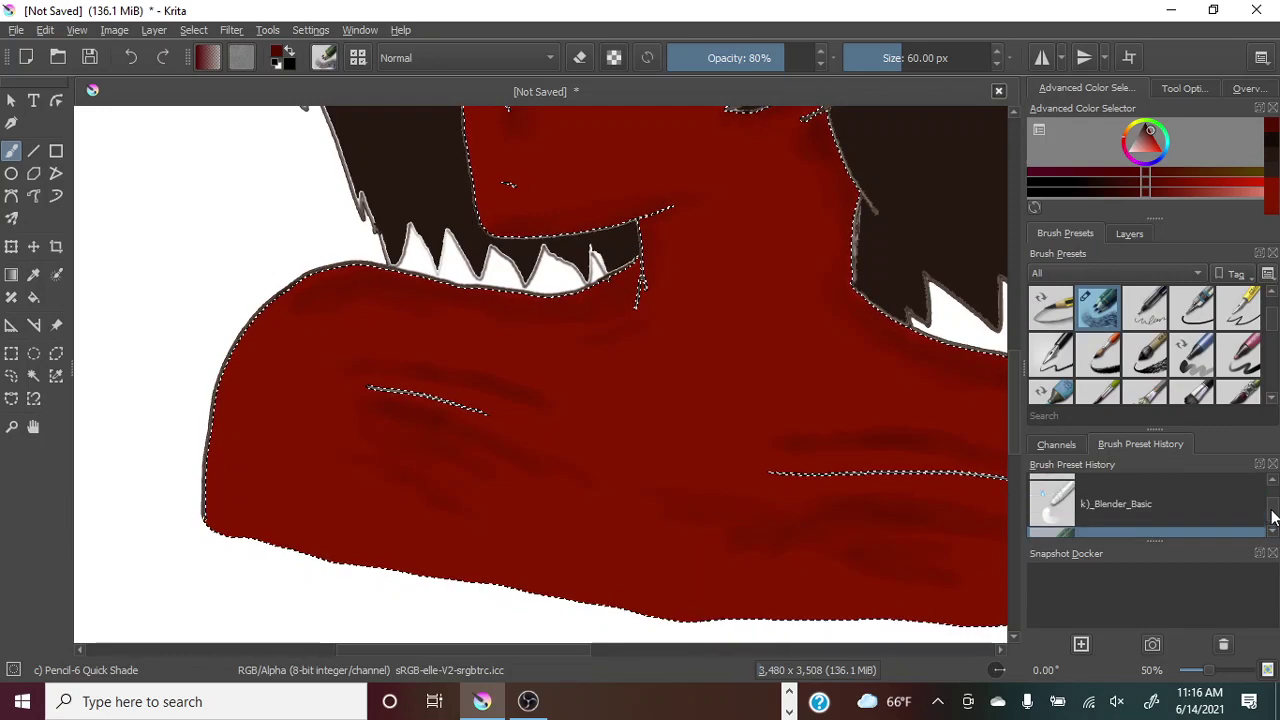
pyautogui.click(1105, 504)
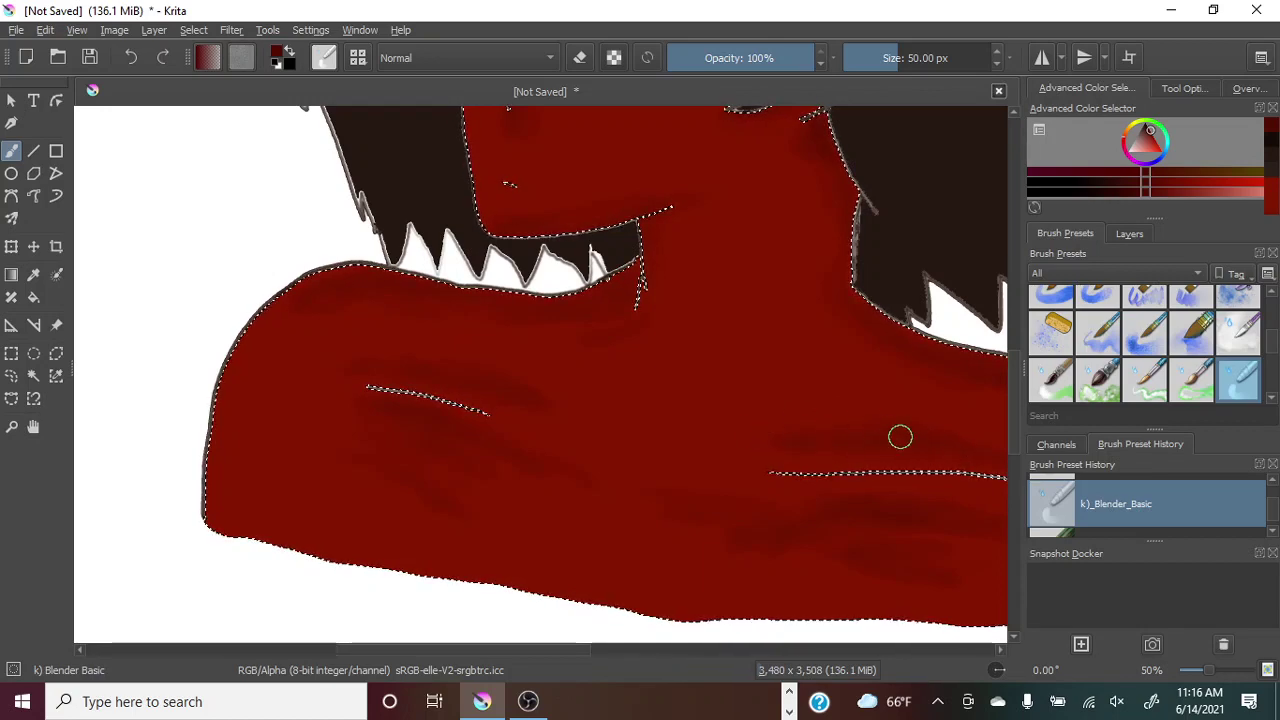
pyautogui.moveTo(552, 647); pyautogui.dragTo(600, 652)
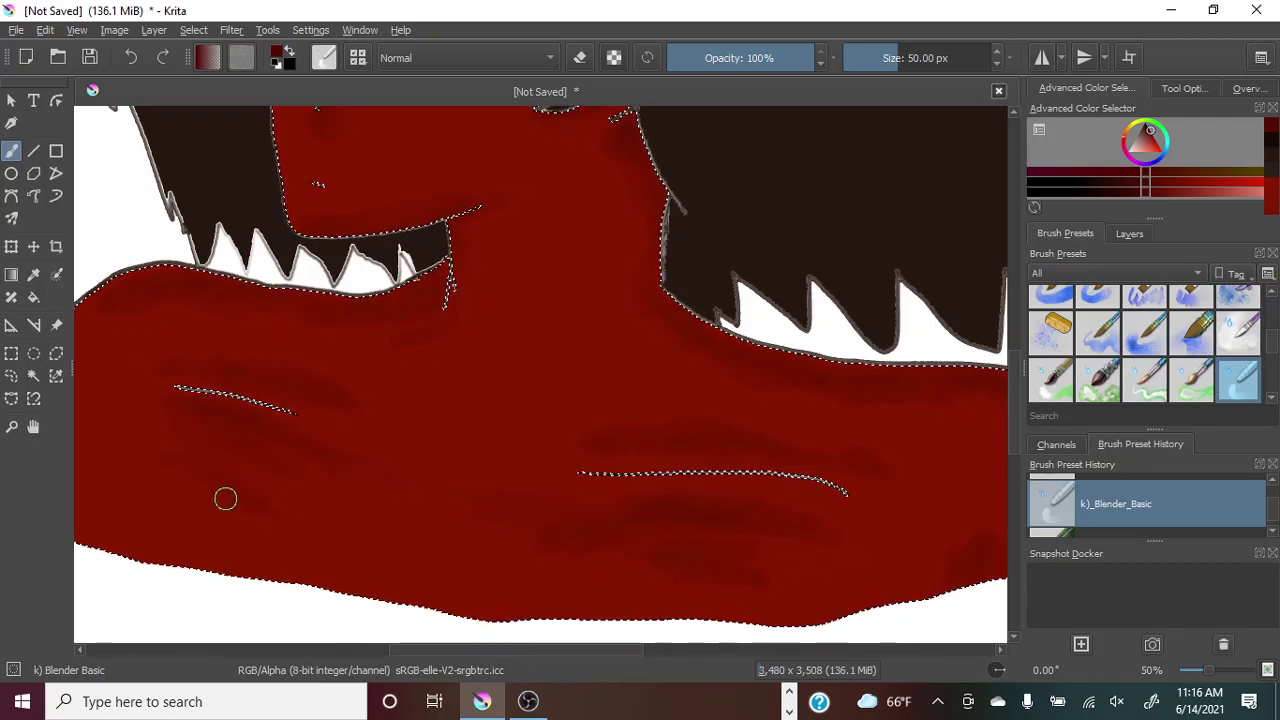
pyautogui.moveTo(624, 648); pyautogui.dragTo(673, 652)
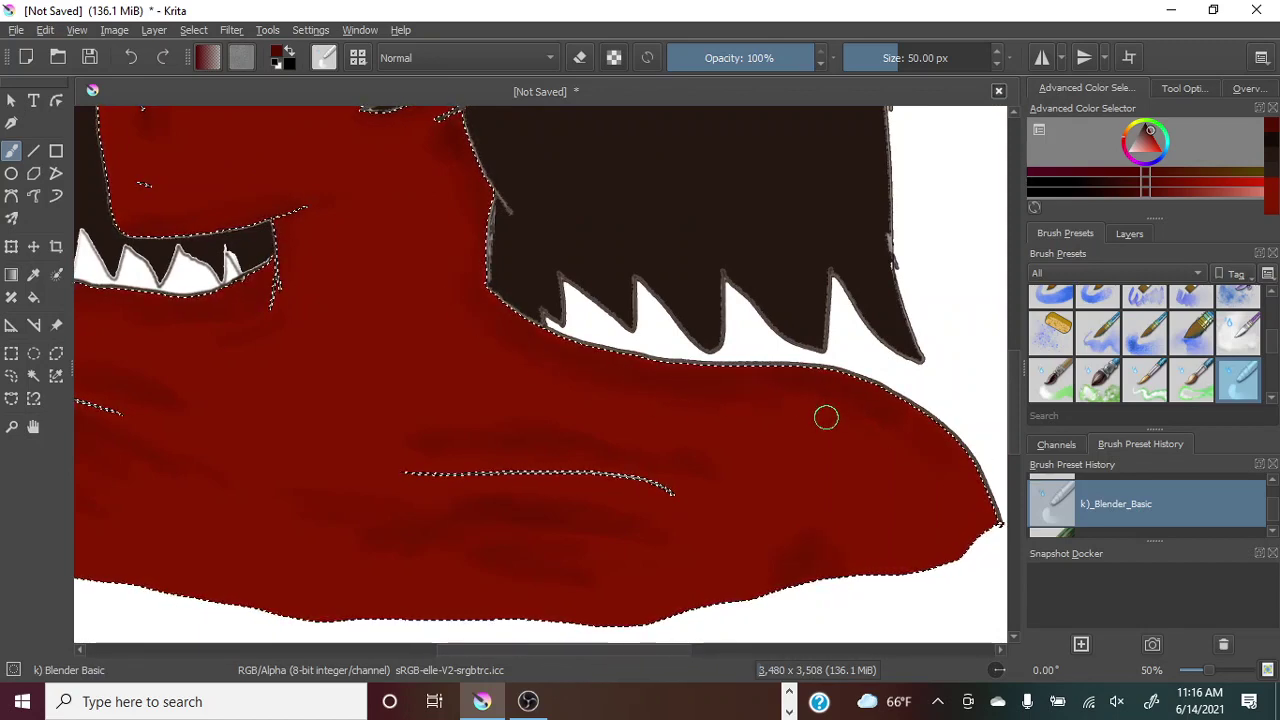
pyautogui.moveTo(660, 648); pyautogui.dragTo(626, 652)
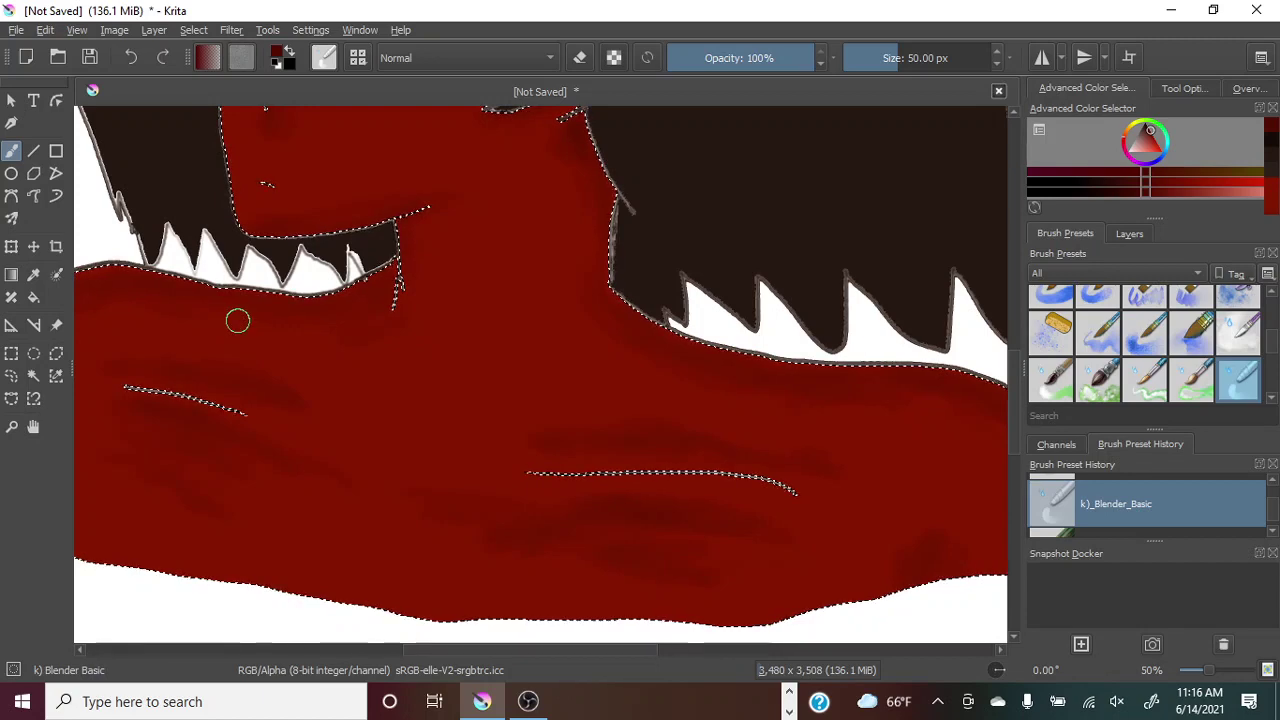
pyautogui.moveTo(1015, 388); pyautogui.dragTo(1008, 346)
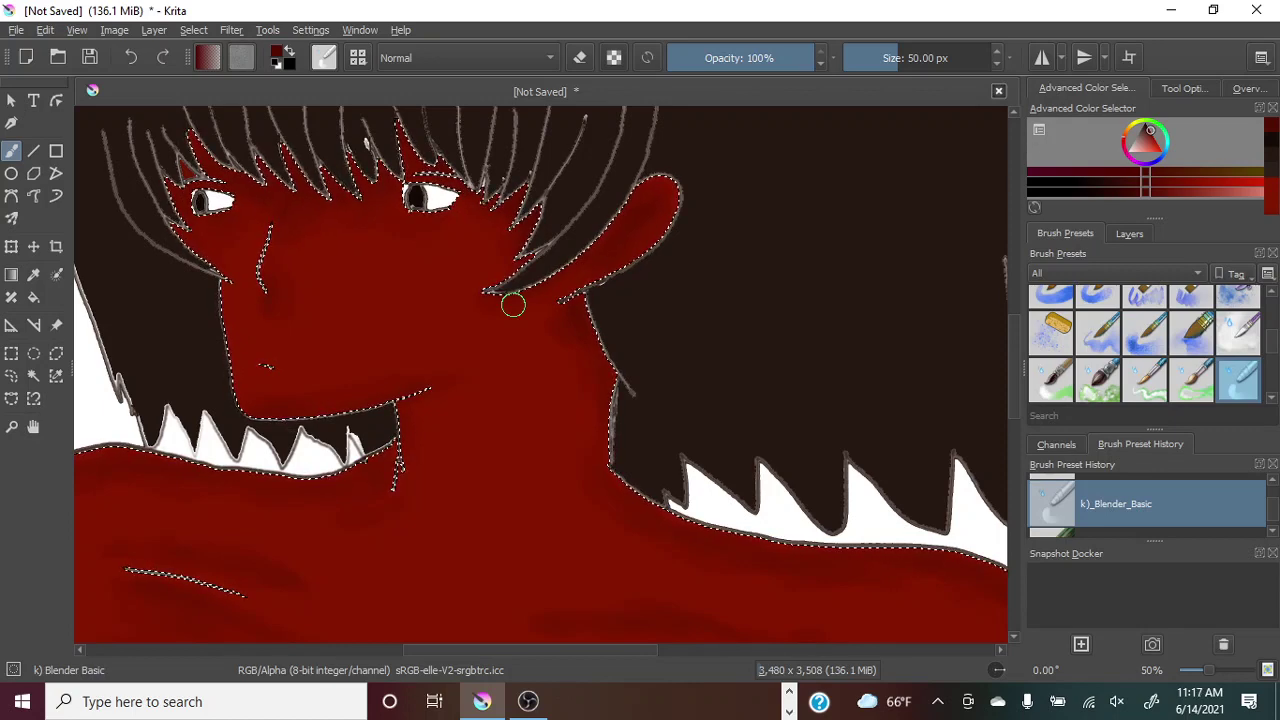
# Zoom out to the whole drawing, back in on the face, and set brush size to 56.90 px.
pyautogui.moveTo(1205, 671); pyautogui.dragTo(1203, 666)
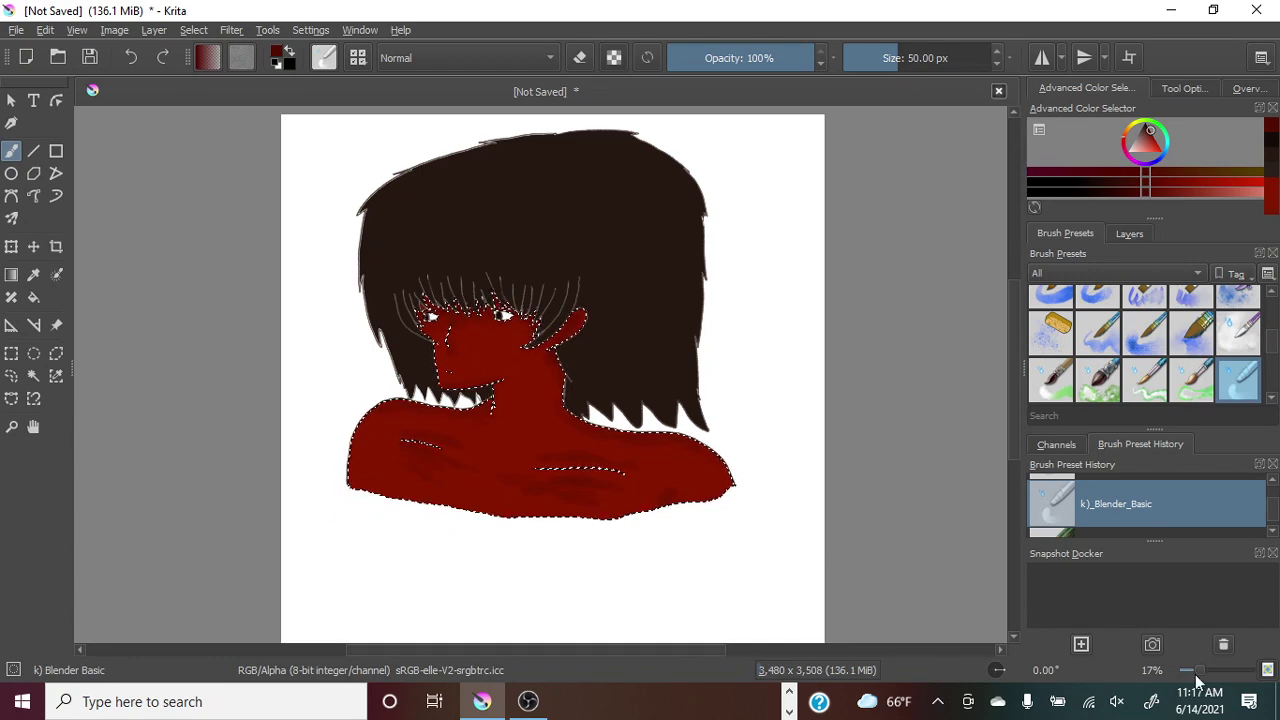
pyautogui.moveTo(1202, 666); pyautogui.dragTo(1207, 671)
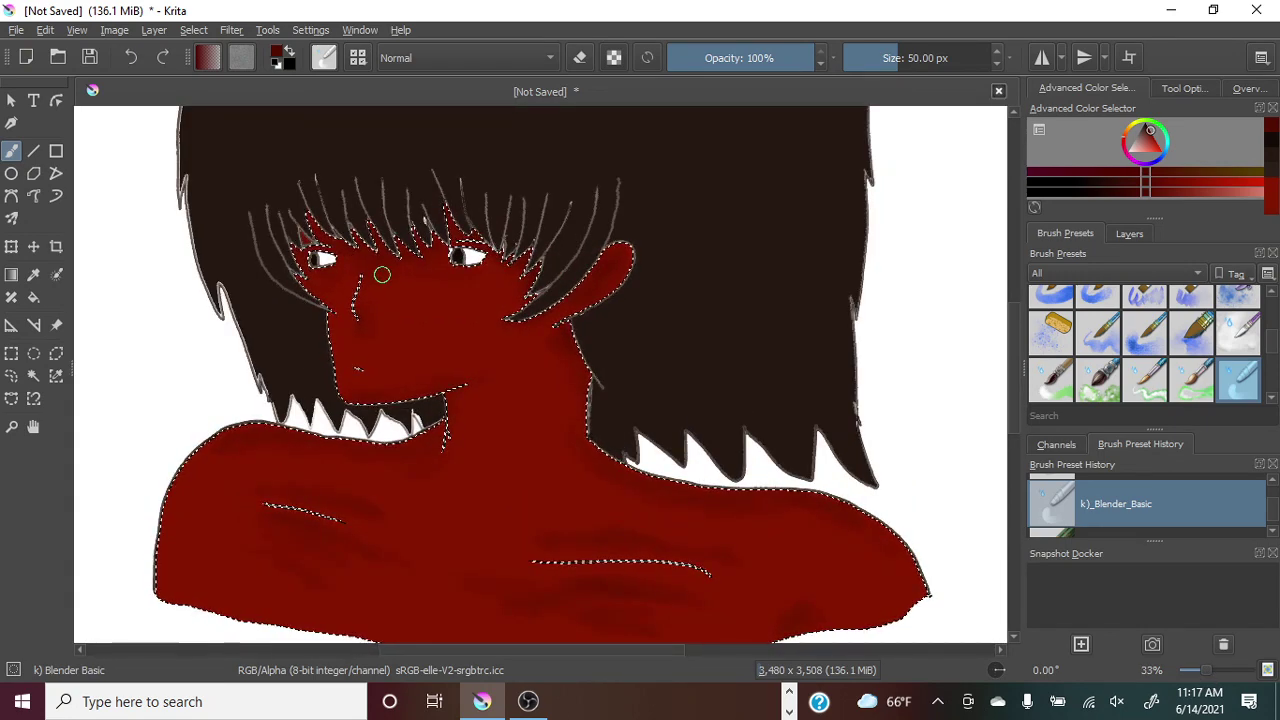
pyautogui.moveTo(1190, 670); pyautogui.dragTo(1213, 679)
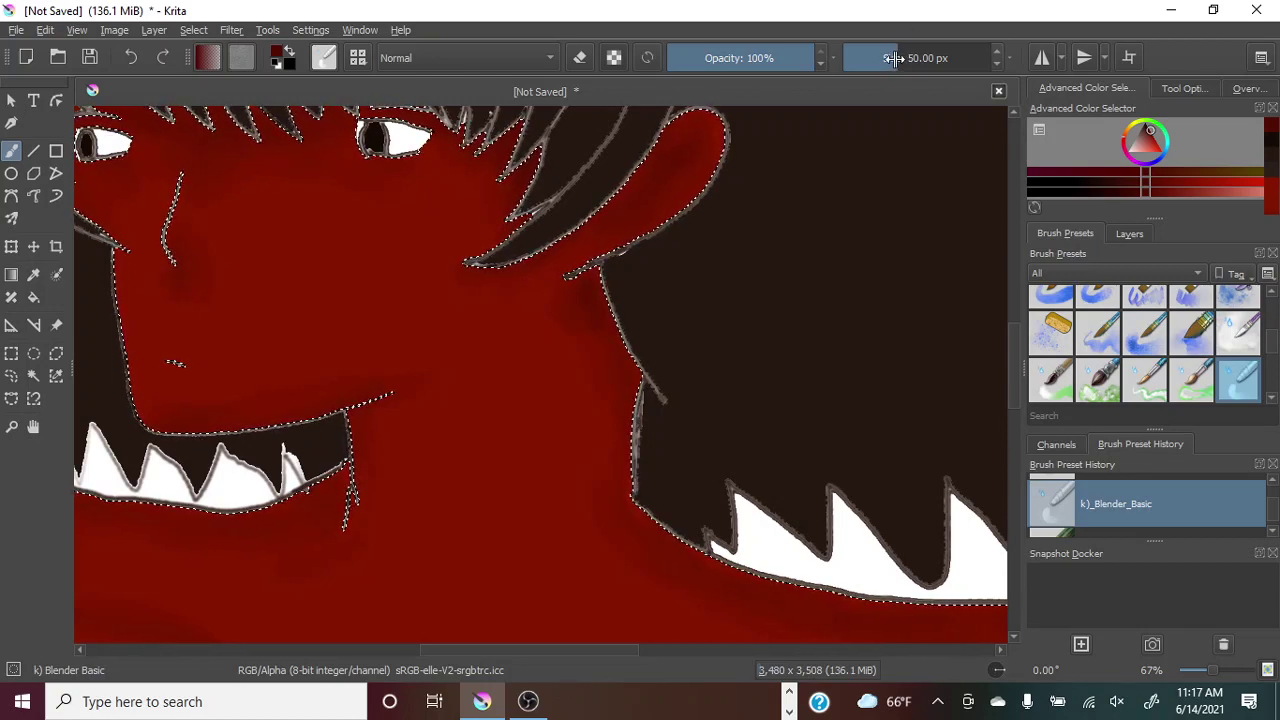
pyautogui.moveTo(893, 58); pyautogui.dragTo(903, 53)
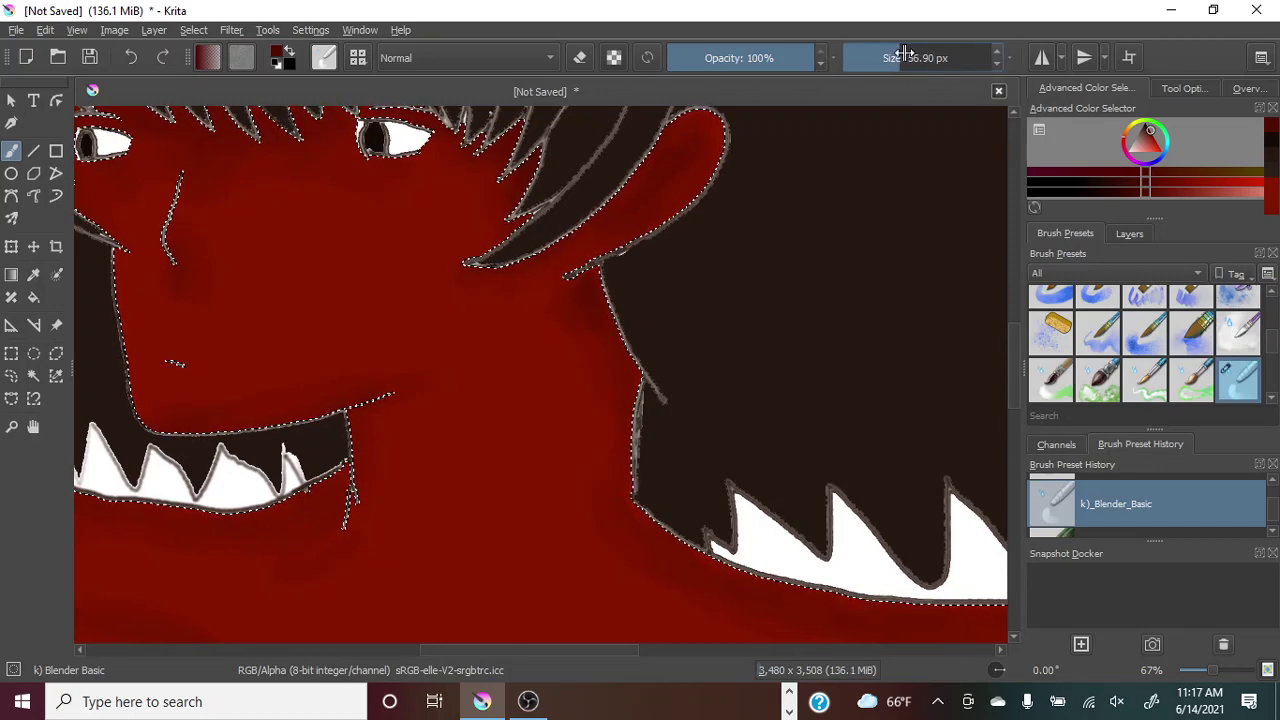
pyautogui.scroll(2, 903, 53)
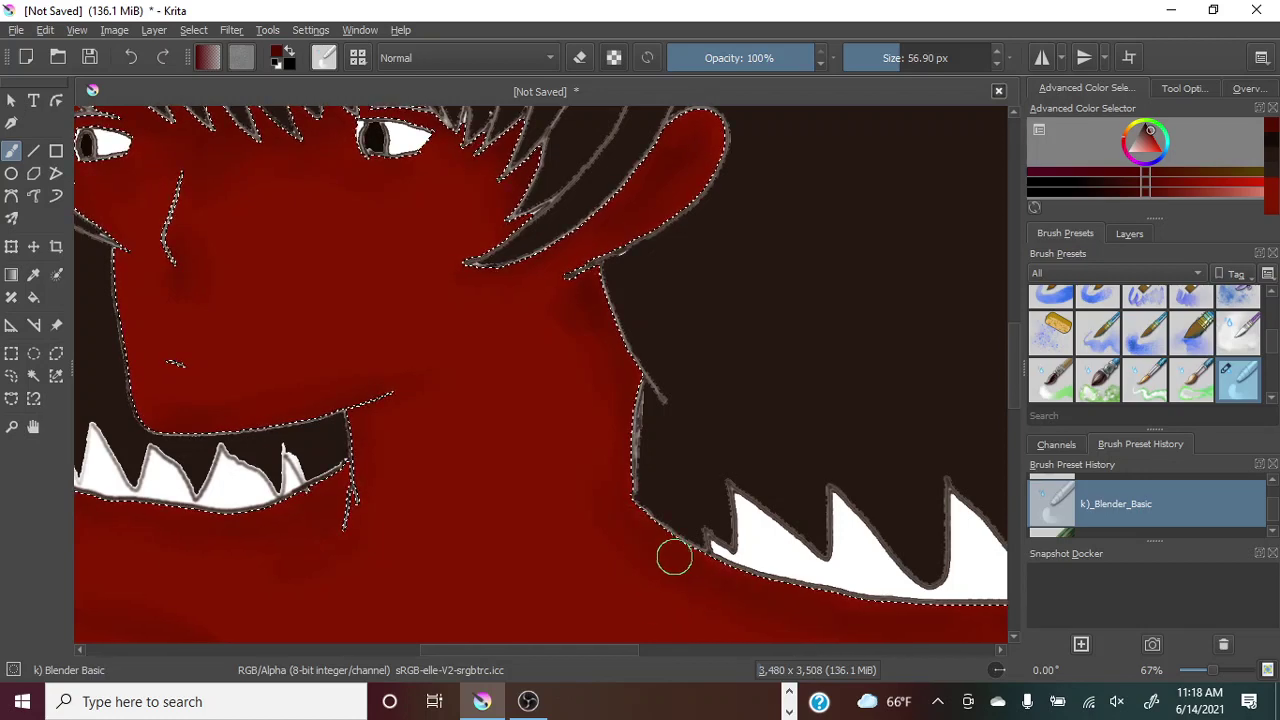
pyautogui.moveTo(1016, 364); pyautogui.dragTo(1009, 346)
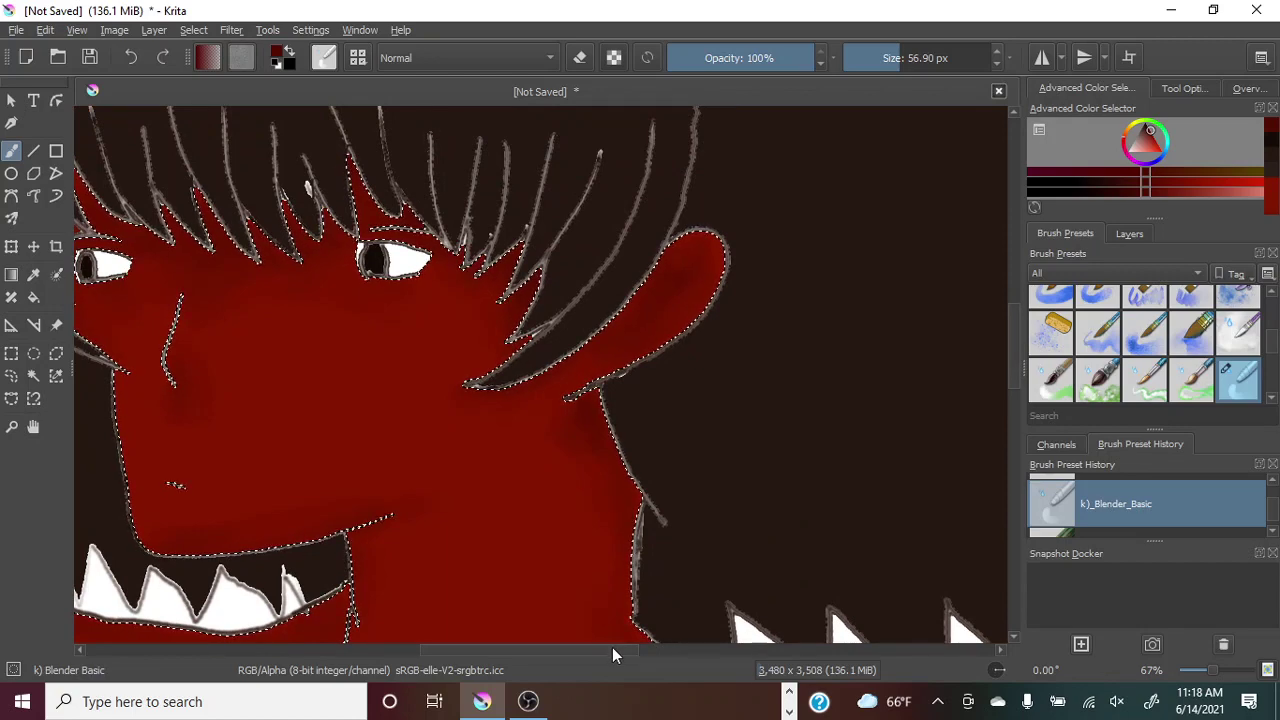
pyautogui.moveTo(612, 647); pyautogui.dragTo(574, 648)
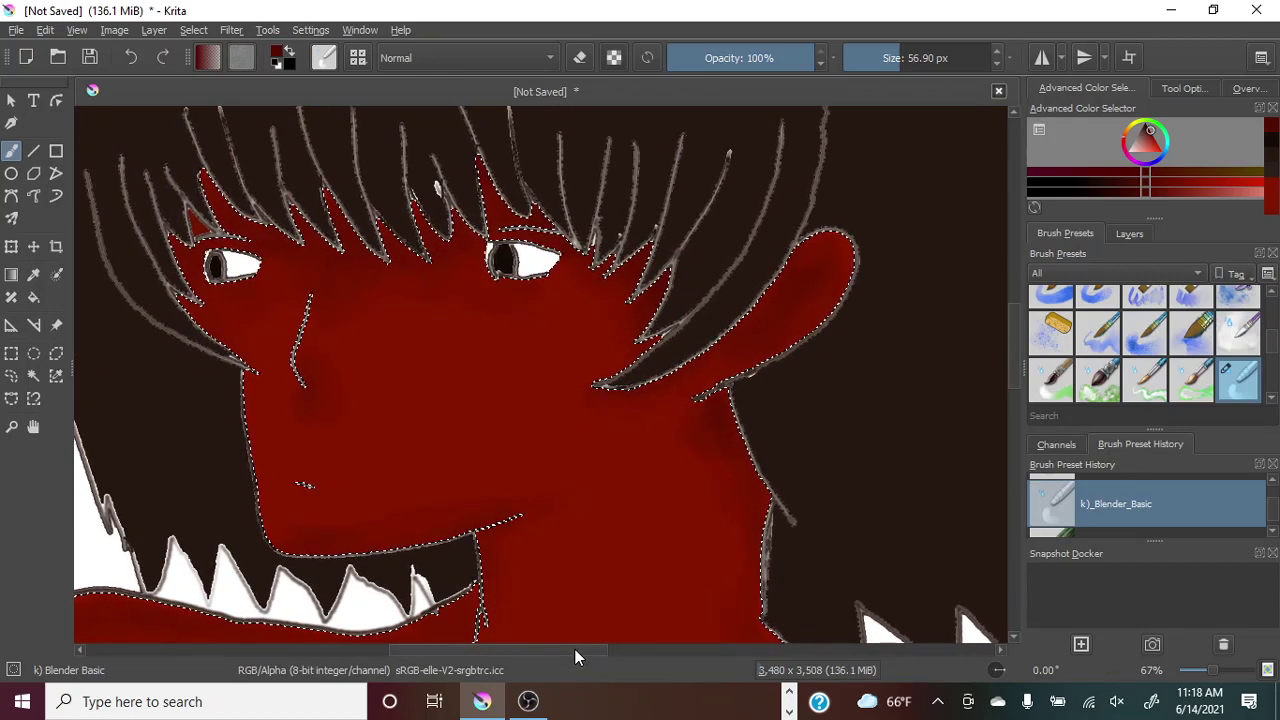
pyautogui.scroll(-1, 1276, 512)
pyautogui.scroll(-1, 1274, 513)
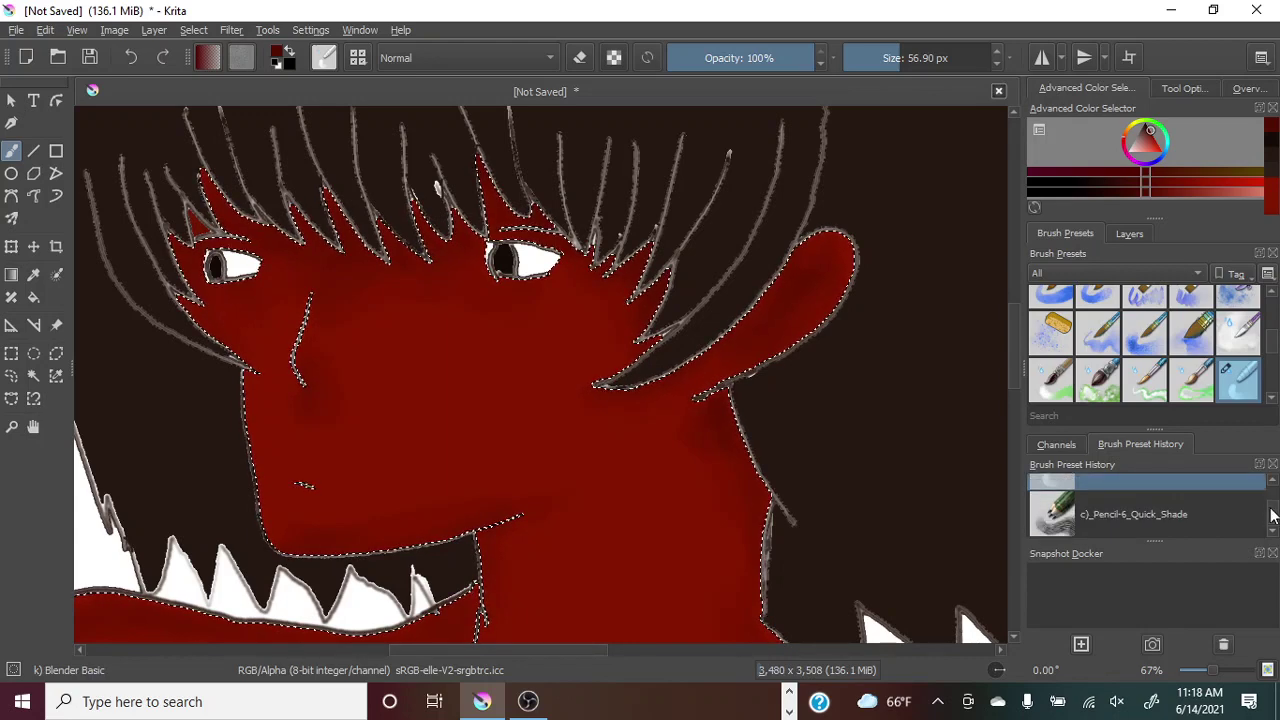
pyautogui.click(1113, 521)
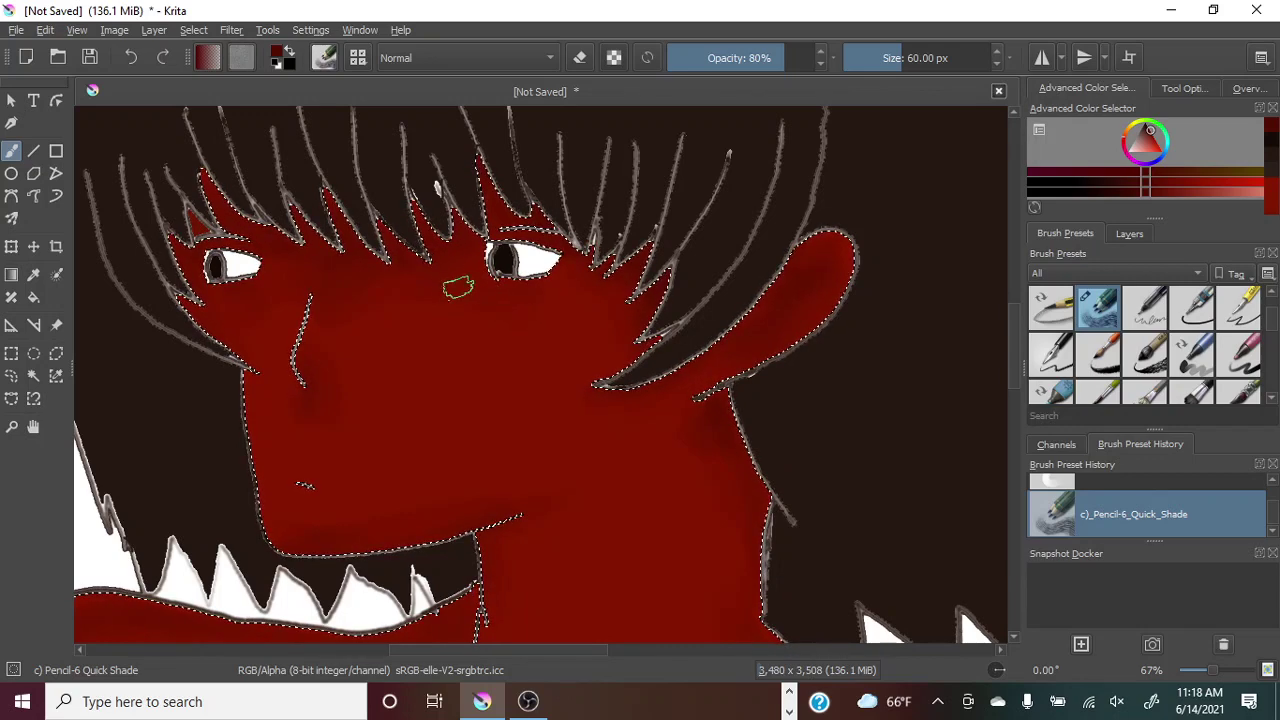
pyautogui.moveTo(457, 286); pyautogui.dragTo(500, 263)
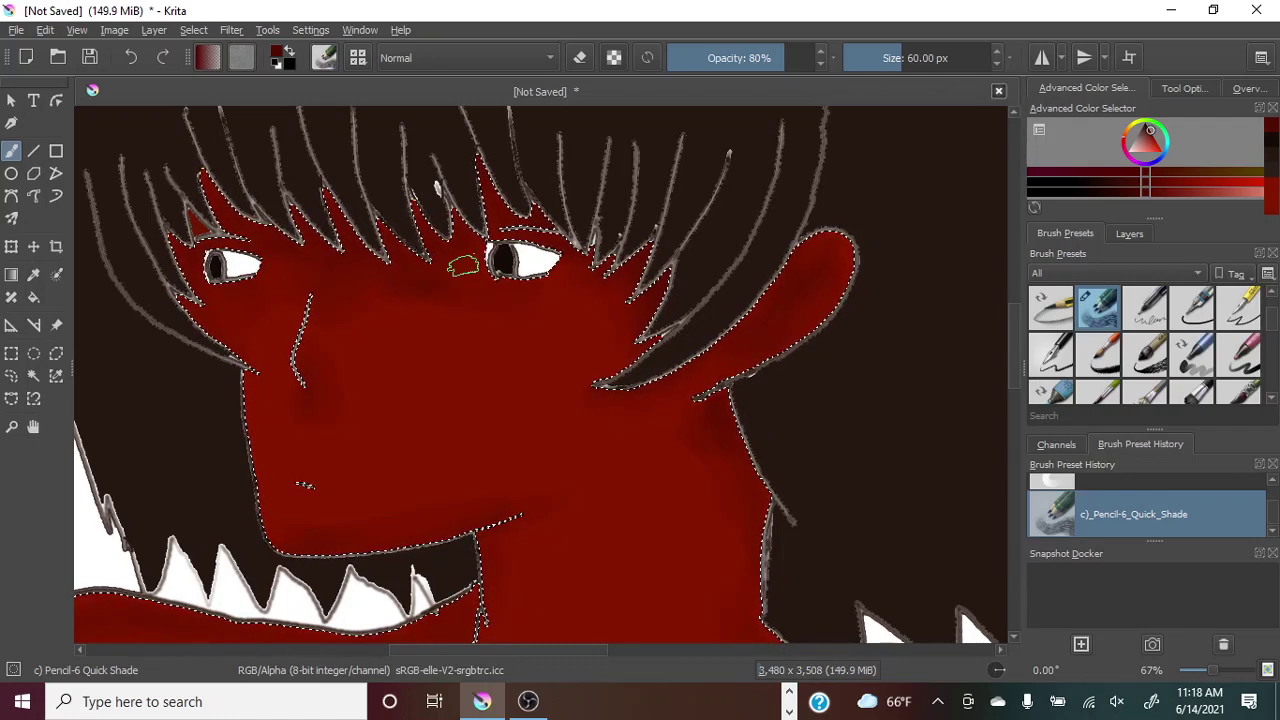
pyautogui.hotkey('ctrl', 'z')
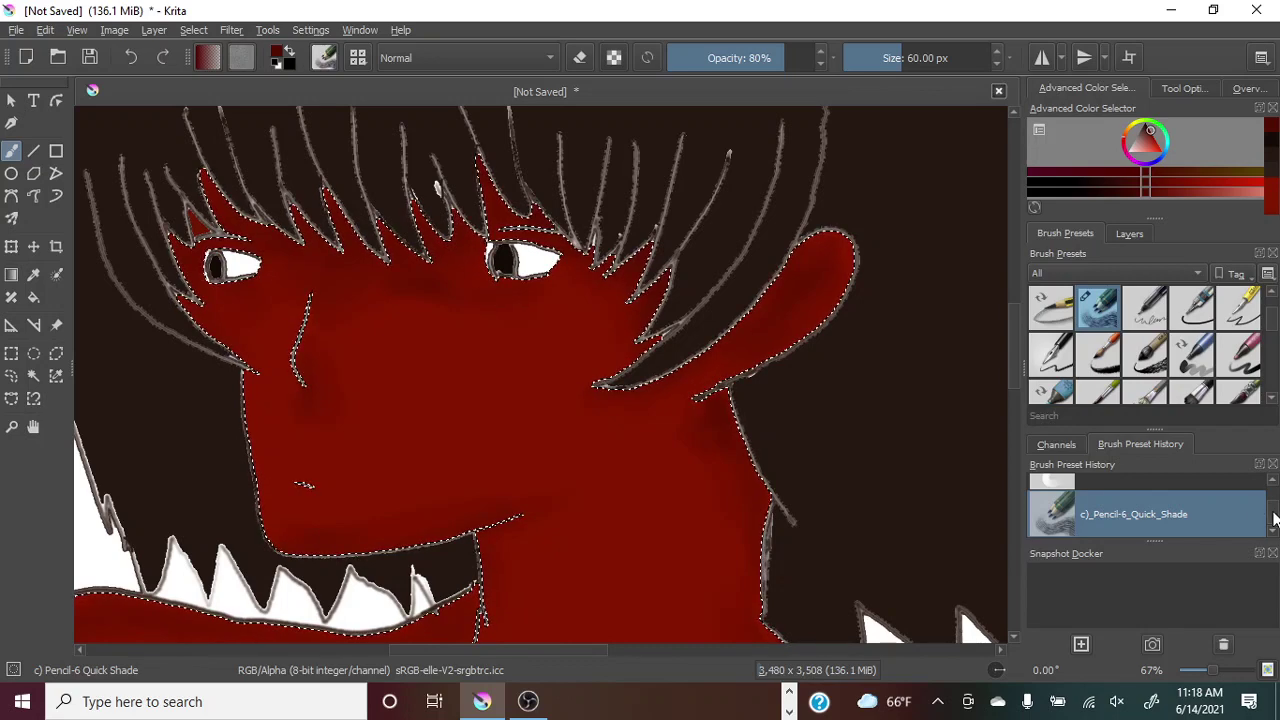
pyautogui.scroll(1, 1274, 515)
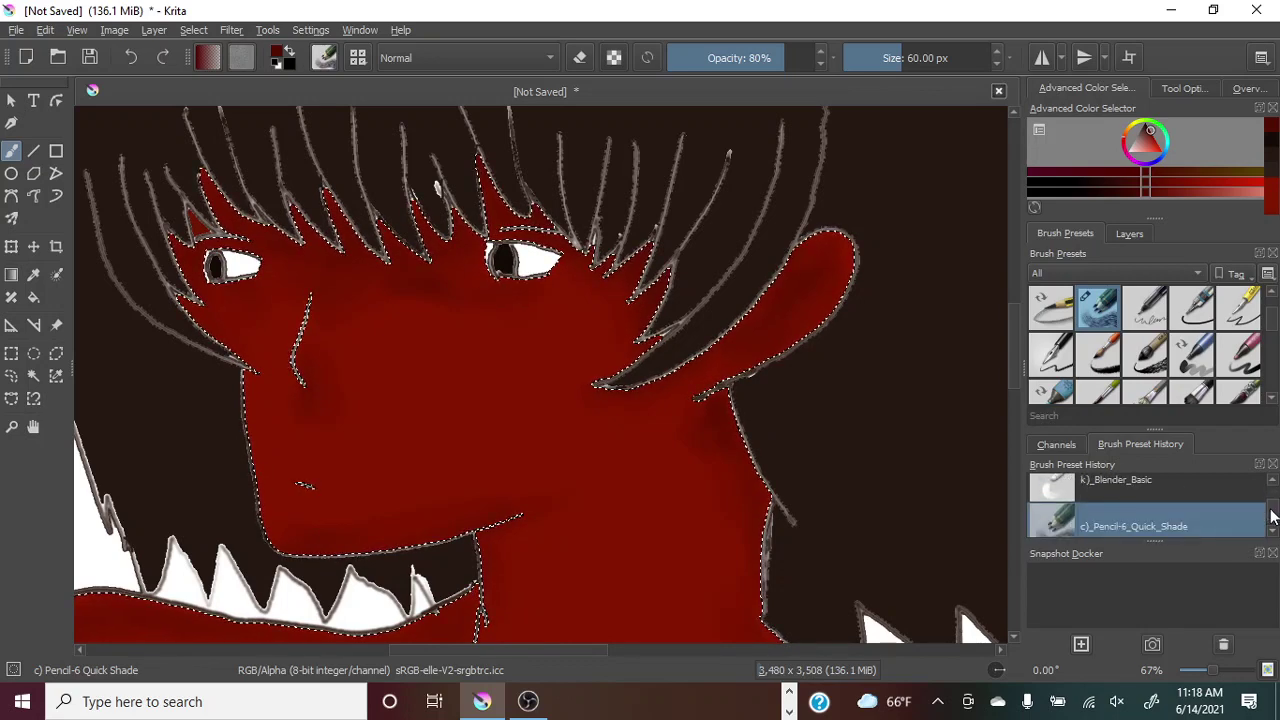
pyautogui.click(1078, 495)
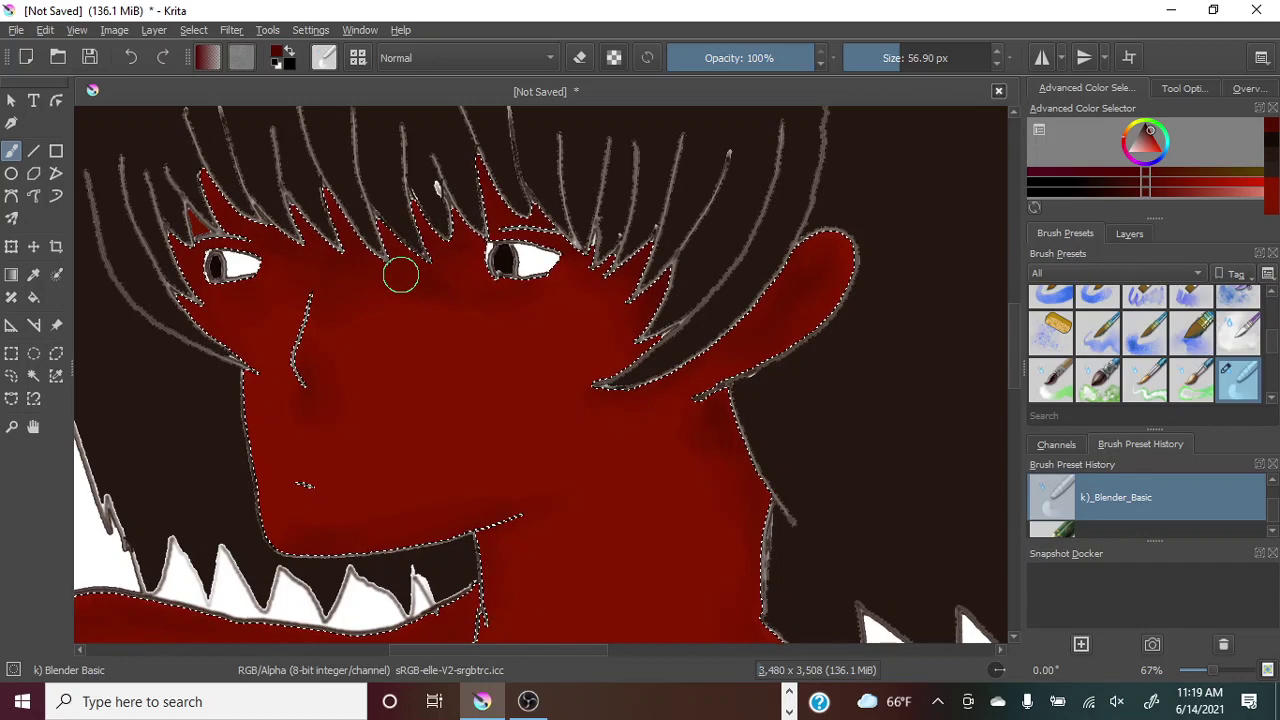
# Shift the view of the face and blend red over the dark gap beside the ear.
pyautogui.moveTo(400, 277); pyautogui.dragTo(412, 300)
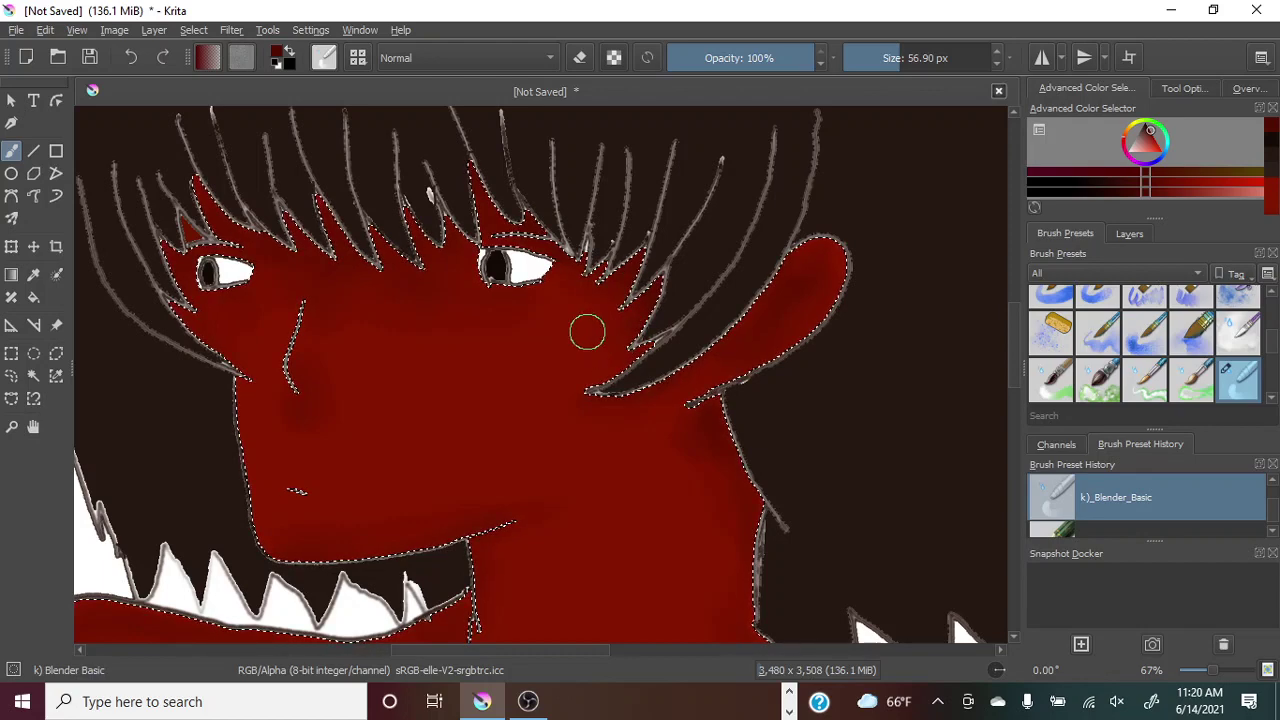
pyautogui.moveTo(591, 309); pyautogui.dragTo(618, 354)
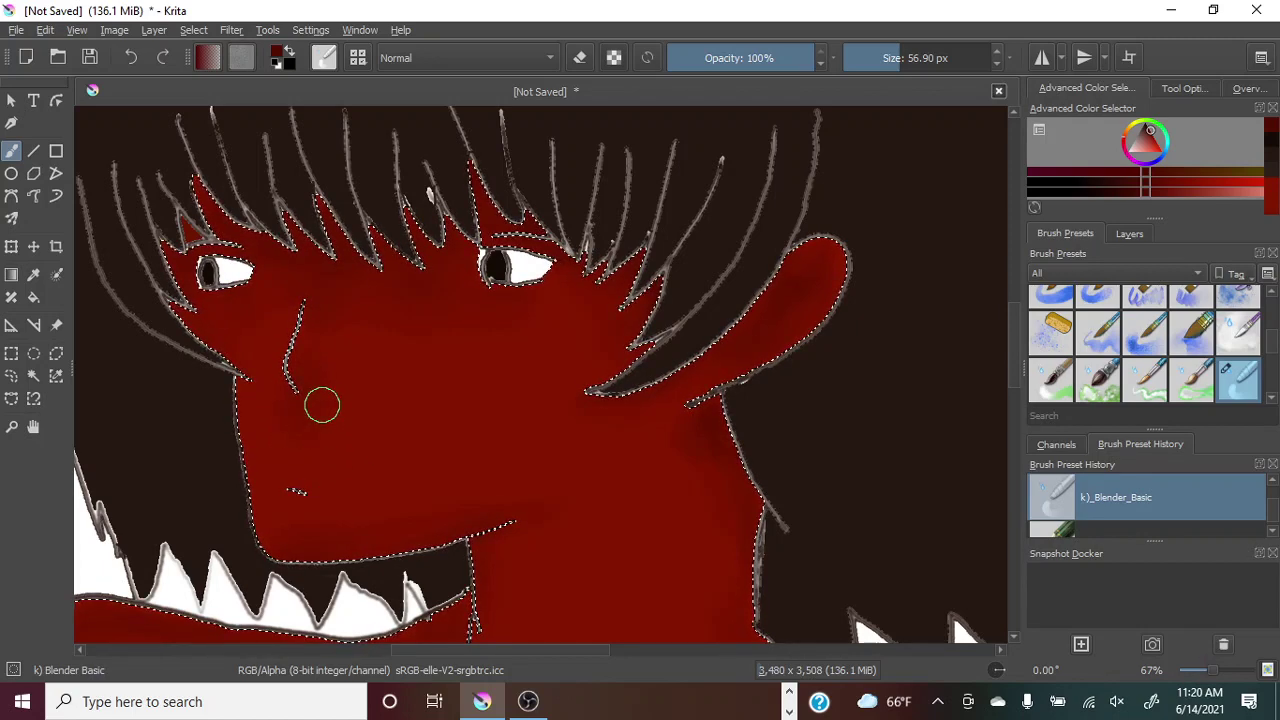
# Zoom out to fit the figure, enlarge the brush to about 240 px, and blend neck and shoulders.
pyautogui.click(1205, 679)
pyautogui.moveTo(1205, 679); pyautogui.dragTo(1201, 672)
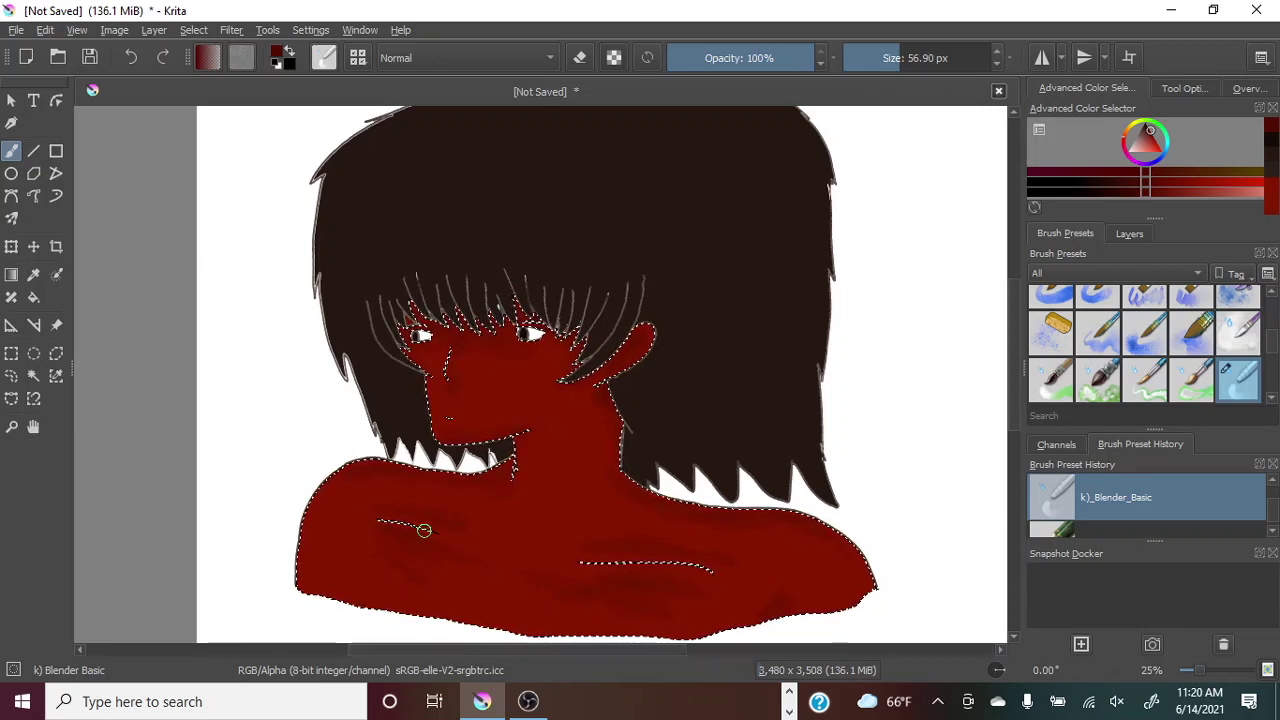
pyautogui.click(930, 57)
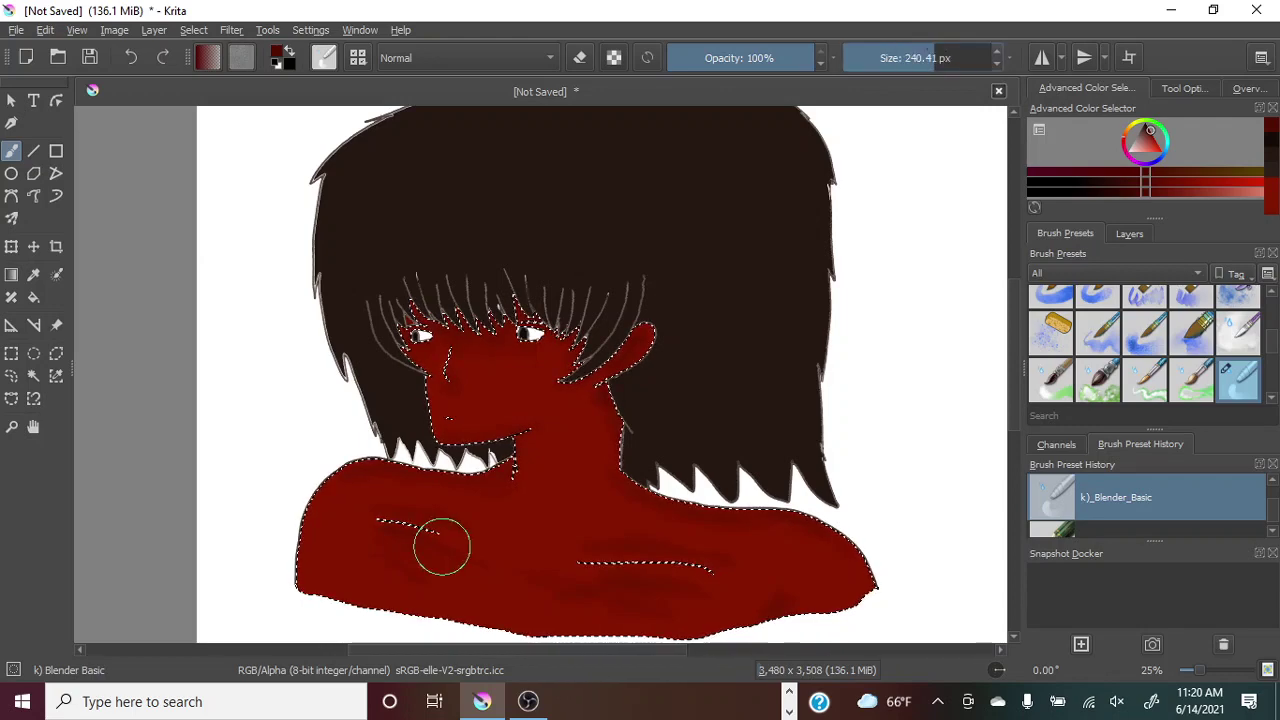
pyautogui.moveTo(441, 547)
pyautogui.mouseDown()
pyautogui.moveTo(403, 530)
pyautogui.moveTo(420, 551)
pyautogui.moveTo(386, 574)
pyautogui.moveTo(429, 543)
pyautogui.moveTo(602, 612)
pyautogui.moveTo(703, 597)
pyautogui.moveTo(634, 591)
pyautogui.moveTo(797, 603)
pyautogui.moveTo(768, 614)
pyautogui.moveTo(674, 517)
pyautogui.moveTo(766, 543)
pyautogui.moveTo(858, 592)
pyautogui.moveTo(780, 523)
pyautogui.moveTo(774, 537)
pyautogui.moveTo(634, 514)
pyautogui.moveTo(682, 513)
pyautogui.moveTo(614, 491)
pyautogui.moveTo(726, 557)
pyautogui.moveTo(597, 471)
pyautogui.moveTo(604, 426)
pyautogui.moveTo(589, 400)
pyautogui.moveTo(603, 429)
pyautogui.moveTo(594, 423)
pyautogui.mouseUp()
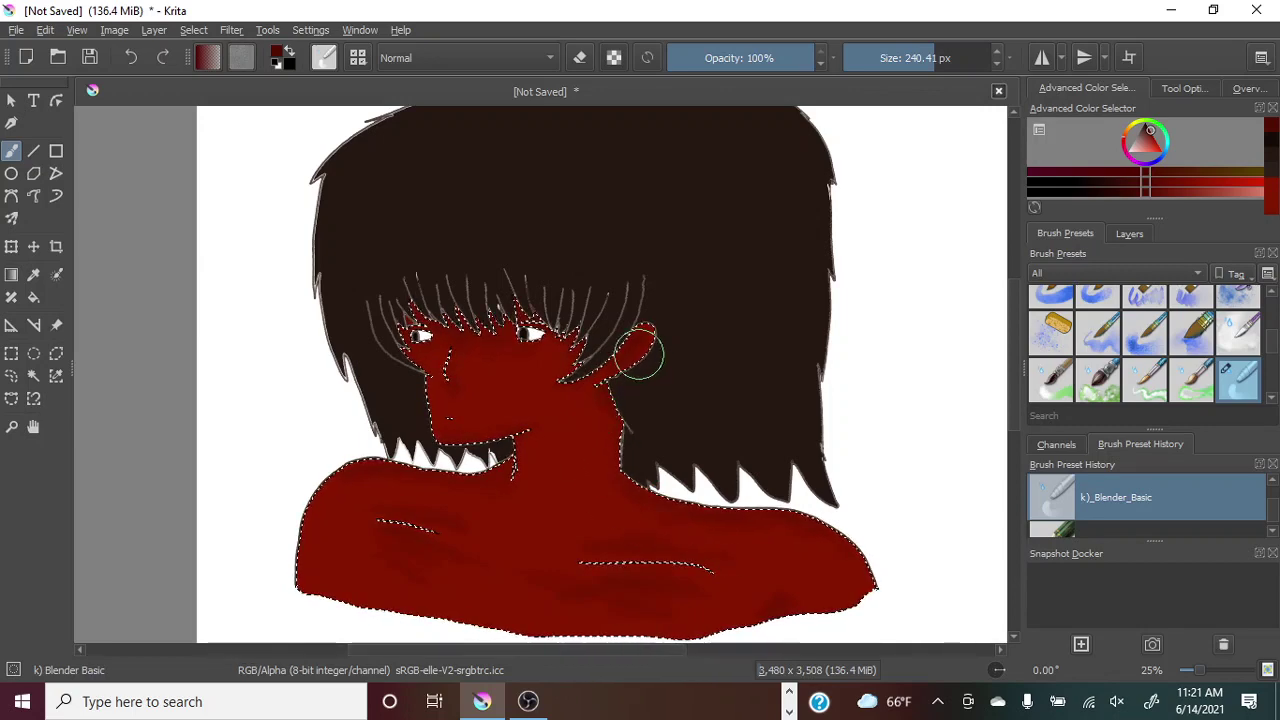
pyautogui.moveTo(640, 352)
pyautogui.mouseDown()
pyautogui.moveTo(597, 437)
pyautogui.moveTo(631, 534)
pyautogui.moveTo(671, 548)
pyautogui.mouseUp()
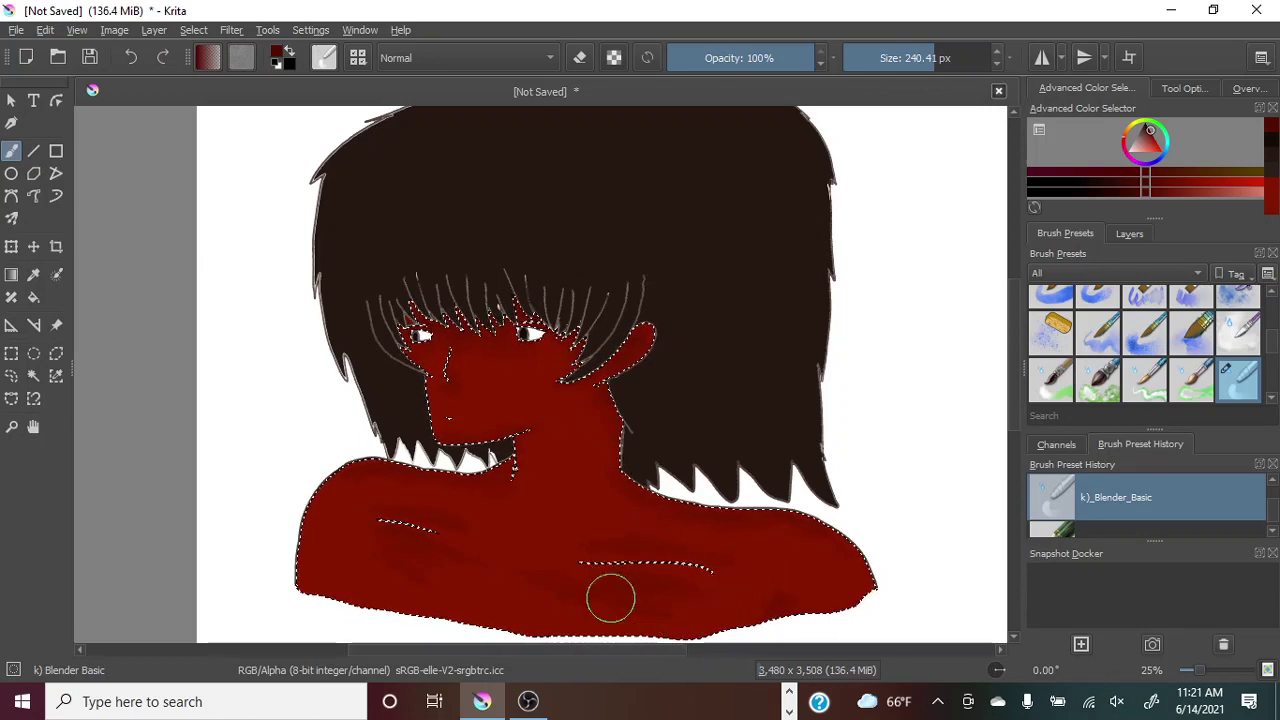
pyautogui.moveTo(670, 602)
pyautogui.mouseDown()
pyautogui.moveTo(646, 586)
pyautogui.moveTo(769, 594)
pyautogui.mouseUp()
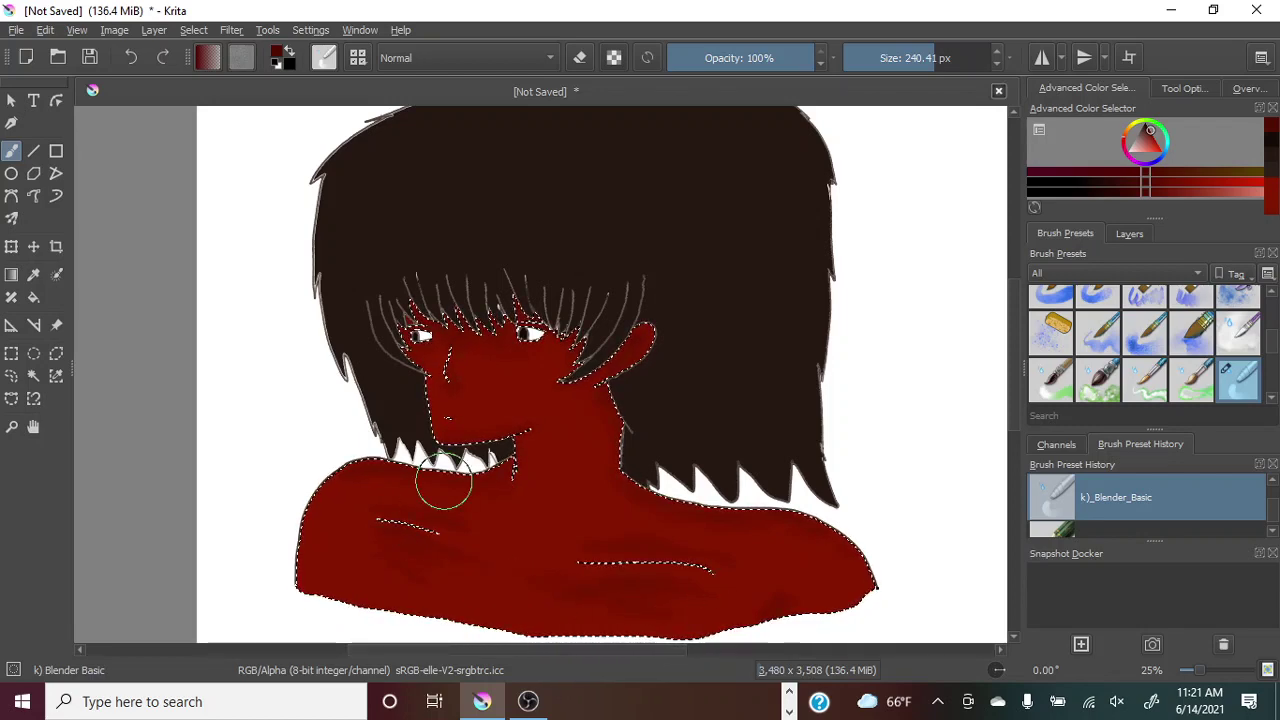
# Clear the skin selection with the freehand selection tool and show the layer list.
pyautogui.click(11, 375)
pyautogui.click(930, 400)
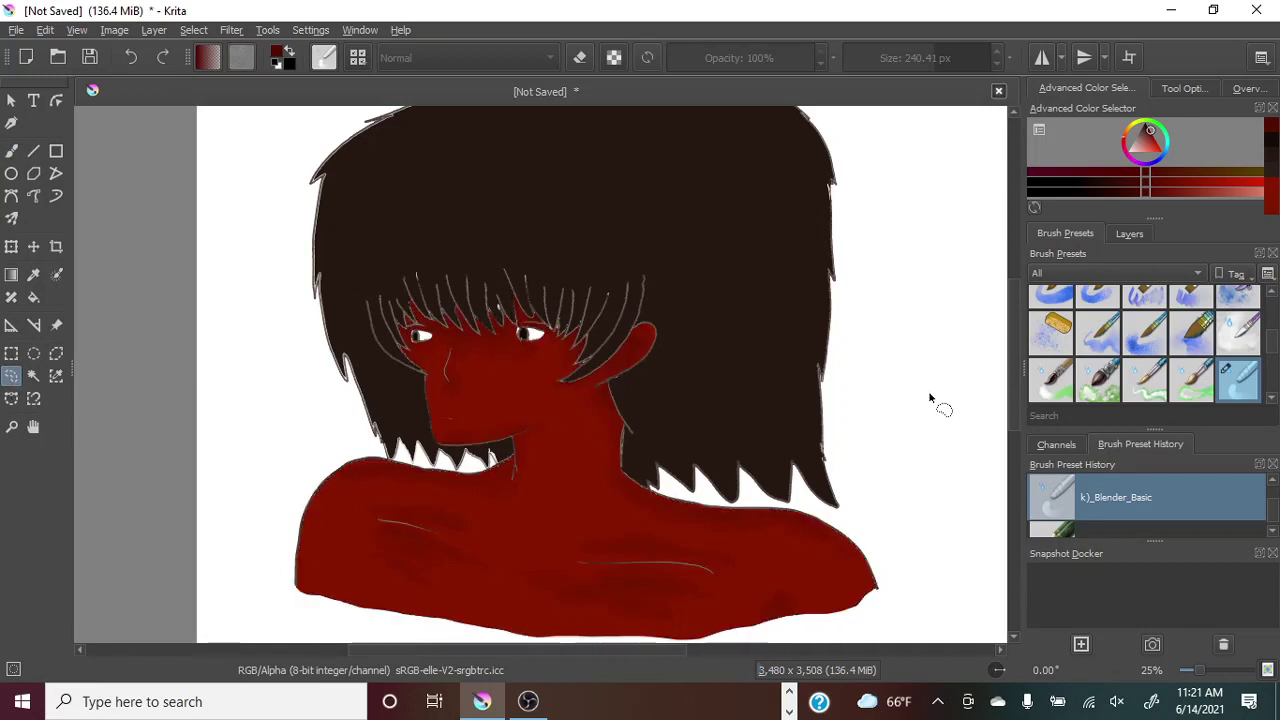
pyautogui.click(1129, 234)
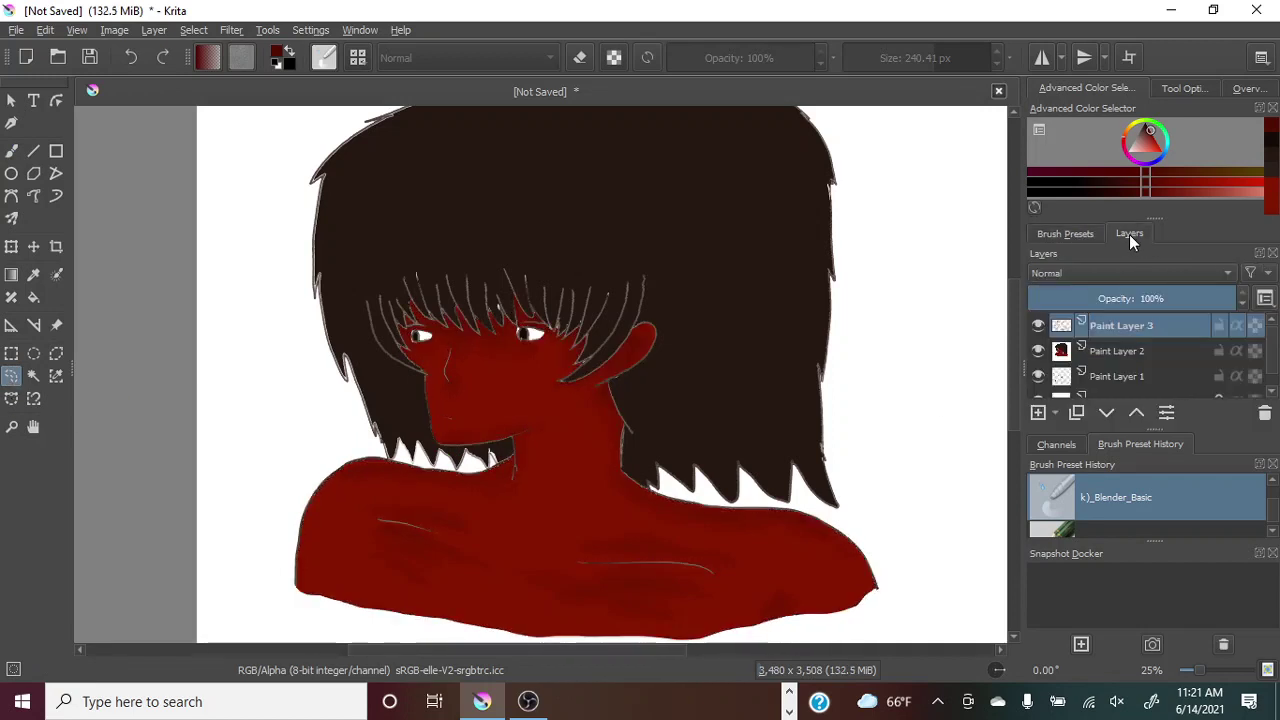
# Toggle Paint Layer 3's visibility off and on three times to compare the shading.
pyautogui.click(1036, 327)
pyautogui.click(1032, 325)
pyautogui.click(1037, 324)
pyautogui.click(1037, 326)
pyautogui.click(1038, 323)
pyautogui.click(1037, 324)
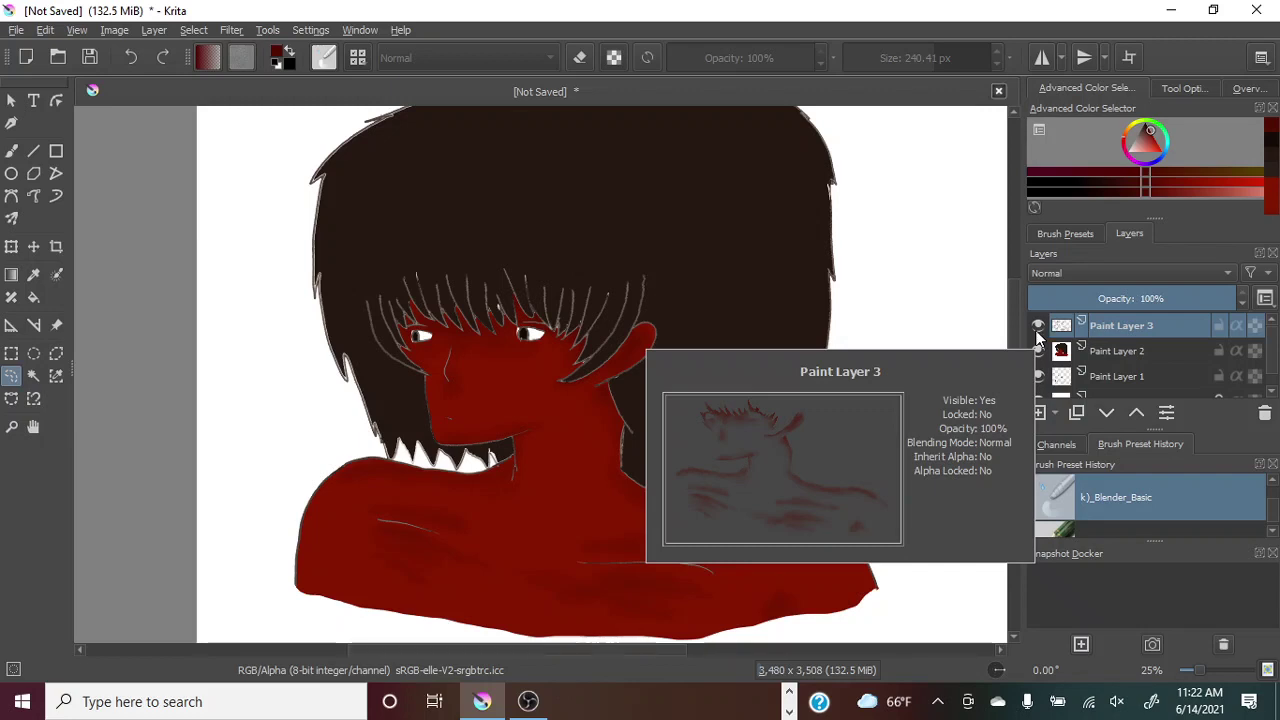
# Paint pencil shading on the lower torso with the Pencil-6_Quick_Shade brush.
pyautogui.click(1274, 529)
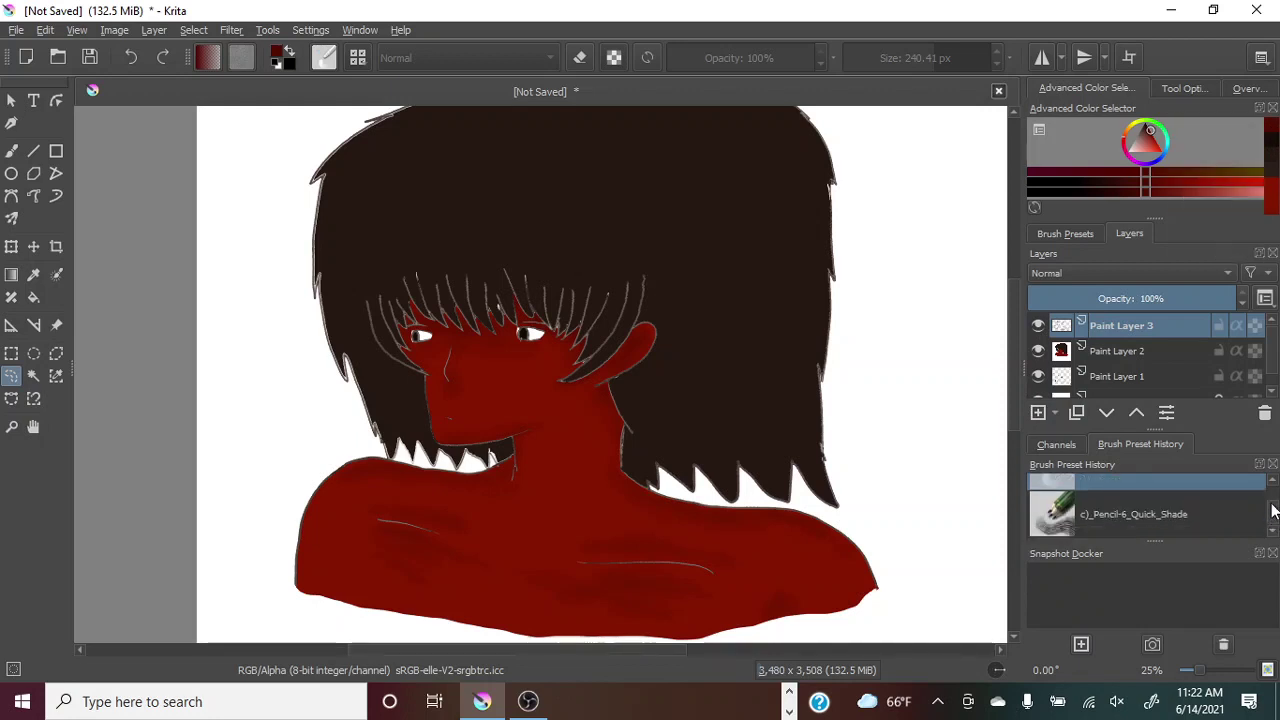
pyautogui.click(1079, 500)
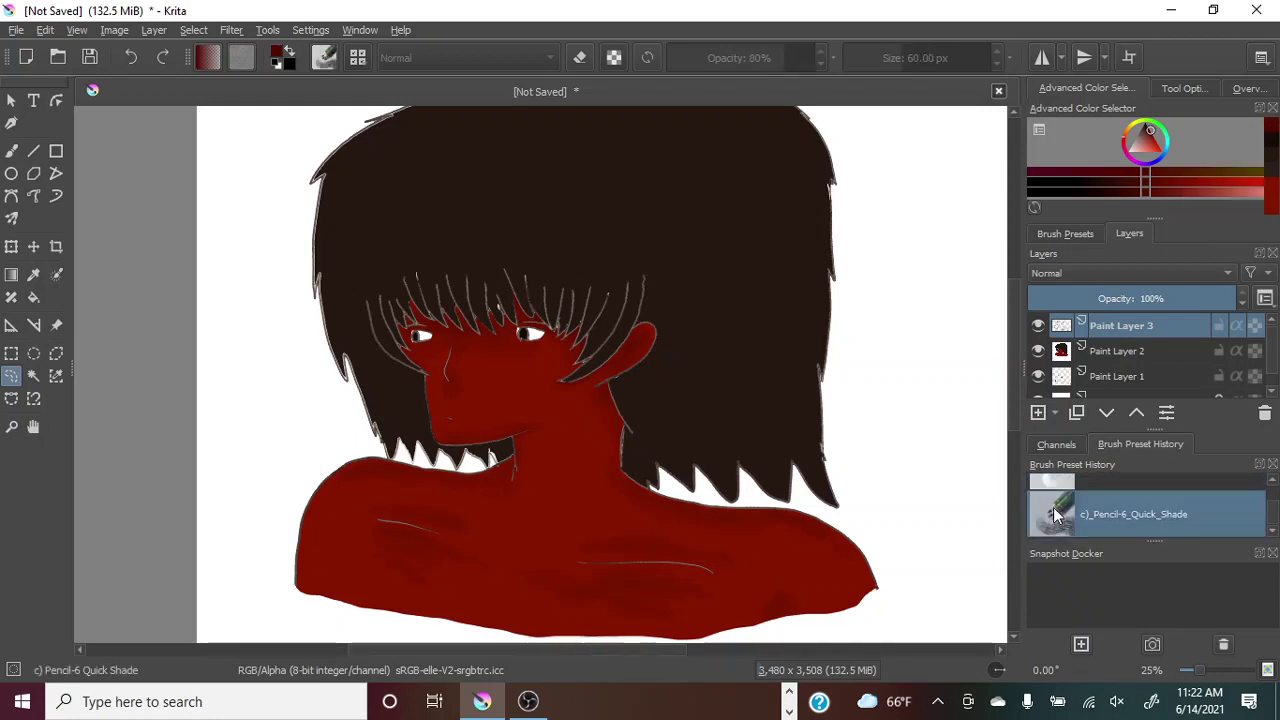
pyautogui.moveTo(658, 619)
pyautogui.mouseDown()
pyautogui.moveTo(574, 621)
pyautogui.moveTo(590, 630)
pyautogui.mouseUp()
pyautogui.click(256, 355)
pyautogui.click(11, 152)
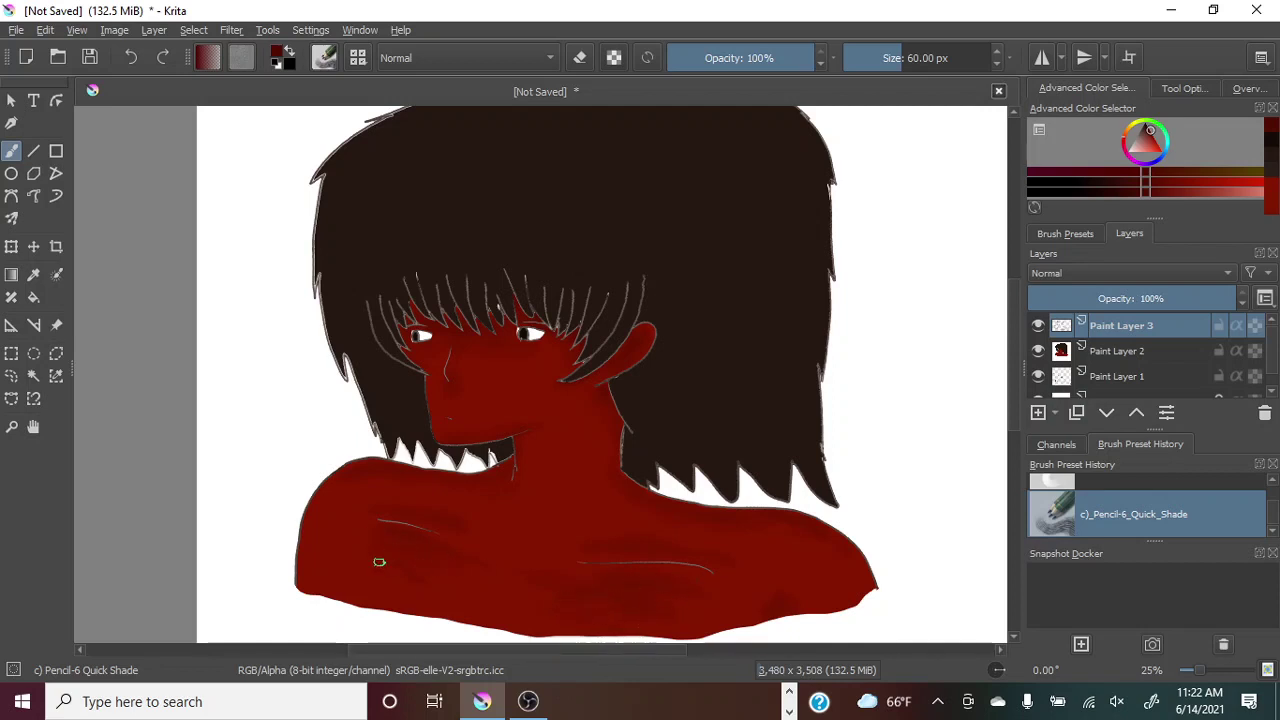
pyautogui.moveTo(379, 563); pyautogui.dragTo(385, 573)
# Blend the lower chest and left-side chest shading with the k)_Blender_Basic brush.
pyautogui.scroll(-1, 1272, 515)
pyautogui.scroll(-1, 1272, 515)
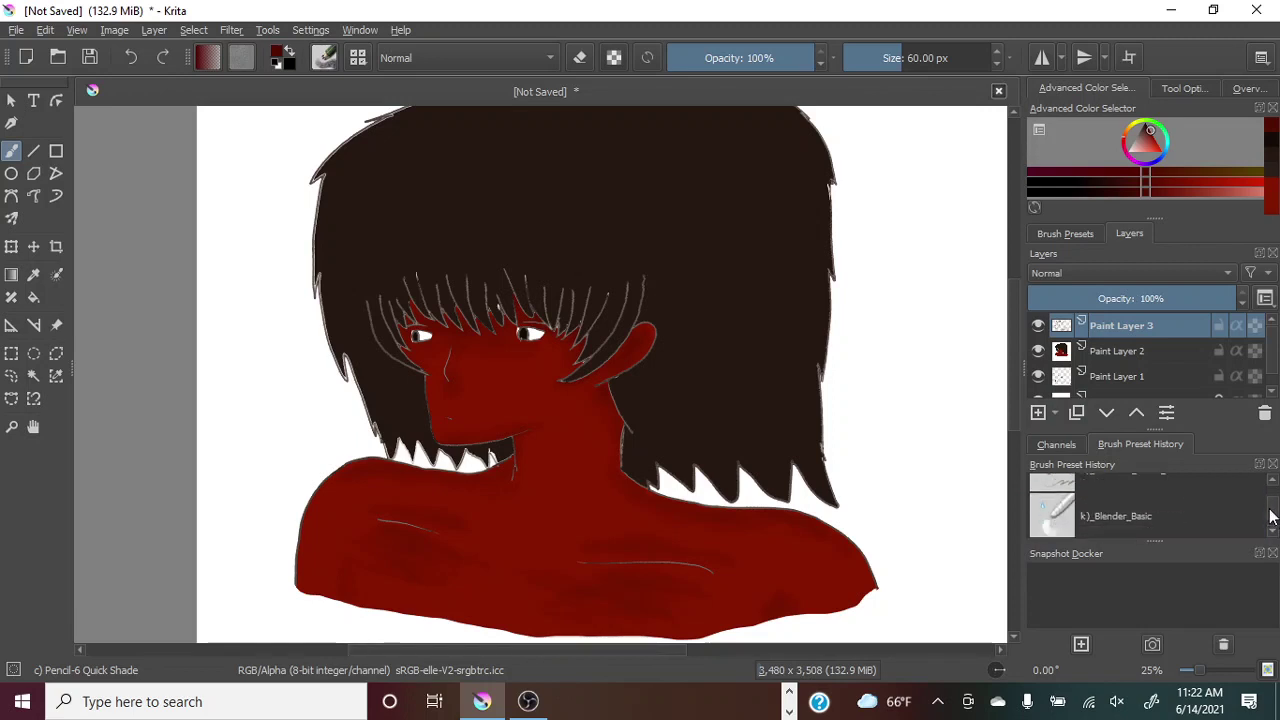
pyautogui.click(1052, 508)
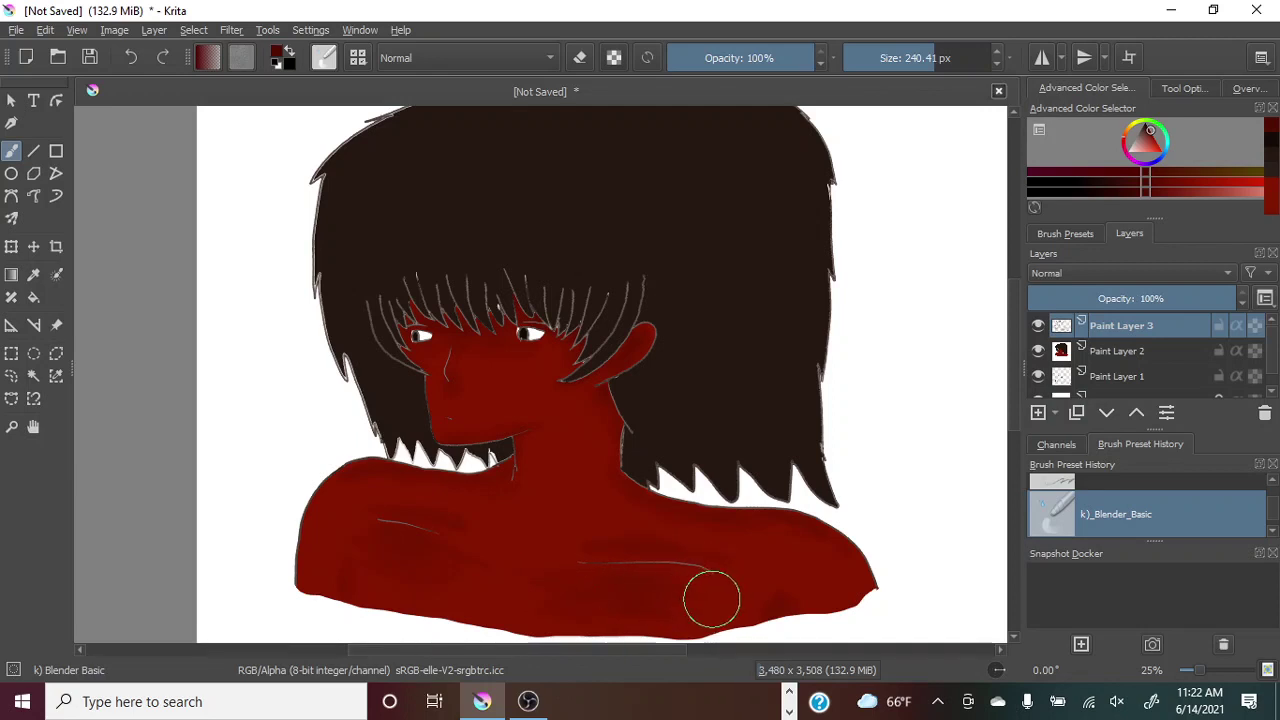
pyautogui.moveTo(711, 599); pyautogui.dragTo(656, 576)
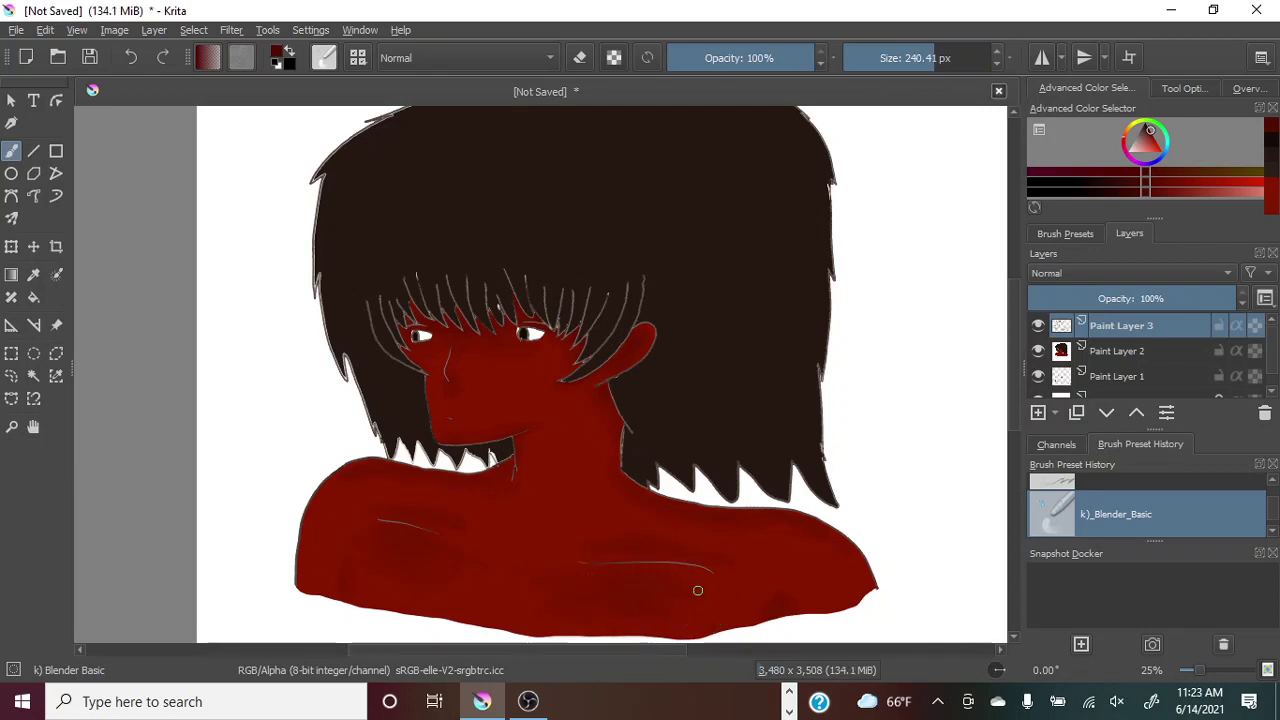
pyautogui.moveTo(632, 574)
pyautogui.mouseDown()
pyautogui.moveTo(624, 601)
pyautogui.moveTo(703, 598)
pyautogui.mouseUp()
pyautogui.moveTo(430, 557)
pyautogui.mouseDown()
pyautogui.moveTo(404, 560)
pyautogui.moveTo(349, 529)
pyautogui.moveTo(376, 490)
pyautogui.mouseUp()
pyautogui.click(1037, 326)
pyautogui.click(1037, 326)
pyautogui.click(1037, 326)
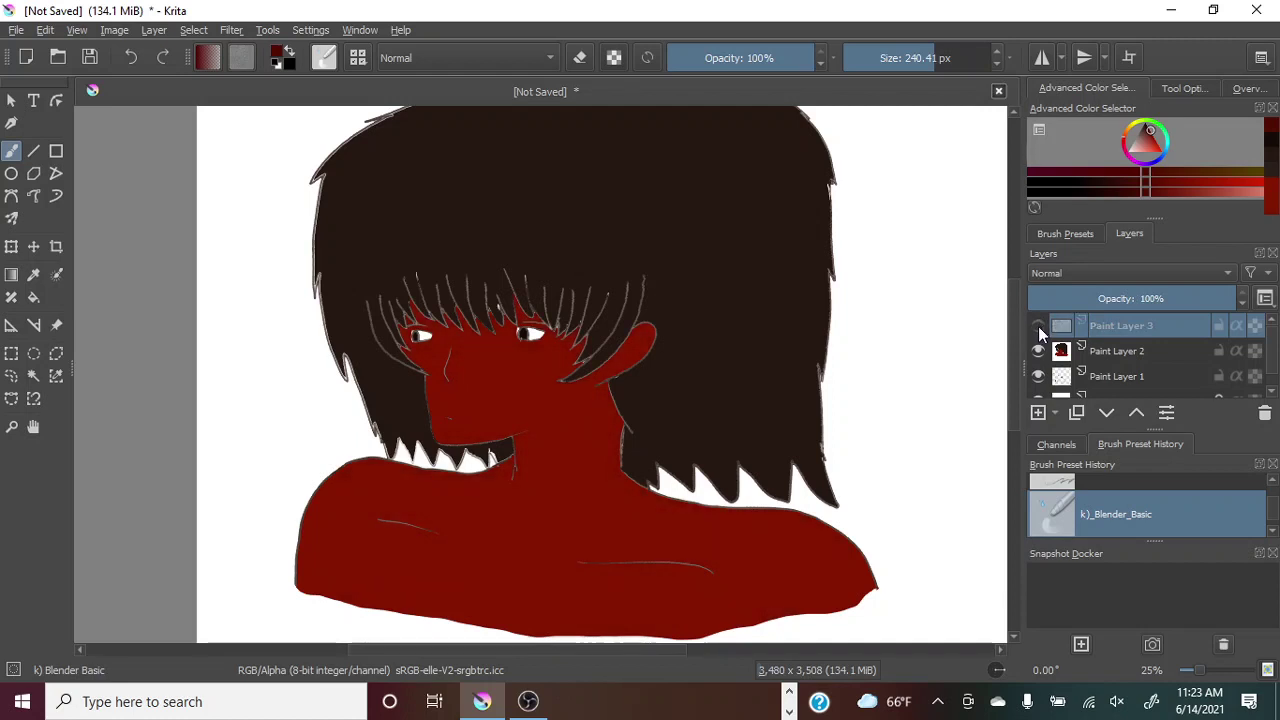
pyautogui.click(1037, 326)
pyautogui.click(1037, 326)
pyautogui.click(1037, 325)
pyautogui.click(1038, 325)
pyautogui.click(1038, 325)
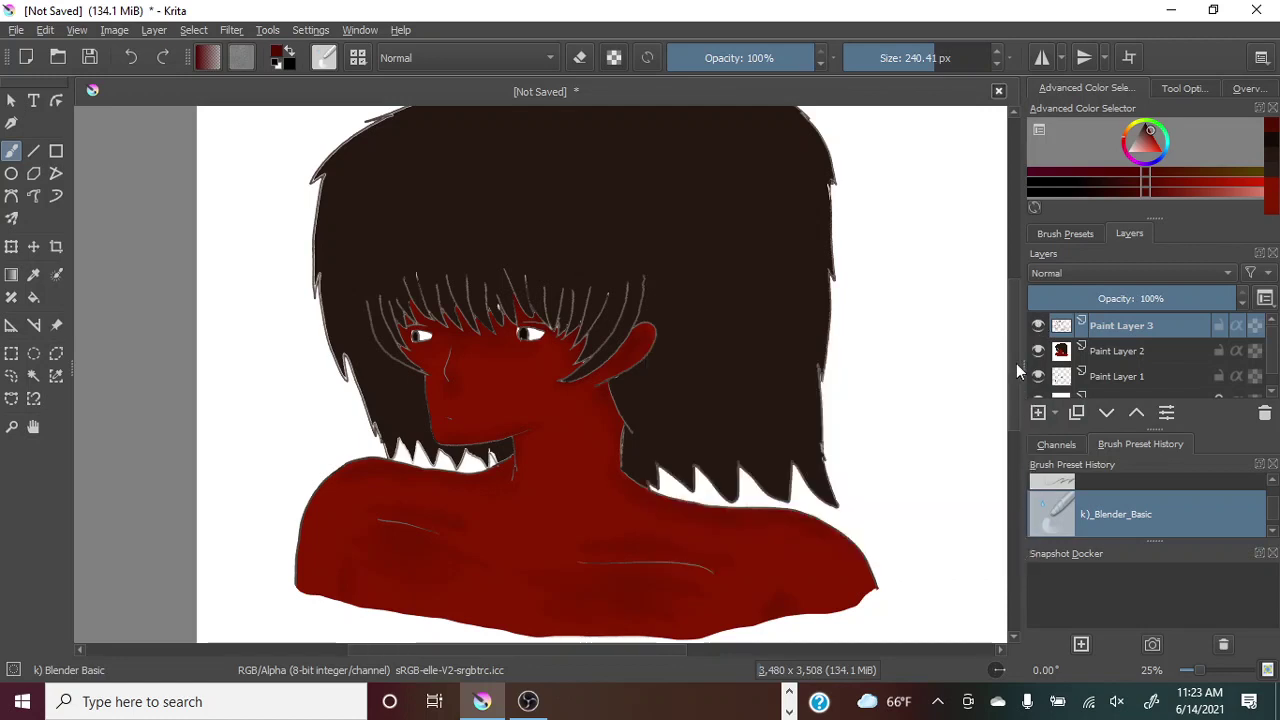
# Scroll the canvas down and back up over the shoulders.
pyautogui.scroll(-1, 1008, 390)
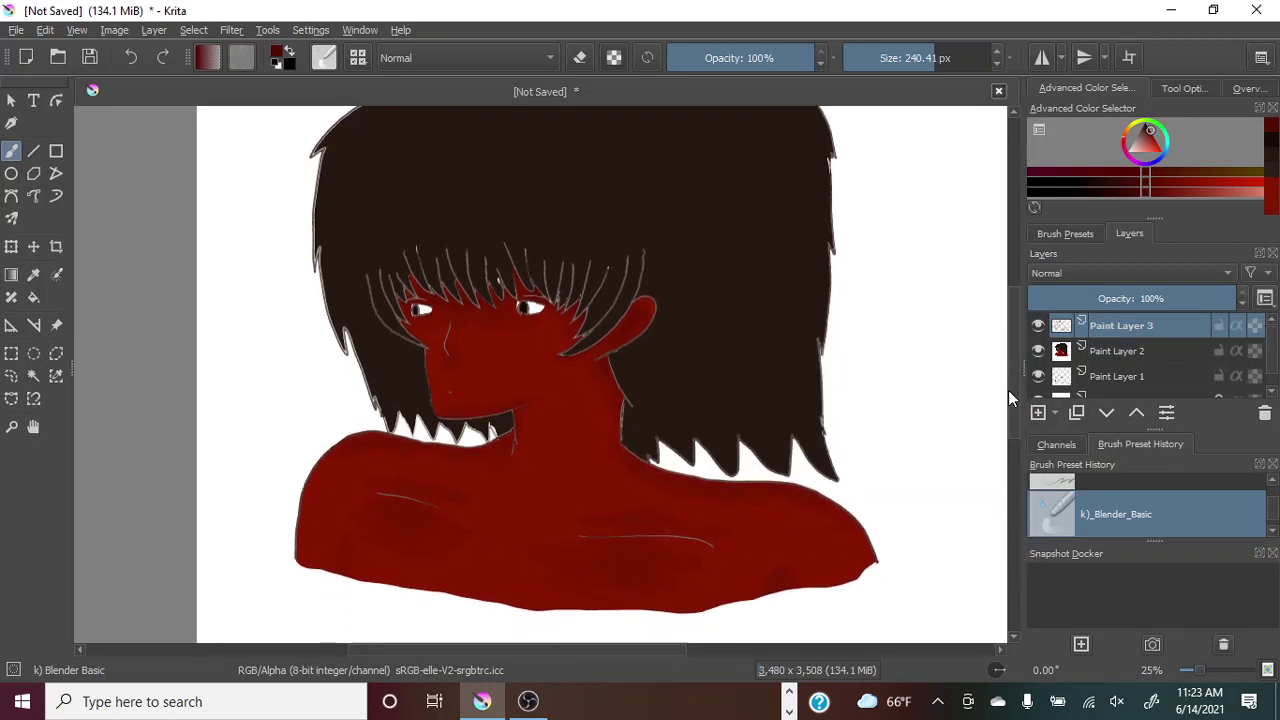
pyautogui.scroll(1, 1008, 392)
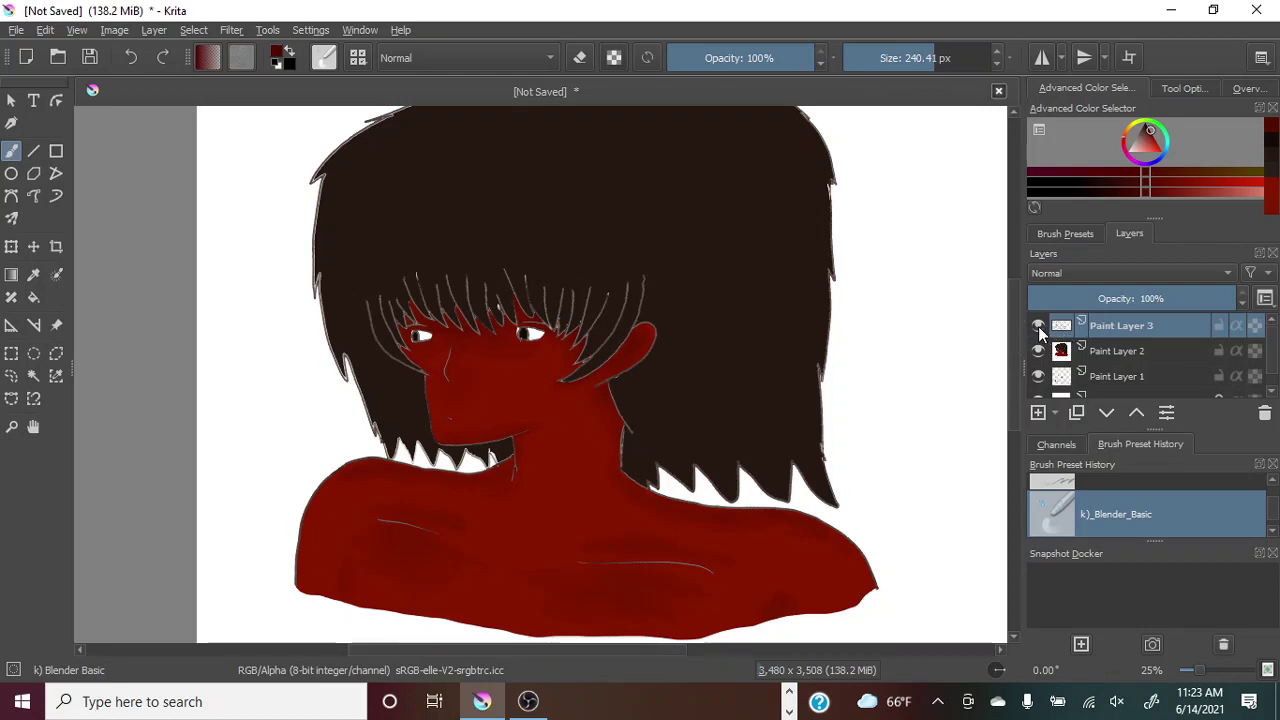
pyautogui.moveTo(1040, 330)
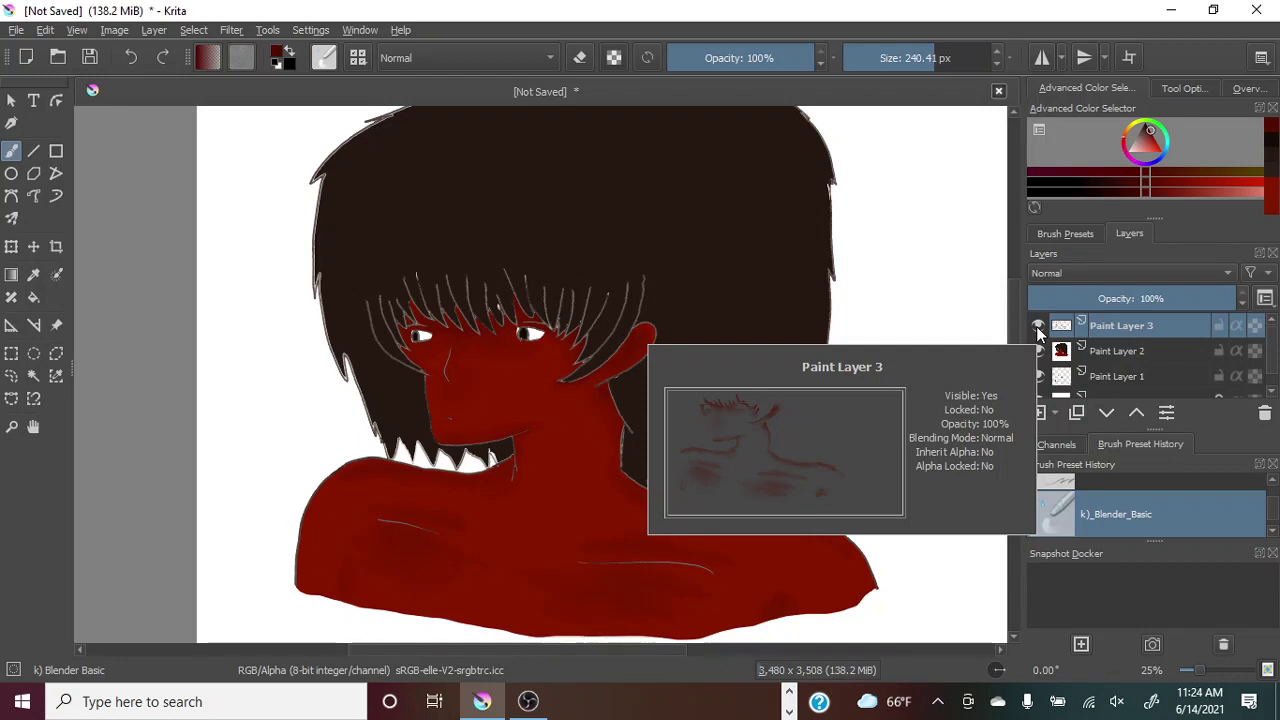
# Undo the last shading stroke on the shoulders.
pyautogui.click(131, 61)
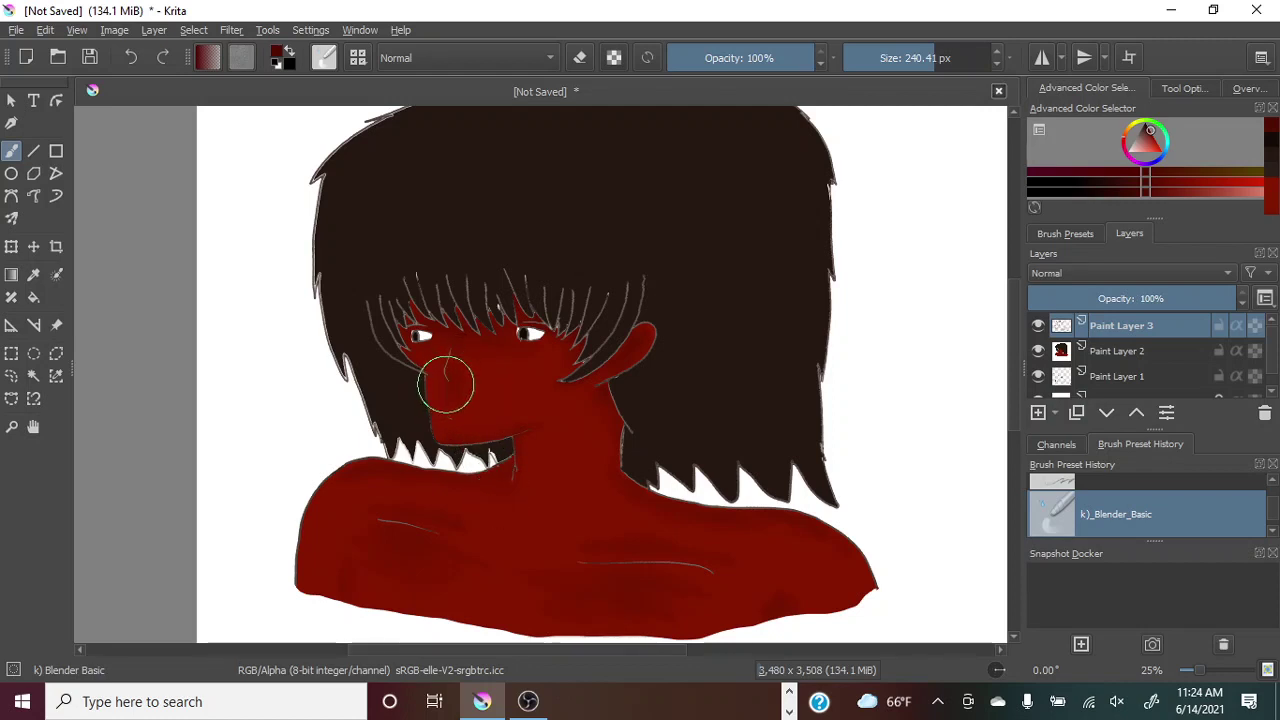
pyautogui.scroll(1, 1014, 363)
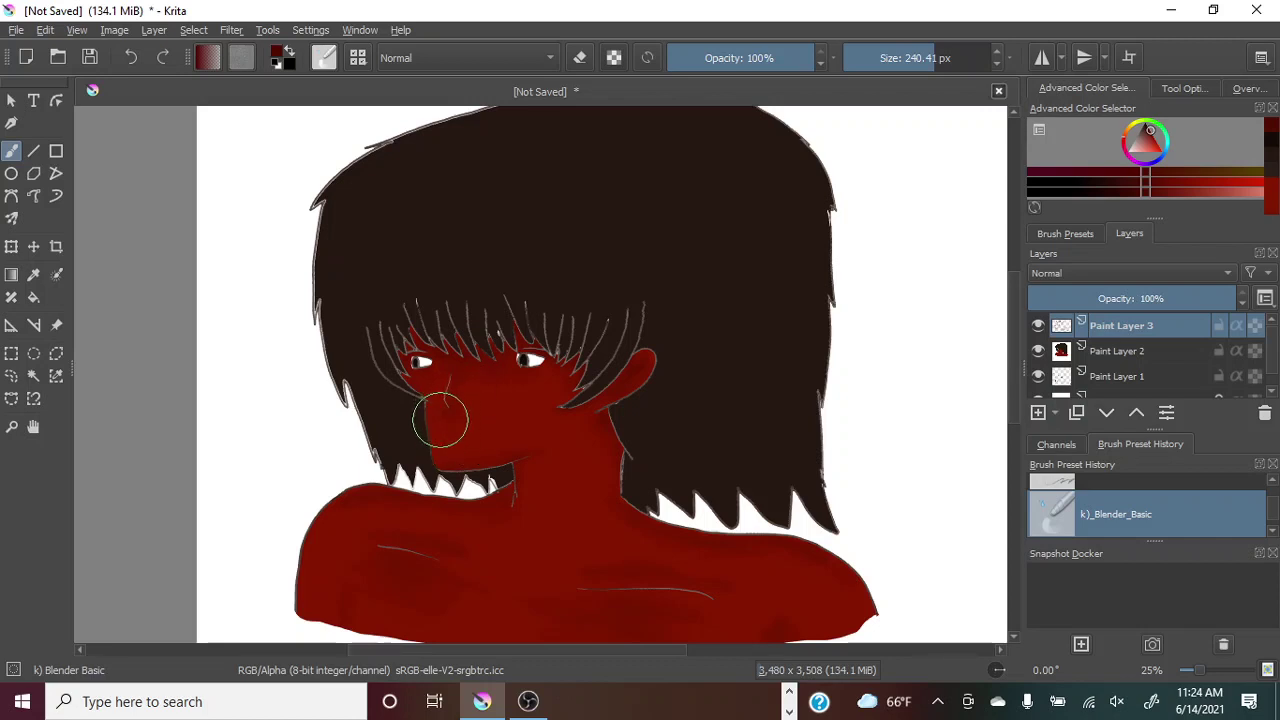
pyautogui.moveTo(440, 421); pyautogui.dragTo(447, 396)
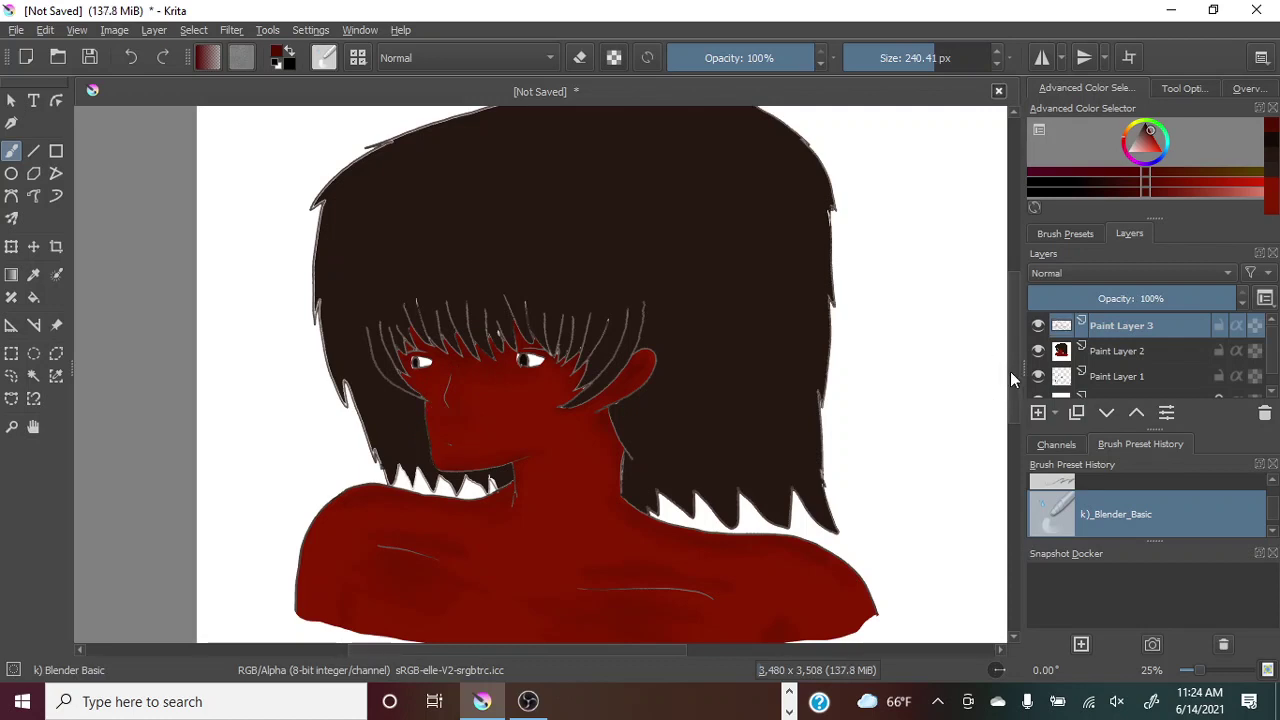
pyautogui.click(131, 55)
pyautogui.click(135, 56)
pyautogui.click(133, 54)
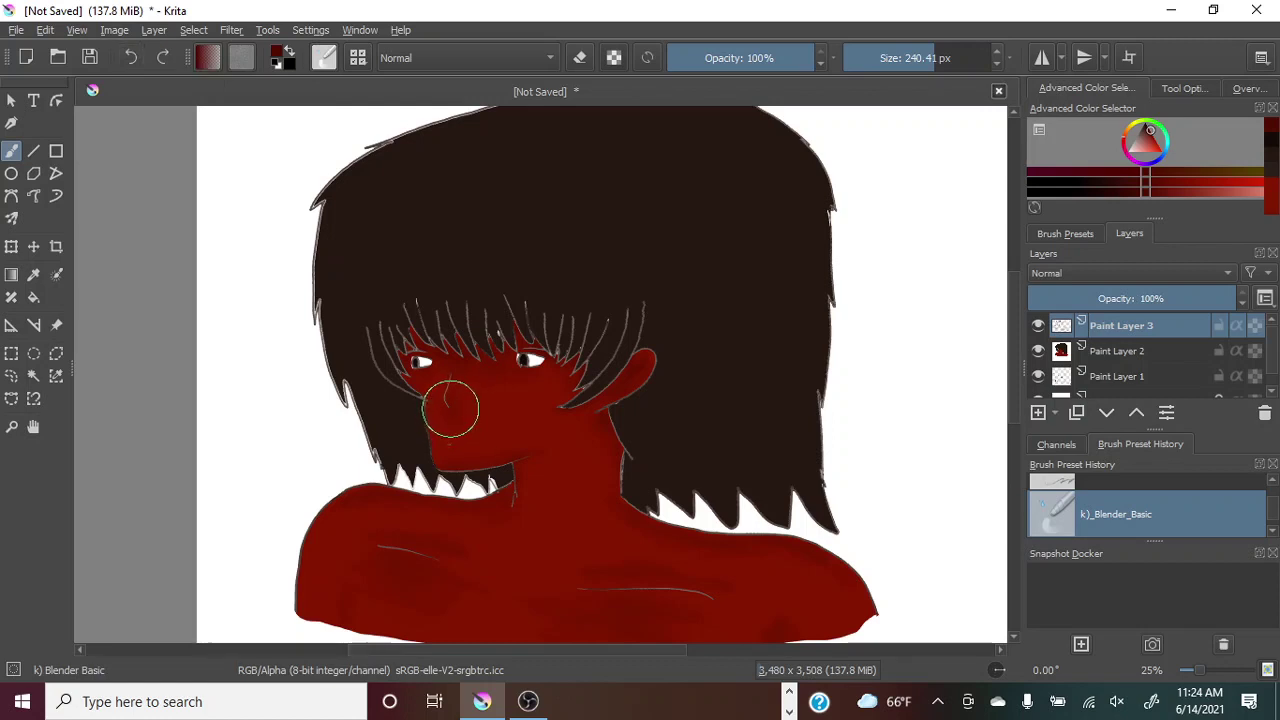
pyautogui.click(135, 60)
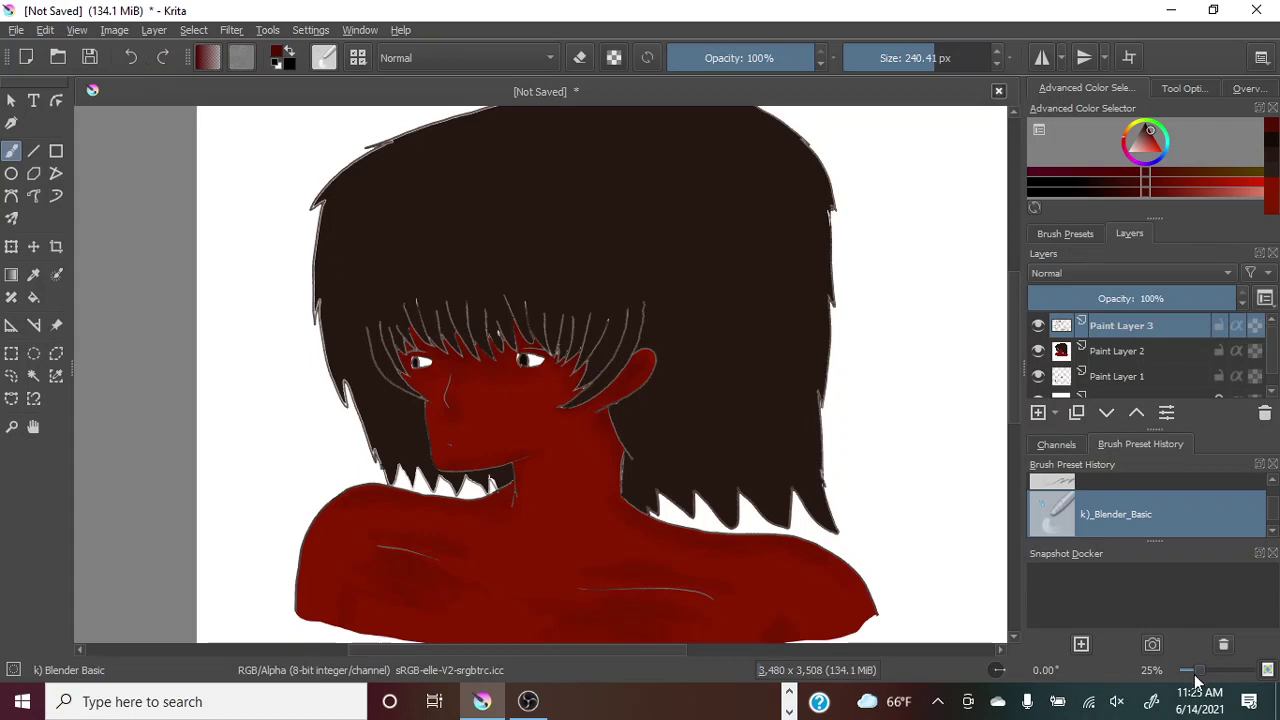
# Zoom to 67%, blend a soft shadow on the cheek, and set brush size to 39.22 px.
pyautogui.moveTo(1199, 680); pyautogui.dragTo(1213, 680)
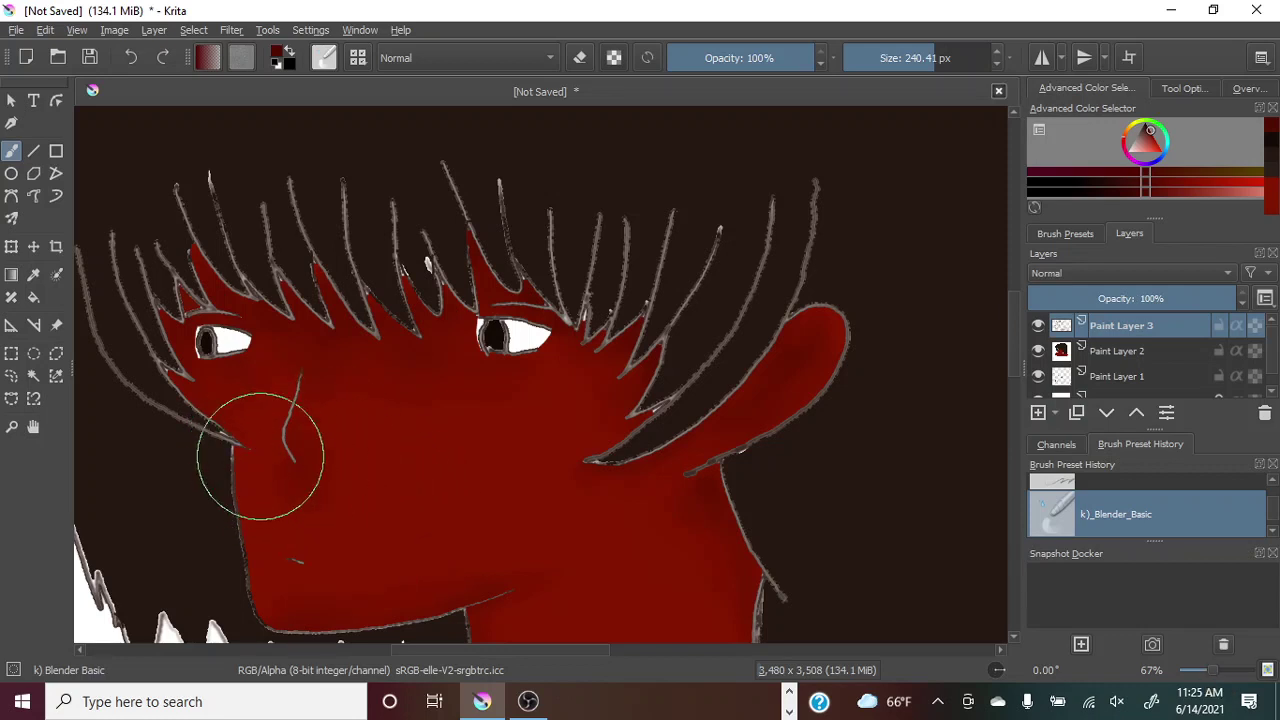
pyautogui.moveTo(260, 456); pyautogui.dragTo(281, 462)
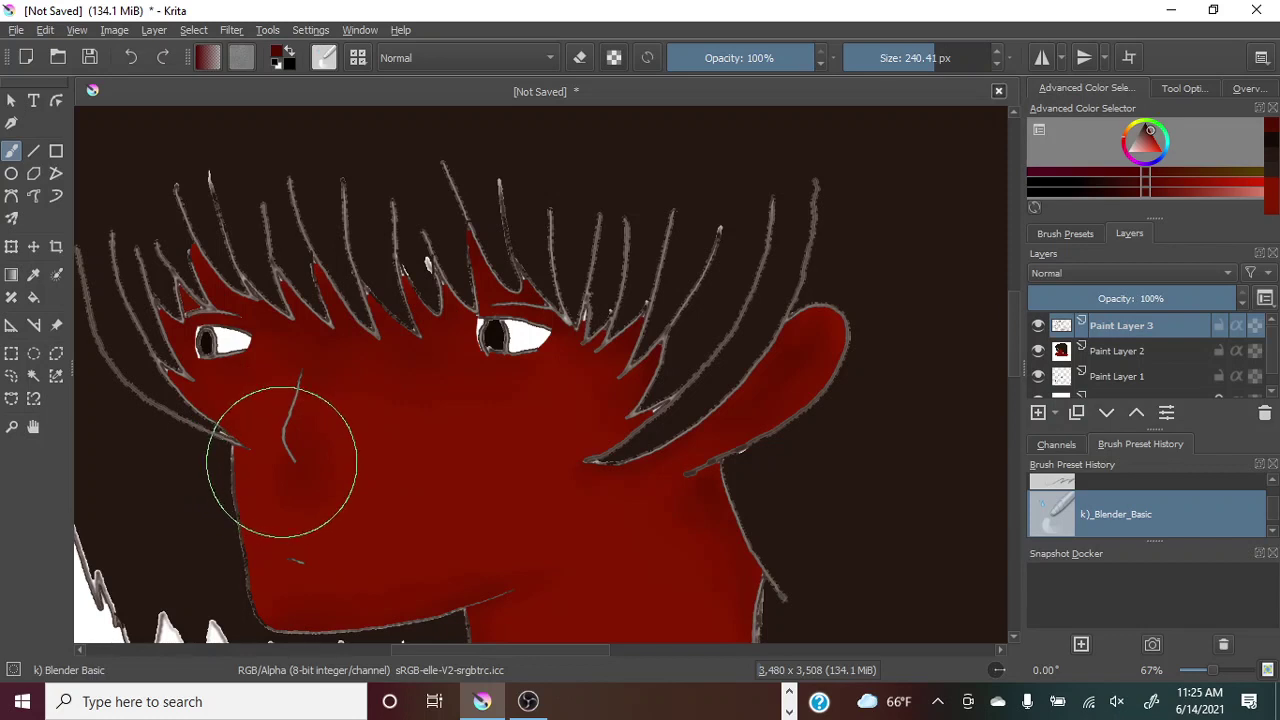
pyautogui.moveTo(920, 57); pyautogui.dragTo(907, 55)
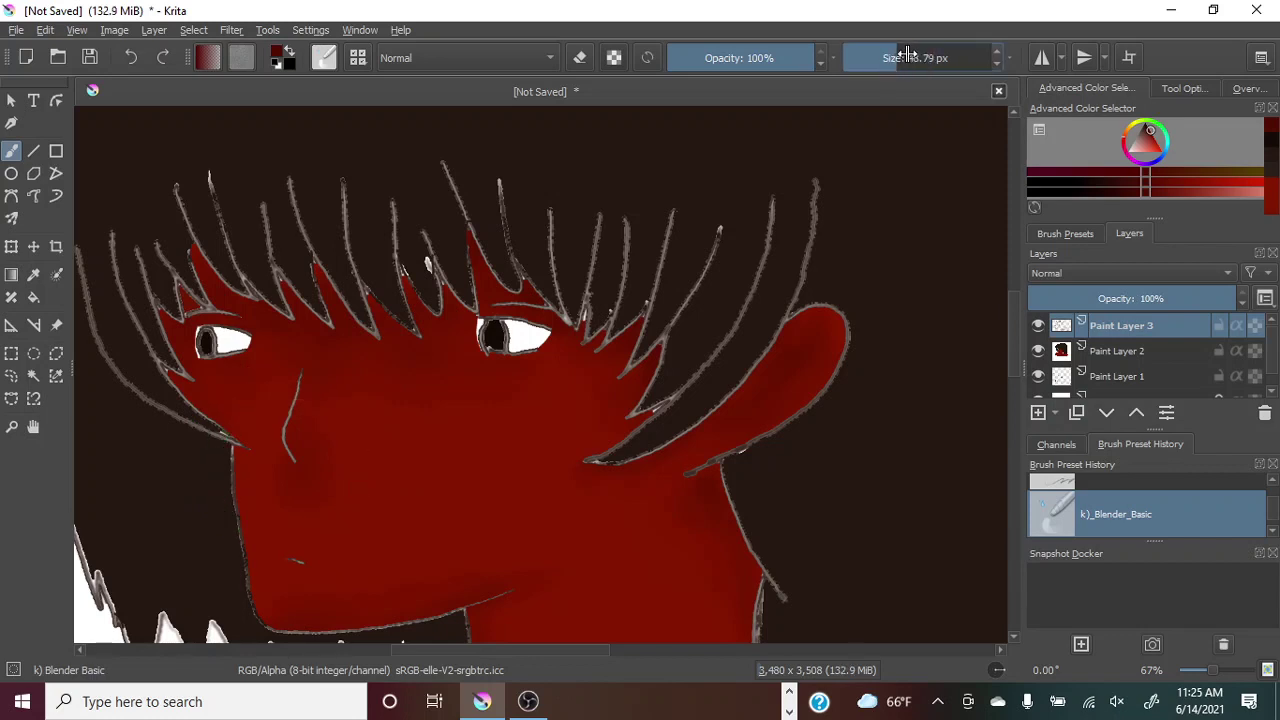
pyautogui.click(893, 62)
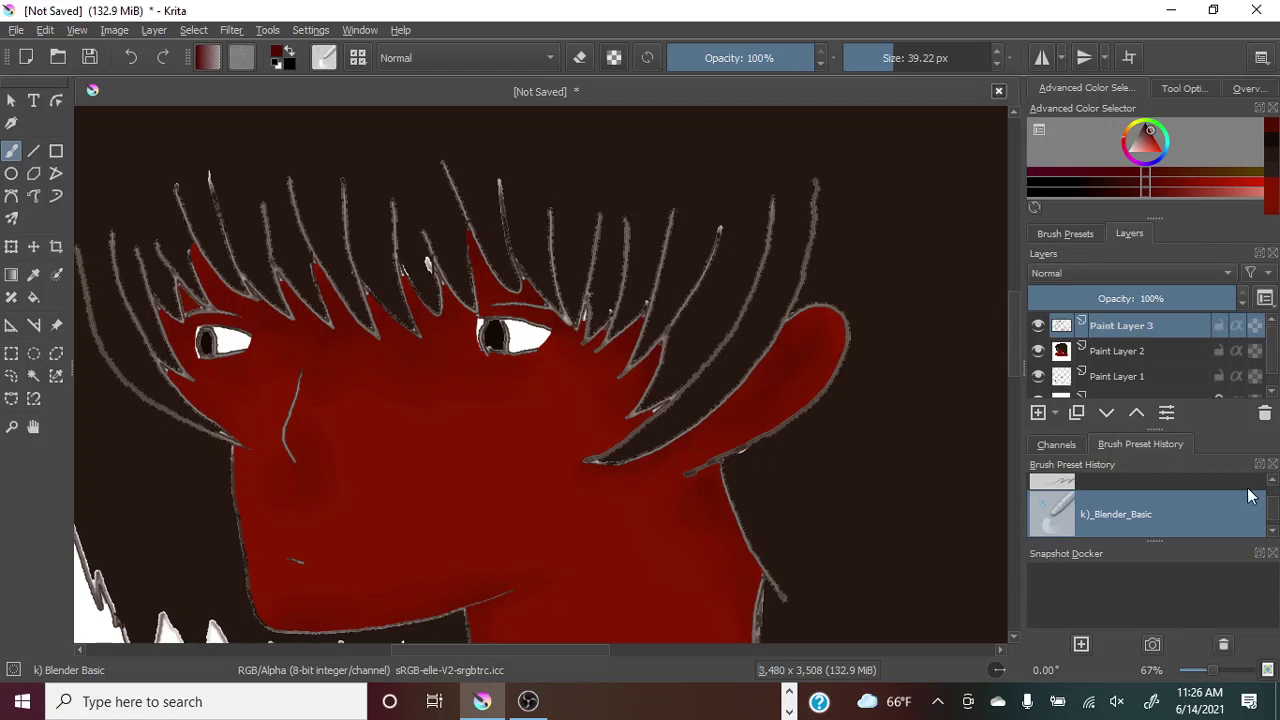
# Try the Pencil-6_Quick_Shade brush, then return to the k)_Blender_Basic brush.
pyautogui.scroll(-2, 1250, 500)
pyautogui.click(1070, 512)
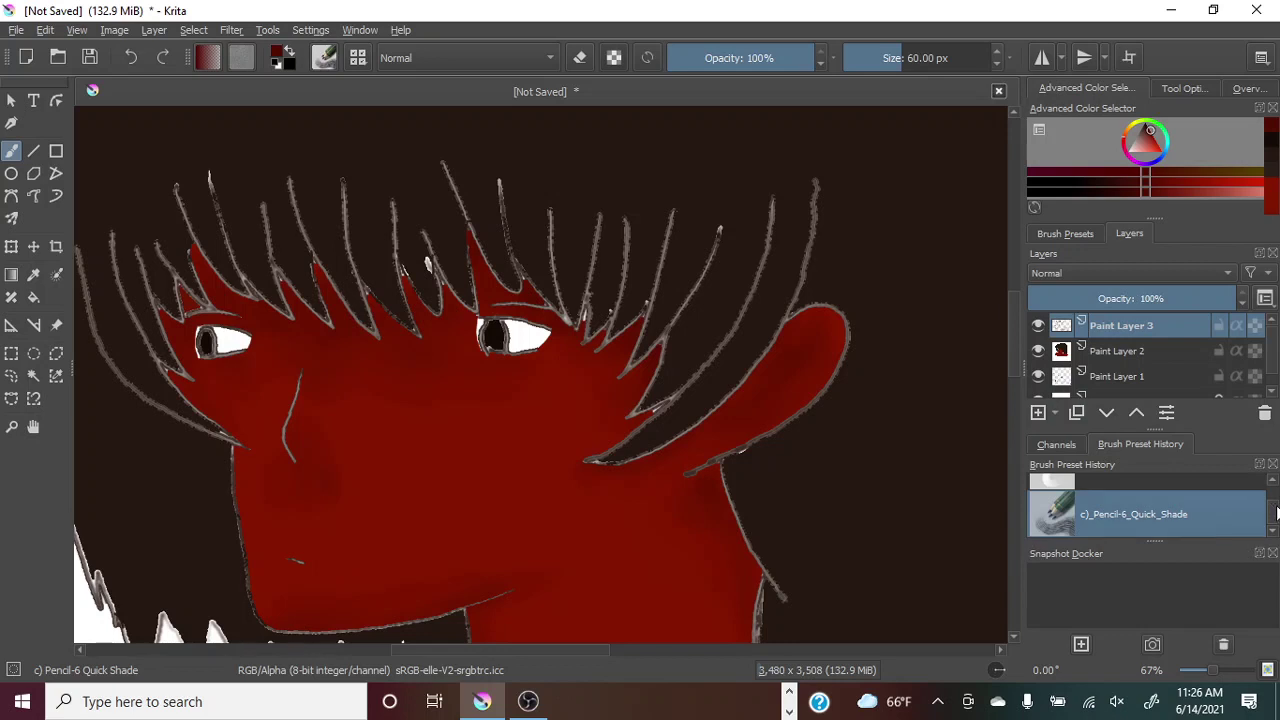
pyautogui.scroll(1, 1272, 510)
pyautogui.click(1065, 505)
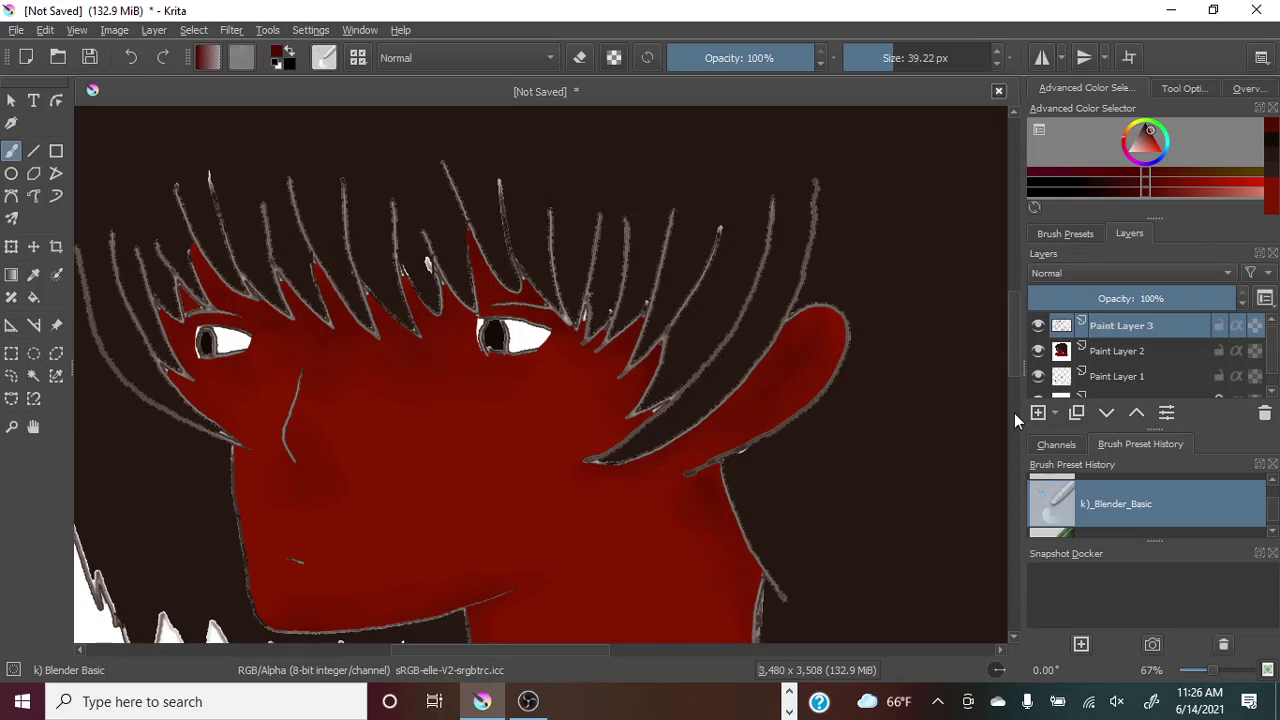
# Use the similar-colour selection tool to select only the red face and head.
pyautogui.click(33, 376)
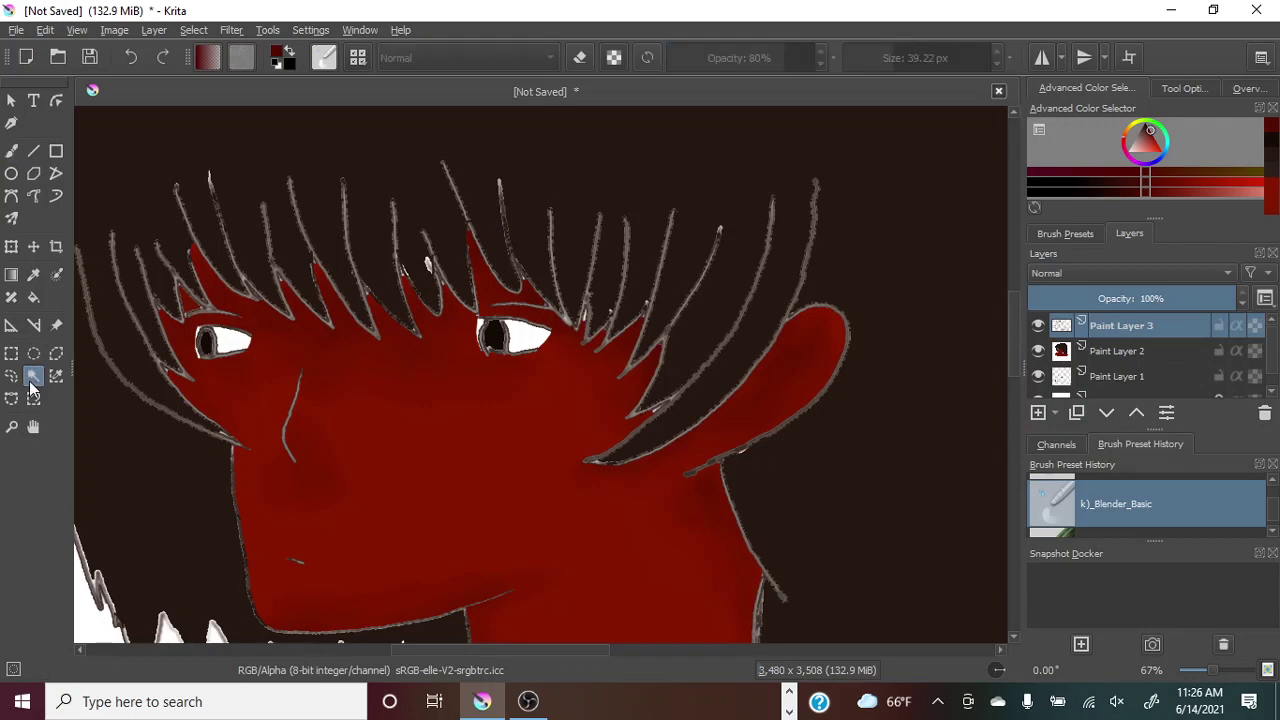
pyautogui.click(478, 496)
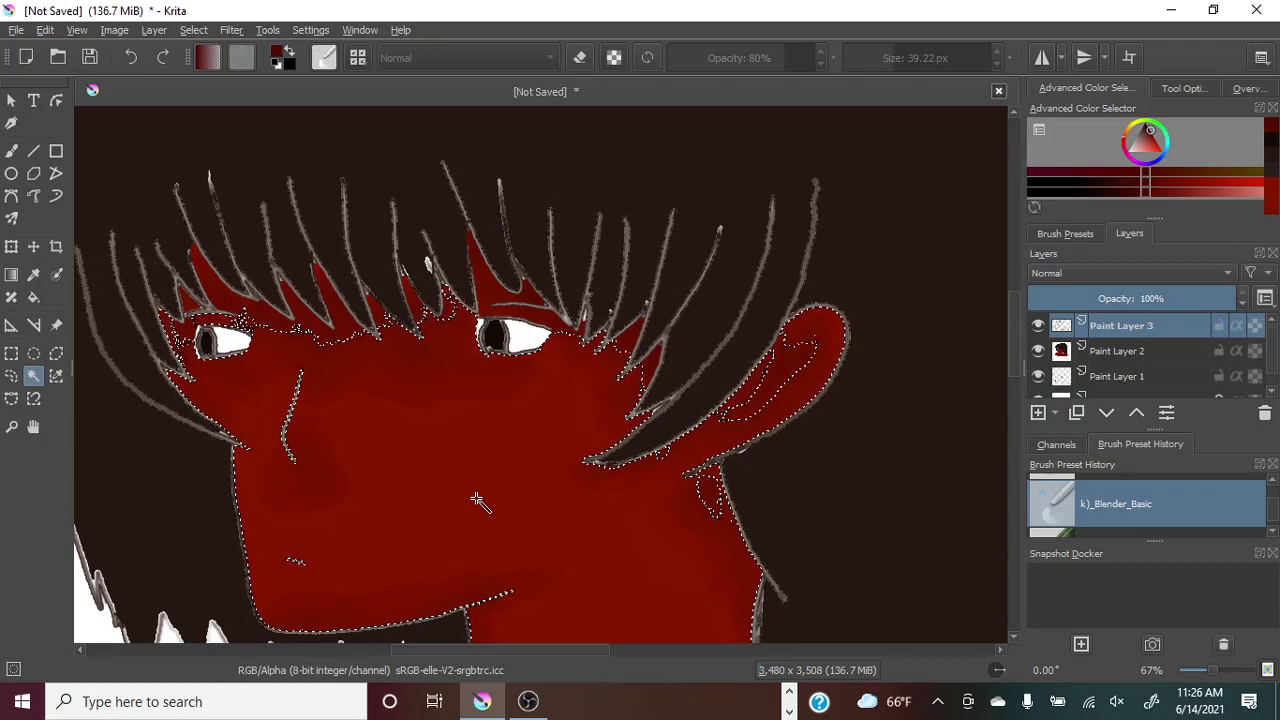
pyautogui.click(1182, 89)
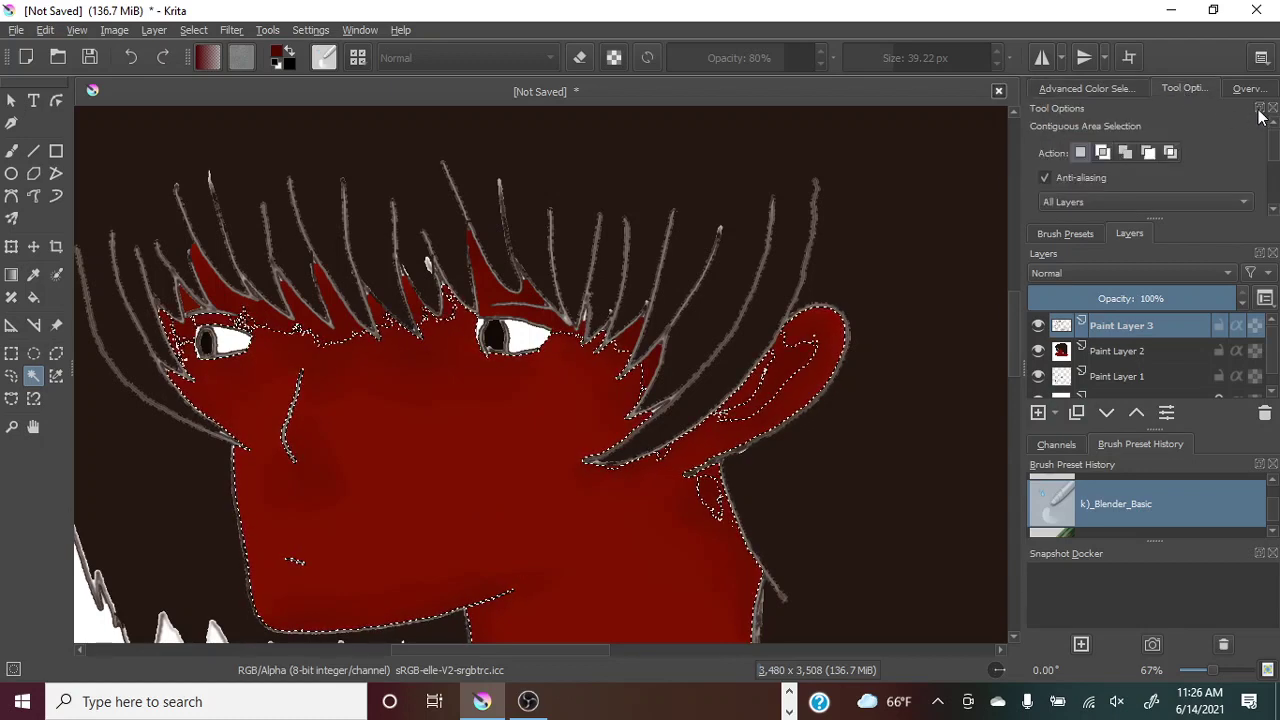
pyautogui.moveTo(1277, 147); pyautogui.dragTo(1276, 182)
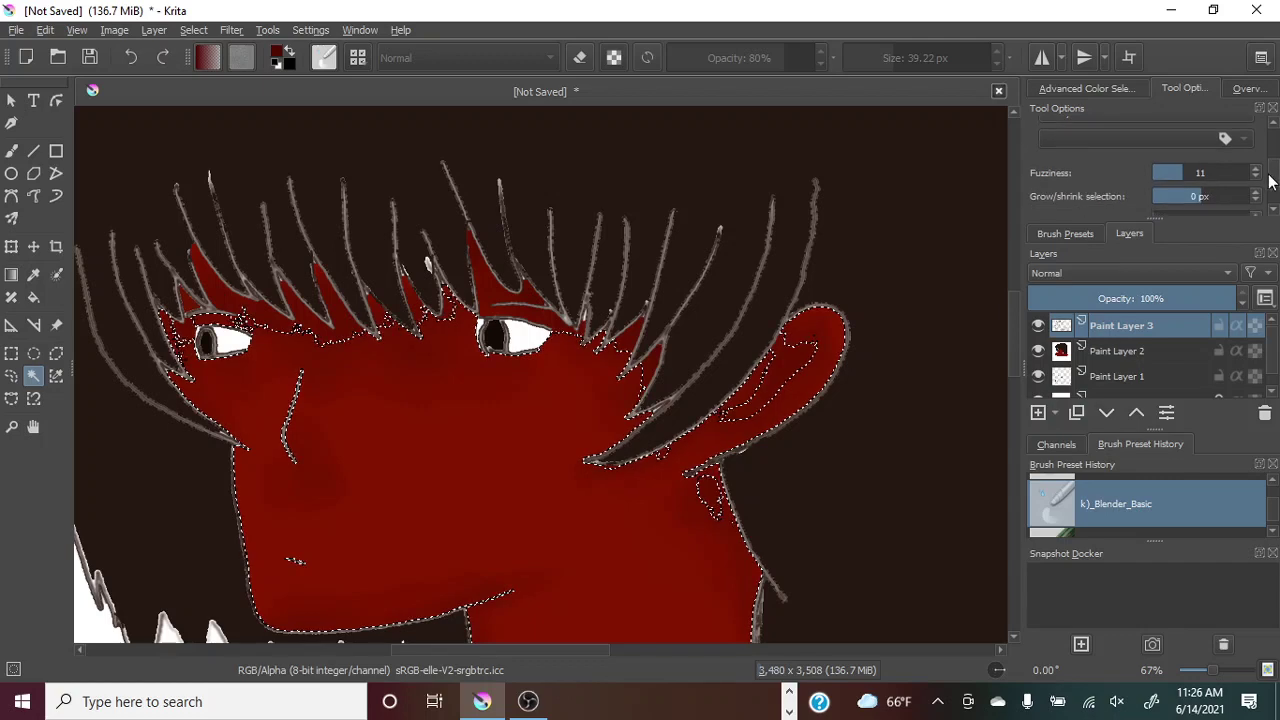
pyautogui.click(908, 430)
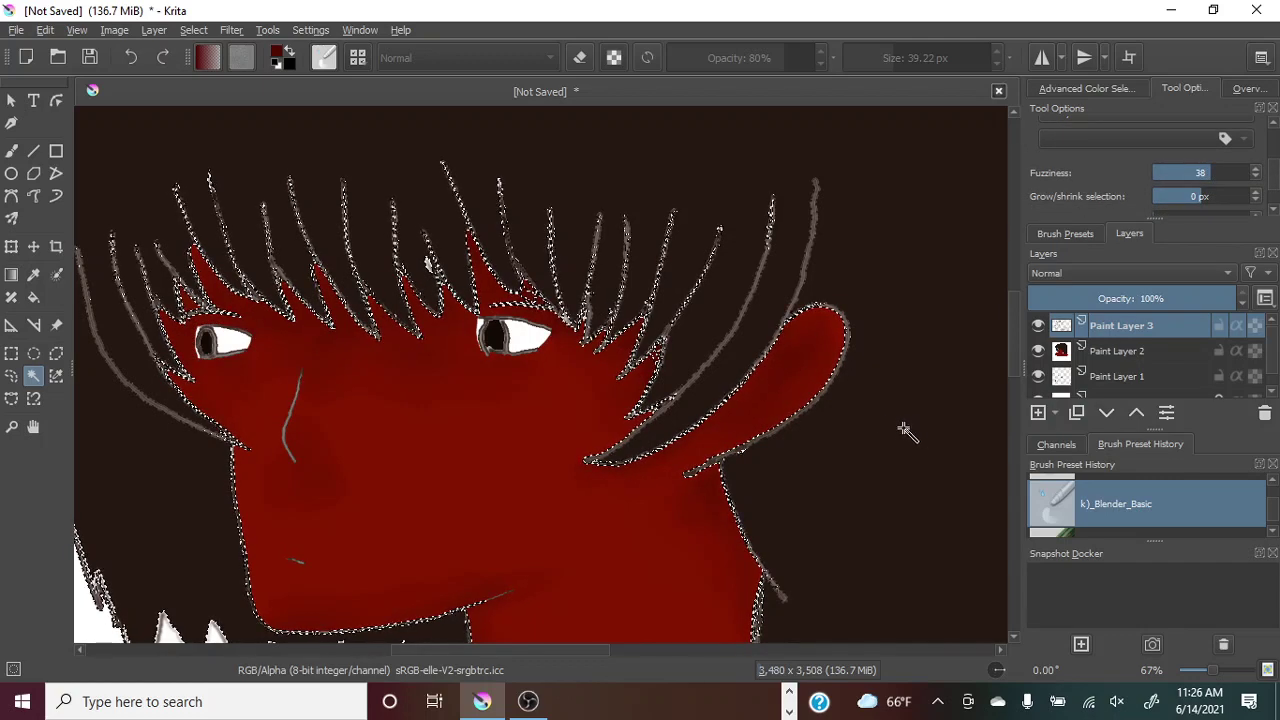
pyautogui.click(393, 453)
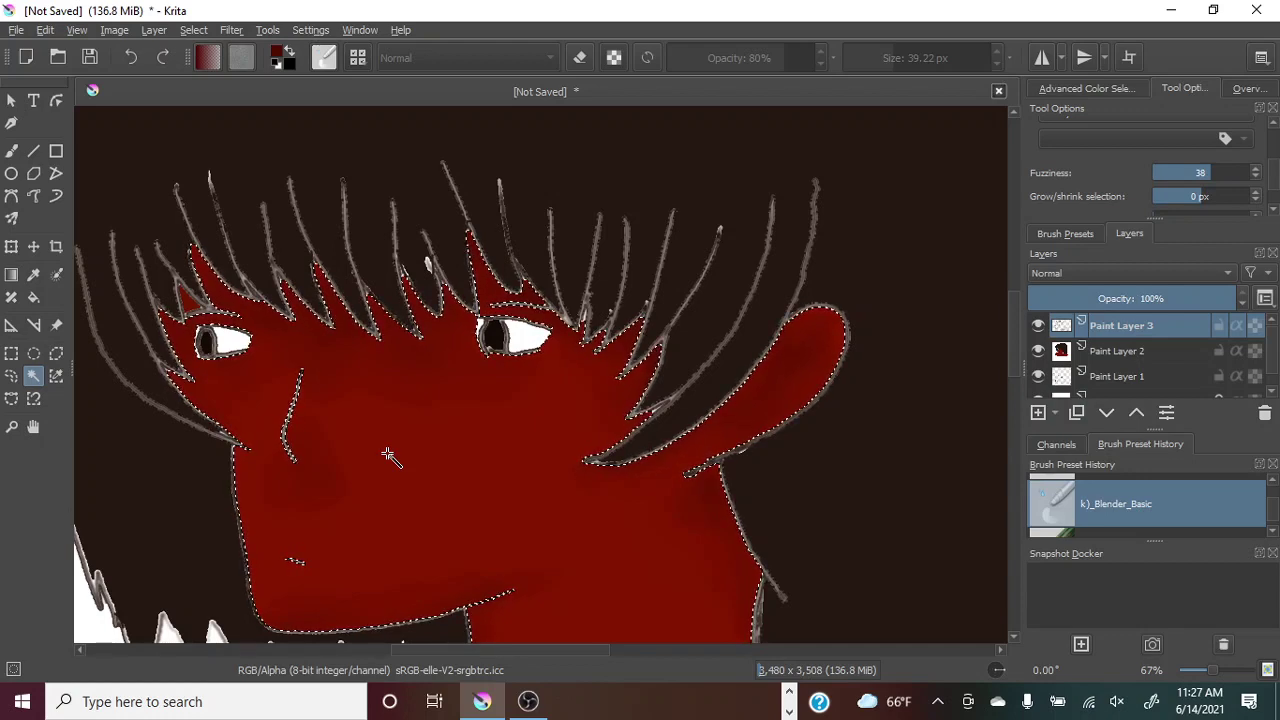
# Choose the Pencil-6 Quick Shade brush at 60 px from Brush Preset History.
pyautogui.scroll(1, 1273, 515)
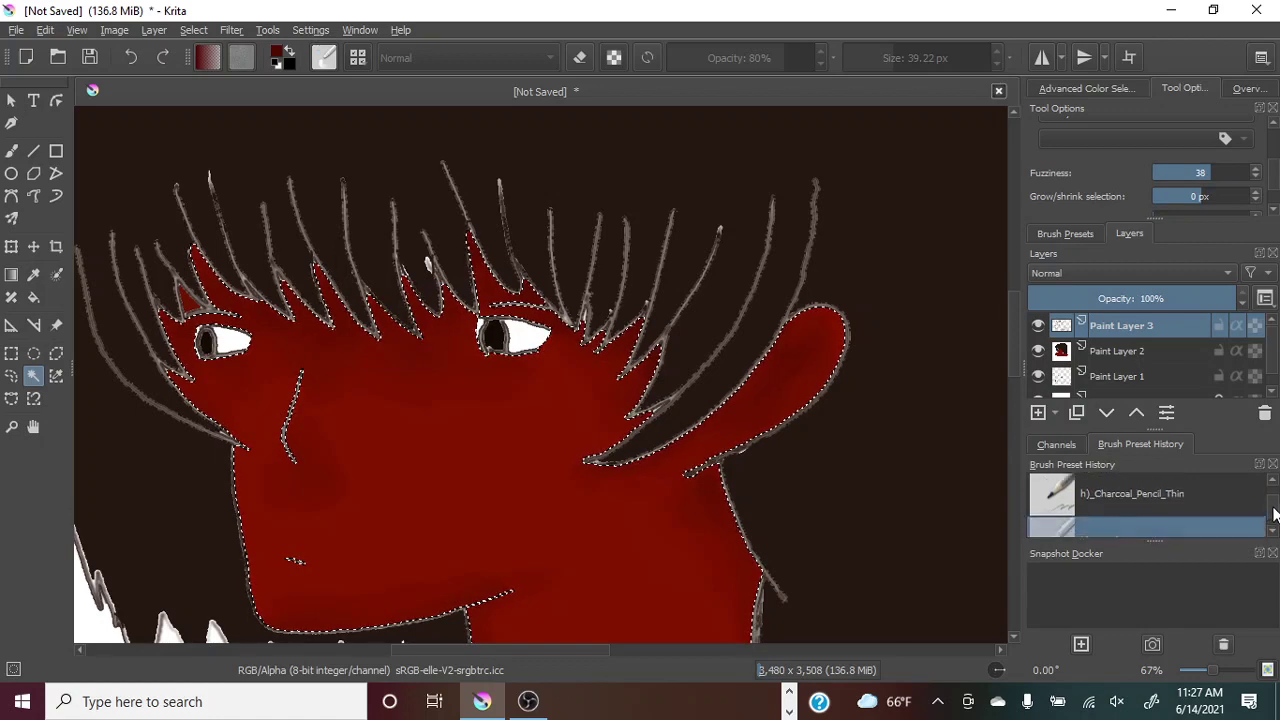
pyautogui.scroll(-2, 1275, 517)
pyautogui.click(1063, 512)
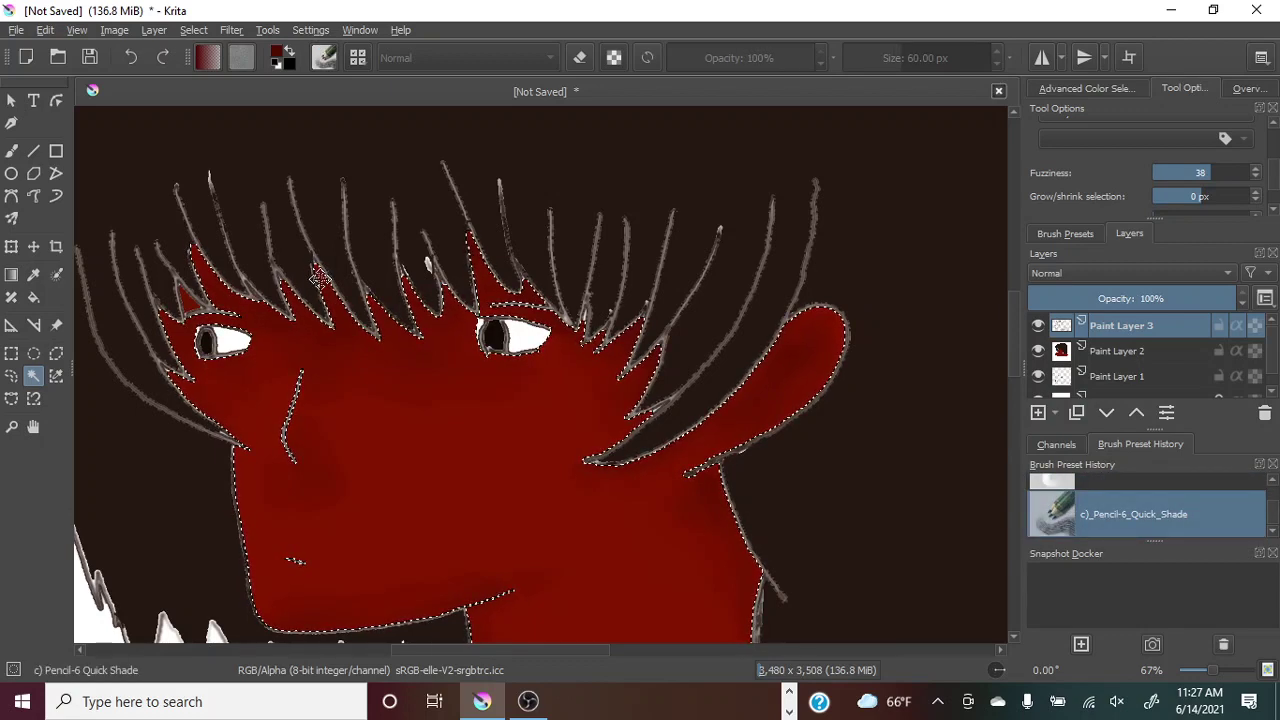
# Zoom out to 25% and set the Blender Basic brush to 79.23 px at 80% opacity.
pyautogui.click(11, 150)
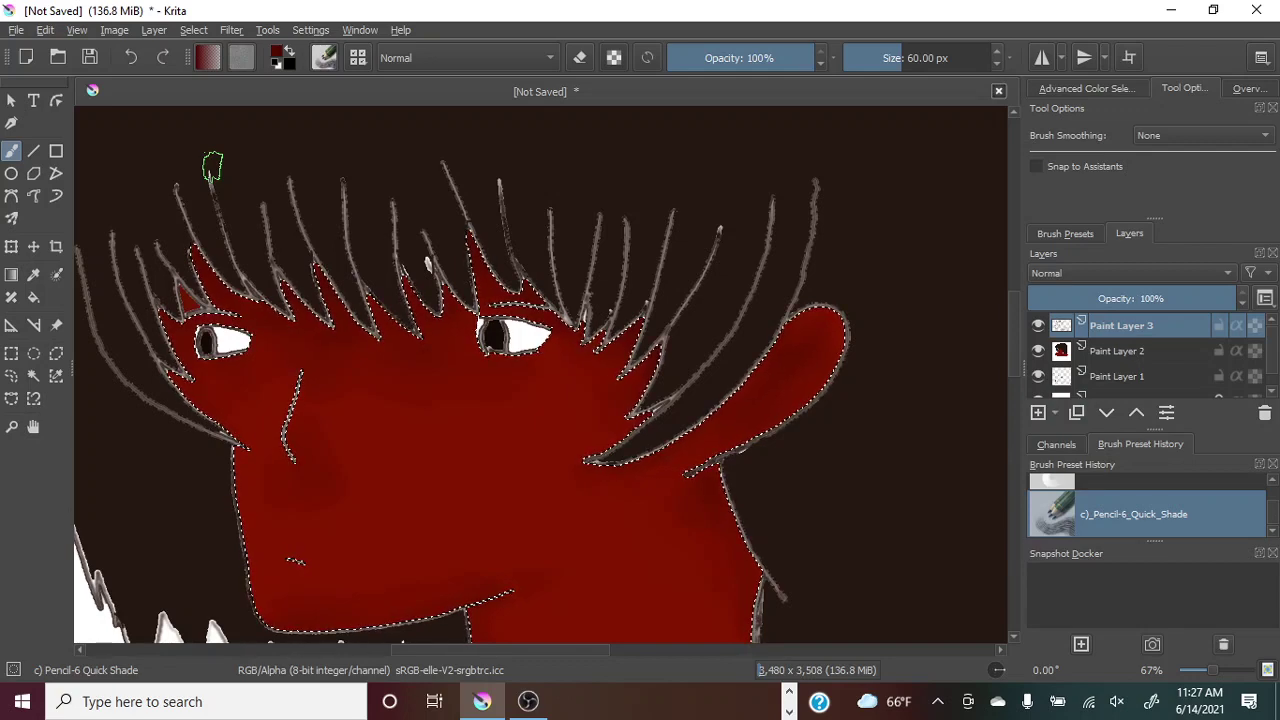
pyautogui.moveTo(1215, 676); pyautogui.dragTo(1200, 672)
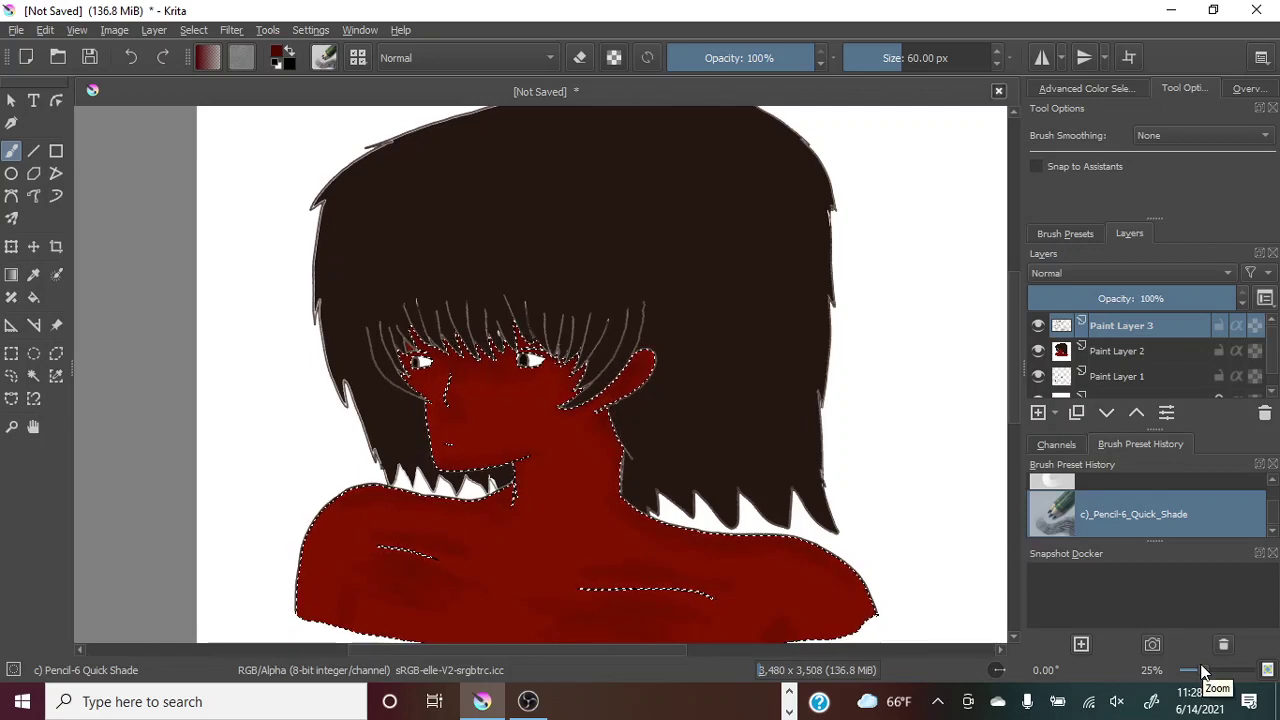
pyautogui.scroll(1, 1274, 519)
pyautogui.click(1103, 497)
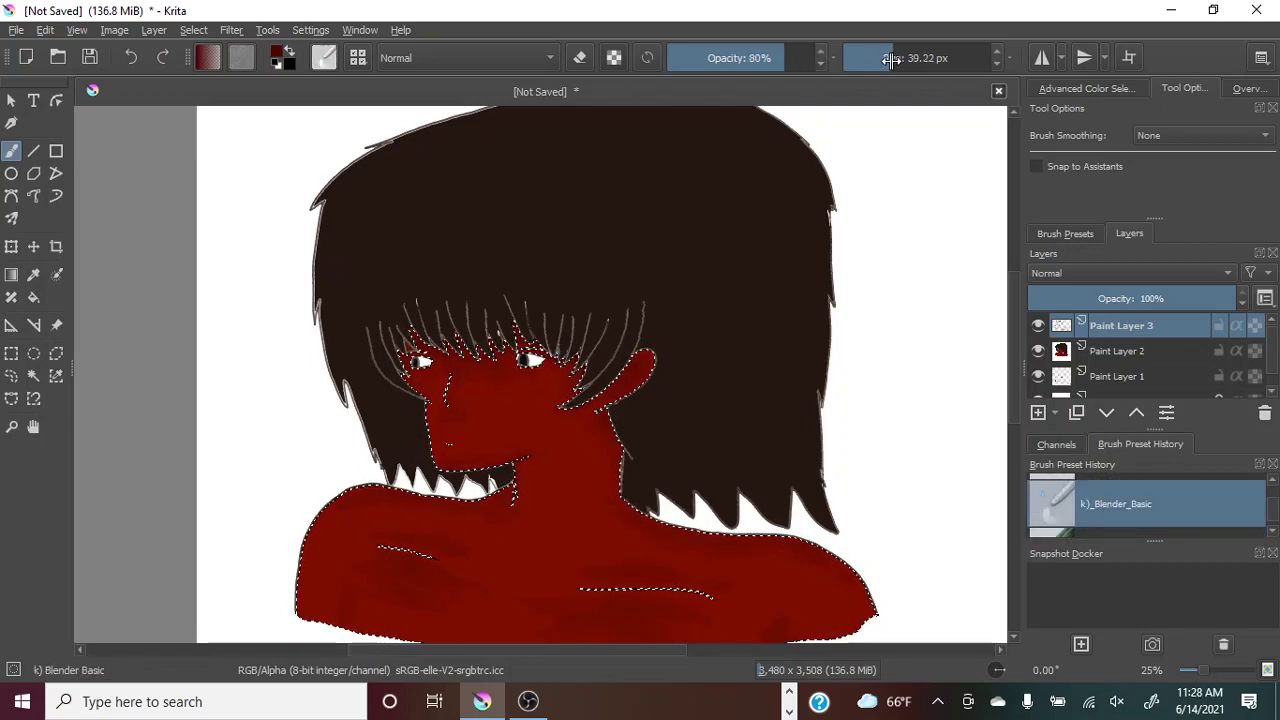
pyautogui.moveTo(886, 57); pyautogui.dragTo(912, 57)
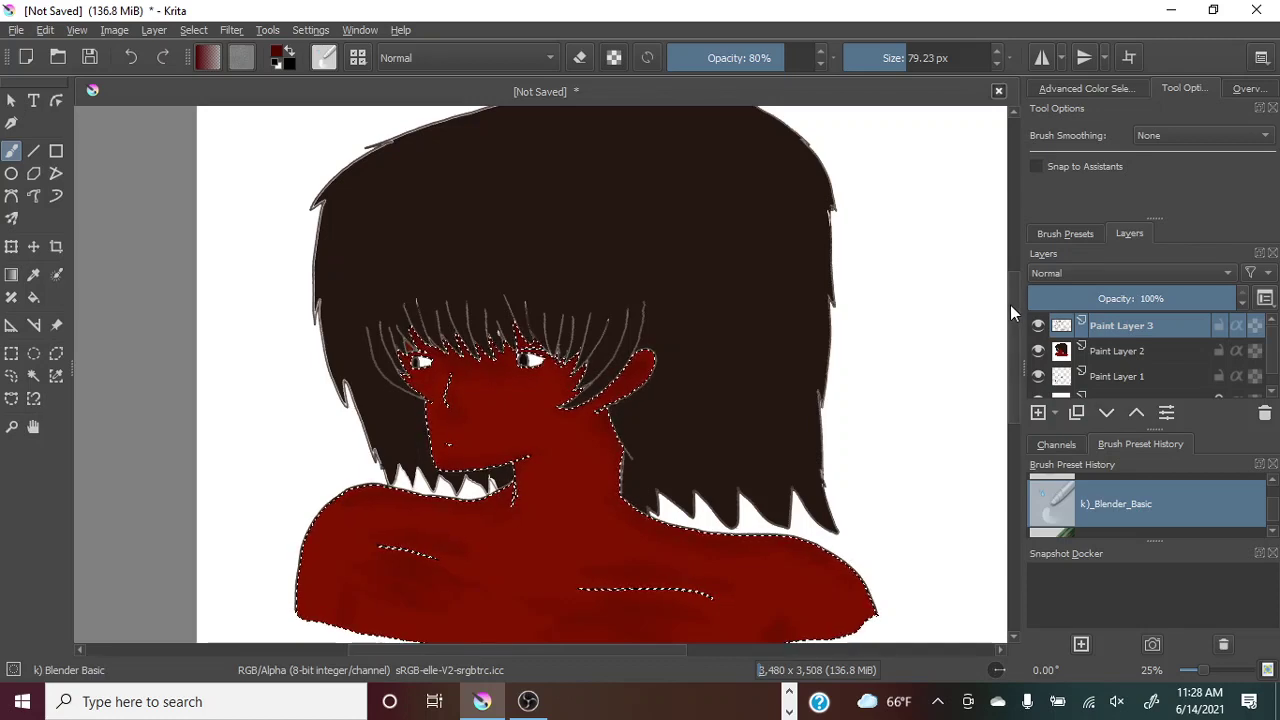
pyautogui.moveTo(1010, 305); pyautogui.dragTo(1009, 294)
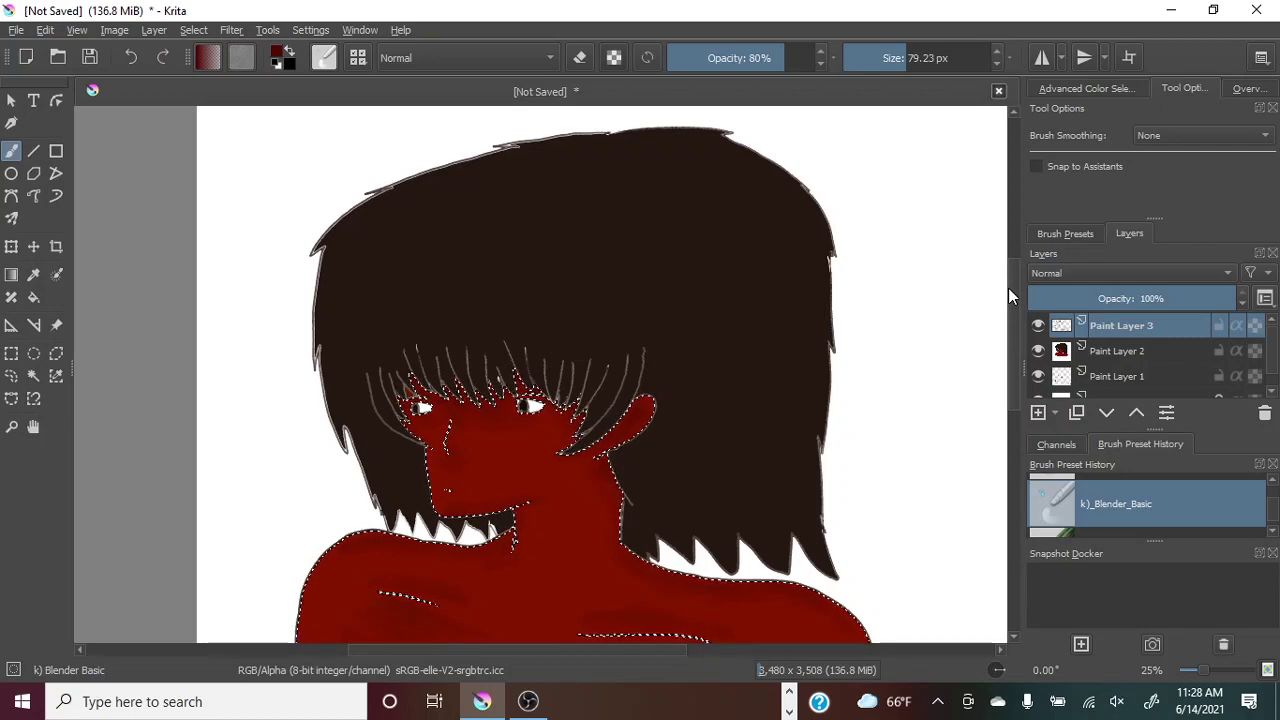
# Select the dark brown hair with Contiguous Area Selection at fuzziness 2, and show the Advanced Color Selector.
pyautogui.click(33, 376)
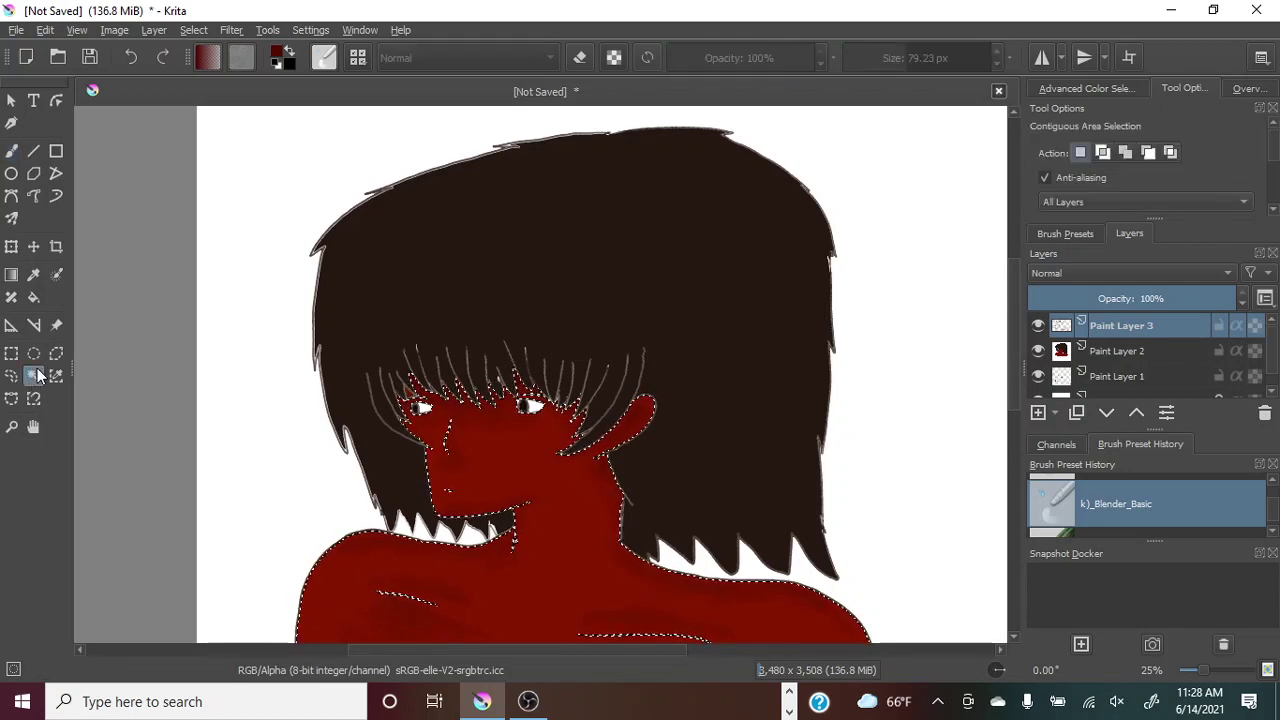
pyautogui.click(702, 319)
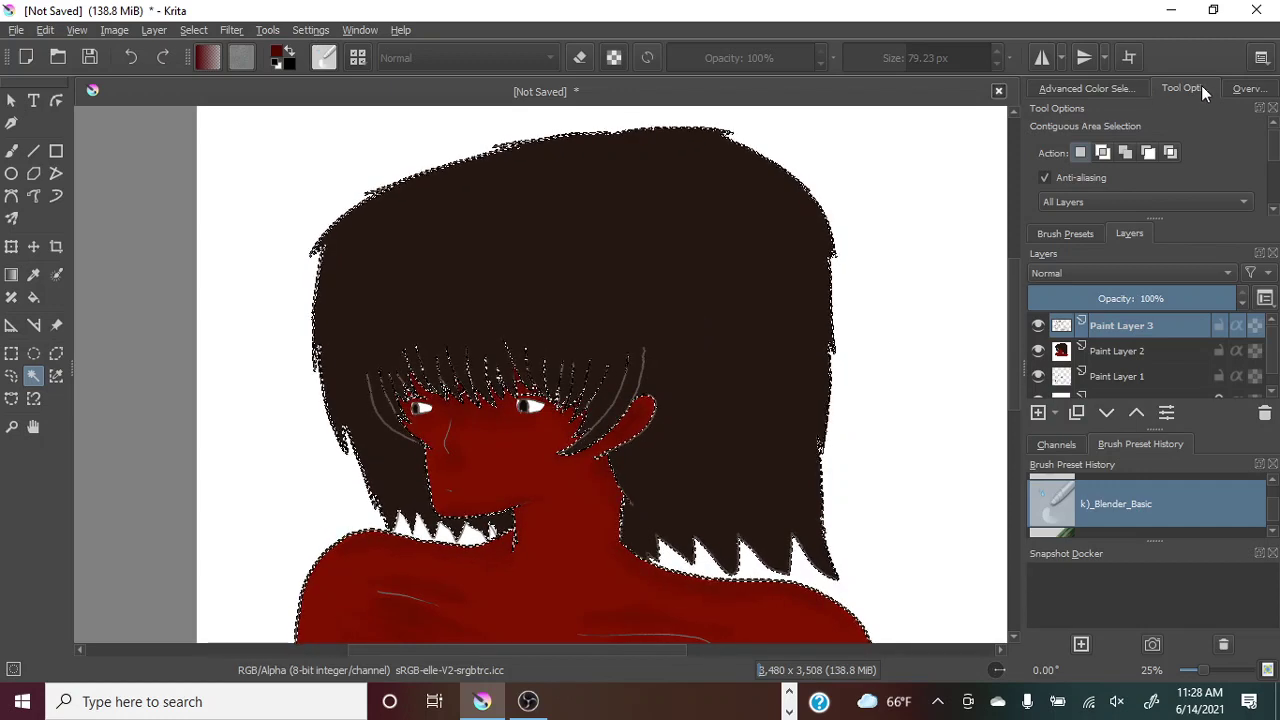
pyautogui.moveTo(1274, 132); pyautogui.dragTo(1276, 192)
pyautogui.moveTo(1186, 164); pyautogui.dragTo(1165, 164)
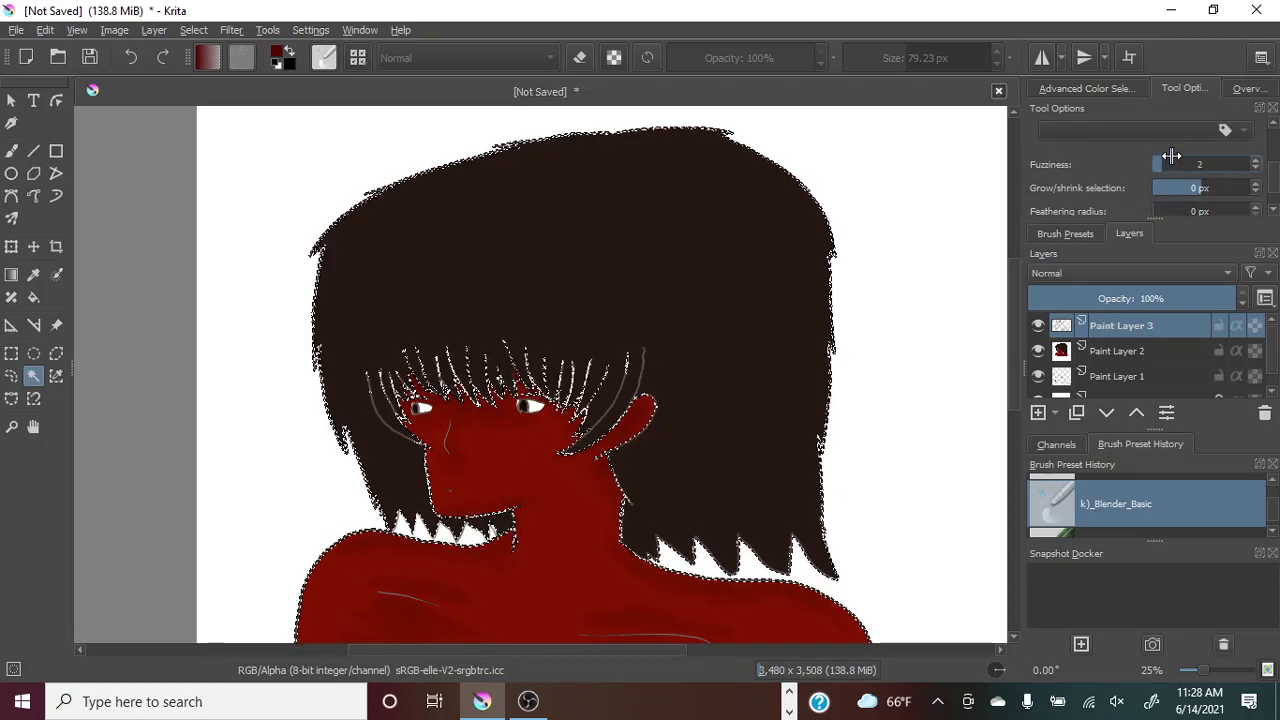
pyautogui.click(926, 302)
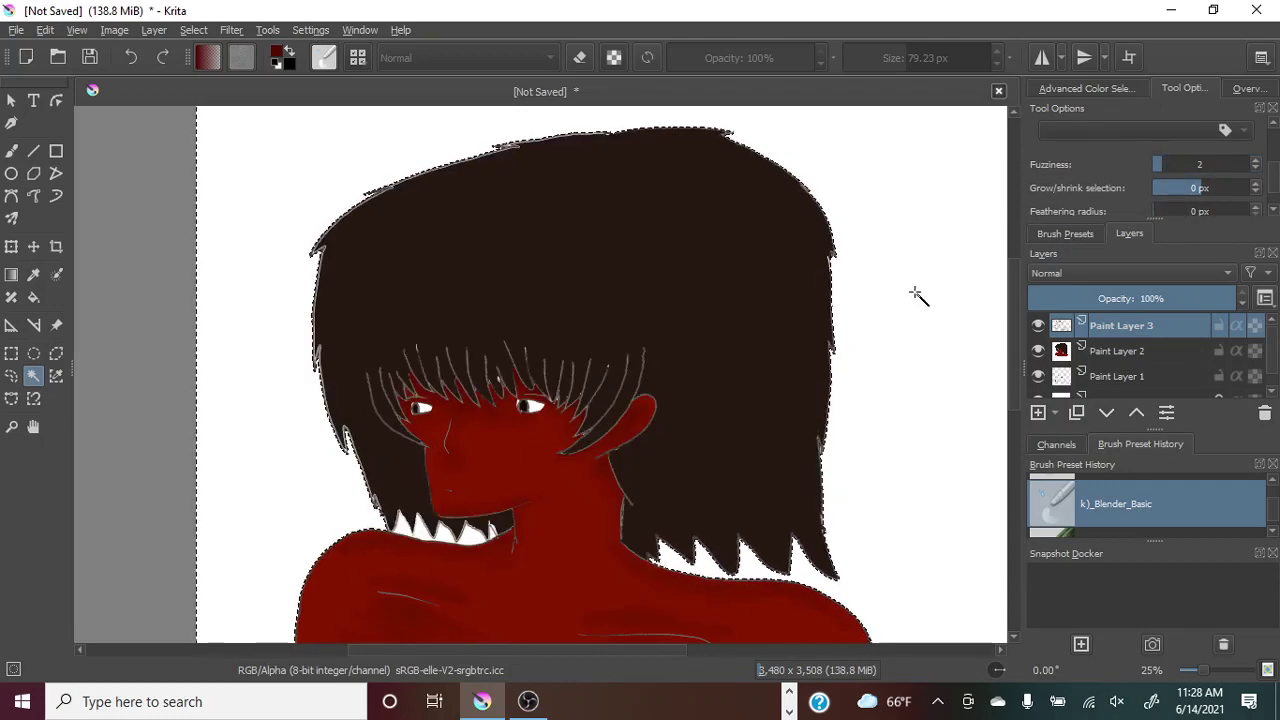
pyautogui.click(576, 267)
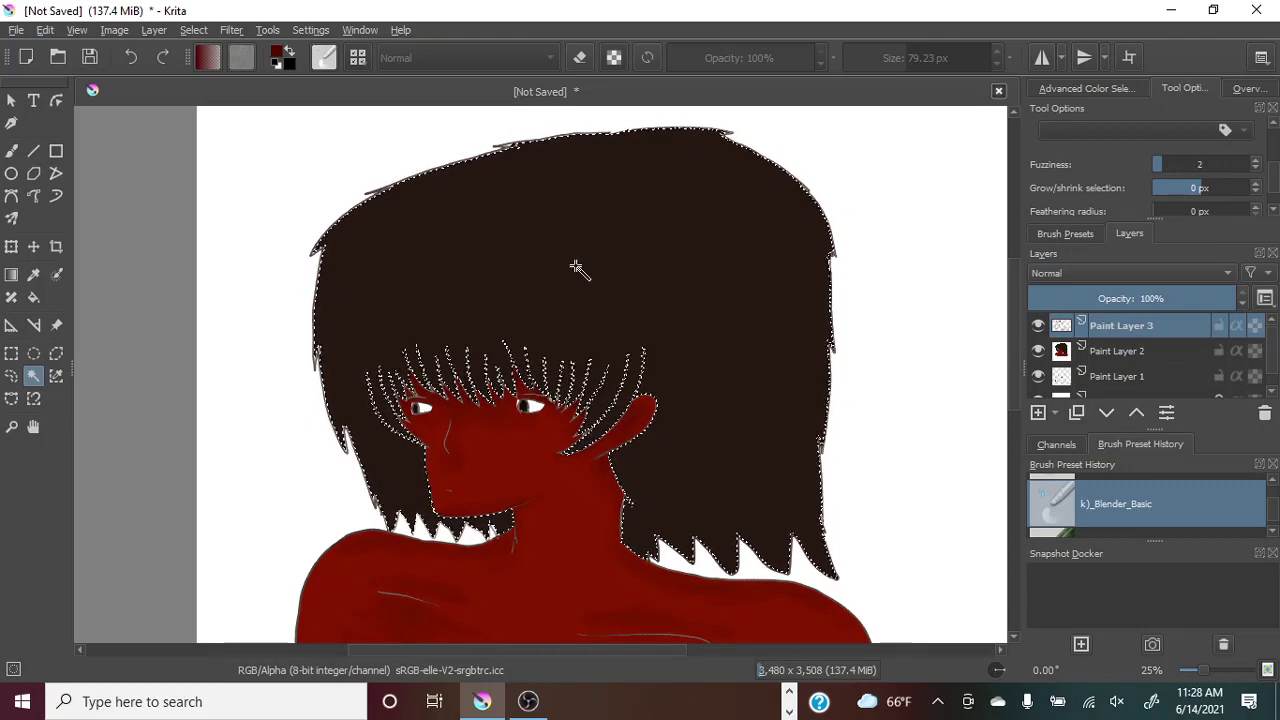
pyautogui.click(1088, 89)
# Float and enlarge the colour selector, sample the hair's dark brown, pick Pencil-6 Quick Shade, then re-dock the selector.
pyautogui.doubleClick(1115, 108)
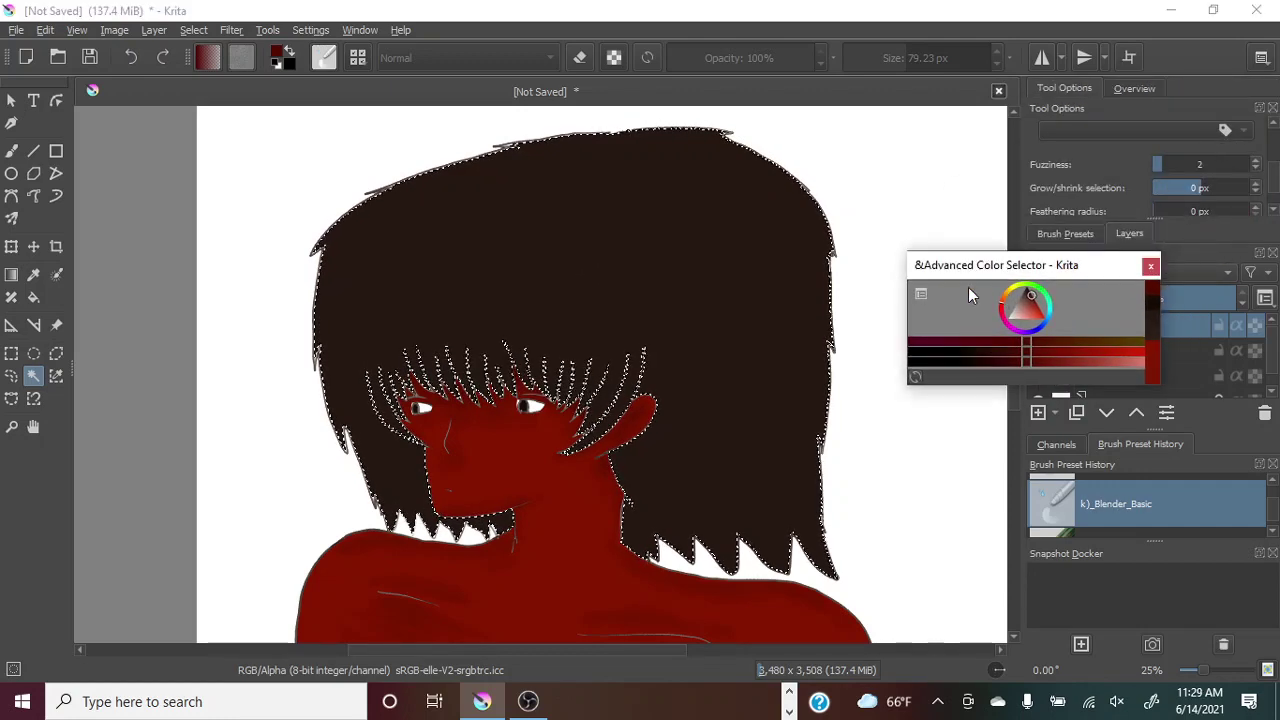
pyautogui.moveTo(907, 249); pyautogui.dragTo(779, 86)
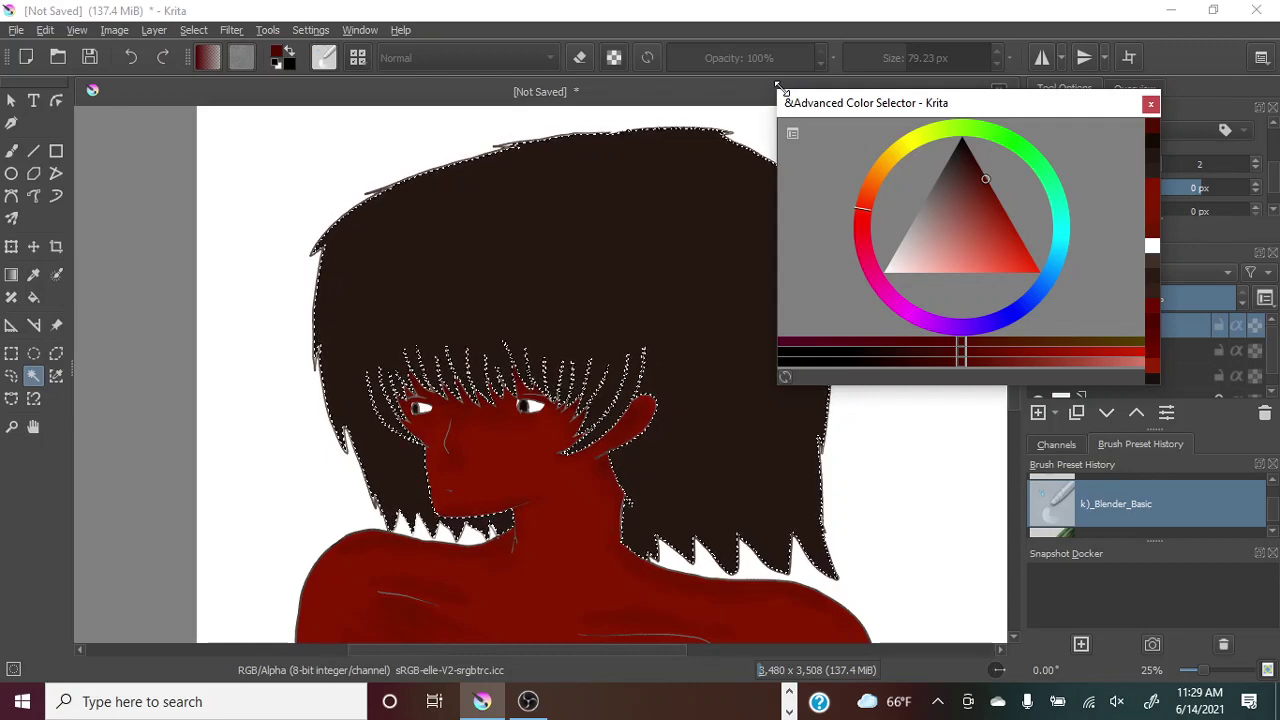
pyautogui.click(33, 274)
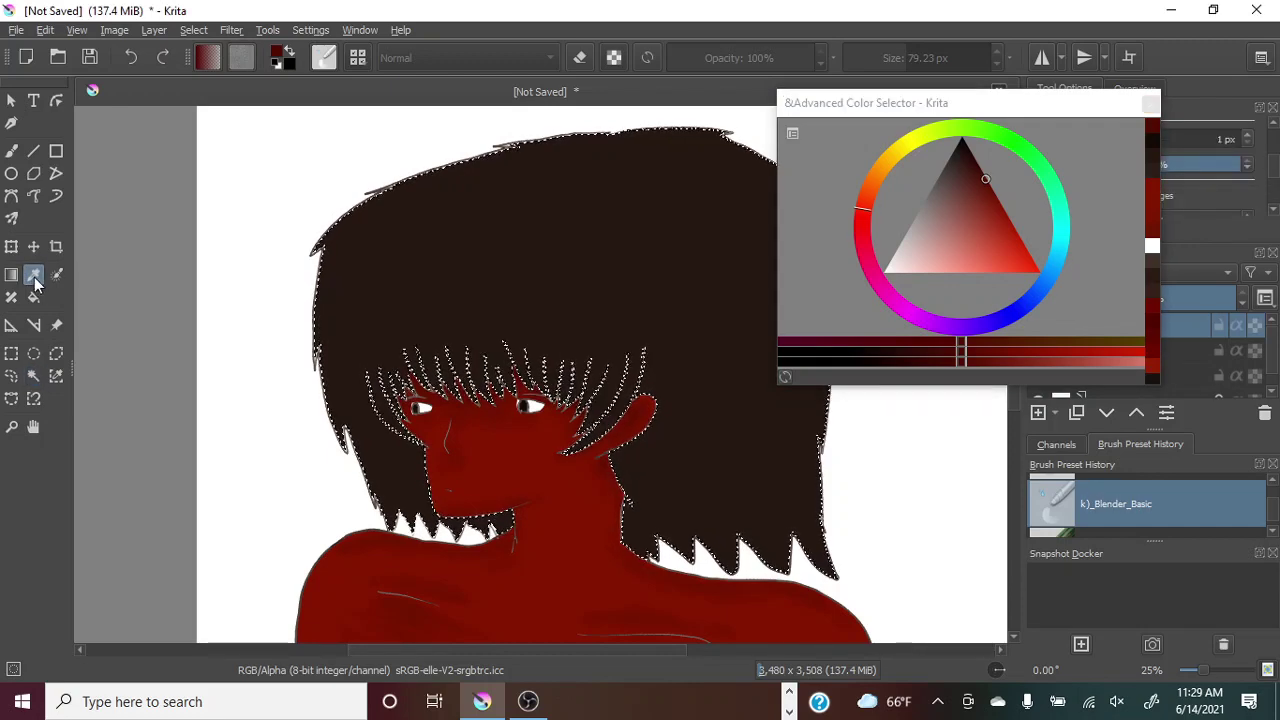
pyautogui.click(640, 254)
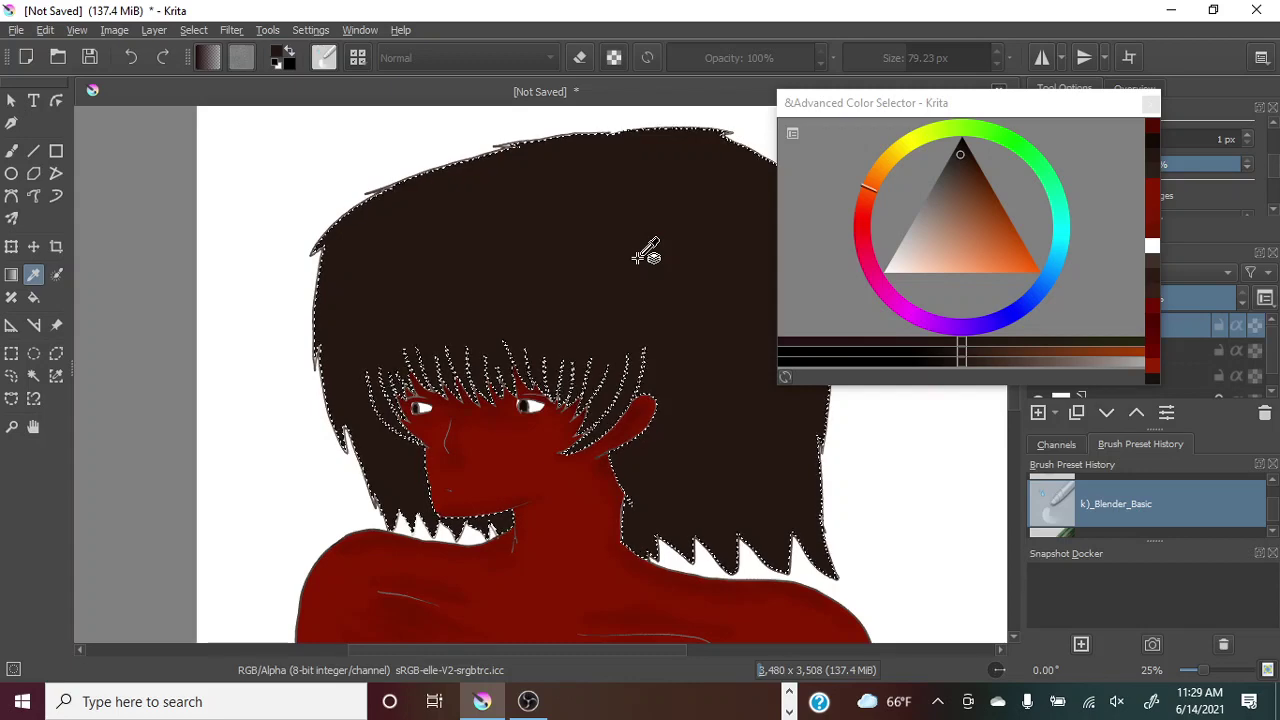
pyautogui.click(957, 157)
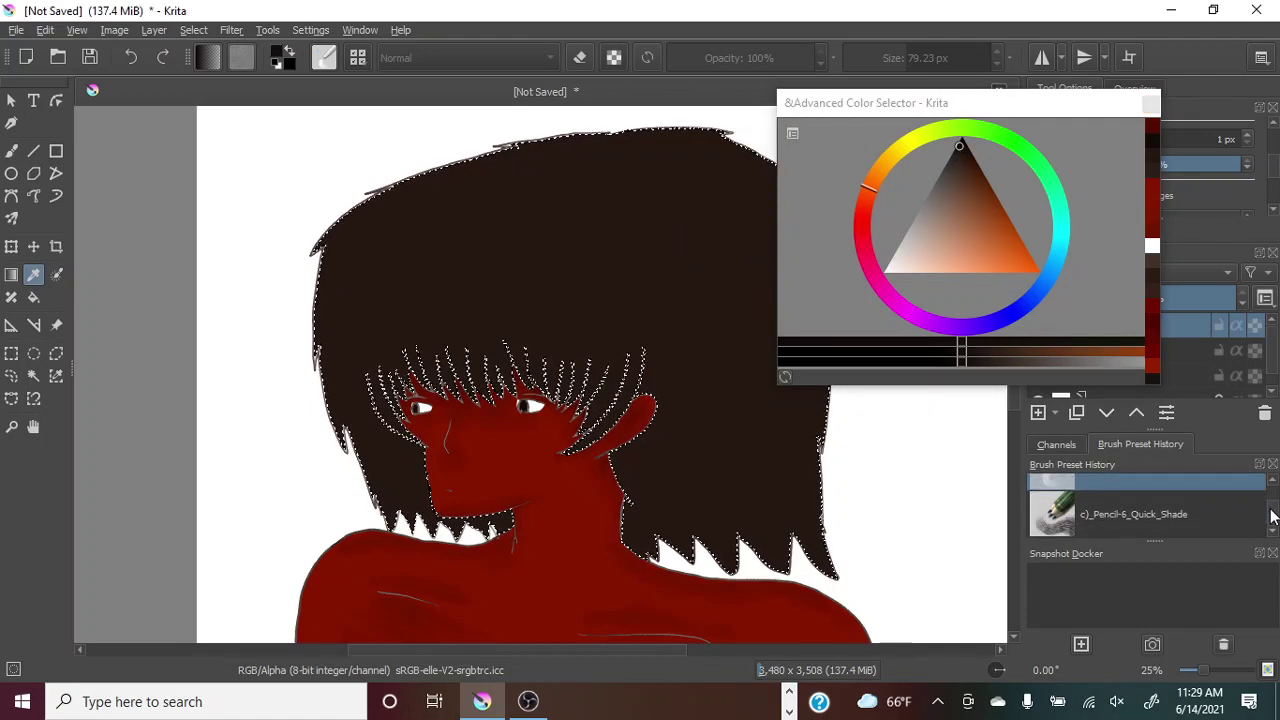
pyautogui.click(1083, 516)
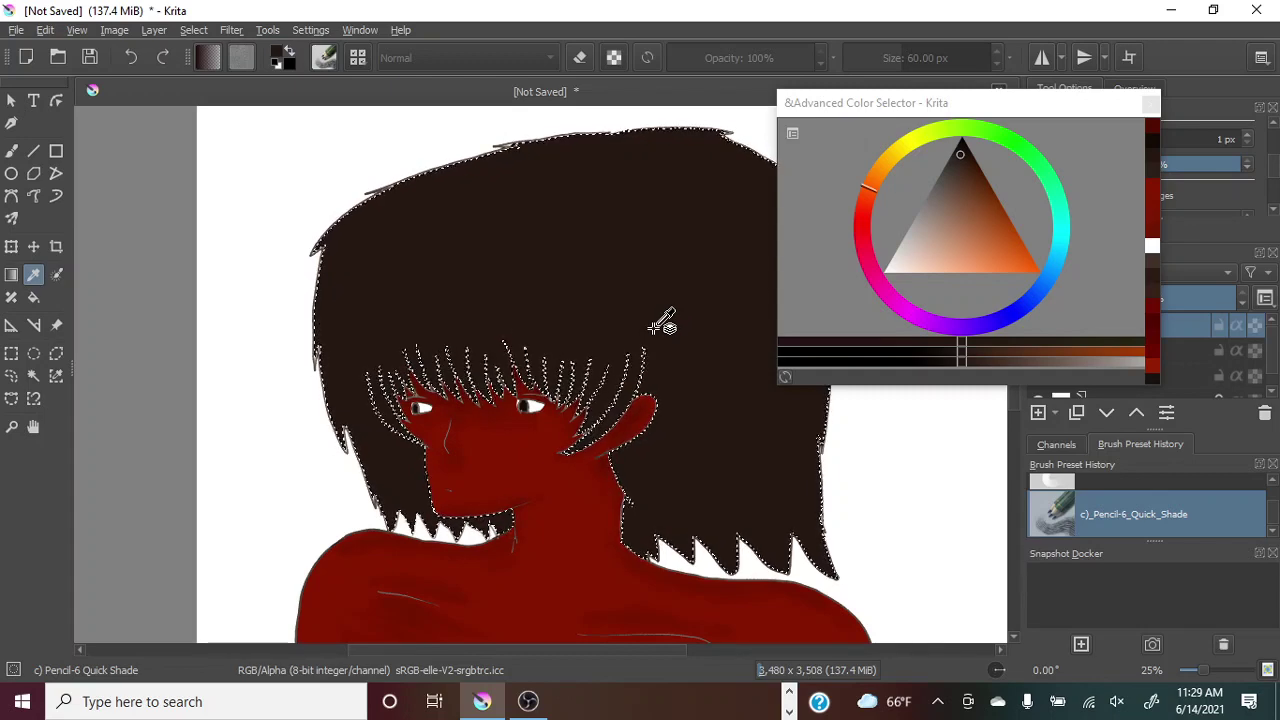
pyautogui.moveTo(907, 108); pyautogui.dragTo(1112, 110)
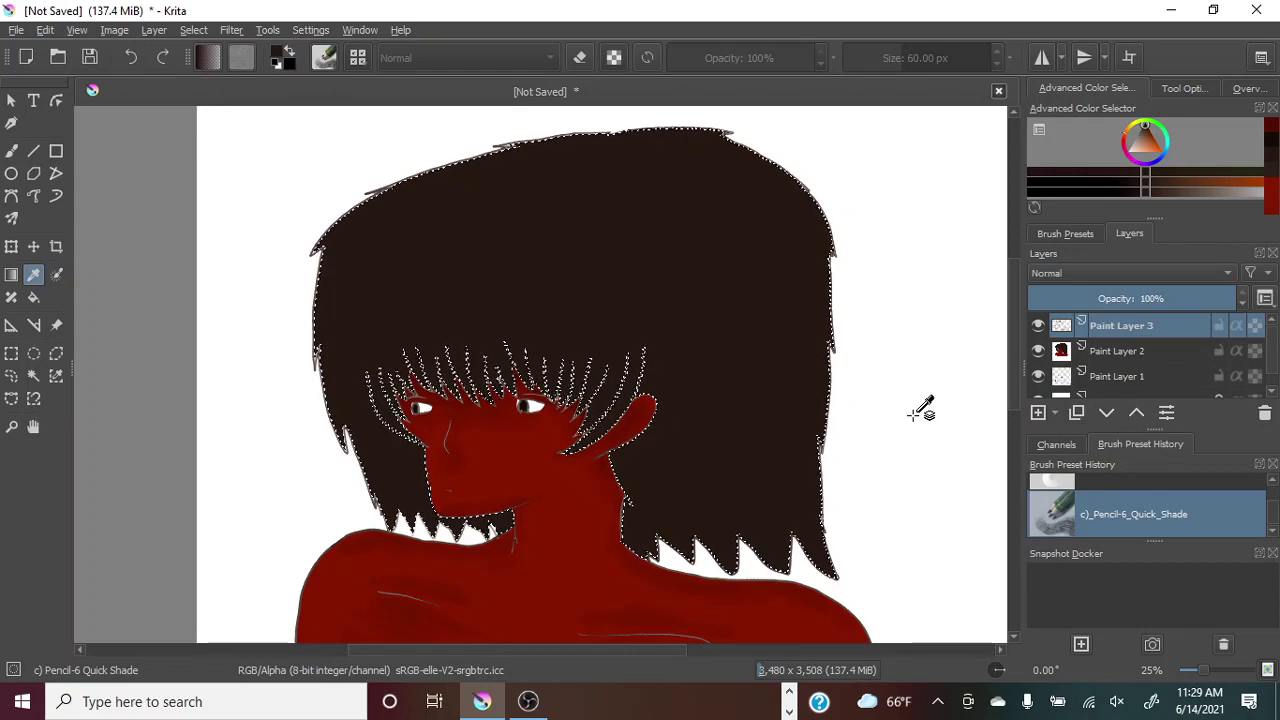
# Restore dark brown as the painting colour and return to the freehand brush.
pyautogui.click(1240, 192)
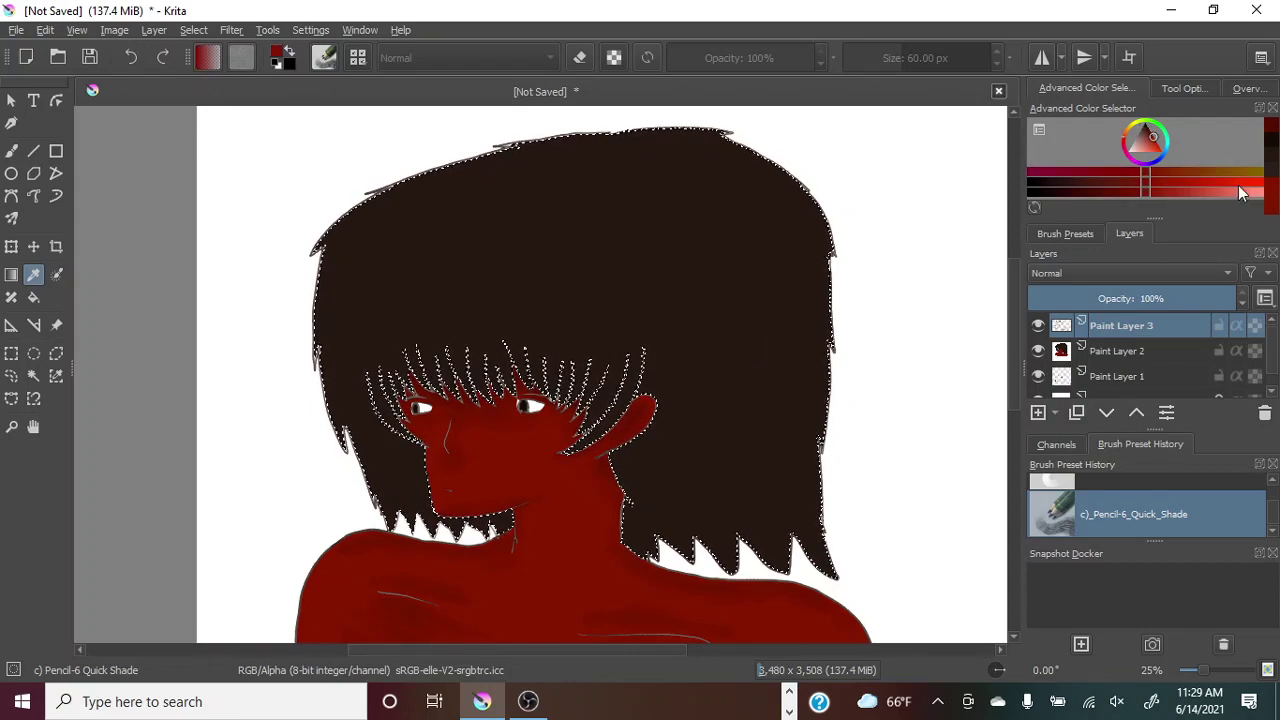
pyautogui.click(755, 385)
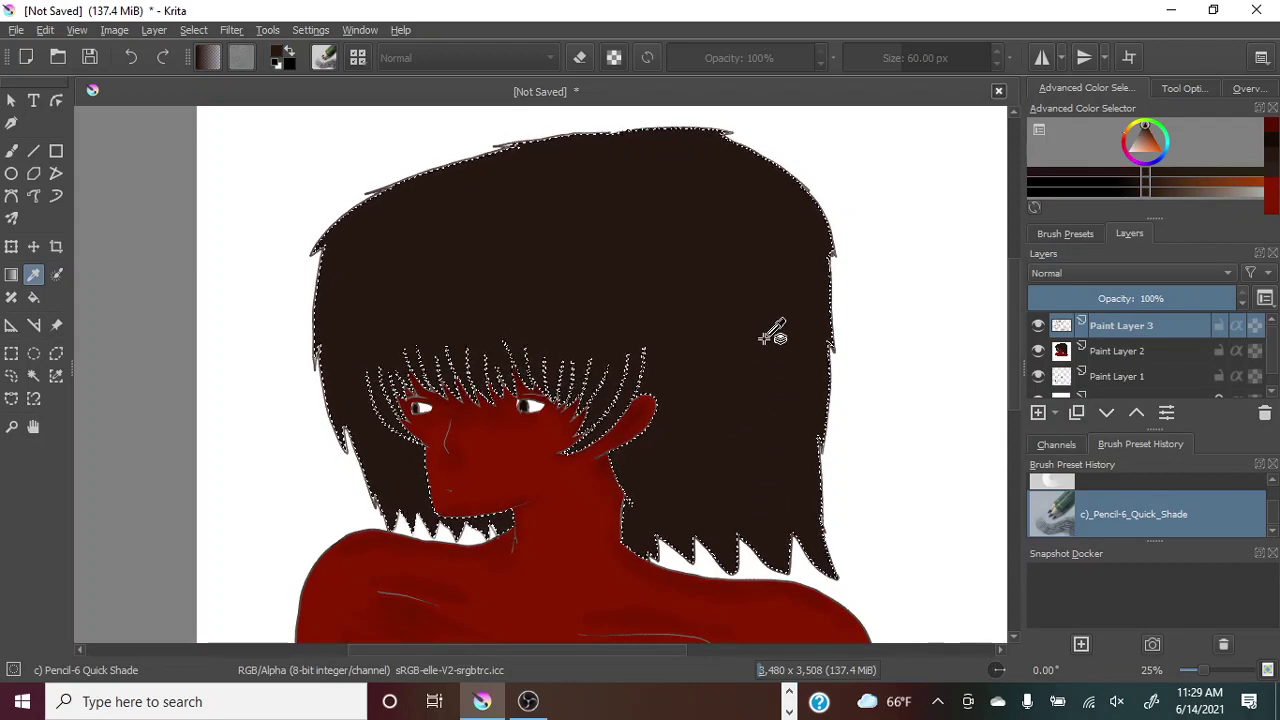
pyautogui.click(33, 375)
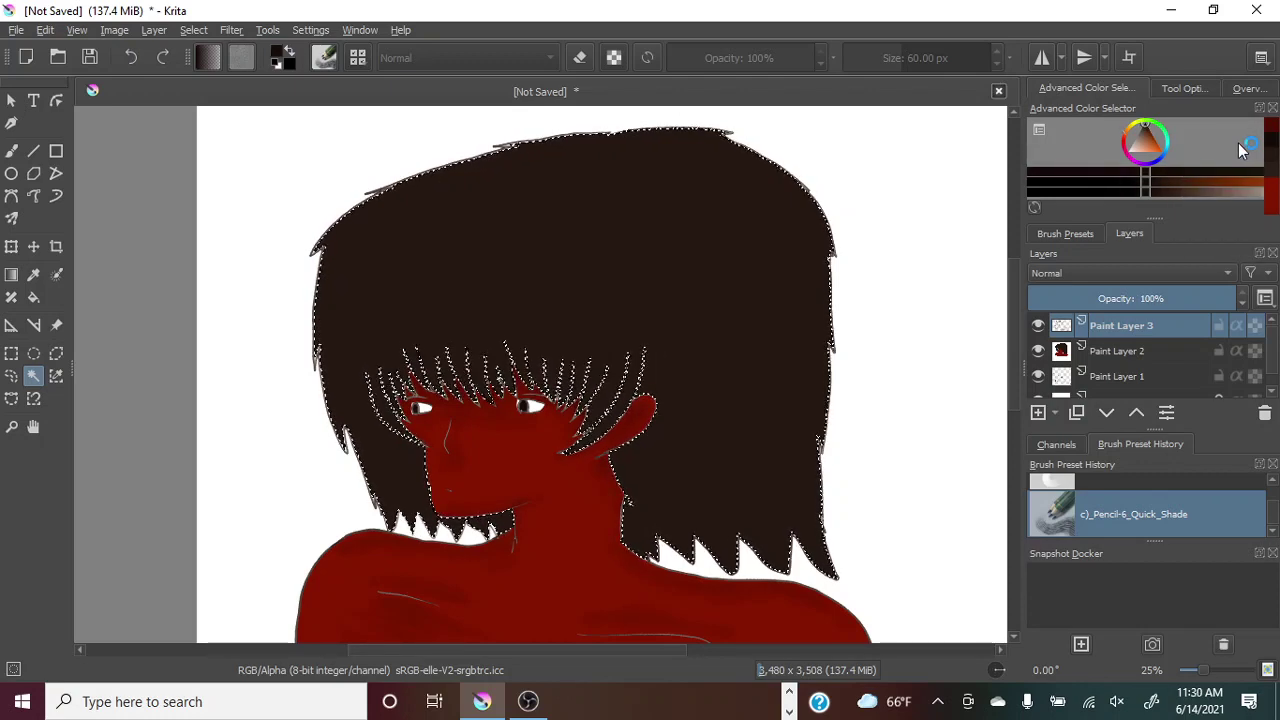
pyautogui.click(15, 155)
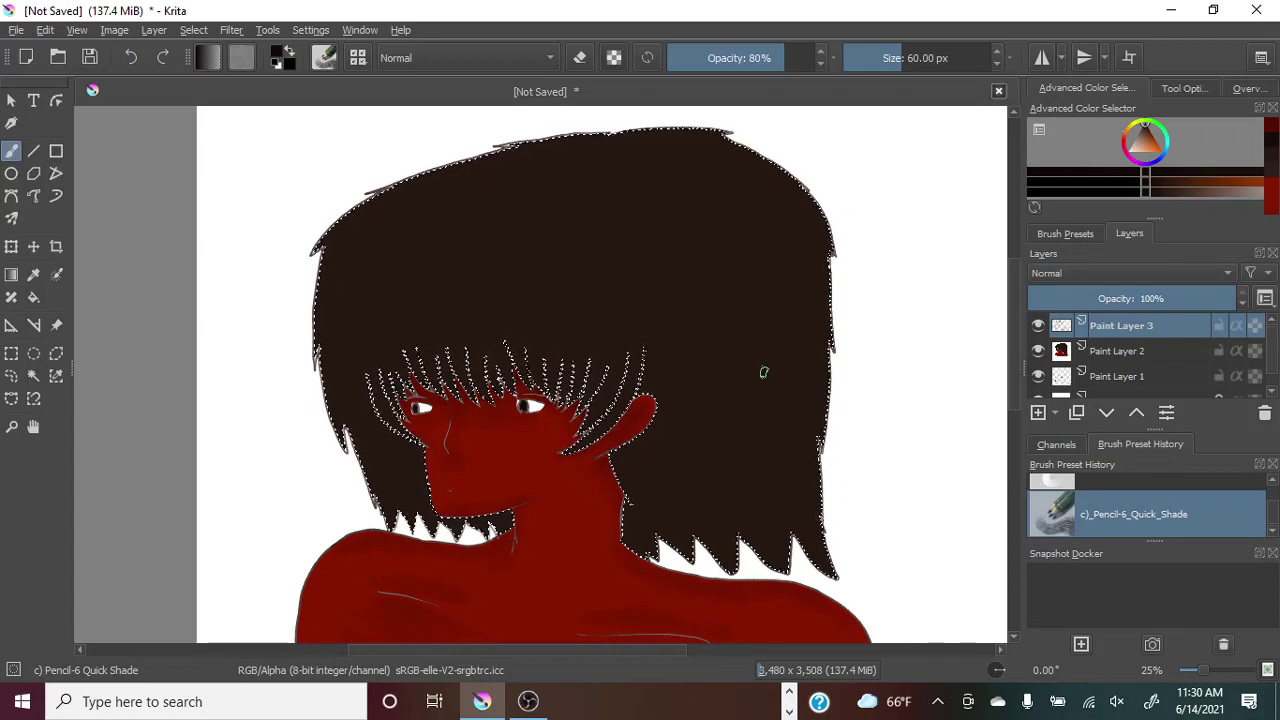
# Paint darker streaks down the right hair and beside the left eye, redoing one undone stroke.
pyautogui.moveTo(763, 372)
pyautogui.mouseDown()
pyautogui.moveTo(757, 351)
pyautogui.moveTo(749, 483)
pyautogui.mouseUp()
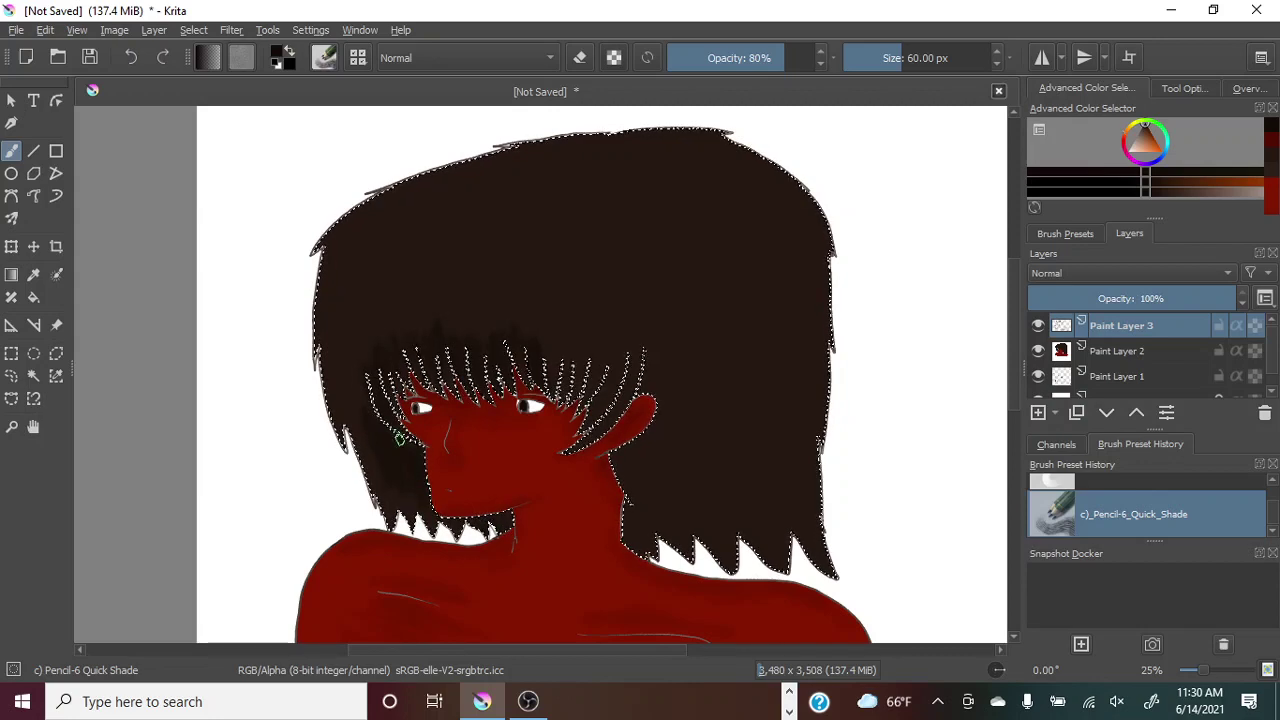
pyautogui.moveTo(373, 391); pyautogui.dragTo(686, 406)
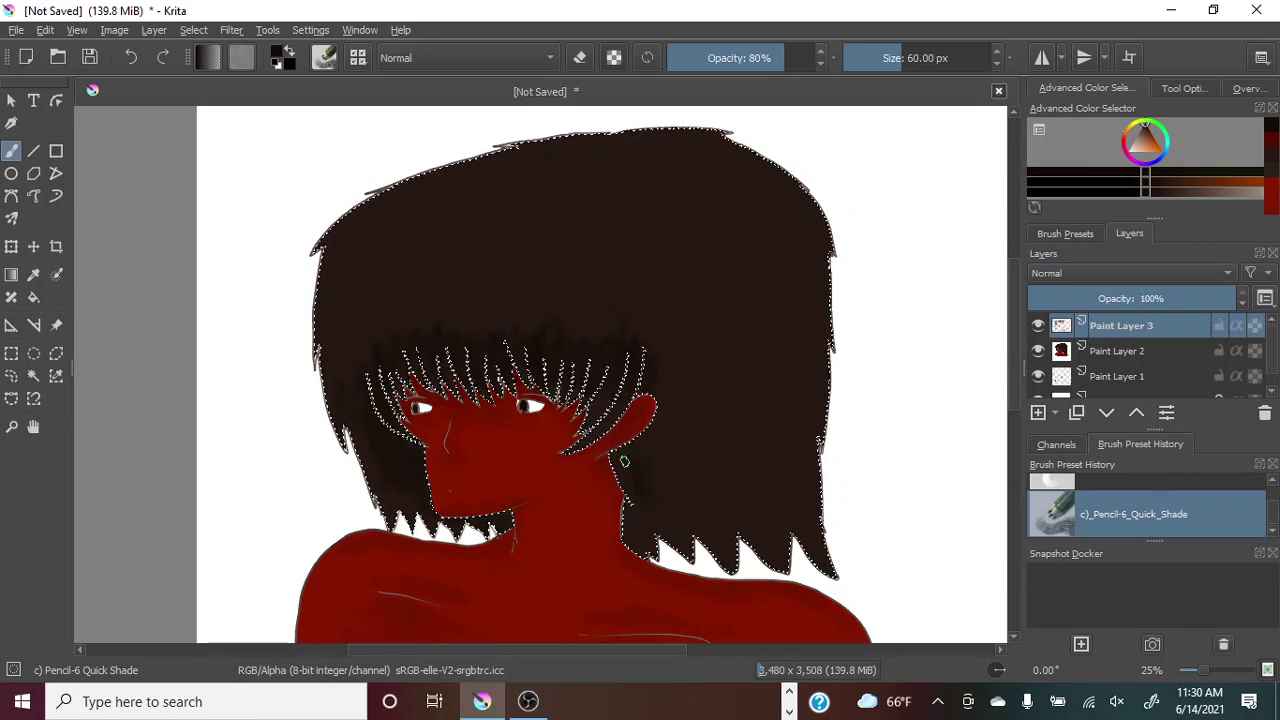
pyautogui.moveTo(634, 484); pyautogui.dragTo(634, 457)
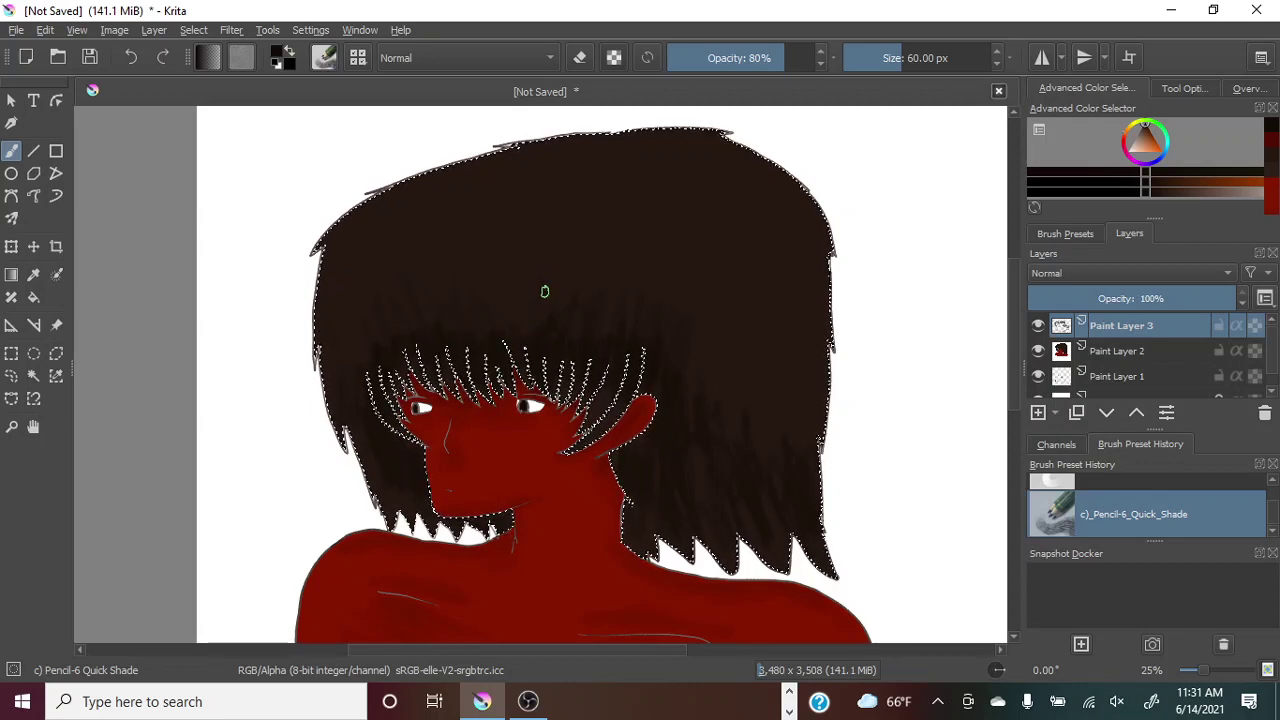
pyautogui.moveTo(543, 289); pyautogui.dragTo(513, 340)
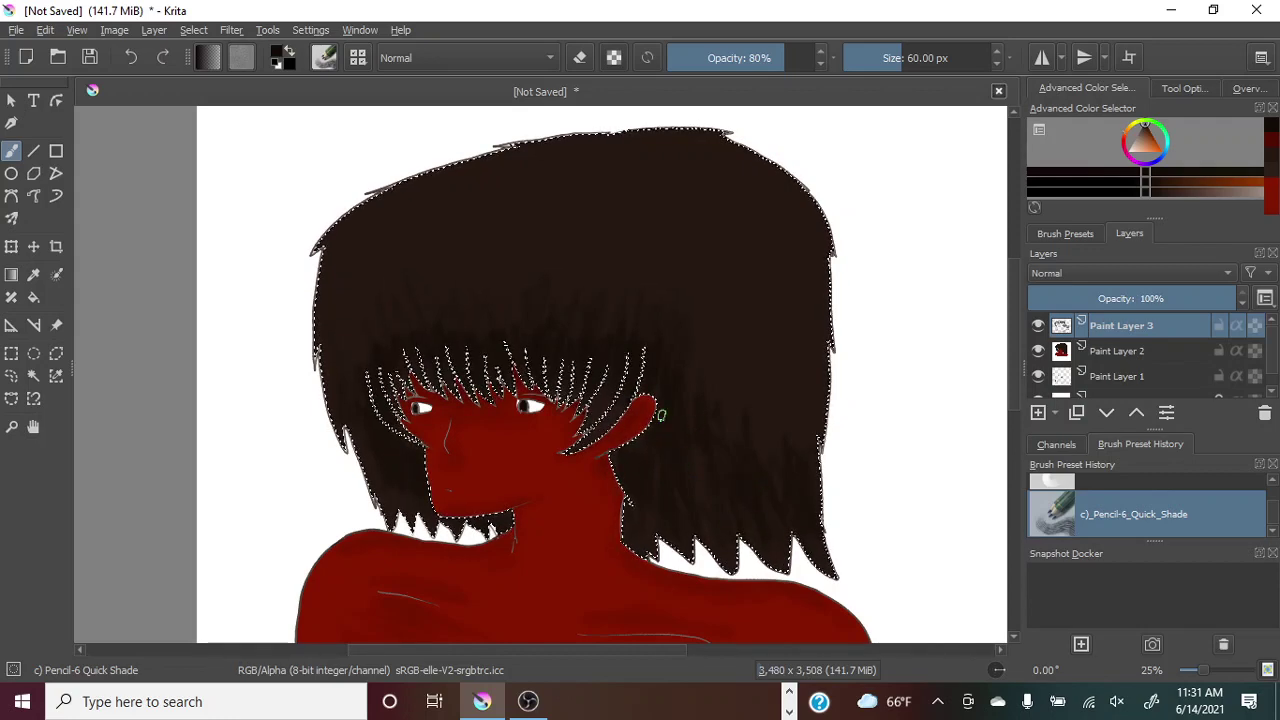
pyautogui.moveTo(811, 519); pyautogui.dragTo(815, 492)
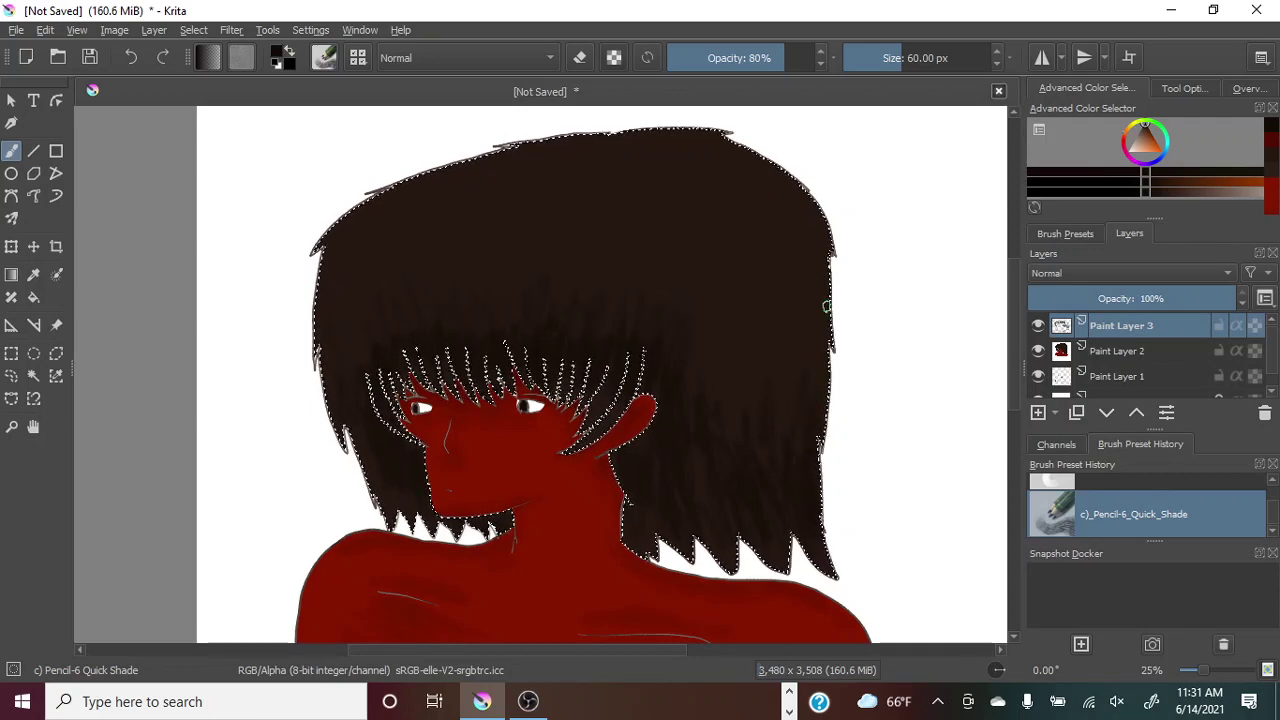
pyautogui.hotkey('ctrl', 'z')
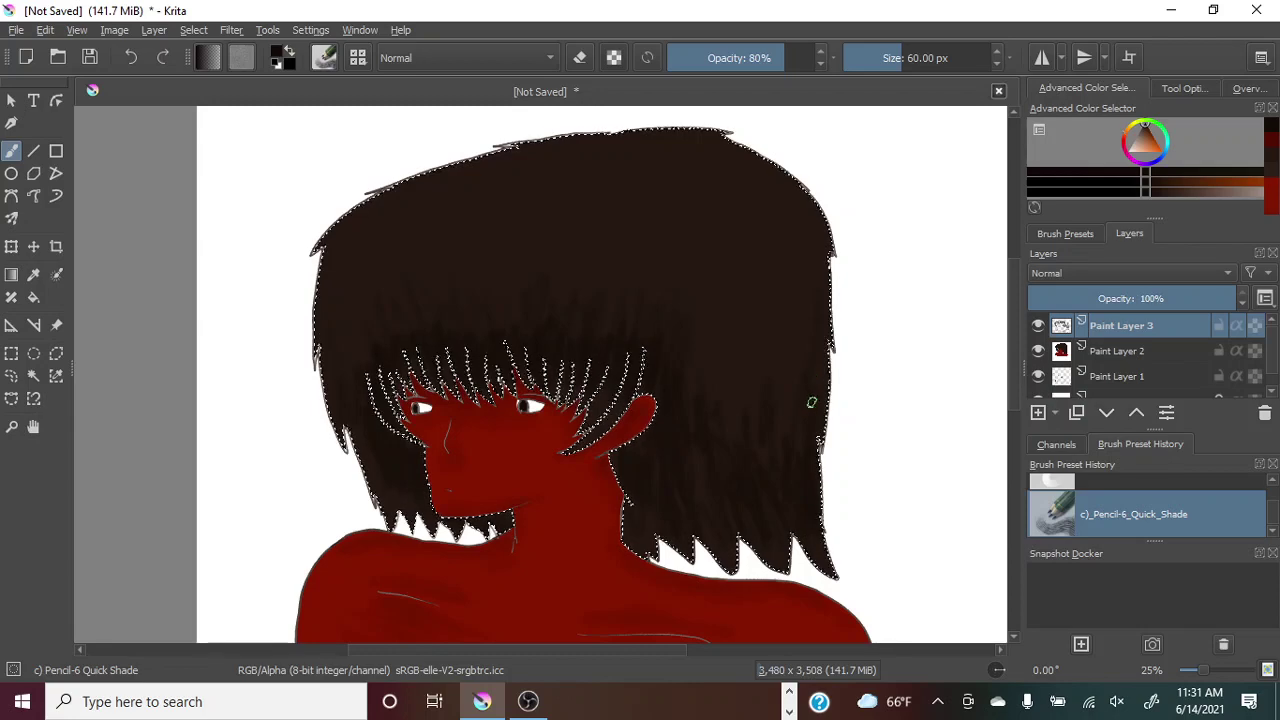
pyautogui.hotkey('ctrl', 'shift', 'z')
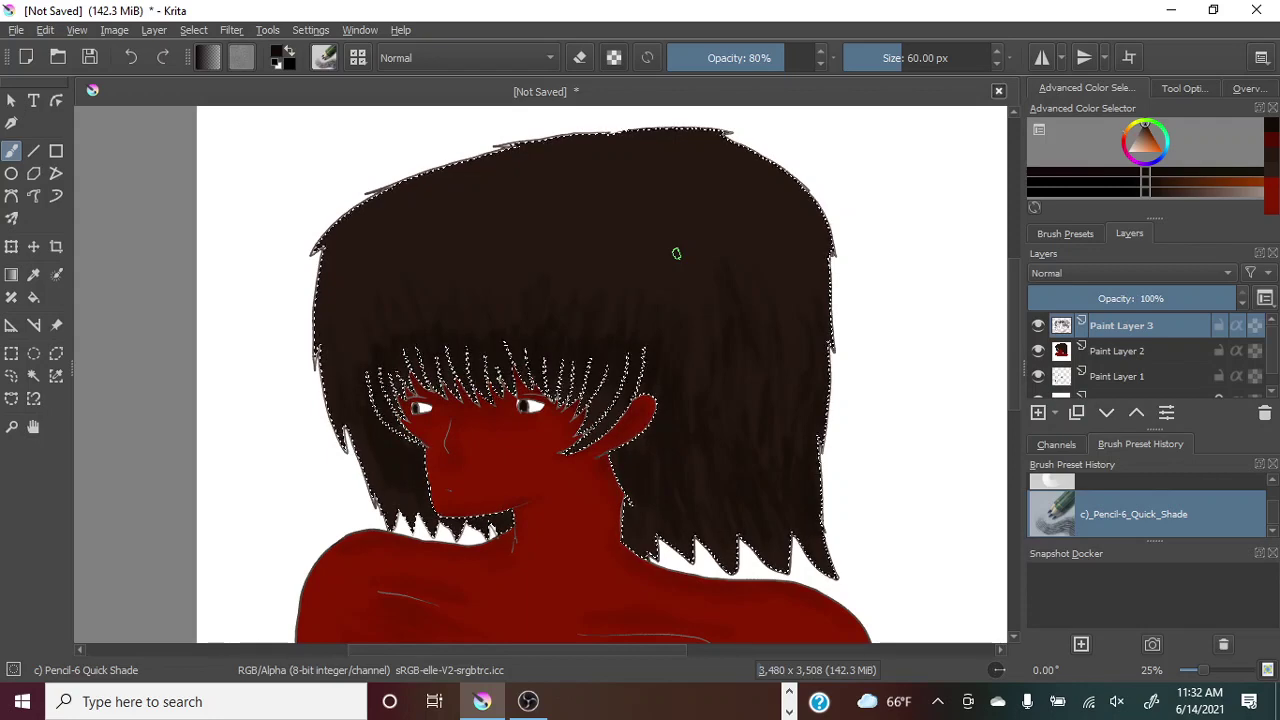
# Clear the hair selection with the Freehand Selection tool.
pyautogui.click(12, 378)
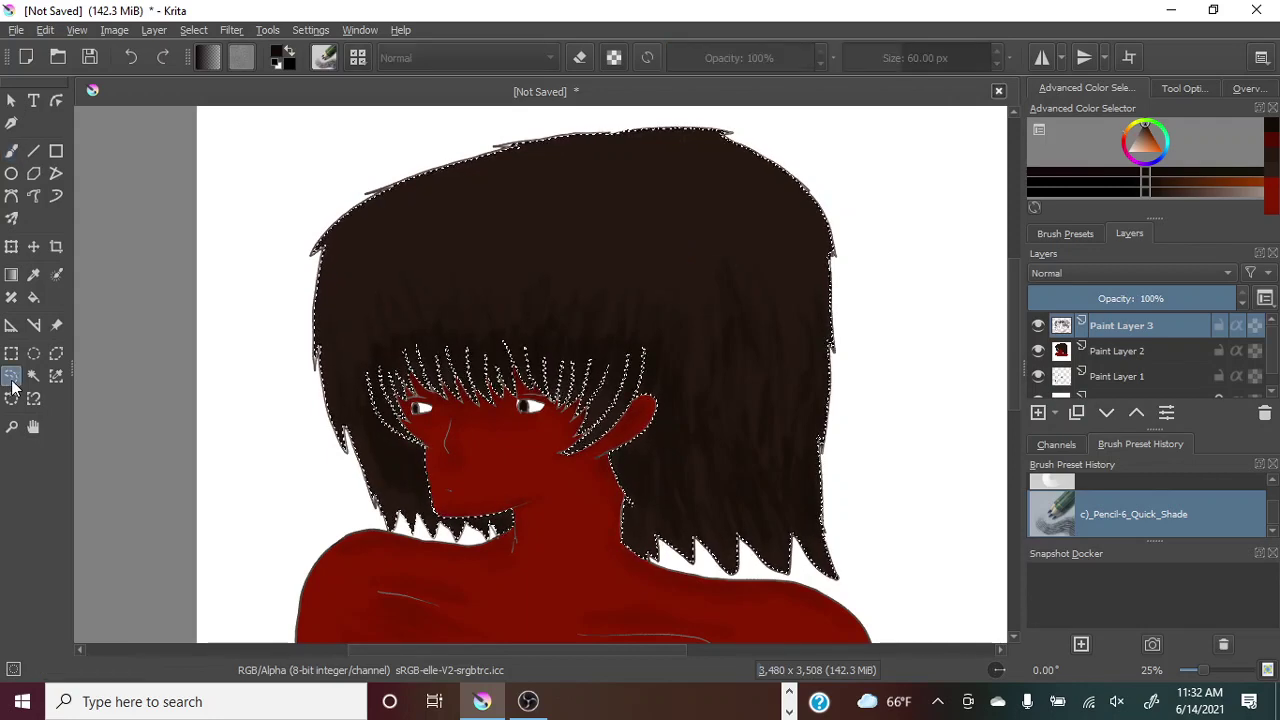
pyautogui.click(899, 310)
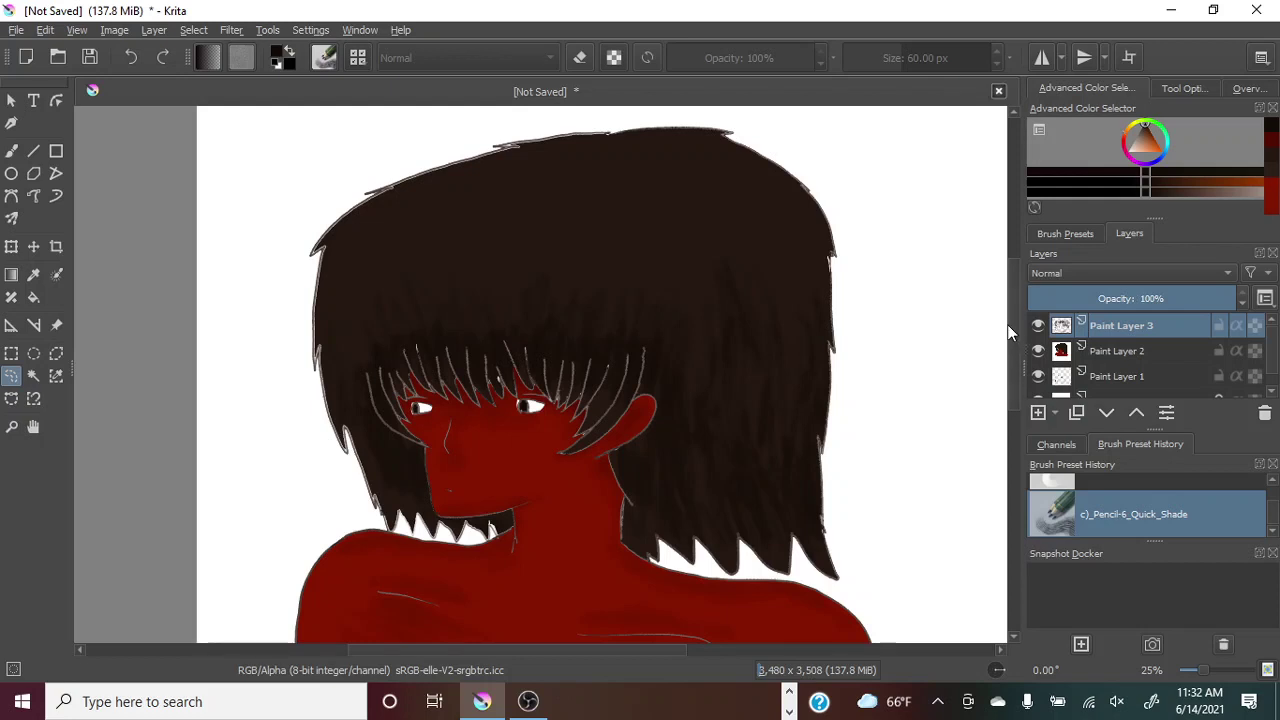
pyautogui.scroll(-2, 1009, 340)
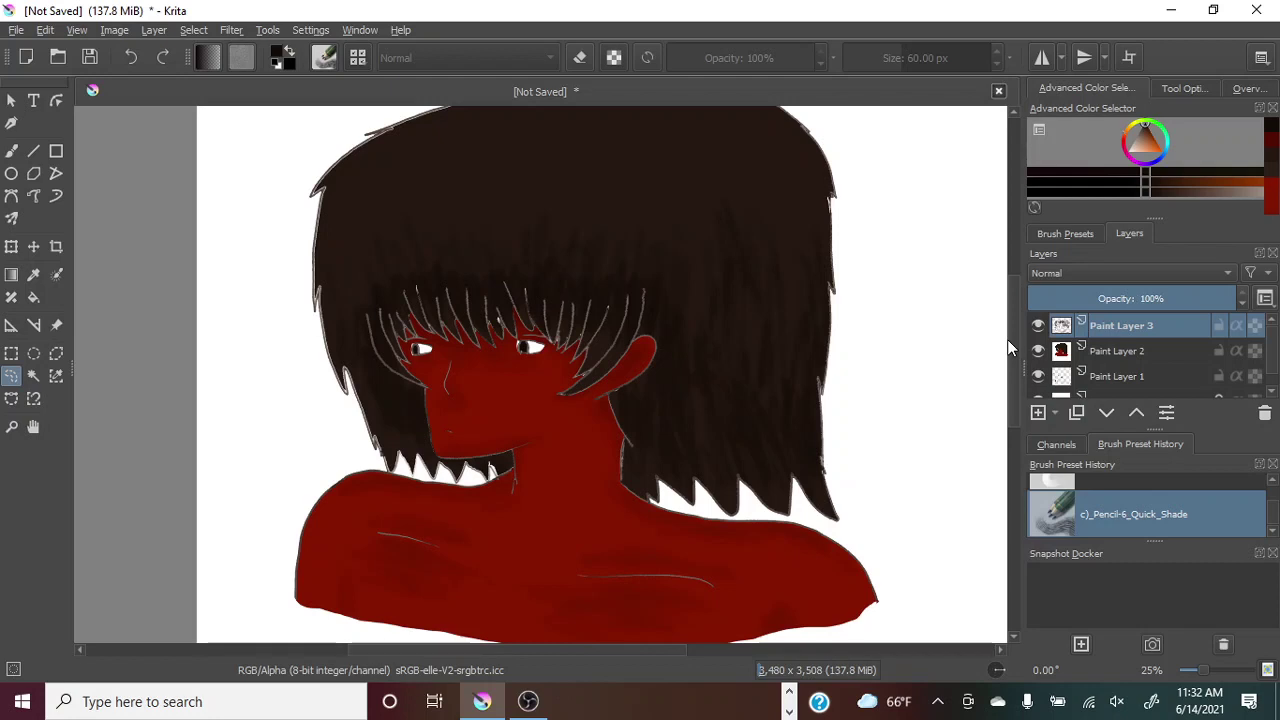
# Toggle Paint Layer 3's bangs linework on and off to compare, leaving it visible.
pyautogui.click(1037, 326)
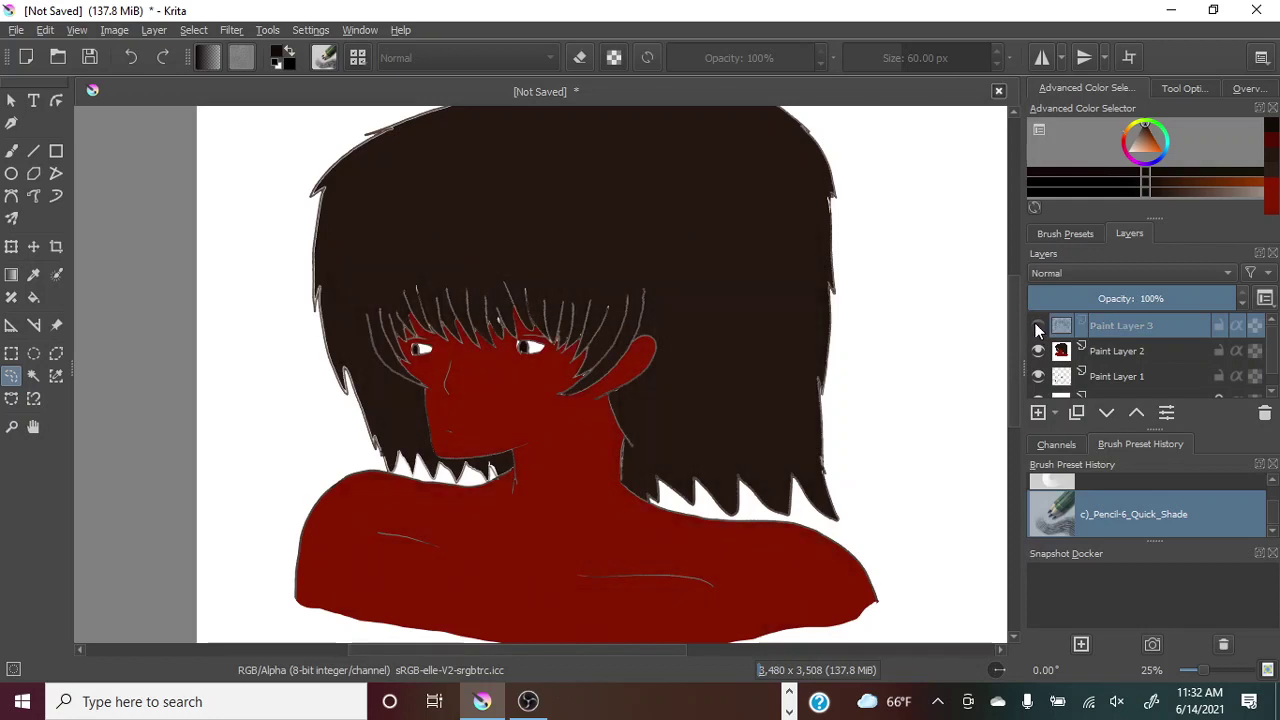
pyautogui.click(1037, 327)
pyautogui.click(1037, 326)
pyautogui.click(1037, 326)
pyautogui.click(1037, 326)
pyautogui.click(1037, 326)
pyautogui.click(1037, 326)
pyautogui.click(1037, 326)
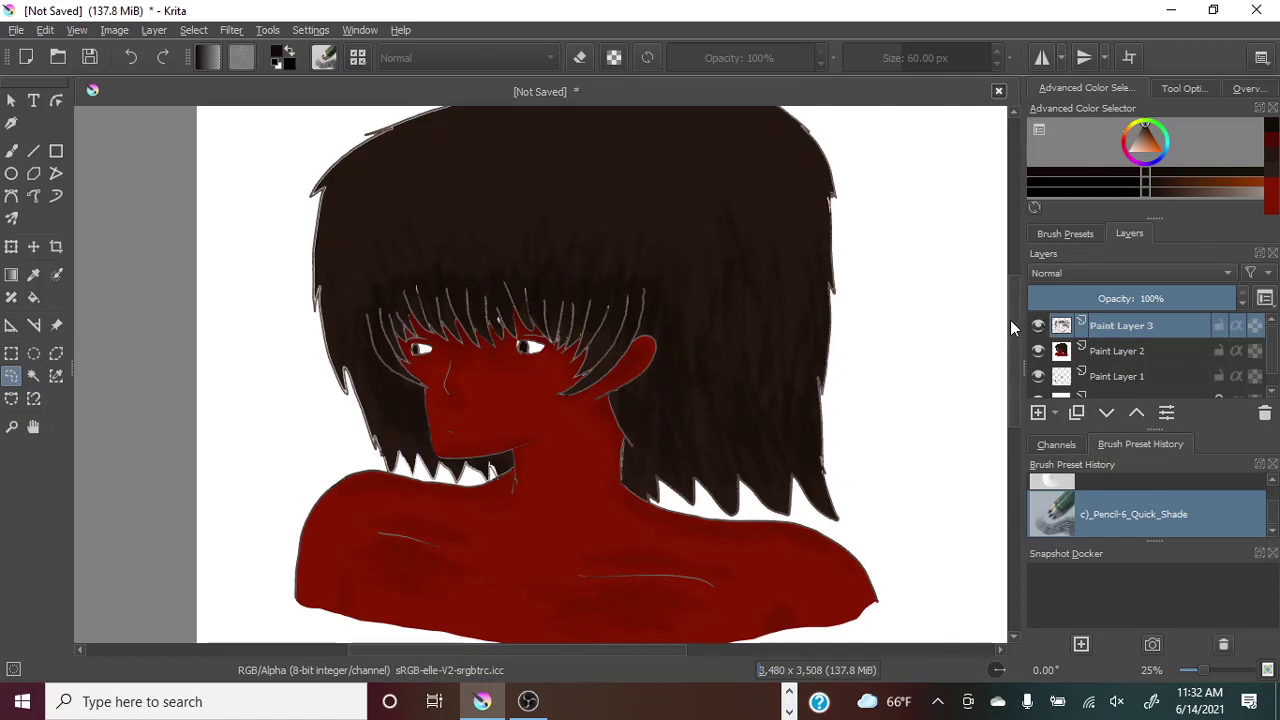
pyautogui.moveTo(1010, 320); pyautogui.dragTo(1009, 307)
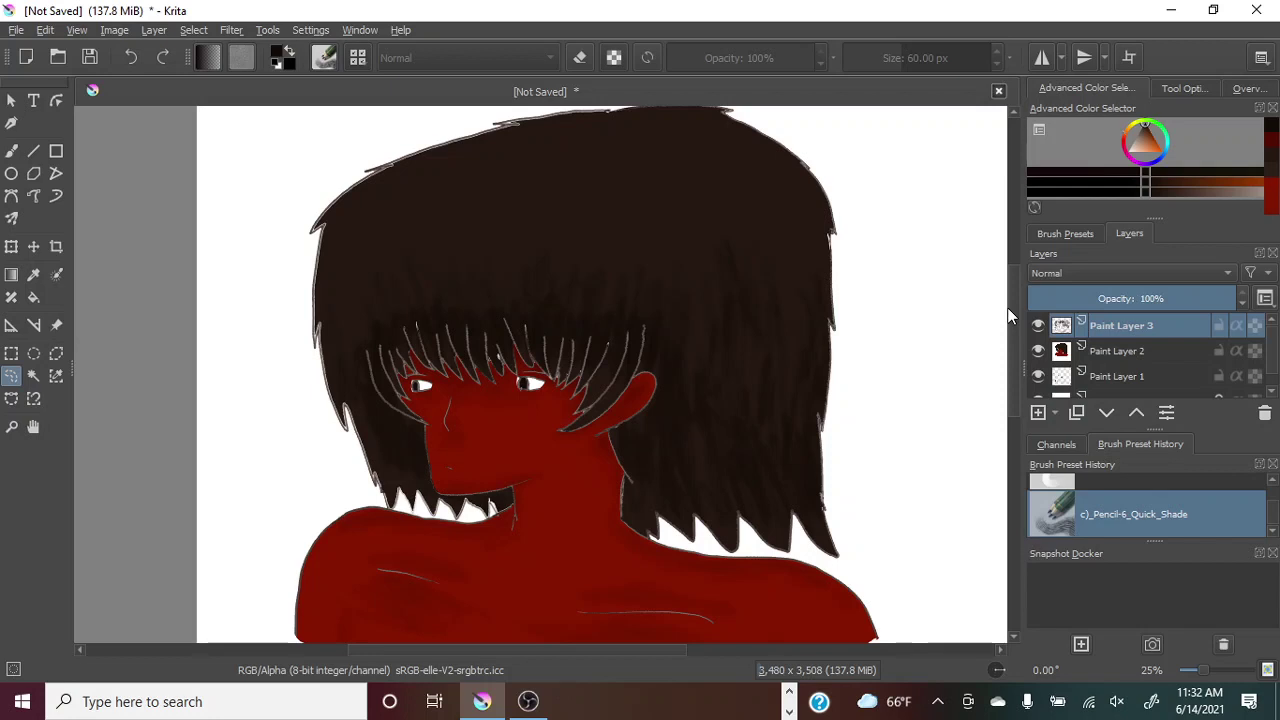
# Paint a faint streak on the left hair and darker streaks on the hair edge near the neck.
pyautogui.click(12, 152)
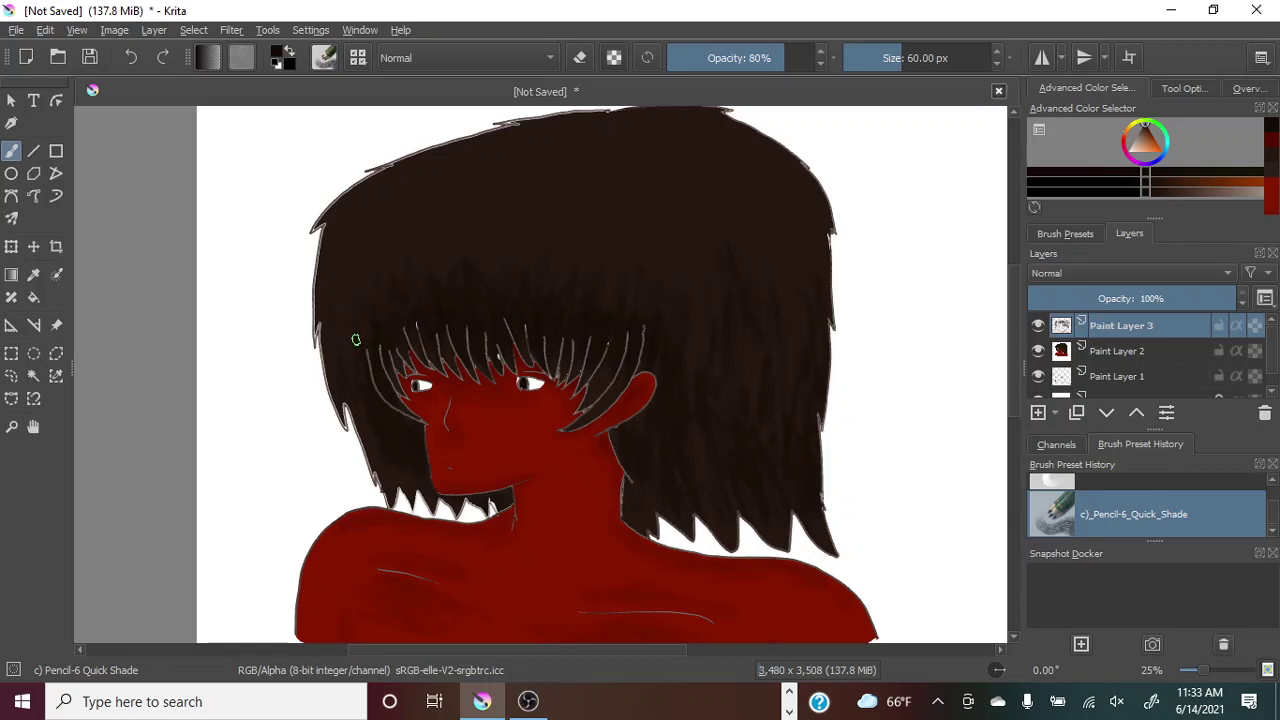
pyautogui.moveTo(355, 340); pyautogui.dragTo(370, 340)
pyautogui.moveTo(771, 529); pyautogui.dragTo(743, 506)
pyautogui.moveTo(637, 517)
pyautogui.mouseDown()
pyautogui.moveTo(631, 491)
pyautogui.moveTo(634, 523)
pyautogui.moveTo(654, 460)
pyautogui.mouseUp()
# Select the whole hair area with Contiguous Selection at fuzziness 25.
pyautogui.click(33, 379)
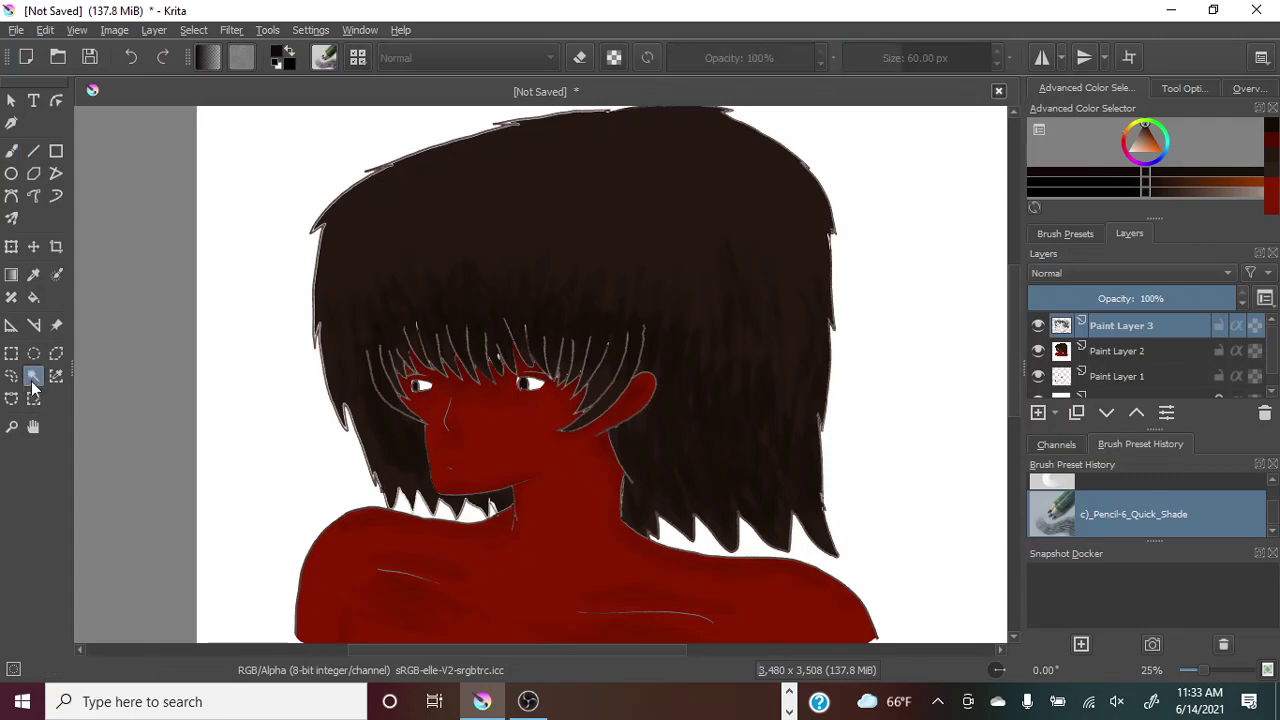
pyautogui.click(726, 348)
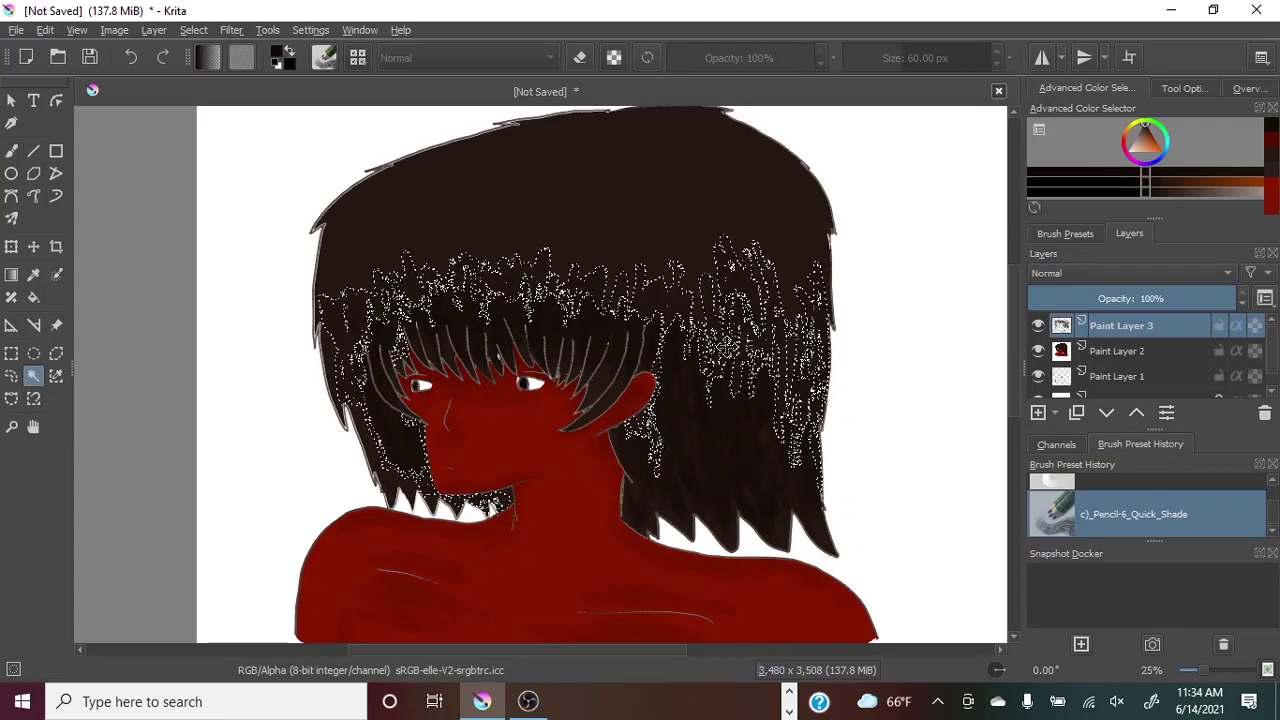
pyautogui.click(1184, 88)
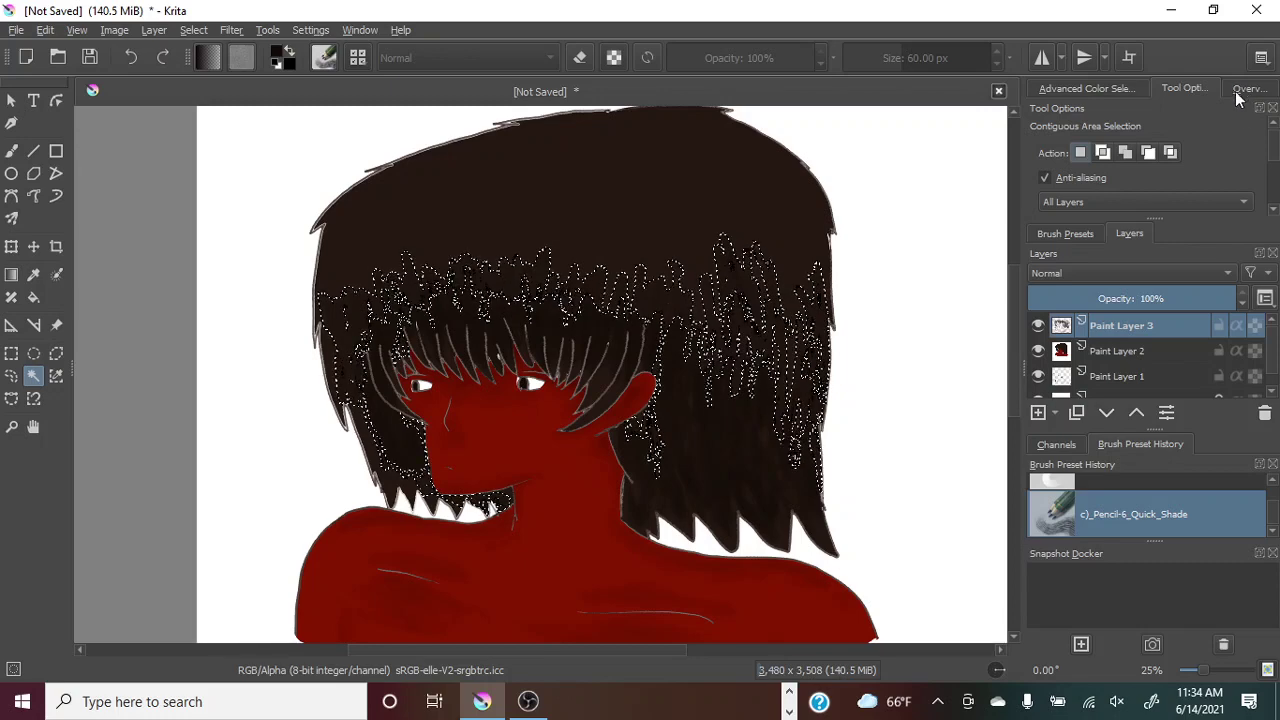
pyautogui.scroll(-3, 1200, 175)
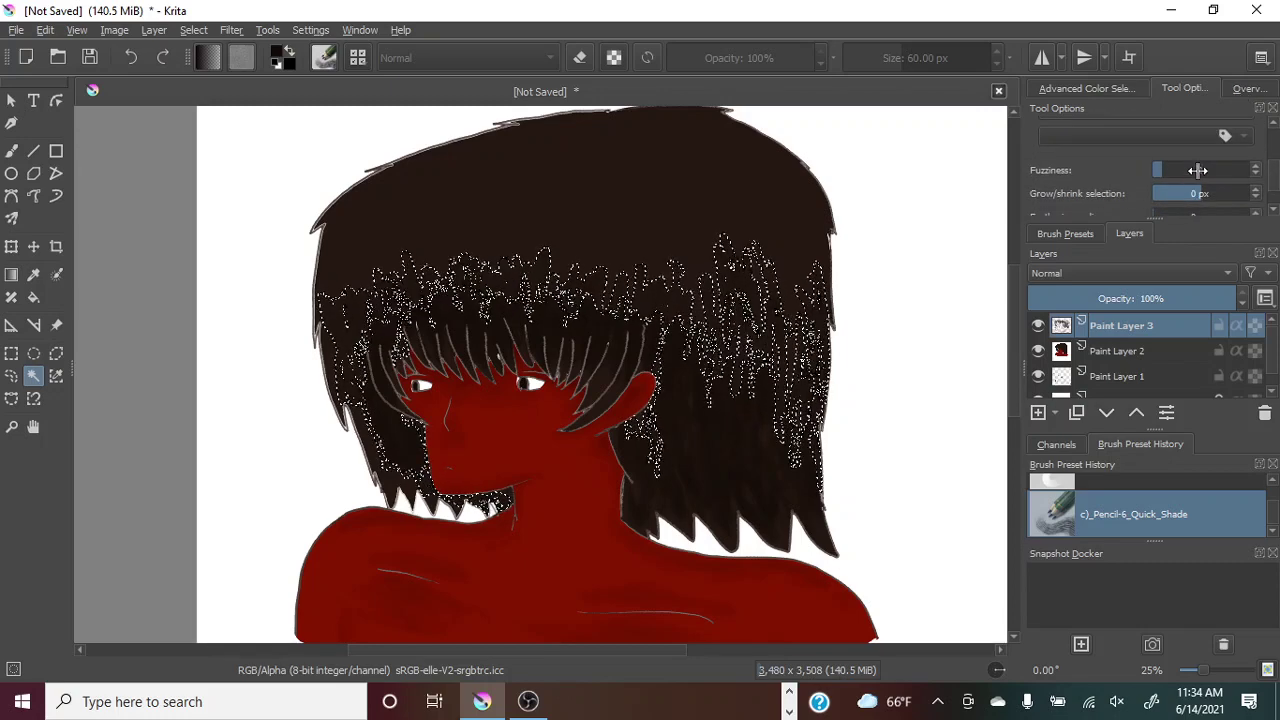
pyautogui.click(1197, 170)
pyautogui.click(895, 398)
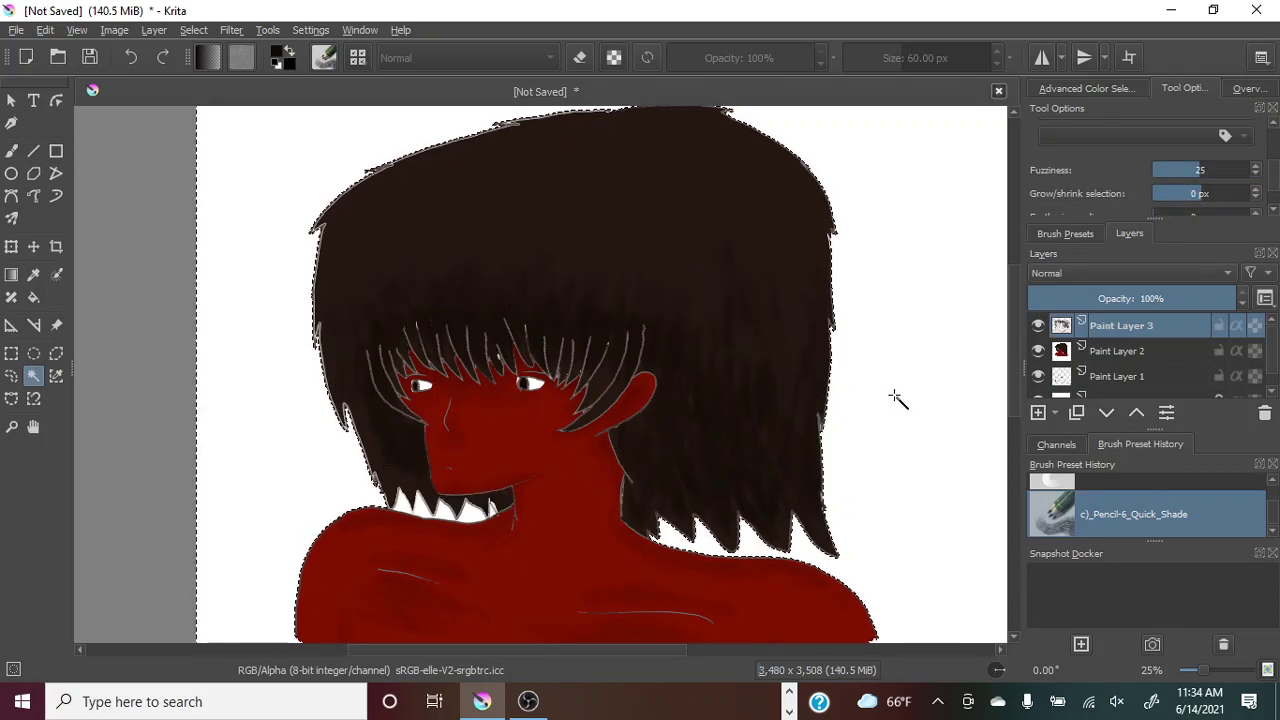
pyautogui.click(716, 418)
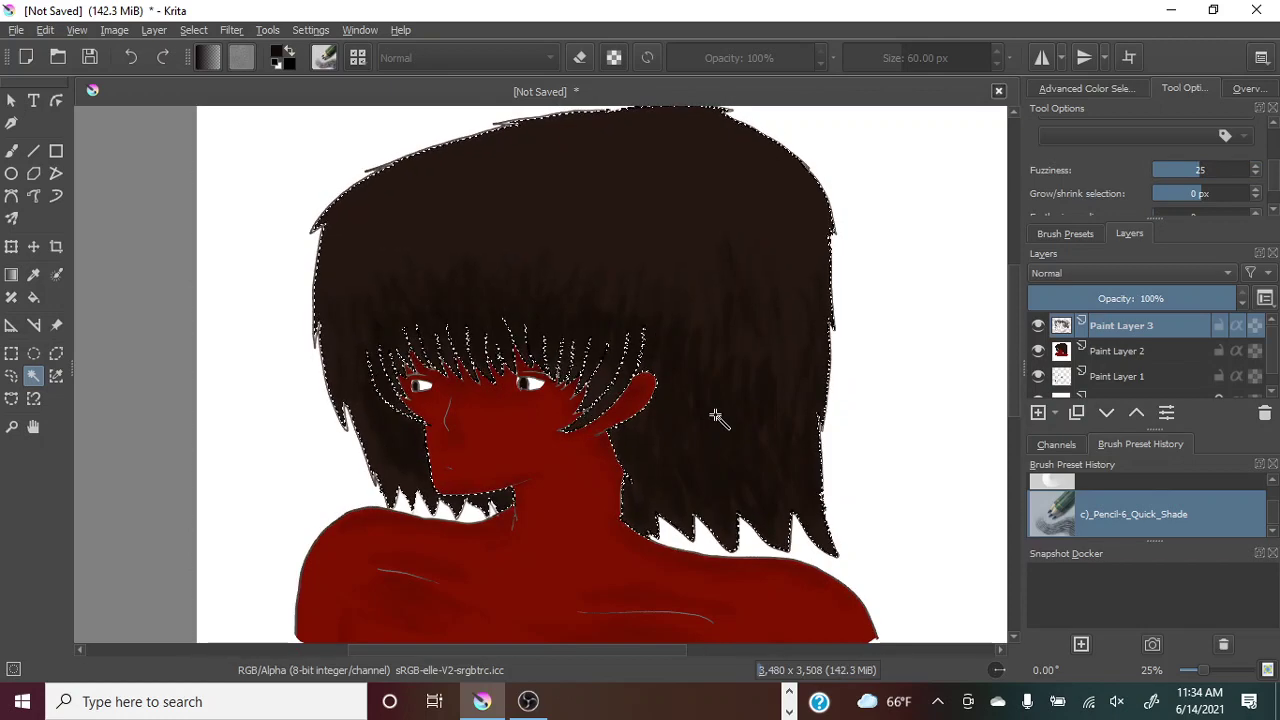
pyautogui.click(11, 151)
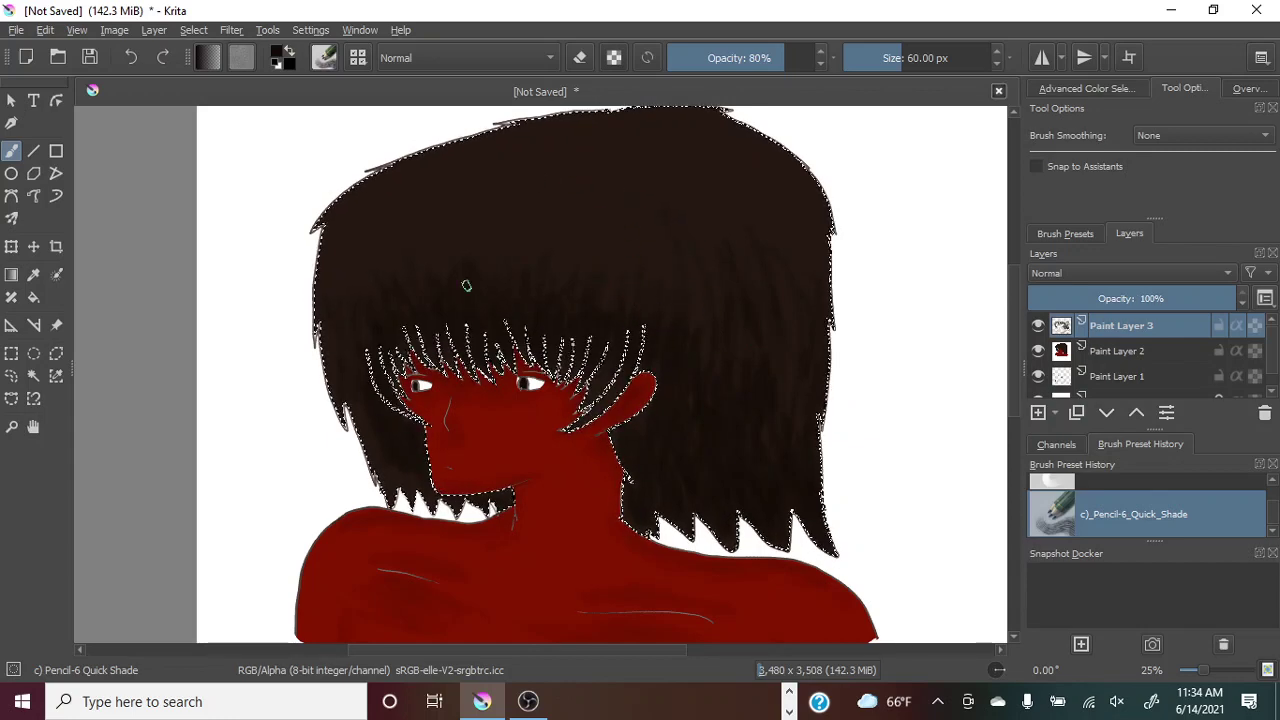
# Paint two more dark streaks on the hair, finally undoing the second one.
pyautogui.moveTo(466, 286); pyautogui.dragTo(443, 171)
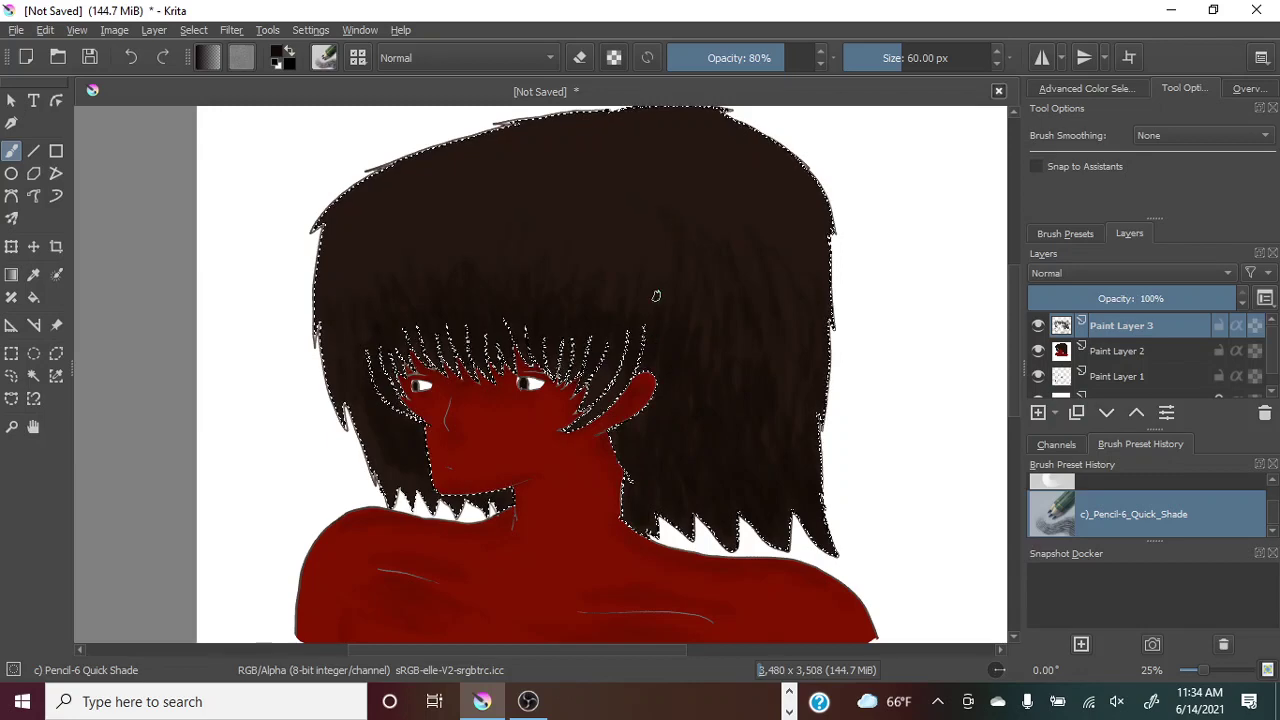
pyautogui.moveTo(668, 309); pyautogui.dragTo(708, 357)
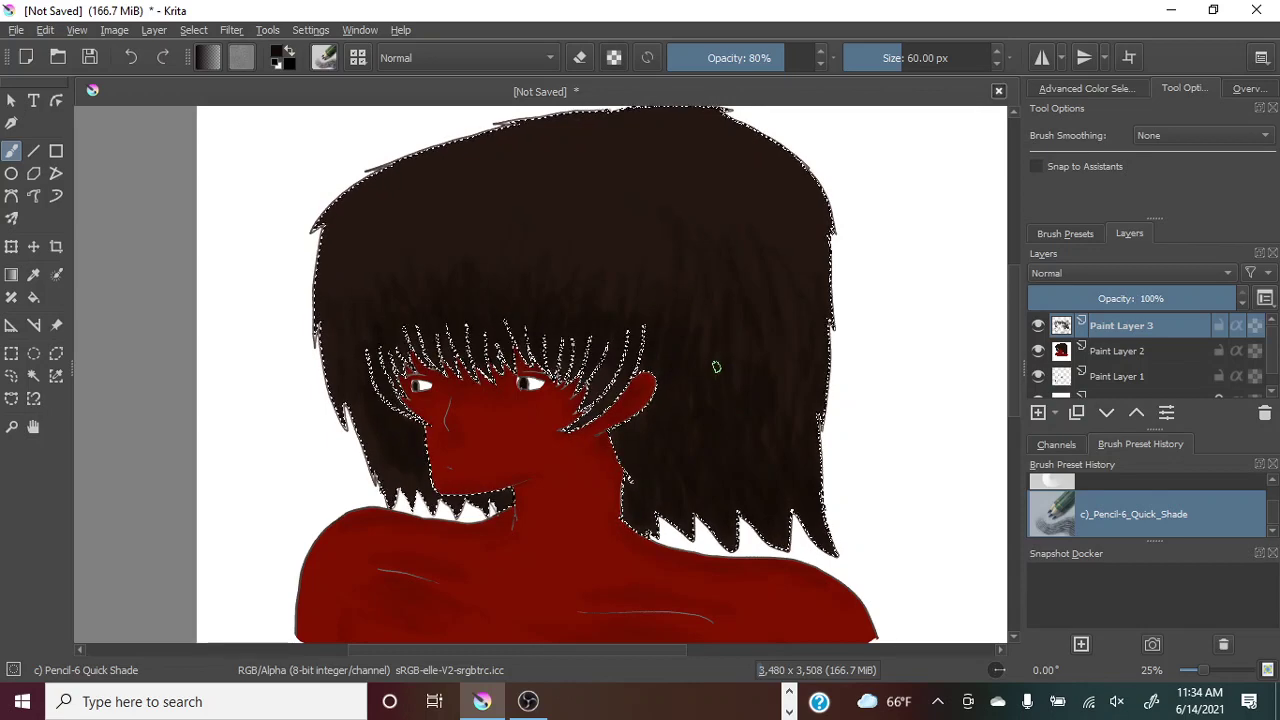
pyautogui.hotkey('ctrl', 'z')
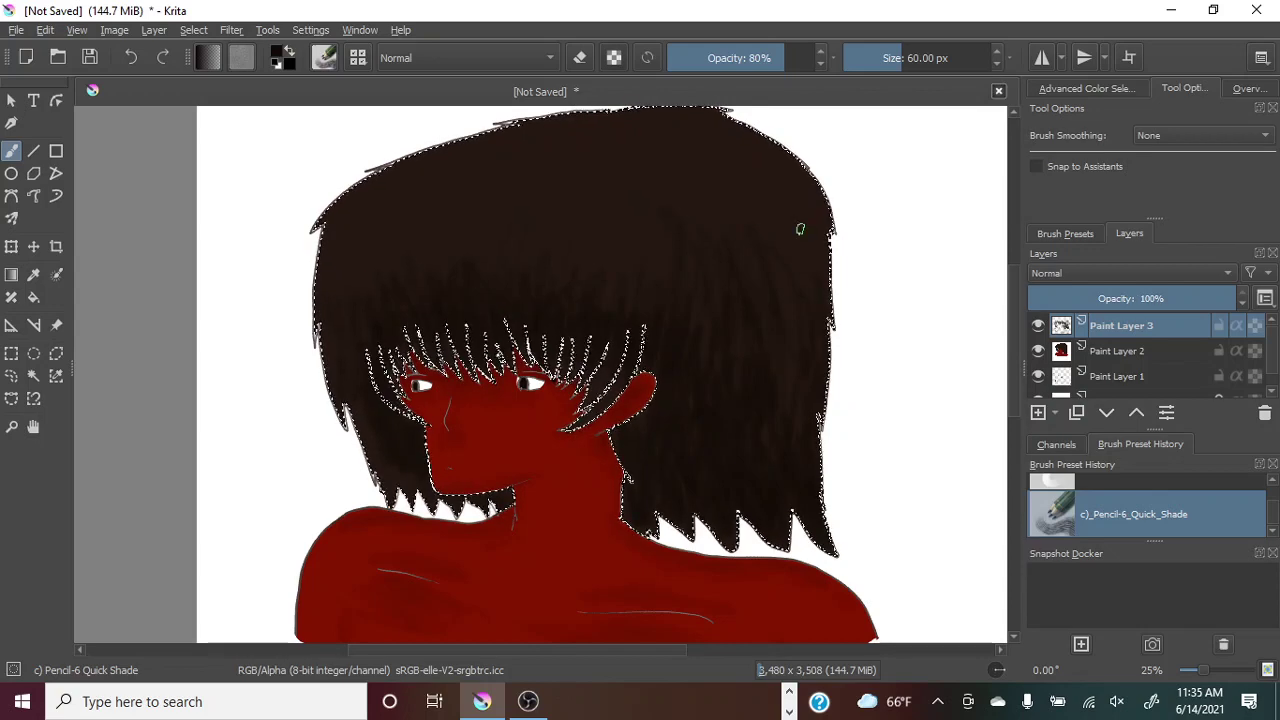
pyautogui.hotkey('ctrl', 'shift', 'z')
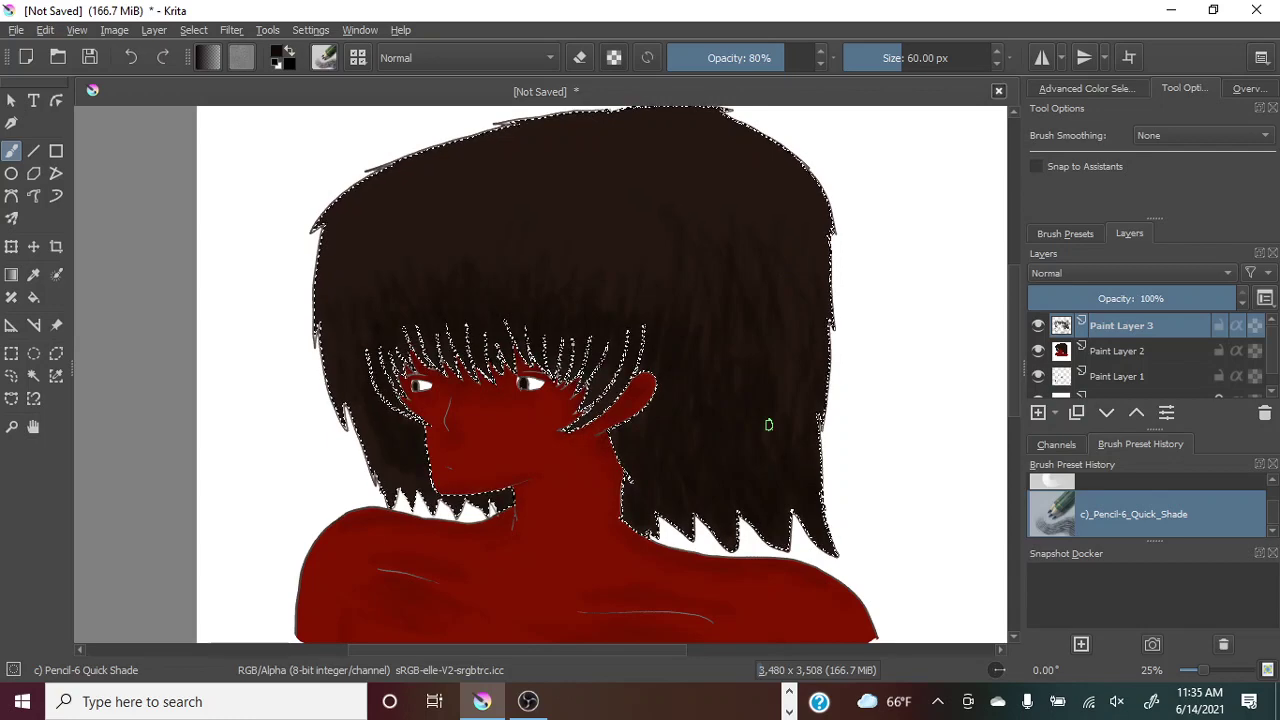
pyautogui.hotkey('ctrl', 'z')
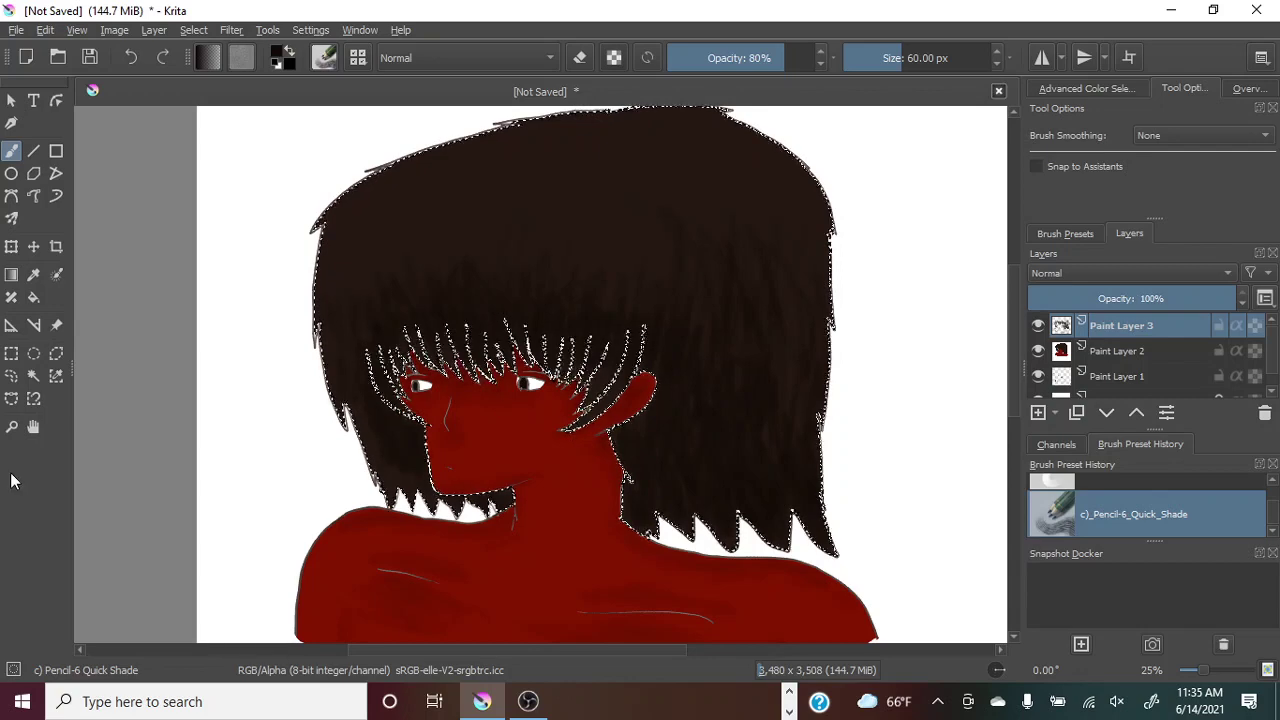
pyautogui.click(11, 375)
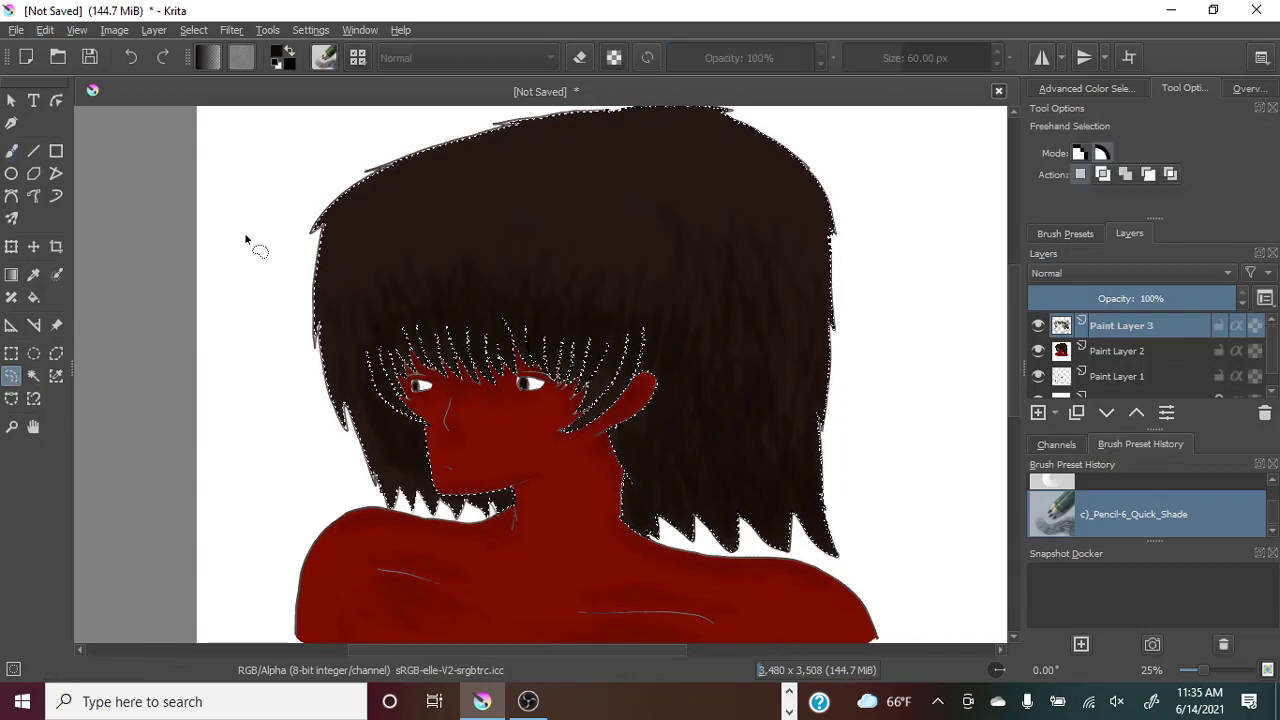
pyautogui.click(246, 232)
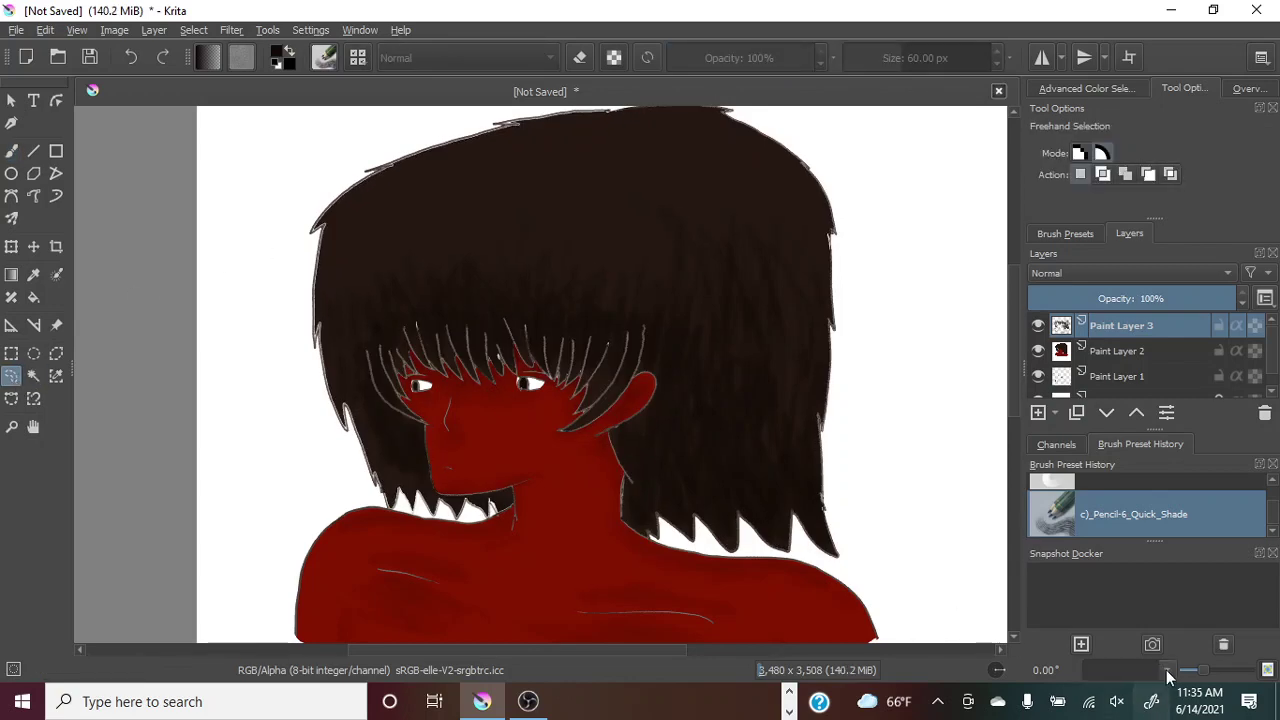
pyautogui.scroll(1, 1217, 670)
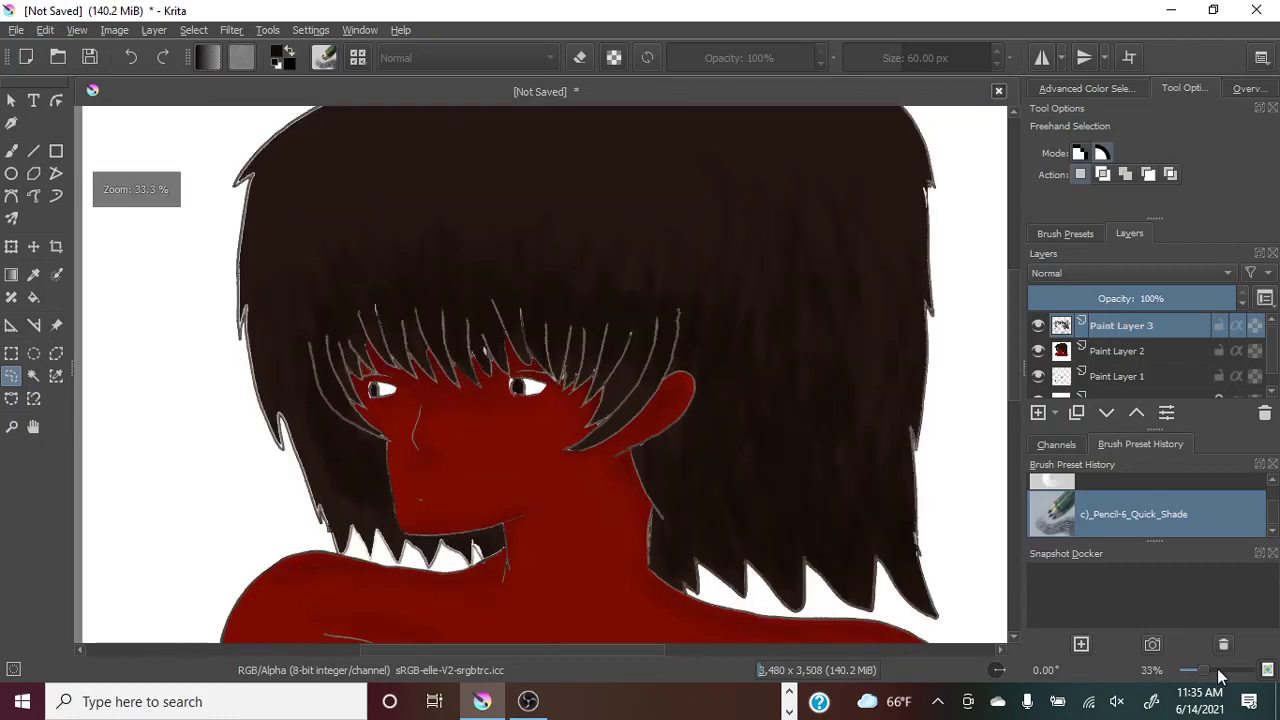
pyautogui.scroll(3, 1217, 668)
pyautogui.scroll(2, 1211, 670)
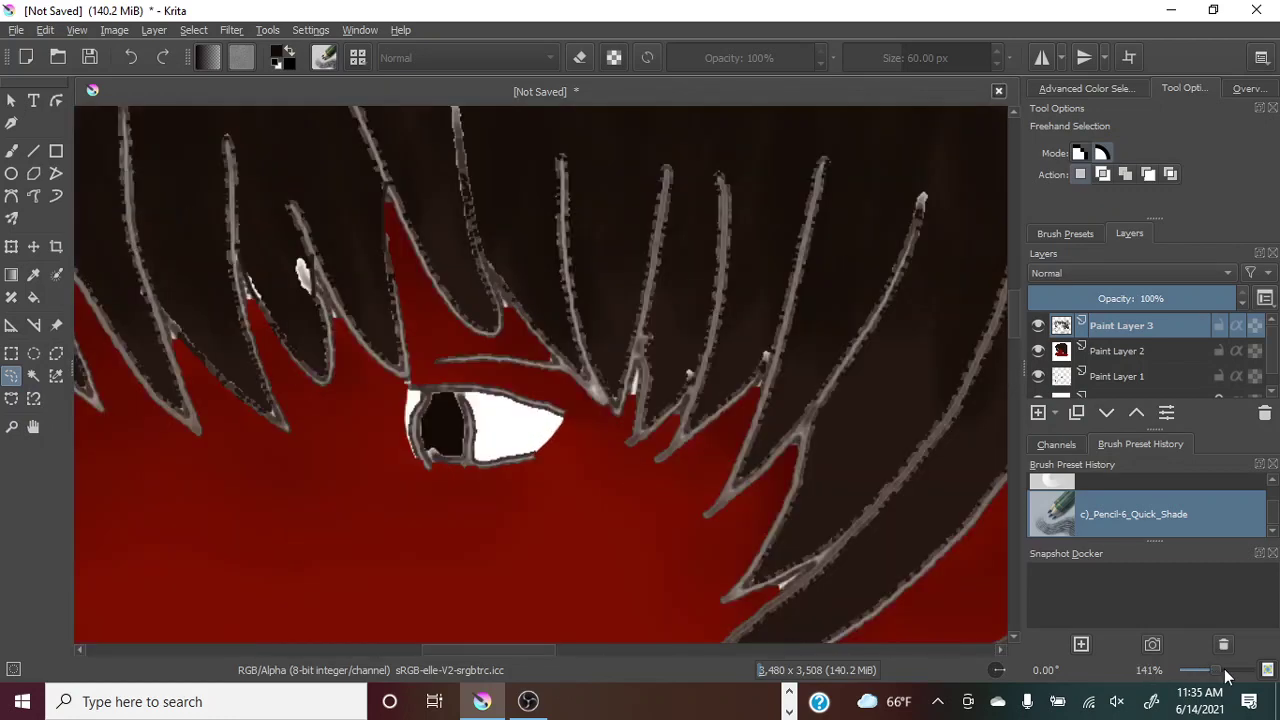
pyautogui.scroll(-3, 1221, 668)
pyautogui.scroll(-2, 1210, 669)
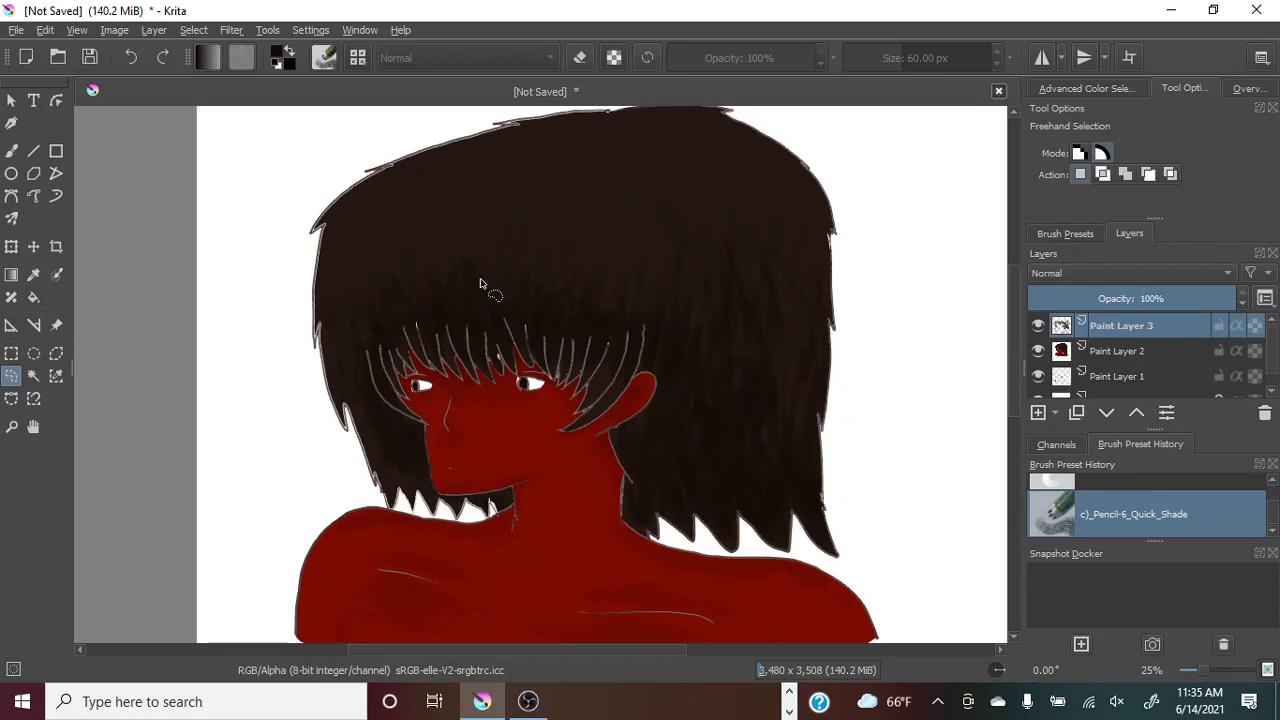
pyautogui.click(138, 57)
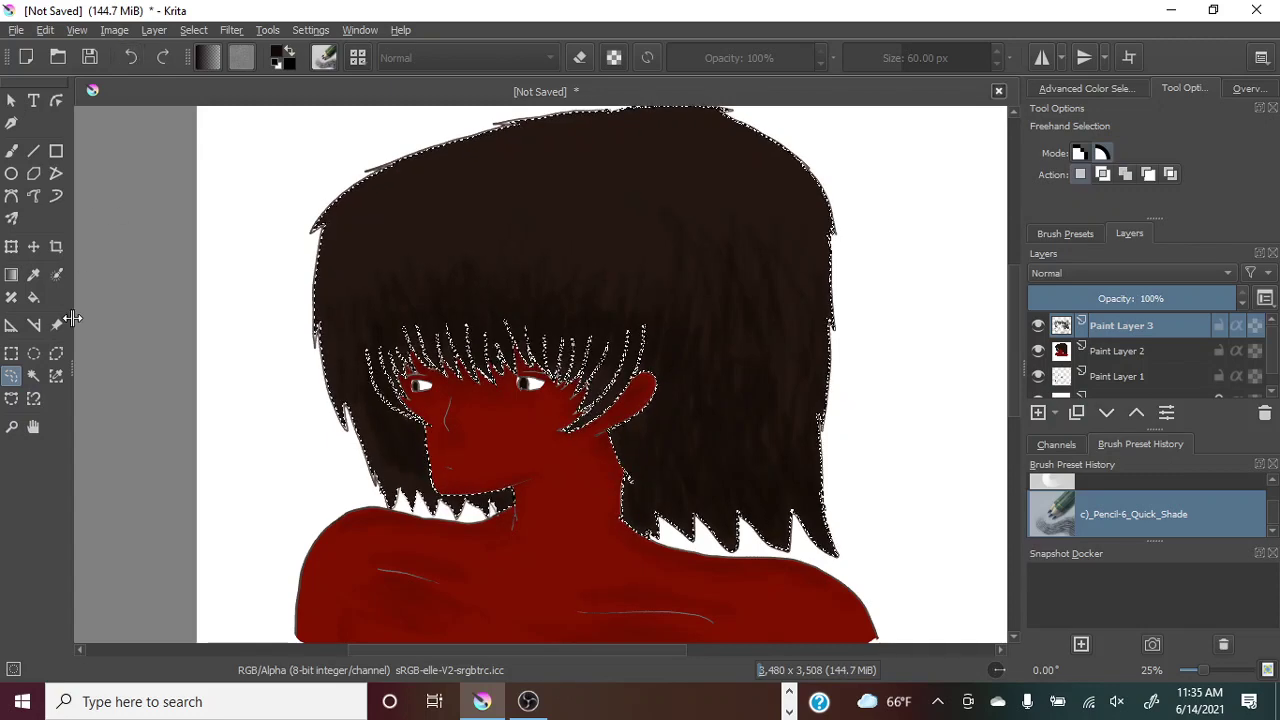
pyautogui.click(600, 403)
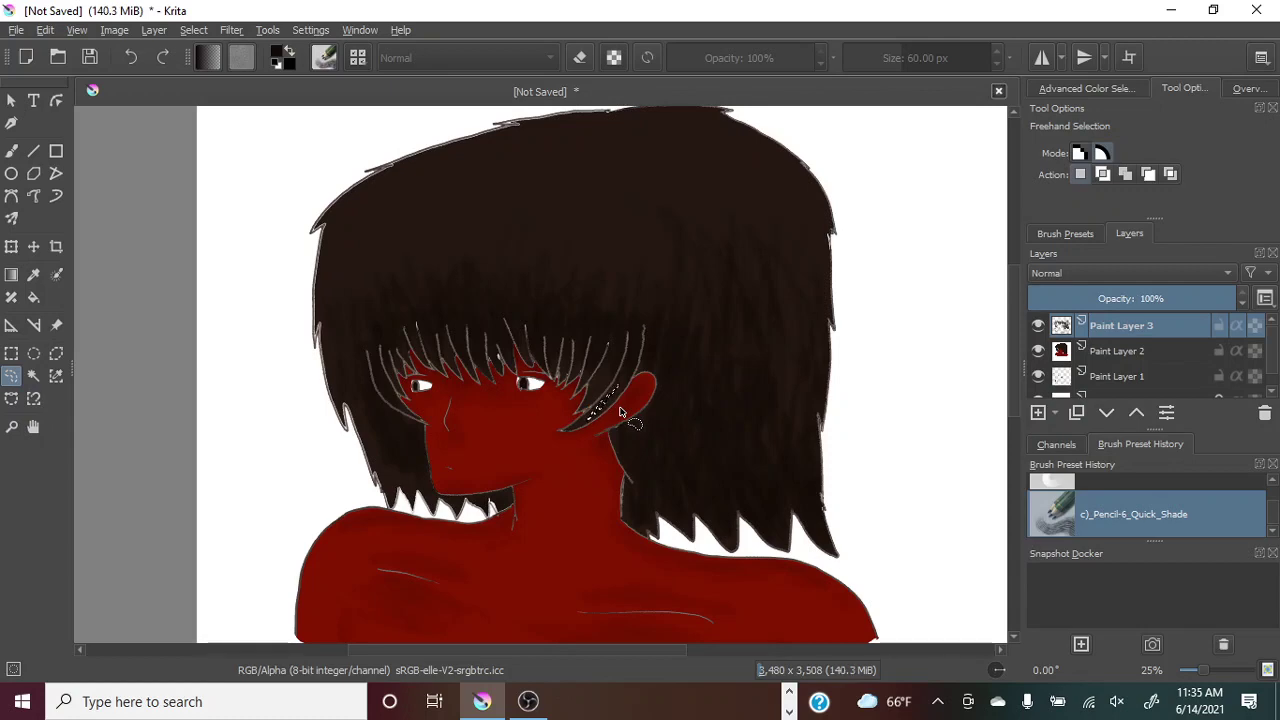
# Paint a darker streak on the hair near the ear and bangs with the Freehand Brush.
pyautogui.click(11, 150)
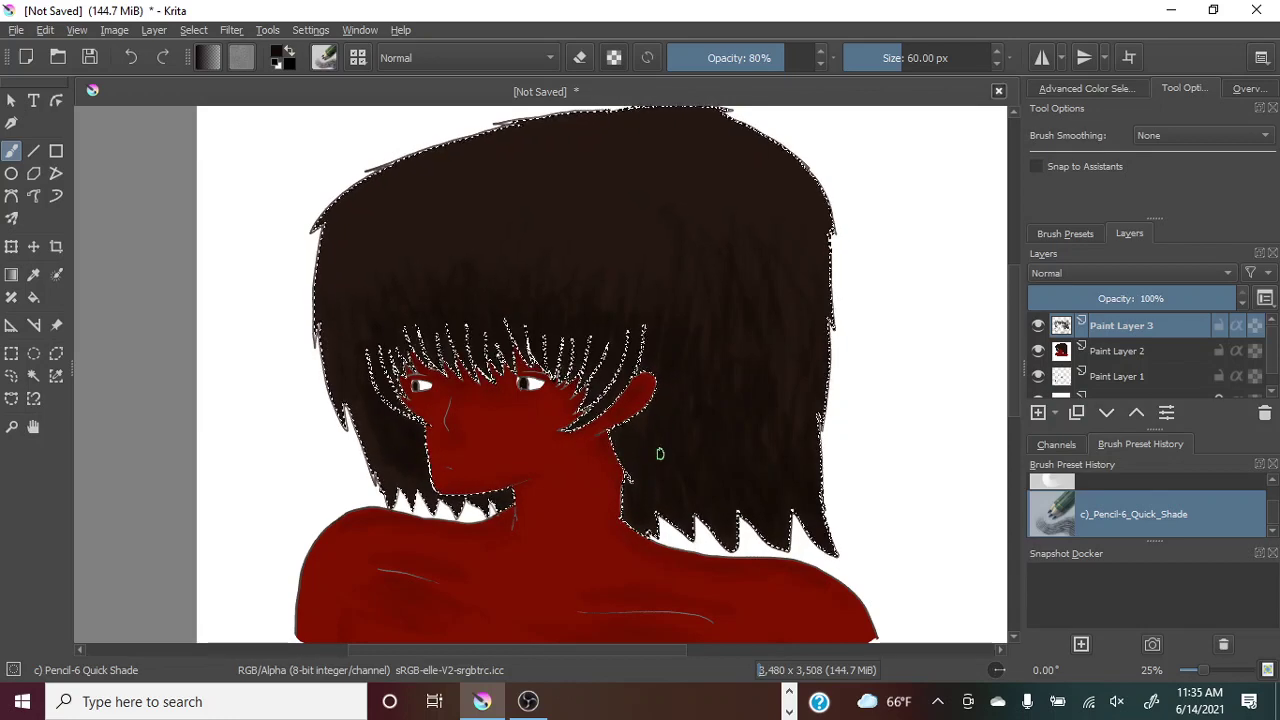
pyautogui.moveTo(628, 448); pyautogui.dragTo(641, 420)
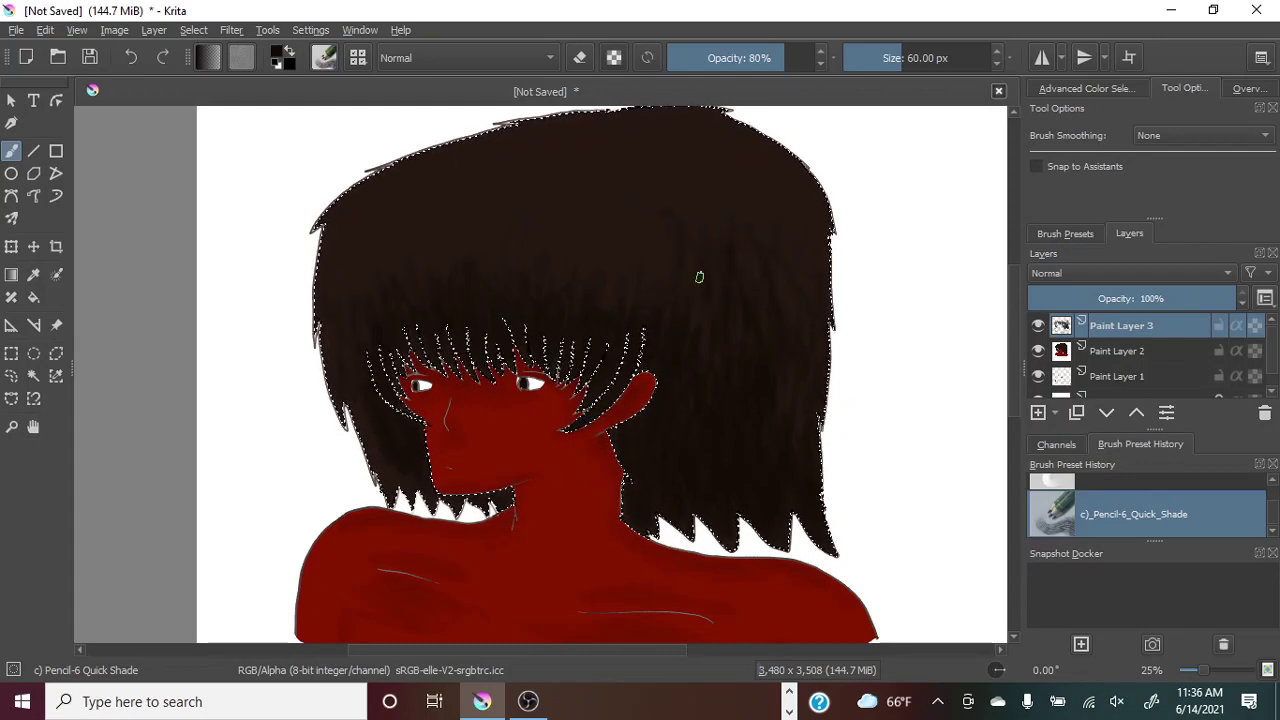
# Undo the latest dark hair stroke and switch to the Freehand Selection tool.
pyautogui.moveTo(711, 286); pyautogui.dragTo(699, 288)
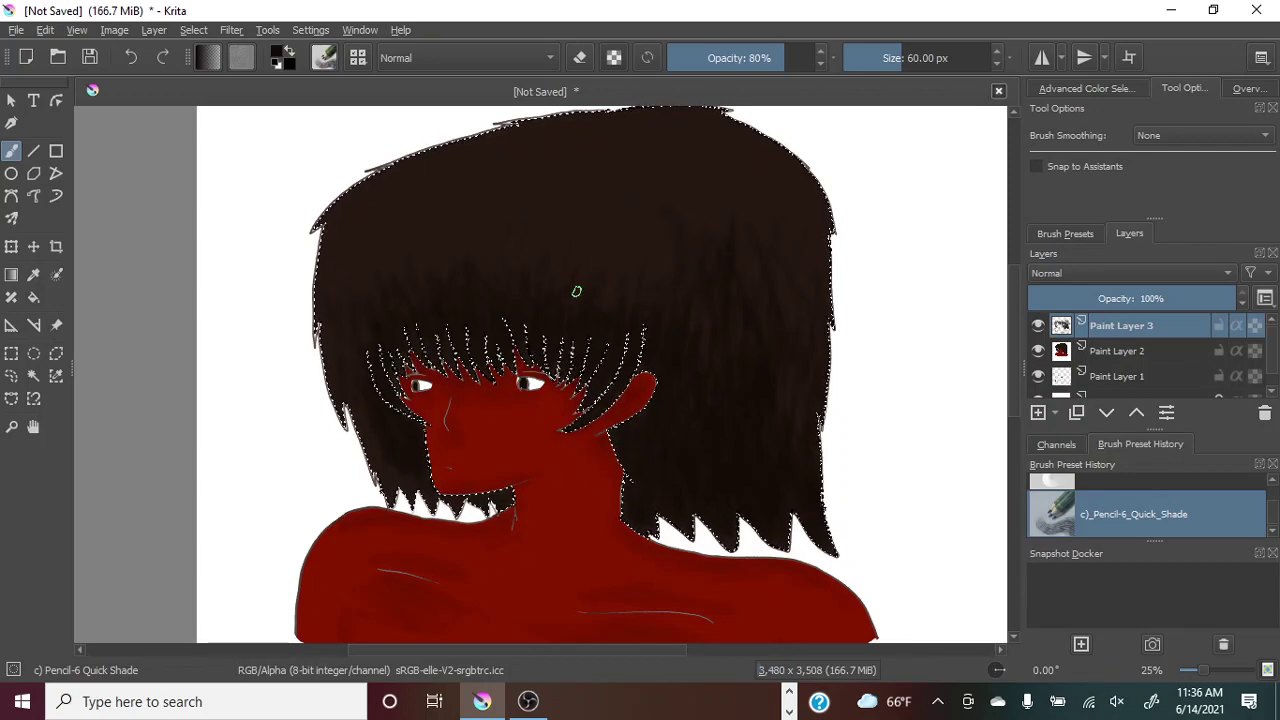
pyautogui.hotkey('ctrl', 'z')
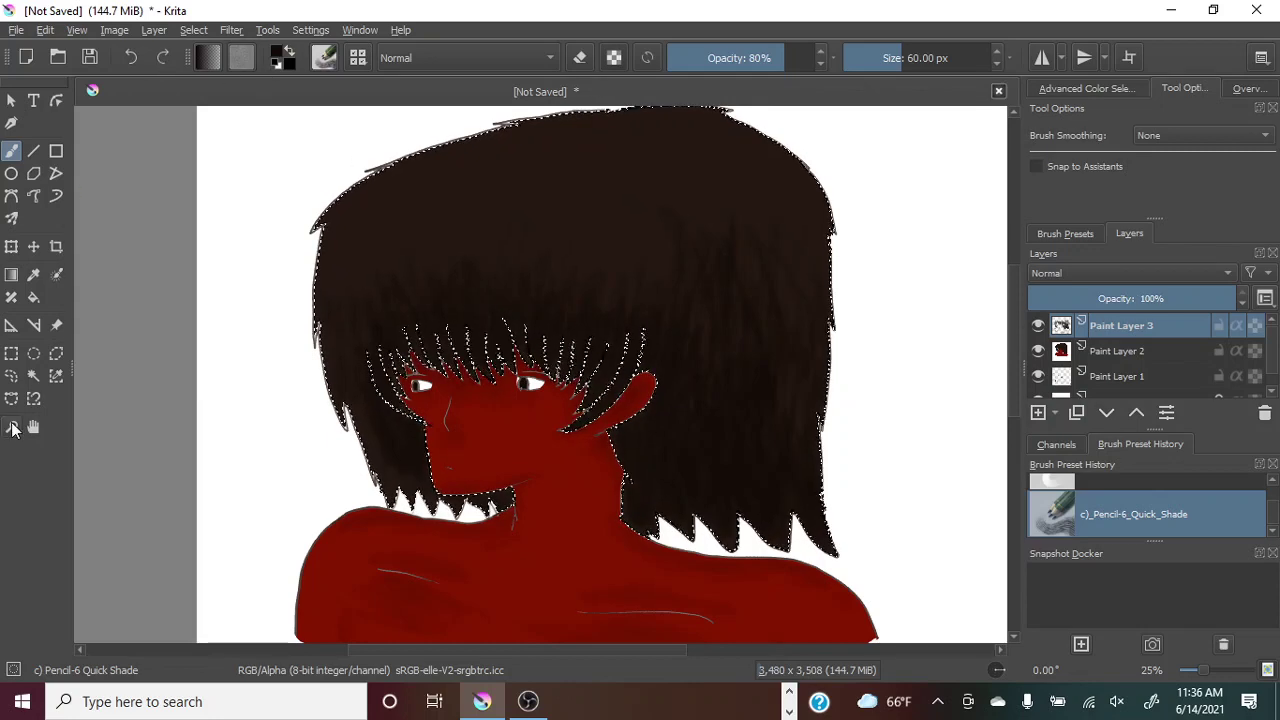
pyautogui.click(13, 379)
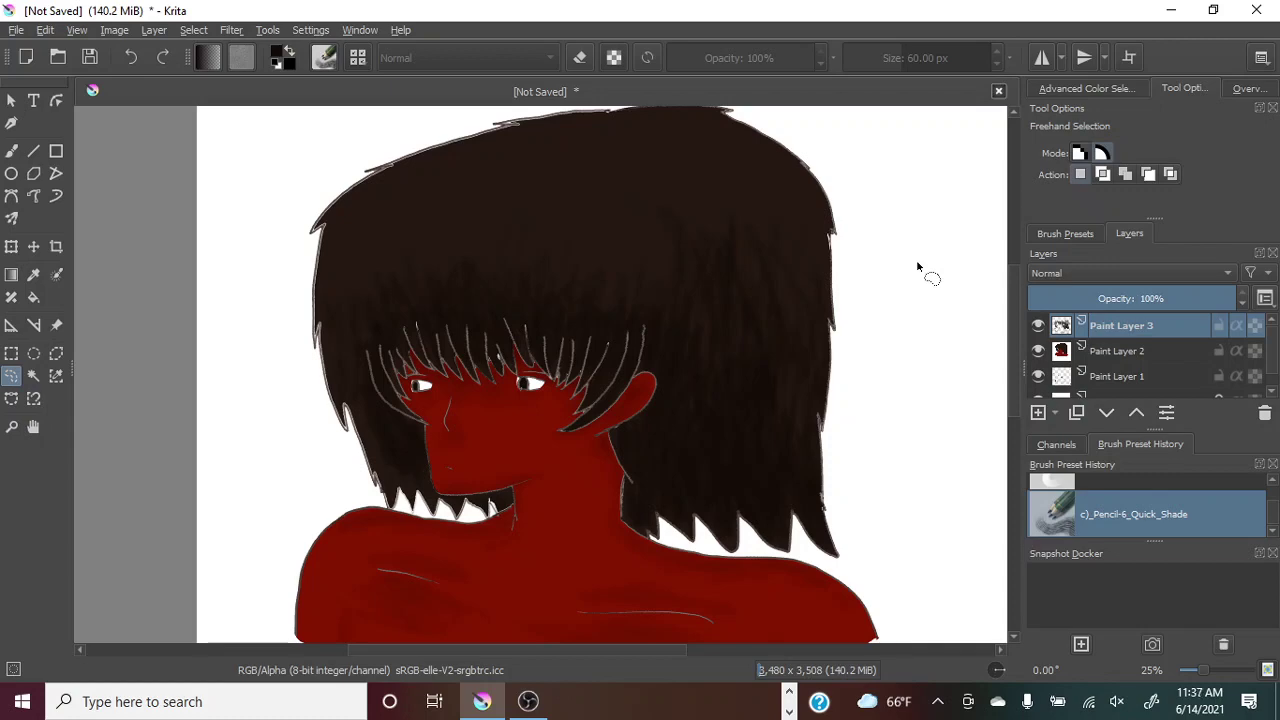
# Undo and redo to restore the hair selection, then return to the Freehand Brush.
pyautogui.click(130, 59)
pyautogui.click(130, 57)
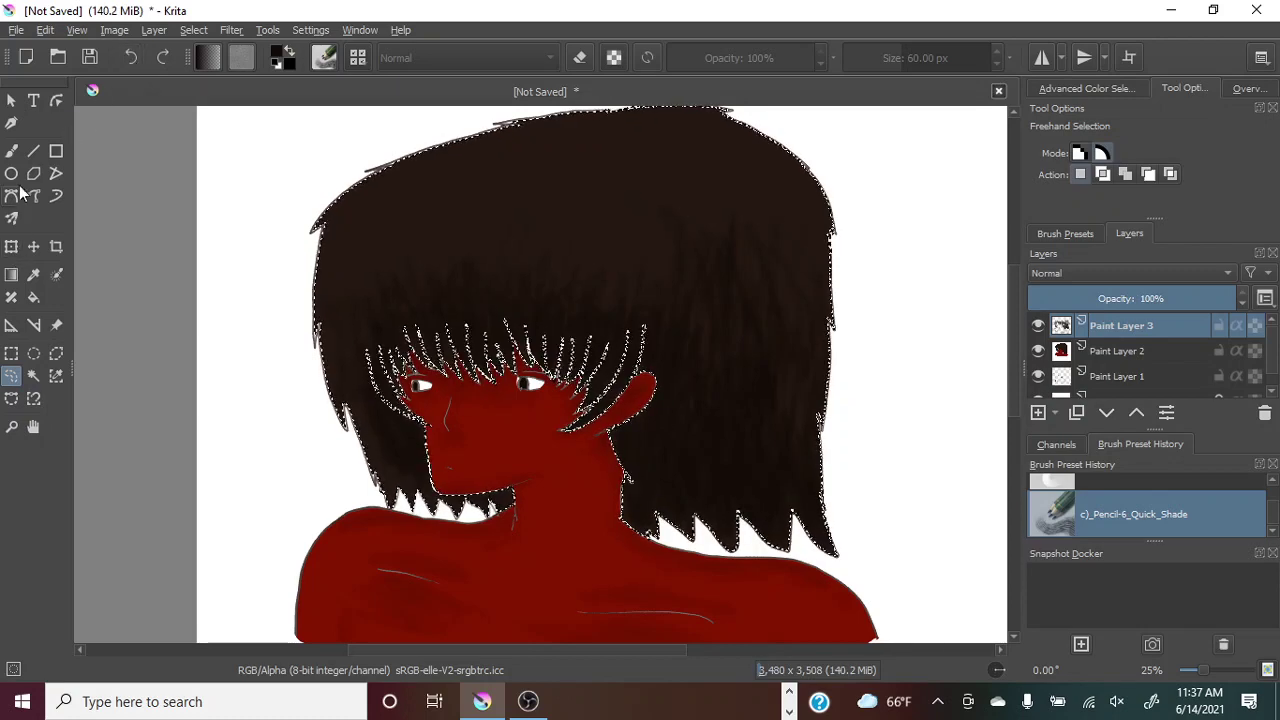
pyautogui.click(11, 151)
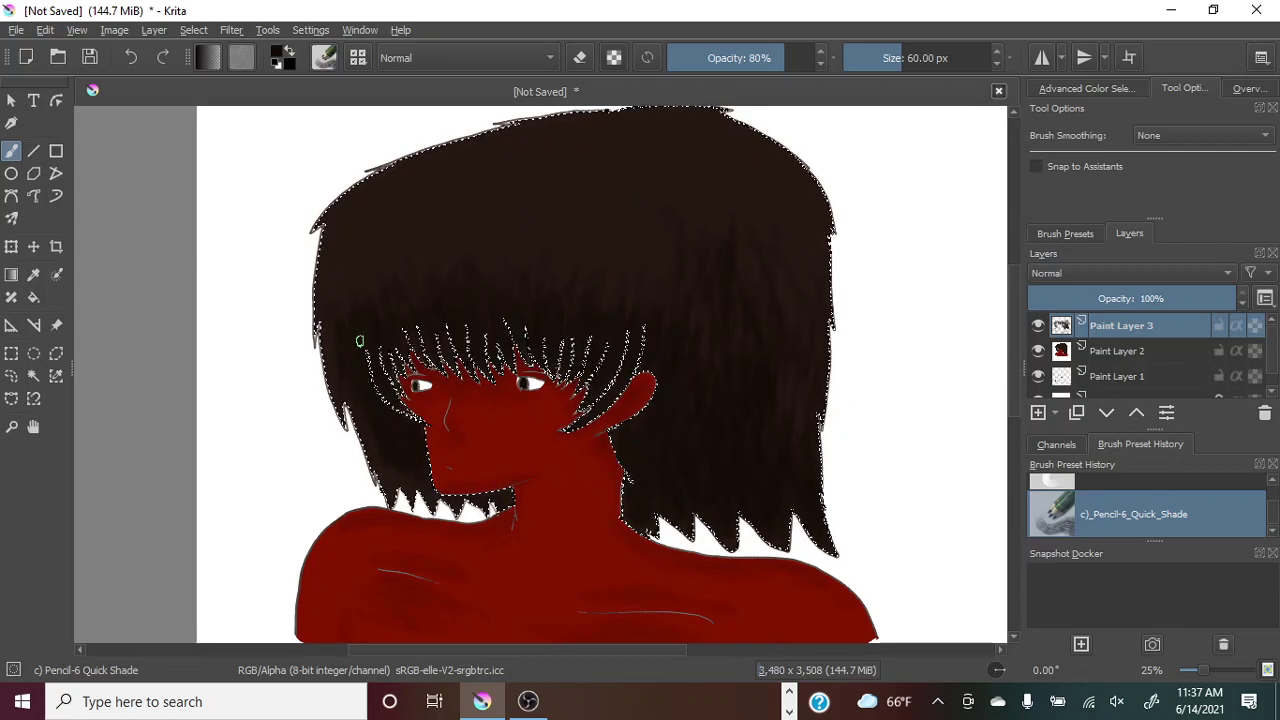
# Paint strands left of the face, deselect the hair, and pan to show the shoulders.
pyautogui.moveTo(360, 340); pyautogui.dragTo(367, 406)
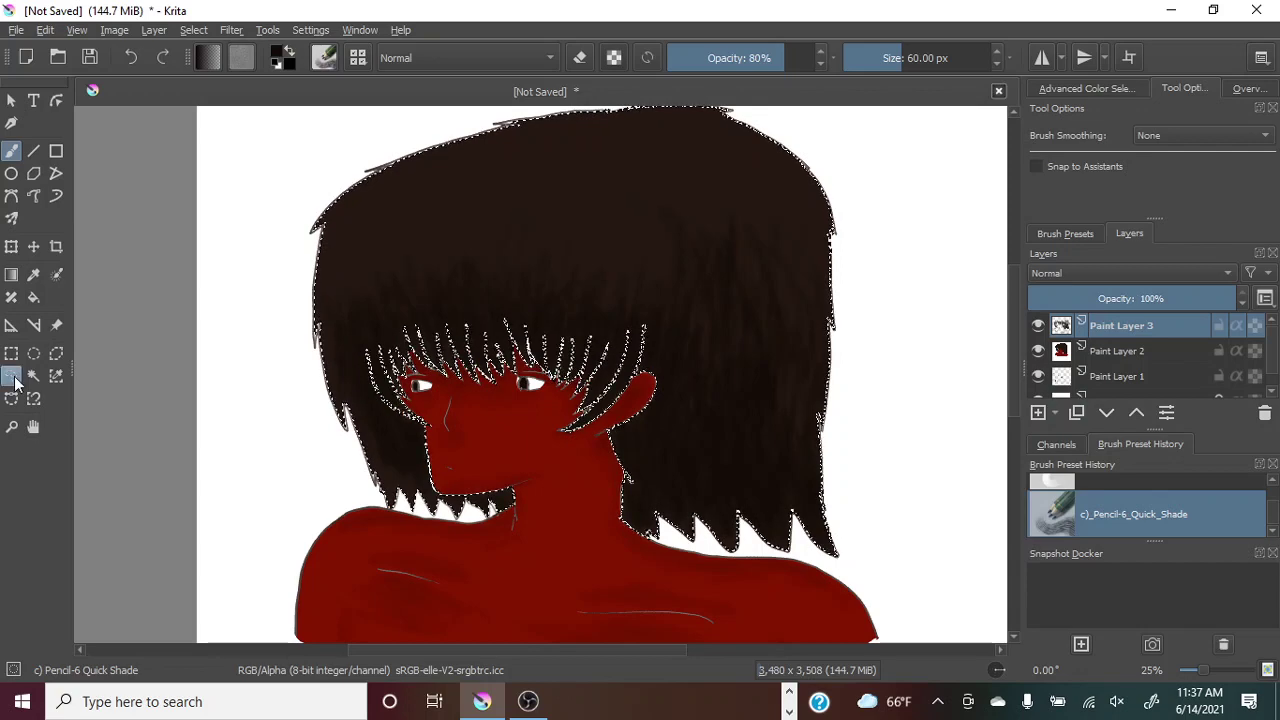
pyautogui.click(12, 376)
pyautogui.click(928, 252)
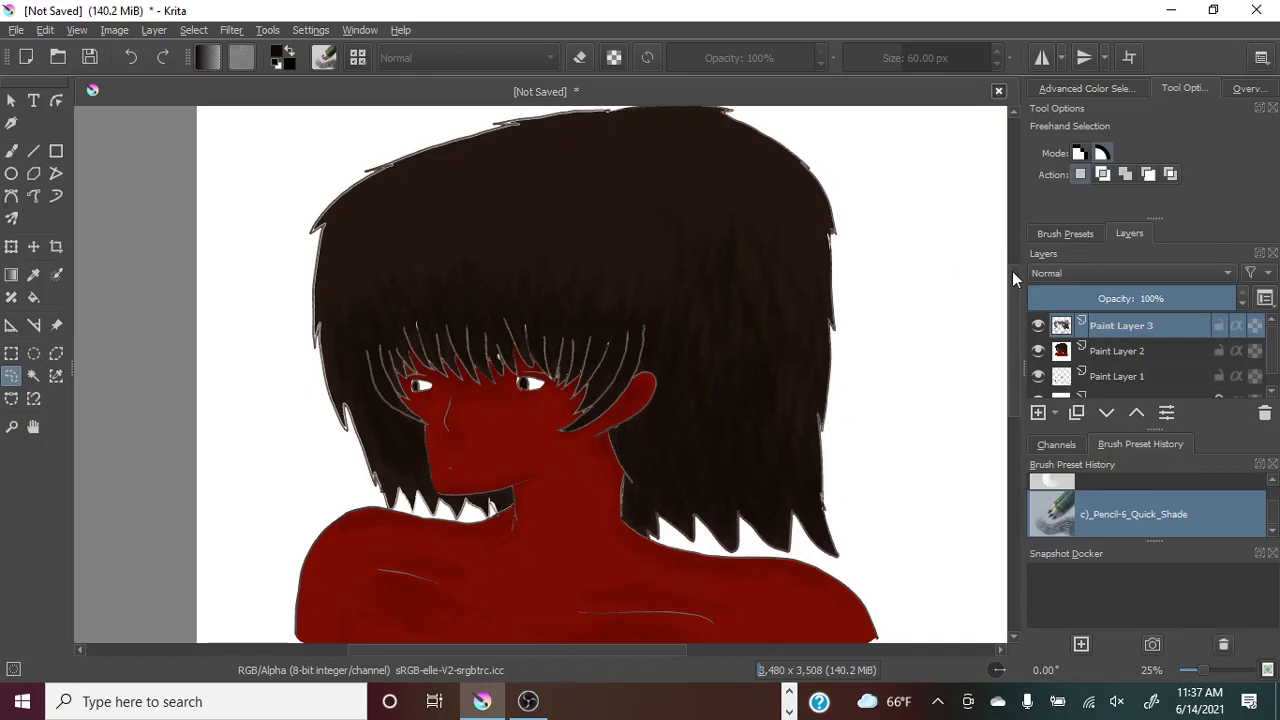
pyautogui.moveTo(1012, 271); pyautogui.dragTo(1011, 284)
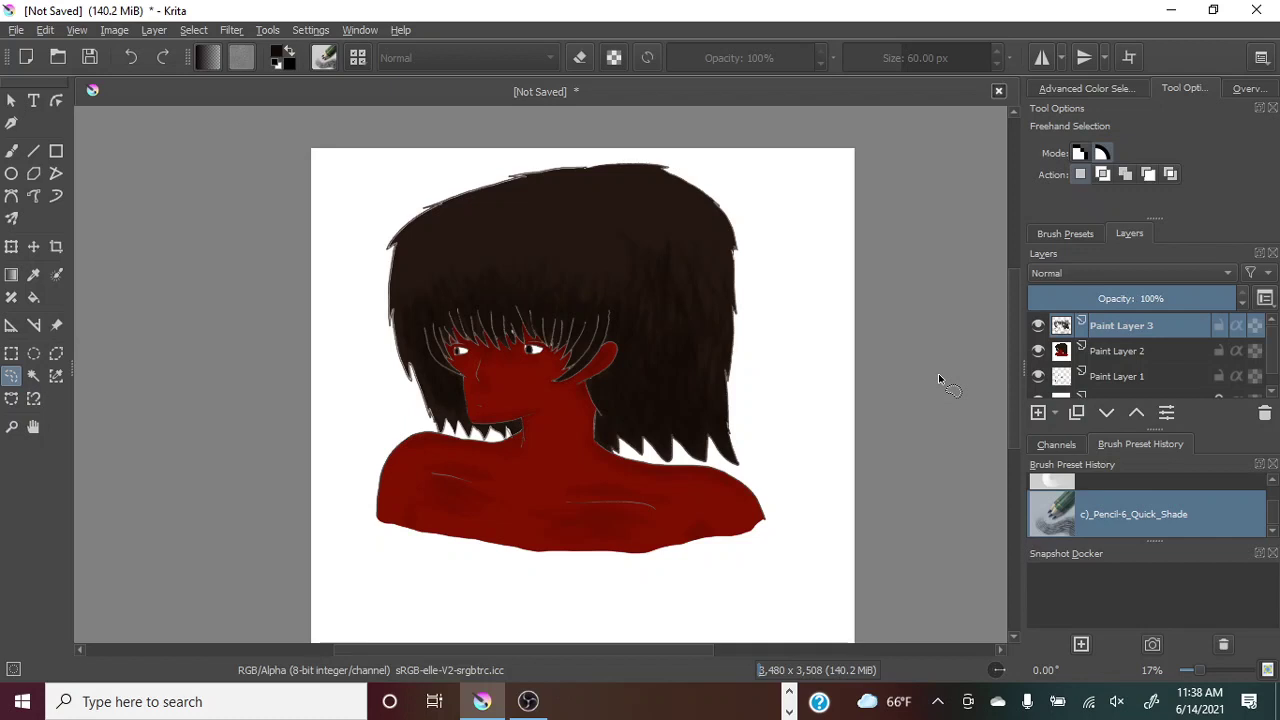
# Toggle Paint Layer 3 and Paint Layer 2 visibility to compare the shading.
pyautogui.click(1038, 326)
pyautogui.click(1038, 326)
pyautogui.click(1038, 326)
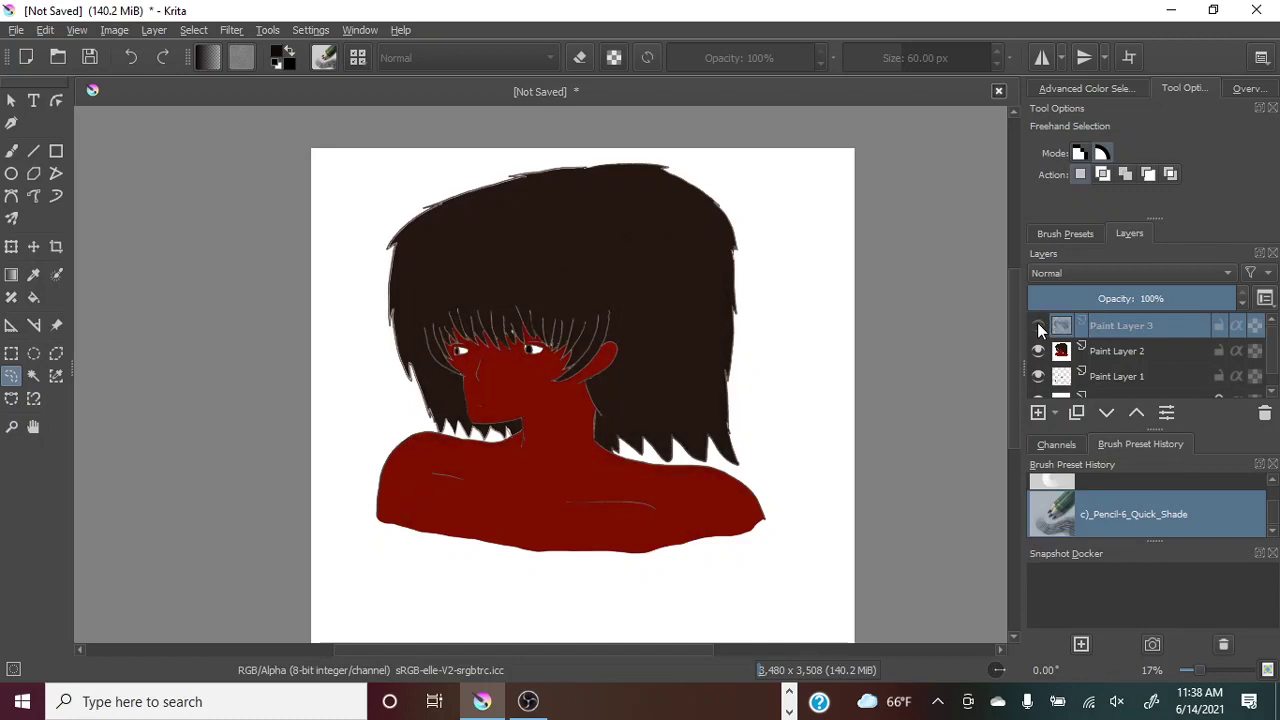
pyautogui.click(1038, 352)
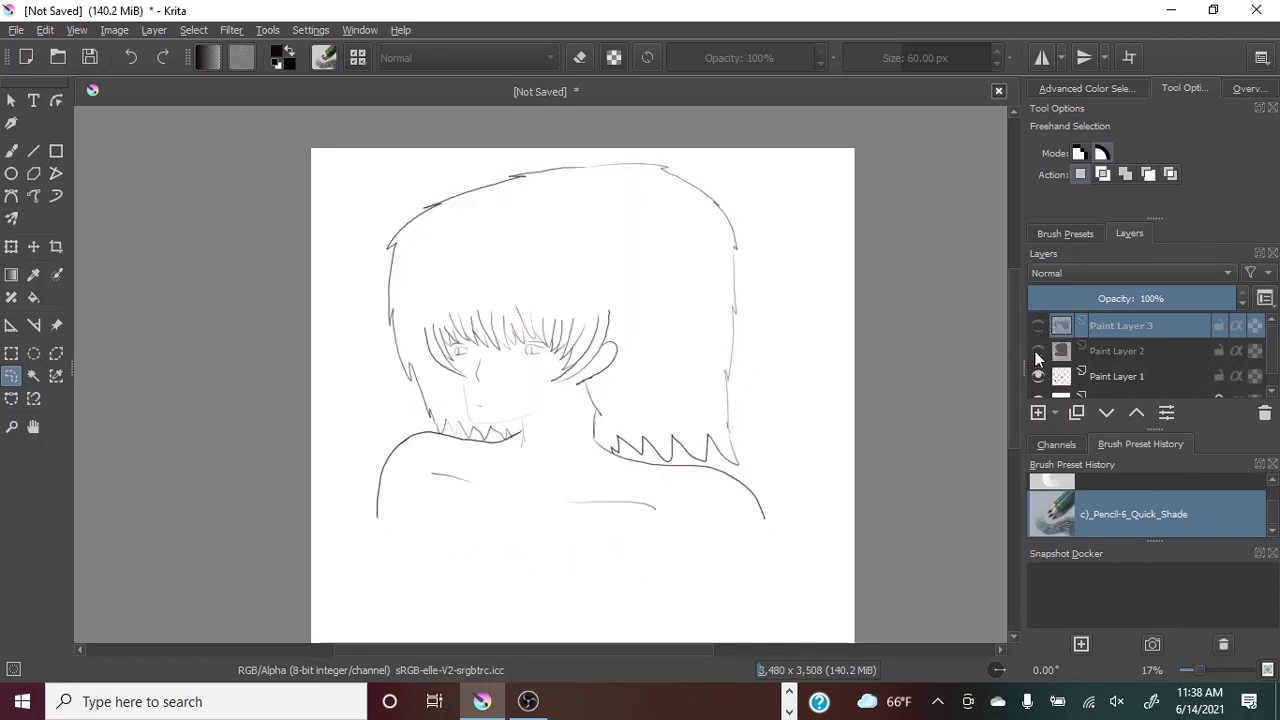
pyautogui.click(1038, 326)
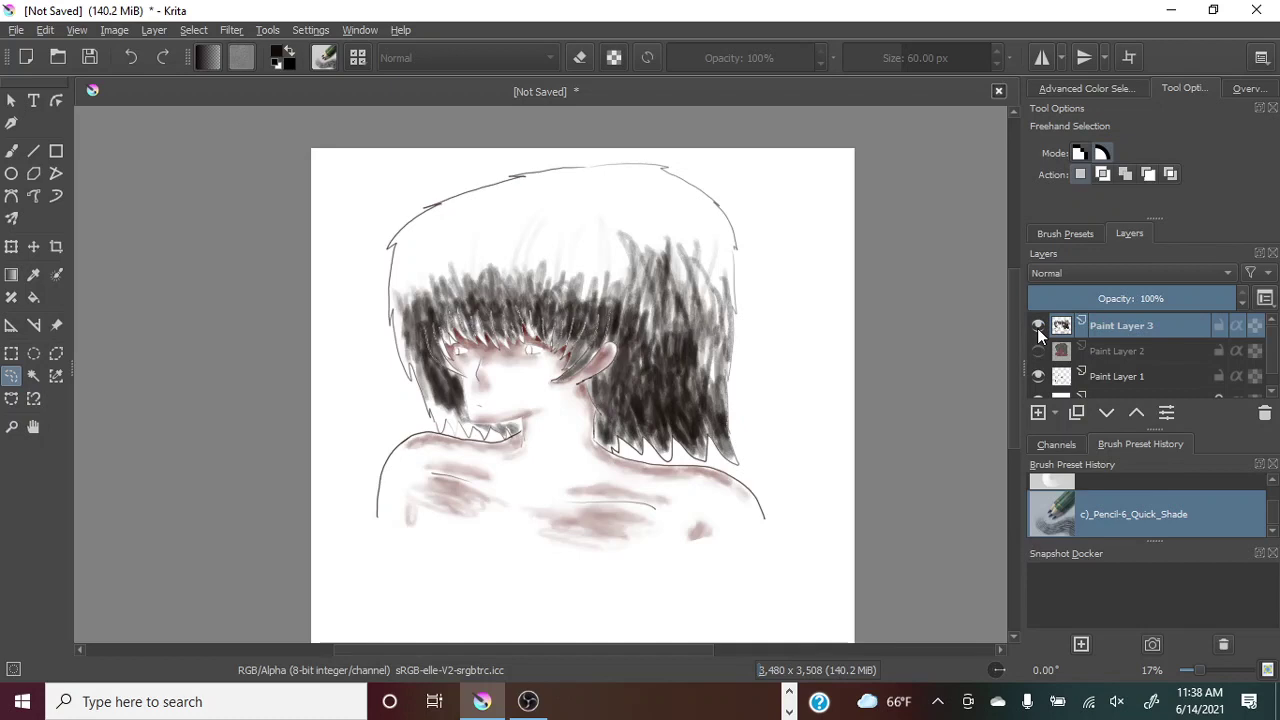
pyautogui.click(1037, 326)
pyautogui.click(1037, 326)
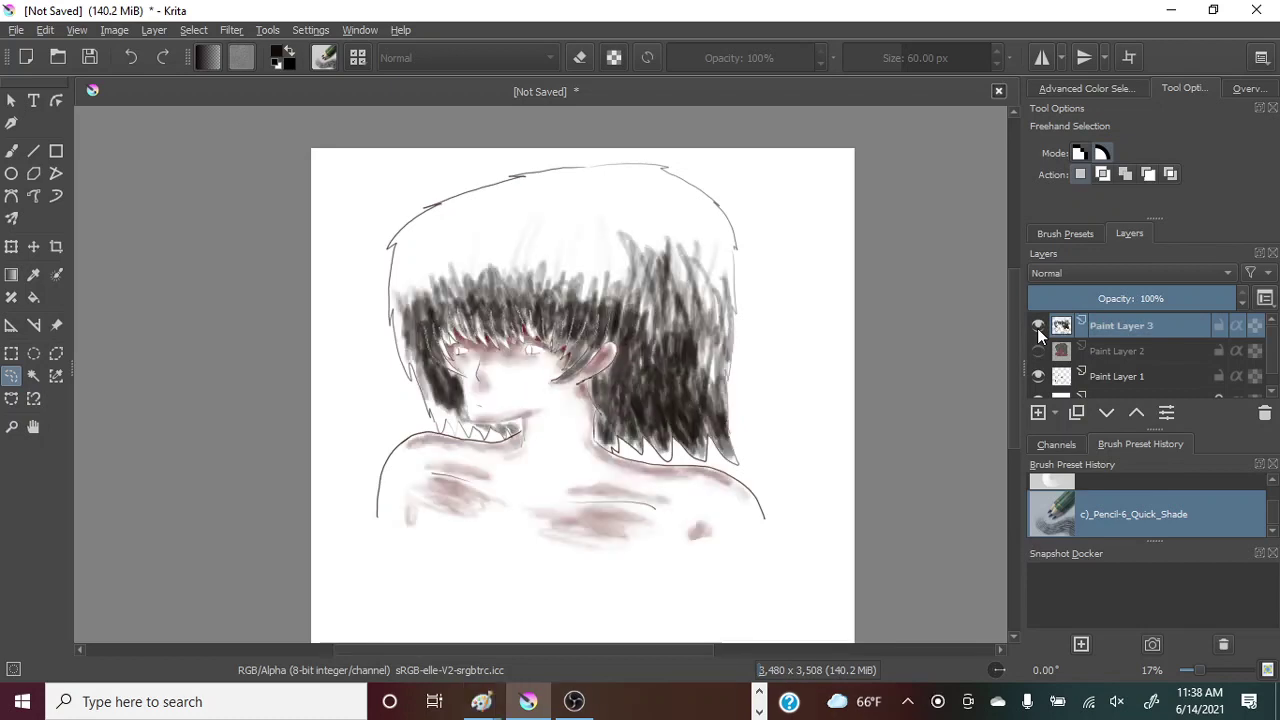
pyautogui.click(1037, 326)
pyautogui.click(1037, 326)
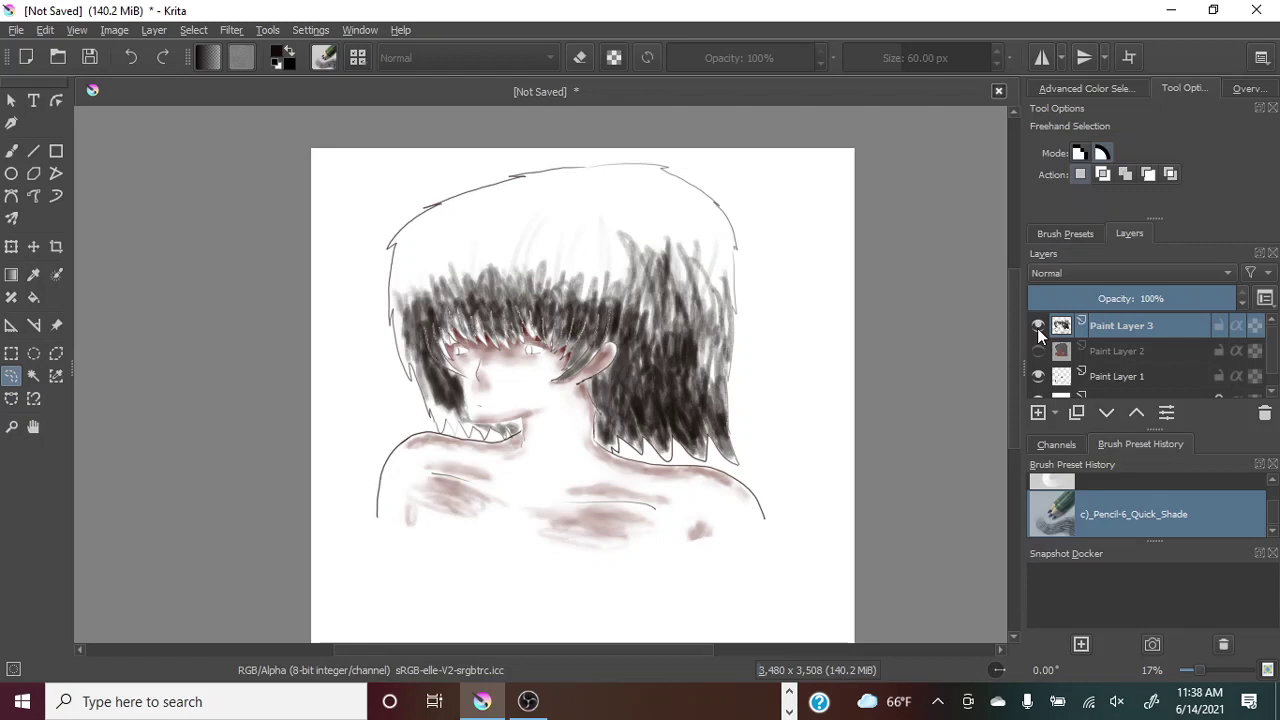
pyautogui.click(1037, 326)
pyautogui.click(1037, 326)
pyautogui.click(1037, 355)
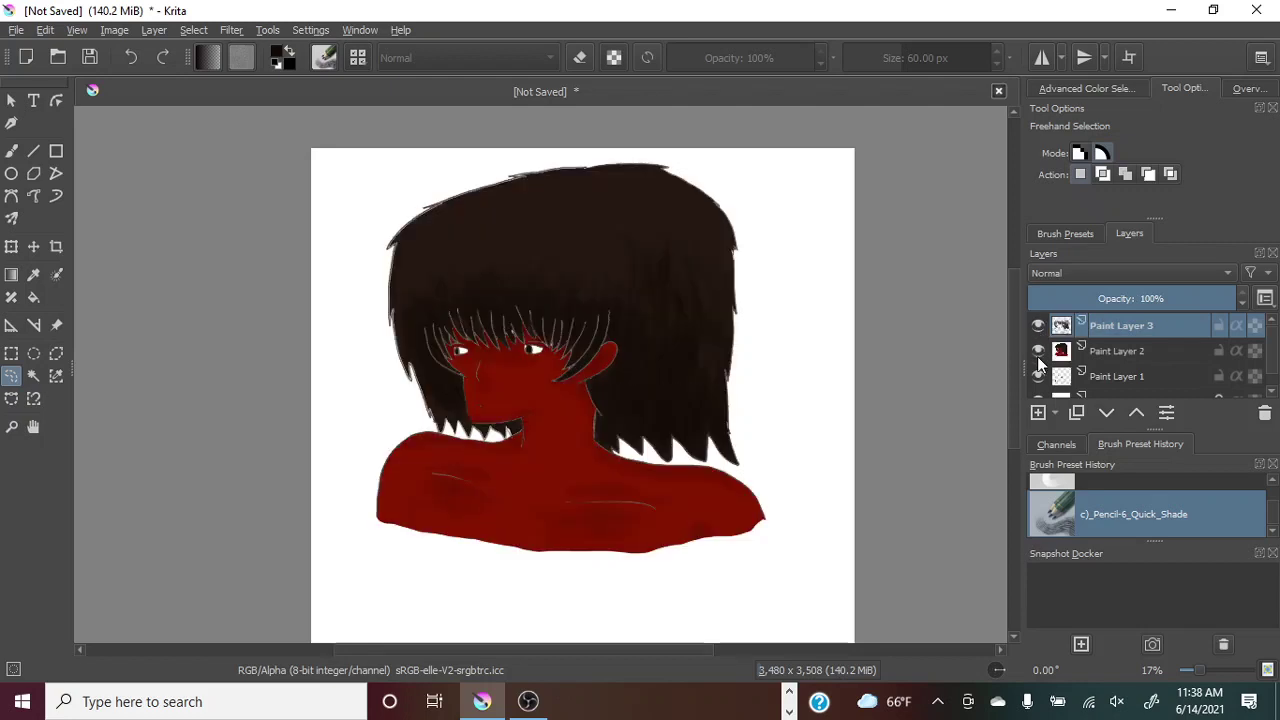
# Undo twice to restore the hair selection and hide Paint Layer 2.
pyautogui.click(131, 57)
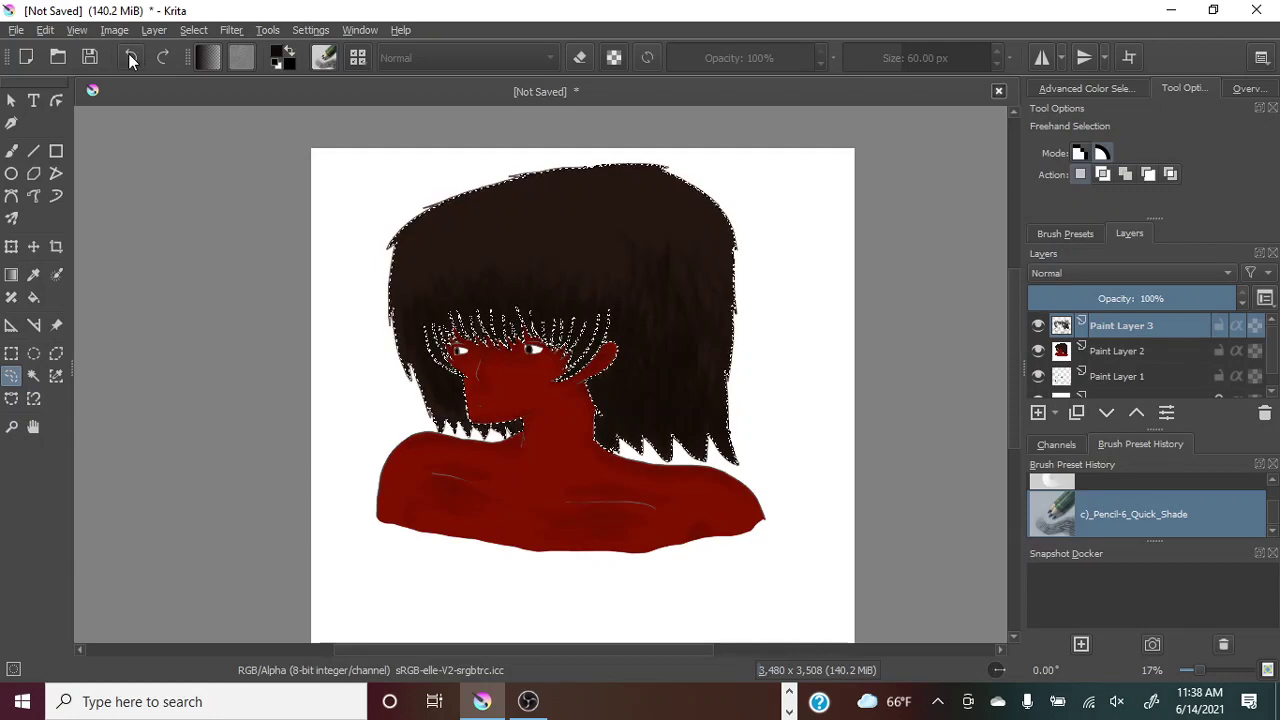
pyautogui.click(131, 57)
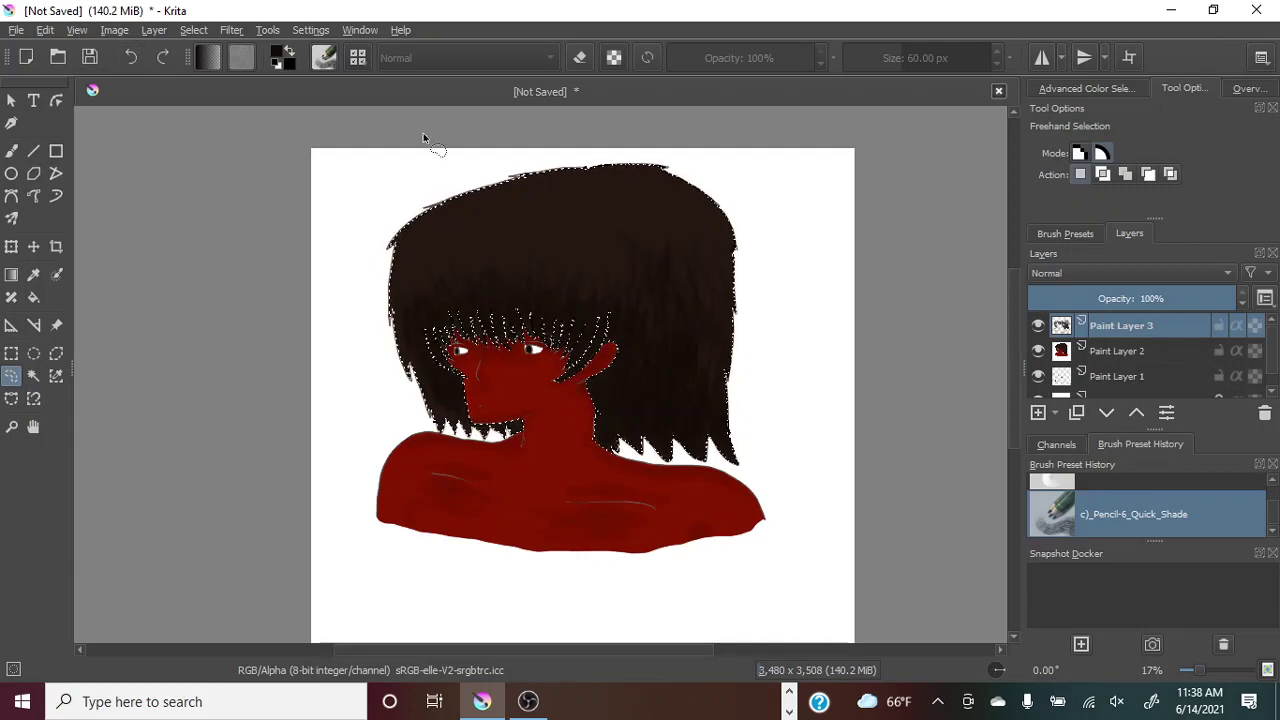
pyautogui.click(1037, 354)
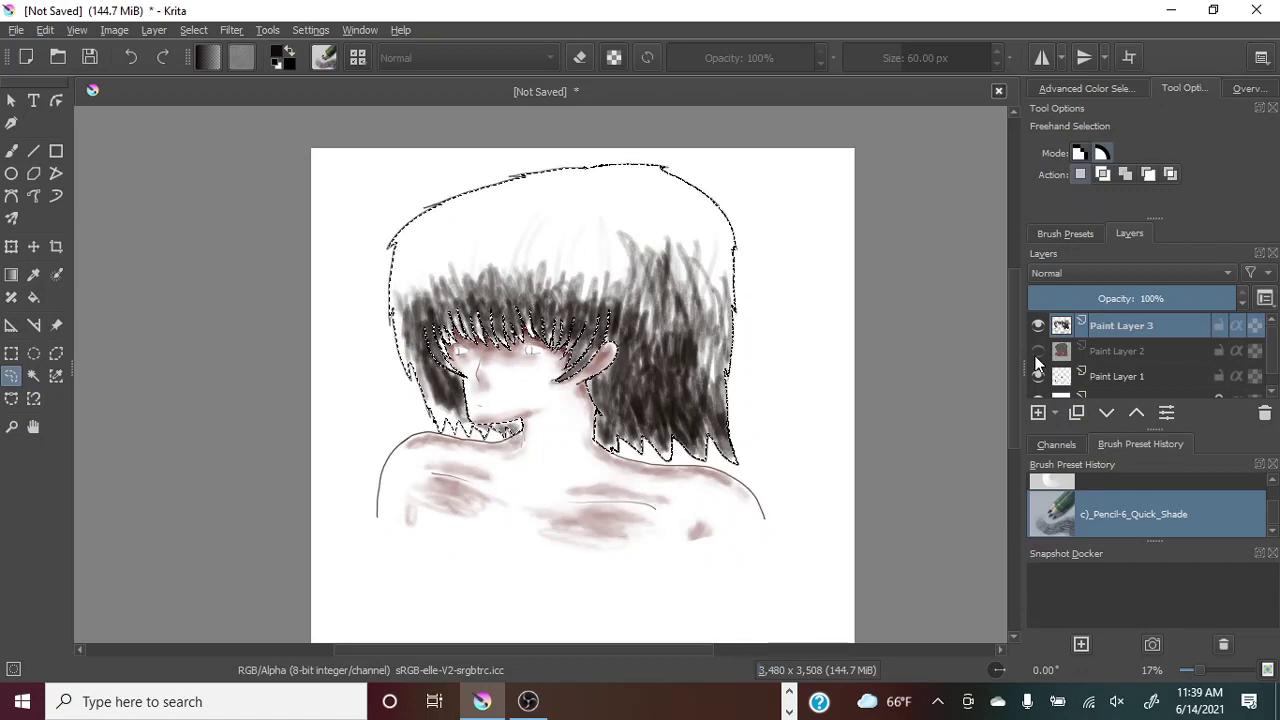
# Undo the accidental hair-selection shift and return to the Pencil-6 Quick Shade brush.
pyautogui.moveTo(454, 425); pyautogui.dragTo(442, 414)
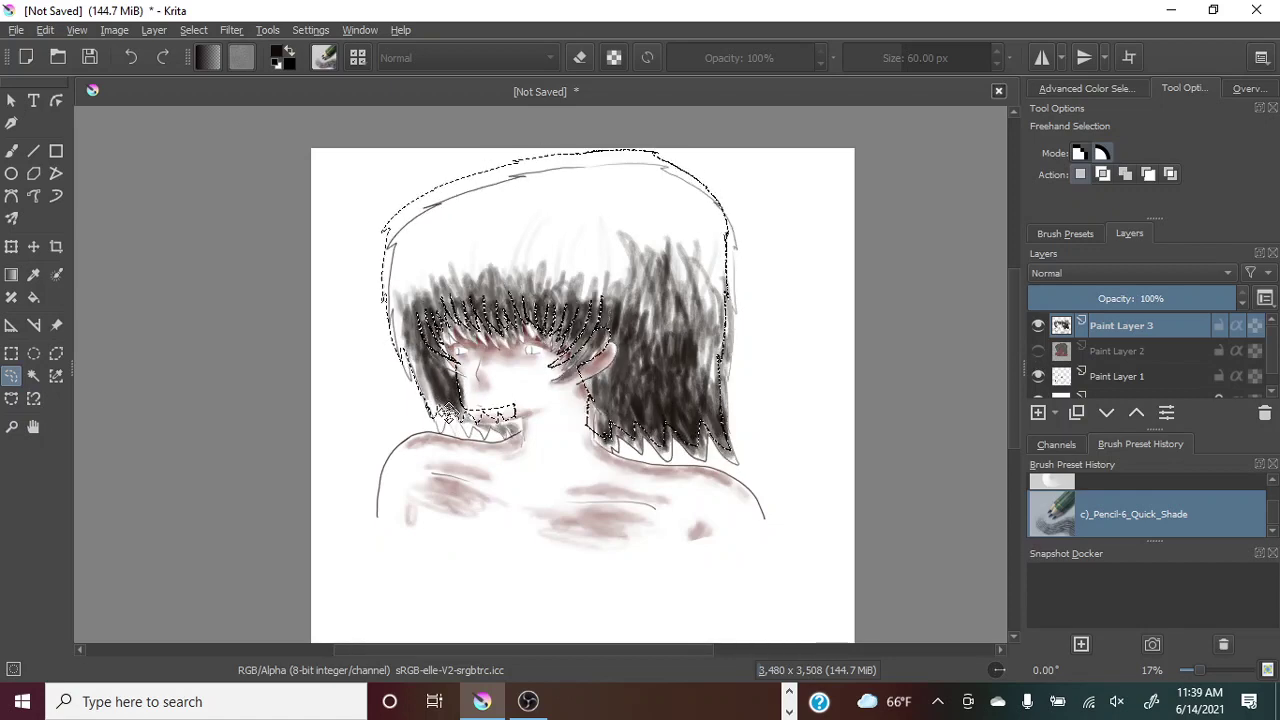
pyautogui.click(131, 57)
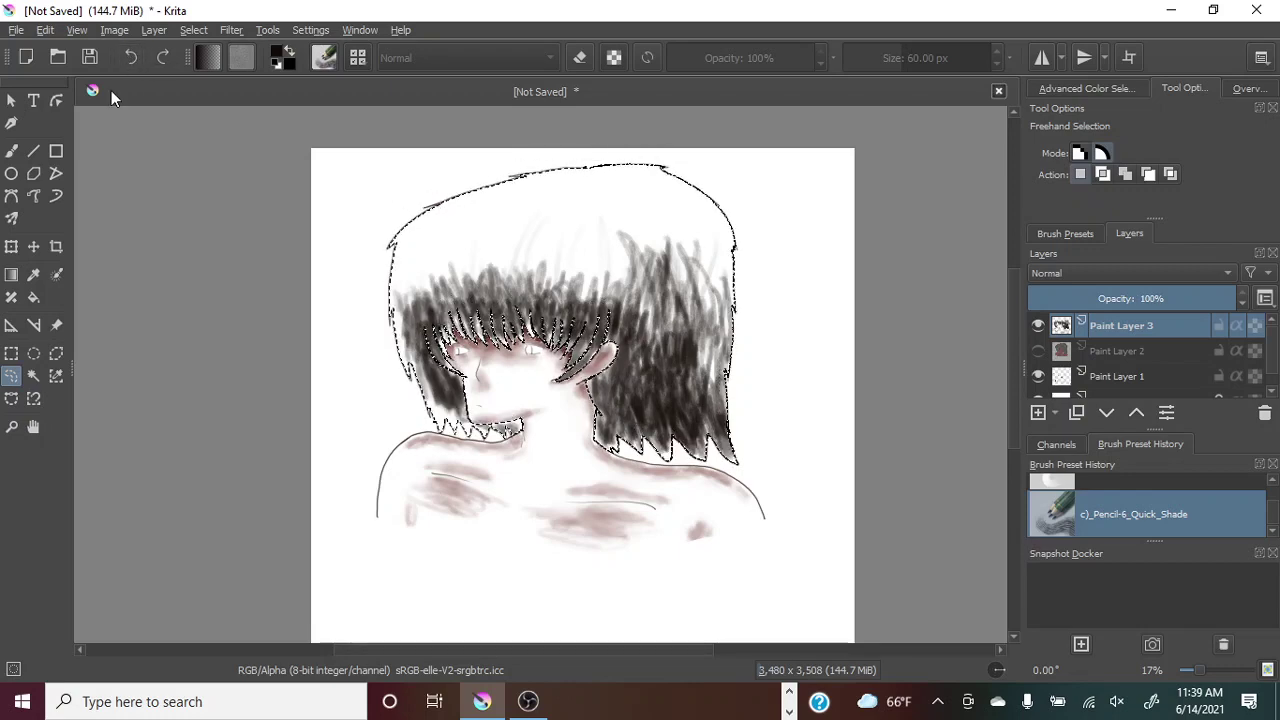
pyautogui.click(11, 151)
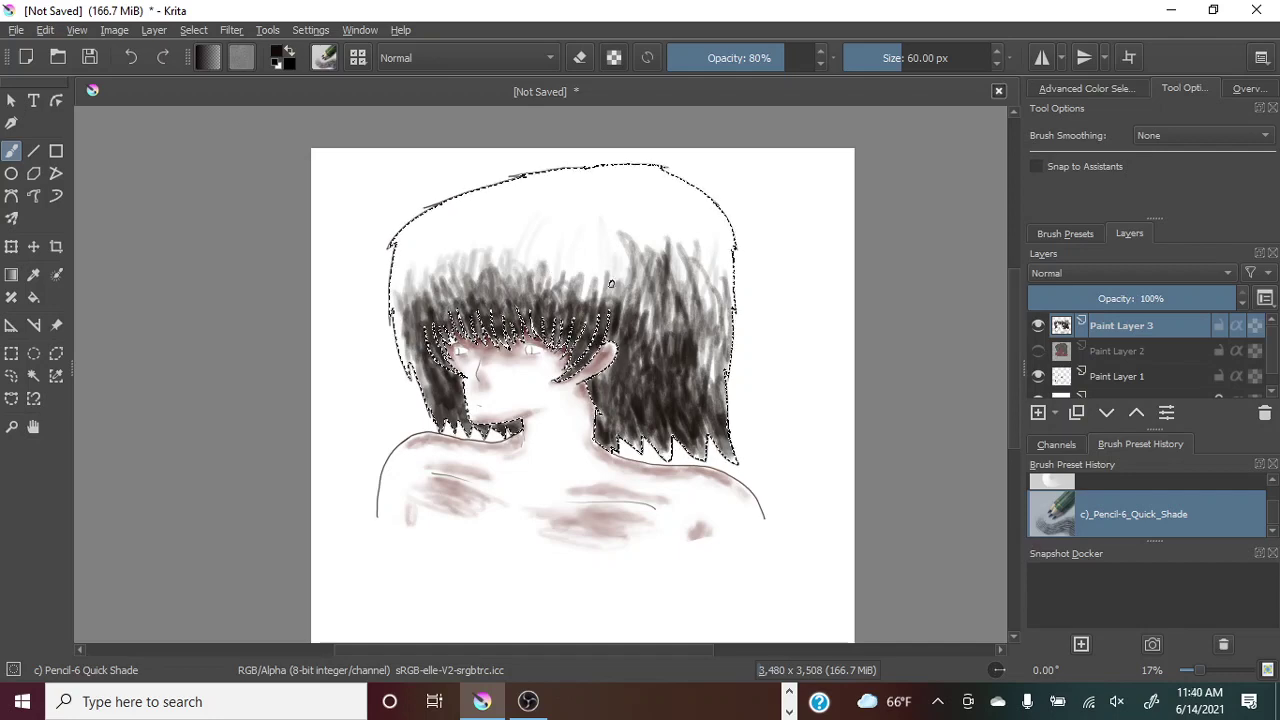
# Paint grey pencil streaks over the upper hair, upper right strands and crown.
pyautogui.moveTo(611, 284)
pyautogui.mouseDown()
pyautogui.moveTo(586, 257)
pyautogui.moveTo(582, 275)
pyautogui.moveTo(542, 270)
pyautogui.moveTo(611, 267)
pyautogui.mouseUp()
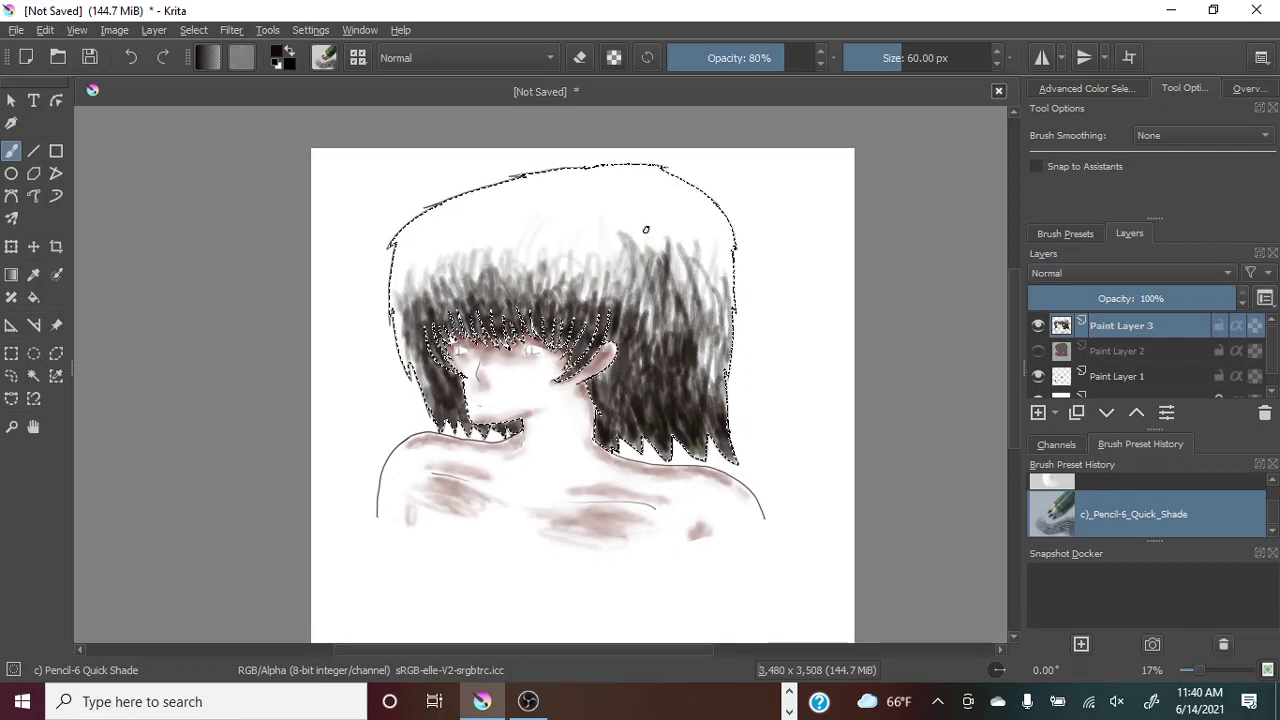
pyautogui.moveTo(645, 230)
pyautogui.mouseDown()
pyautogui.moveTo(652, 266)
pyautogui.moveTo(678, 280)
pyautogui.mouseUp()
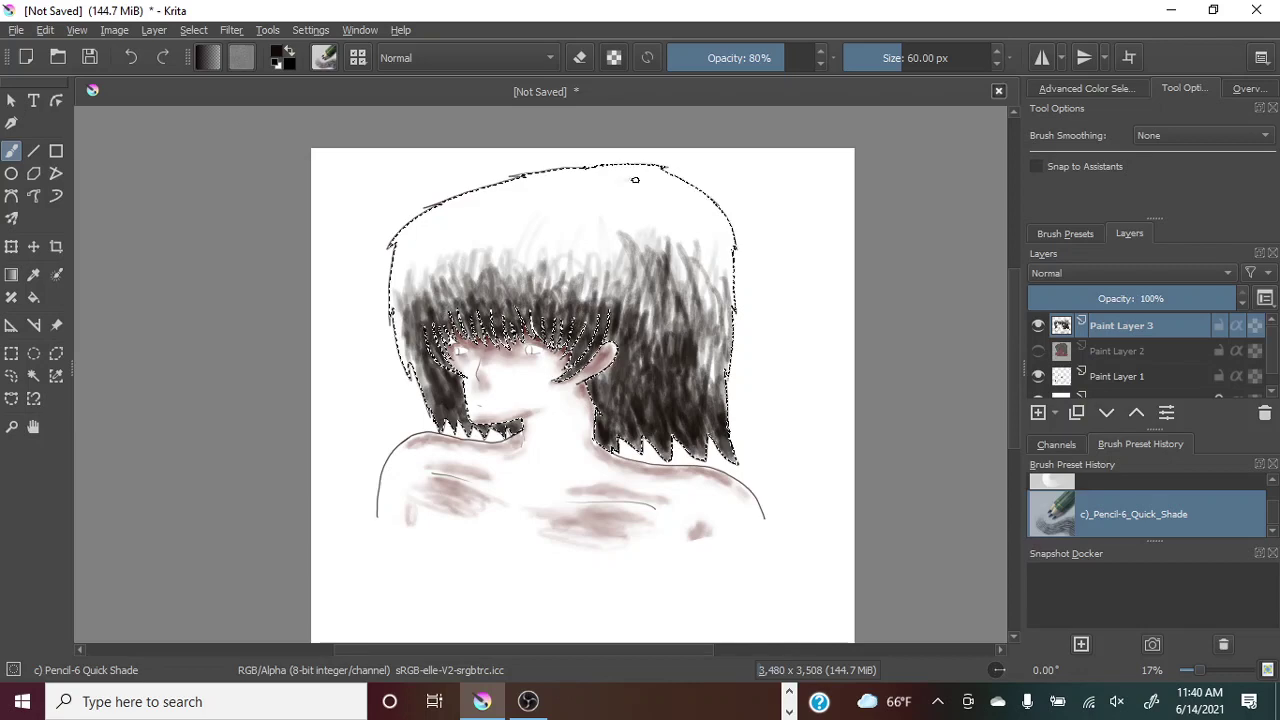
pyautogui.moveTo(638, 180); pyautogui.dragTo(609, 181)
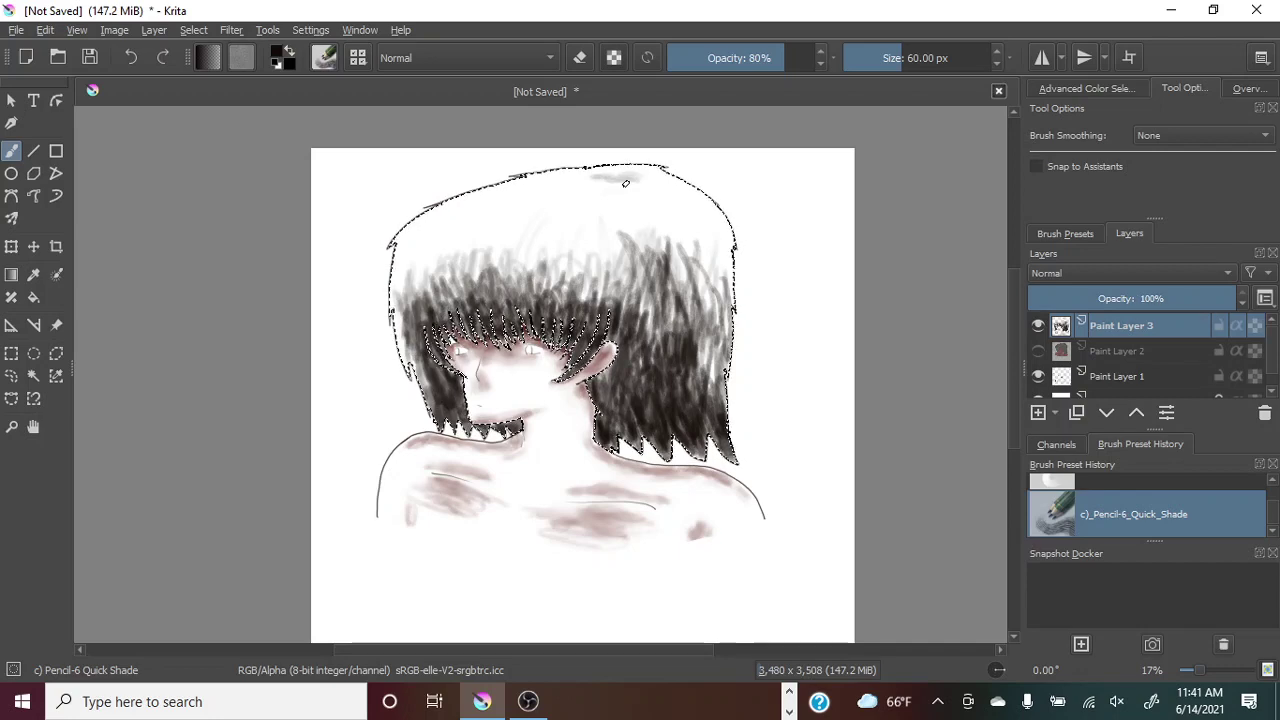
# Show Paint Layer 2 and toggle Paint Layer 3 to compare the hair shading.
pyautogui.click(1037, 350)
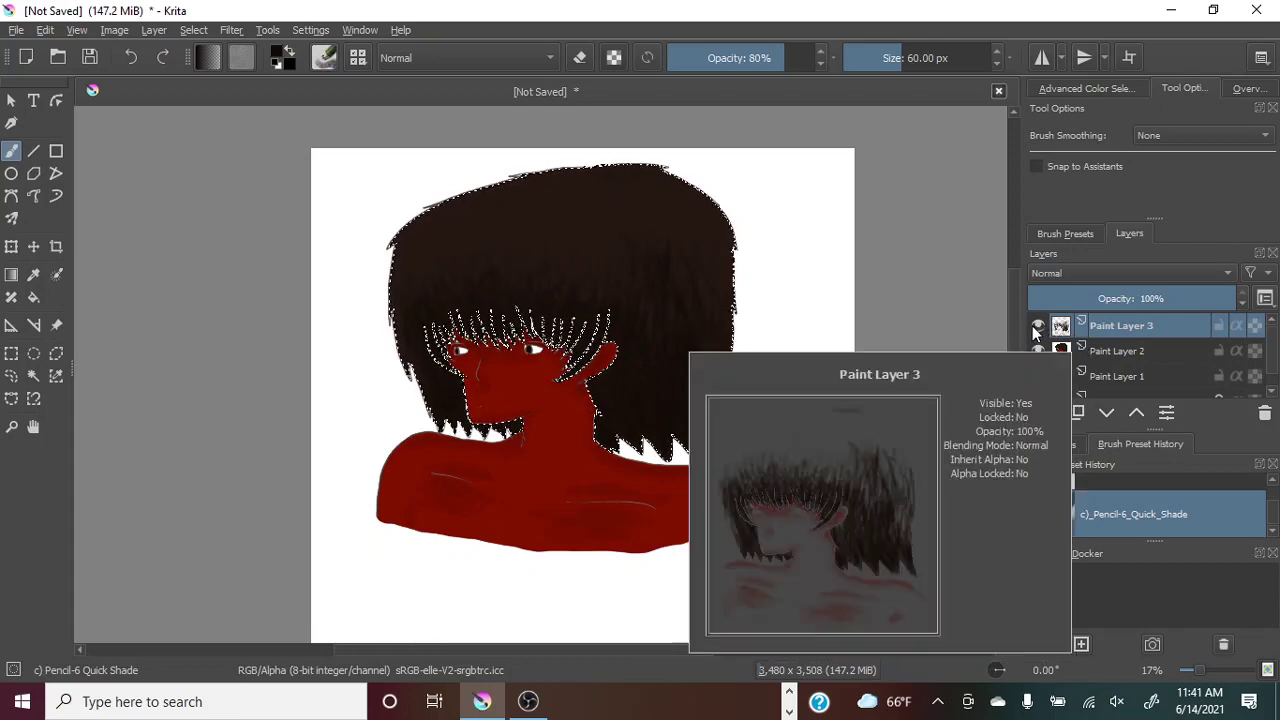
pyautogui.click(1037, 326)
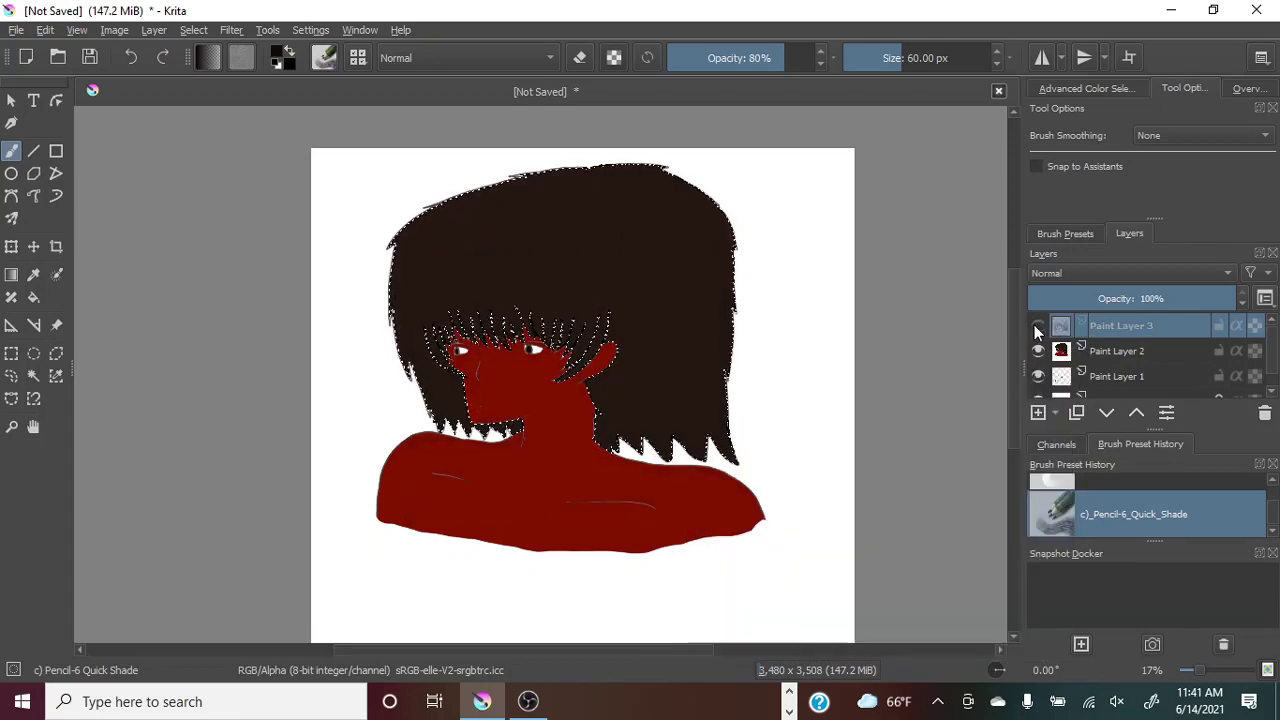
pyautogui.click(1037, 326)
pyautogui.click(1037, 326)
pyautogui.click(1037, 326)
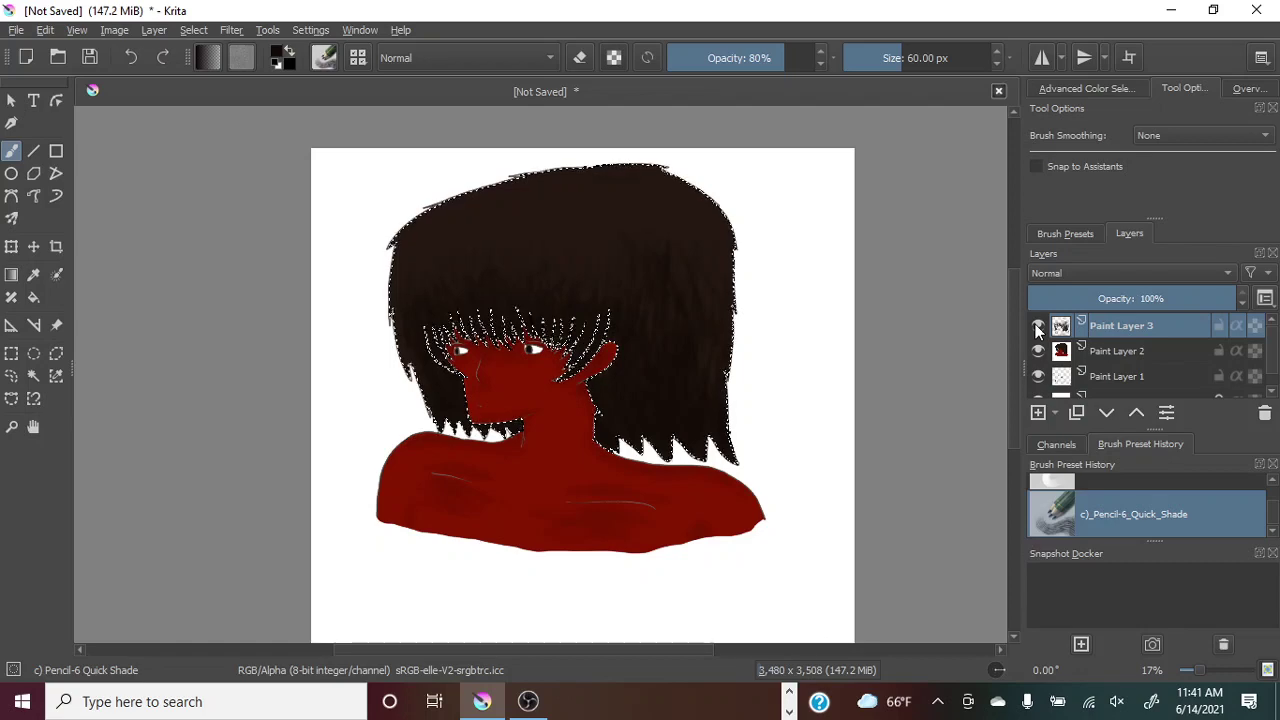
# Contiguous-select the red face and body, hide Paint Layer 2, and show Paint Layer 3.
pyautogui.click(33, 375)
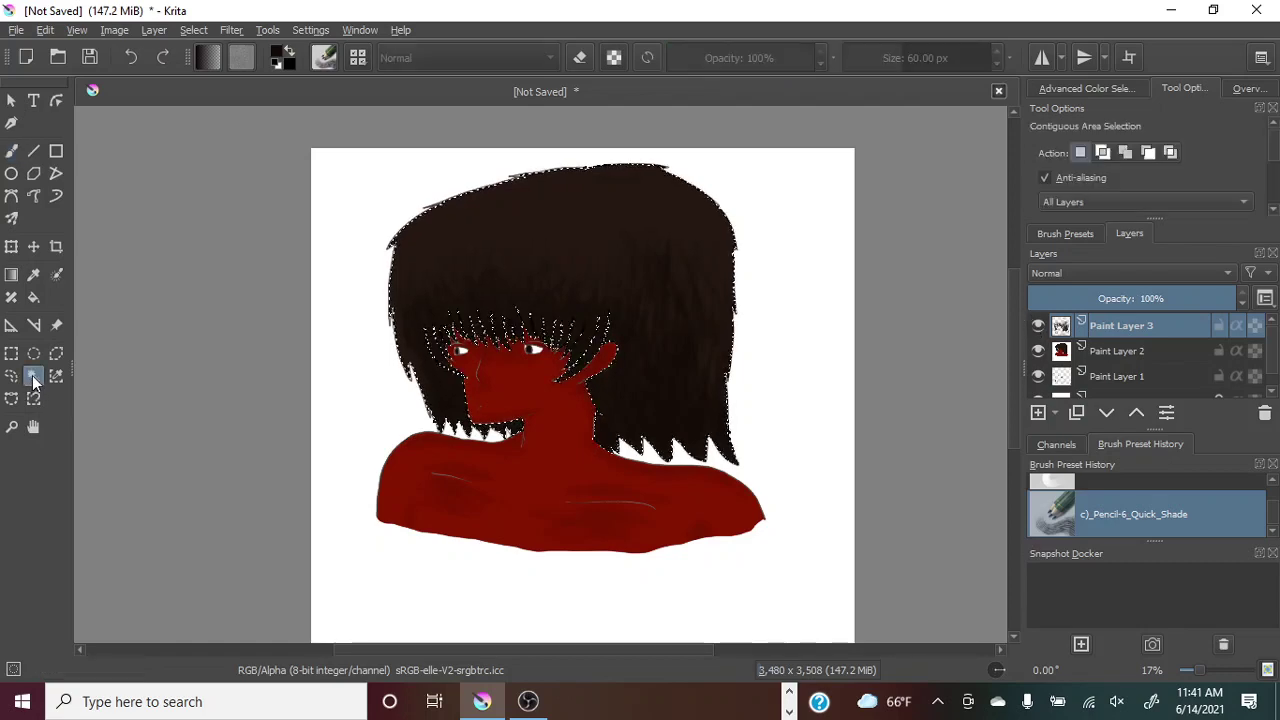
pyautogui.click(558, 488)
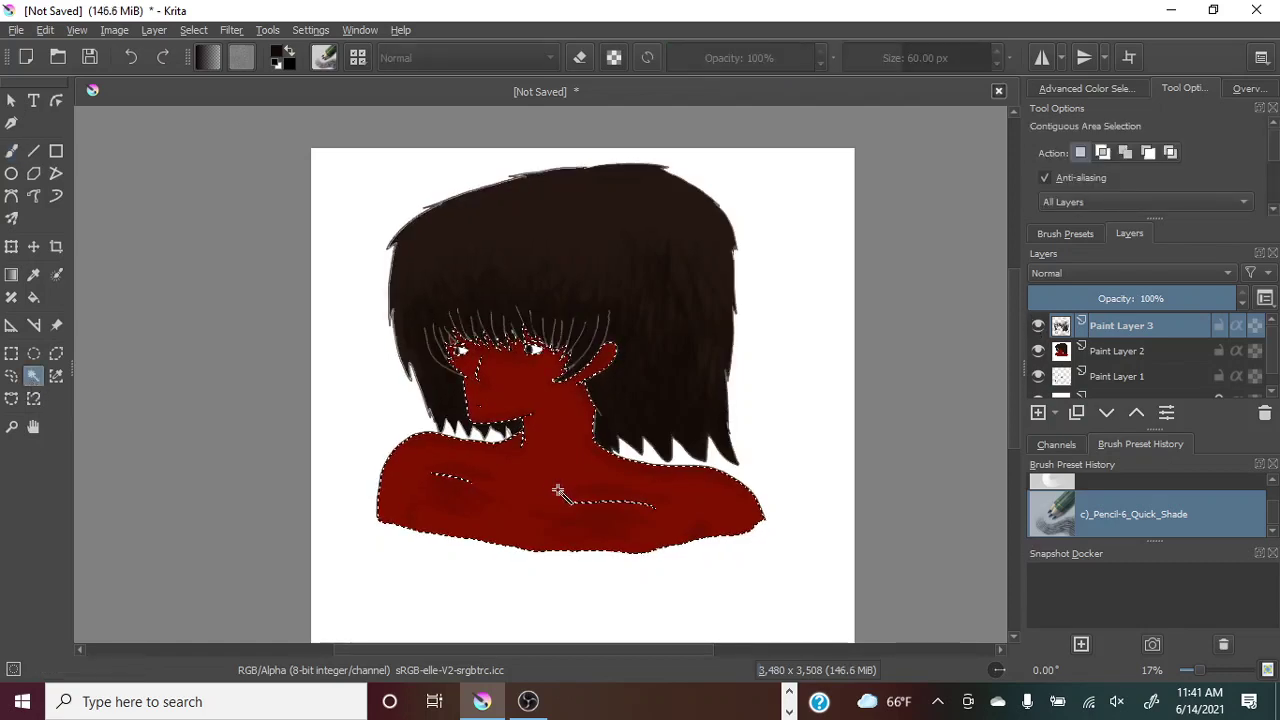
pyautogui.click(1037, 326)
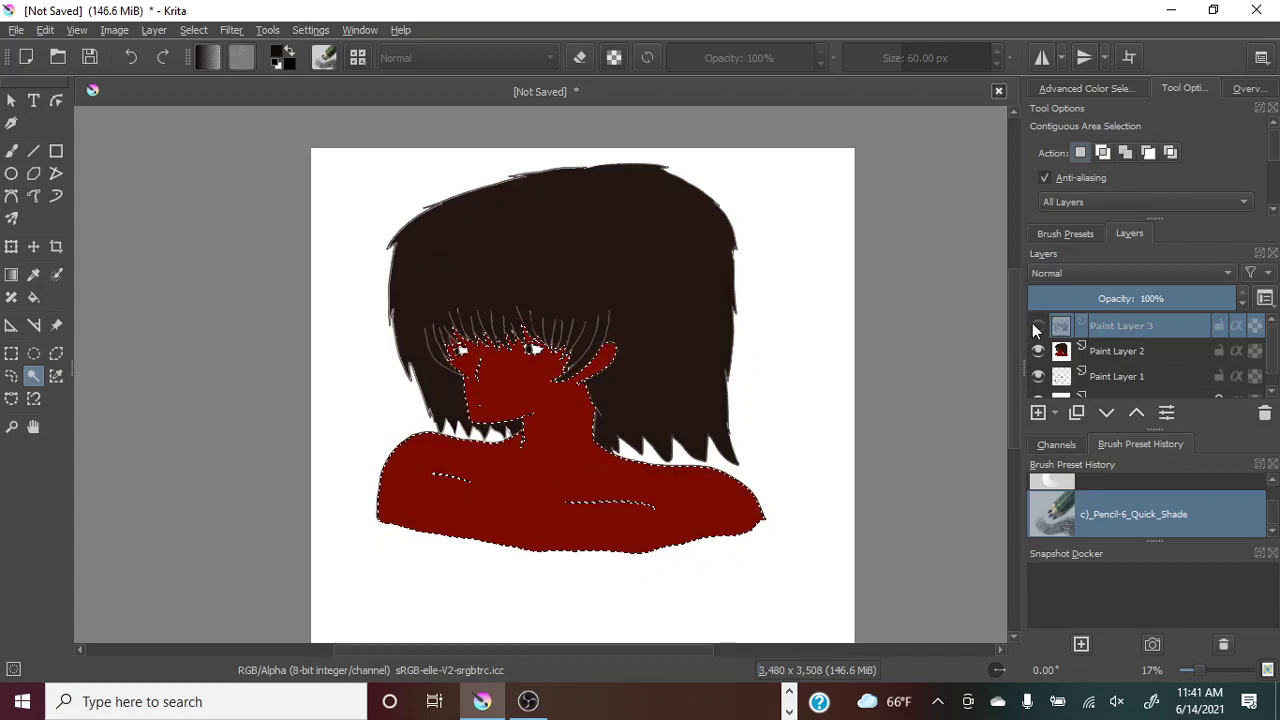
pyautogui.click(1037, 350)
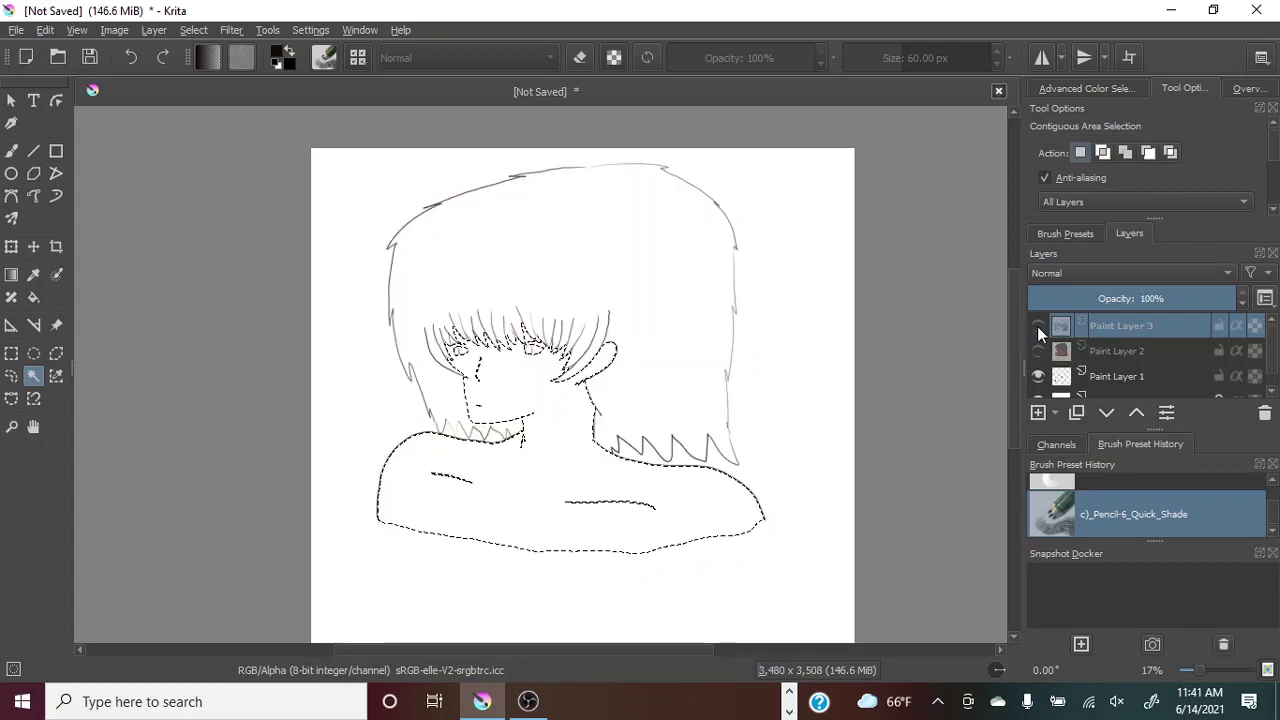
pyautogui.click(1037, 326)
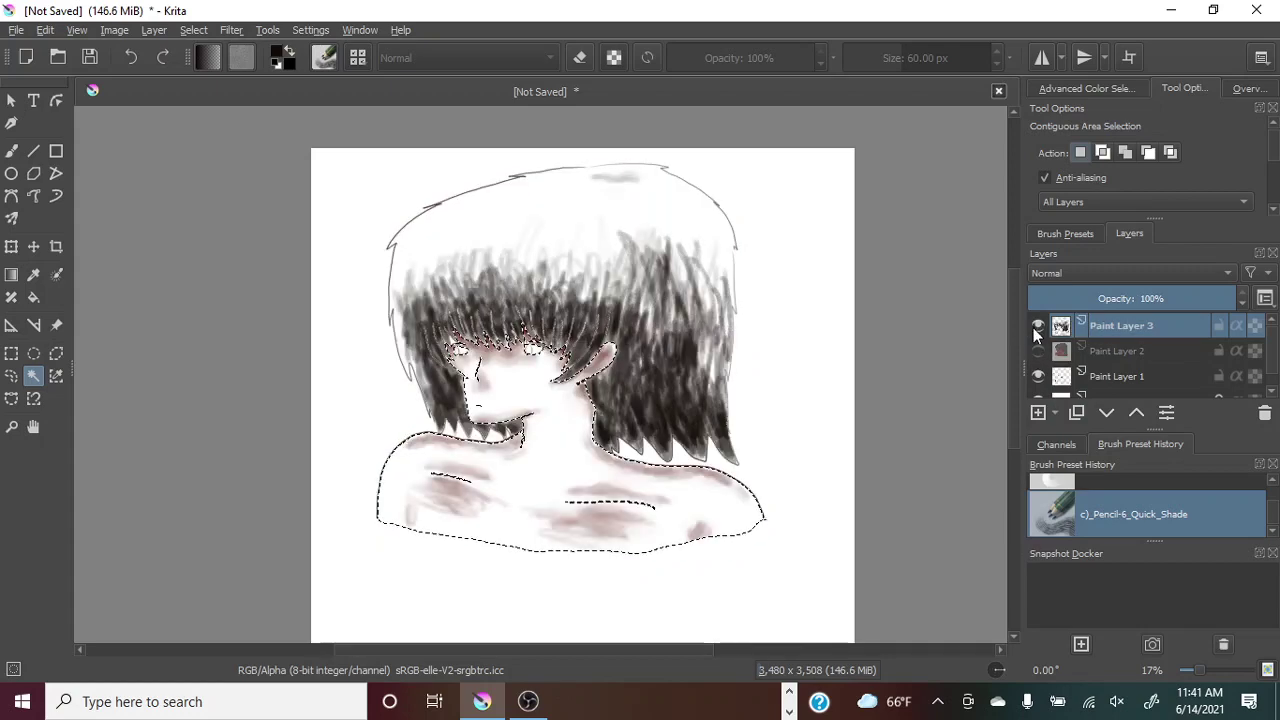
pyautogui.click(1198, 670)
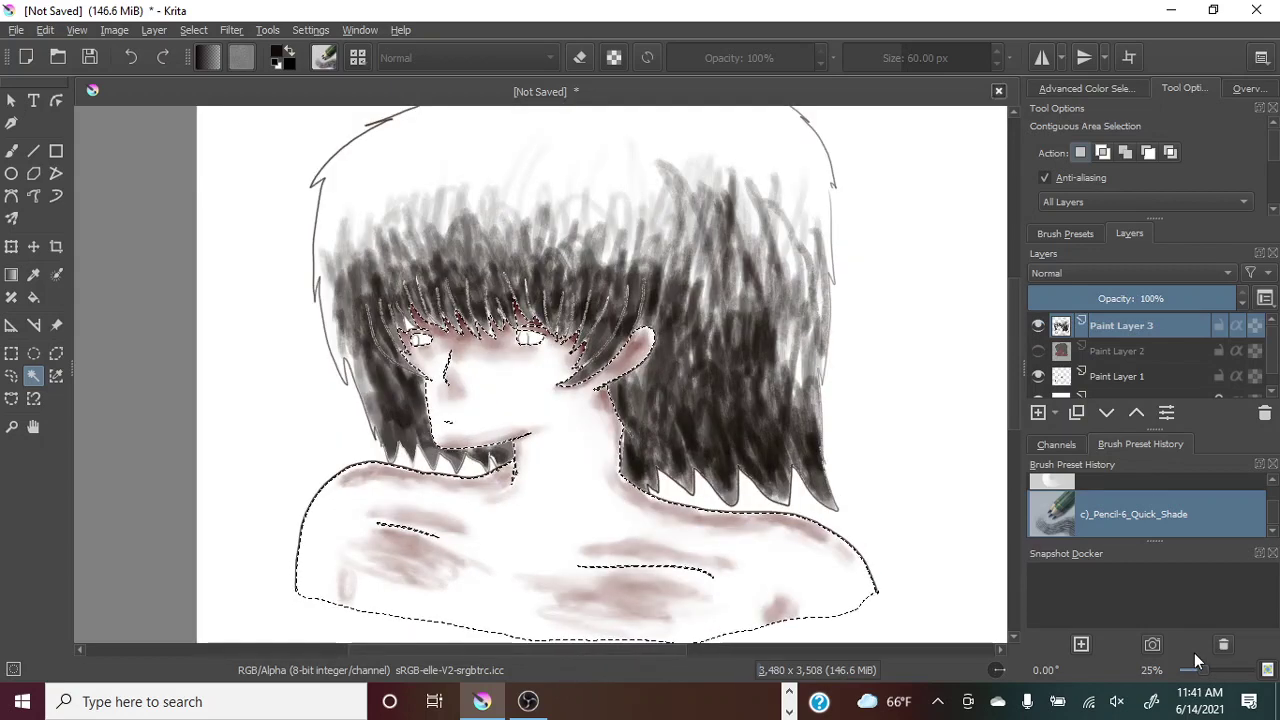
# Pick a dark red in the Advanced Color Selector and zoom the canvas to 50%.
pyautogui.click(1076, 88)
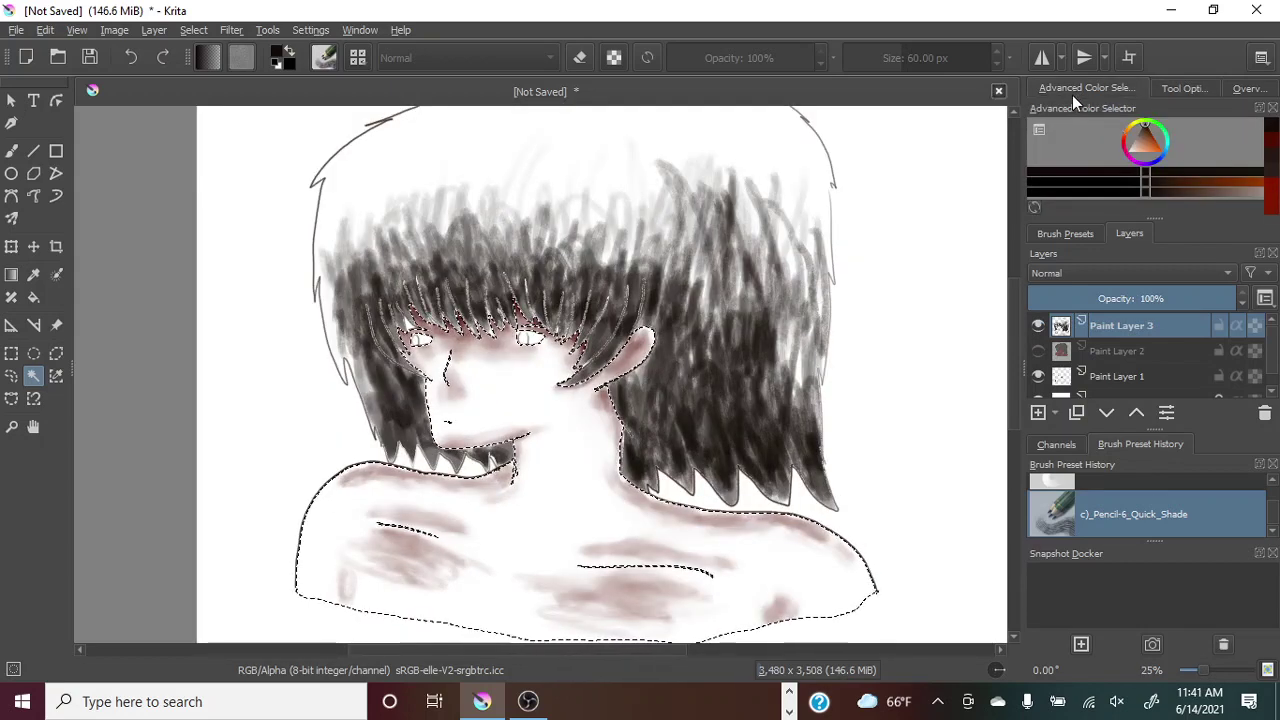
pyautogui.click(1268, 150)
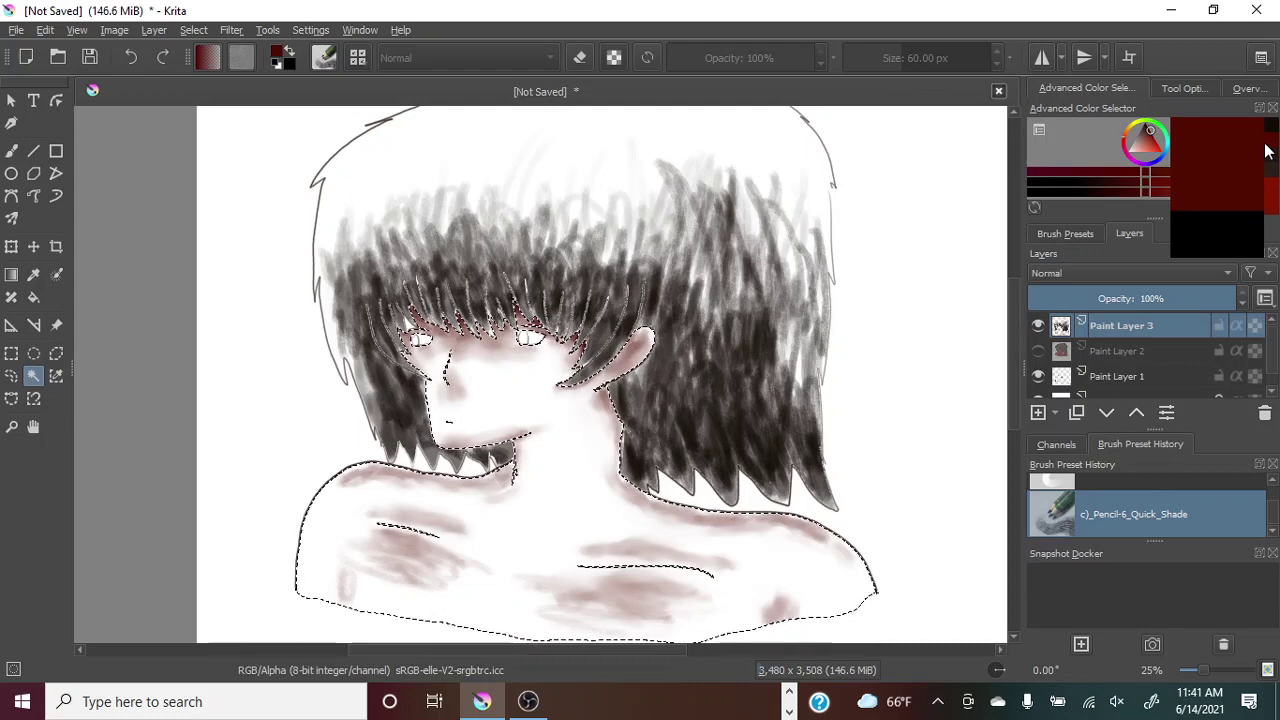
pyautogui.click(1207, 673)
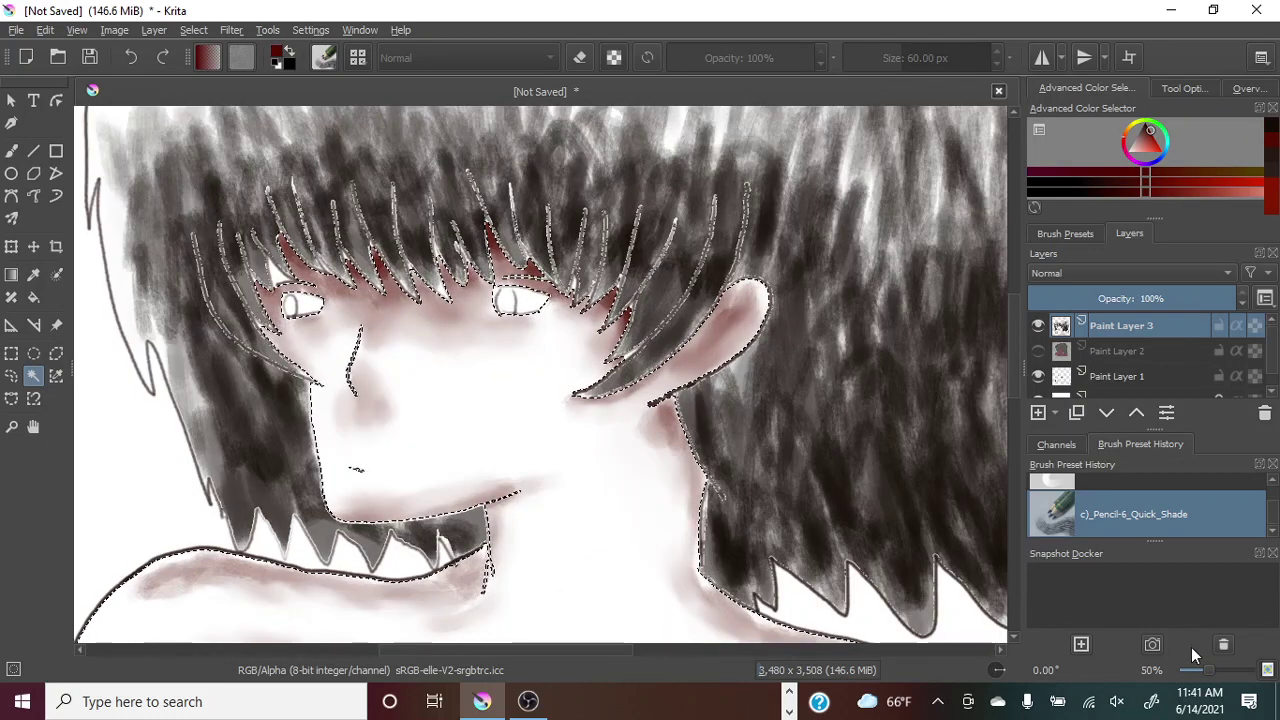
pyautogui.moveTo(1009, 319); pyautogui.dragTo(1007, 336)
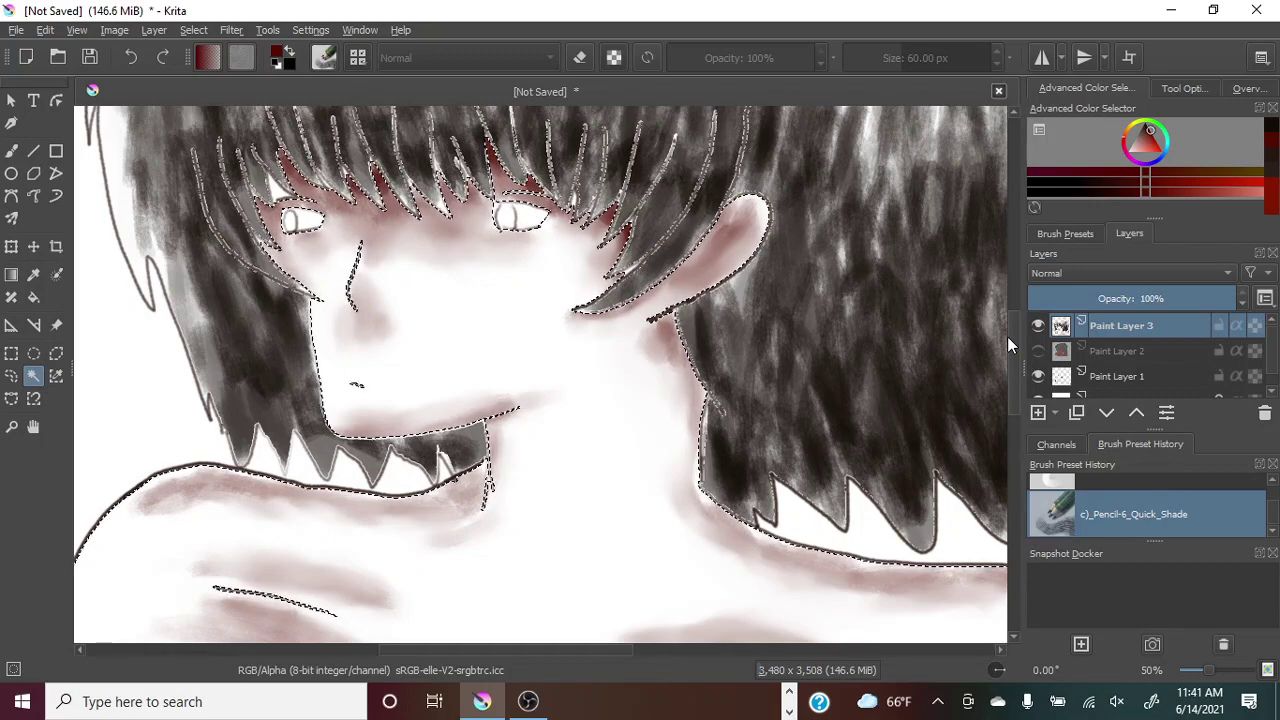
pyautogui.moveTo(1011, 357); pyautogui.dragTo(1012, 401)
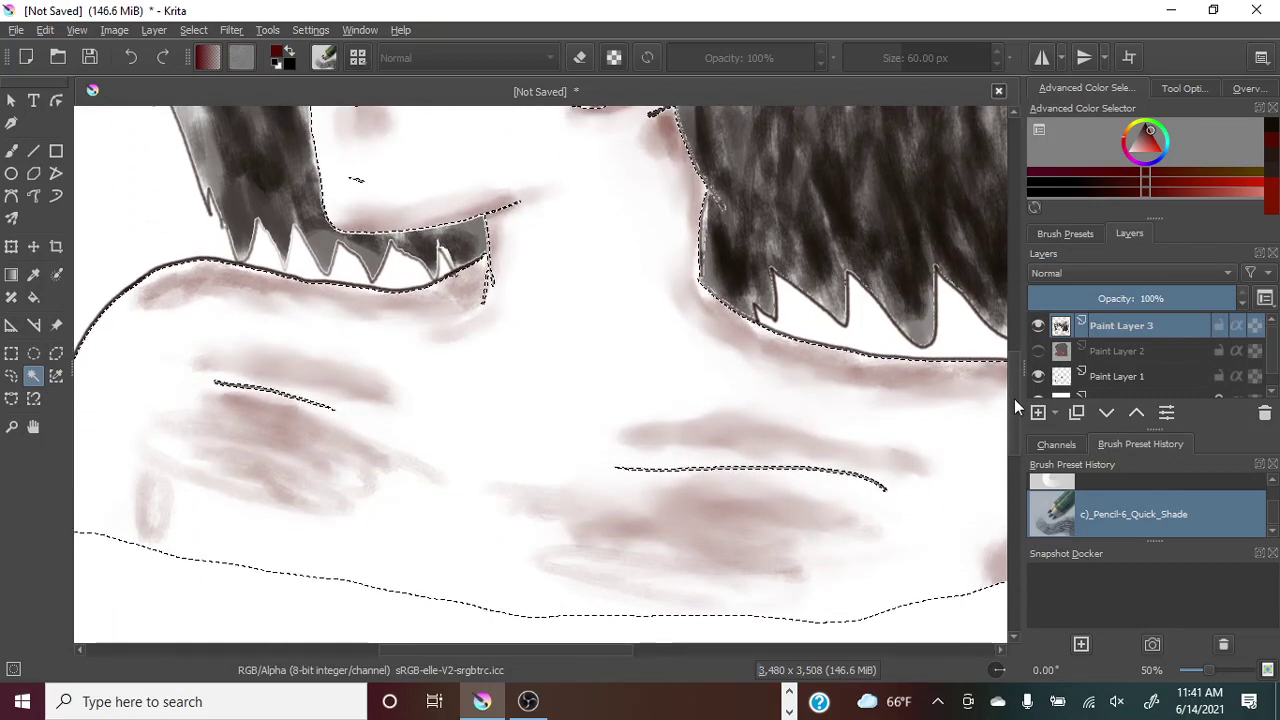
# Paint dark reddish-brown shading across both shoulders and beneath the pointed hair tips.
pyautogui.click(11, 150)
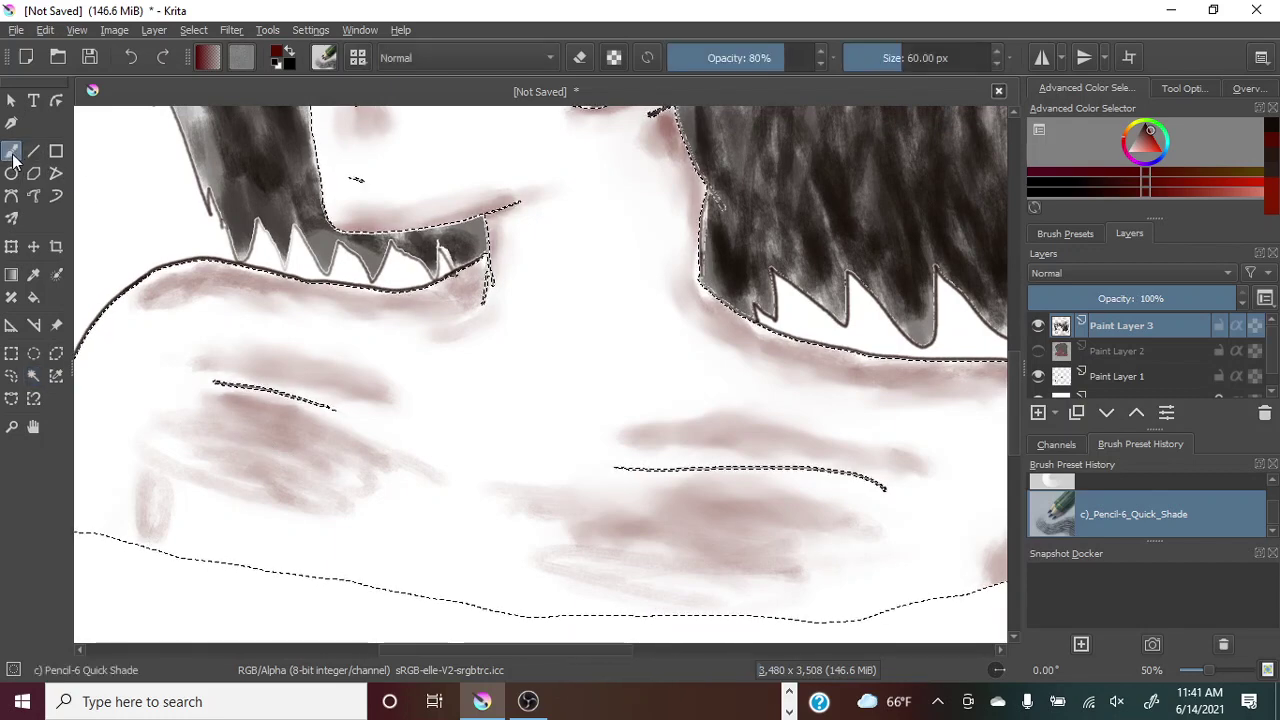
pyautogui.moveTo(281, 459)
pyautogui.mouseDown()
pyautogui.moveTo(329, 486)
pyautogui.moveTo(217, 480)
pyautogui.moveTo(206, 460)
pyautogui.moveTo(281, 475)
pyautogui.mouseUp()
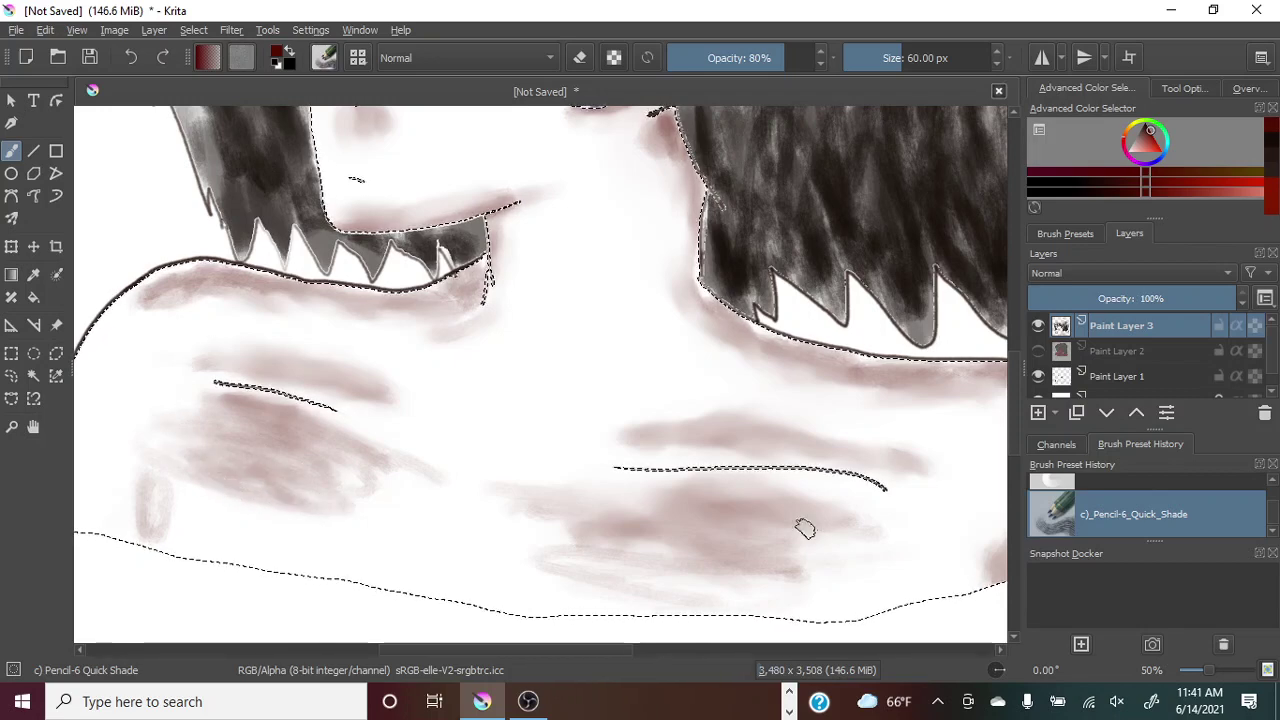
pyautogui.moveTo(803, 528)
pyautogui.mouseDown()
pyautogui.moveTo(766, 523)
pyautogui.moveTo(680, 554)
pyautogui.mouseUp()
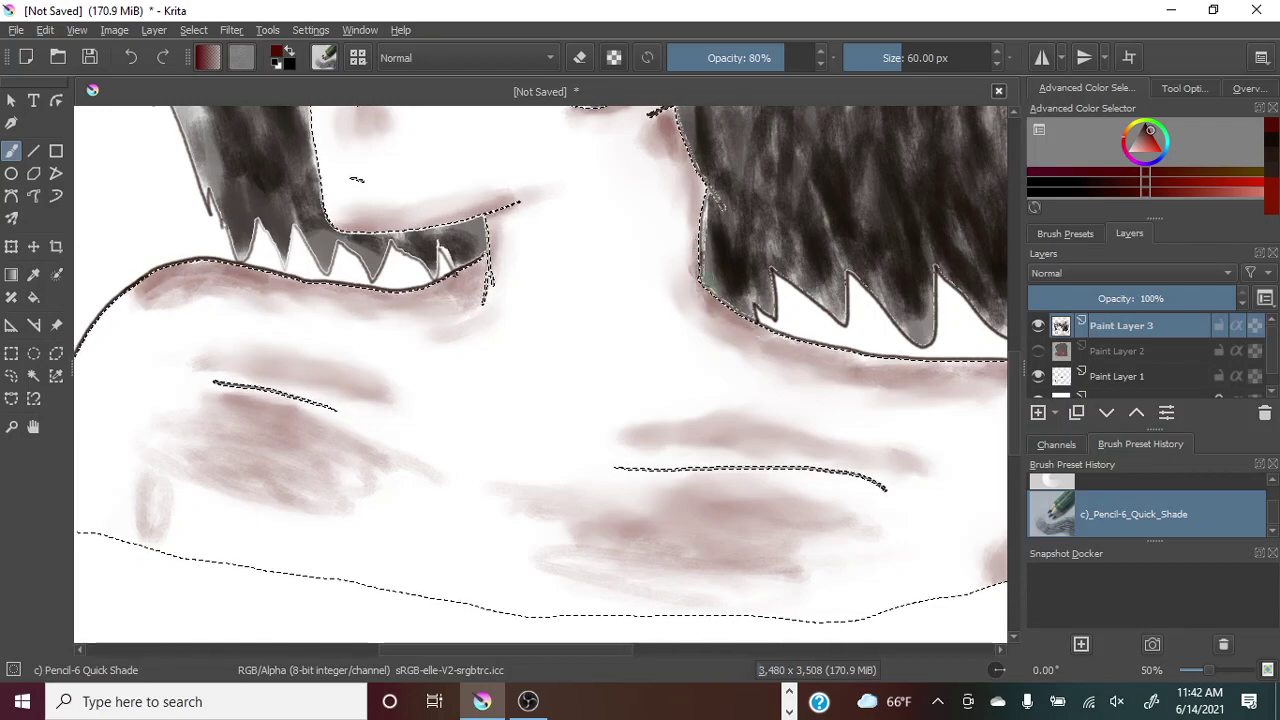
pyautogui.moveTo(705, 295); pyautogui.dragTo(942, 367)
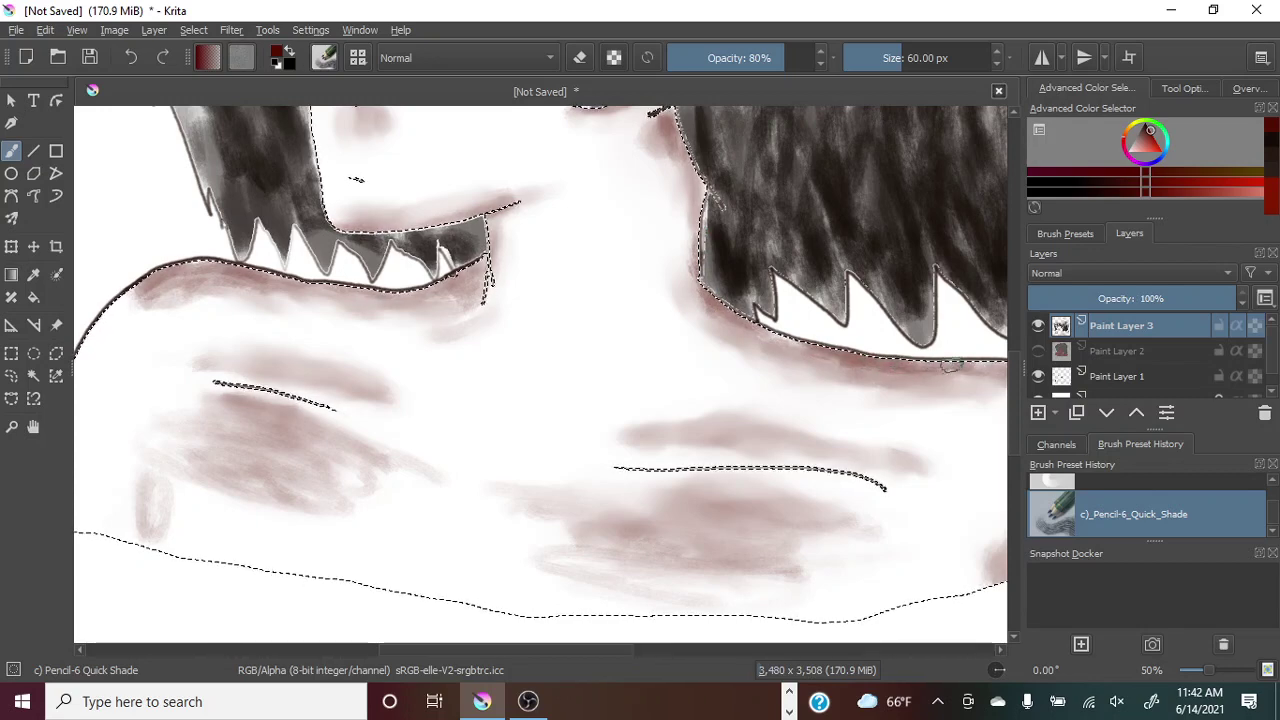
pyautogui.moveTo(572, 648); pyautogui.dragTo(628, 655)
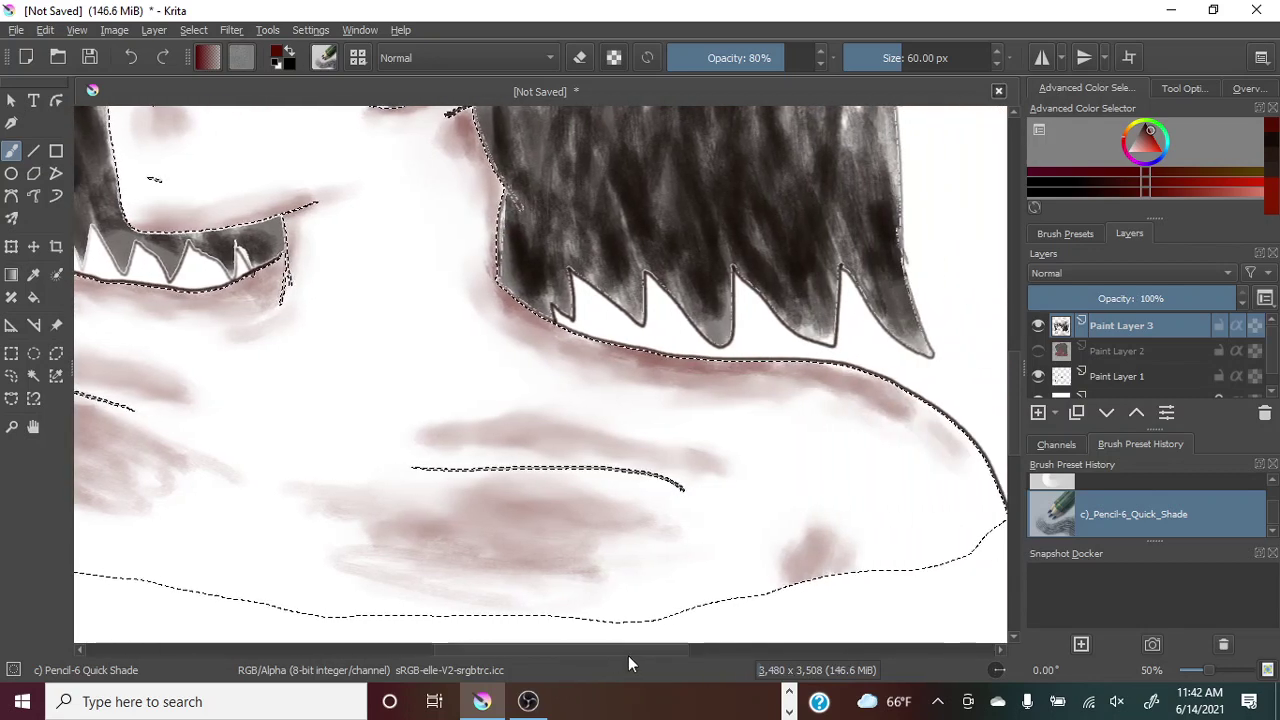
pyautogui.moveTo(882, 381); pyautogui.dragTo(988, 386)
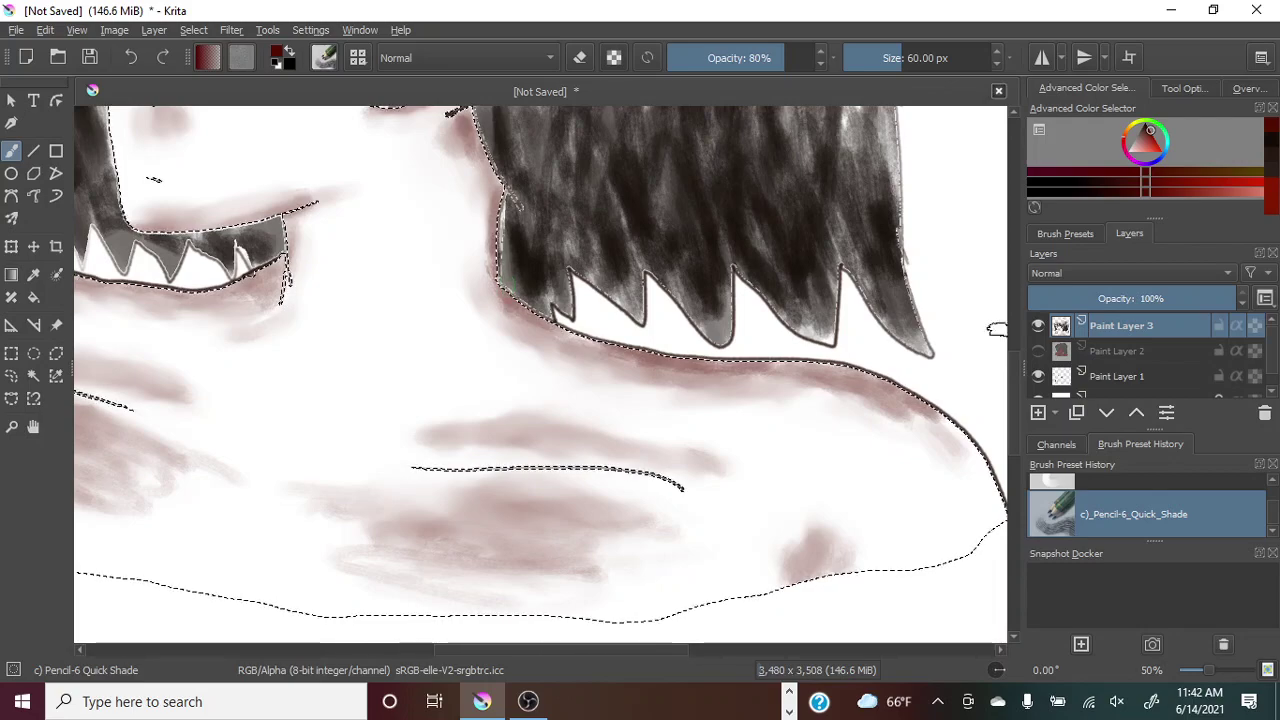
# Shade the skin inside the ear curl and along the right hair edge in reddish-brown.
pyautogui.scroll(3, 1008, 383)
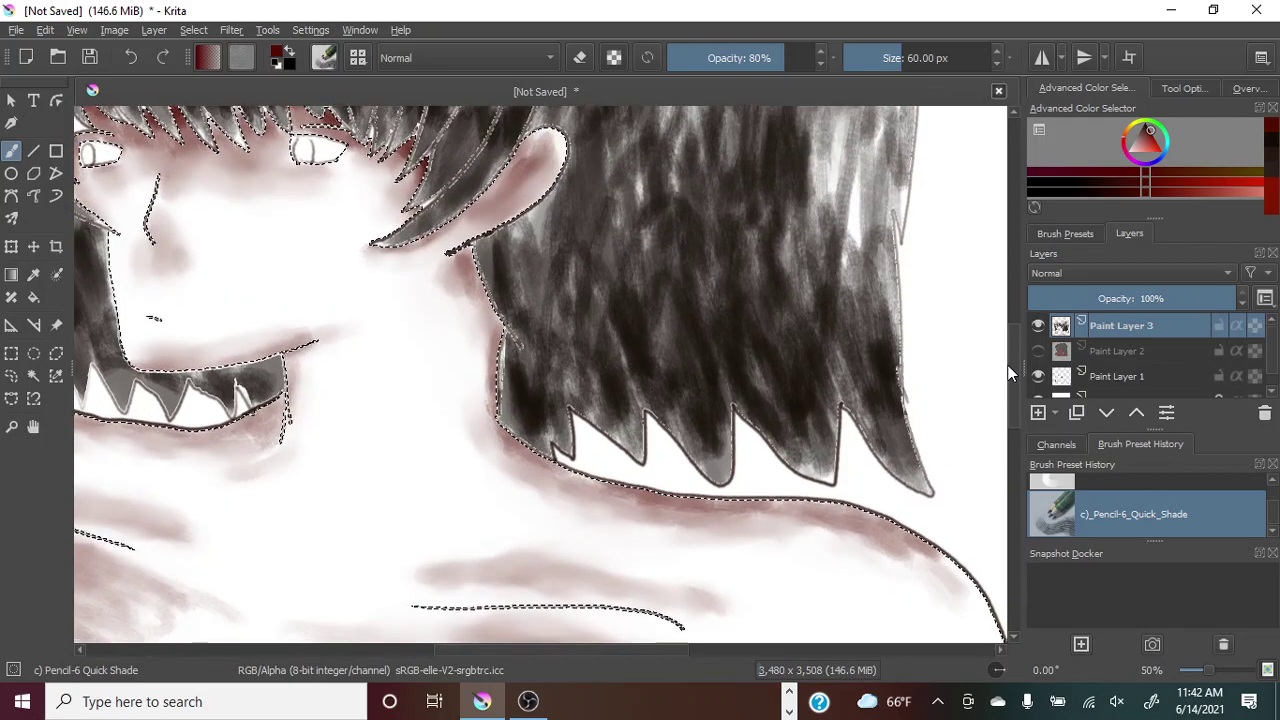
pyautogui.scroll(1, 1008, 372)
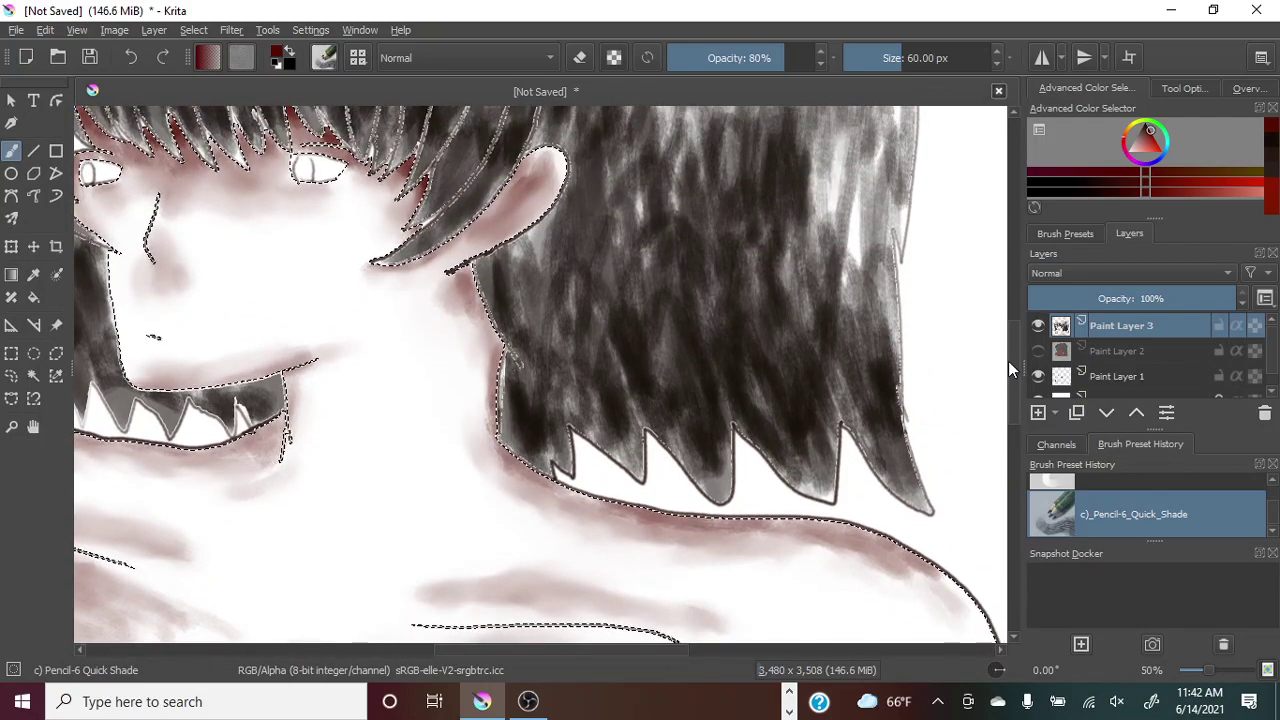
pyautogui.moveTo(1008, 361); pyautogui.dragTo(1010, 348)
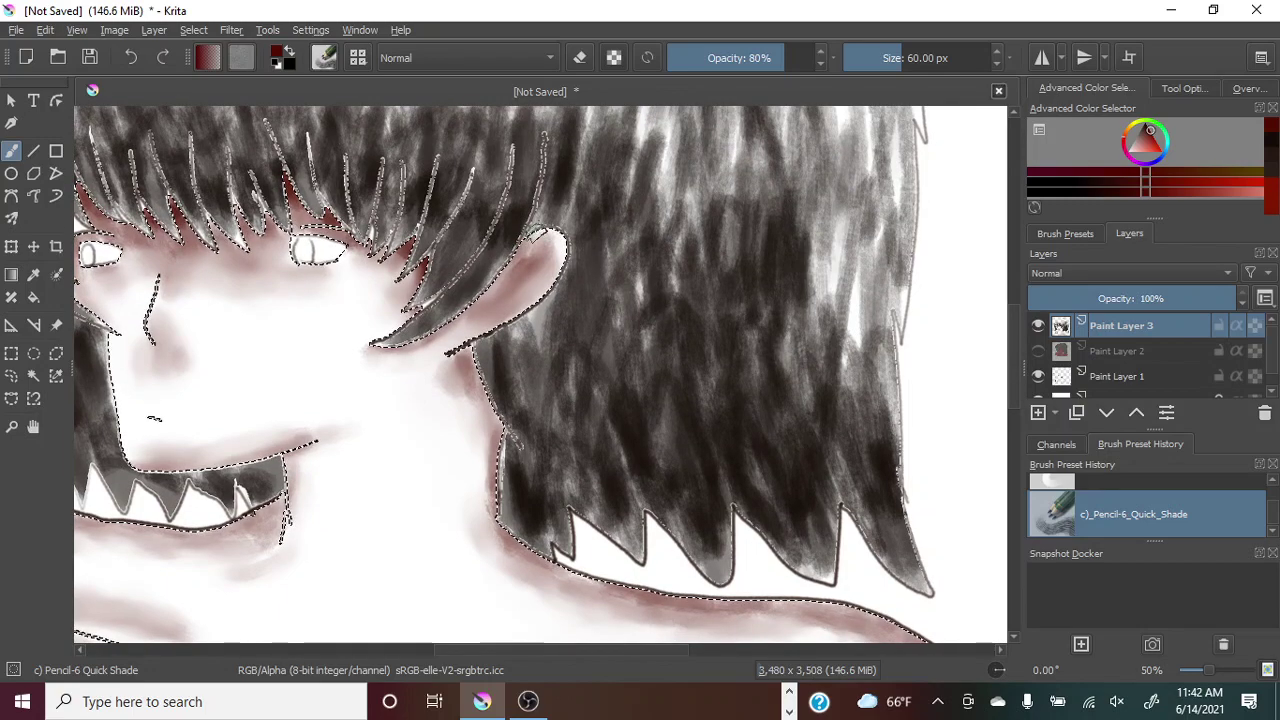
pyautogui.moveTo(533, 247); pyautogui.dragTo(549, 245)
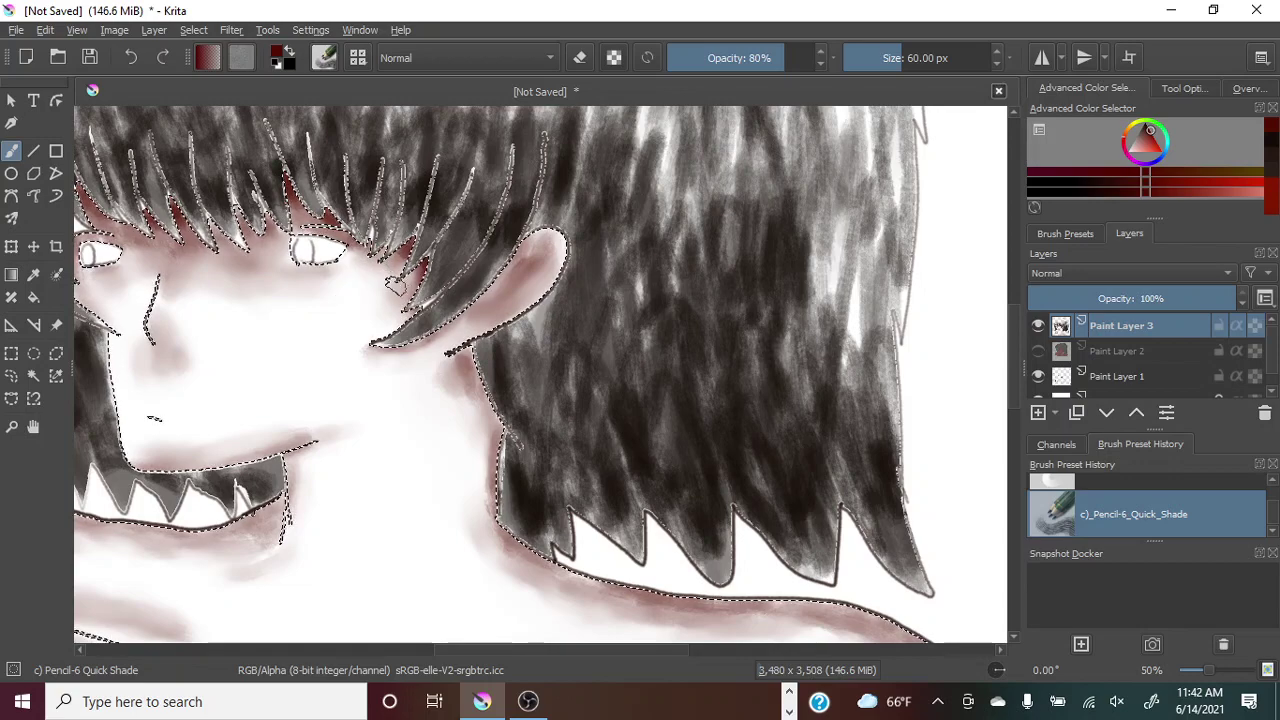
pyautogui.moveTo(606, 649); pyautogui.dragTo(570, 650)
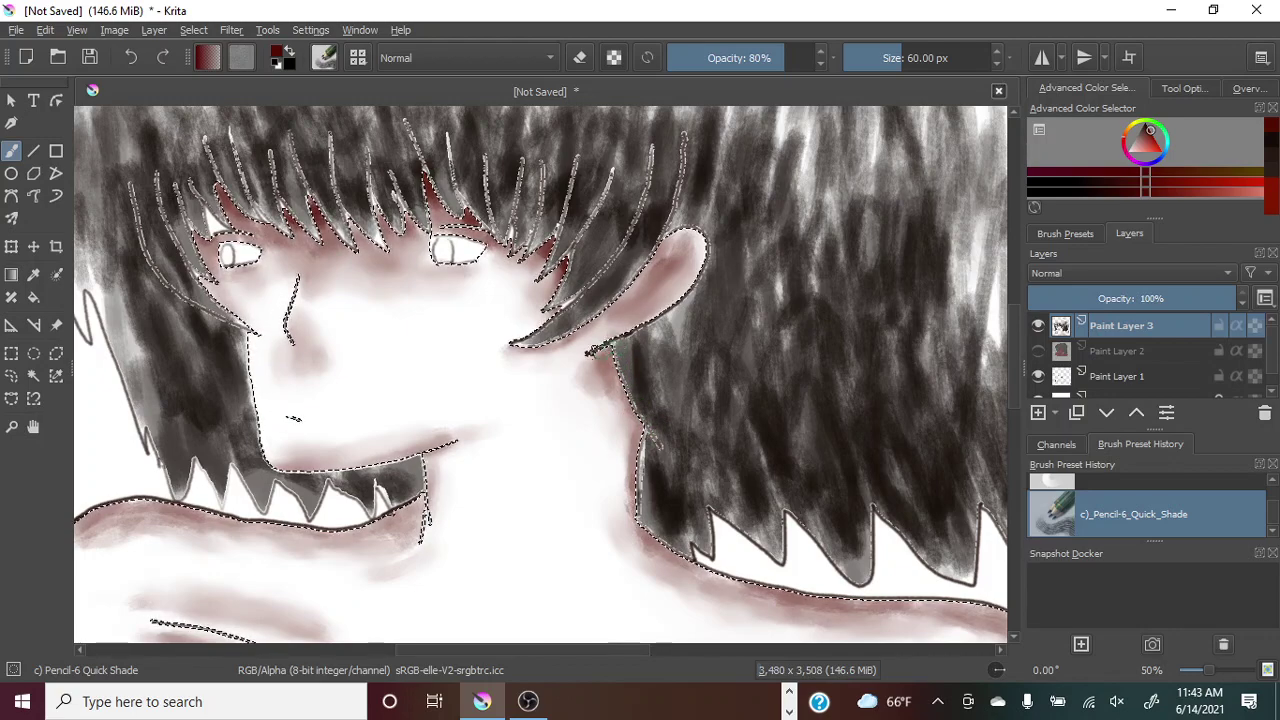
pyautogui.moveTo(622, 350); pyautogui.dragTo(668, 412)
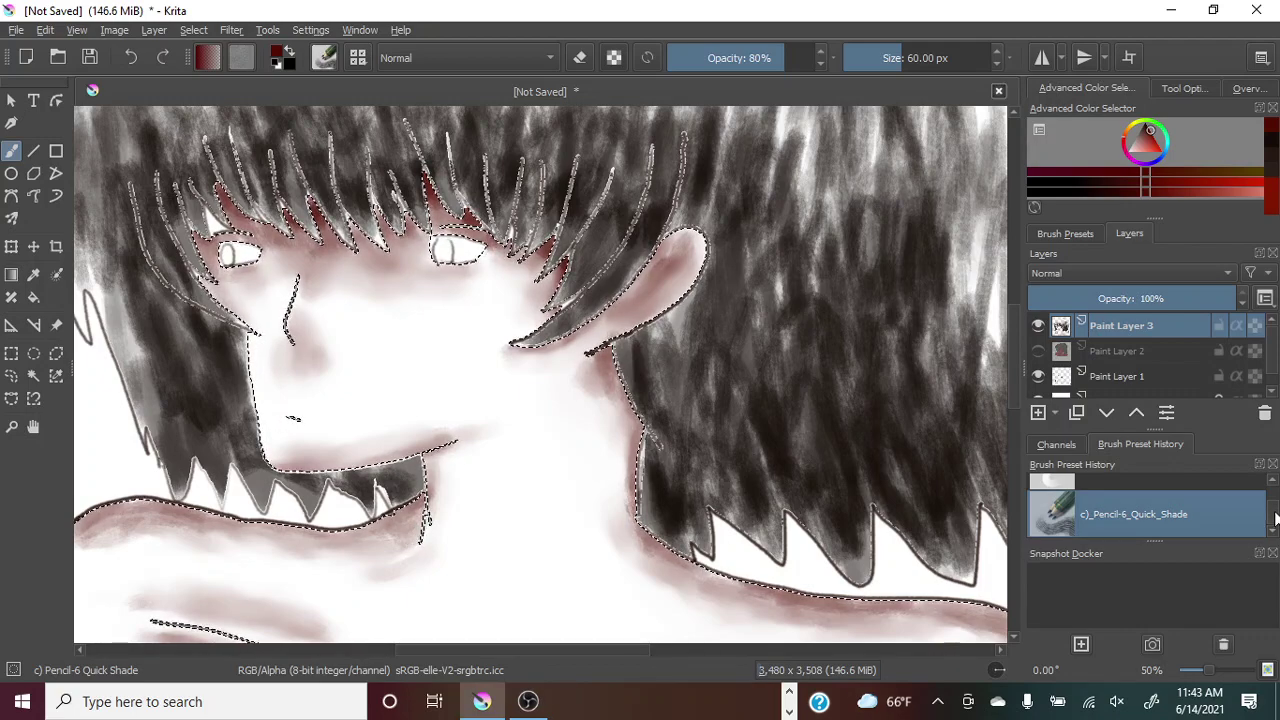
pyautogui.scroll(2, 1200, 510)
# Switch to the k)_Blender_Basic brush and undo two stray strokes near the nose.
pyautogui.scroll(1, 1150, 512)
pyautogui.click(1080, 516)
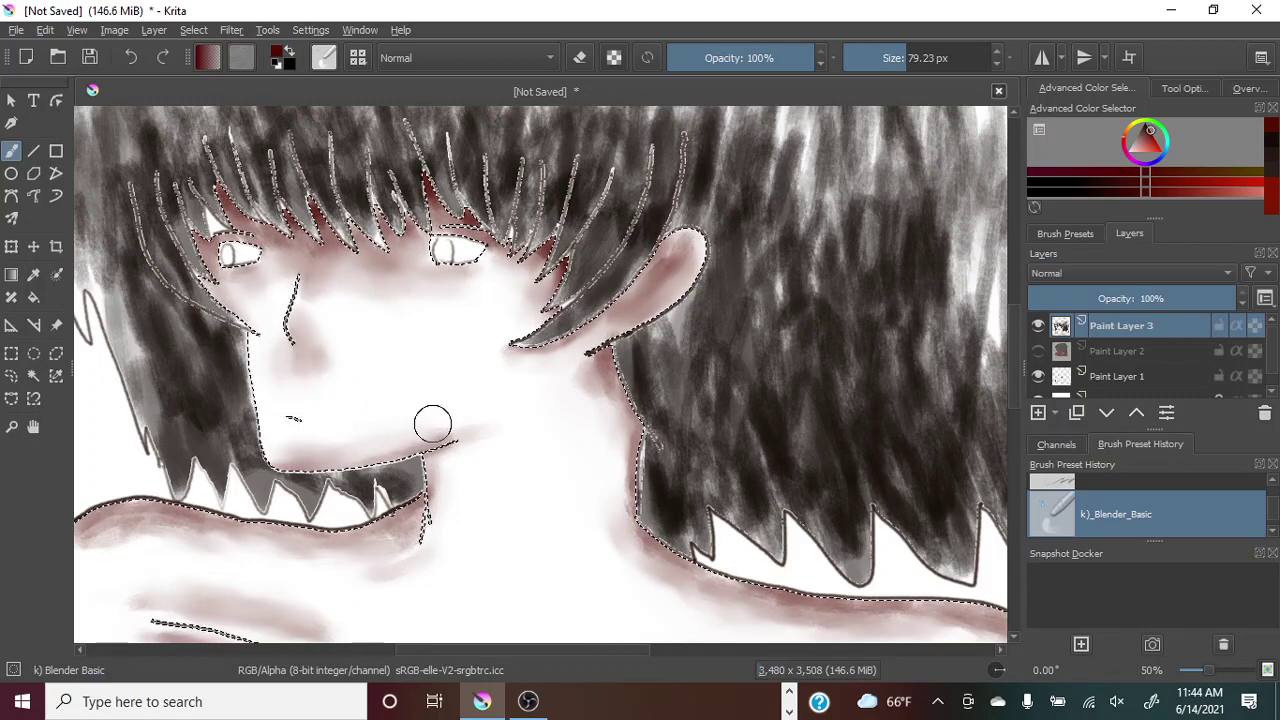
pyautogui.click(131, 57)
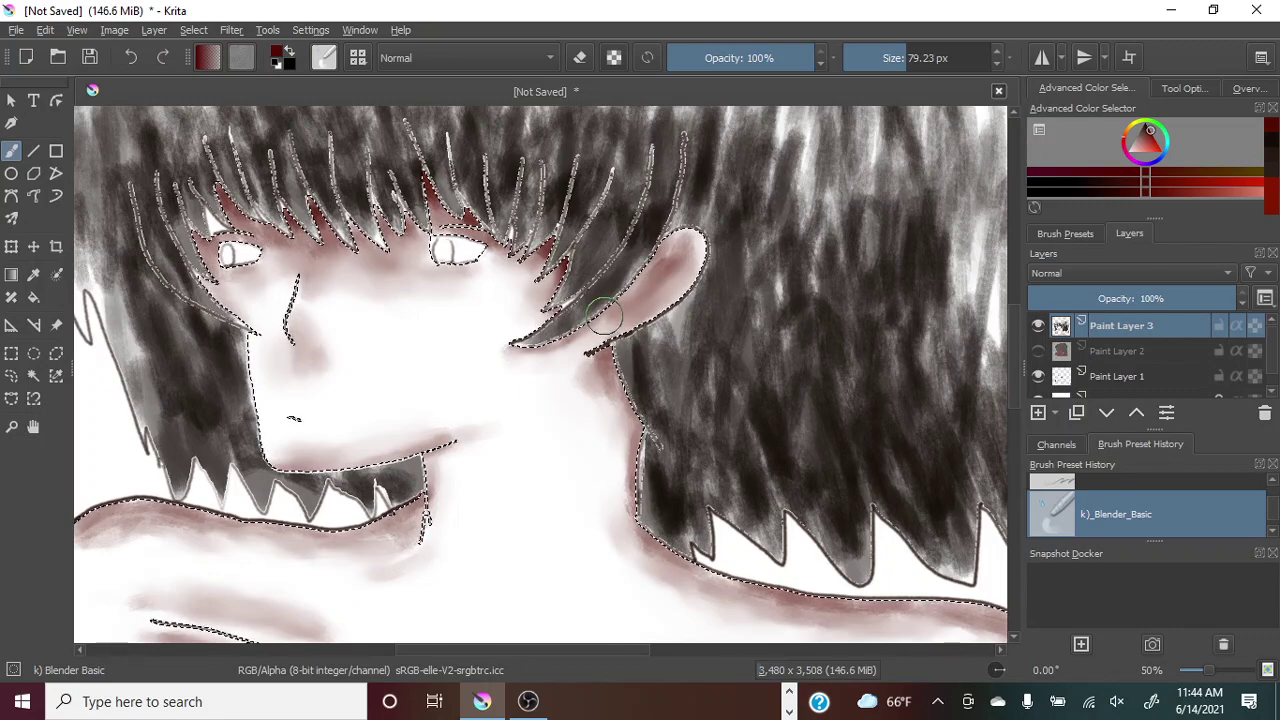
pyautogui.click(129, 59)
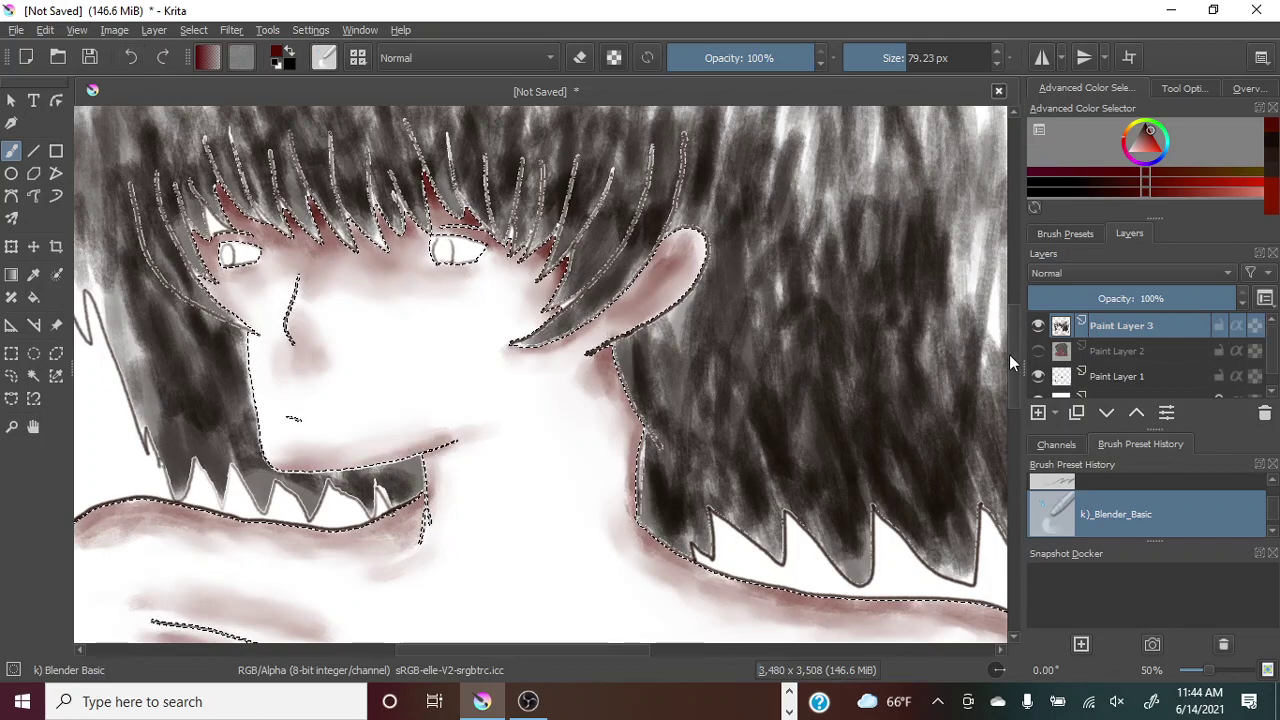
pyautogui.moveTo(1012, 354)
pyautogui.mouseDown()
pyautogui.moveTo(1016, 412)
pyautogui.moveTo(1014, 399)
pyautogui.mouseUp()
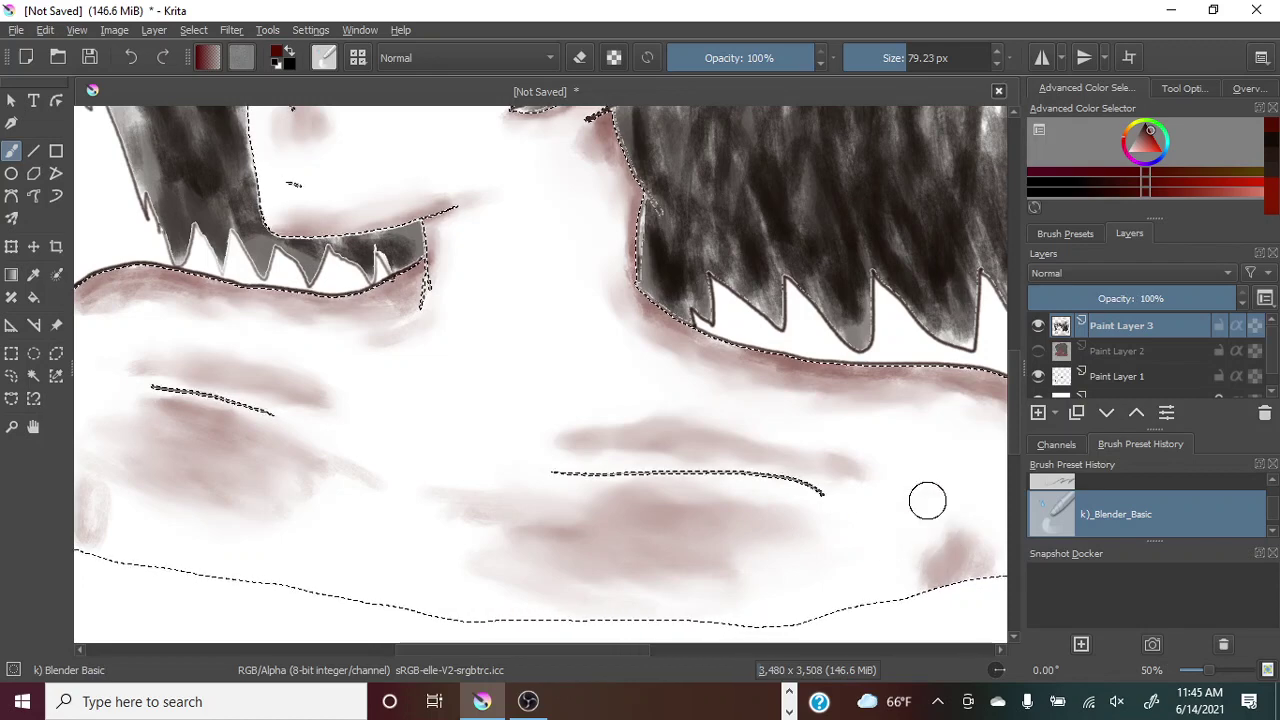
pyautogui.moveTo(600, 655); pyautogui.dragTo(566, 649)
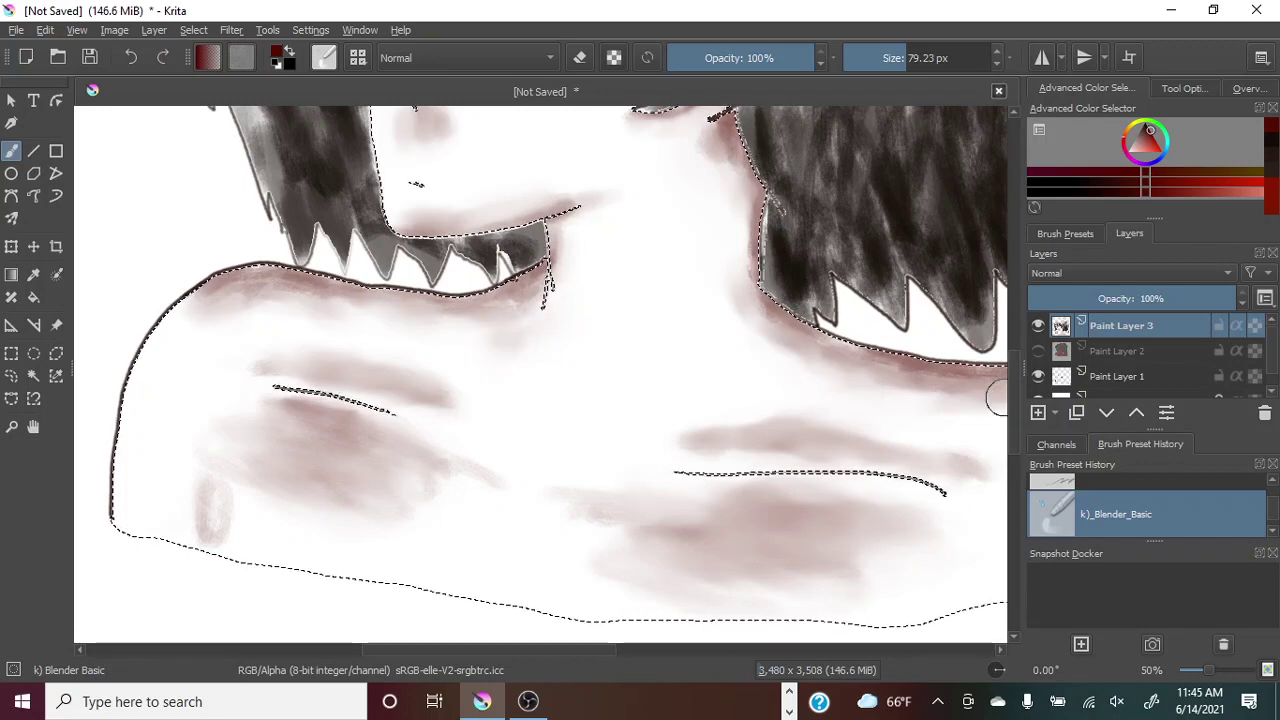
pyautogui.moveTo(1010, 398); pyautogui.dragTo(1010, 355)
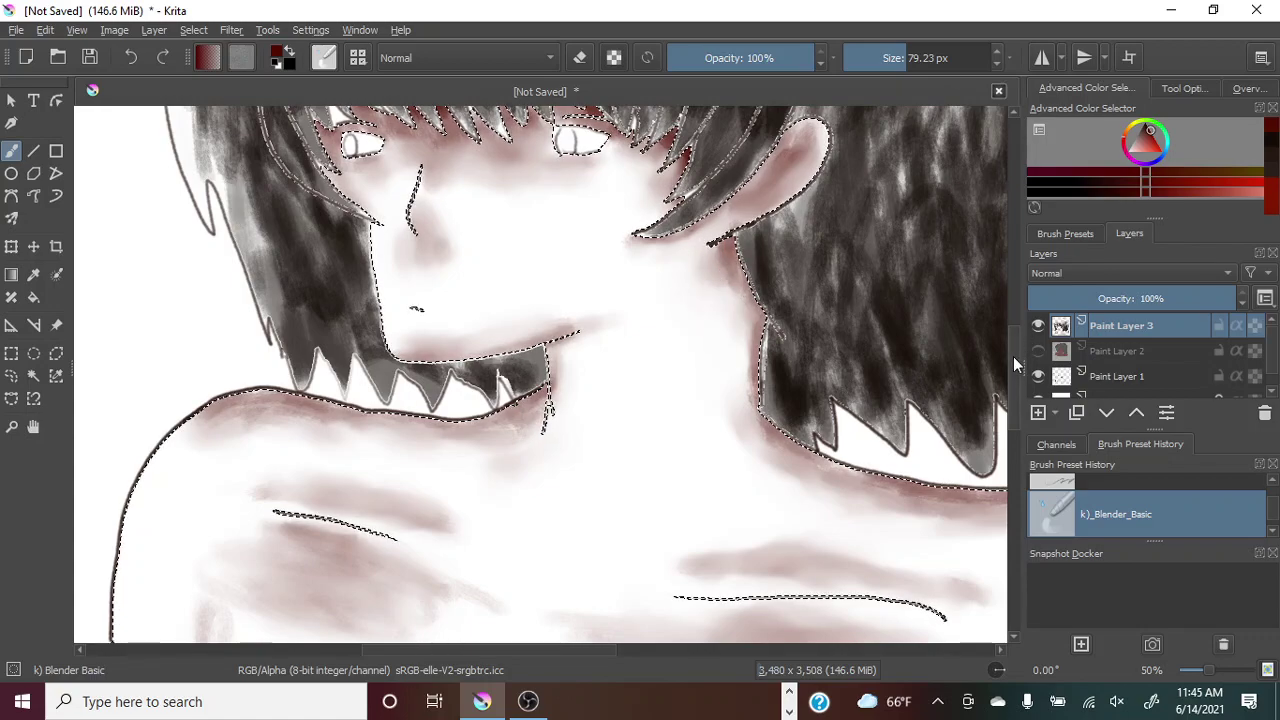
pyautogui.moveTo(1013, 358); pyautogui.dragTo(1012, 332)
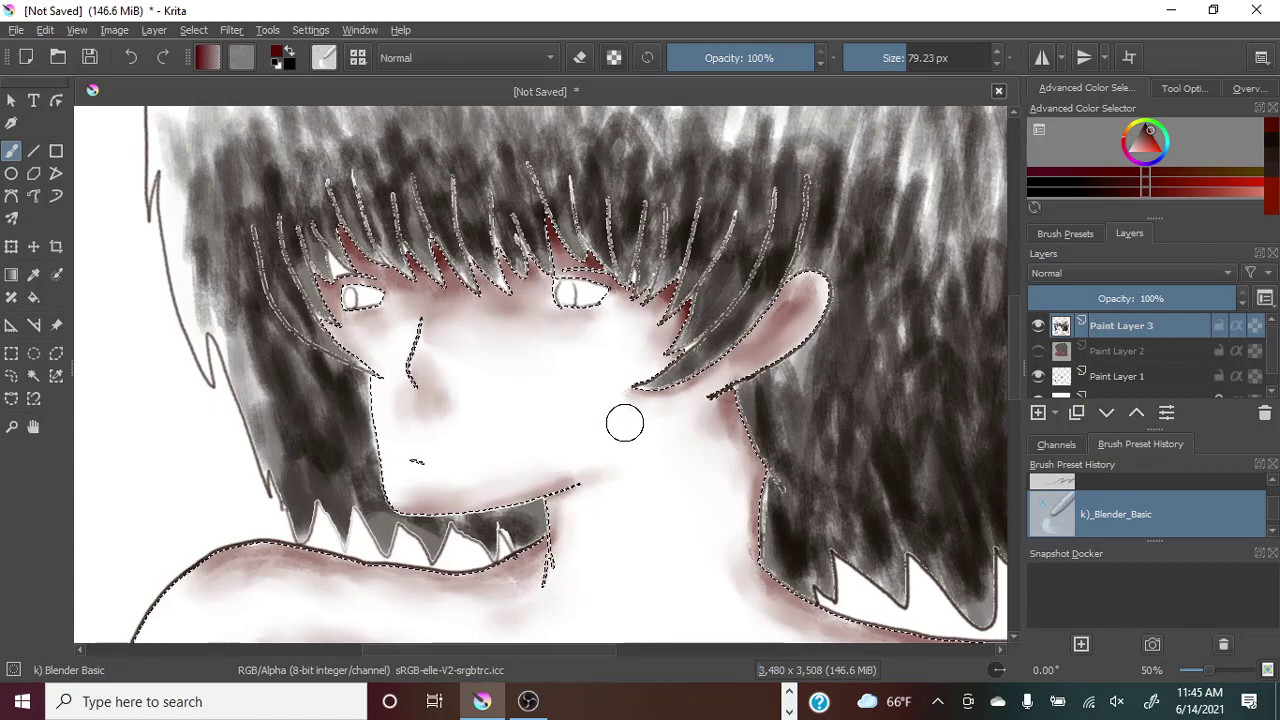
pyautogui.click(131, 58)
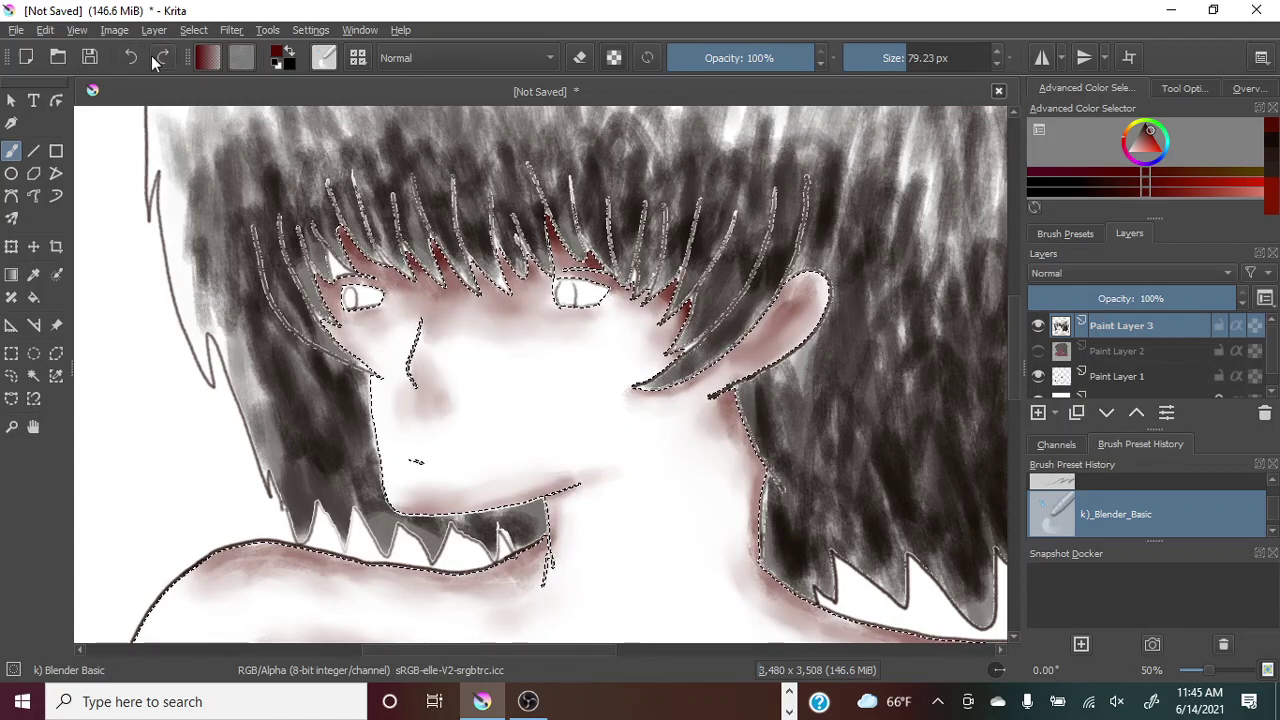
pyautogui.click(163, 57)
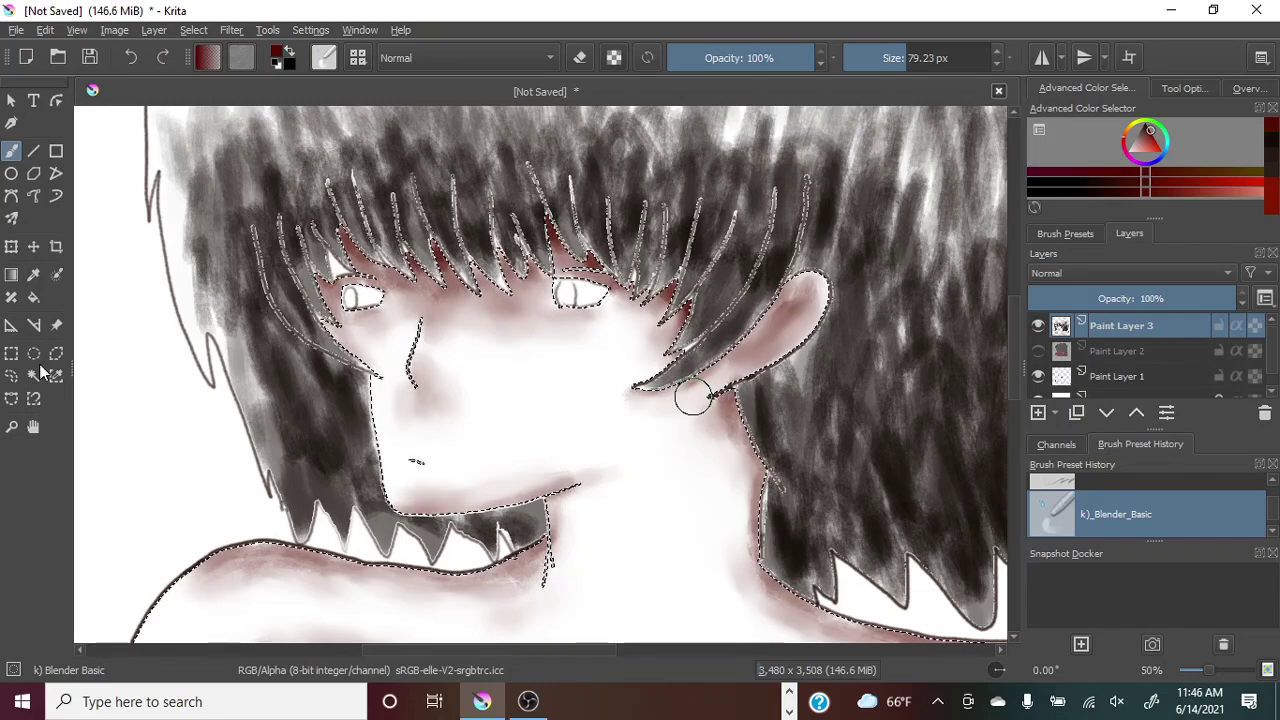
# Select the dark hair by colour at fuzziness 41, undoing the over-extended selections.
pyautogui.click(34, 378)
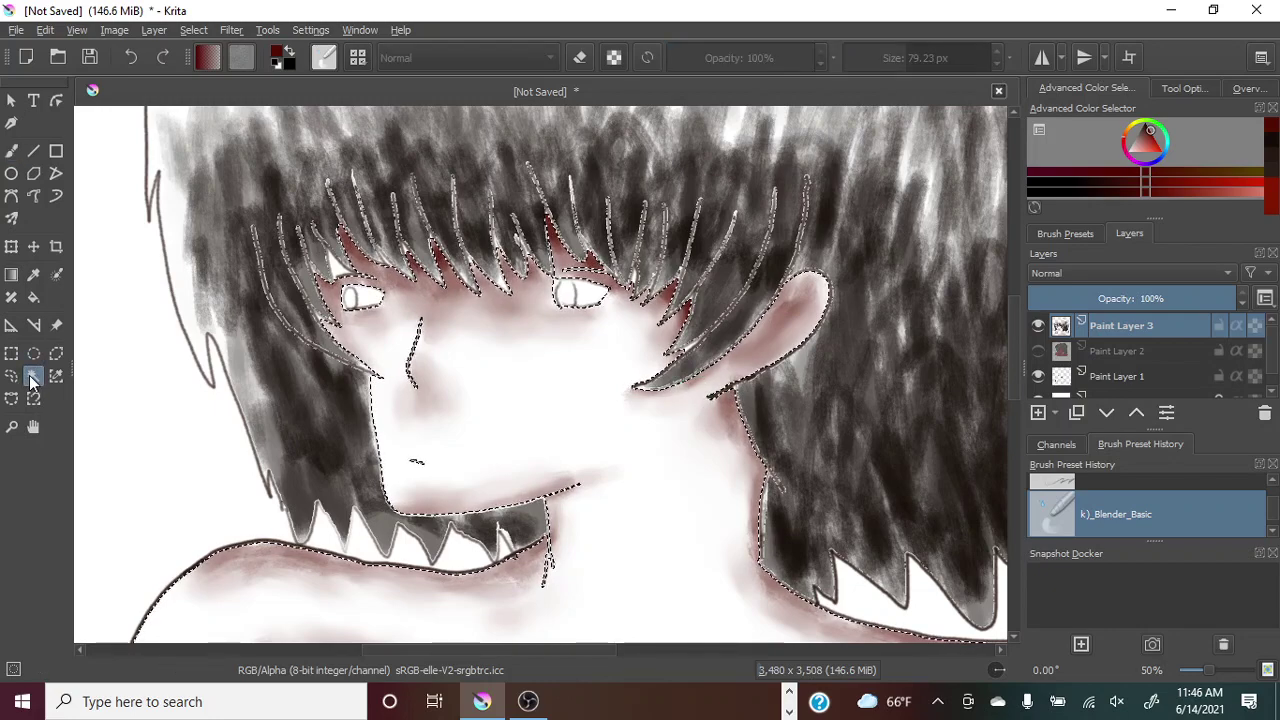
pyautogui.click(868, 342)
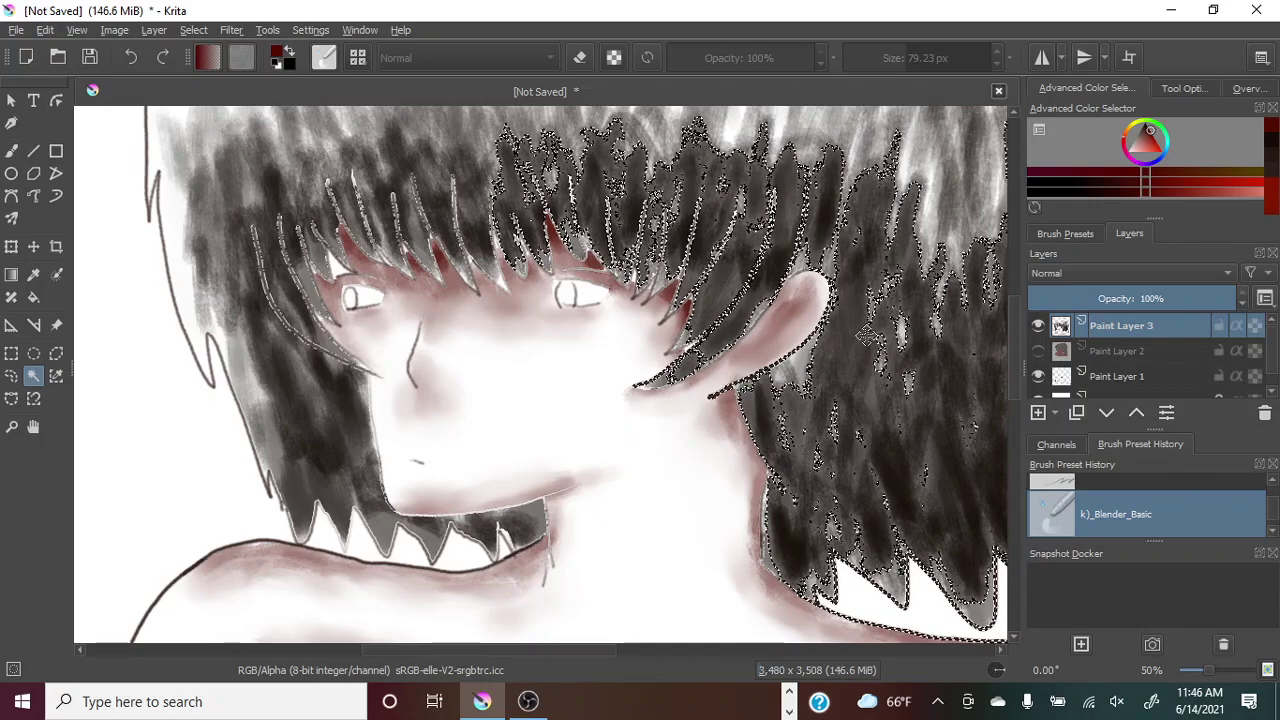
pyautogui.click(1181, 93)
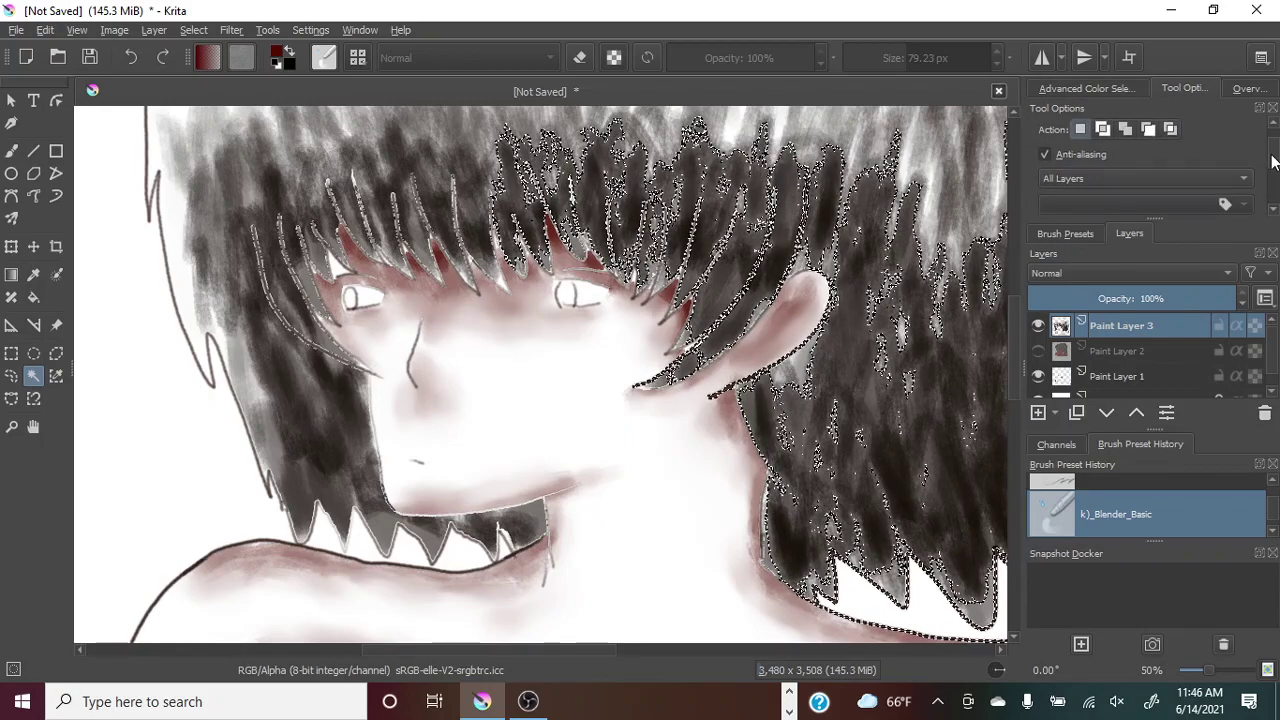
pyautogui.moveTo(1272, 130); pyautogui.dragTo(1272, 188)
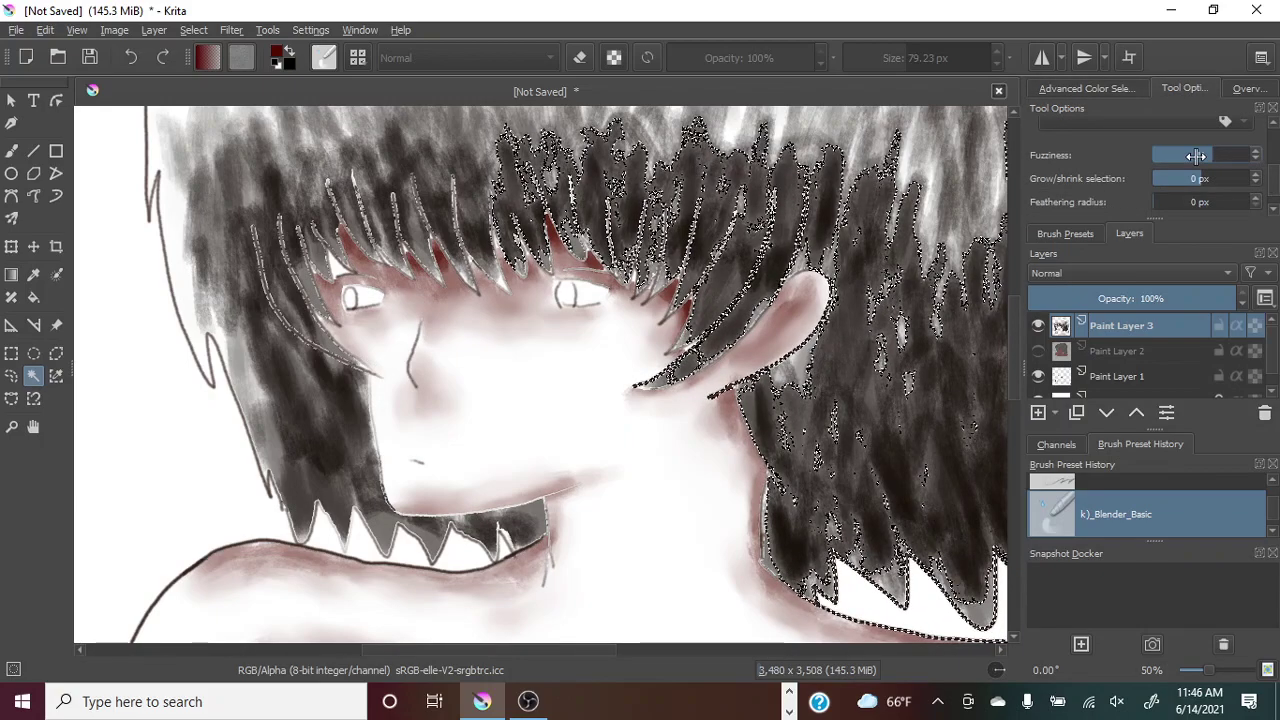
pyautogui.click(1196, 156)
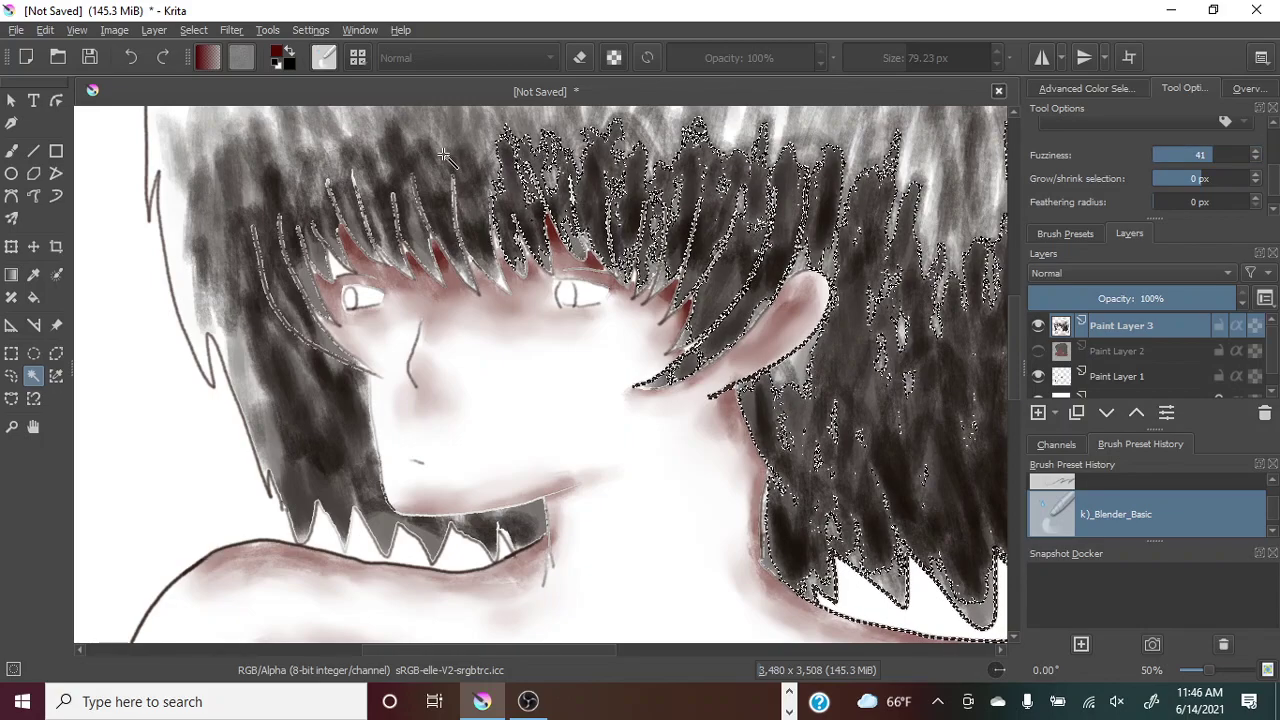
pyautogui.click(452, 148)
pyautogui.click(455, 135)
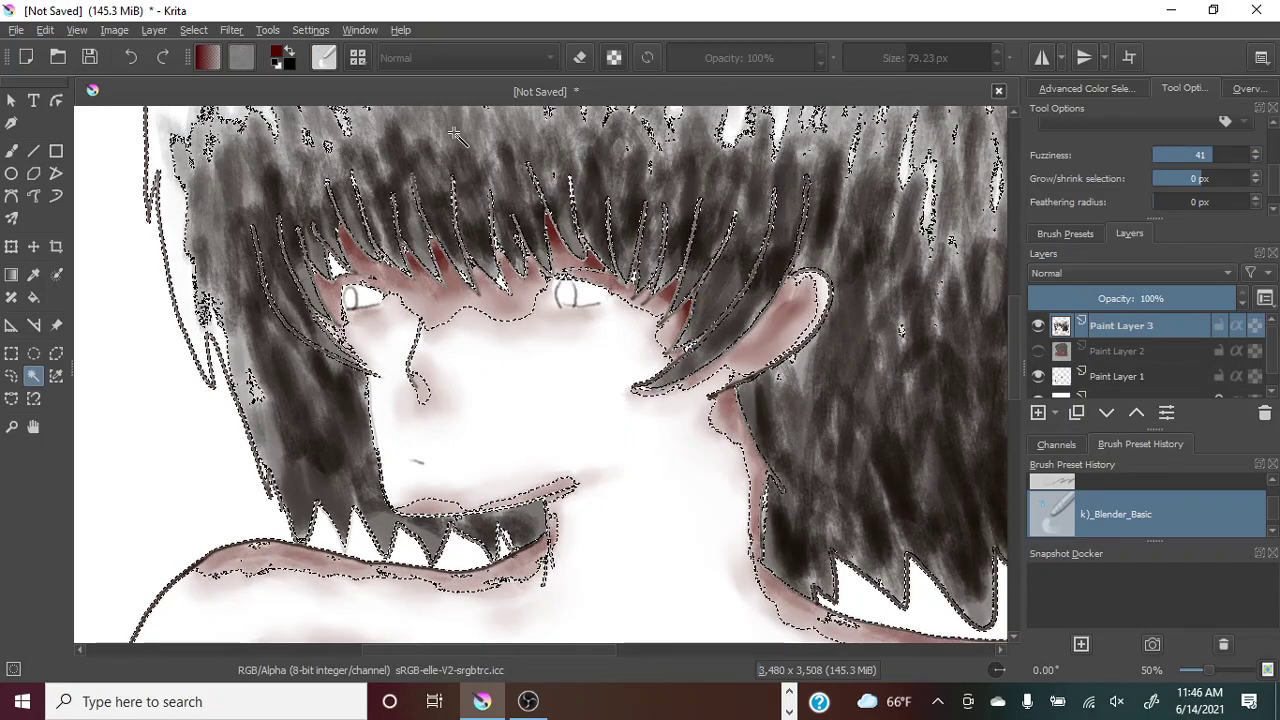
pyautogui.click(130, 57)
pyautogui.click(130, 57)
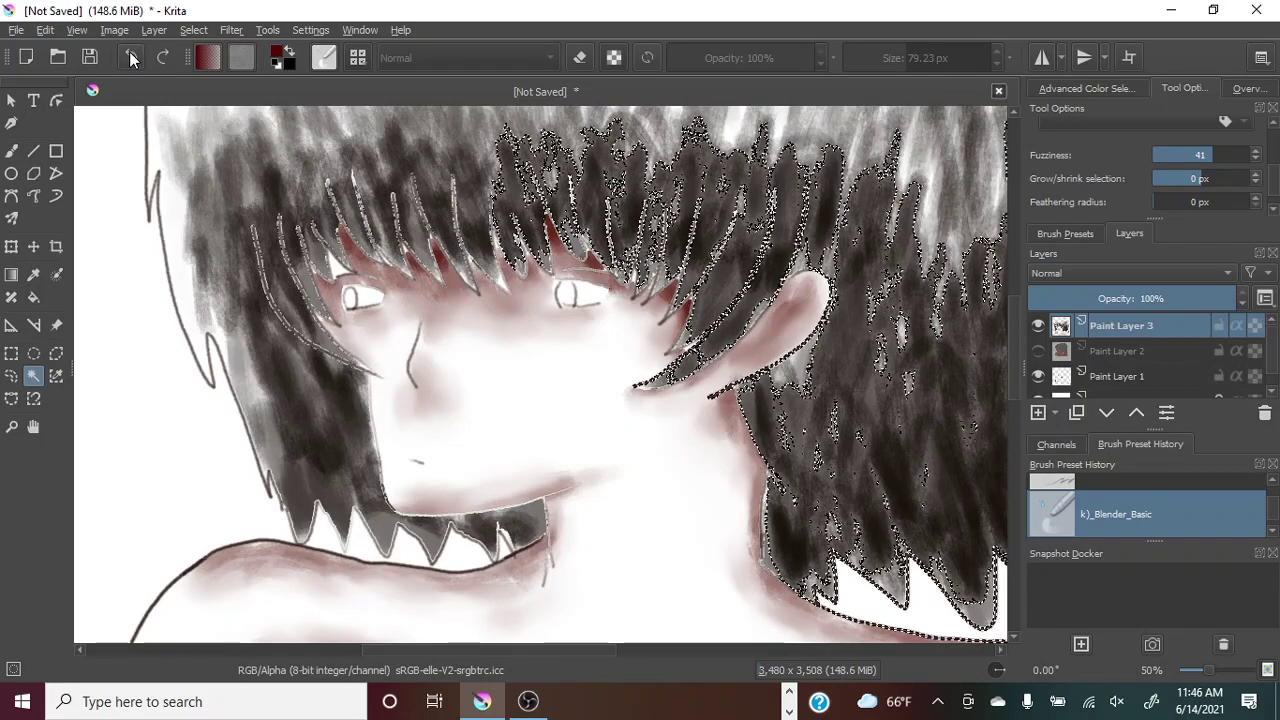
pyautogui.click(127, 58)
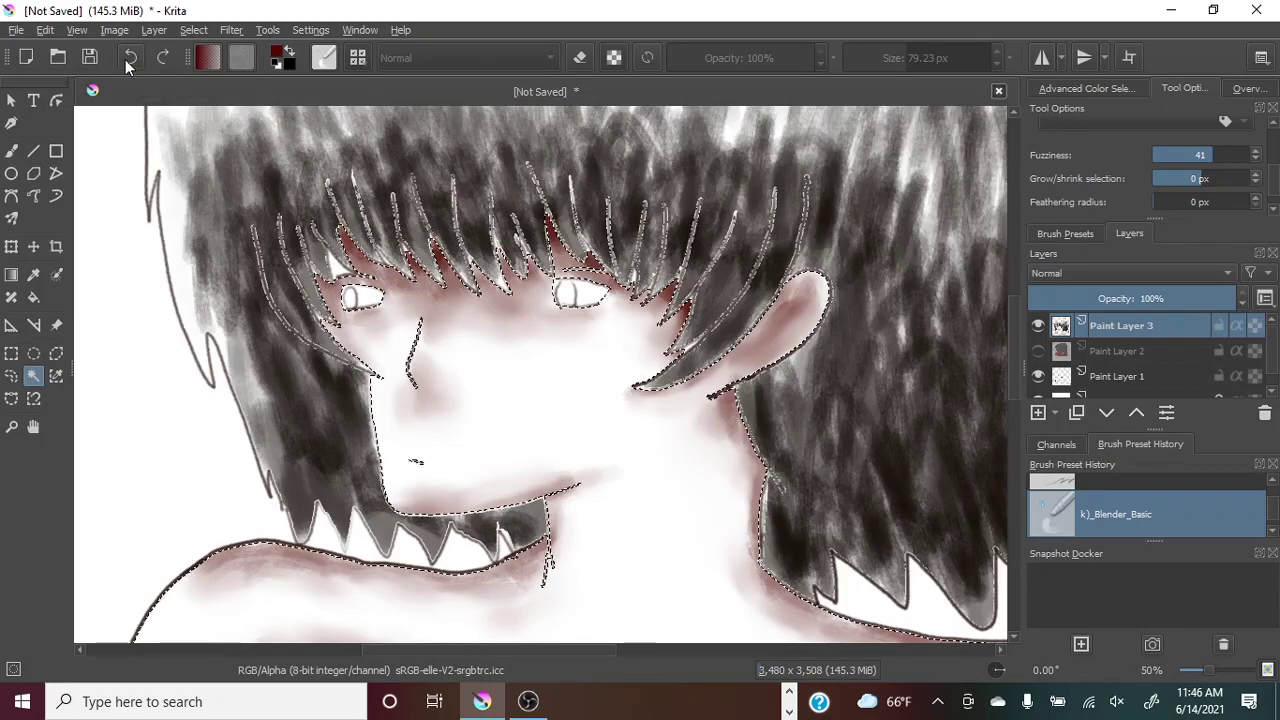
# Reselect the hair with Paint Layer 2 shown, then toggle layers to check it.
pyautogui.click(1038, 350)
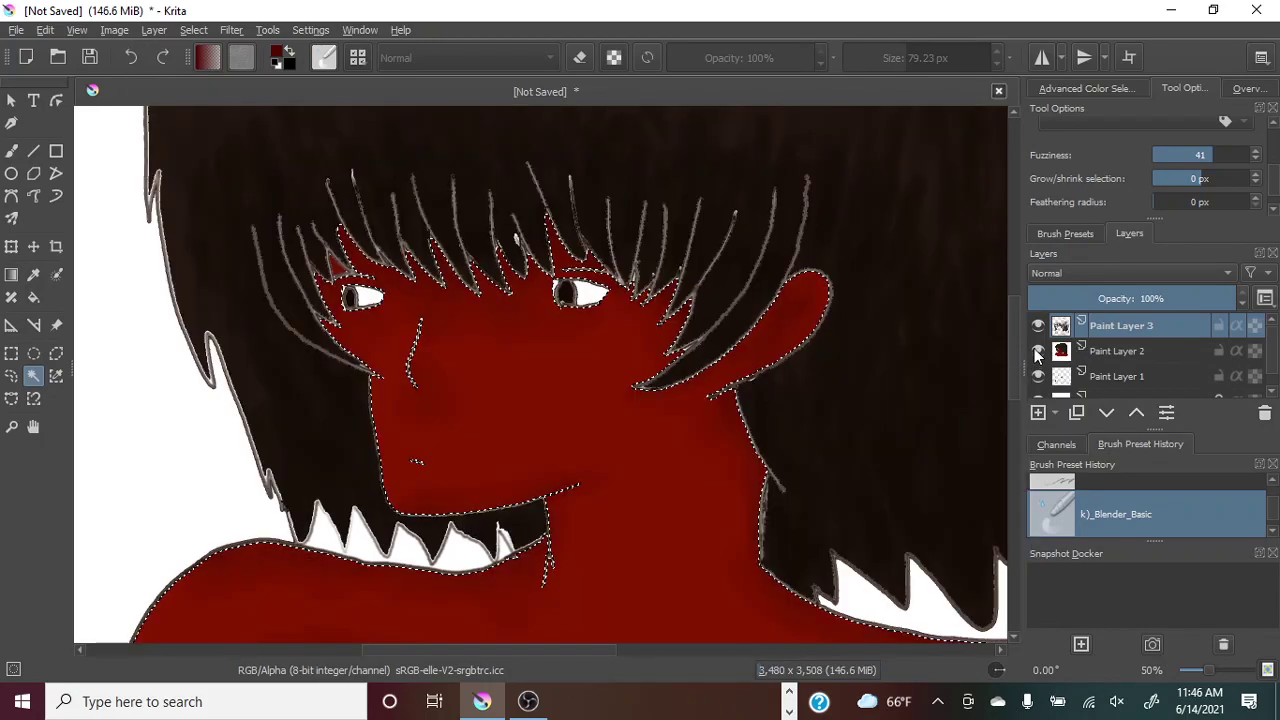
pyautogui.click(926, 332)
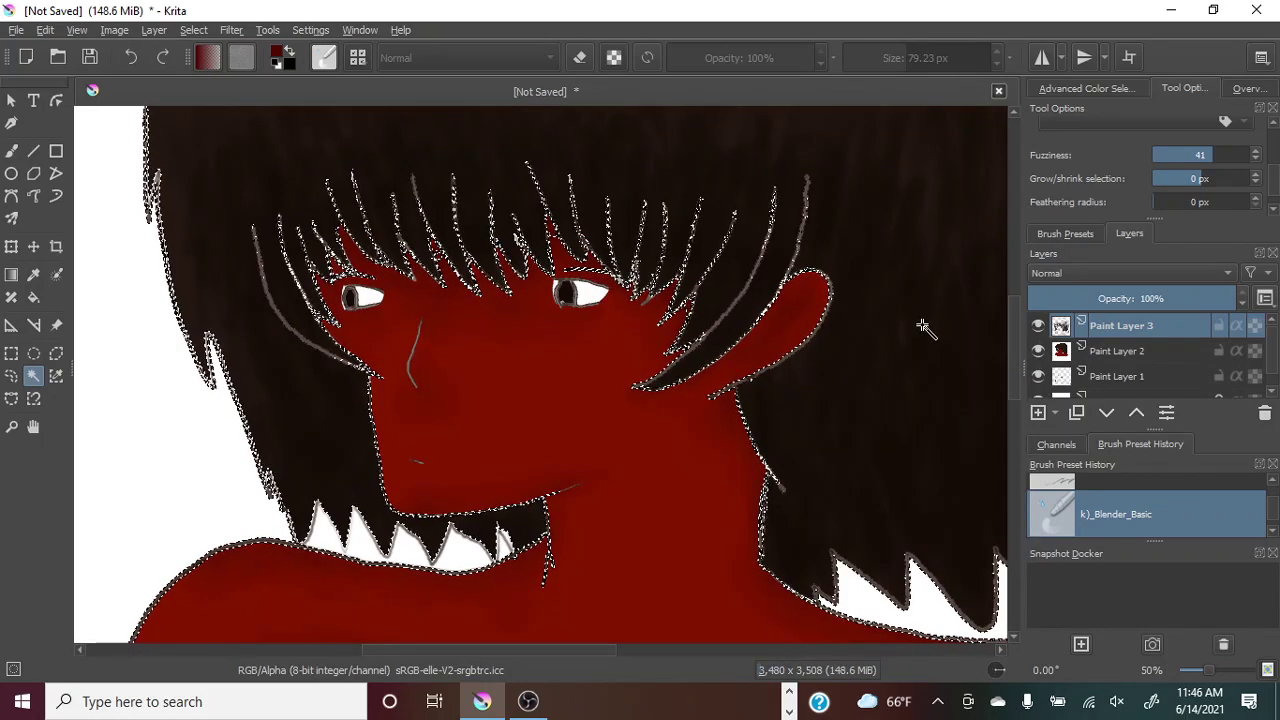
pyautogui.click(1038, 325)
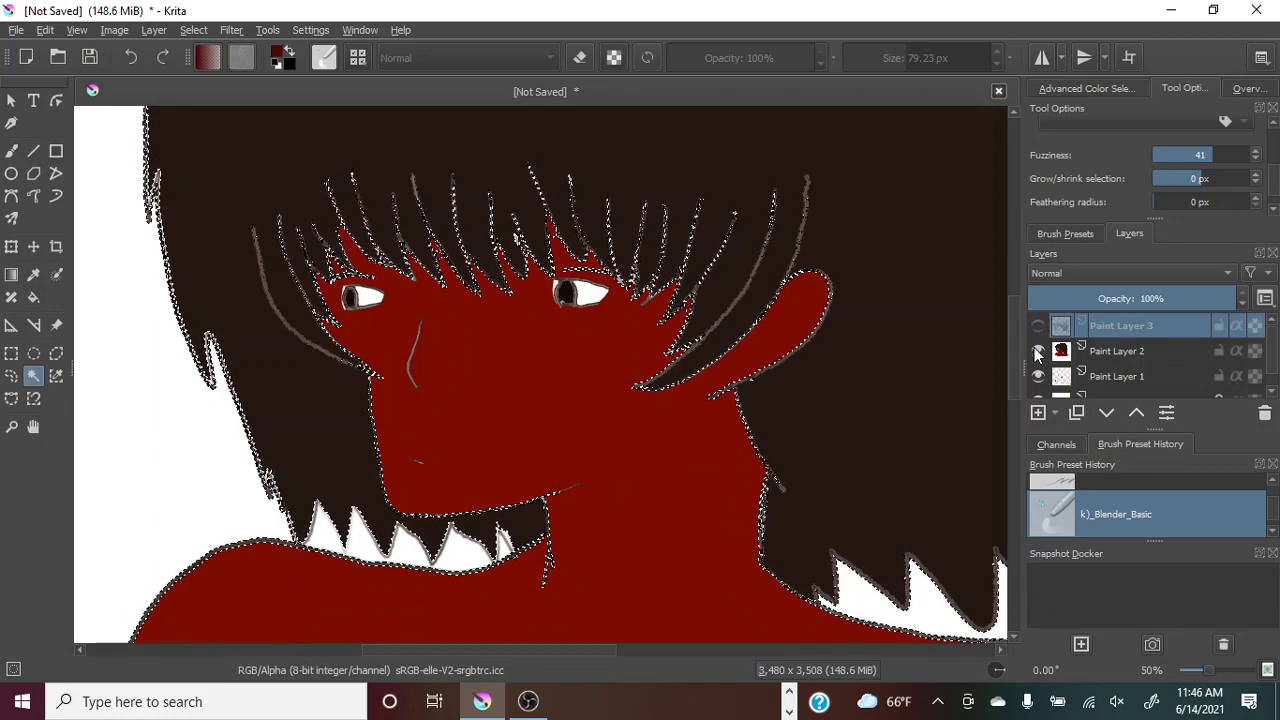
pyautogui.click(1038, 350)
pyautogui.click(1038, 326)
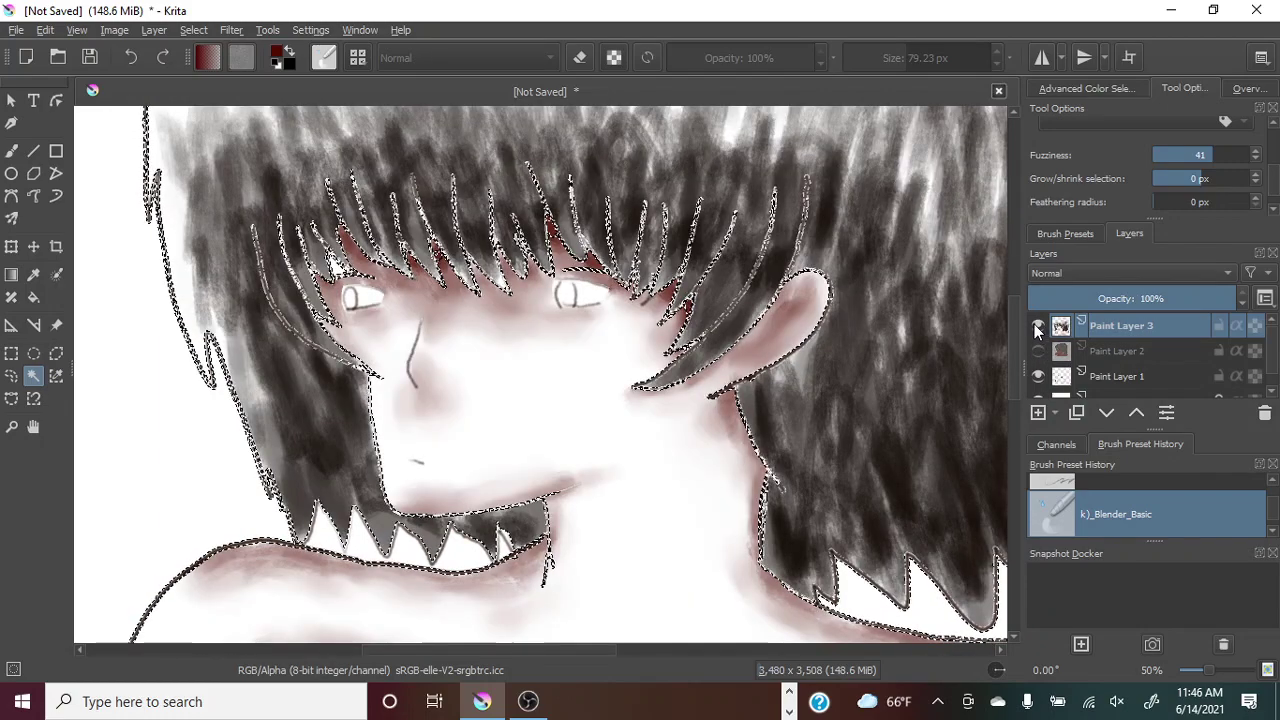
# Pick an orange-brown painting colour in the Advanced Color Selector.
pyautogui.moveTo(553, 653); pyautogui.dragTo(587, 655)
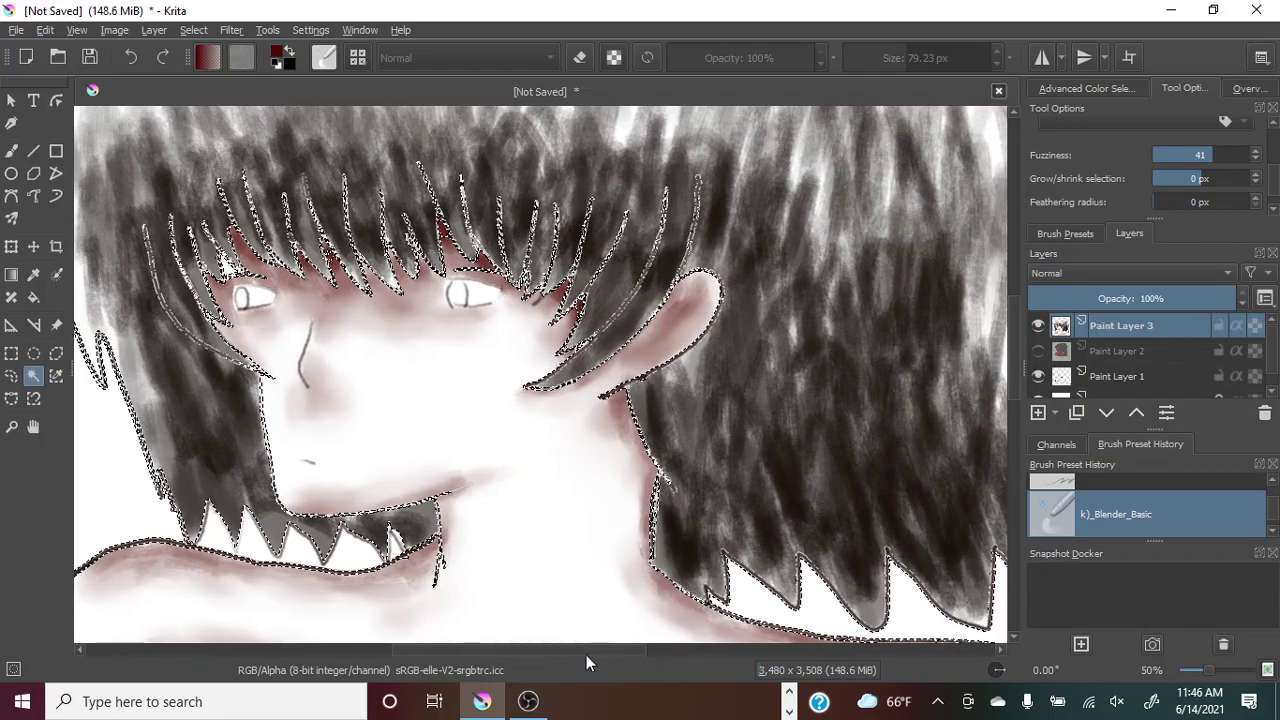
pyautogui.click(1115, 88)
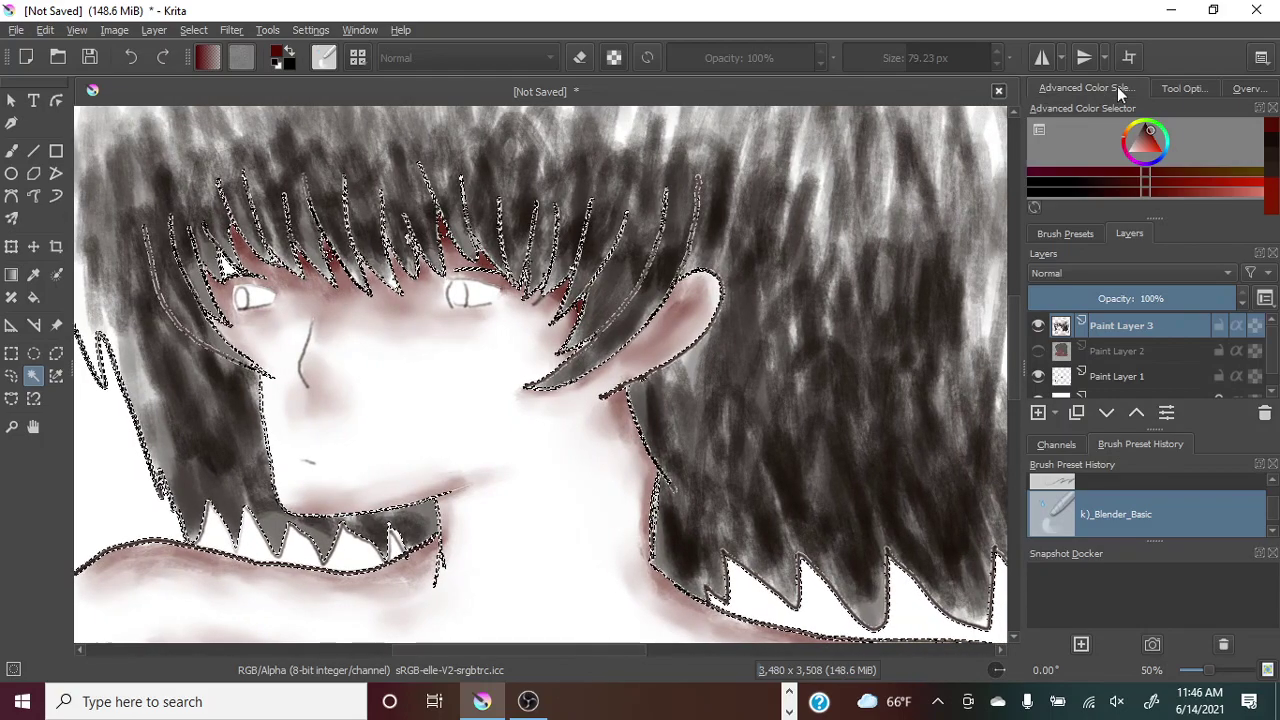
pyautogui.click(1271, 150)
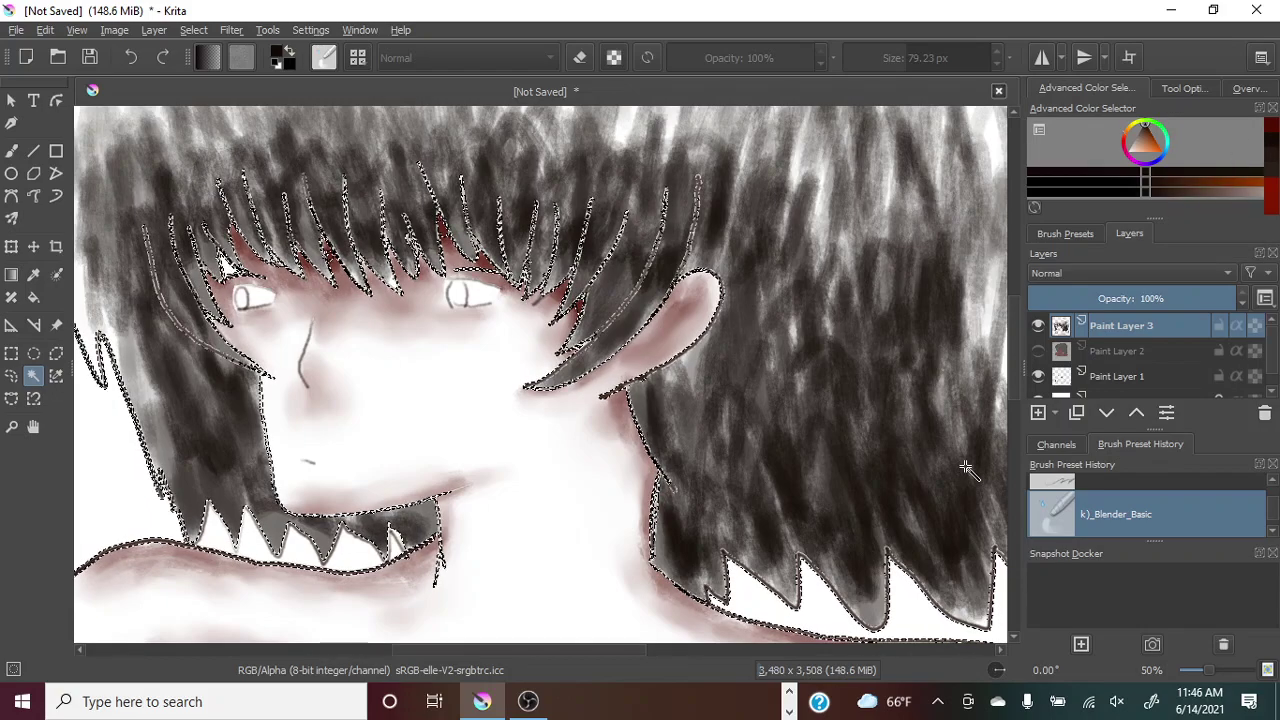
pyautogui.moveTo(572, 655); pyautogui.dragTo(623, 662)
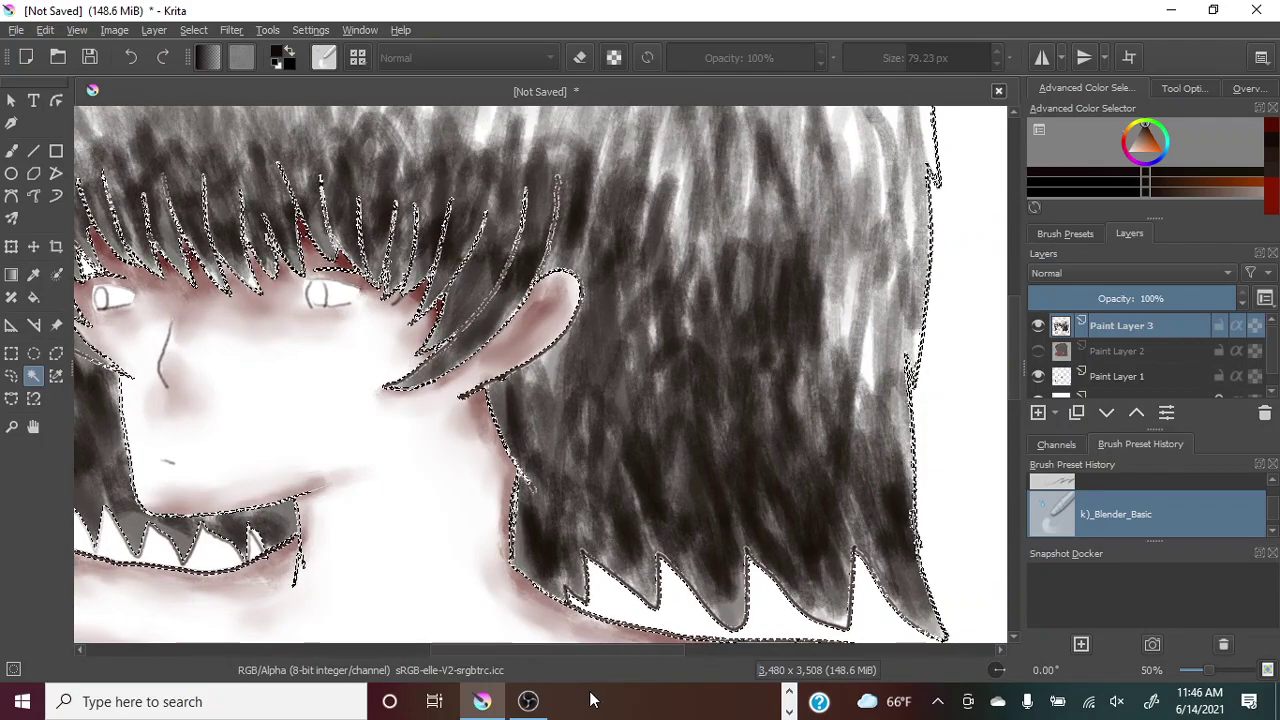
# Switch to the Freehand Brush with the c)_Pencil-6_Quick_Shade preset.
pyautogui.click(11, 150)
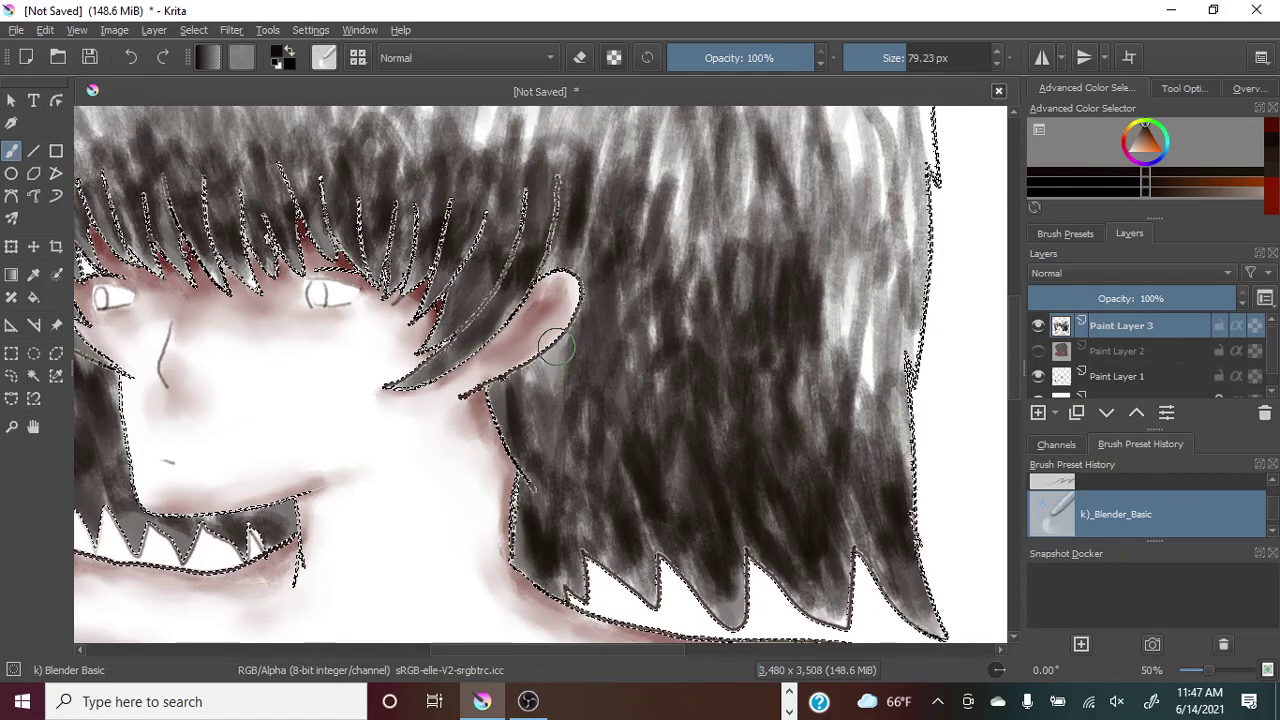
pyautogui.scroll(-1, 1053, 511)
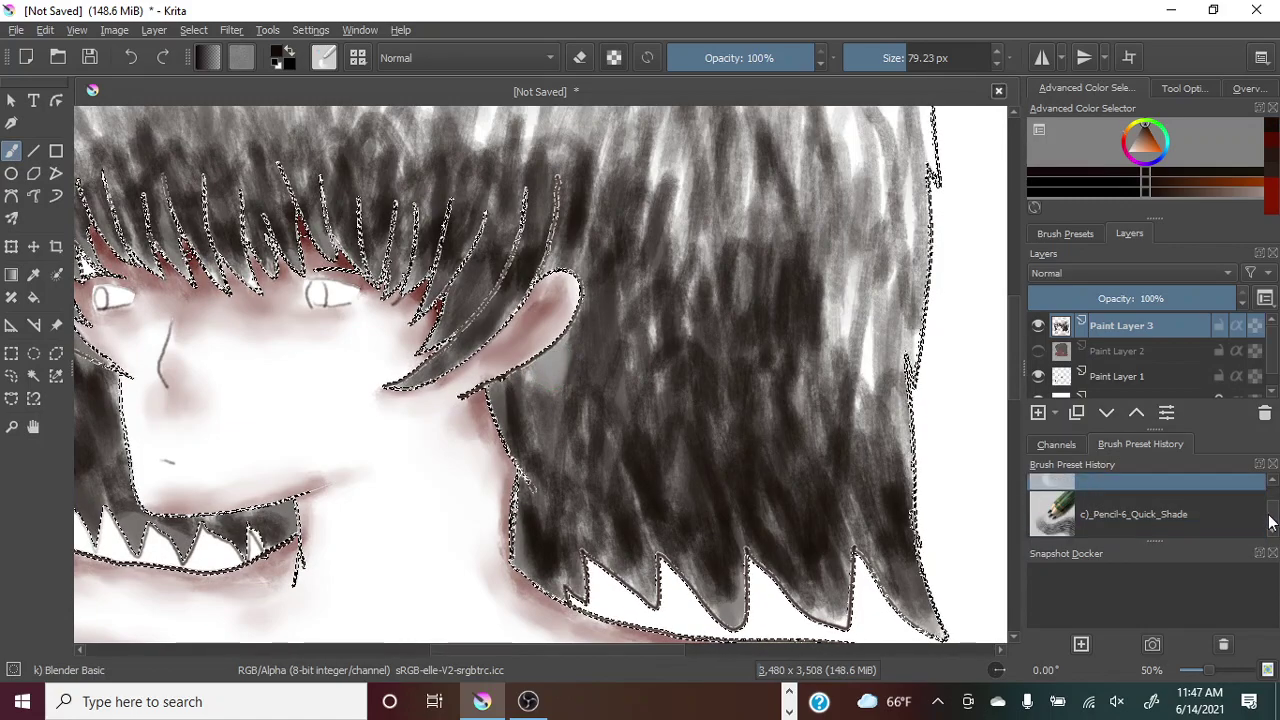
pyautogui.click(1053, 511)
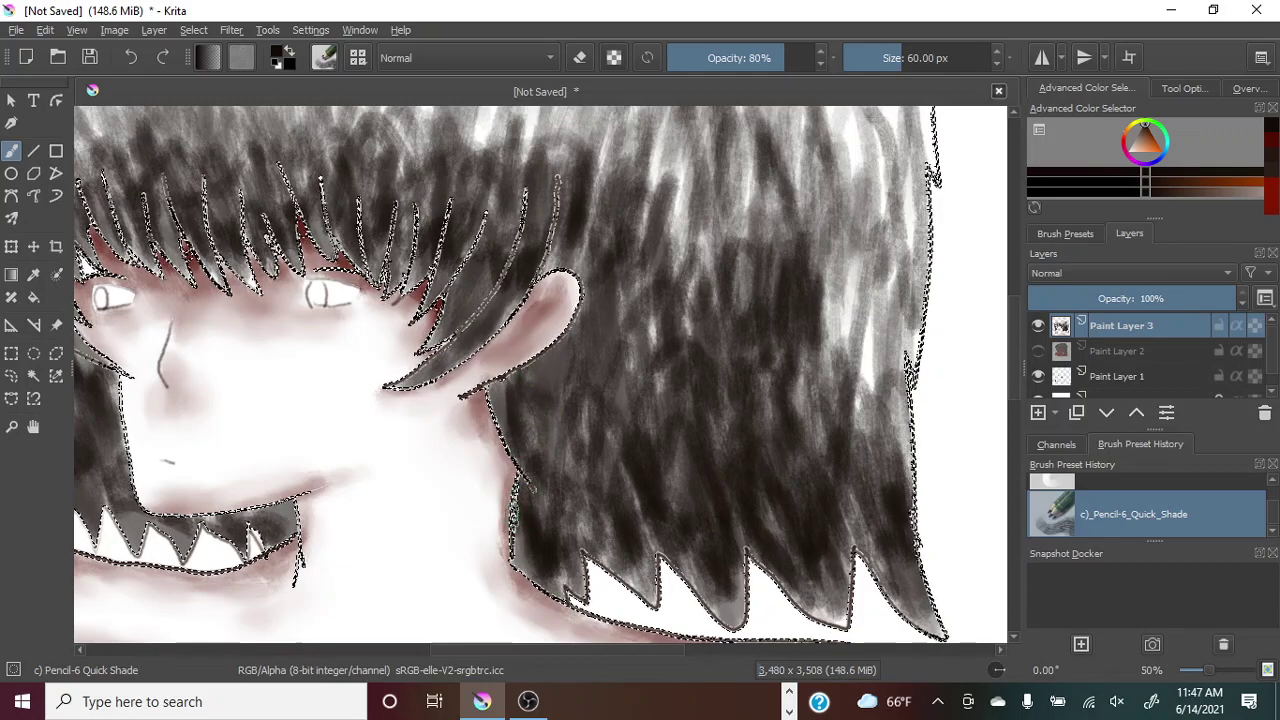
# Darken the shading along the right hair edge and across the bottom hair tips.
pyautogui.moveTo(900, 540); pyautogui.dragTo(875, 430)
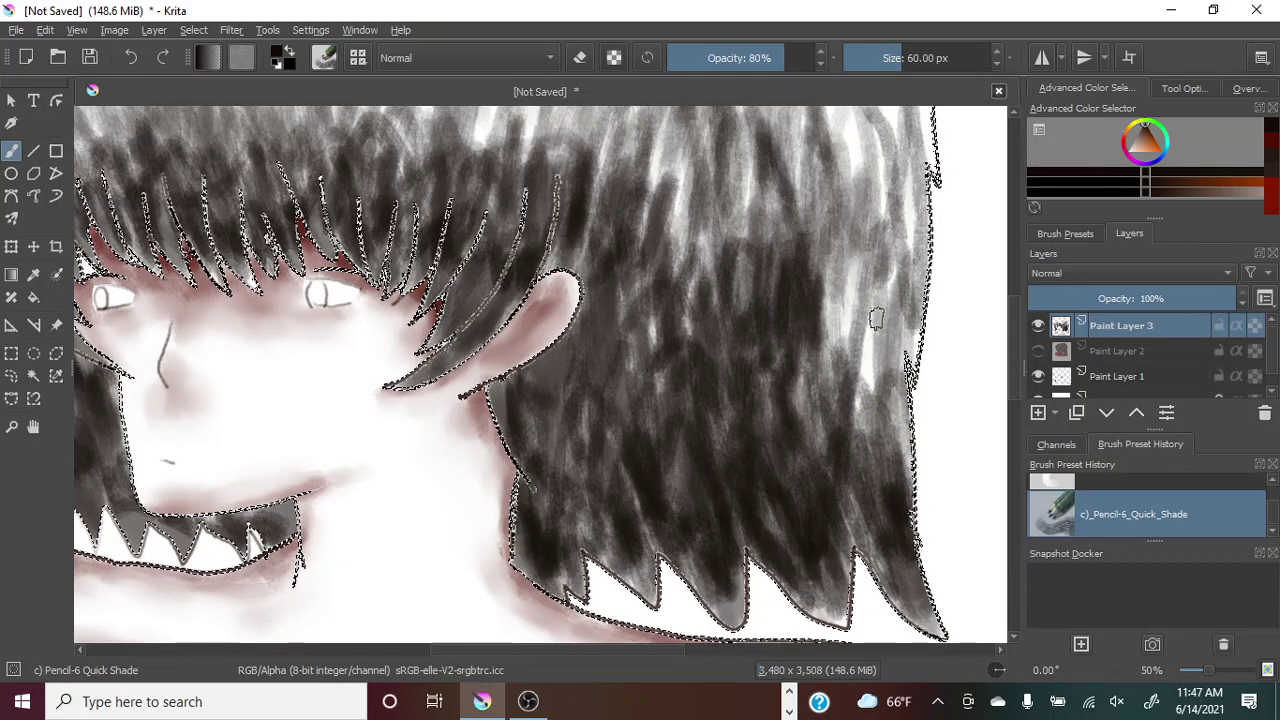
pyautogui.moveTo(613, 649)
pyautogui.mouseDown()
pyautogui.moveTo(590, 652)
pyautogui.moveTo(673, 654)
pyautogui.mouseUp()
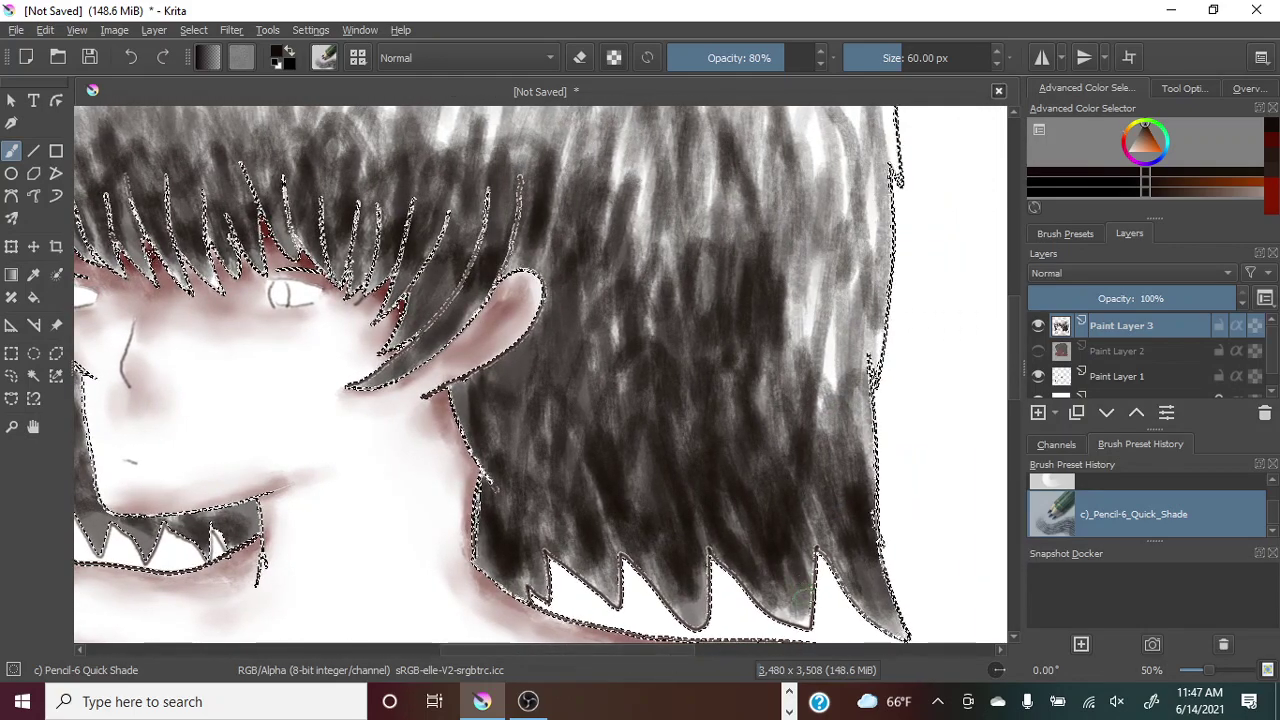
pyautogui.moveTo(766, 615); pyautogui.dragTo(555, 552)
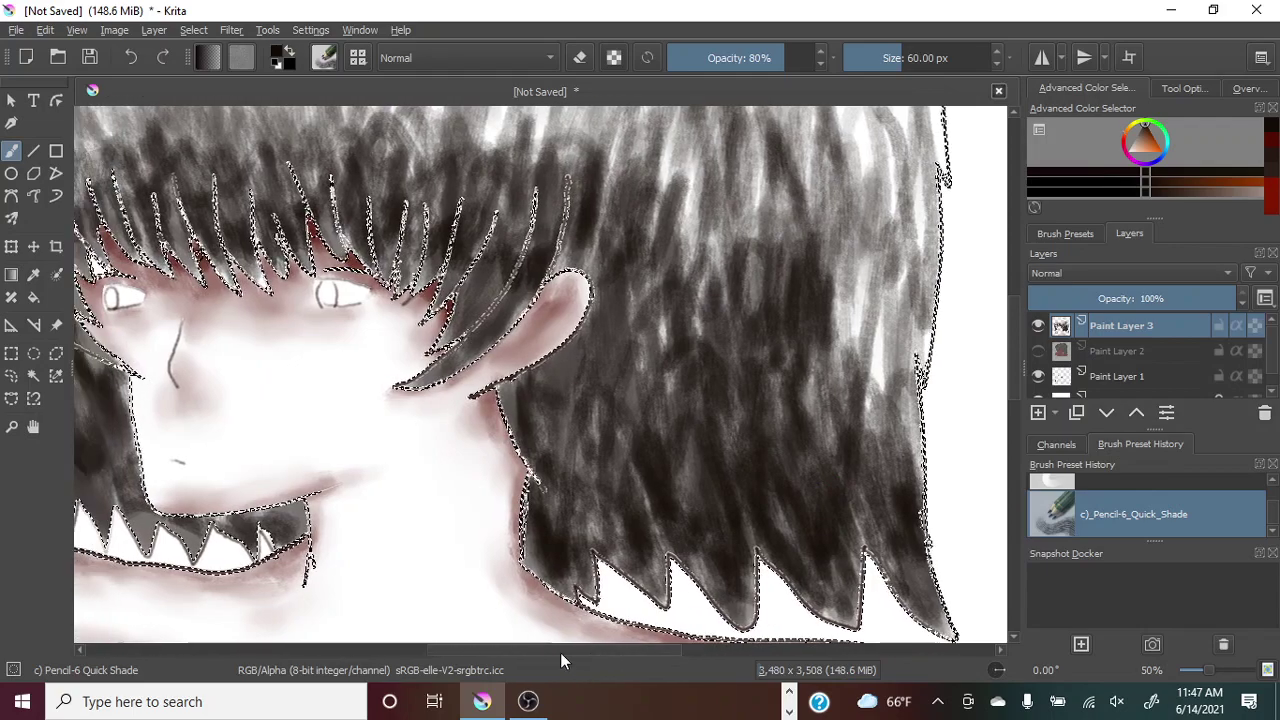
pyautogui.moveTo(566, 650); pyautogui.dragTo(478, 650)
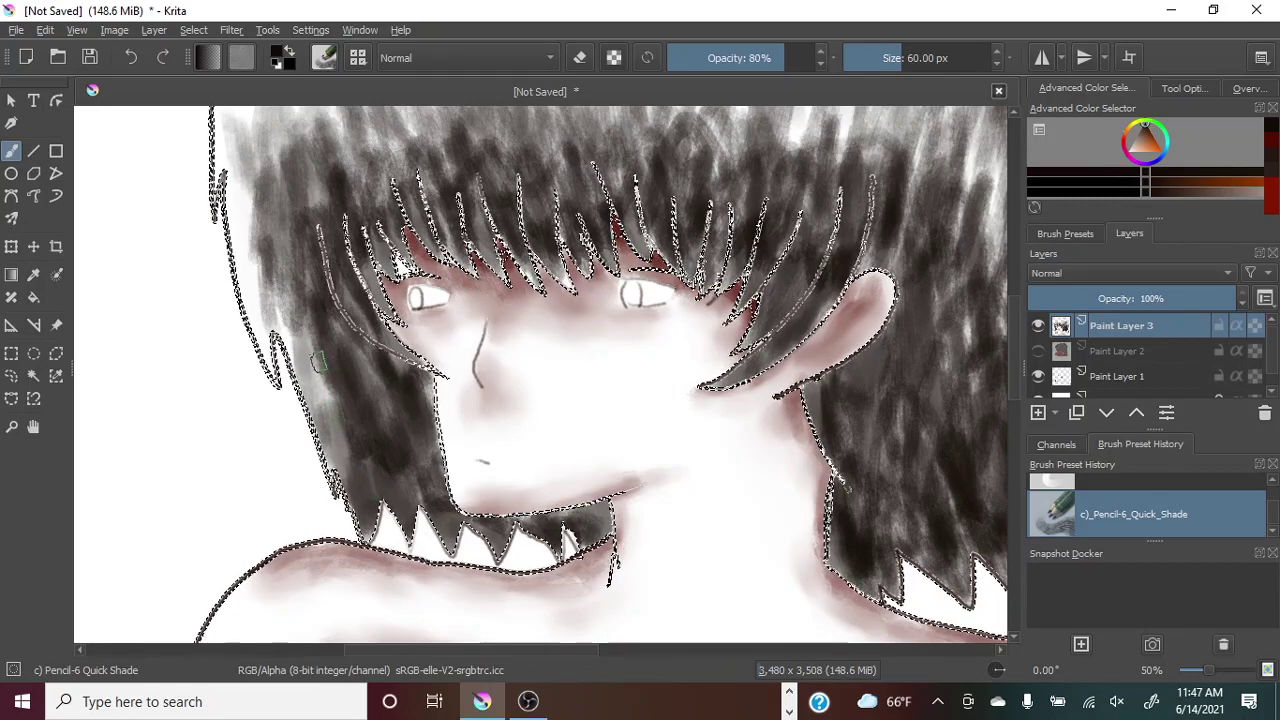
pyautogui.moveTo(1008, 371); pyautogui.dragTo(1008, 351)
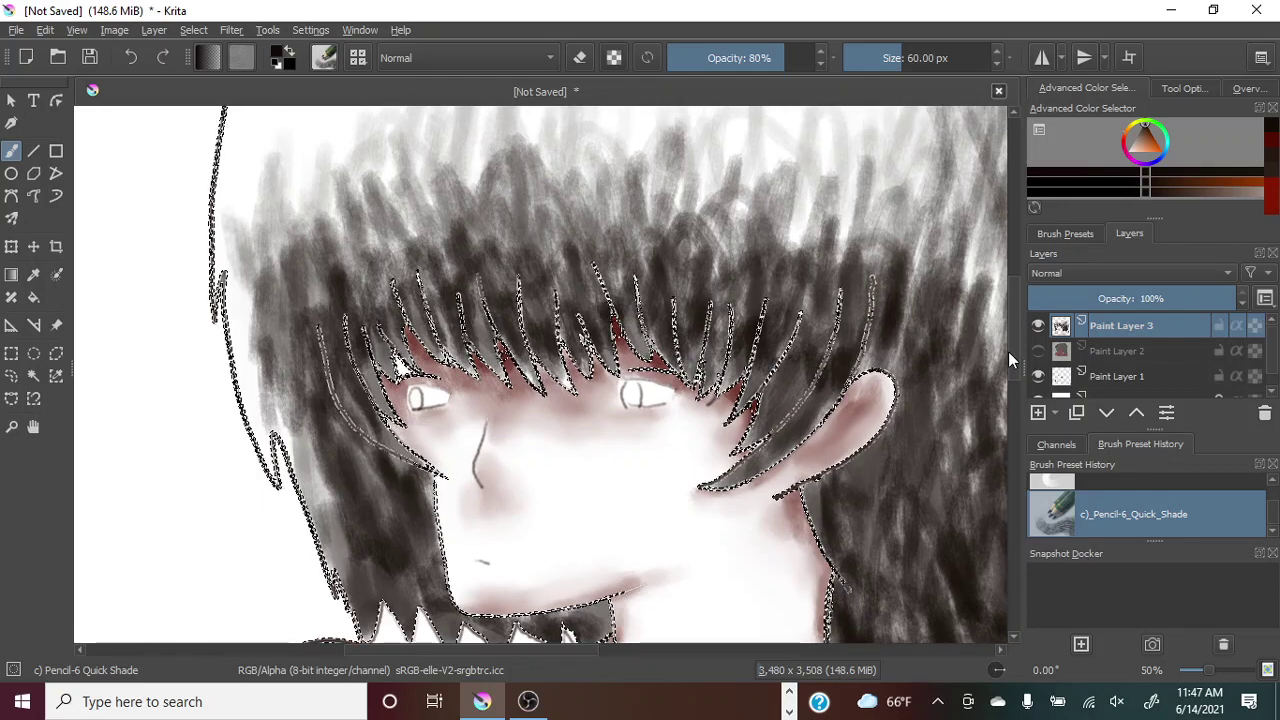
# Zoom out to 17% and toggle Paint Layer 2 on and off to compare the hair.
pyautogui.click(1208, 669)
pyautogui.moveTo(1208, 669); pyautogui.dragTo(1199, 669)
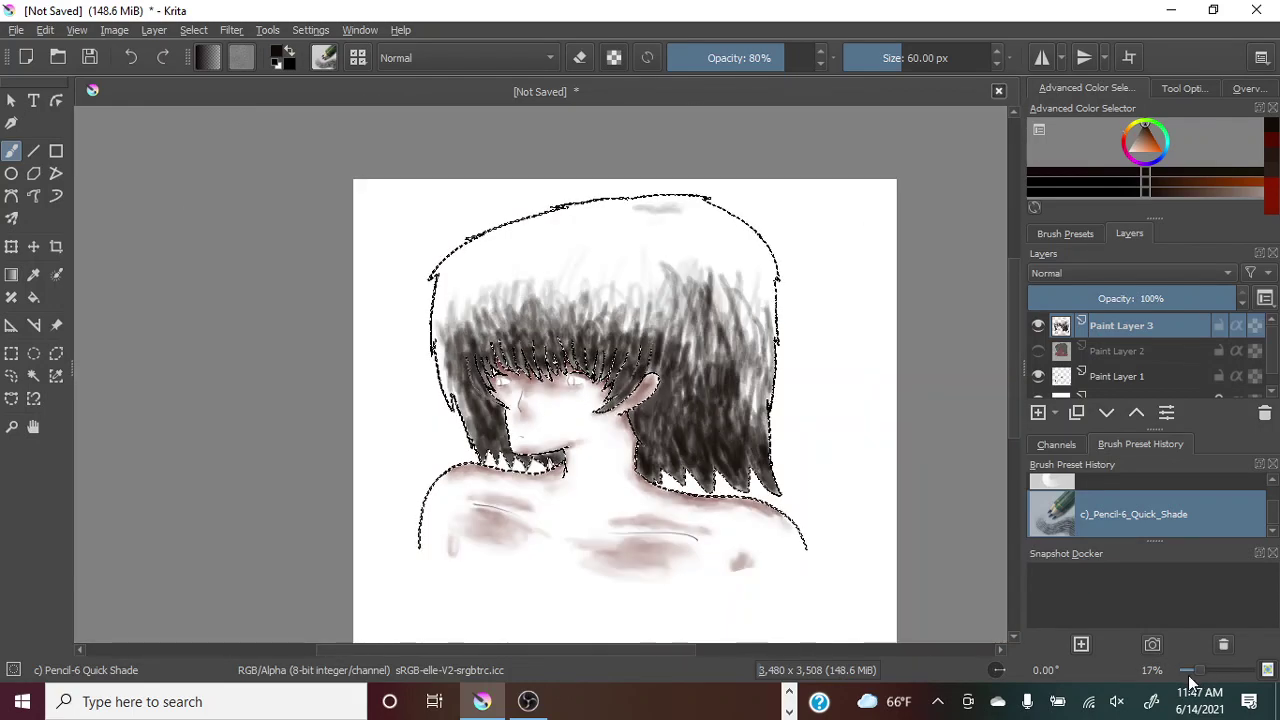
pyautogui.scroll(-2, 1006, 388)
pyautogui.moveTo(1007, 381); pyautogui.dragTo(1007, 387)
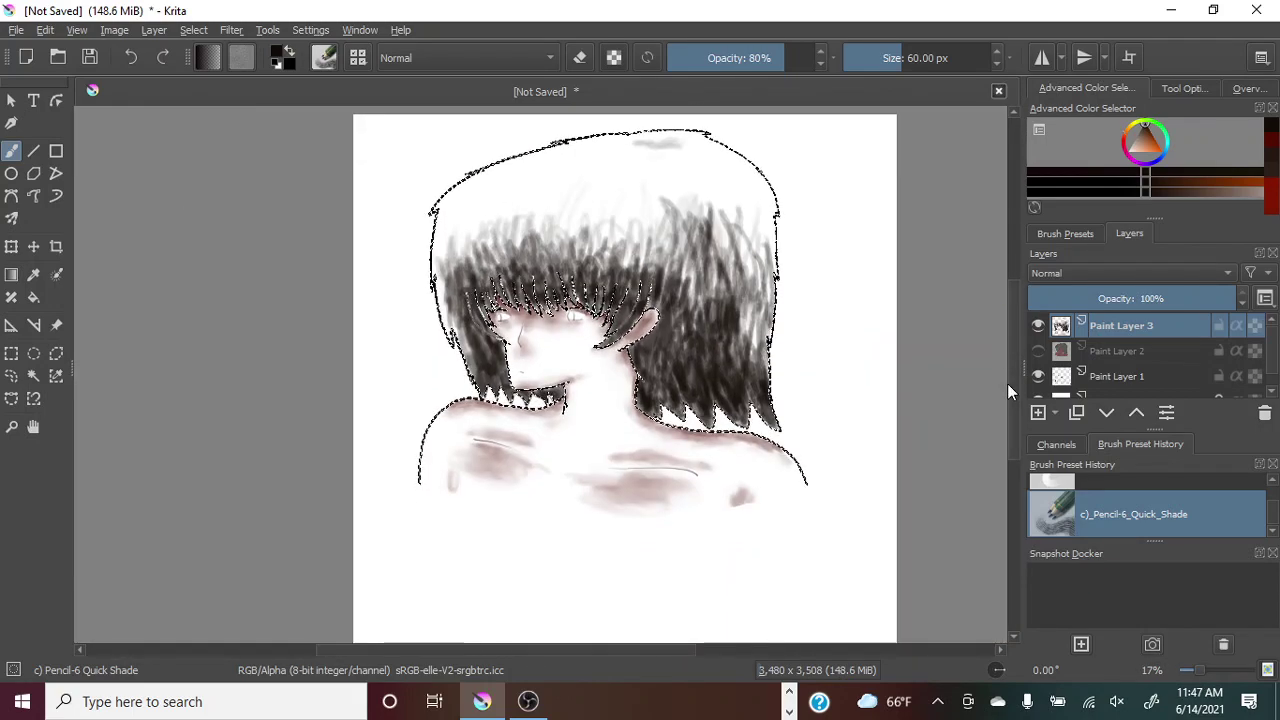
pyautogui.click(1037, 352)
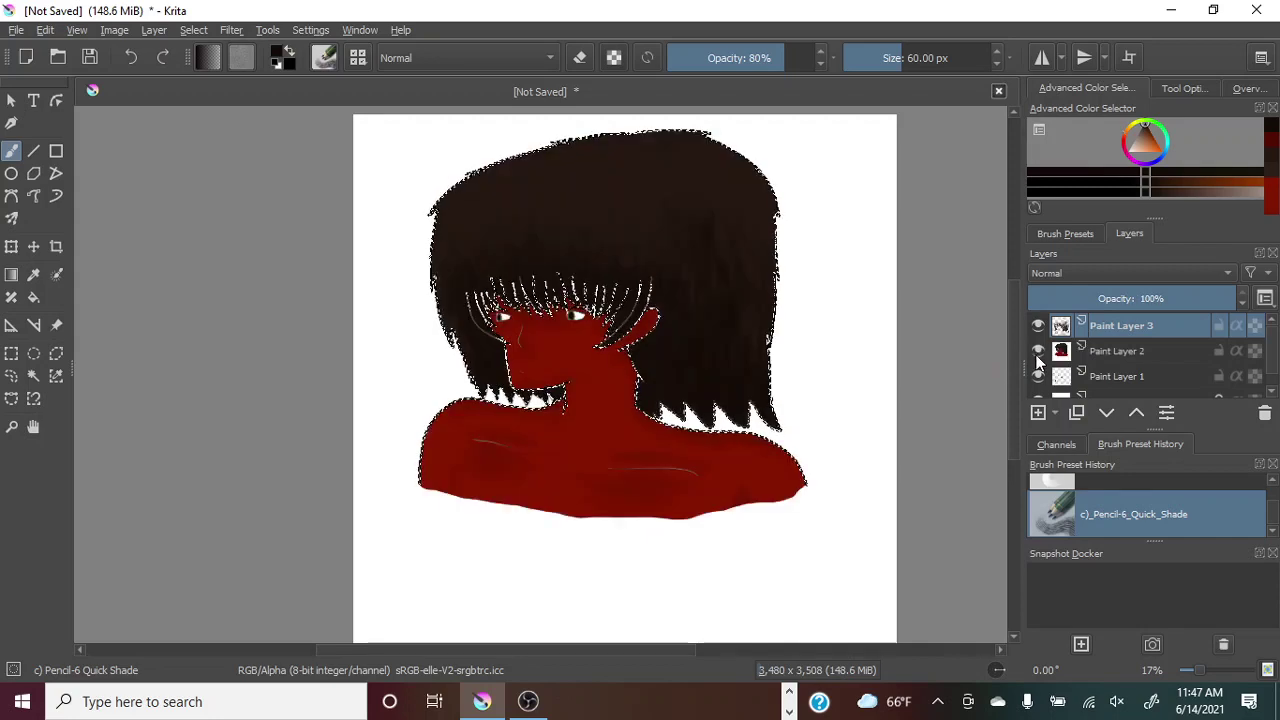
pyautogui.moveTo(1120, 326)
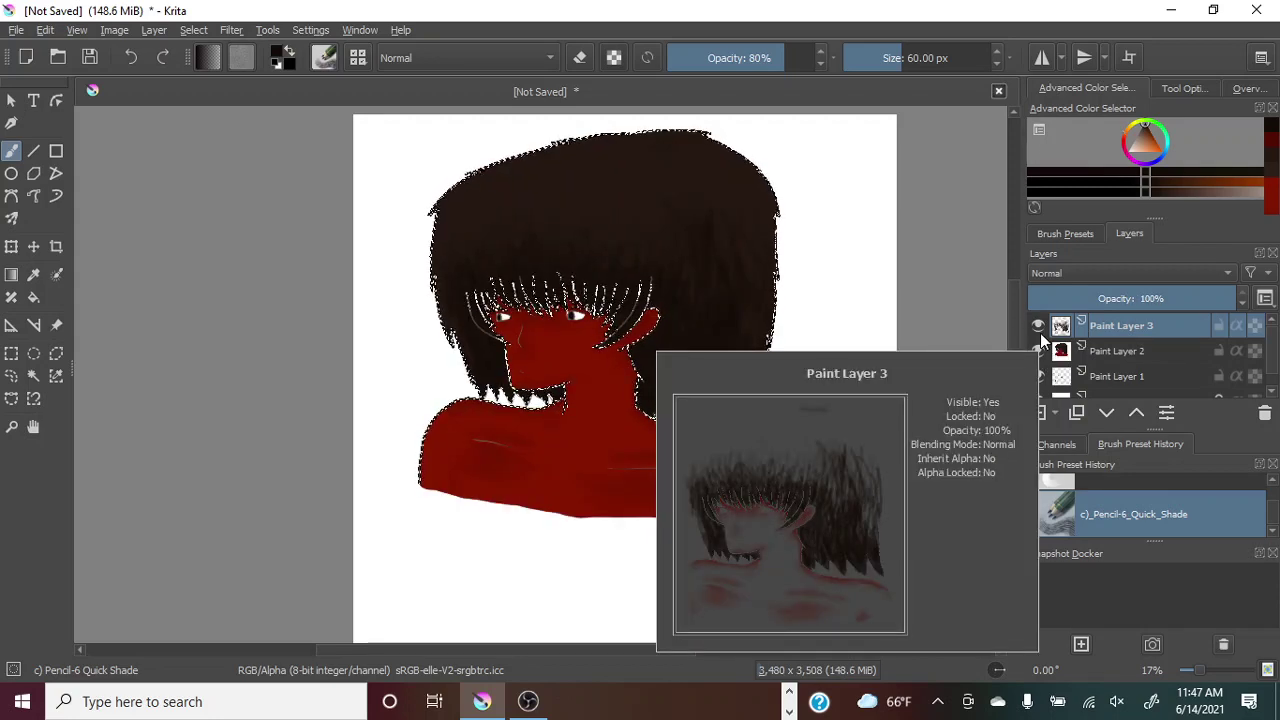
pyautogui.click(1037, 352)
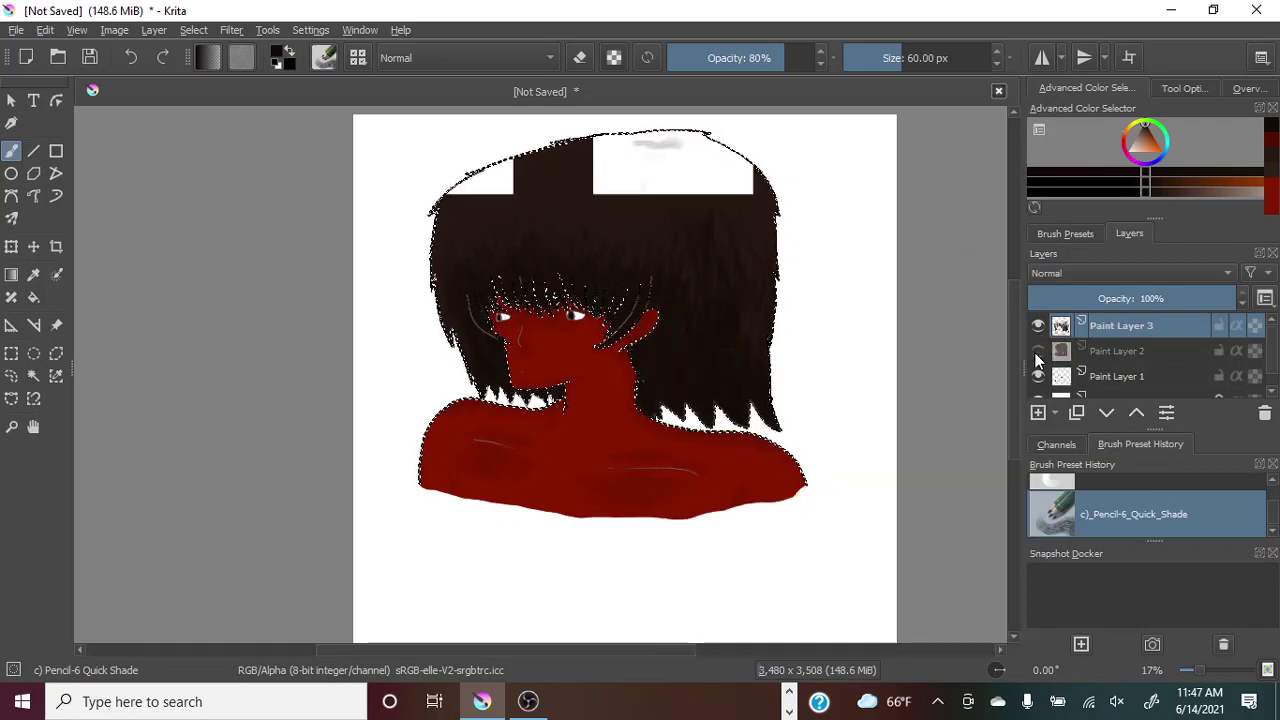
pyautogui.click(1037, 352)
pyautogui.click(1038, 352)
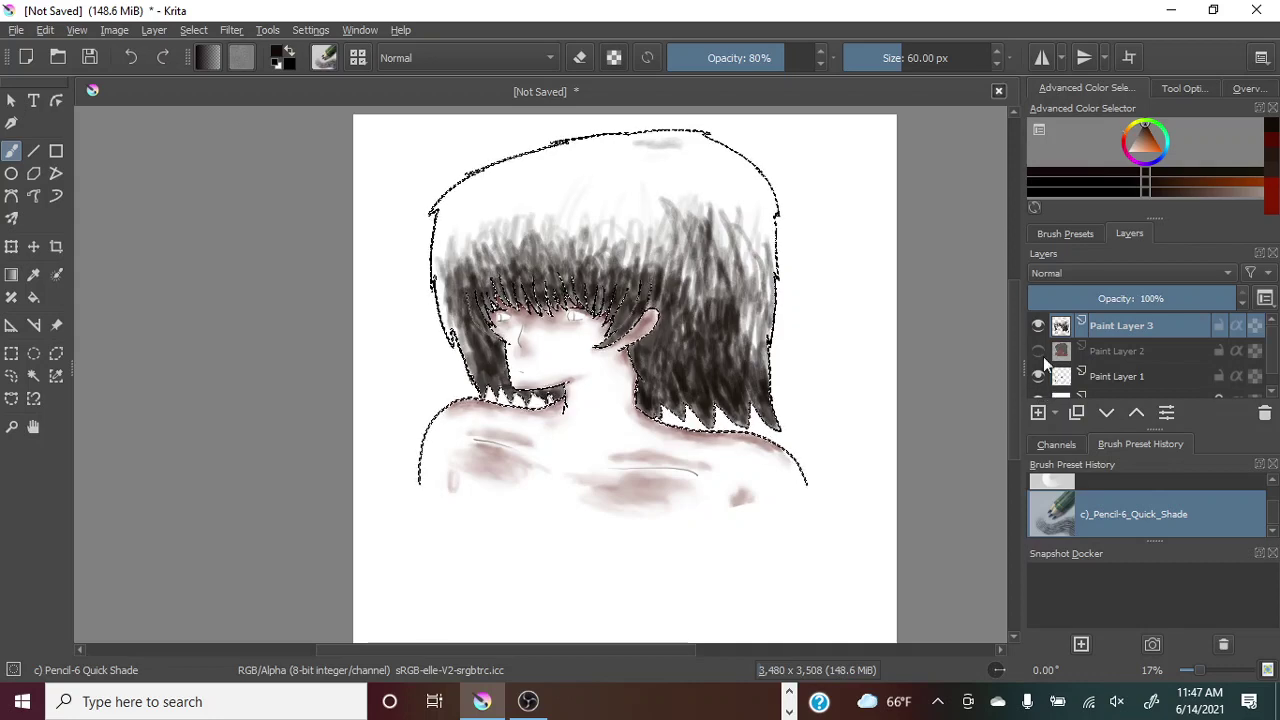
pyautogui.click(1036, 352)
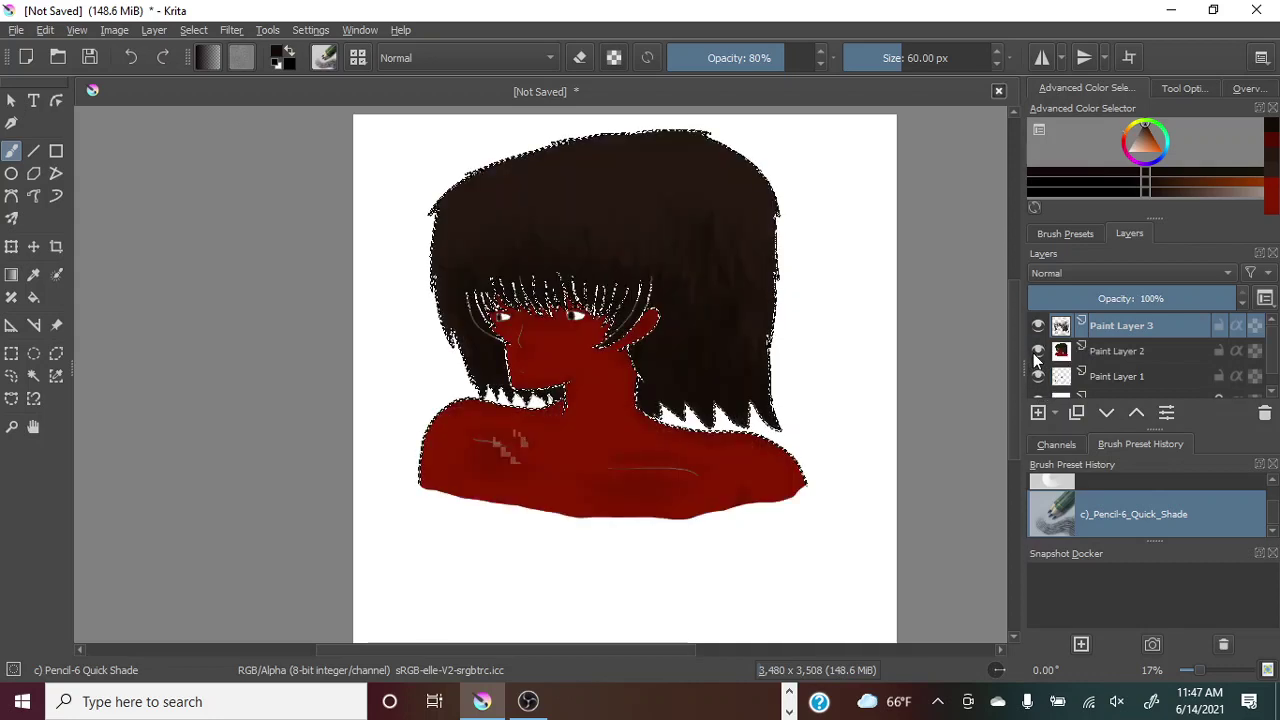
pyautogui.click(1036, 352)
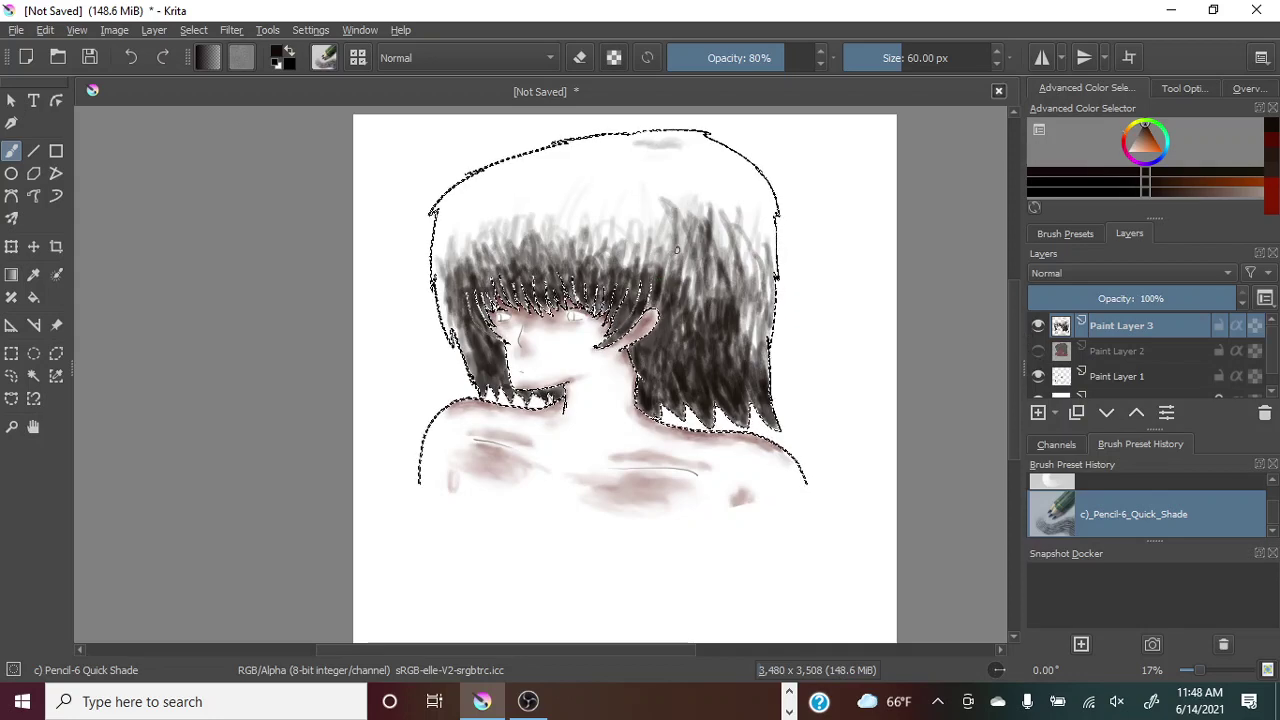
# Paint four dark pencil strands on the upper right of the hair crown.
pyautogui.moveTo(664, 197); pyautogui.dragTo(680, 255)
pyautogui.moveTo(706, 212); pyautogui.dragTo(716, 274)
pyautogui.moveTo(734, 220); pyautogui.dragTo(736, 270)
pyautogui.moveTo(748, 226); pyautogui.dragTo(744, 268)
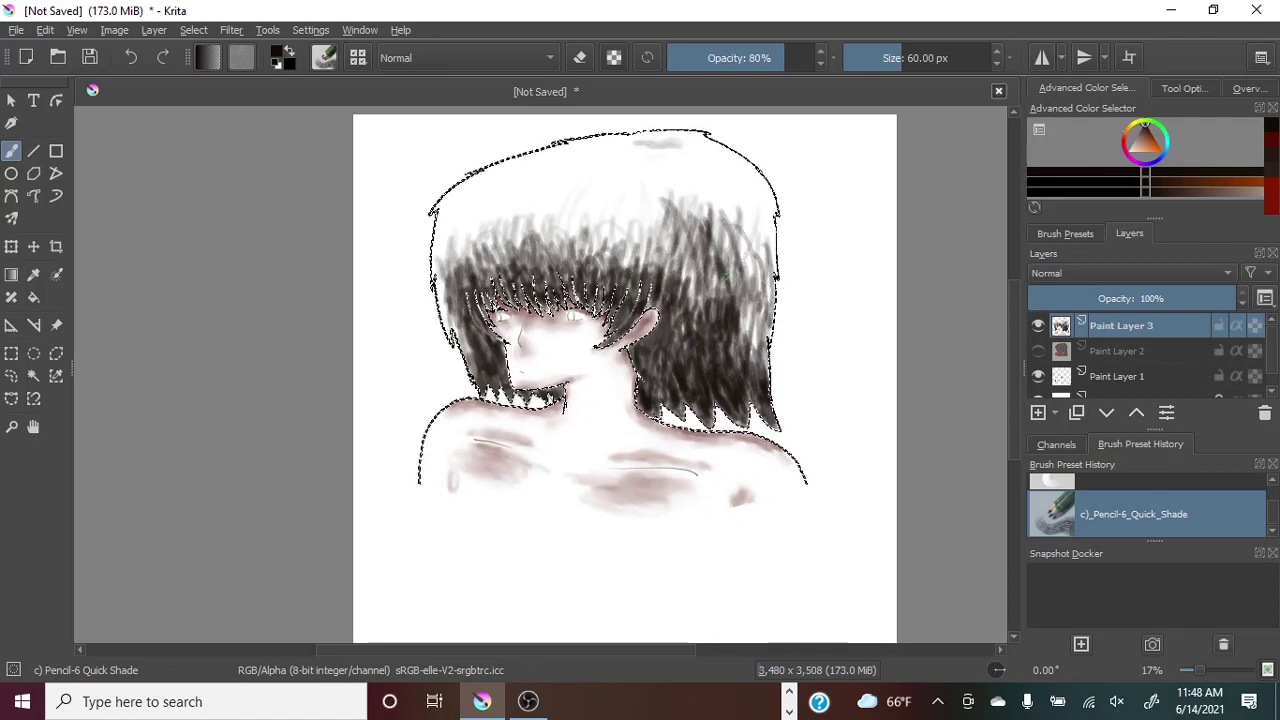
# Undo the last strands, show Paint Layer 2 again, and deselect with Freehand Selection.
pyautogui.hotkey('ctrl', 'z')
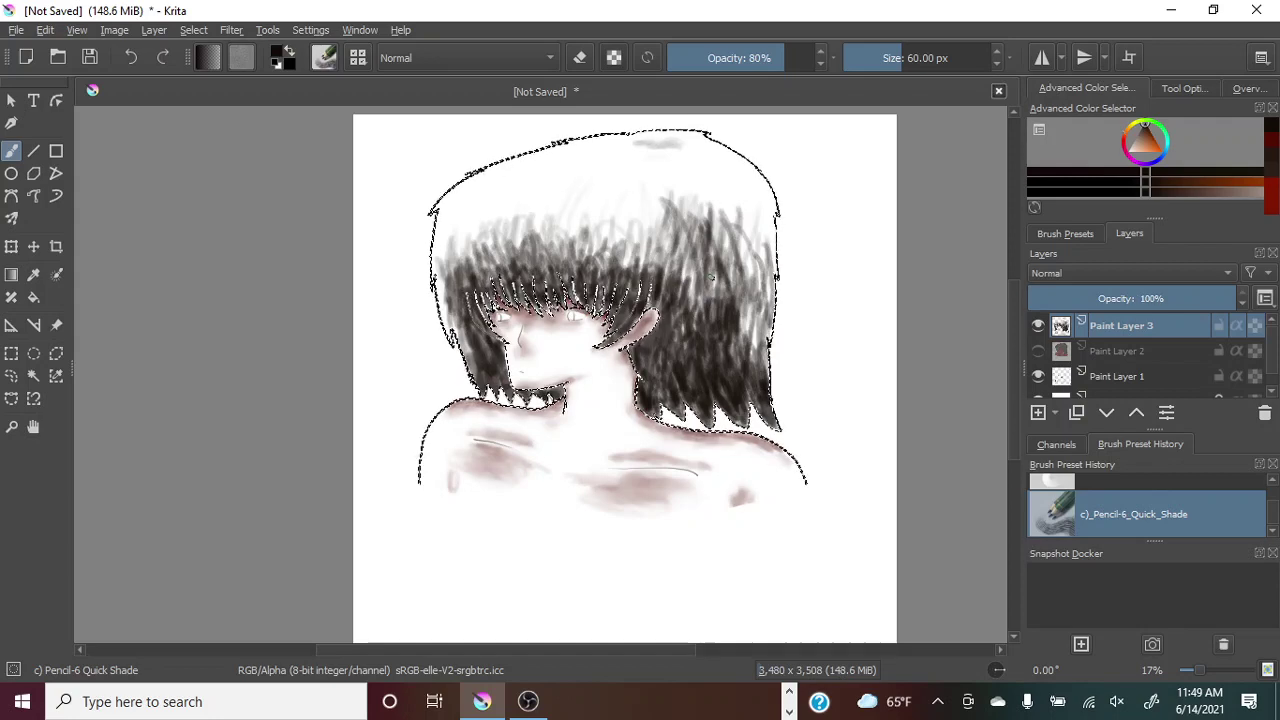
pyautogui.click(1039, 352)
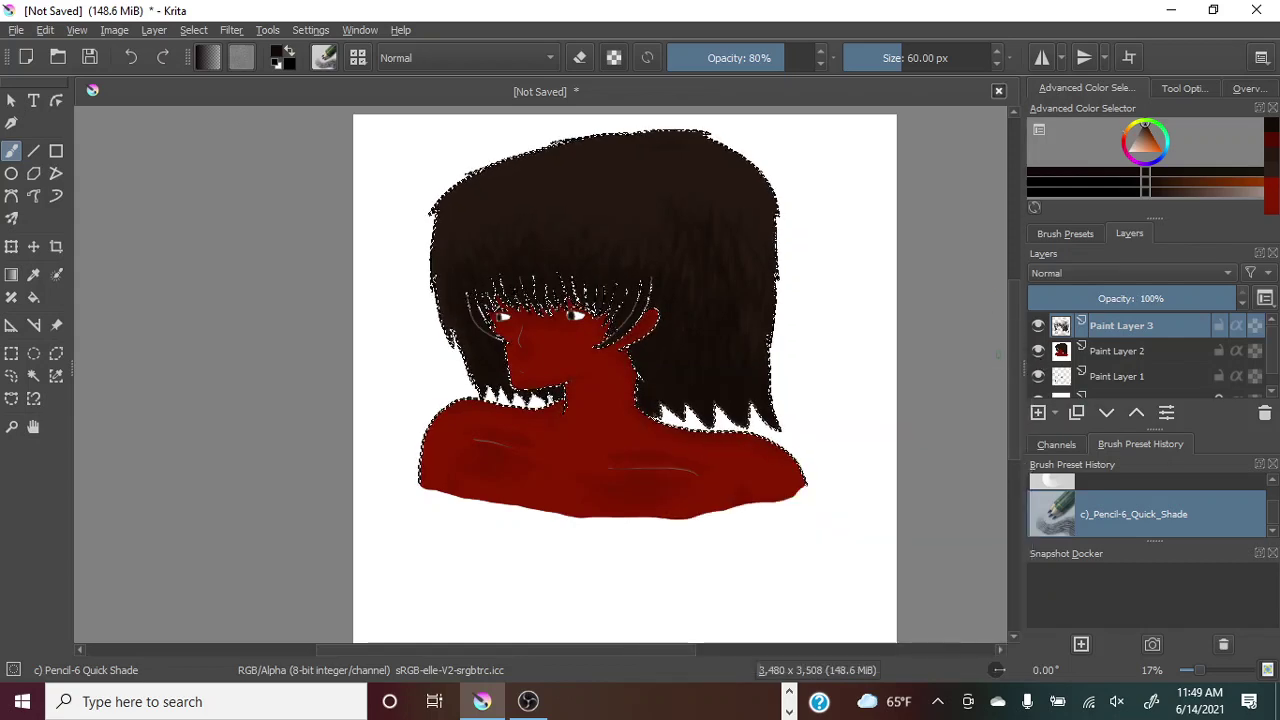
pyautogui.click(11, 375)
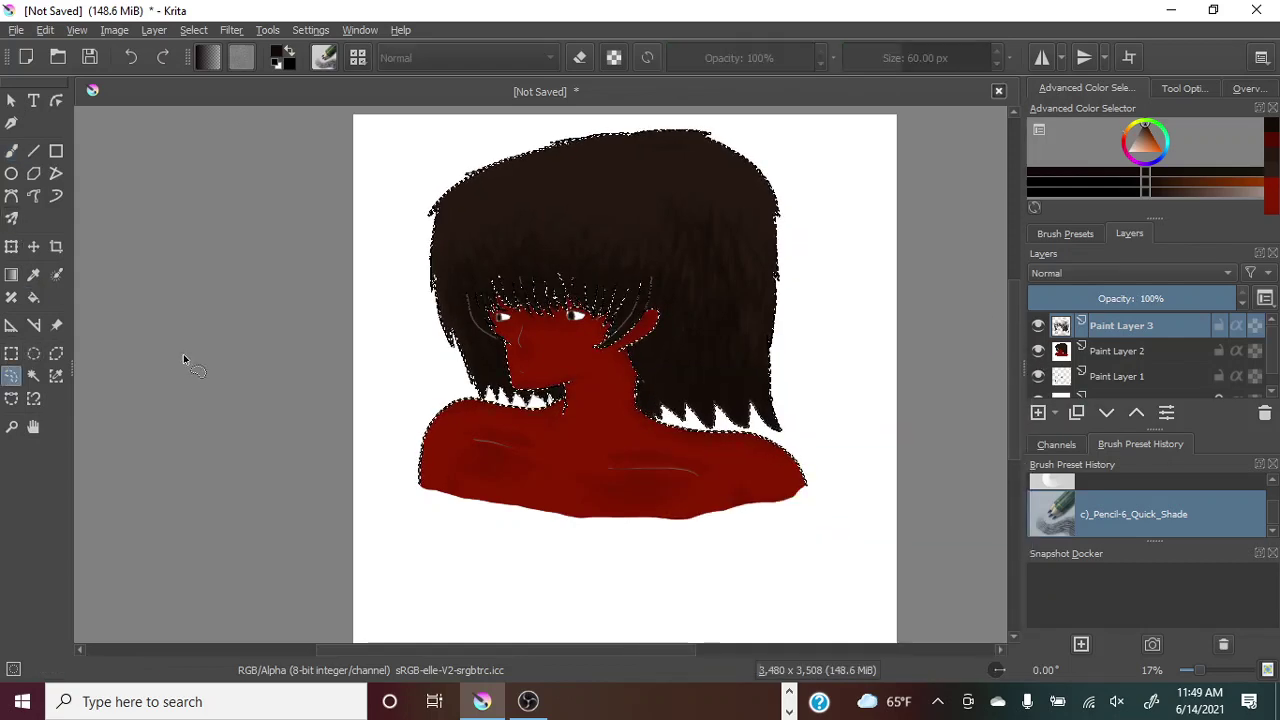
pyautogui.click(811, 297)
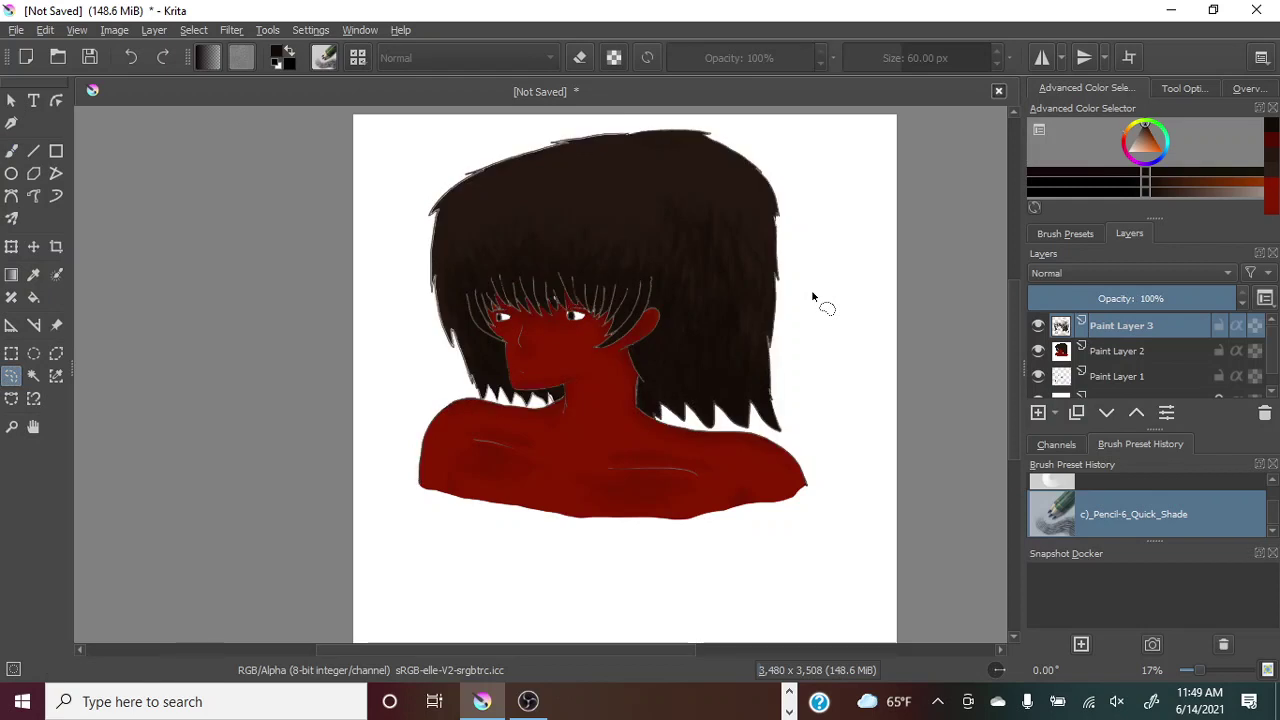